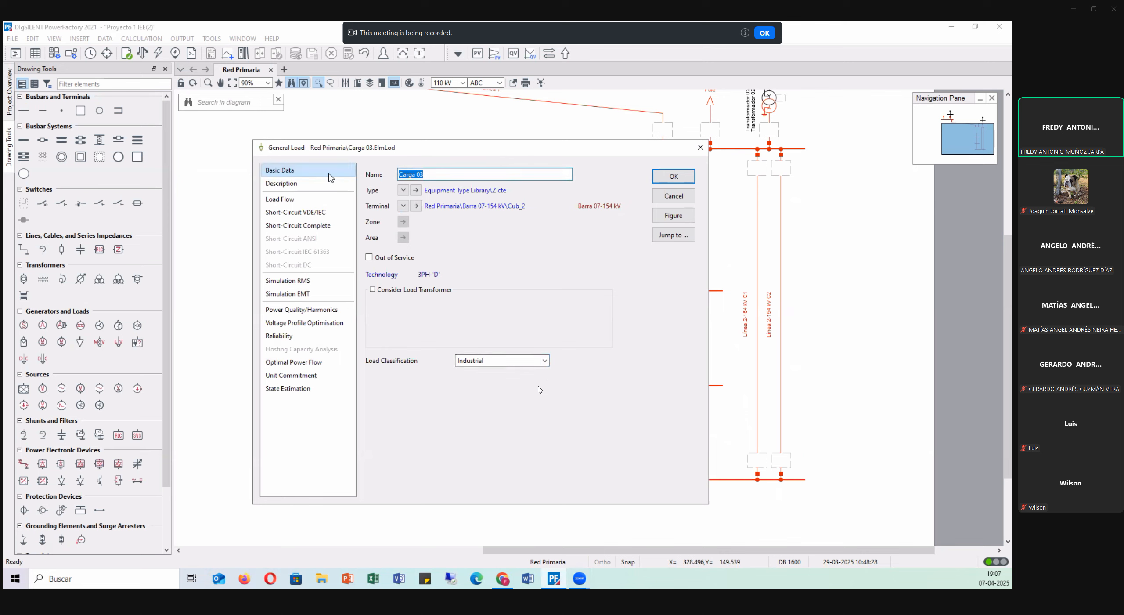
# - Review the load-flow operating point of Carga 03 and the options for assigning its load type
pyautogui.click(295, 203)
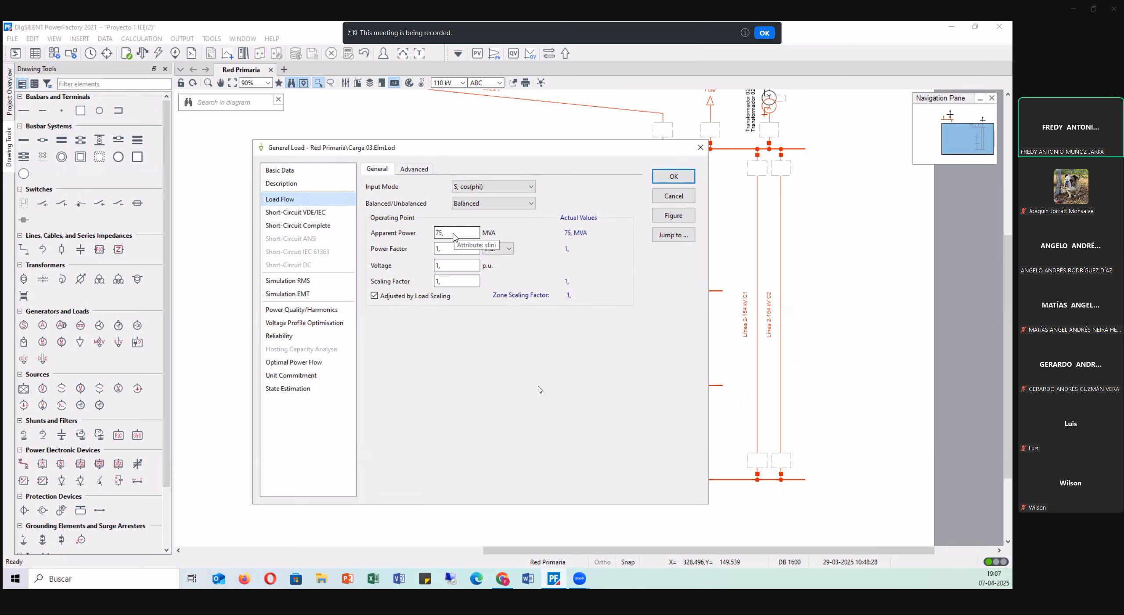
pyautogui.click(308, 176)
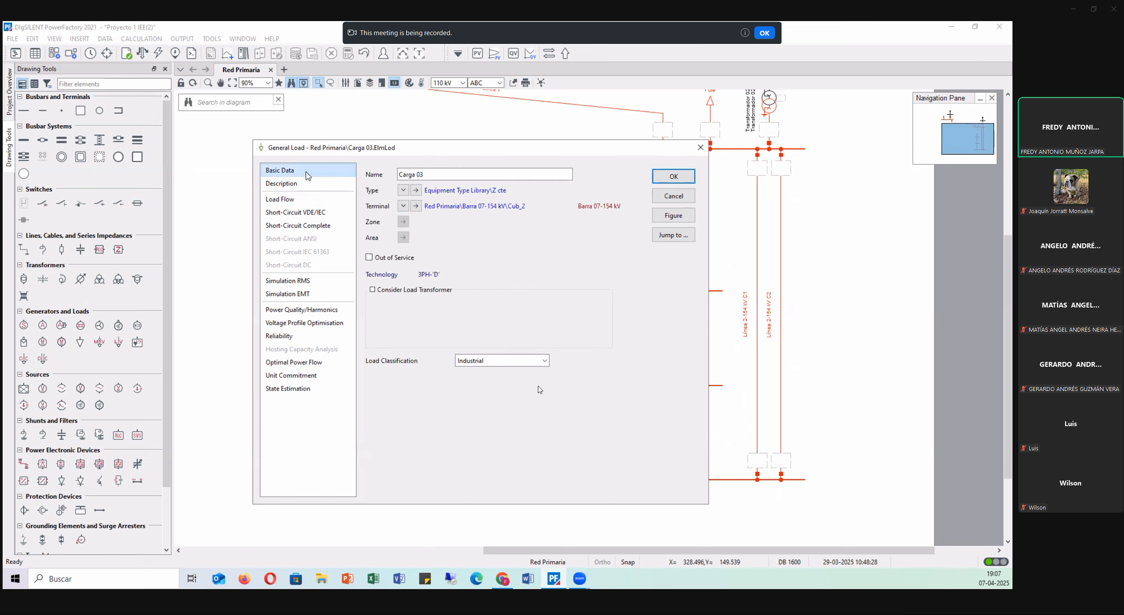
pyautogui.click(403, 191)
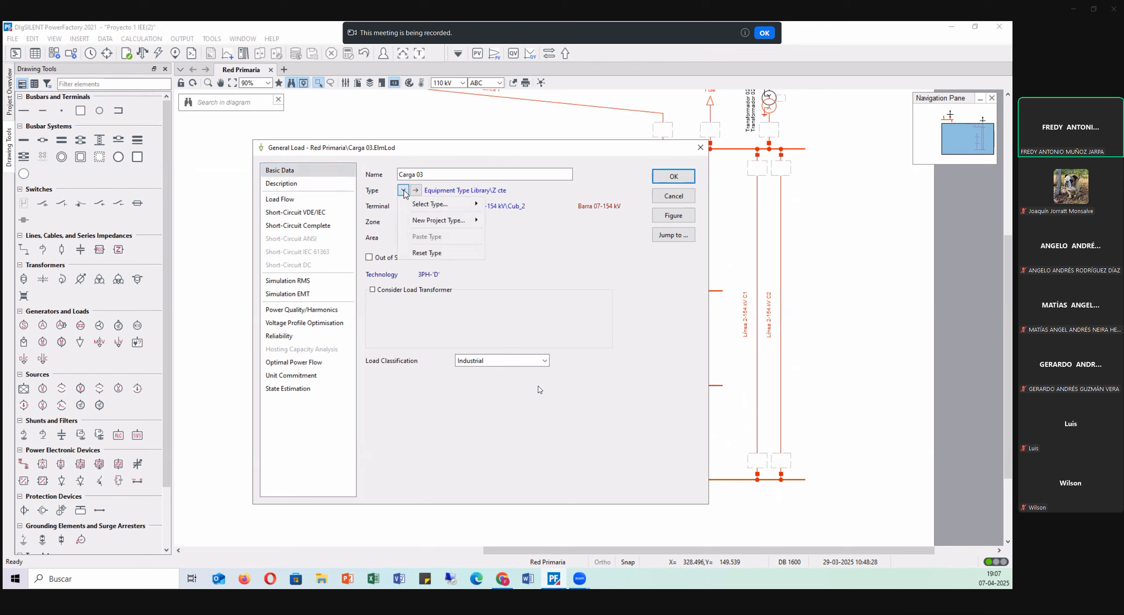
pyautogui.moveTo(441, 221)
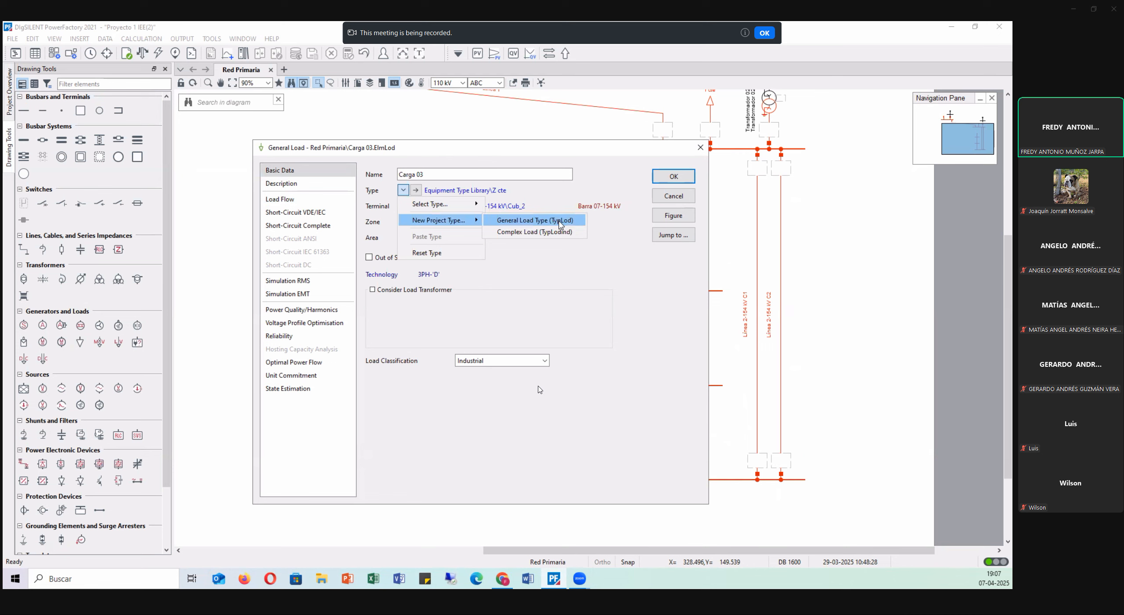
# - Open the Z cte load type of Carga 03 and examine its load-flow coefficients and exponents for the voltage dependence of P and Q
pyautogui.click(416, 192)
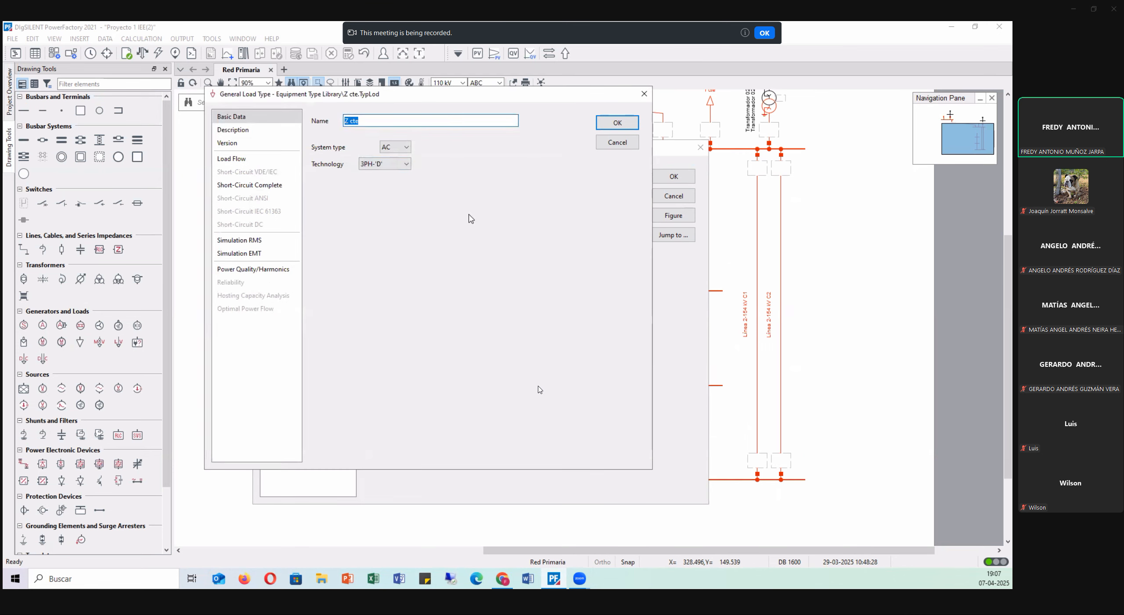
pyautogui.click(246, 160)
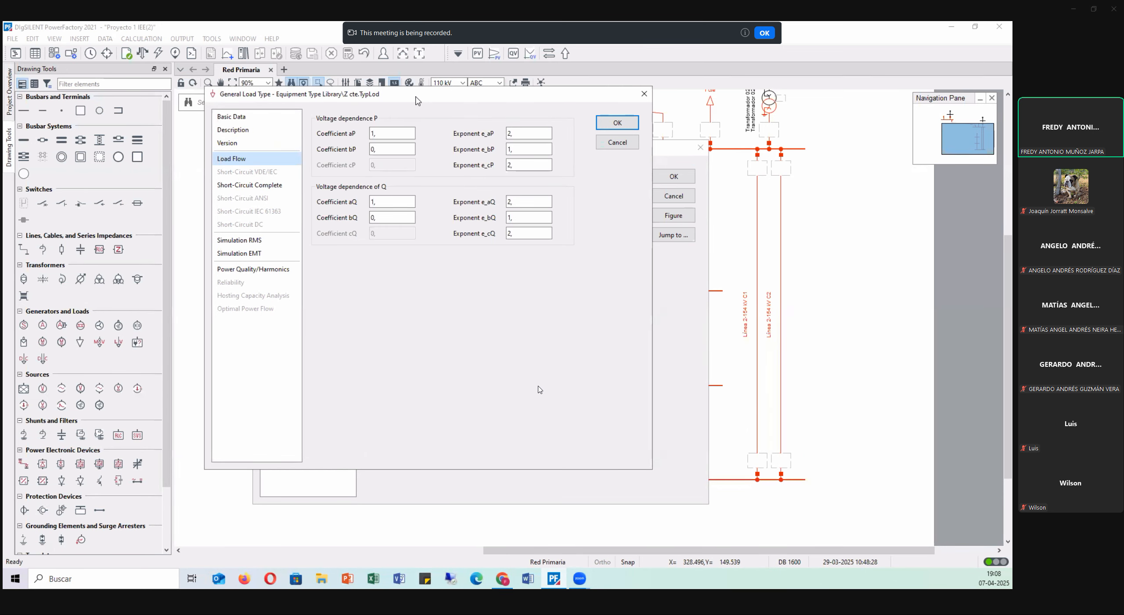
pyautogui.moveTo(415, 97); pyautogui.dragTo(467, 197)
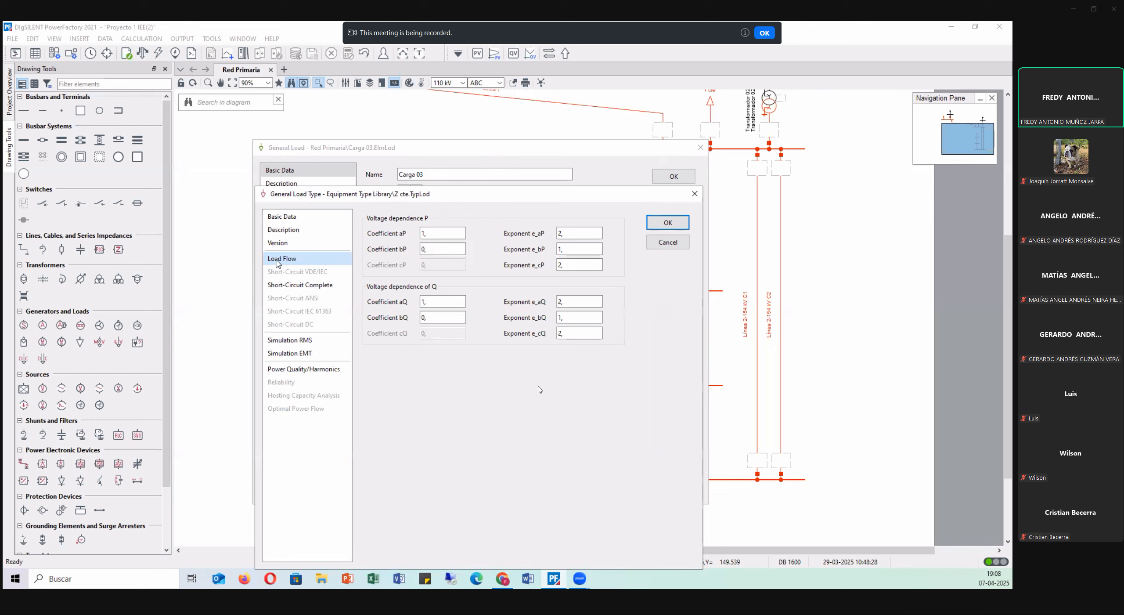
pyautogui.click(439, 232)
pyautogui.doubleClick(439, 233)
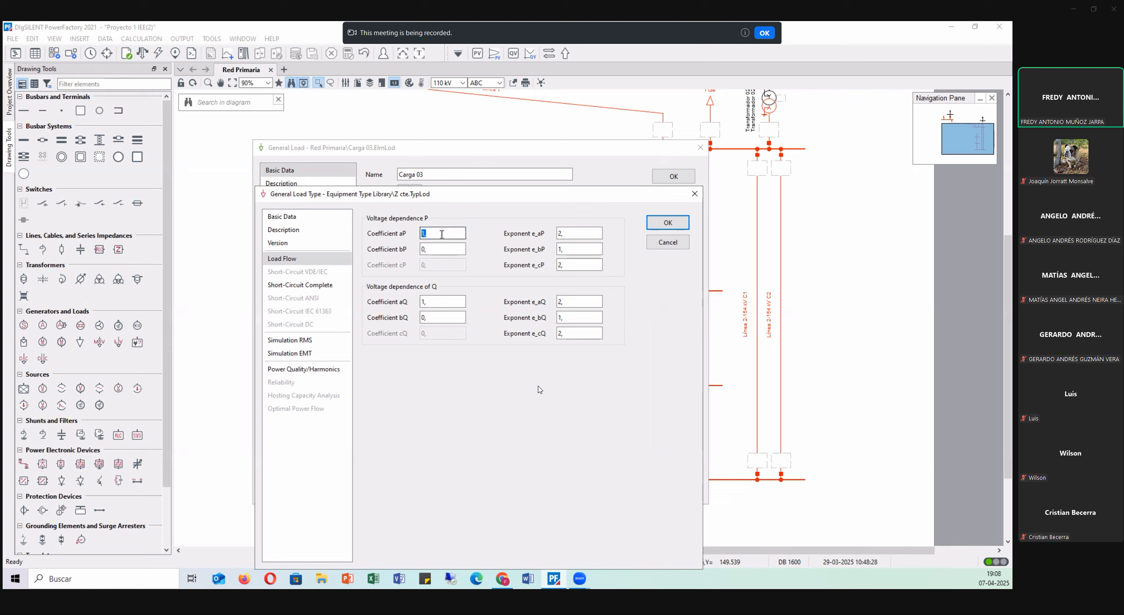
pyautogui.click(584, 232)
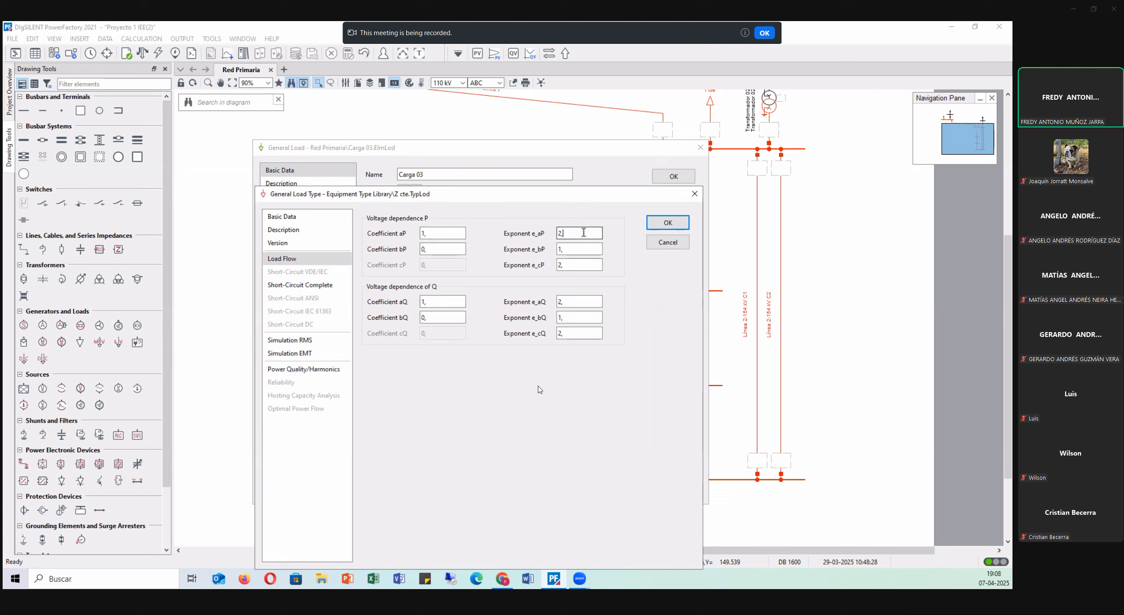
pyautogui.click(441, 249)
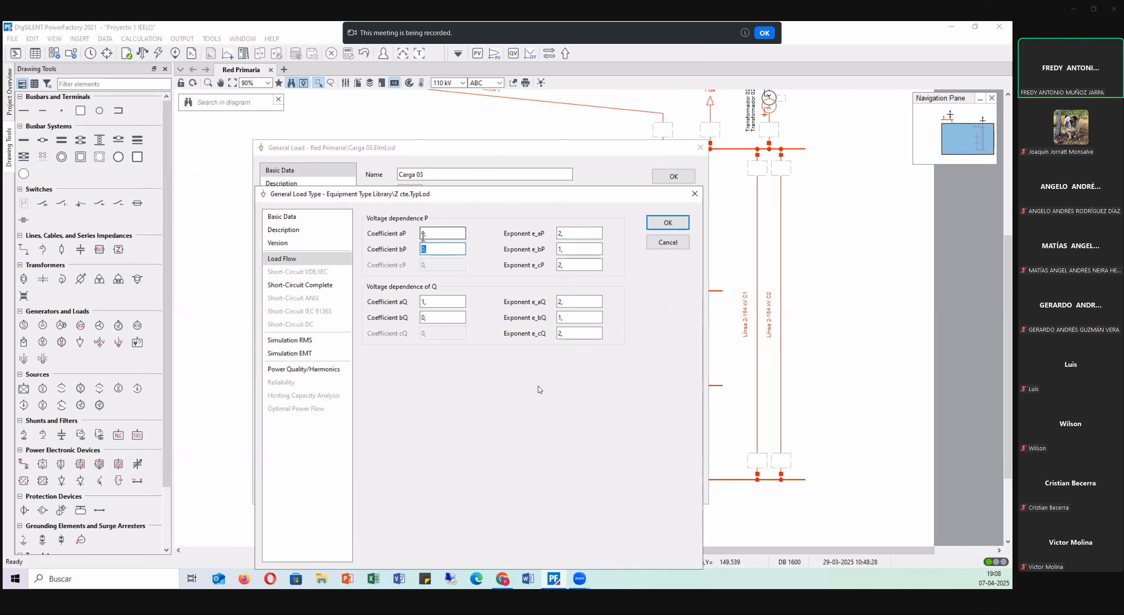
pyautogui.click(589, 250)
pyautogui.click(571, 264)
pyautogui.doubleClick(571, 264)
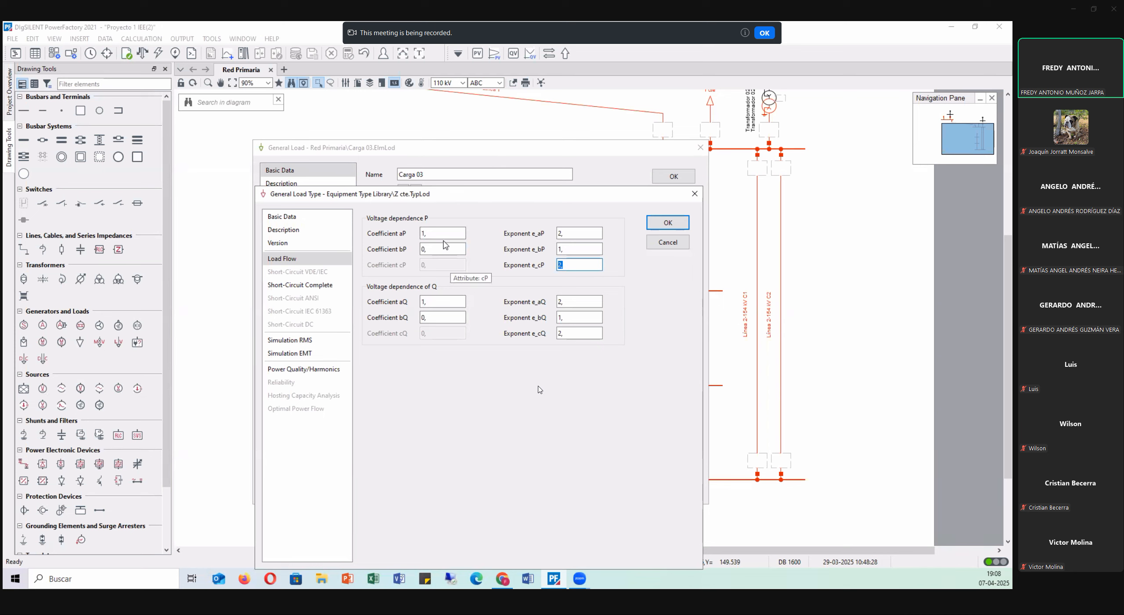
pyautogui.click(694, 194)
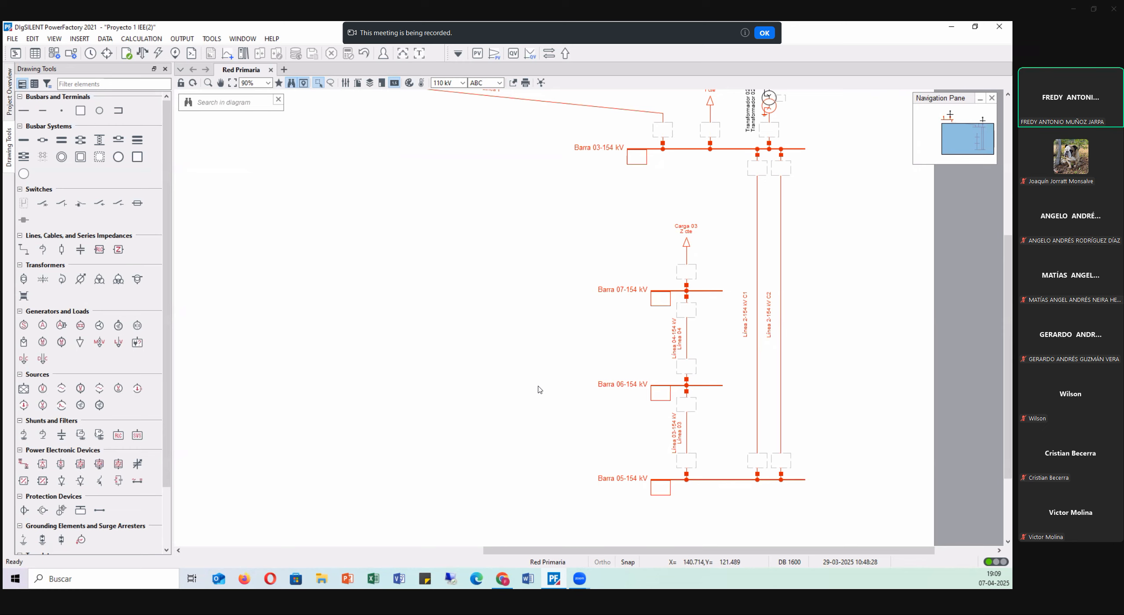
# - Switch to the project PDF in the browser and examine the composite load models in Tabla 5, including Carga 07, Carga 10 and Carga 12
pyautogui.hotkey('alt', 'Tab')
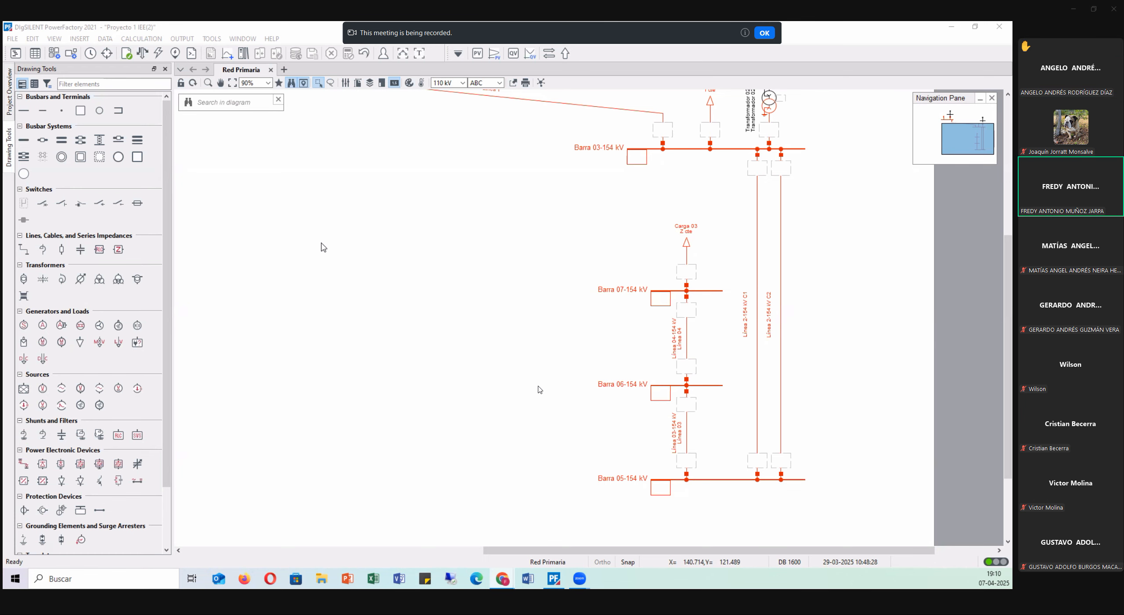
pyautogui.hotkey('alt', 'Tab')
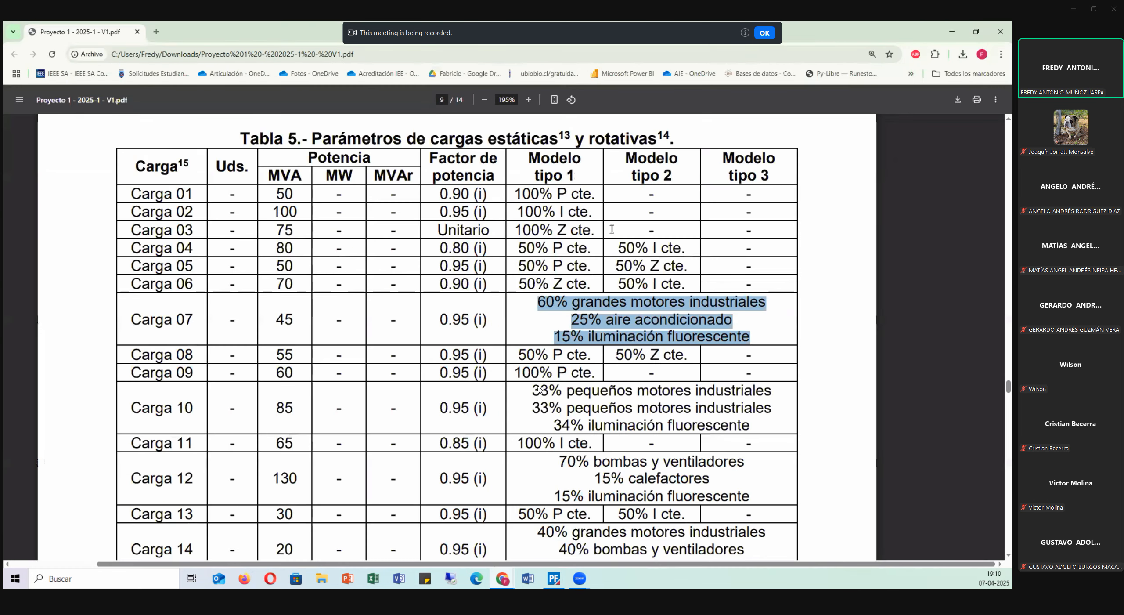
pyautogui.scroll(2, 628, 294)
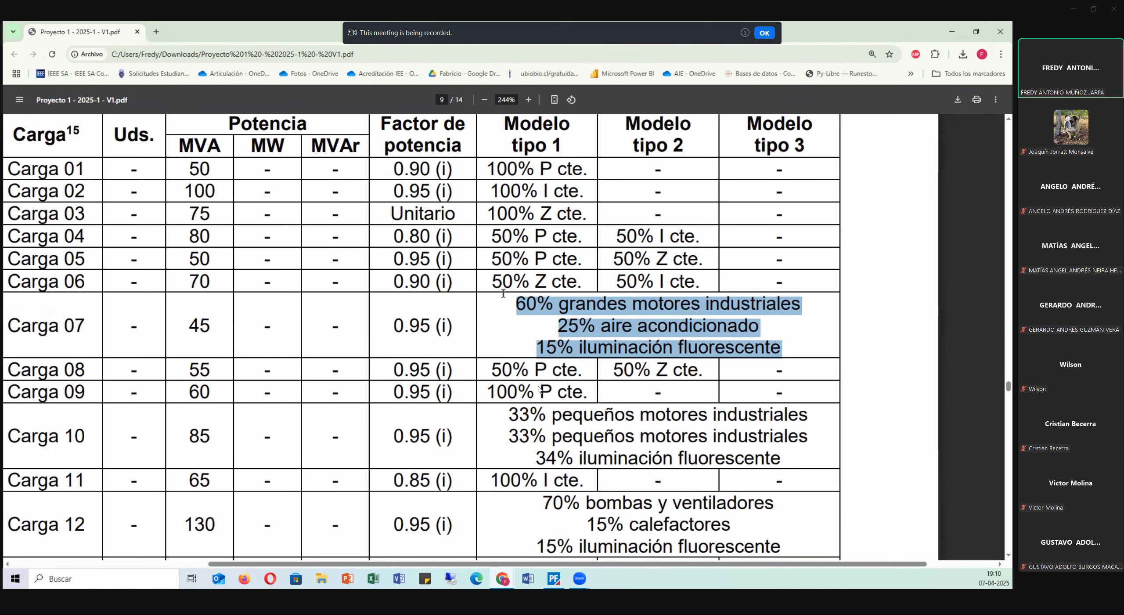
pyautogui.click(528, 304)
pyautogui.moveTo(528, 304); pyautogui.dragTo(788, 317)
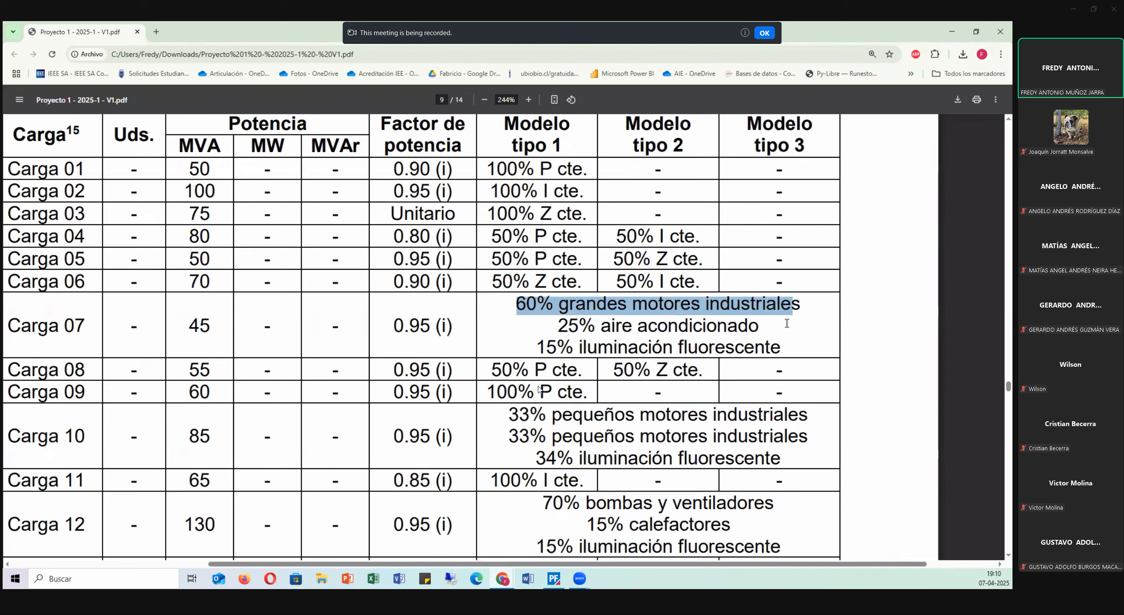
pyautogui.moveTo(509, 435); pyautogui.dragTo(716, 460)
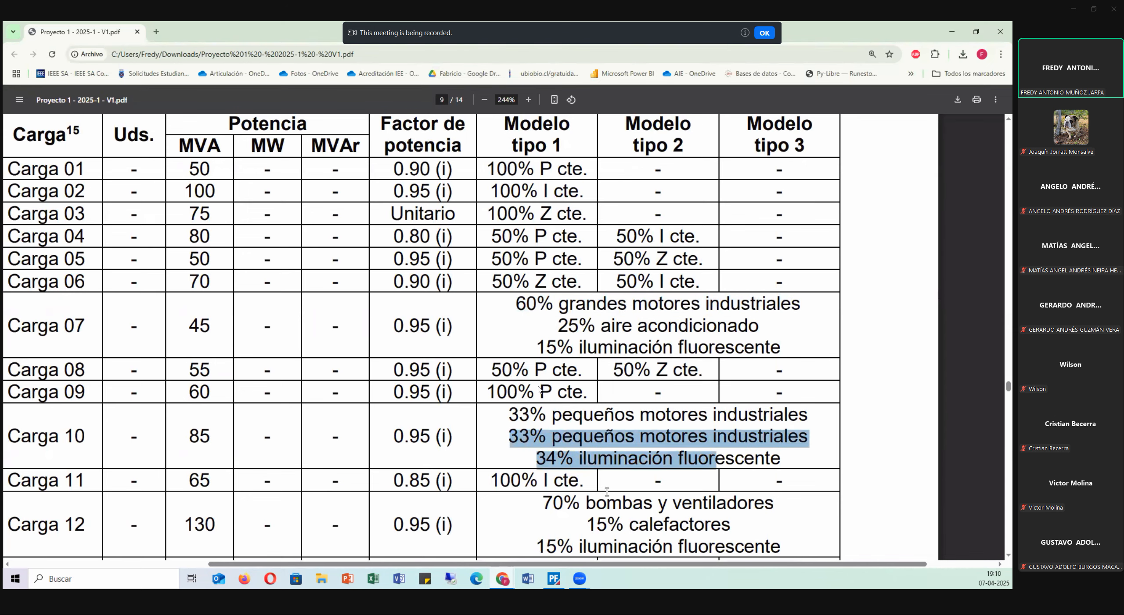
pyautogui.moveTo(543, 503); pyautogui.dragTo(786, 547)
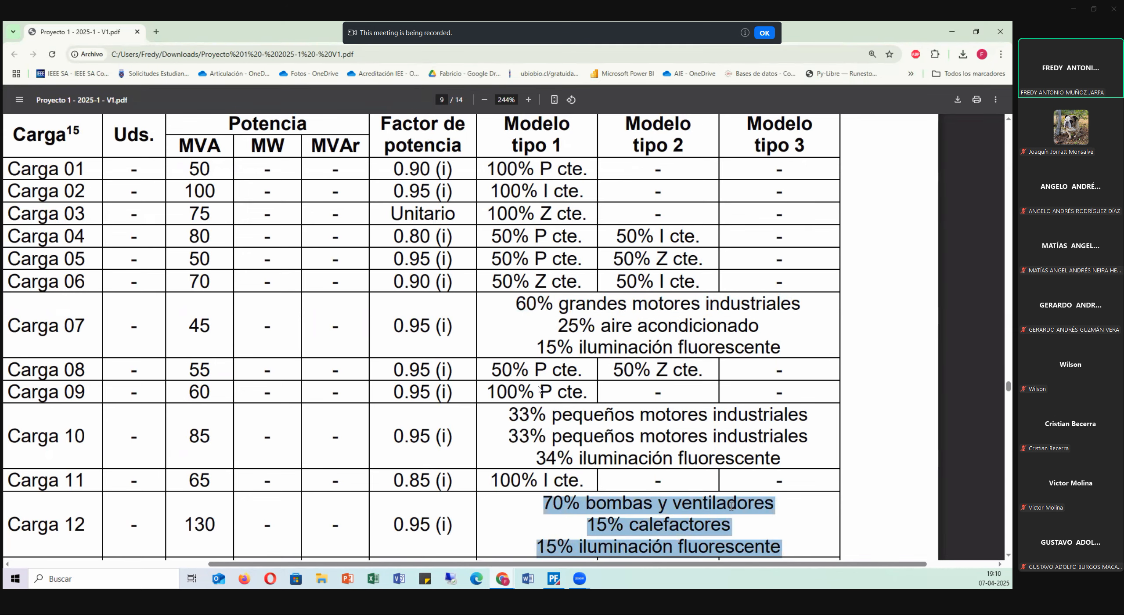
pyautogui.scroll(-2, 617, 487)
pyautogui.moveTo(508, 491); pyautogui.dragTo(753, 523)
# - Return to the start of Tabla 5 and check the model specified for Carga 01
pyautogui.scroll(3, 663, 437)
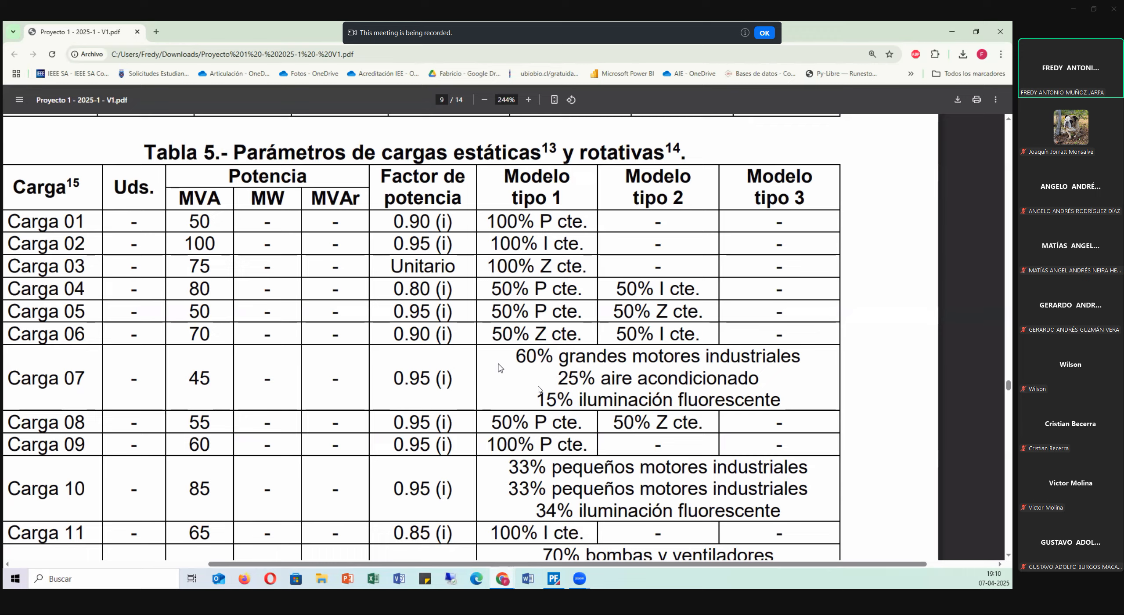
pyautogui.scroll(-1, 499, 367)
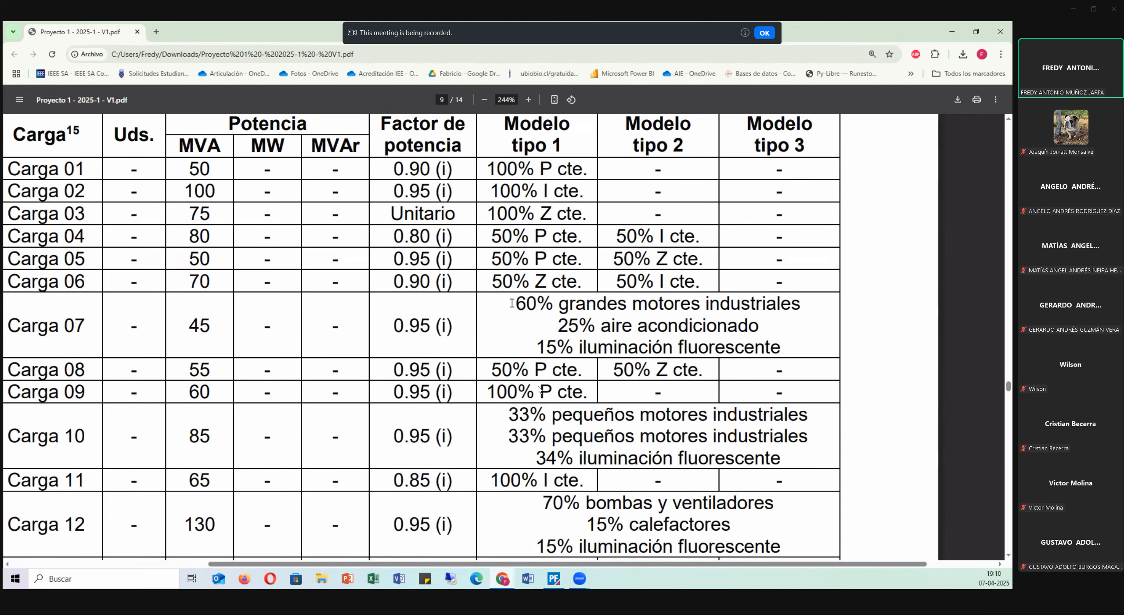
pyautogui.scroll(1, 514, 325)
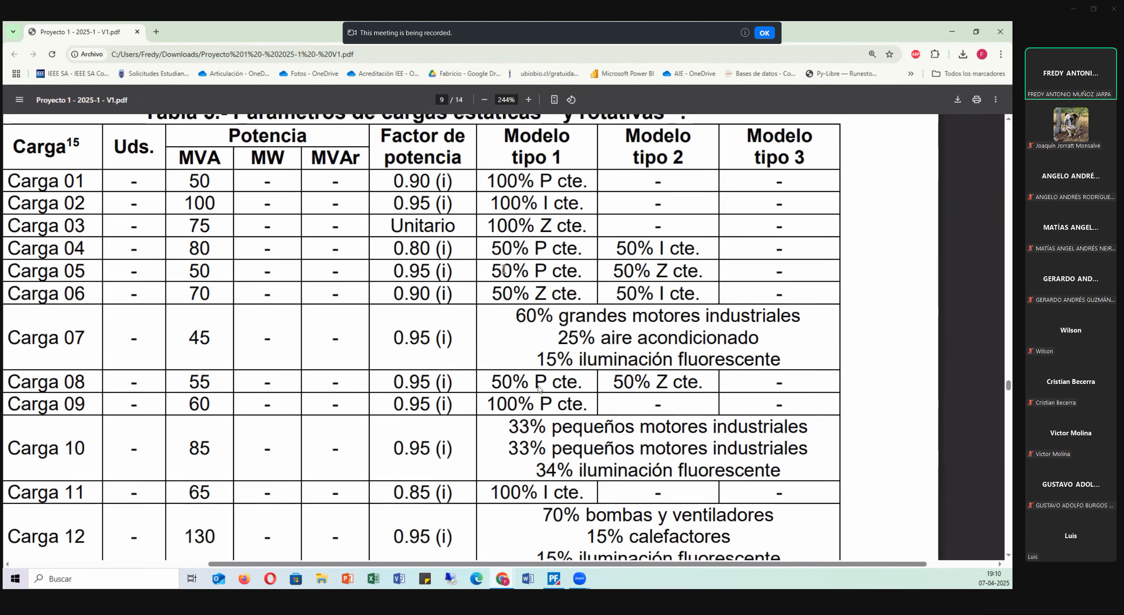
pyautogui.moveTo(487, 218); pyautogui.dragTo(589, 221)
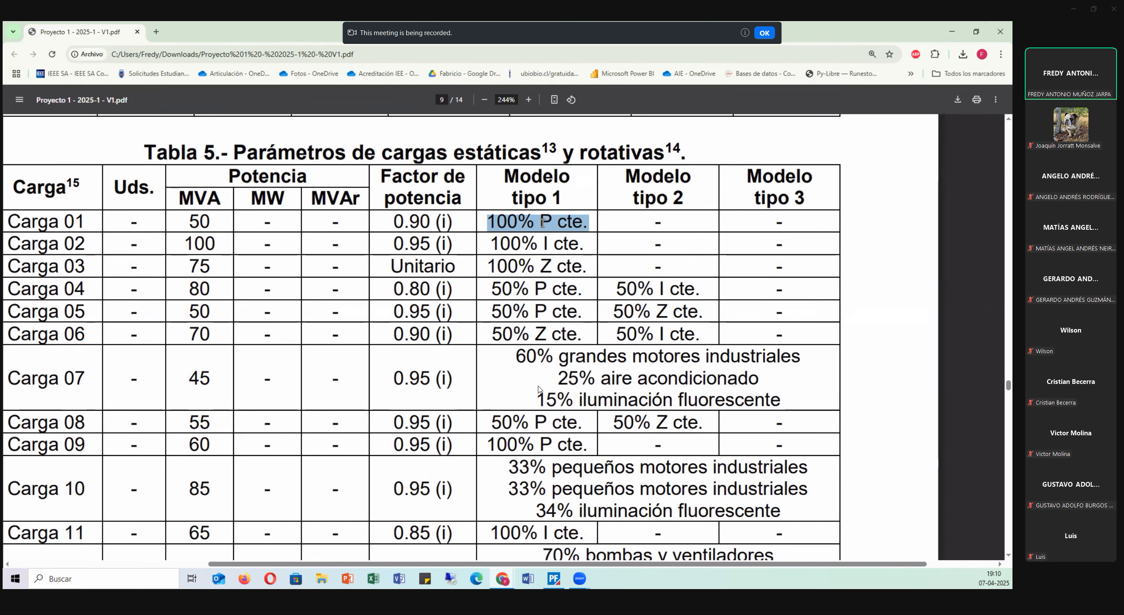
pyautogui.click(484, 221)
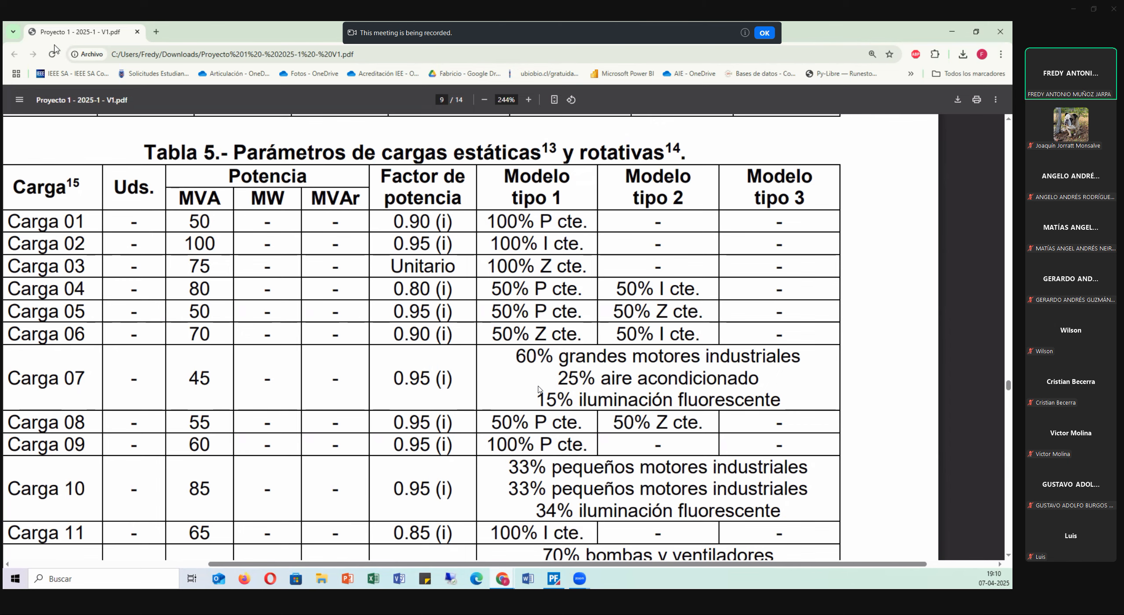
# - Switch back to PowerFactory and place a new busbar in the empty area left of Barra 07-154 kV, slightly above its level
pyautogui.hotkey('alt', 'Tab')
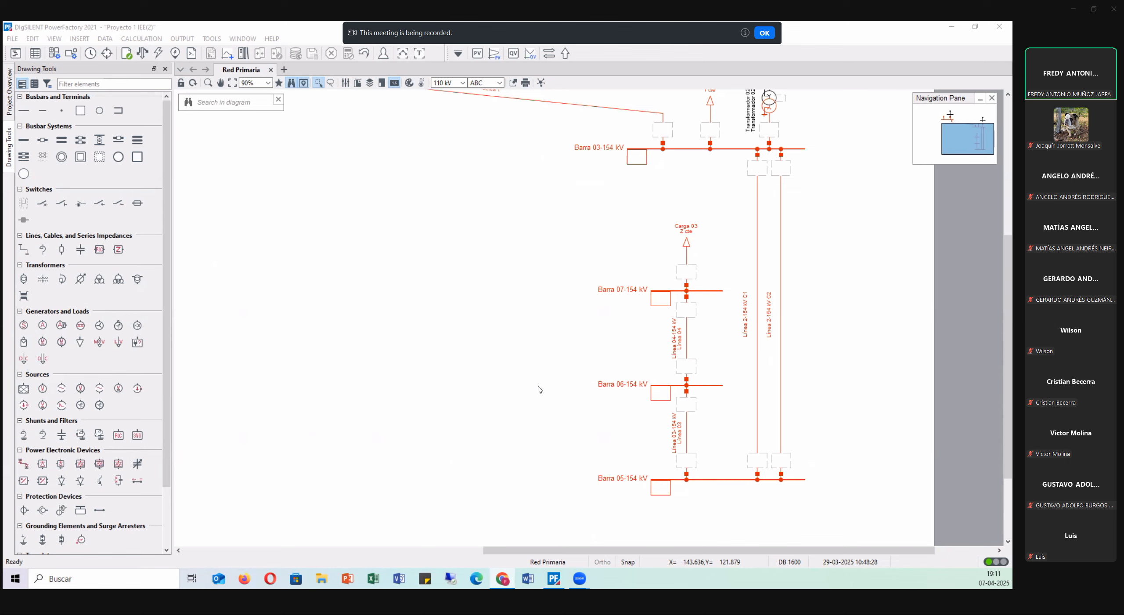
pyautogui.click(24, 110)
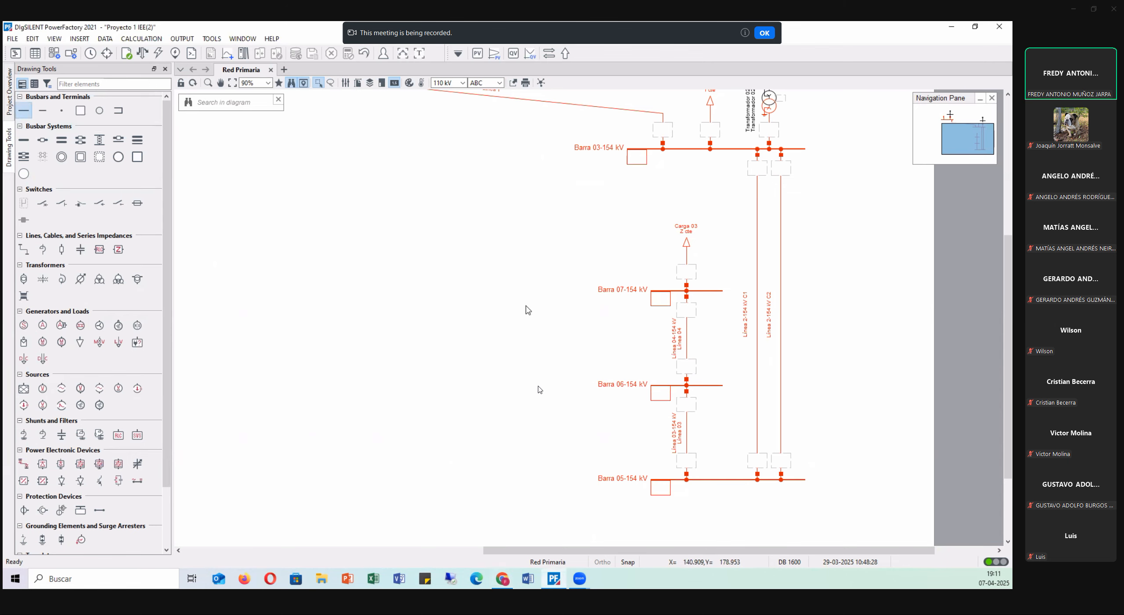
pyautogui.click(434, 299)
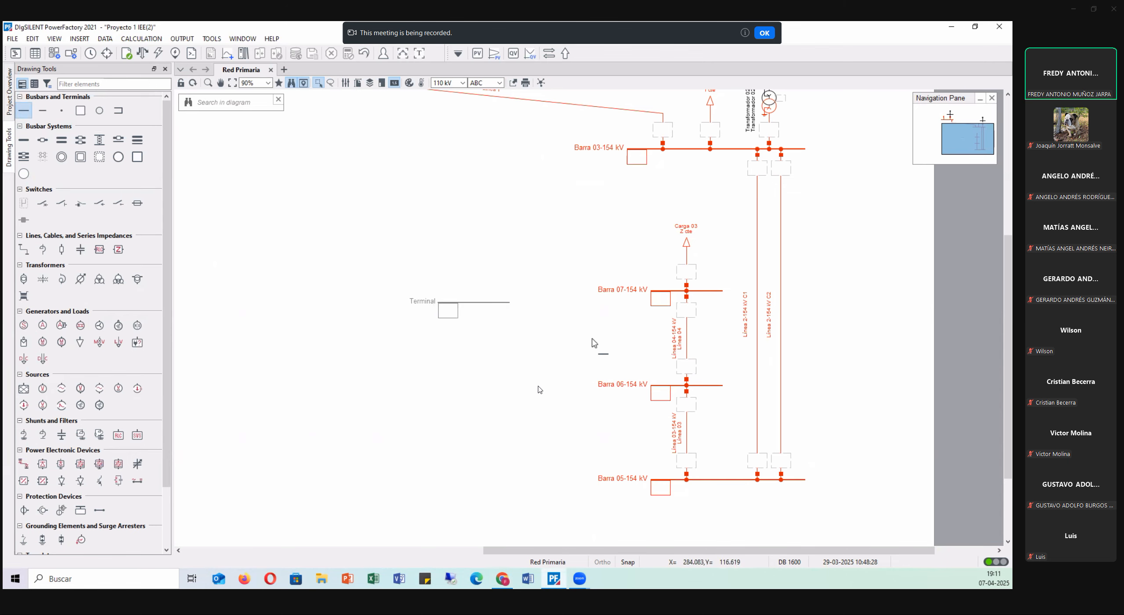
pyautogui.scroll(2, 594, 338)
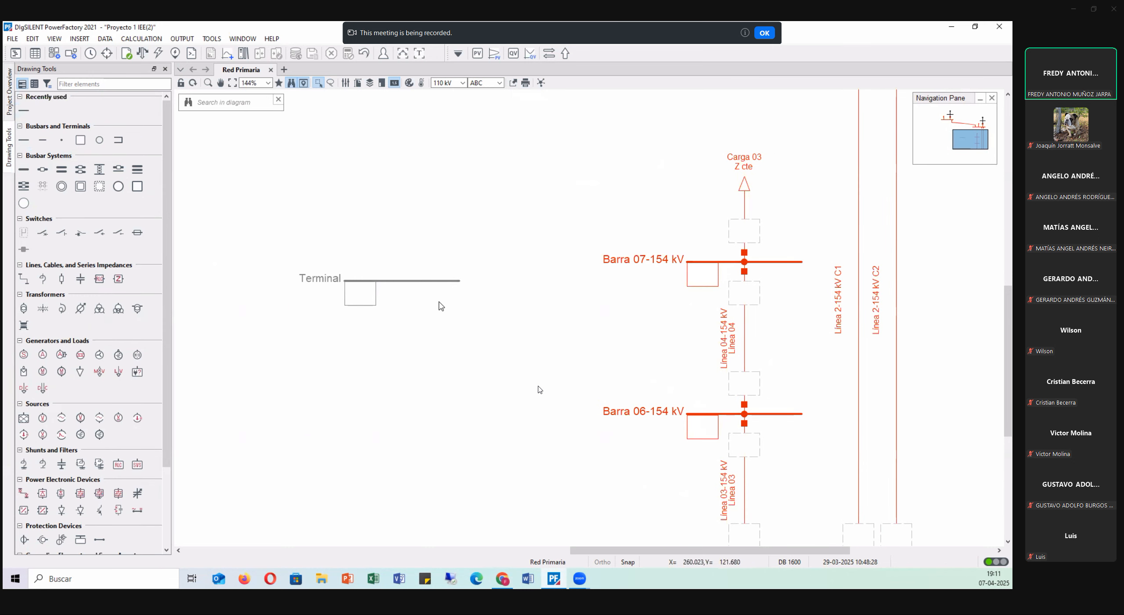
pyautogui.click(419, 281)
pyautogui.moveTo(419, 281); pyautogui.dragTo(432, 243)
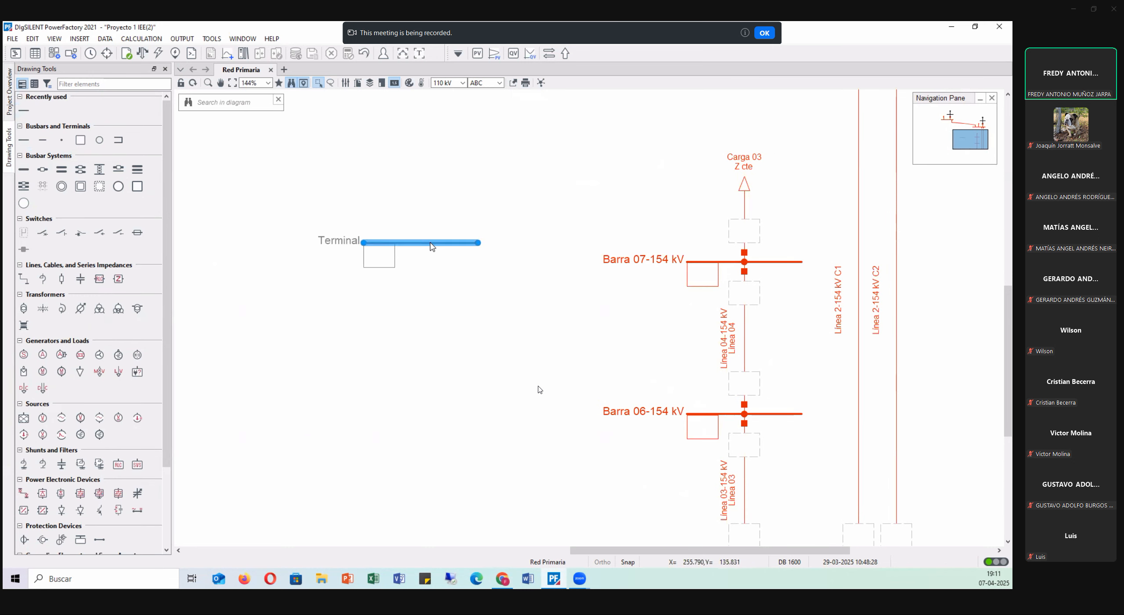
# - Name the new busbar Barra 08-154 kV and set its line-line nominal voltage to 154 kV
pyautogui.doubleClick(432, 245)
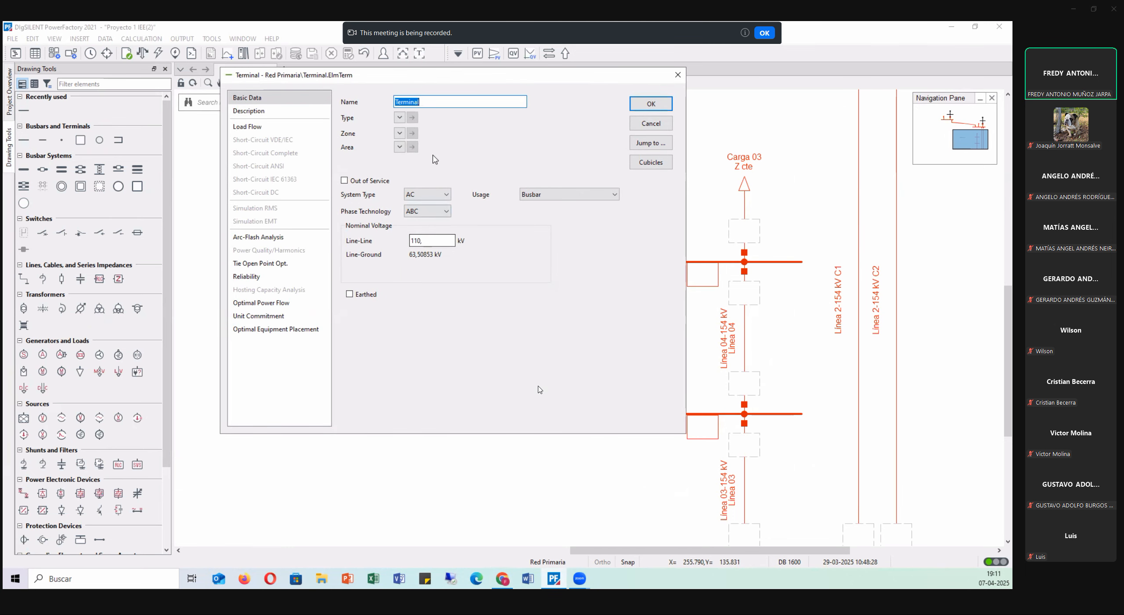
pyautogui.write('Barra 08-165')
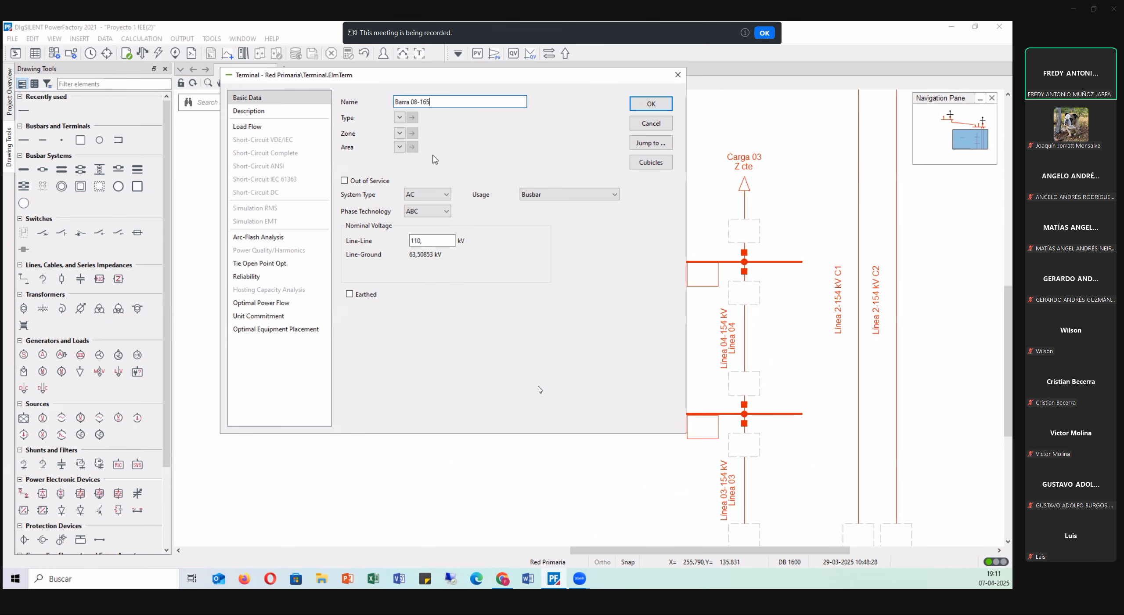
pyautogui.press('BackSpace')
pyautogui.press('BackSpace')
pyautogui.write('54')
pyautogui.doubleClick(447, 237)
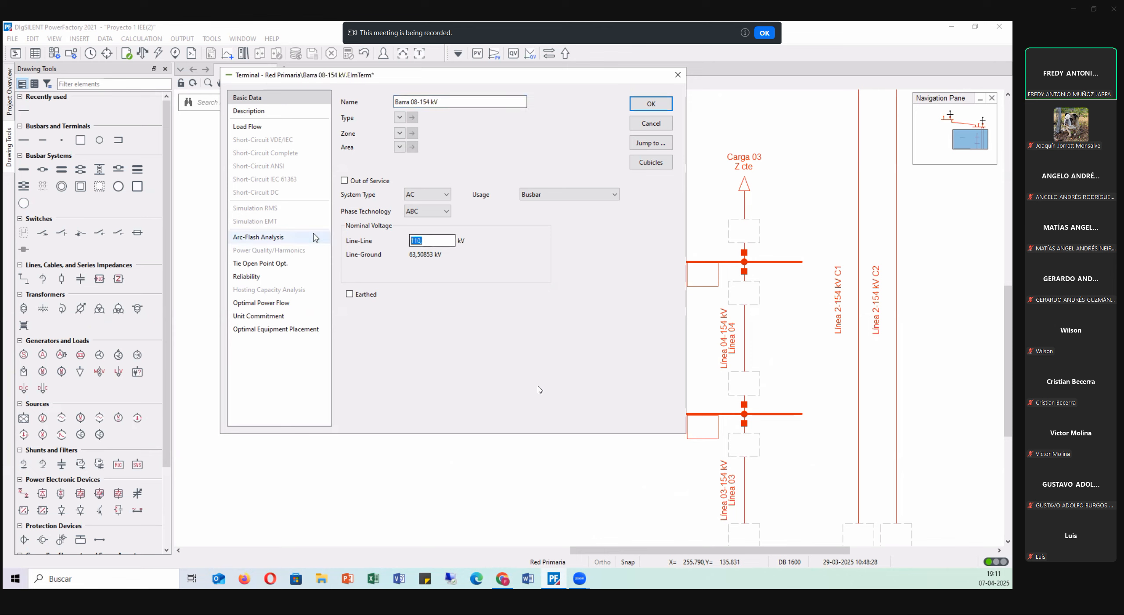
pyautogui.write('154')
pyautogui.moveTo(447, 104); pyautogui.dragTo(355, 99)
pyautogui.moveTo(429, 241); pyautogui.dragTo(337, 180)
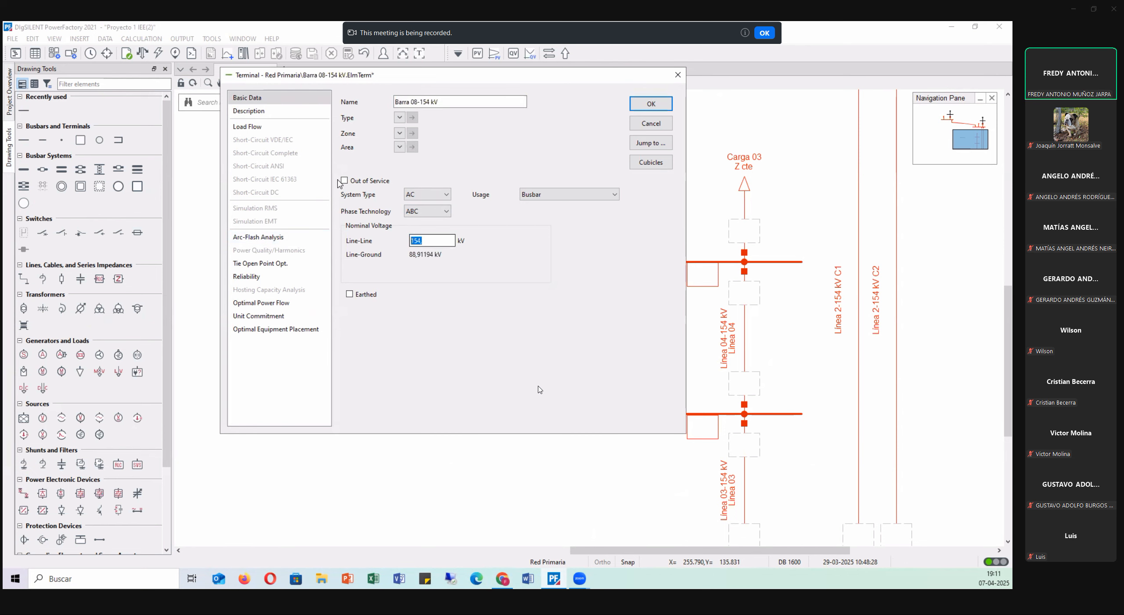
pyautogui.moveTo(389, 78); pyautogui.dragTo(324, 145)
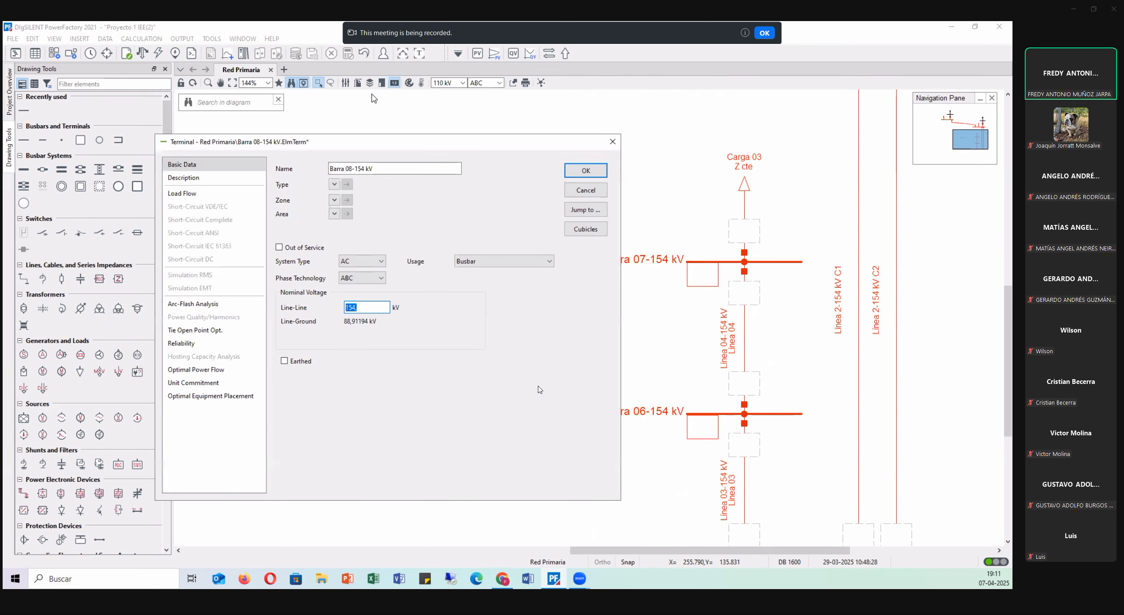
pyautogui.click(586, 171)
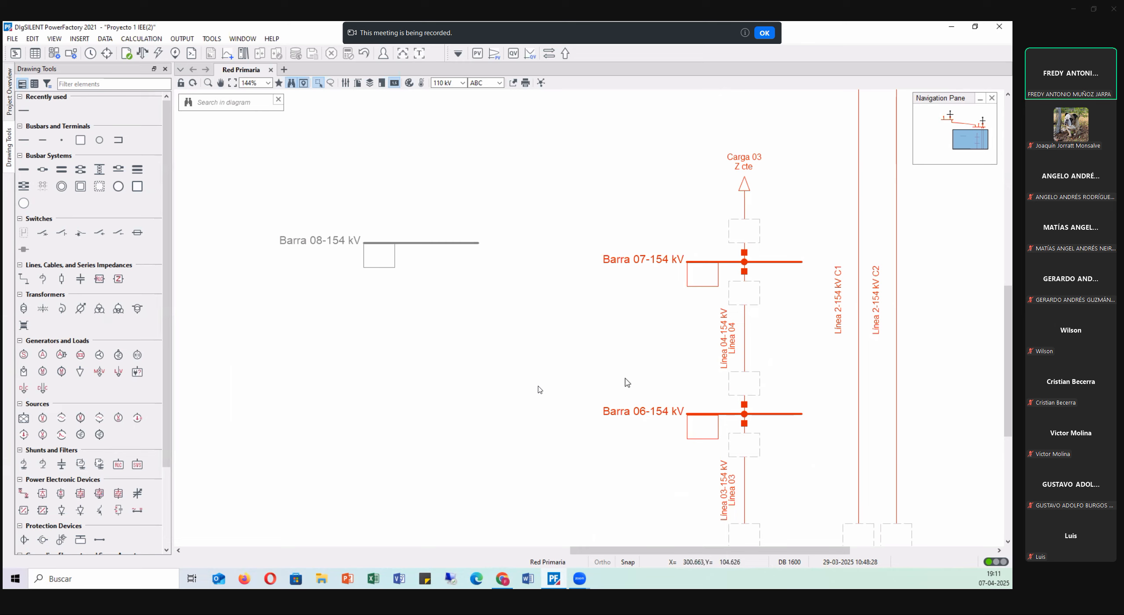
# - Lengthen busbar Barra 06-154 kV to the left and busbar Barra 08-154 kV to the right, towards each other
pyautogui.click(699, 414)
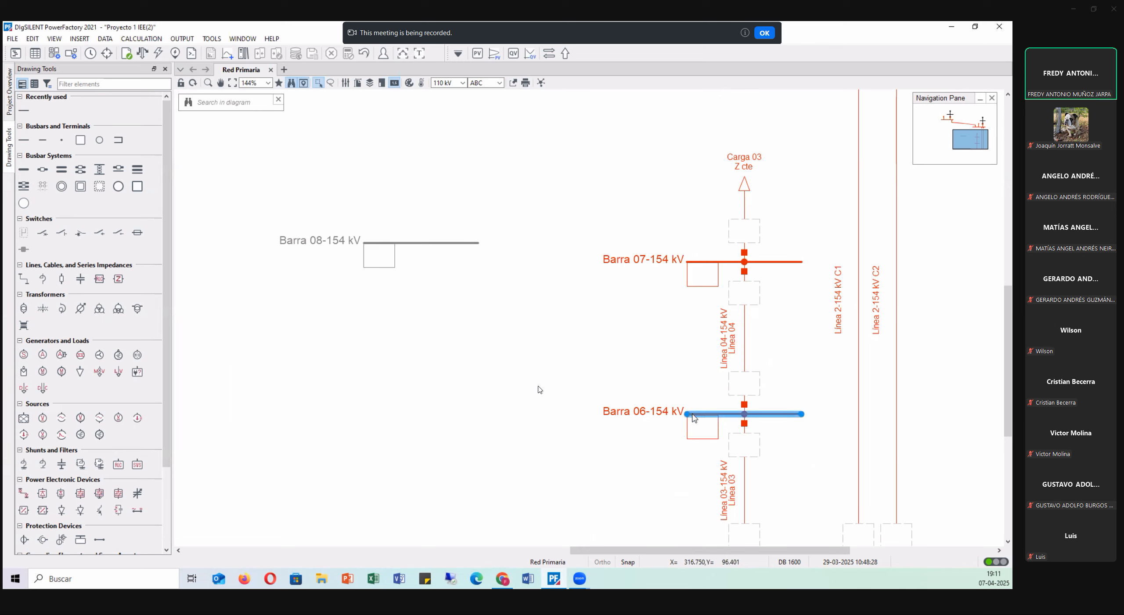
pyautogui.moveTo(687, 414); pyautogui.dragTo(611, 414)
pyautogui.click(639, 361)
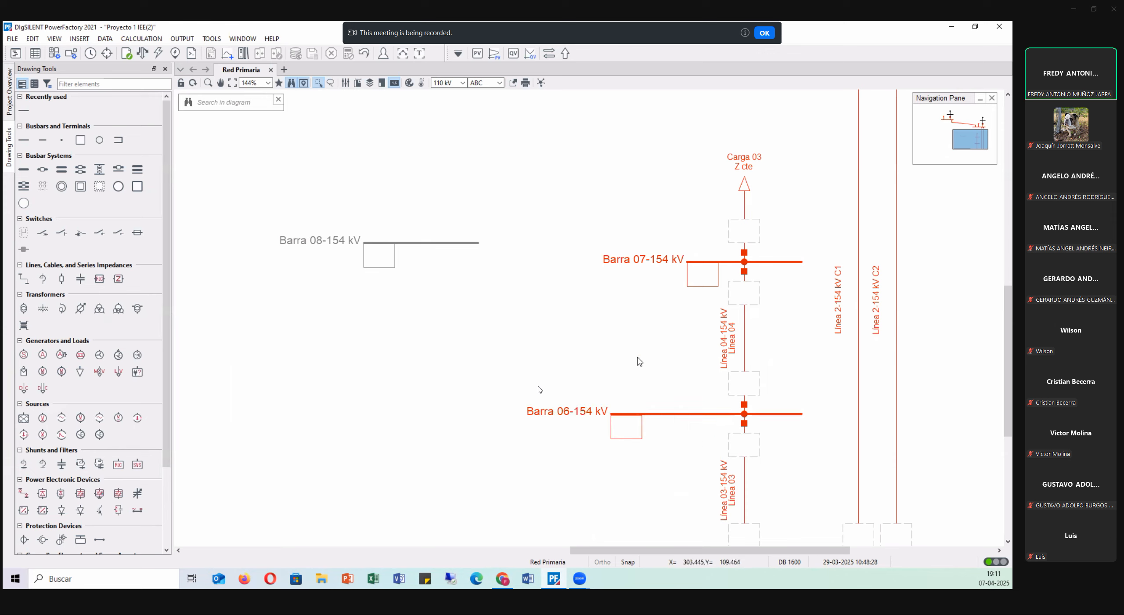
pyautogui.click(460, 243)
pyautogui.moveTo(478, 243); pyautogui.dragTo(518, 243)
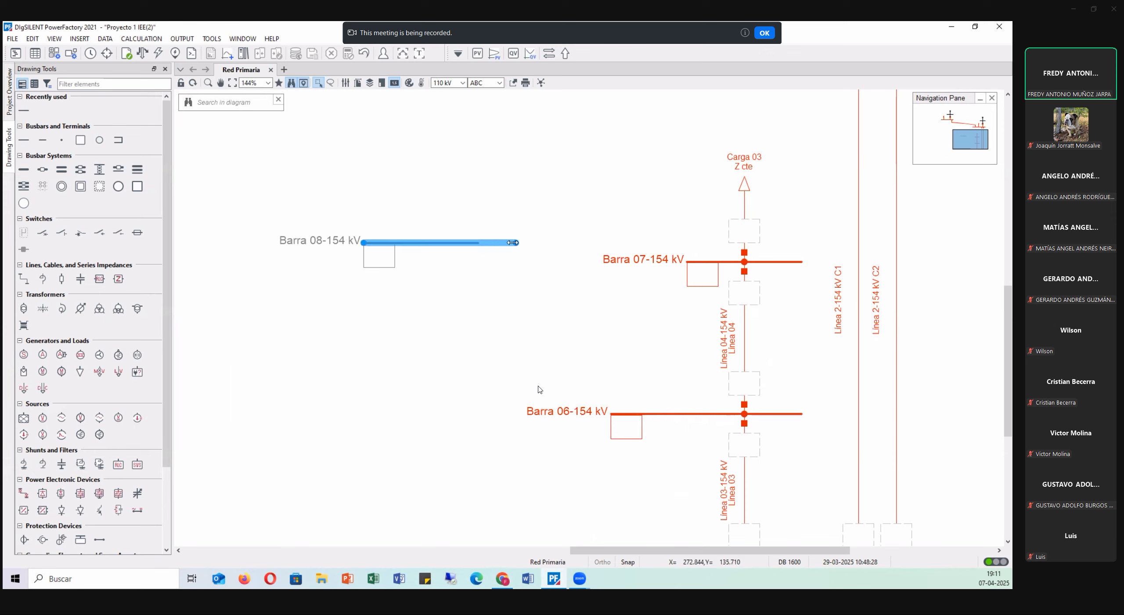
pyautogui.click(321, 222)
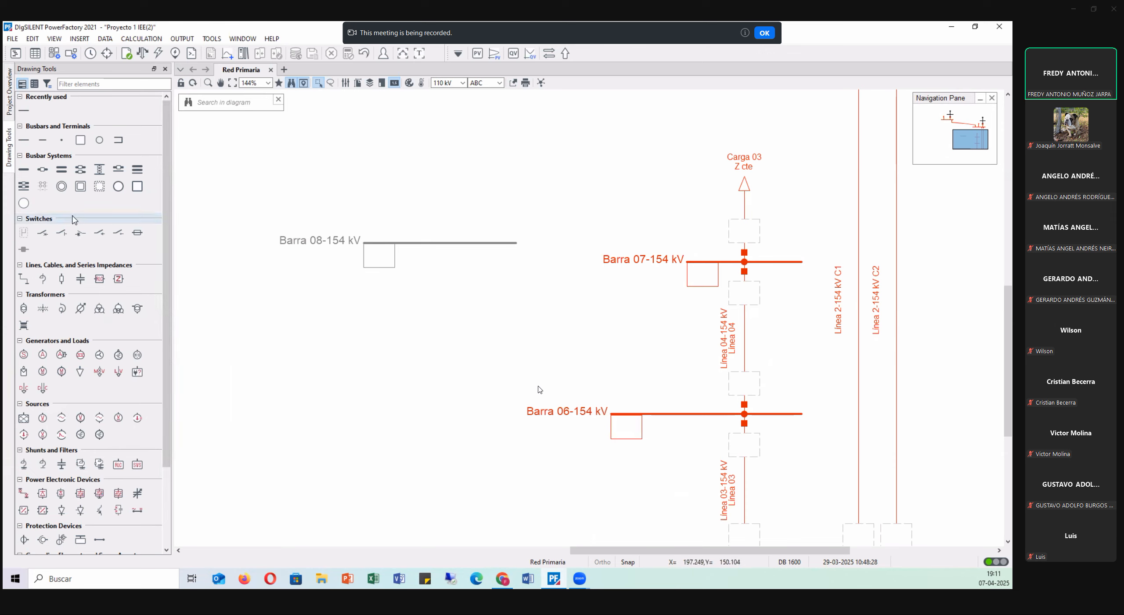
# - Try to connect Barra 08-154 kV to Barra 06-154 kV with a line that has a slanted middle section, and delete it
pyautogui.click(25, 280)
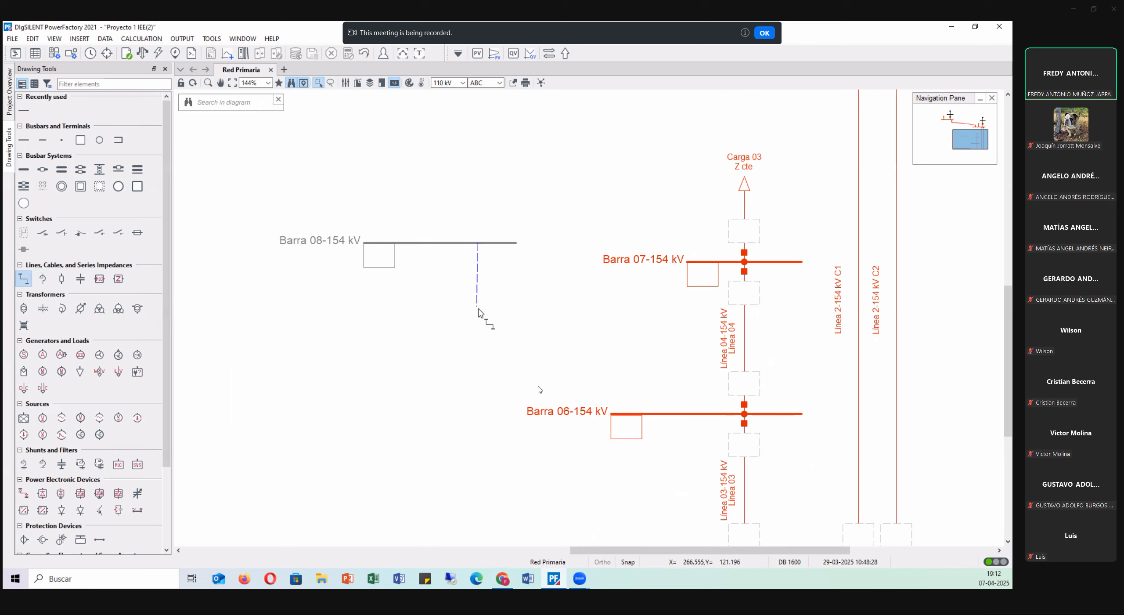
pyautogui.press('Escape')
pyautogui.click(656, 297)
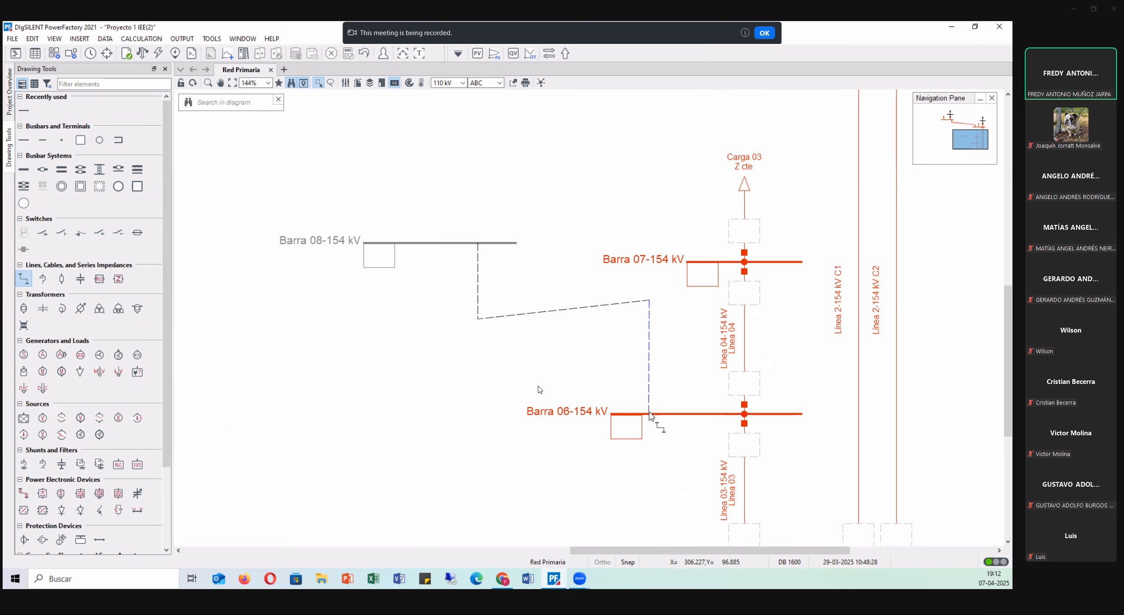
pyautogui.click(649, 413)
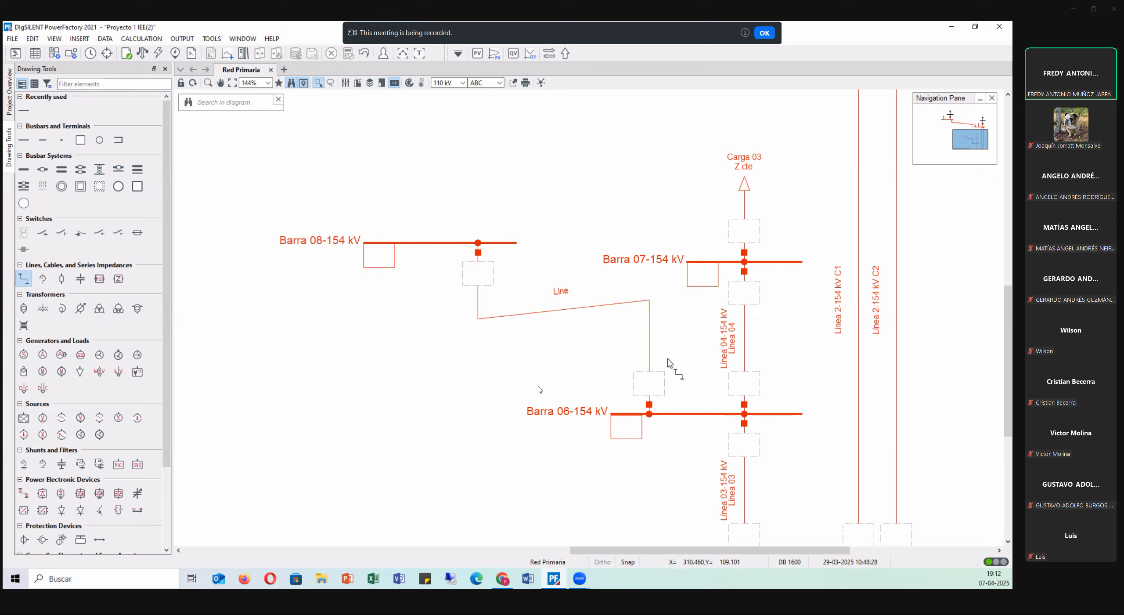
pyautogui.press('Escape')
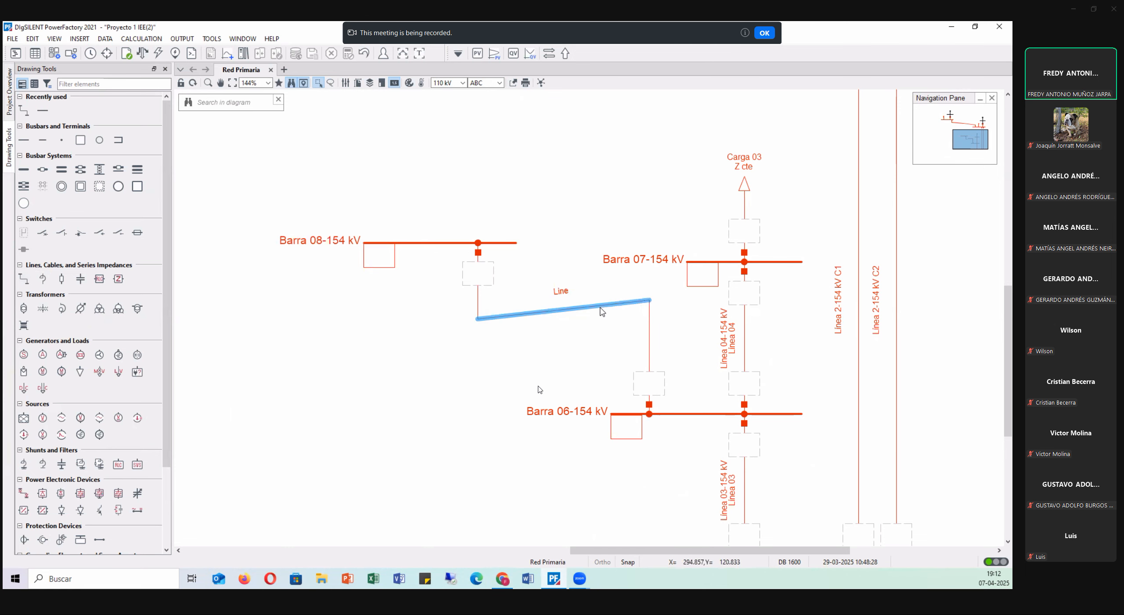
pyautogui.press('Delete')
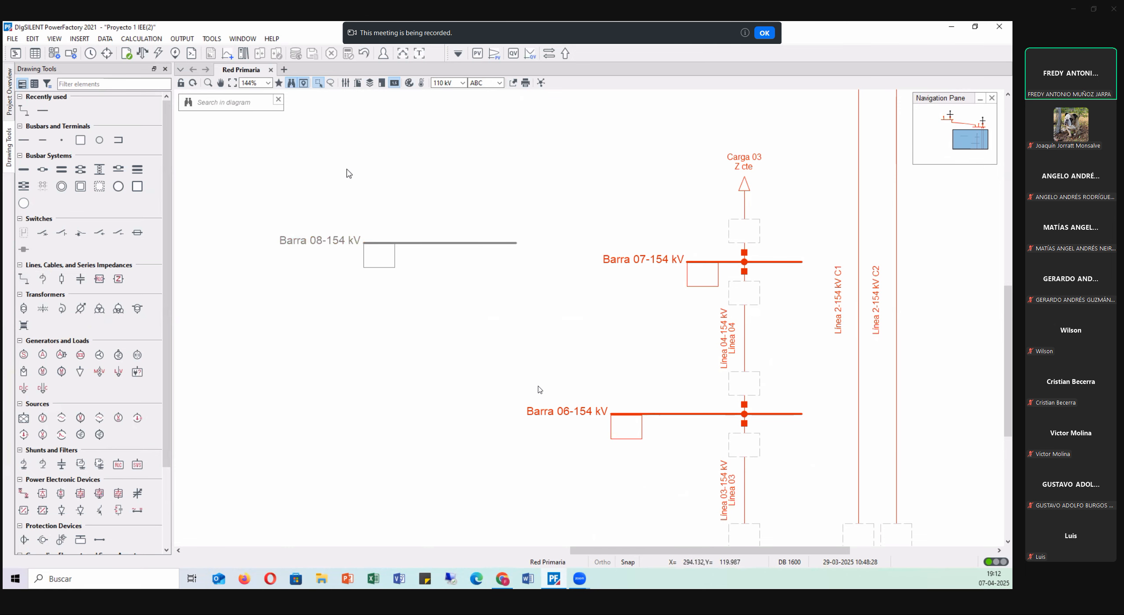
# - Set the line routing of the Red Primaria schematic diagram to orthogonal
pyautogui.click(346, 83)
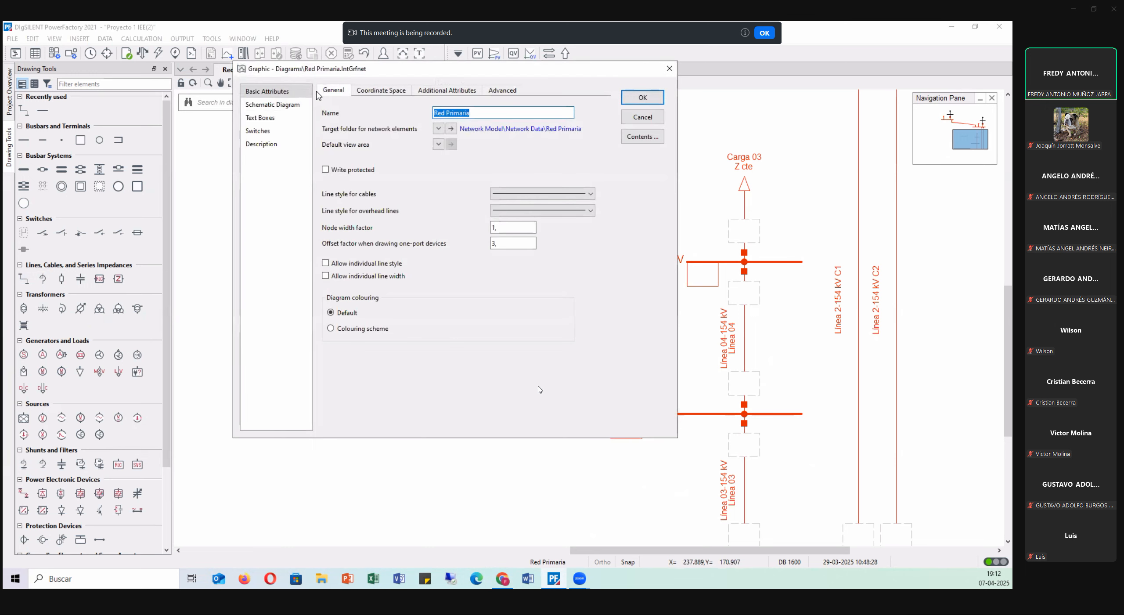
pyautogui.click(294, 109)
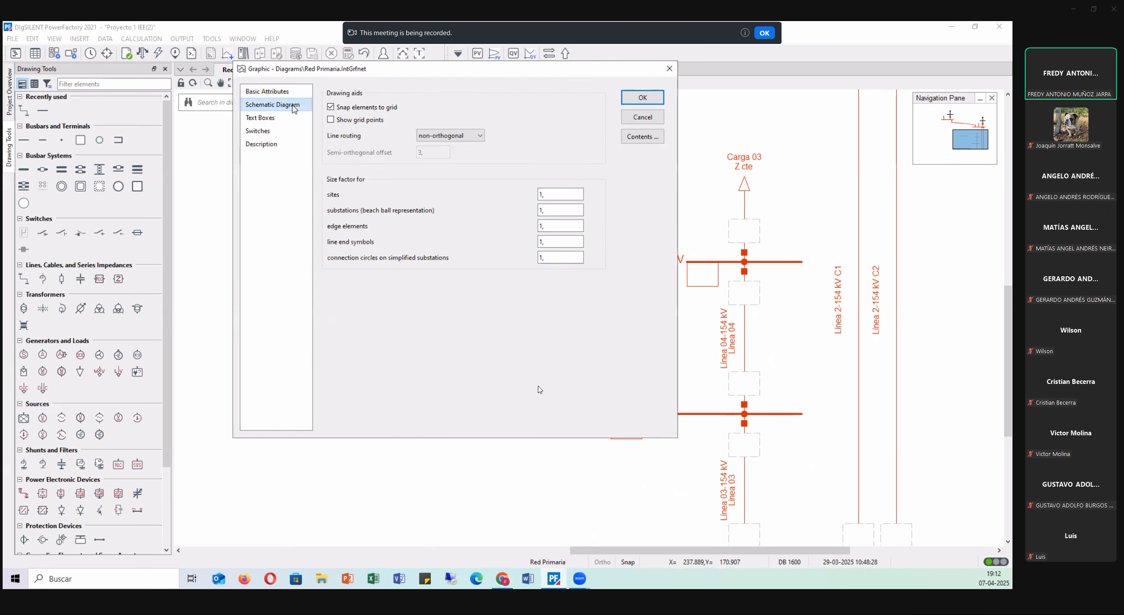
pyautogui.moveTo(401, 72); pyautogui.dragTo(410, 141)
pyautogui.click(478, 206)
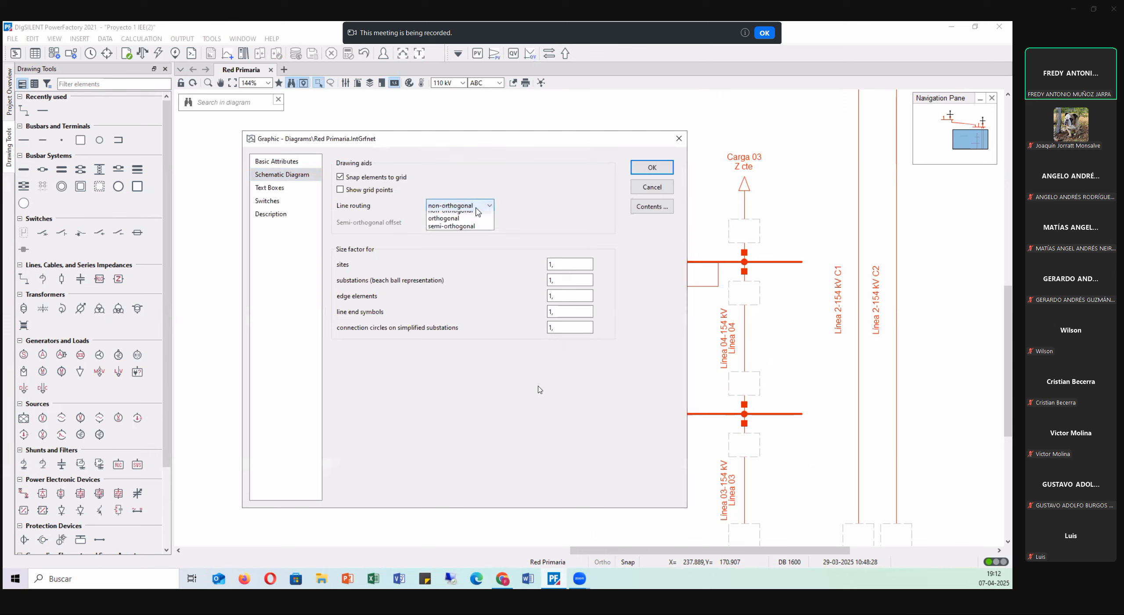
pyautogui.click(447, 224)
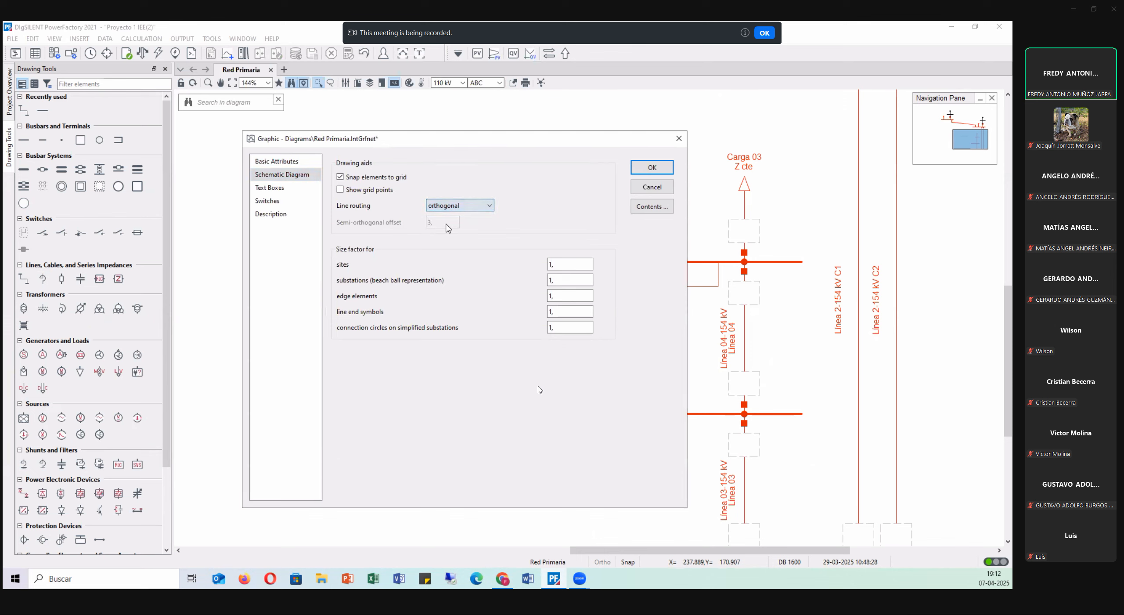
pyautogui.click(649, 165)
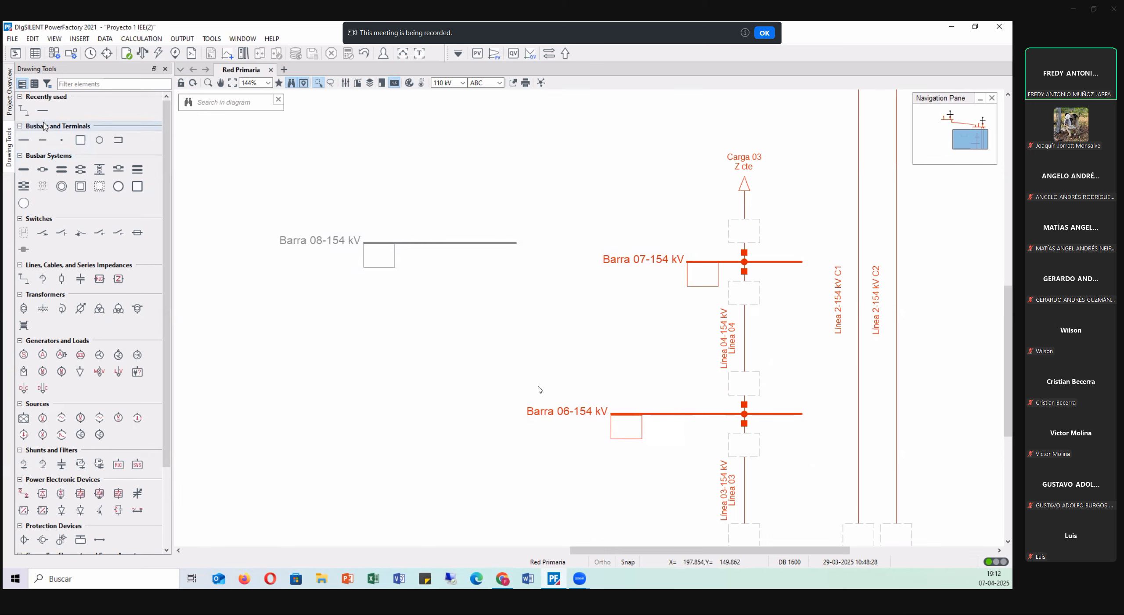
pyautogui.click(24, 110)
pyautogui.click(476, 243)
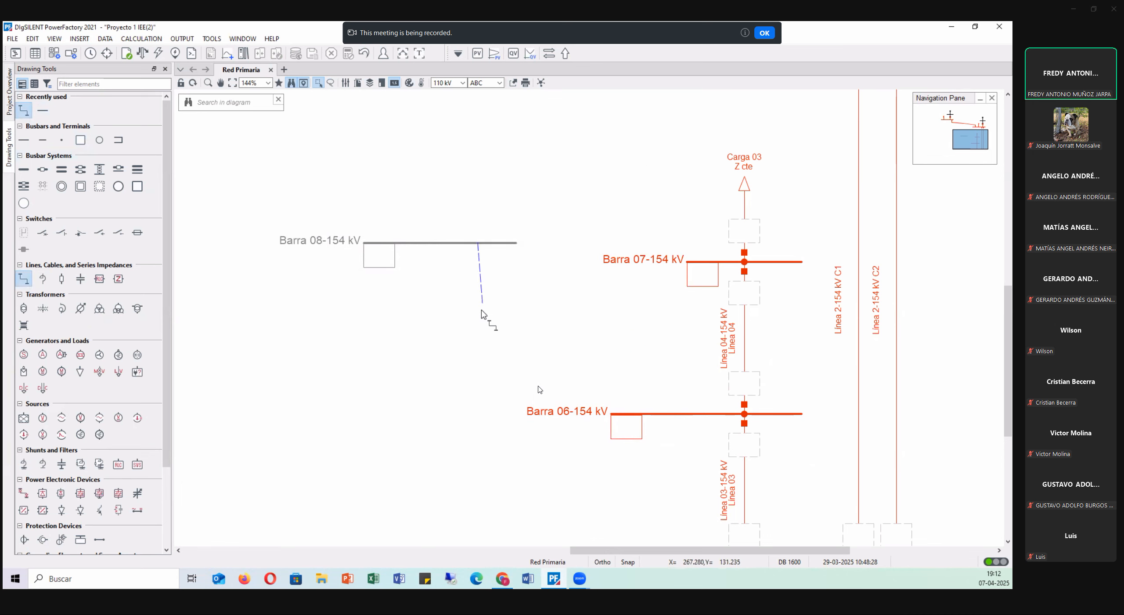
pyautogui.press('Escape')
# - Check the line routing option in the Red Primaria diagram settings, keeping it orthogonal
pyautogui.click(346, 83)
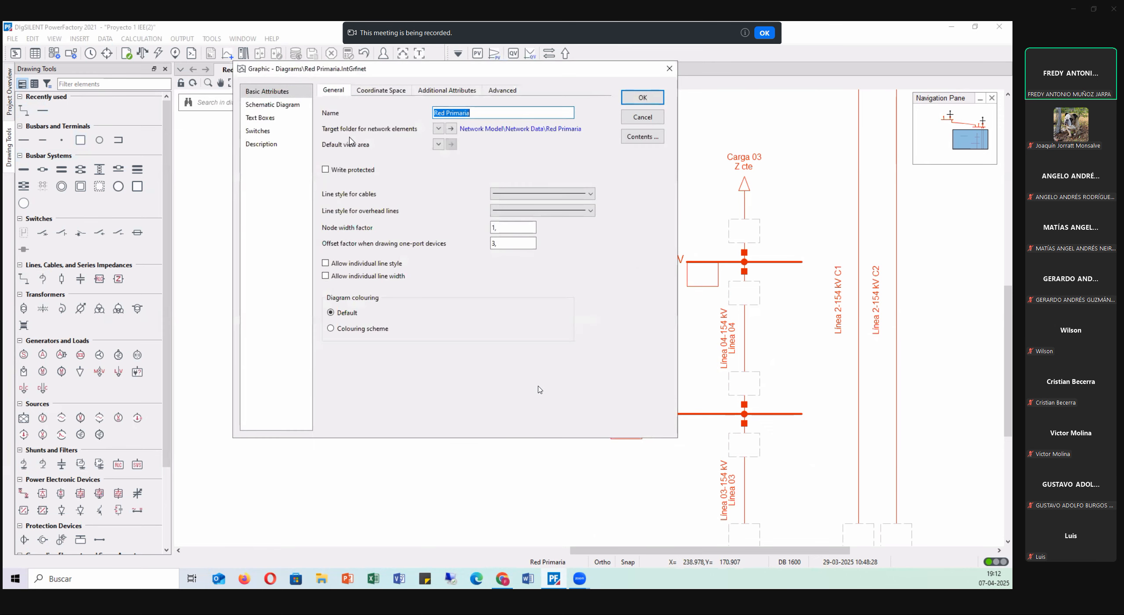
pyautogui.click(274, 106)
pyautogui.click(450, 137)
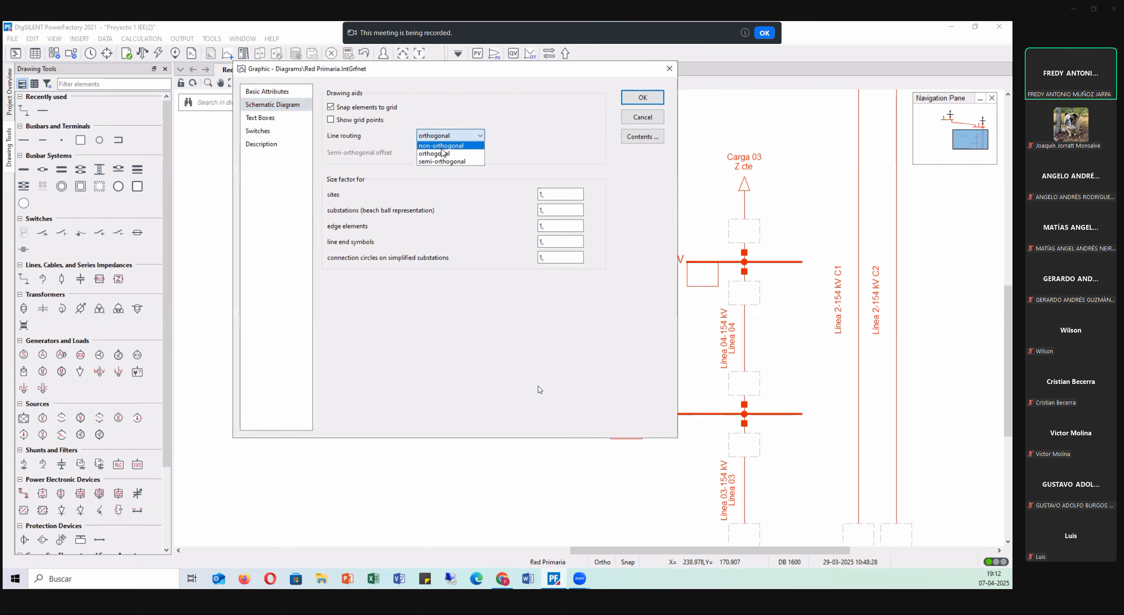
pyautogui.click(439, 145)
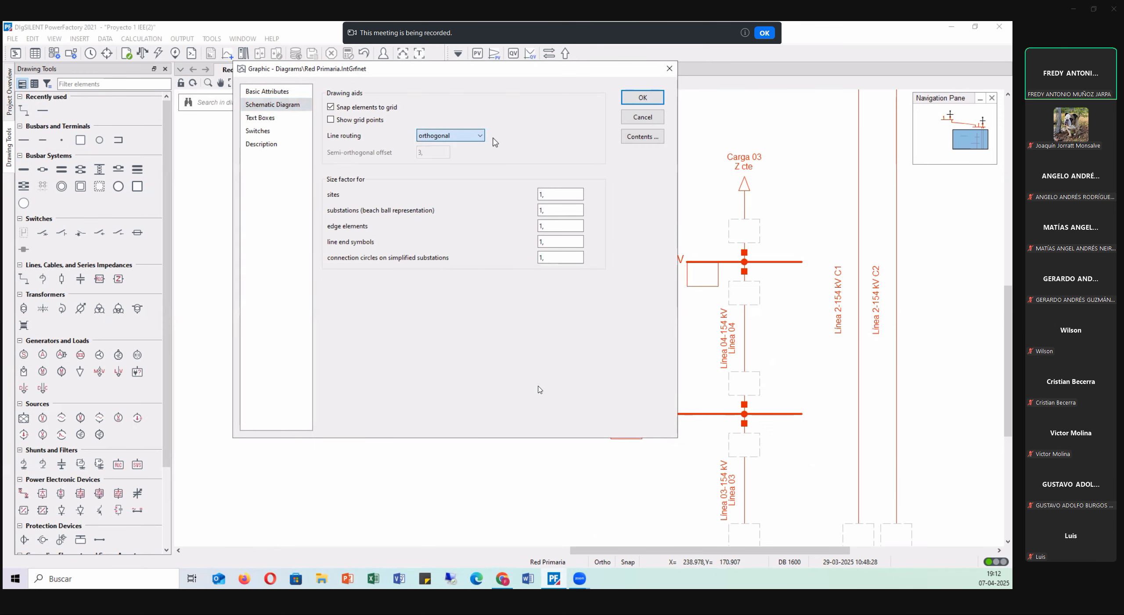
pyautogui.click(644, 98)
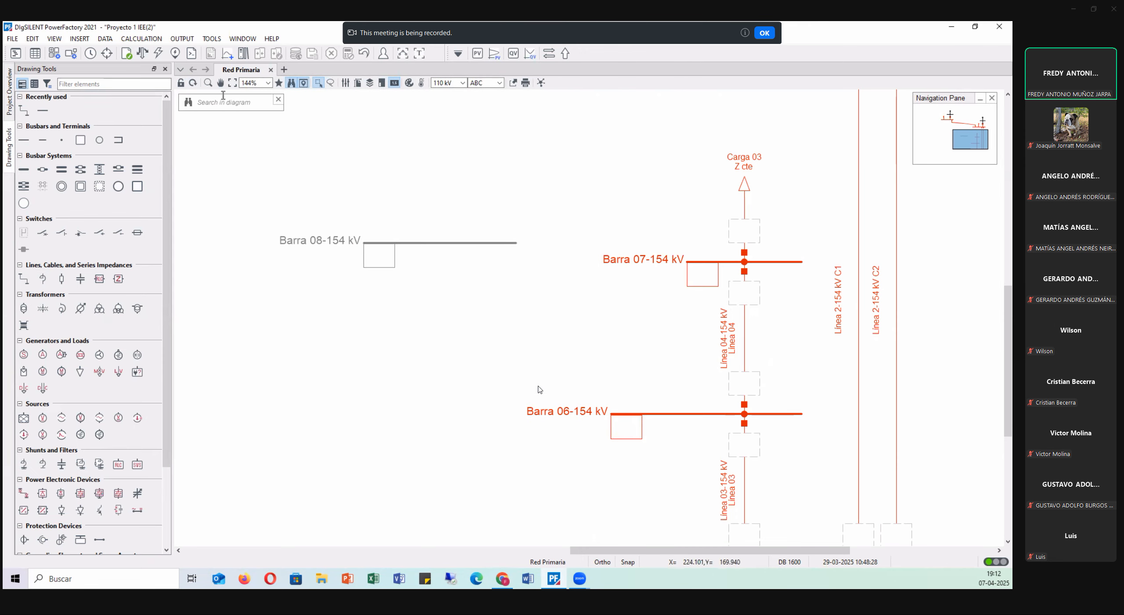
# - Draw a line with right-angle bends from the right part of Barra 08-154 kV to the left part of Barra 06-154 kV
pyautogui.click(8, 92)
pyautogui.click(8, 147)
pyautogui.click(24, 111)
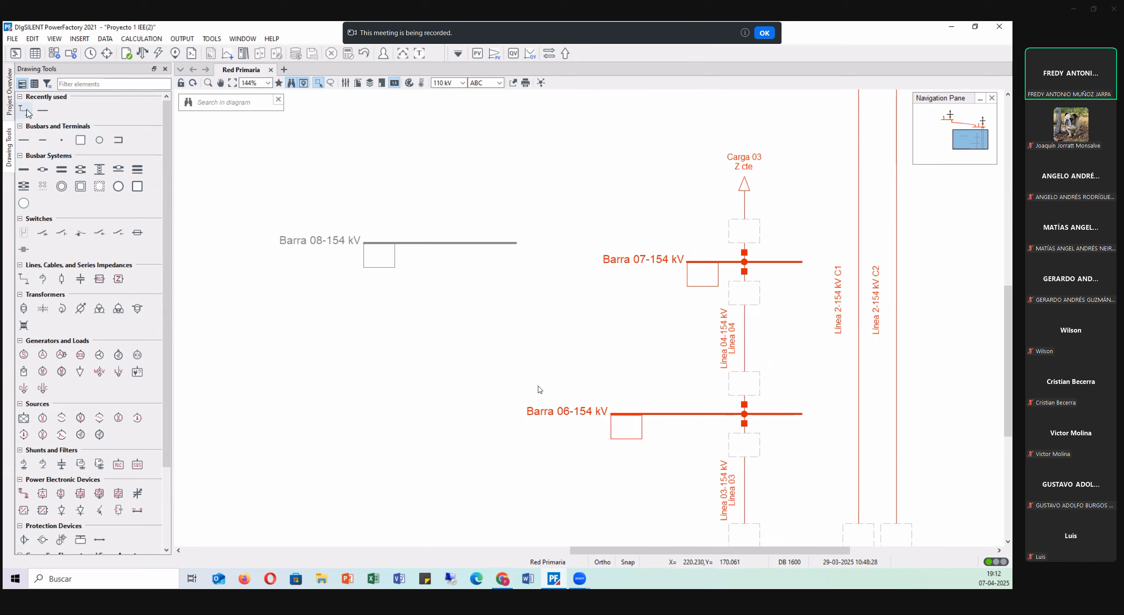
pyautogui.click(478, 243)
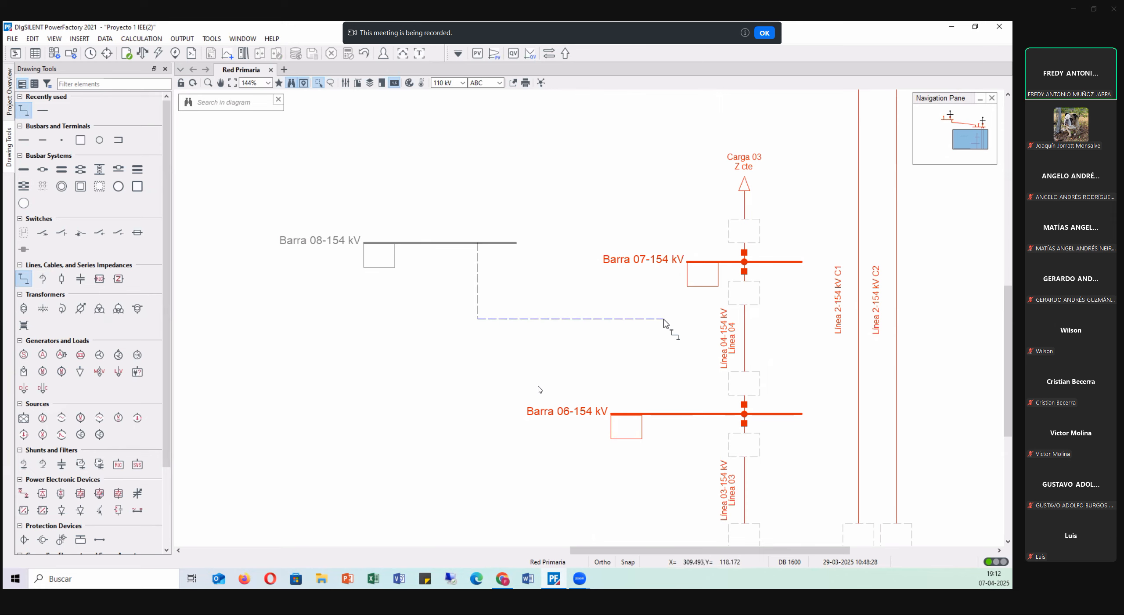
pyautogui.click(668, 319)
pyautogui.click(669, 414)
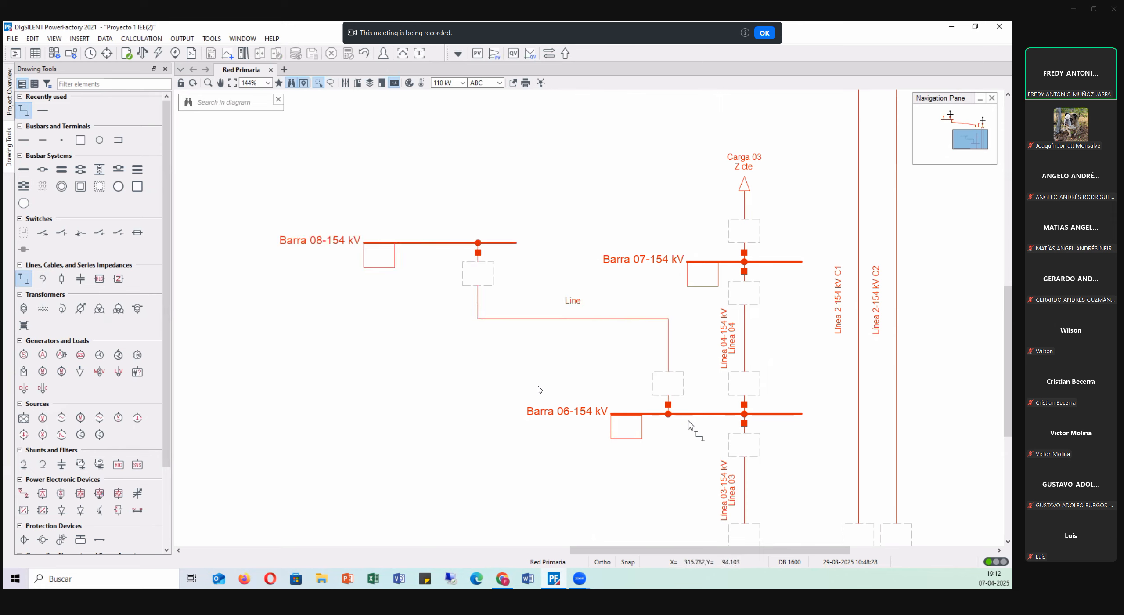
pyautogui.press('Escape')
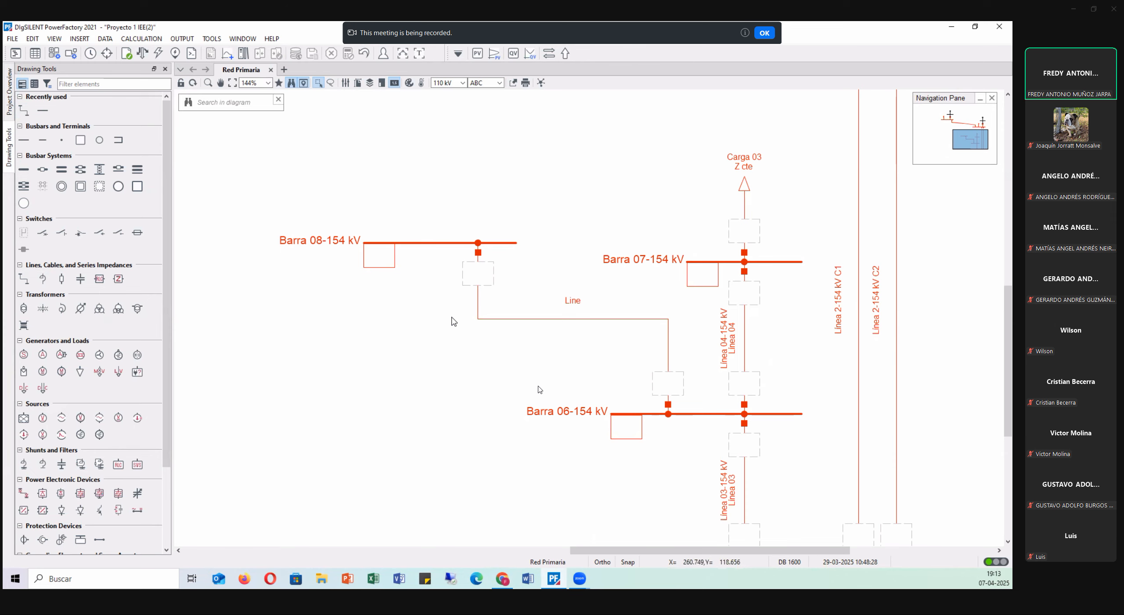
# - Name the line between Barra 08-154 kV and Barra 06-154 kV Línea 05-154 kV and set its length to 31 km
pyautogui.doubleClick(586, 323)
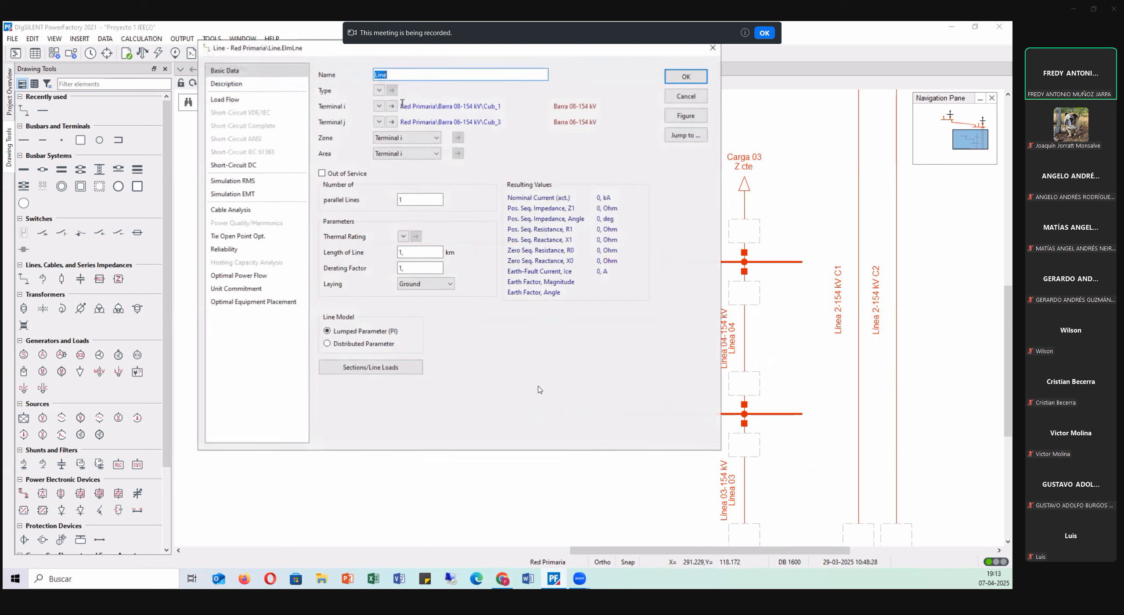
pyautogui.moveTo(386, 71); pyautogui.dragTo(435, 165)
pyautogui.write('L')
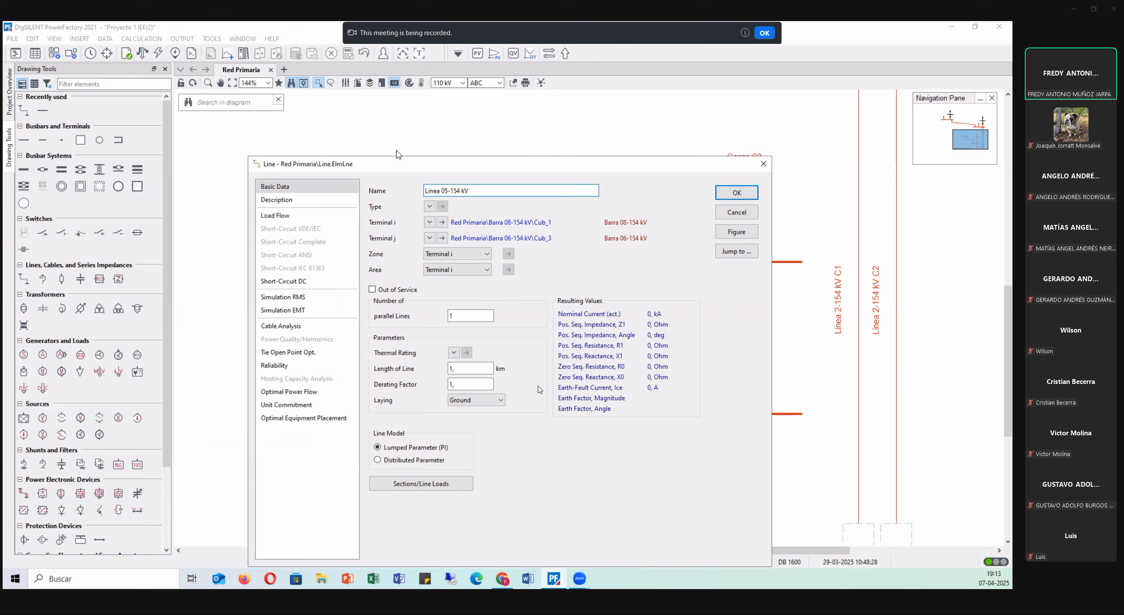
pyautogui.click(465, 316)
pyautogui.hotkey('alt', 'Tab')
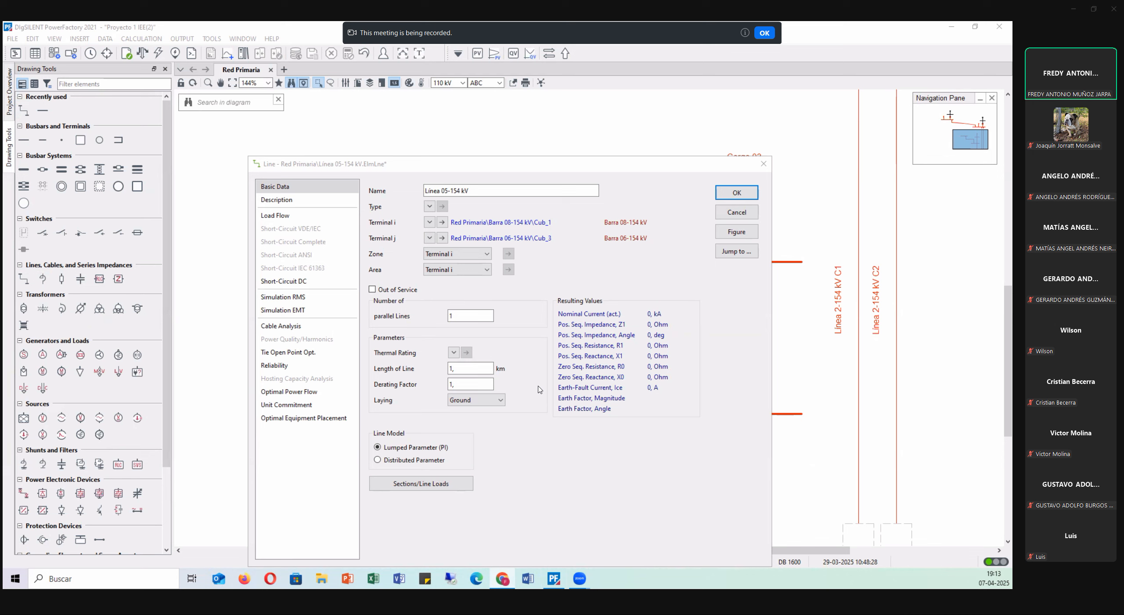
pyautogui.doubleClick(461, 368)
pyautogui.write('31')
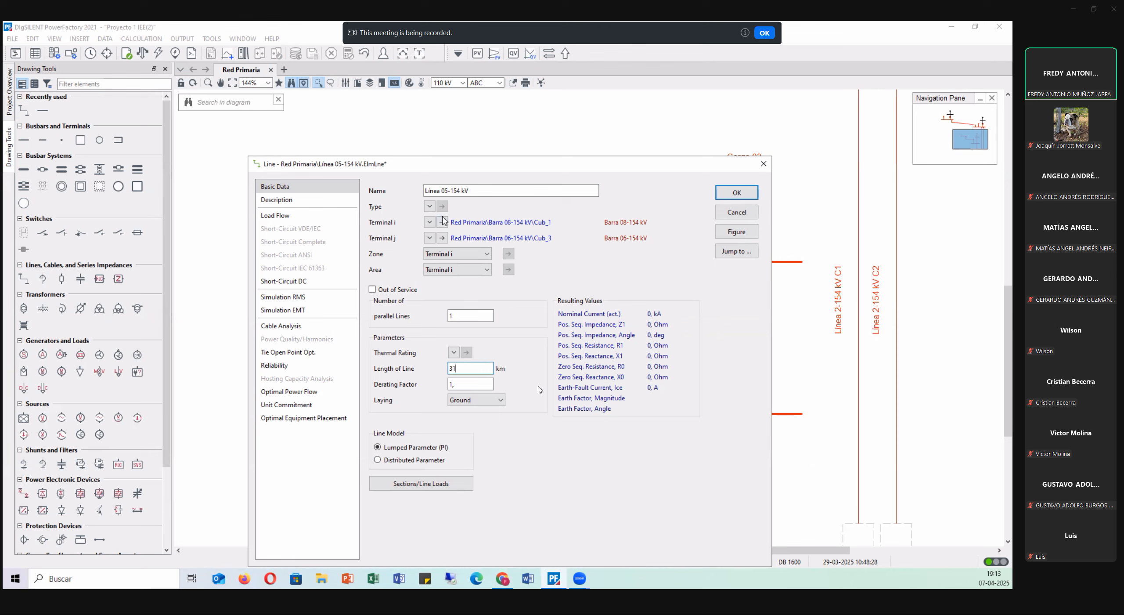
# - Create a new project line type (TypLne) named Línea 05, rated 154 kV and 200 A, as an Overhead Line
pyautogui.click(426, 210)
pyautogui.moveTo(447, 237)
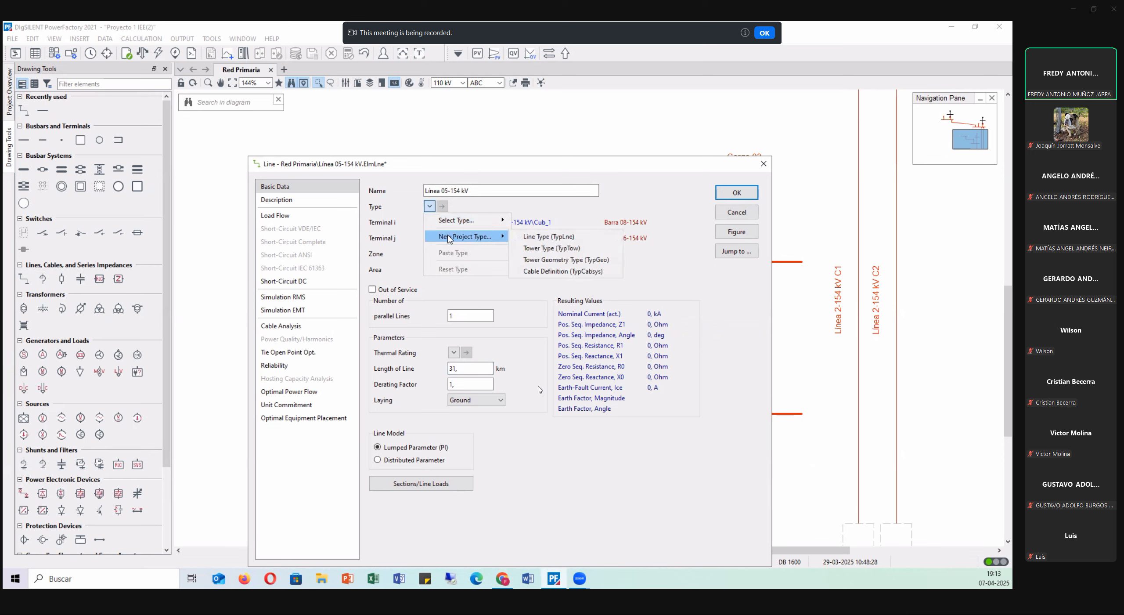
pyautogui.click(559, 238)
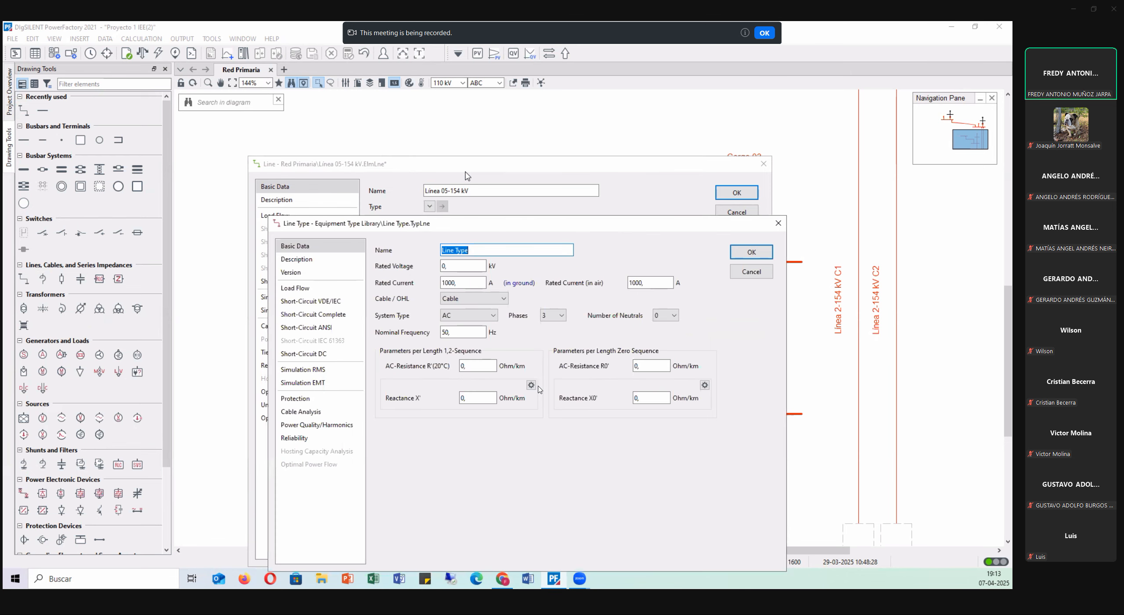
pyautogui.write('Línea 05')
pyautogui.press('Tab')
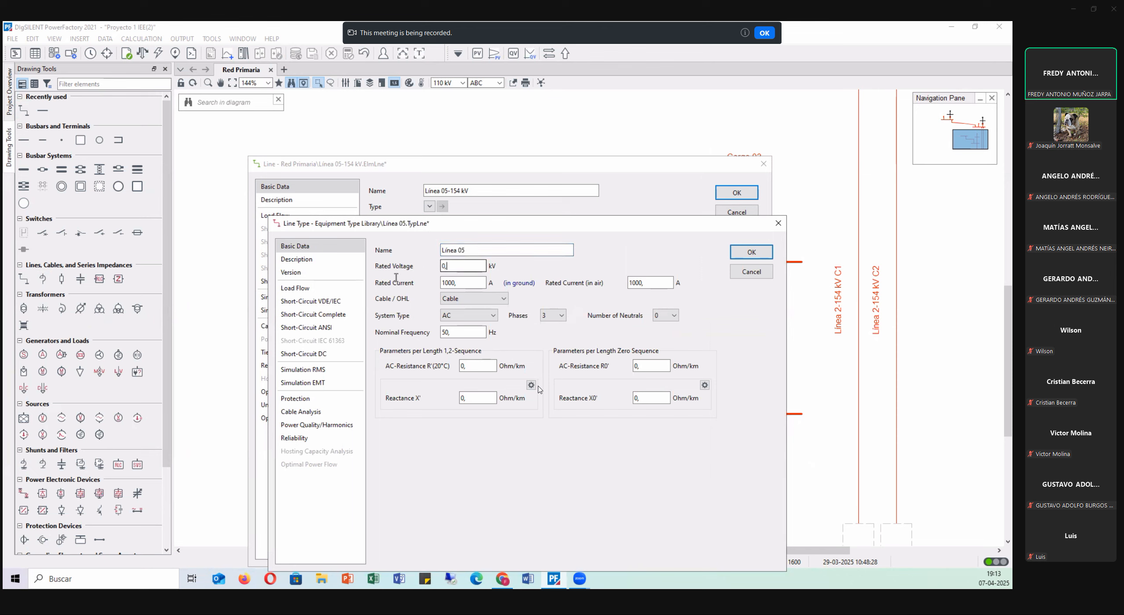
pyautogui.write('154')
pyautogui.doubleClick(463, 285)
pyautogui.write('200')
pyautogui.click(471, 298)
pyautogui.click(468, 317)
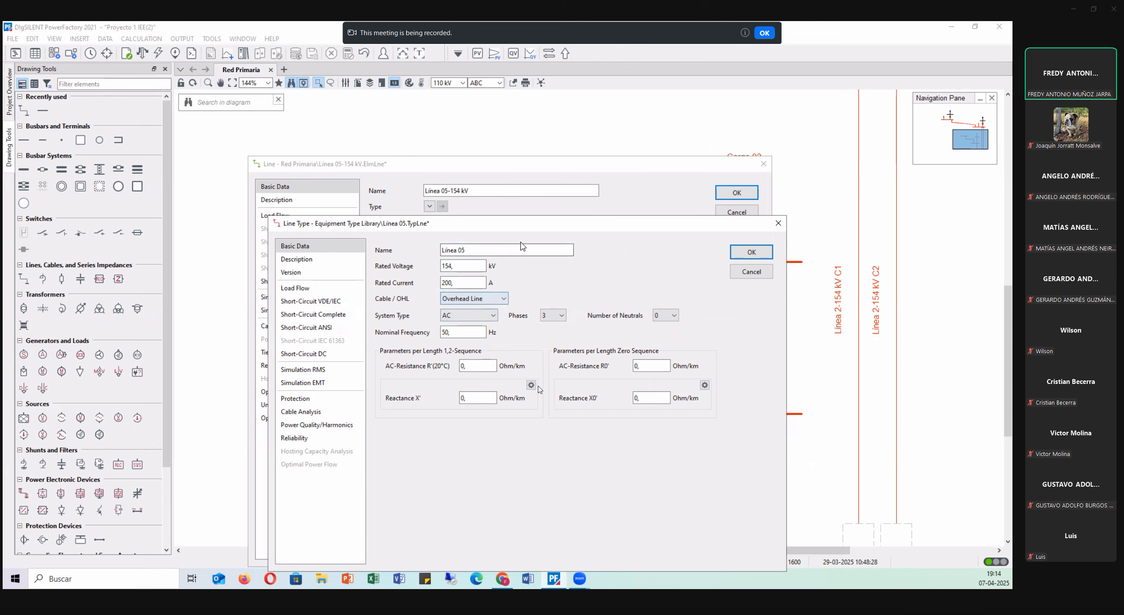
# - Set the line type's R' to 0.343, R0' to 0.427, X' to 0.638 and X0' to 2.487 Ohm/km
pyautogui.doubleClick(477, 365)
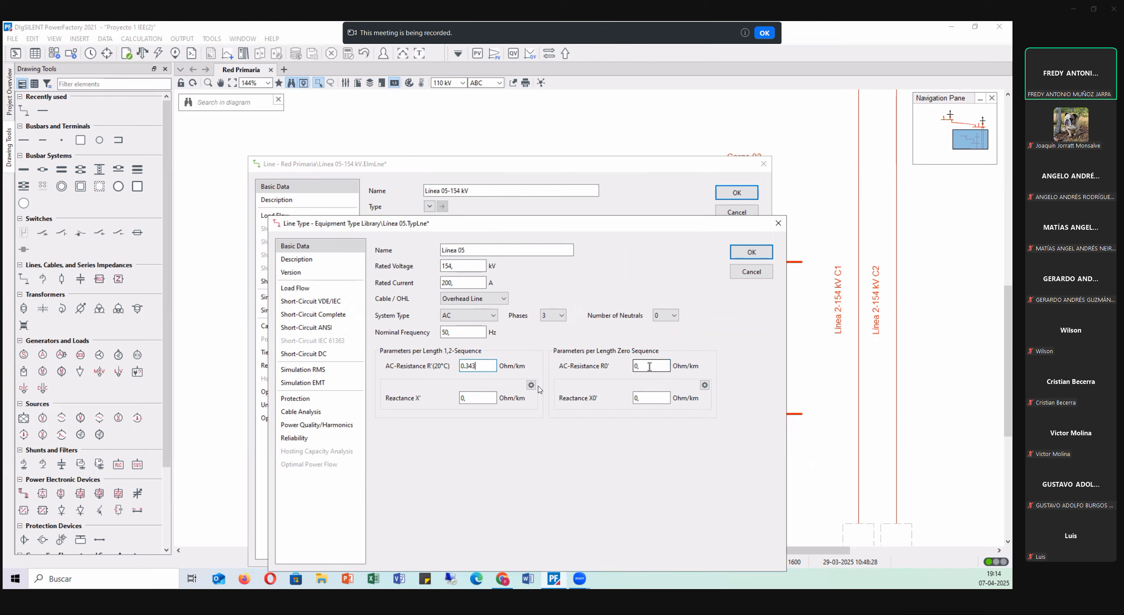
pyautogui.moveTo(649, 366); pyautogui.dragTo(618, 366)
pyautogui.write('0.427')
pyautogui.moveTo(494, 397); pyautogui.dragTo(412, 400)
pyautogui.write('0.638')
pyautogui.moveTo(661, 398); pyautogui.dragTo(598, 399)
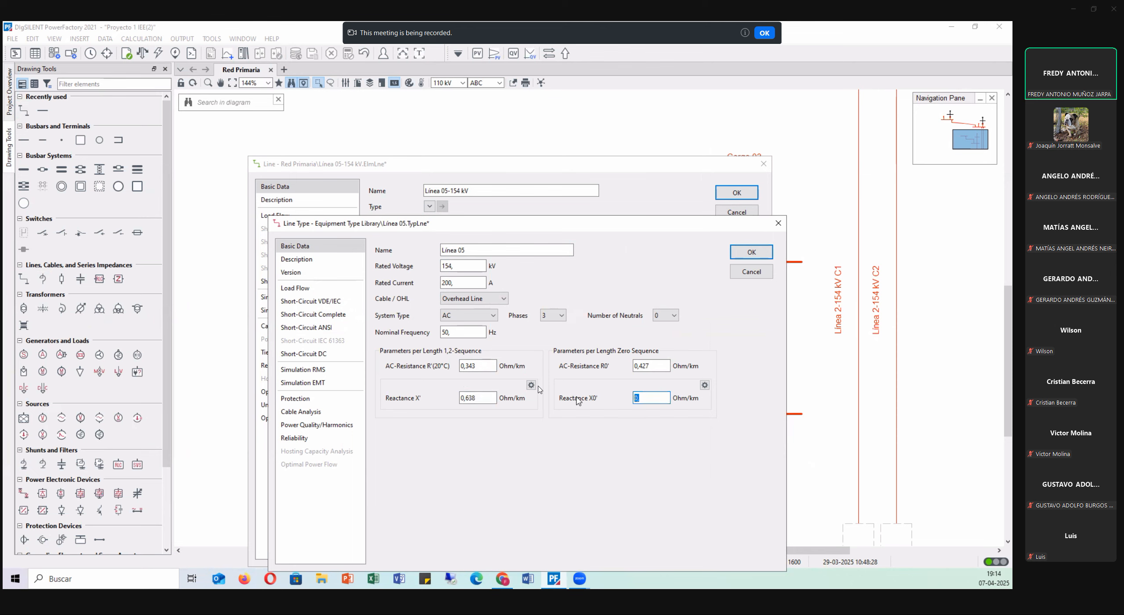
pyautogui.write('2.487')
pyautogui.click(621, 452)
# - Set the line type's load-flow susceptances B' and B0' to 1.047 uS/km each
pyautogui.click(307, 288)
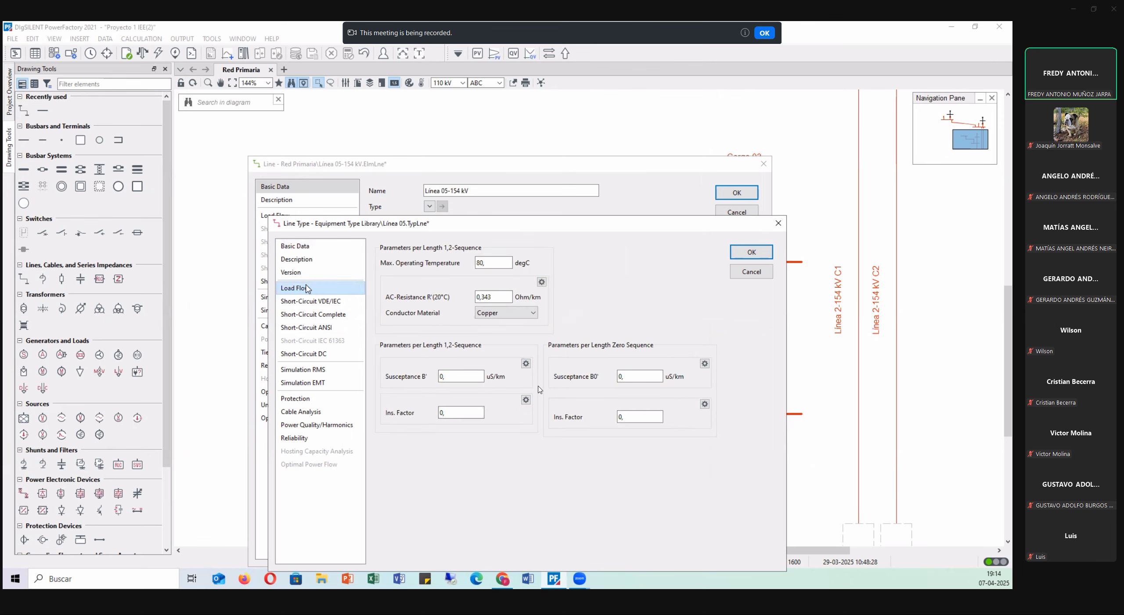
pyautogui.doubleClick(456, 375)
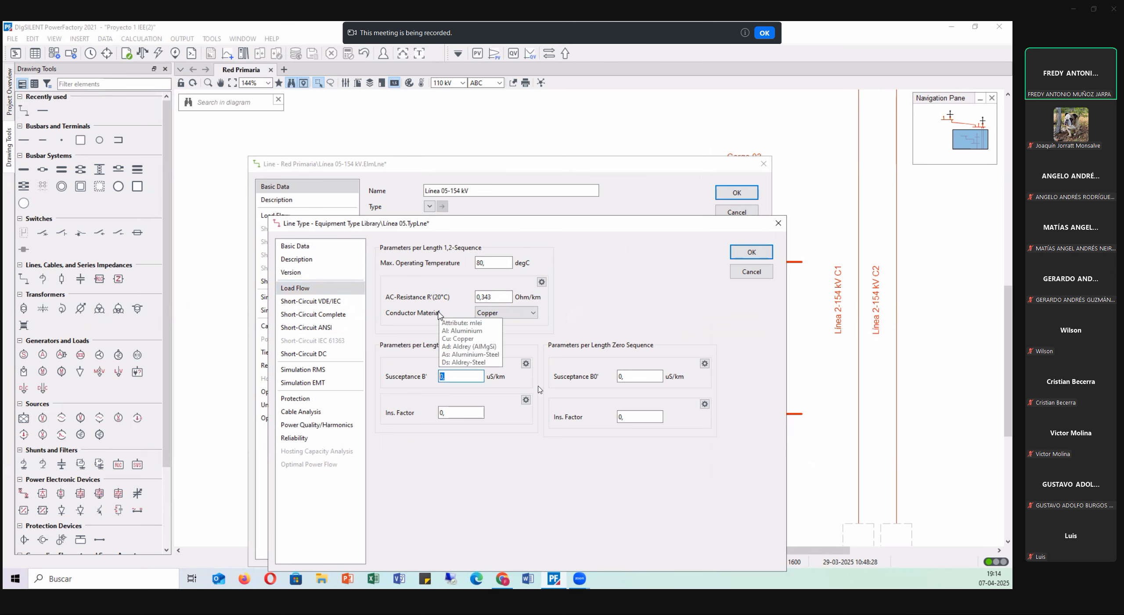
pyautogui.write('1.047')
pyautogui.doubleClick(627, 376)
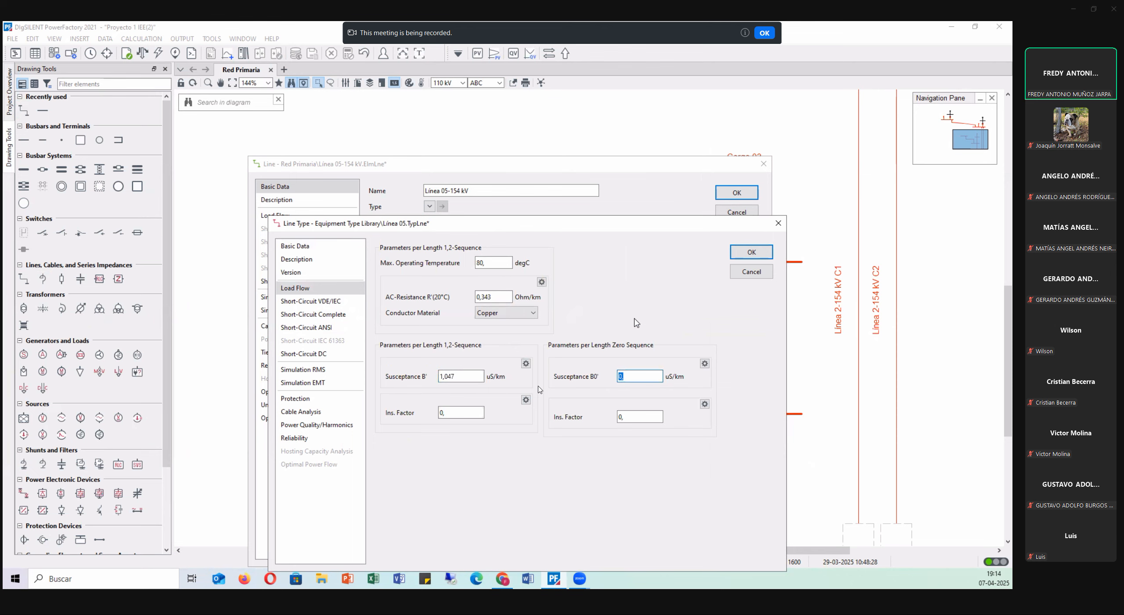
pyautogui.write('1.047')
pyautogui.click(650, 313)
# - Set the line type's conductor material to Aluminium and accept both the type and the Línea 05-154 kV settings
pyautogui.click(510, 315)
pyautogui.click(510, 322)
pyautogui.click(474, 45)
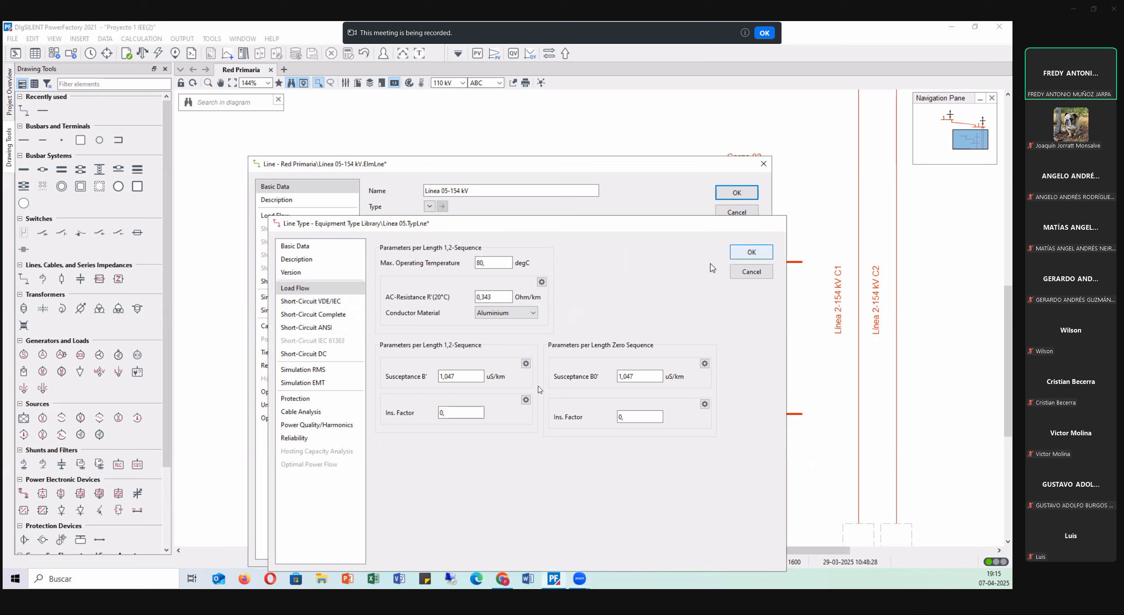
pyautogui.click(751, 252)
pyautogui.click(731, 193)
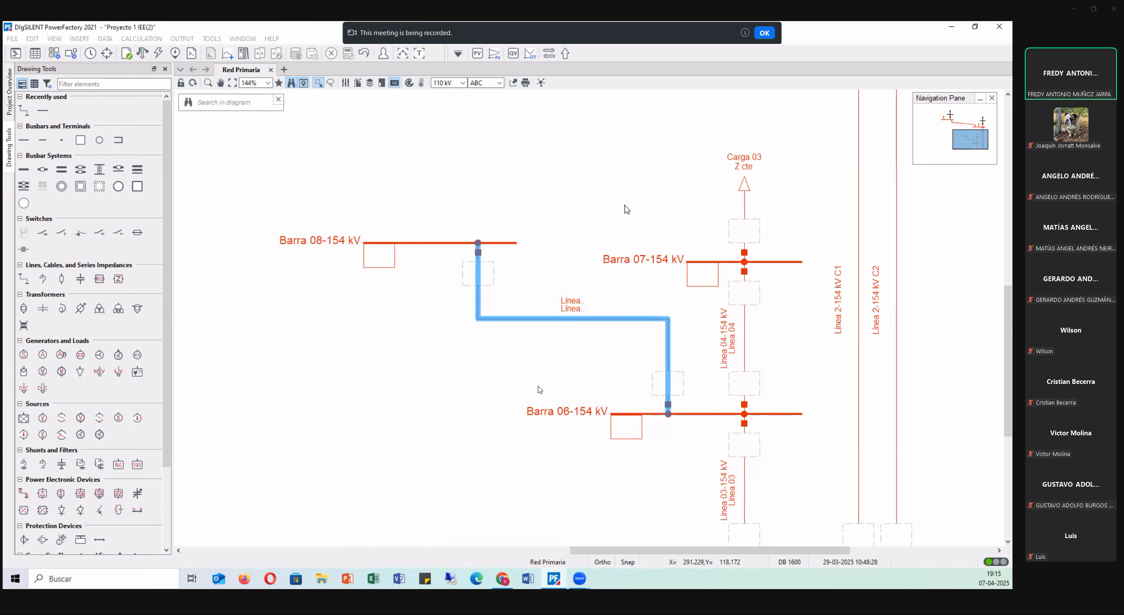
pyautogui.click(626, 211)
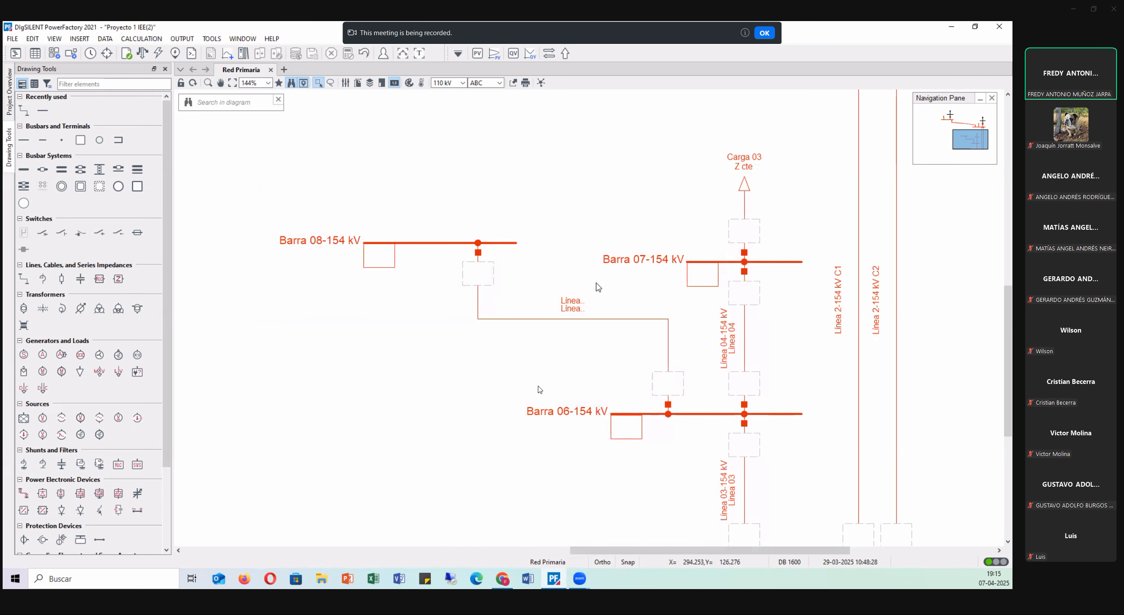
# - Place a new busbar above Barra 08-154 kV and lengthen it to match that busbar's width
pyautogui.scroll(3, 567, 307)
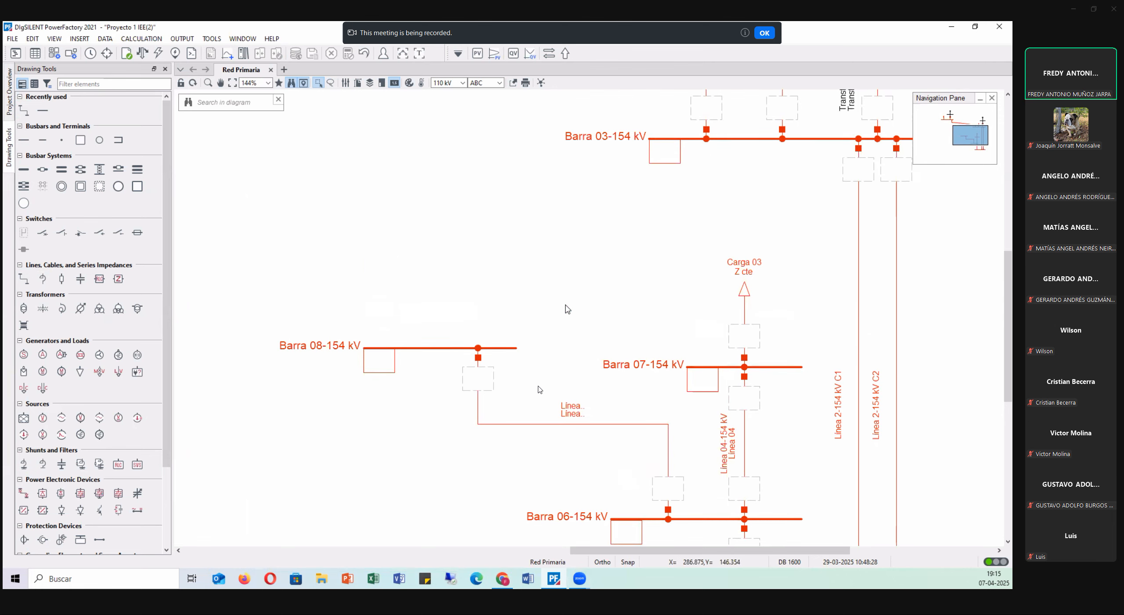
pyautogui.scroll(4, 567, 308)
pyautogui.scroll(-5, 588, 277)
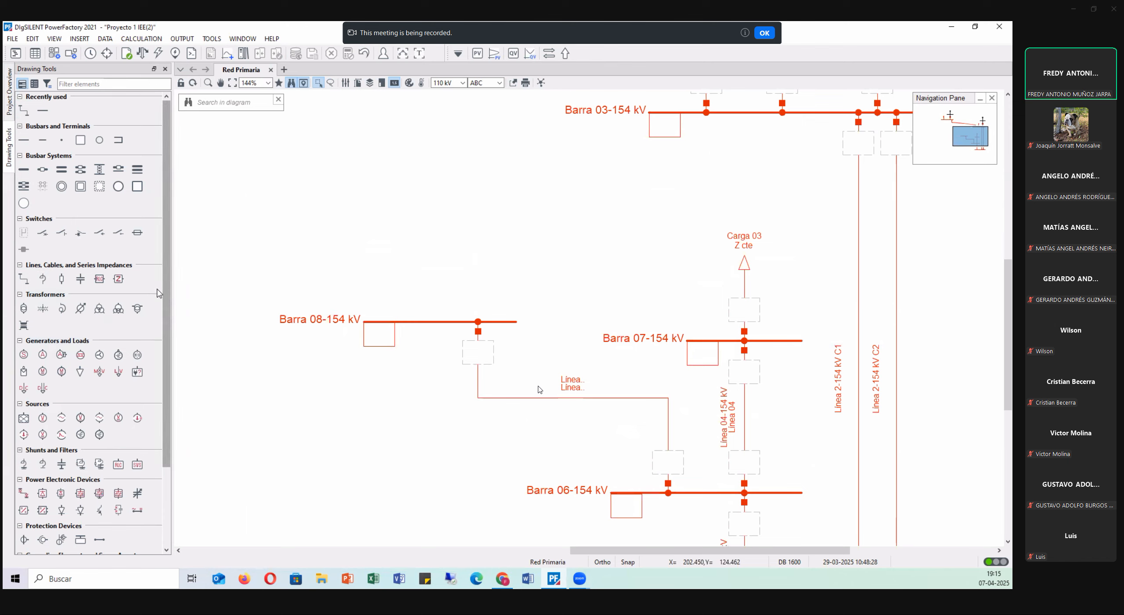
pyautogui.scroll(3, 388, 295)
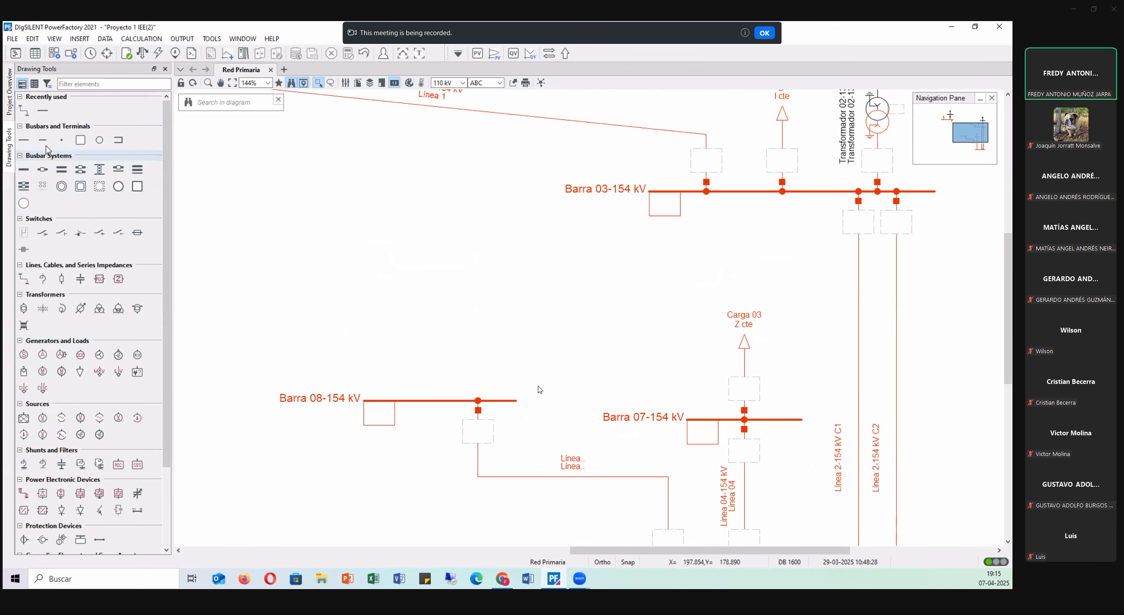
pyautogui.click(23, 139)
pyautogui.click(404, 291)
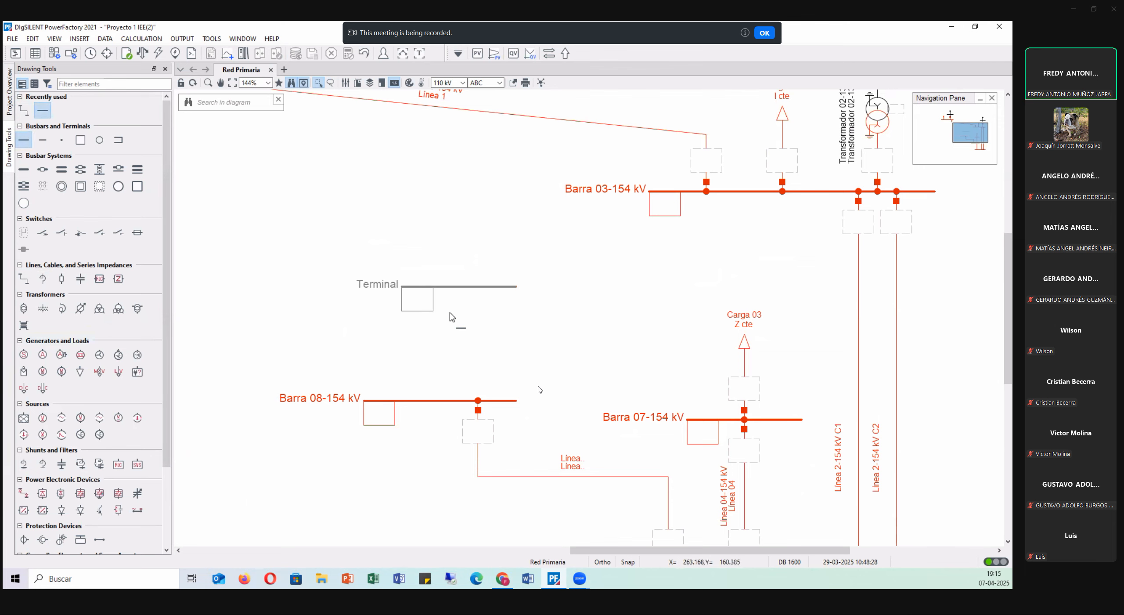
pyautogui.press('Escape')
pyautogui.click(478, 288)
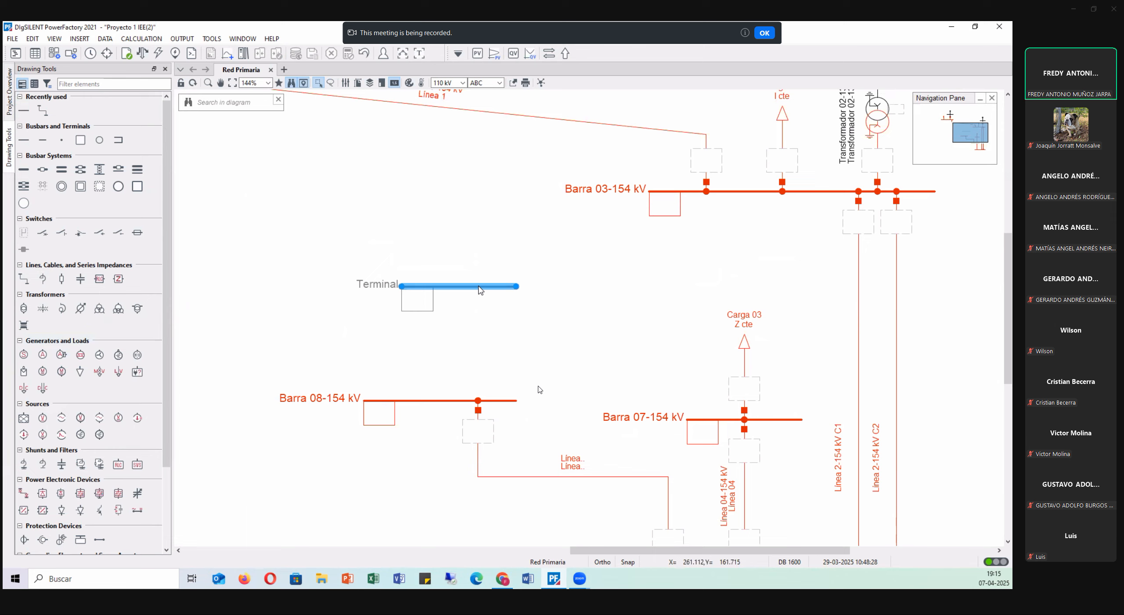
pyautogui.moveTo(479, 288); pyautogui.dragTo(517, 286)
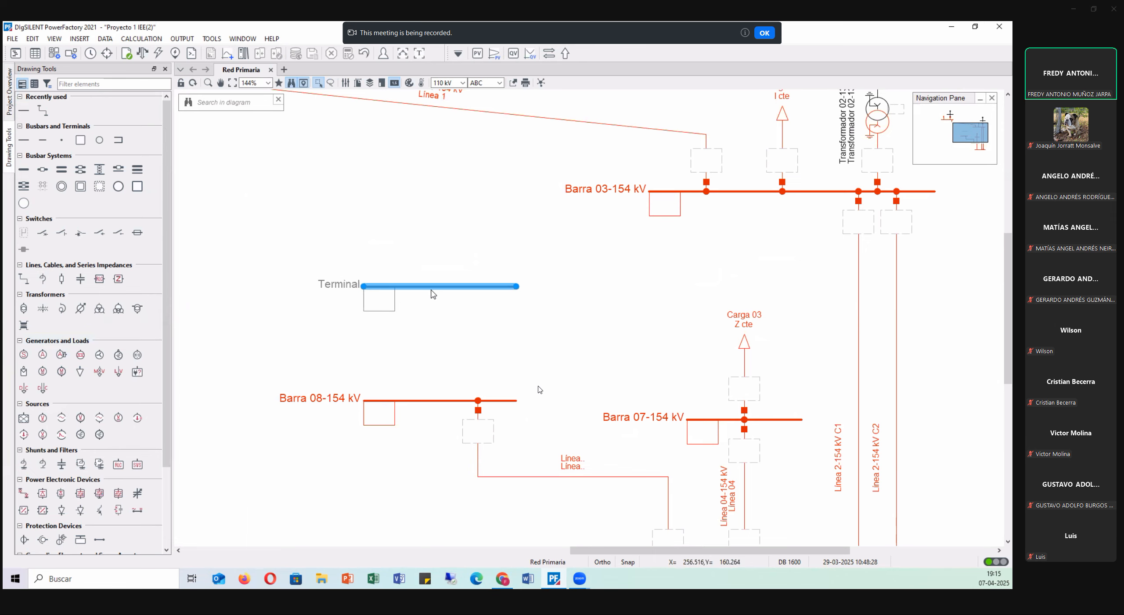
pyautogui.click(448, 326)
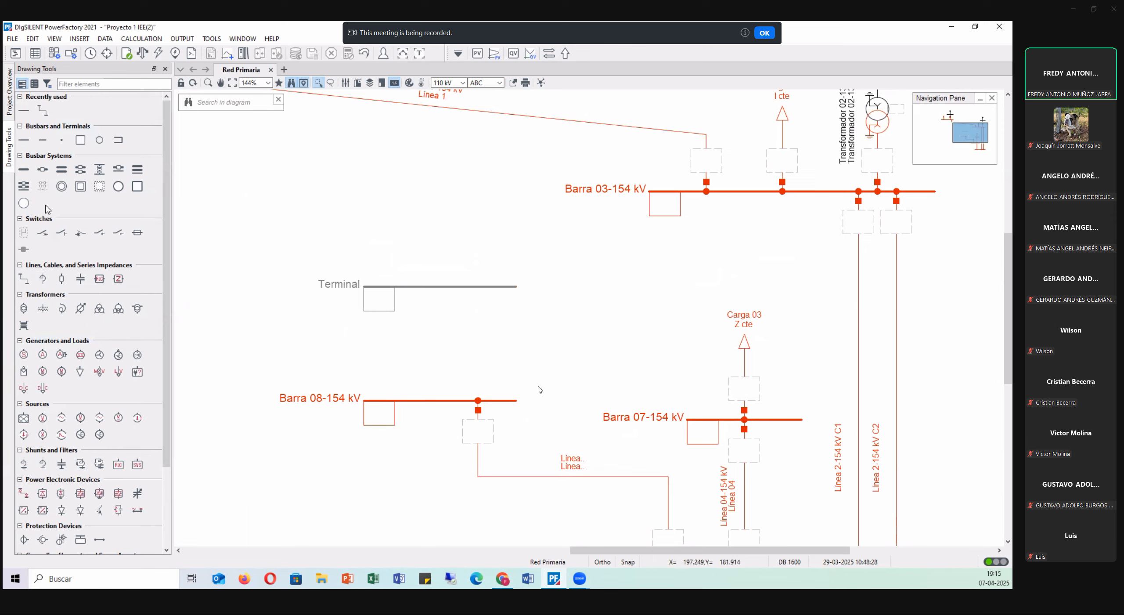
# - Name the new busbar Barra 09-13.8 kV and set its line-line nominal voltage to 13.8 kV
pyautogui.doubleClick(432, 291)
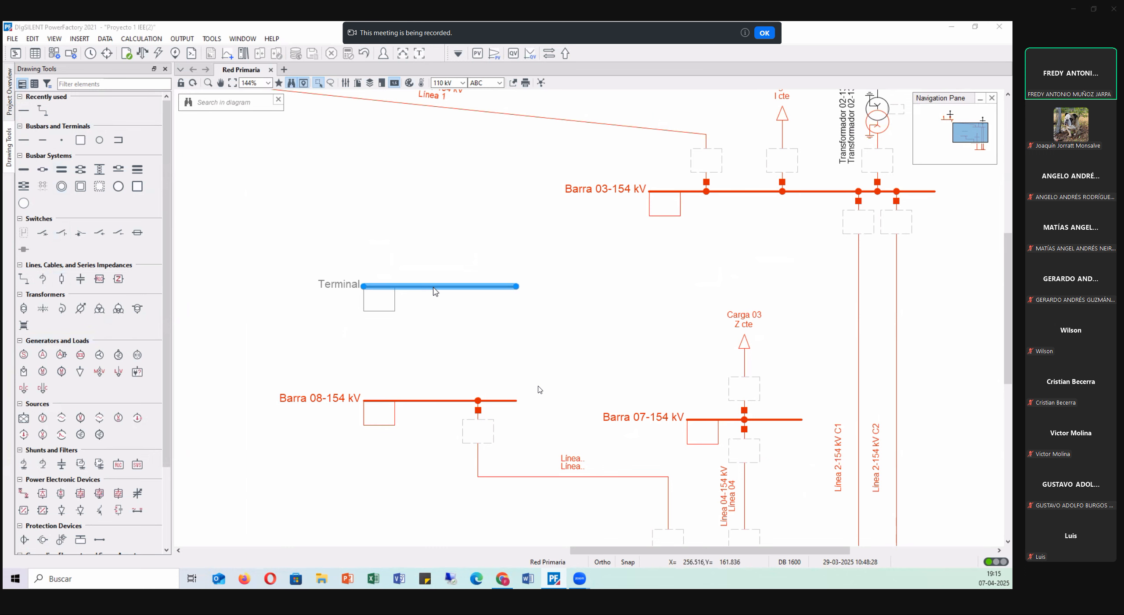
pyautogui.write('Barra')
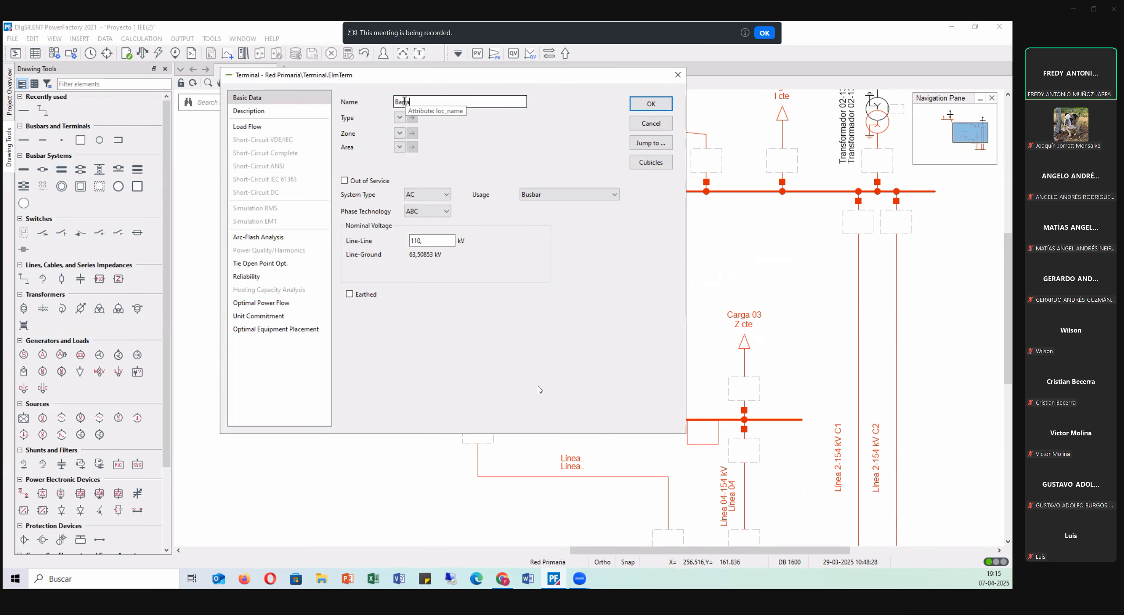
pyautogui.write(' 09-13.8 kV')
pyautogui.doubleClick(434, 237)
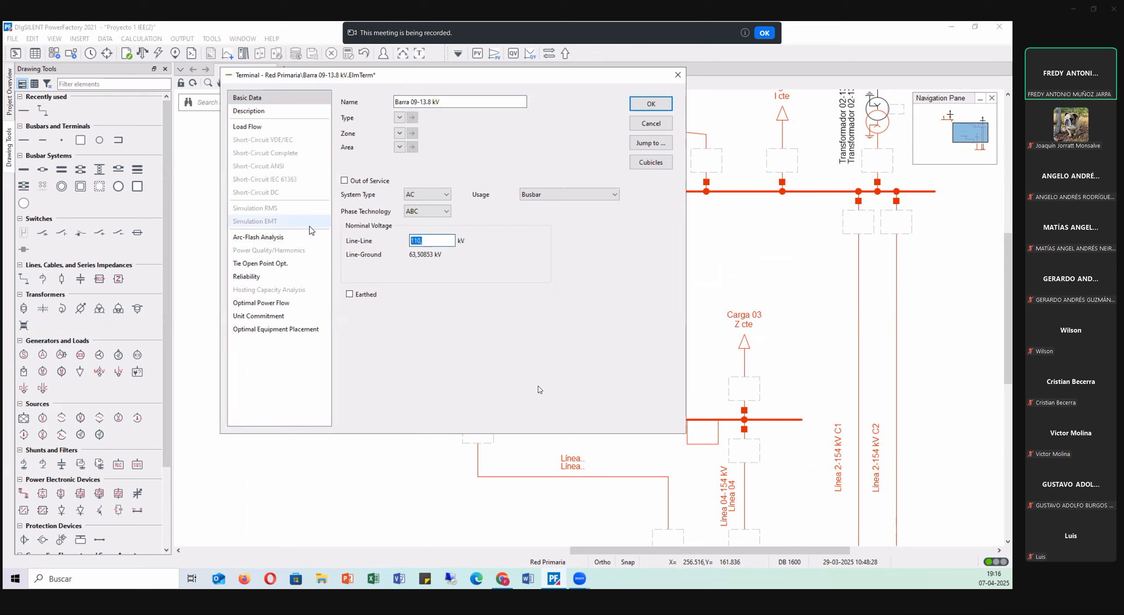
pyautogui.write('13.8')
pyautogui.press('Return')
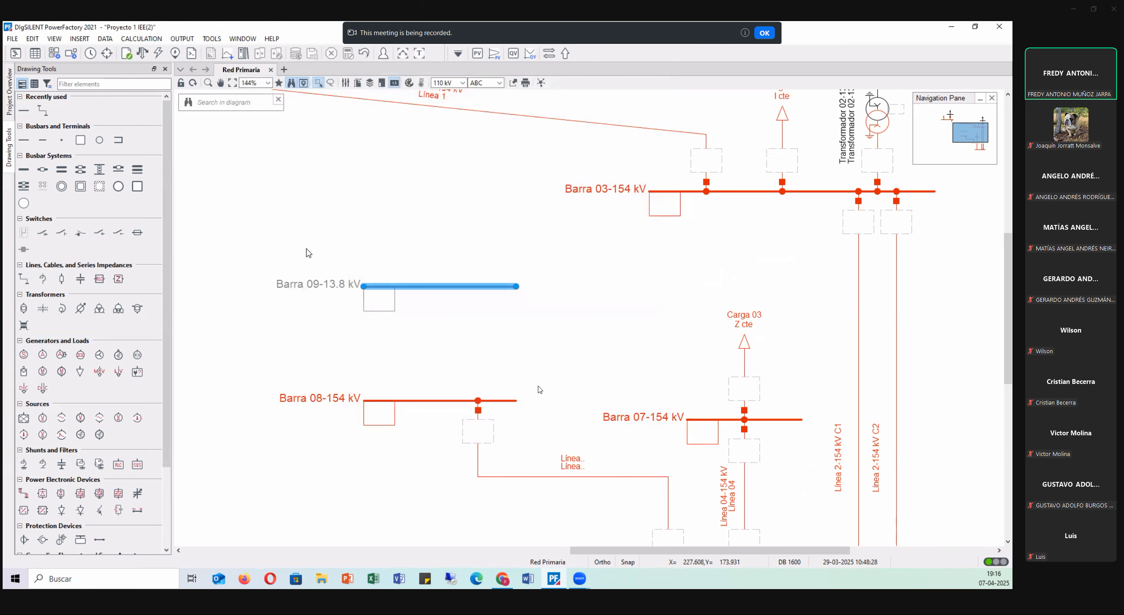
# - Move Barra 09-13.8 kV slightly farther above Barra 08-154 kV to leave more room between them
pyautogui.moveTo(408, 286); pyautogui.dragTo(407, 266)
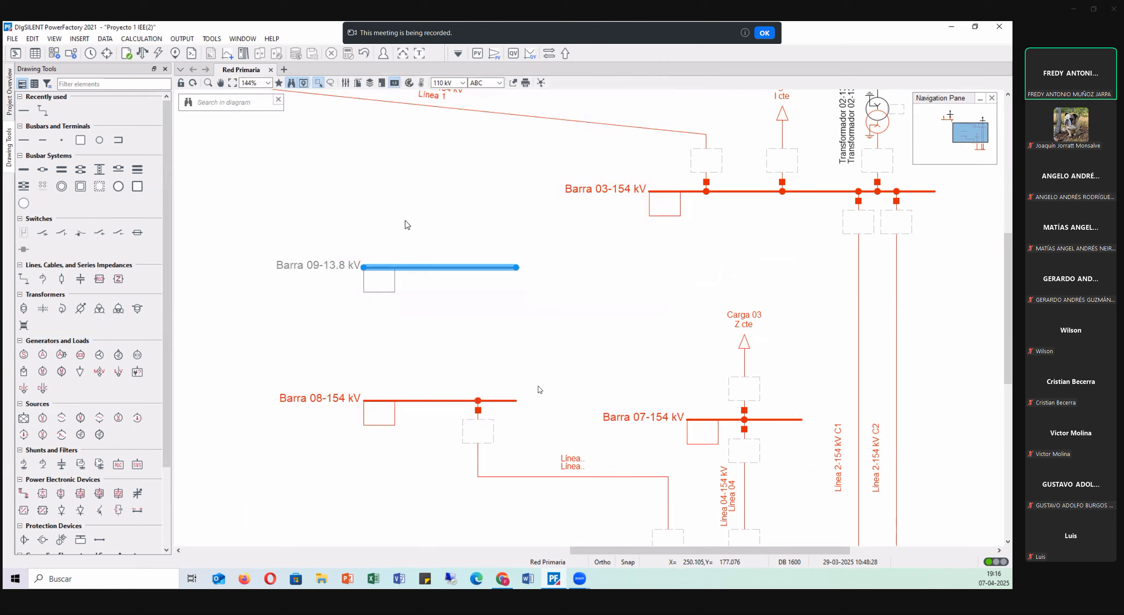
pyautogui.click(407, 224)
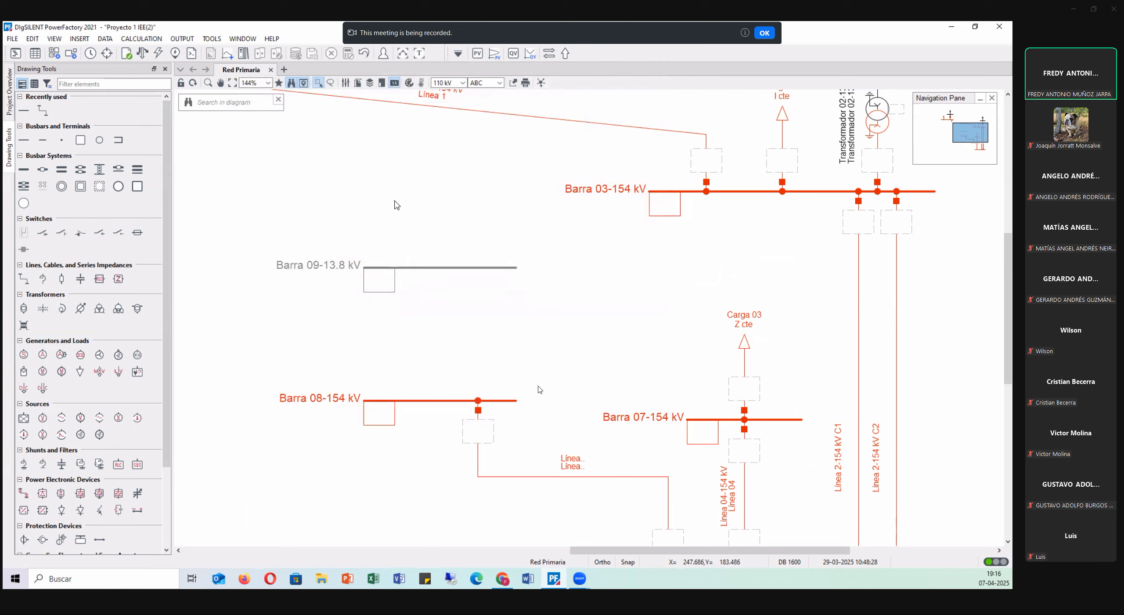
pyautogui.scroll(3, 372, 262)
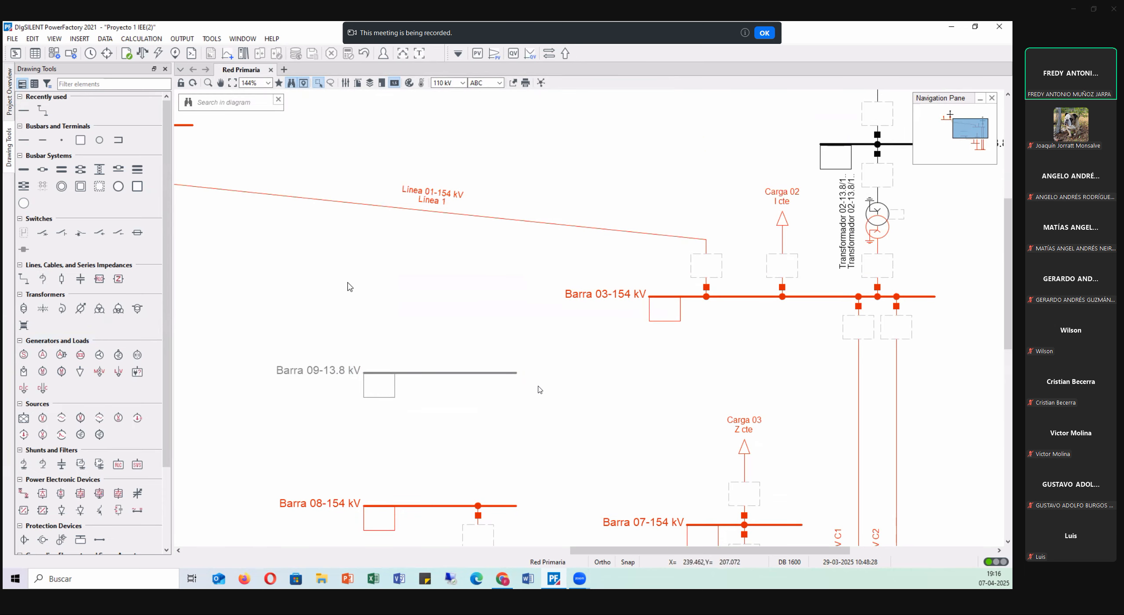
pyautogui.scroll(-3, 434, 277)
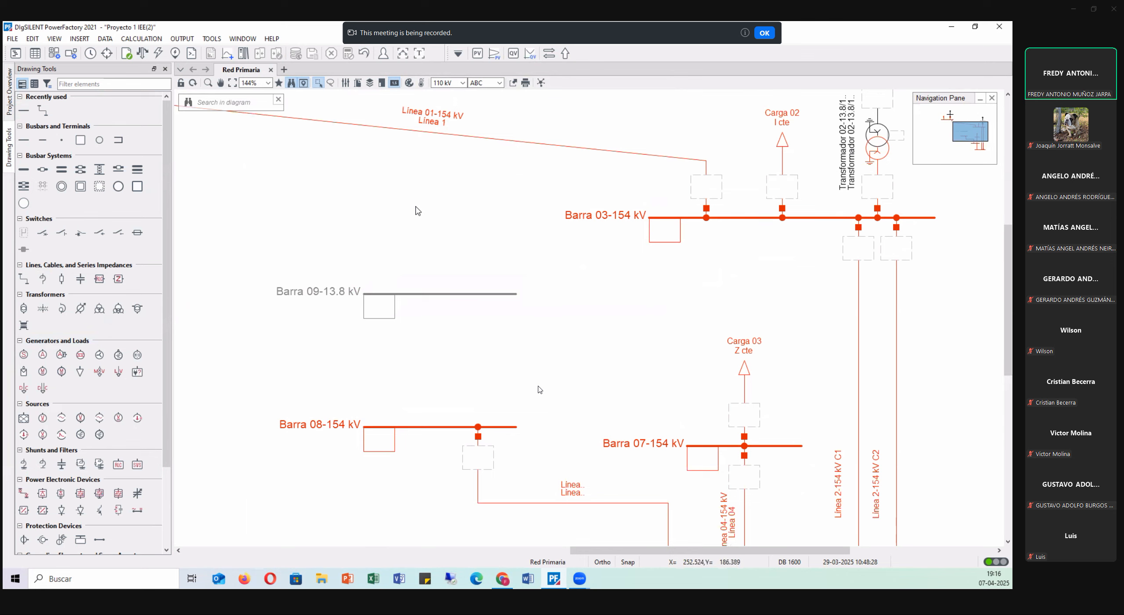
pyautogui.scroll(-3, 457, 331)
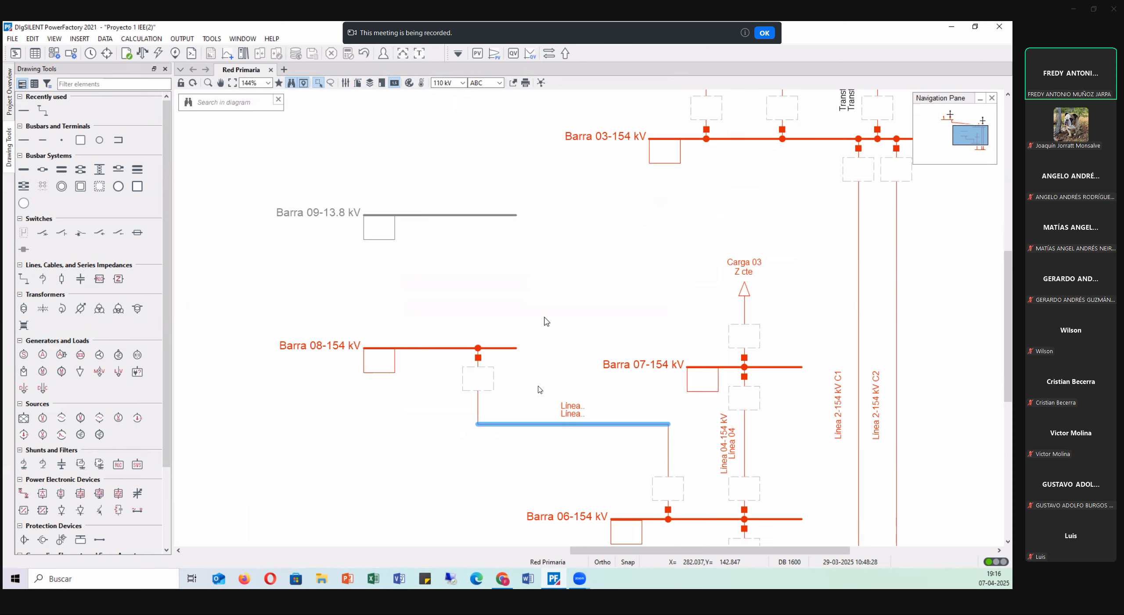
pyautogui.click(532, 287)
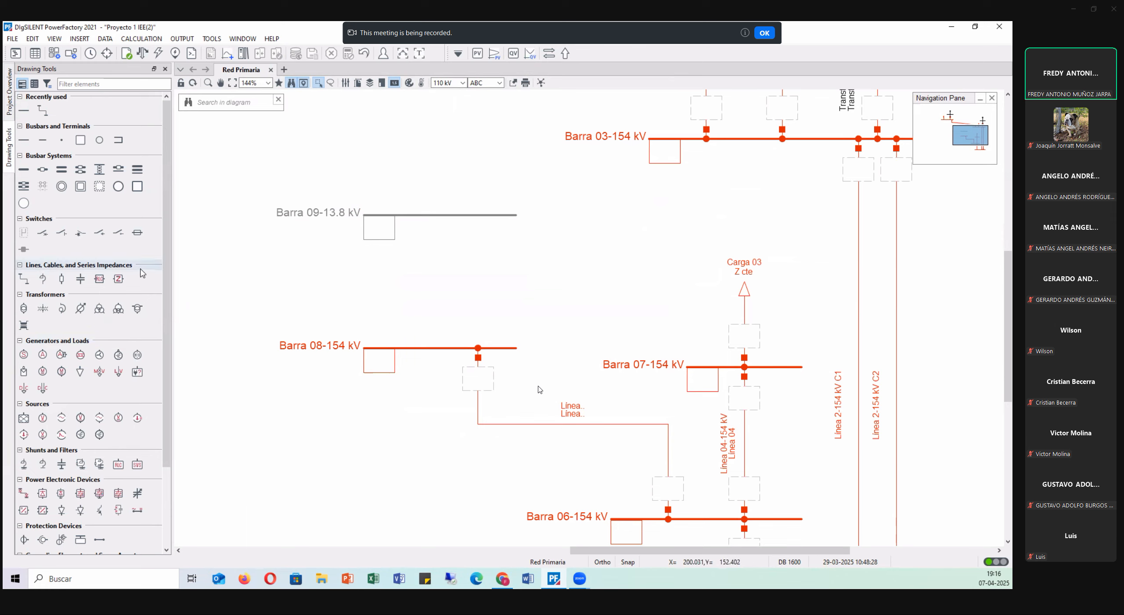
# - Insert a two-winding transformer between Barra 09-13.8 kV and Barra 08-154 kV, near the middle of the busbars
pyautogui.click(23, 308)
pyautogui.click(439, 215)
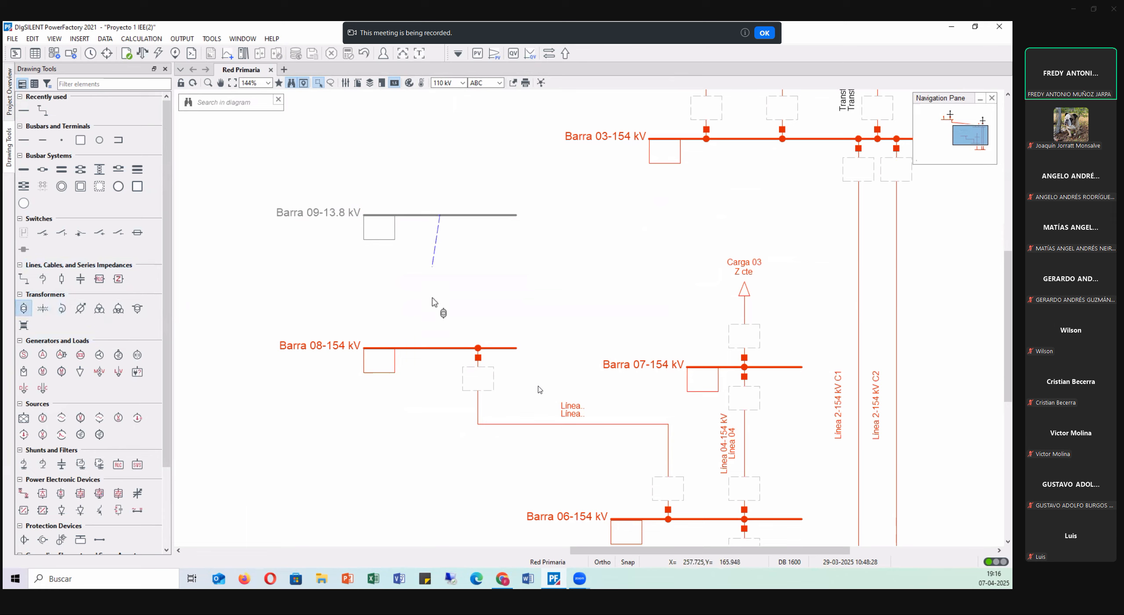
pyautogui.press('Escape')
pyautogui.click(479, 284)
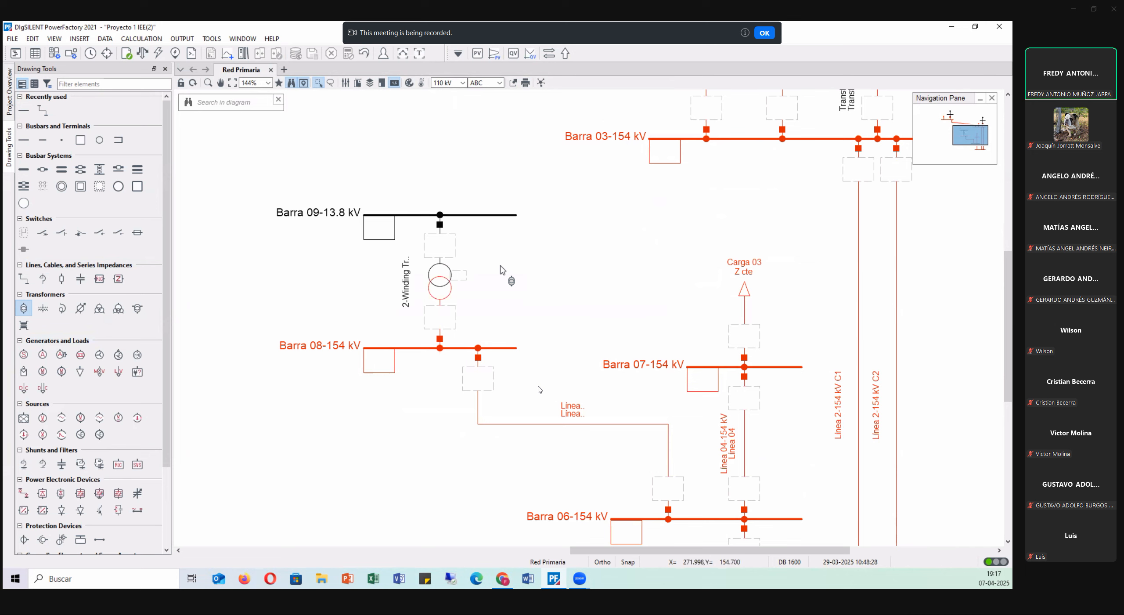
pyautogui.press('Escape')
# - Name the two-winding transformer between Barra 08 and Barra 09 Transformador 03-13.8/154 kV
pyautogui.scroll(-1, 501, 265)
pyautogui.scroll(2, 481, 268)
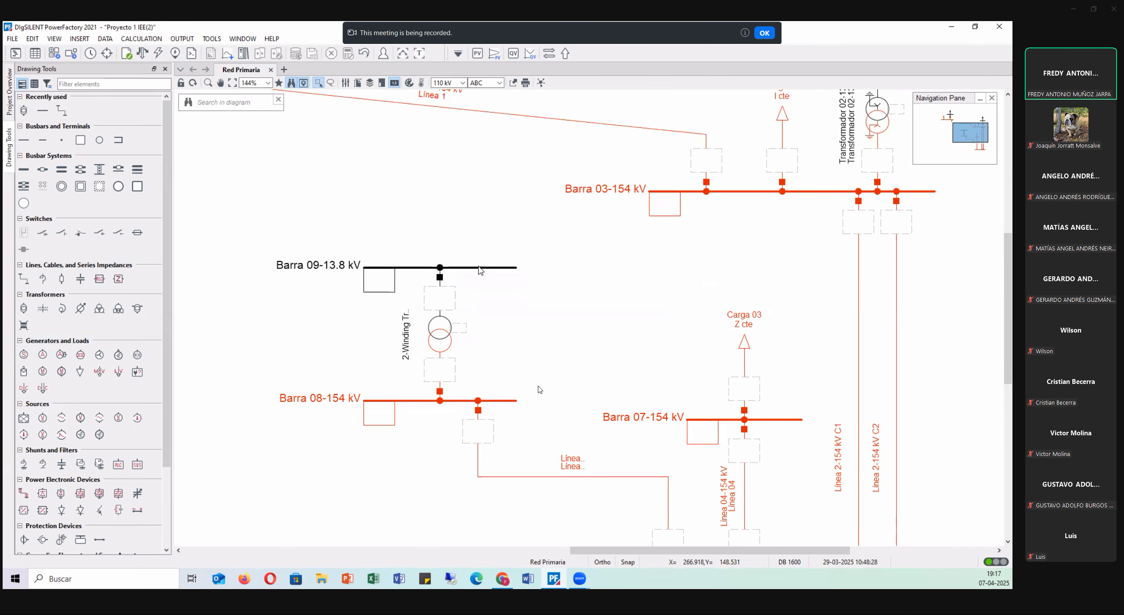
pyautogui.scroll(-2, 480, 269)
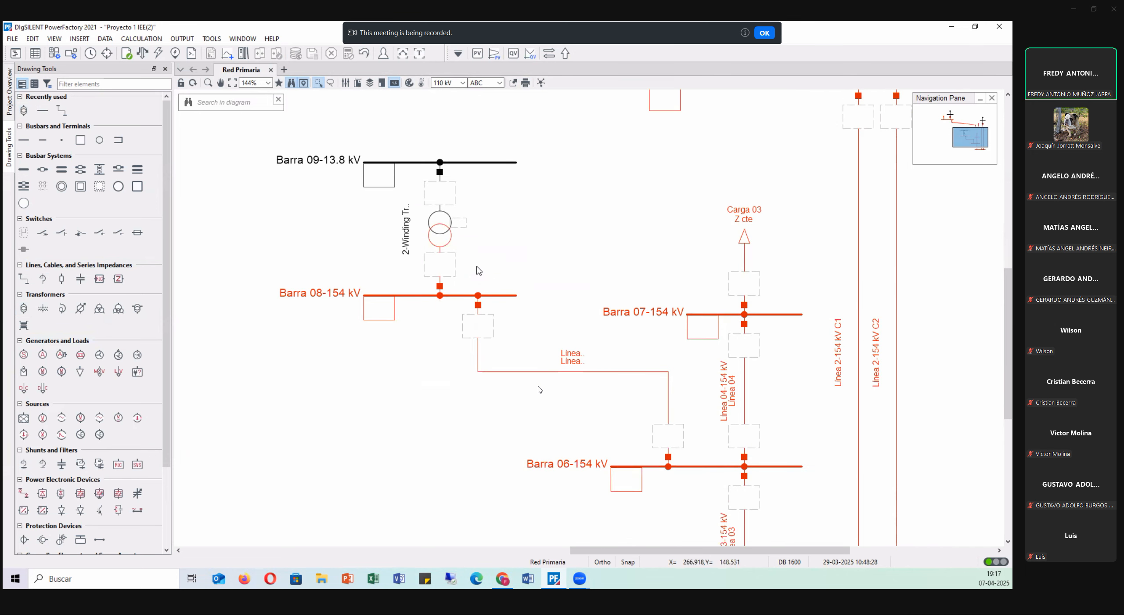
pyautogui.doubleClick(443, 231)
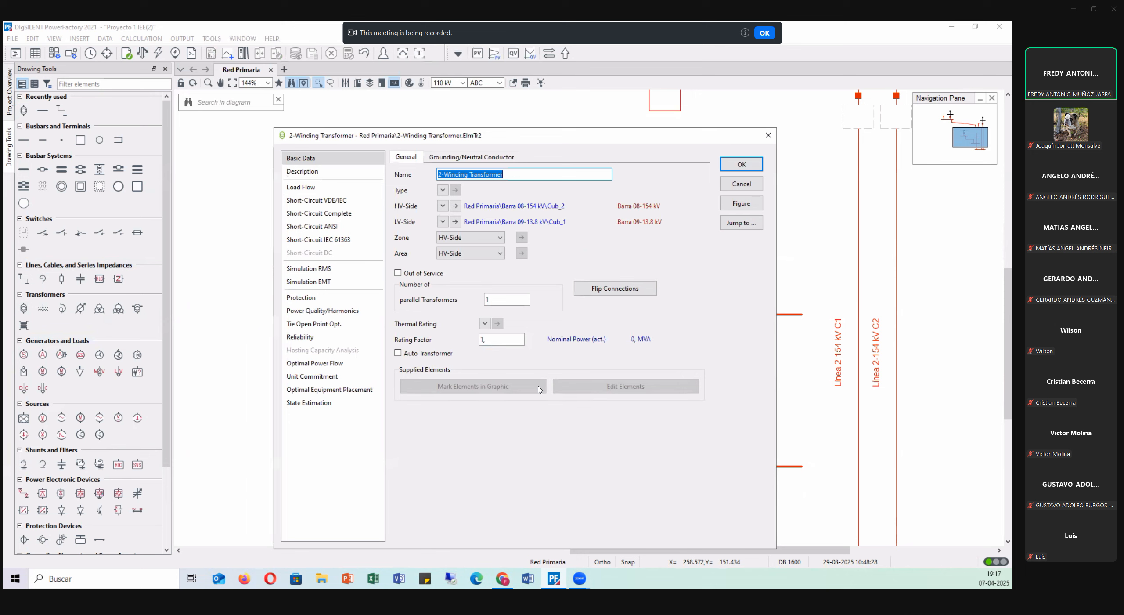
pyautogui.hotkey('alt', 'Tab')
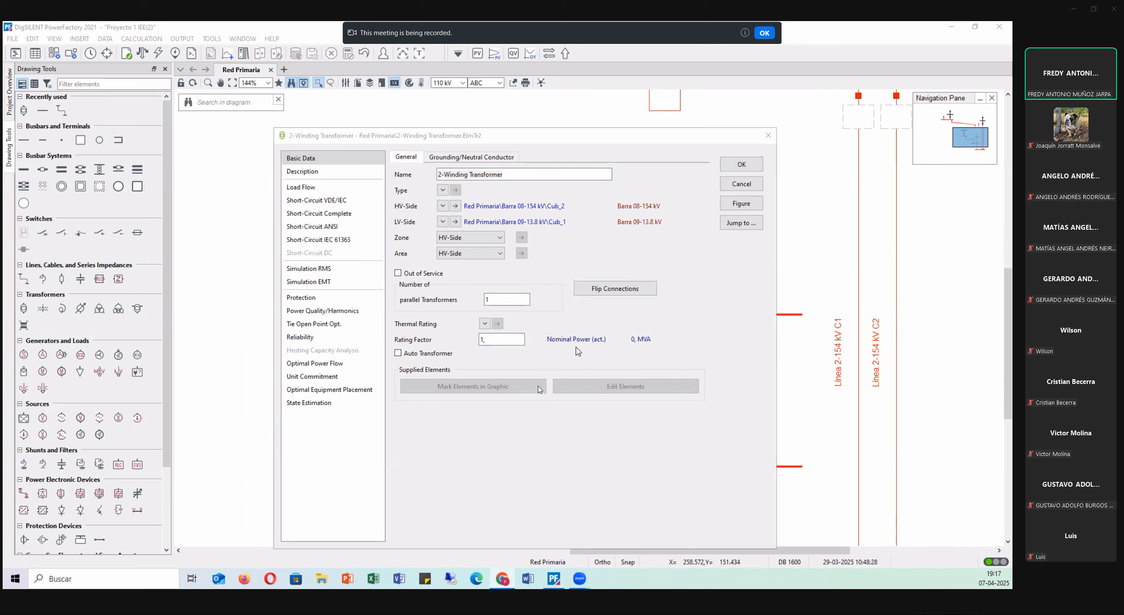
pyautogui.moveTo(521, 176); pyautogui.dragTo(373, 168)
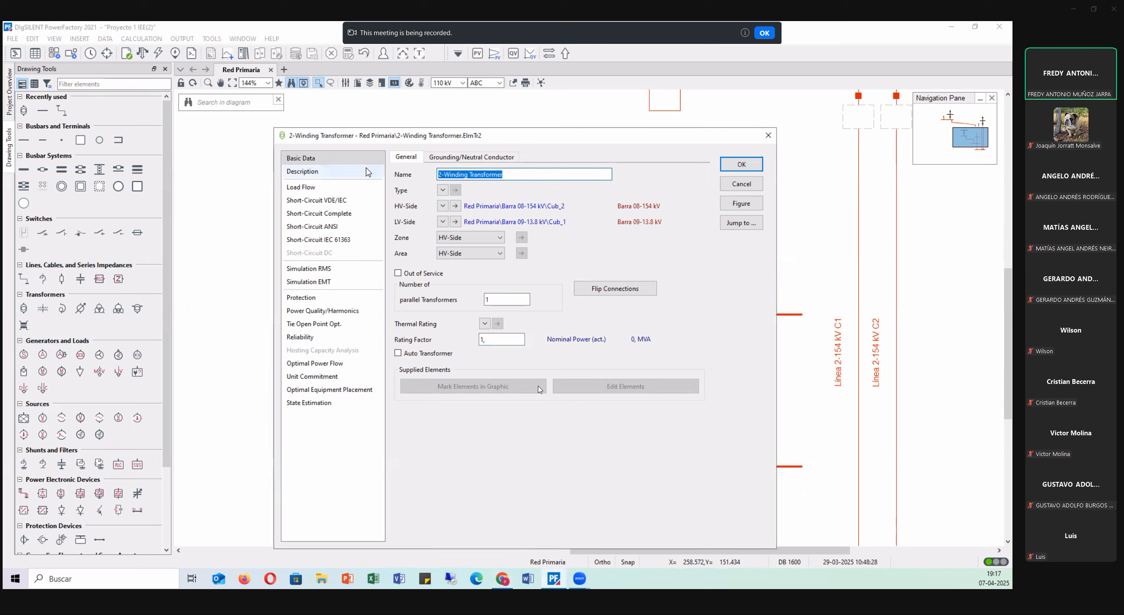
pyautogui.write('Transfo')
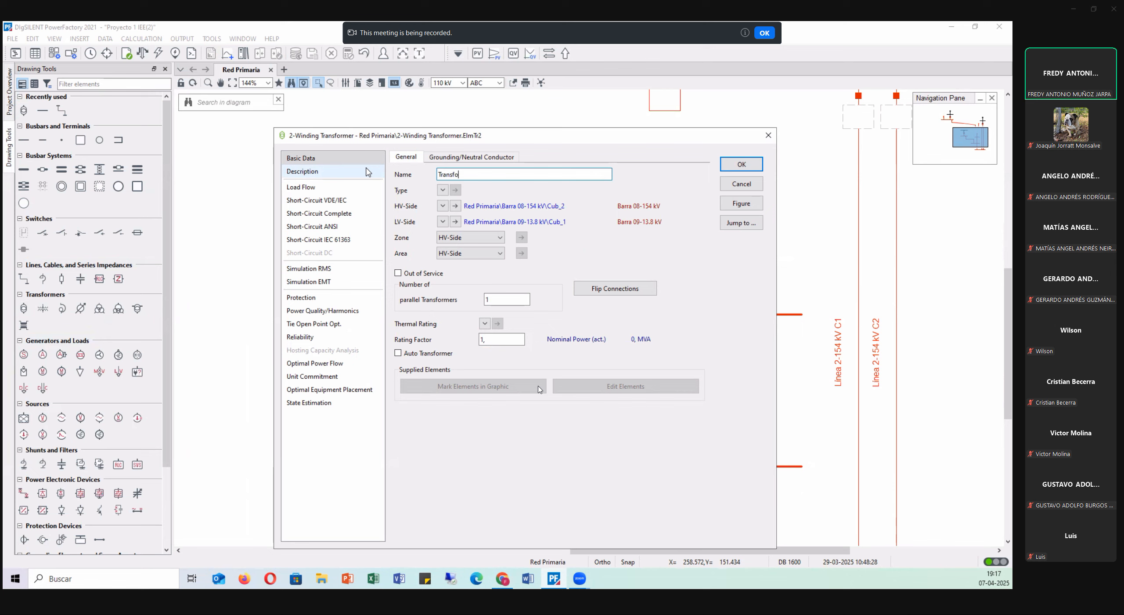
pyautogui.write('rmador 03-13.8/')
pyautogui.write('4 kV')
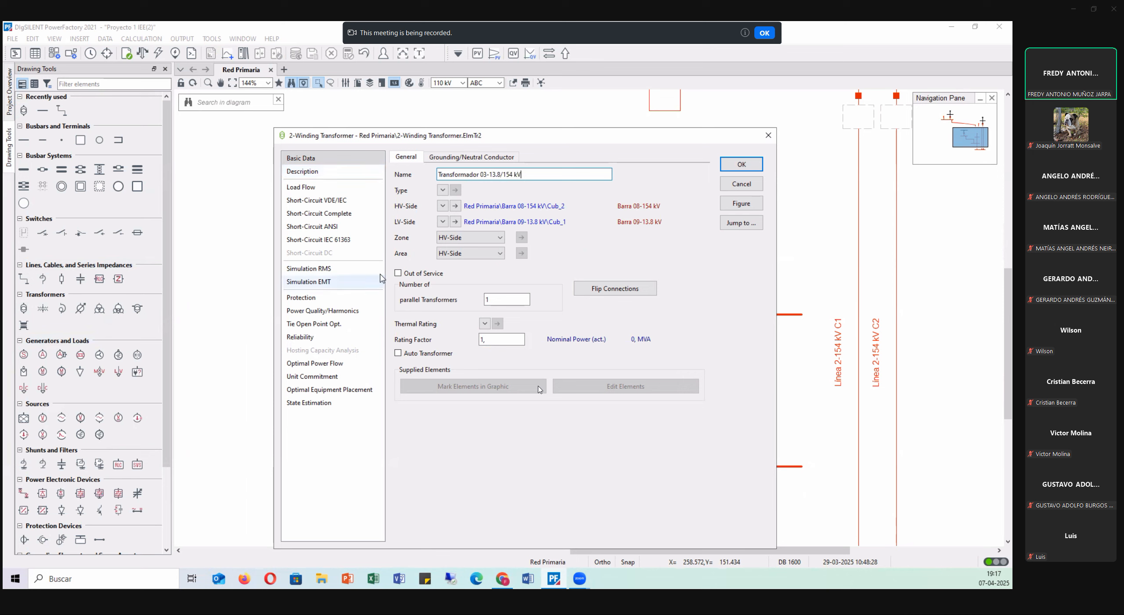
pyautogui.click(512, 299)
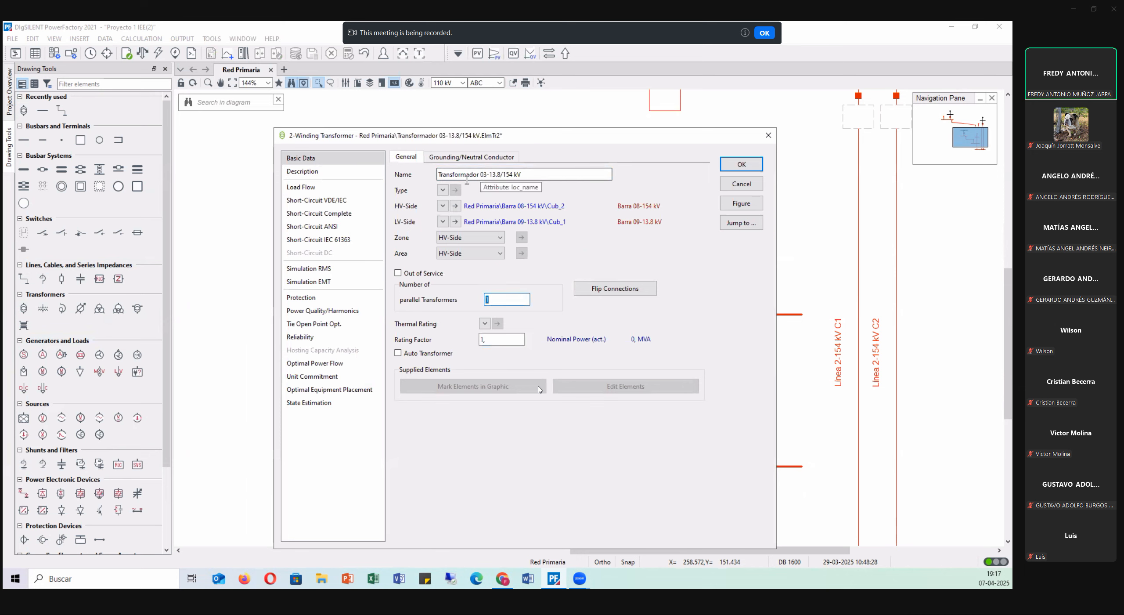
# - Create a new project type for the transformer, reusing its name Transformador 03-13.8/154 kV for the type
pyautogui.moveTo(528, 176); pyautogui.dragTo(305, 178)
pyautogui.hotkey('ctrl', 'c')
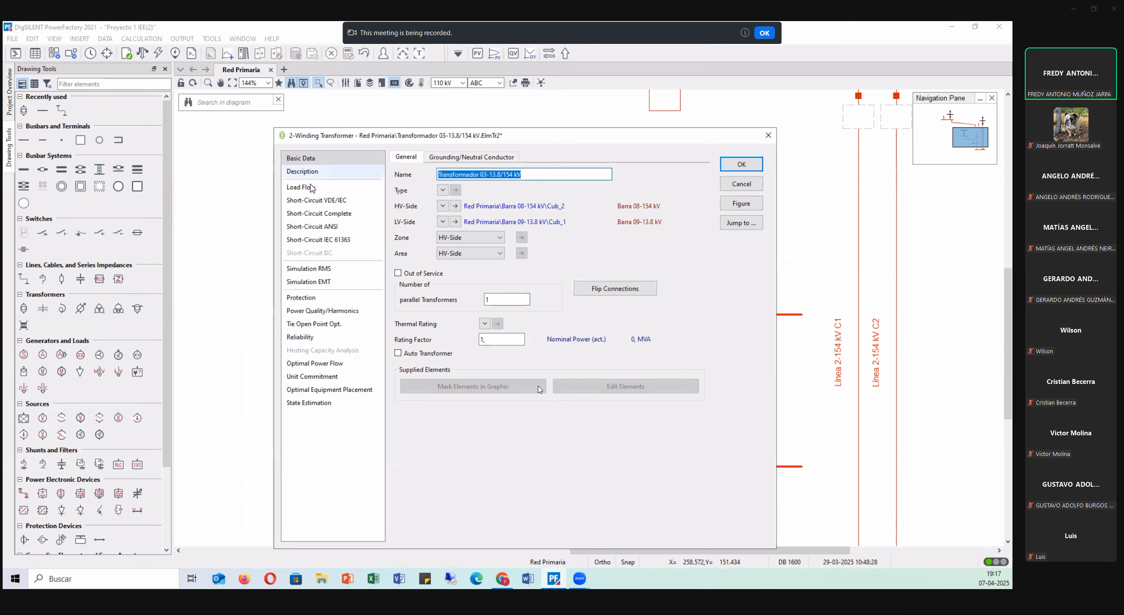
pyautogui.click(442, 190)
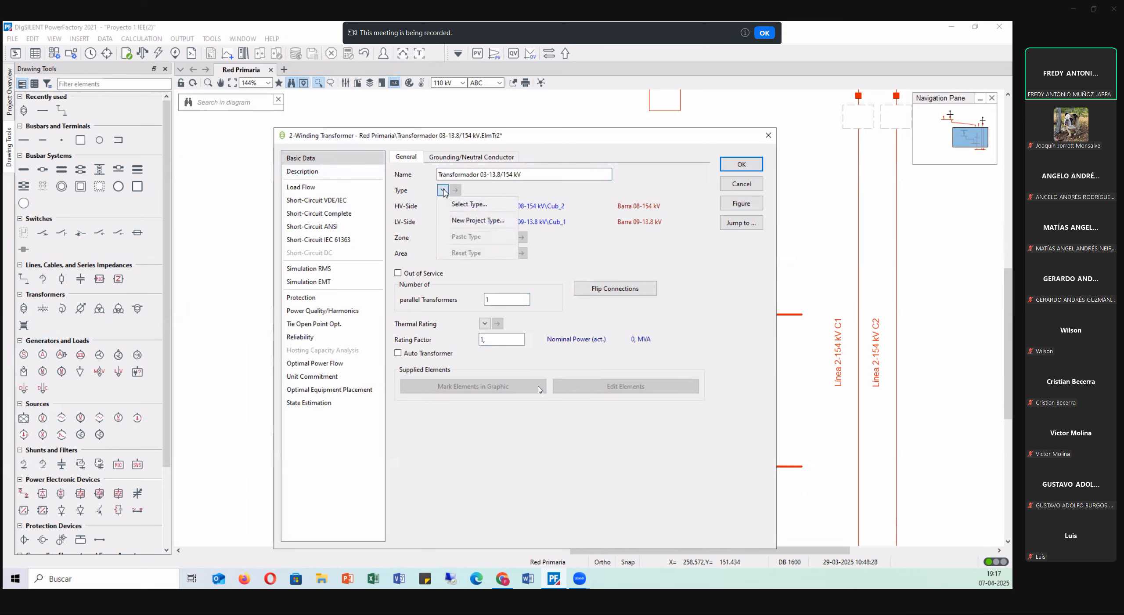
pyautogui.click(481, 220)
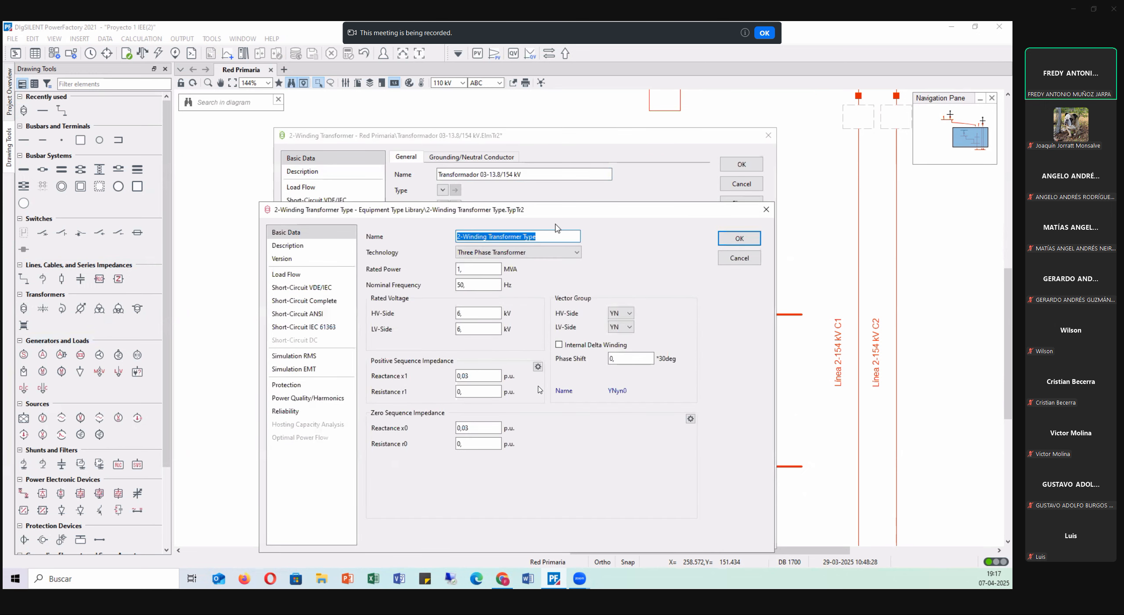
pyautogui.hotkey('ctrl', 'v')
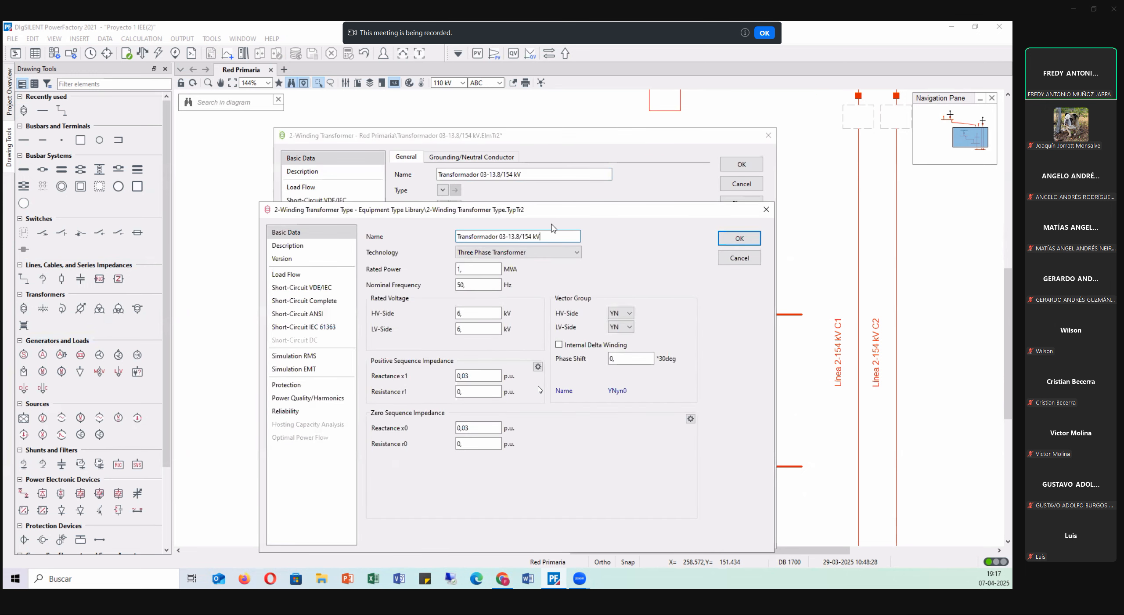
# - Set the transformer type's rated power to 100 MVA and its rated voltages to 154 kV on the HV side and 13.8 kV on the LV side
pyautogui.doubleClick(481, 272)
pyautogui.write('10')
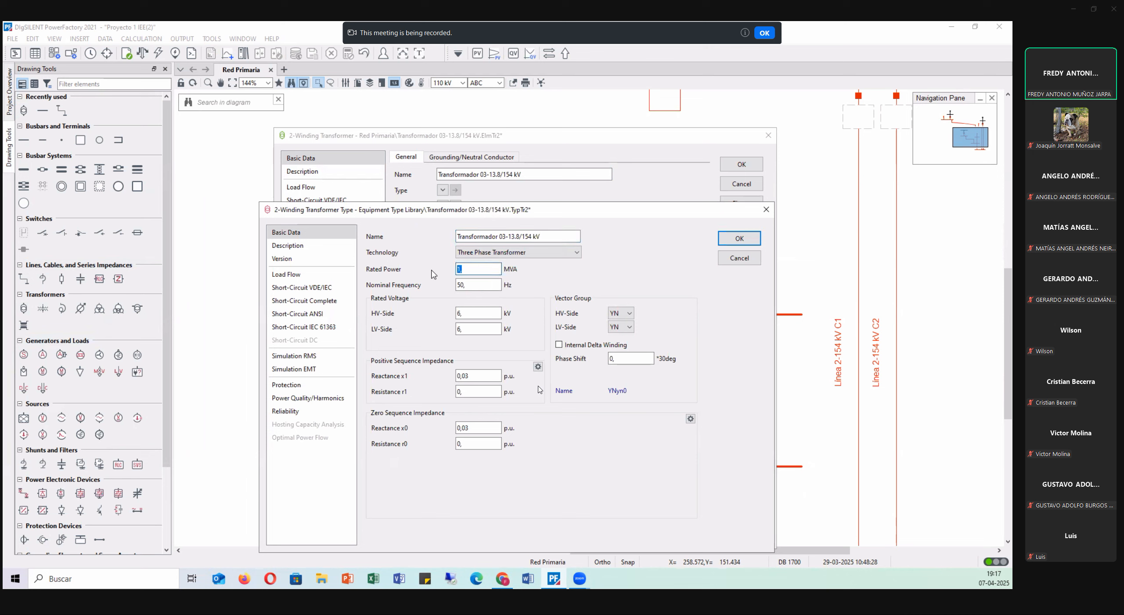
pyautogui.write('0')
pyautogui.press('Tab')
pyautogui.press('Tab')
pyautogui.write('154')
pyautogui.click(461, 329)
pyautogui.moveTo(460, 329); pyautogui.dragTo(425, 330)
pyautogui.write('13.8')
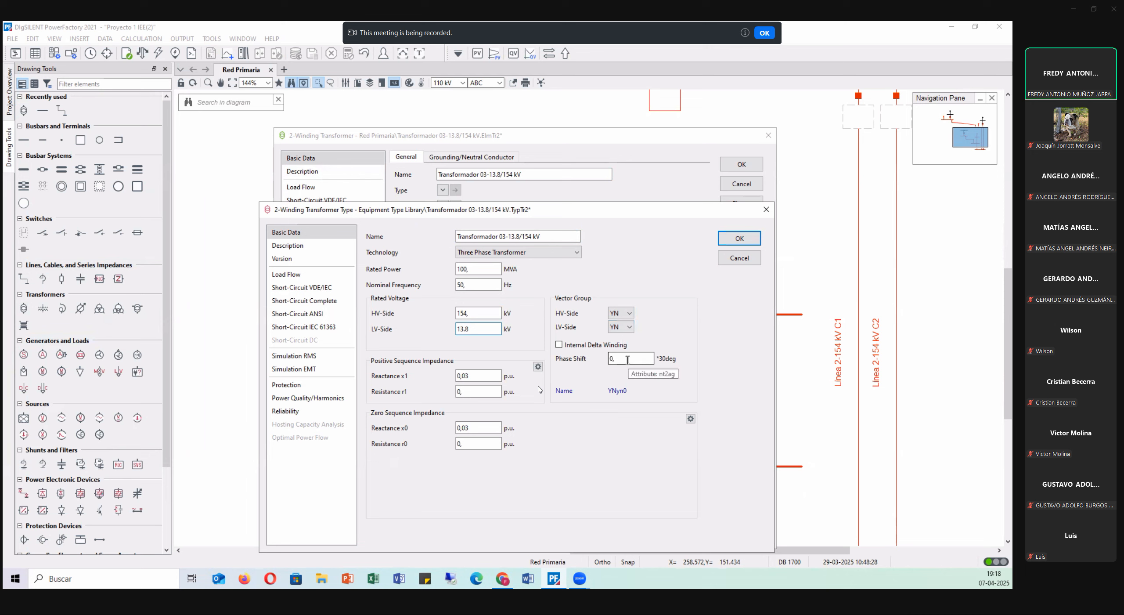
# - Set the type's positive sequence reactance x1 to 0.095 p.u. and resistance r1 to 0.0027 p.u
pyautogui.doubleClick(486, 378)
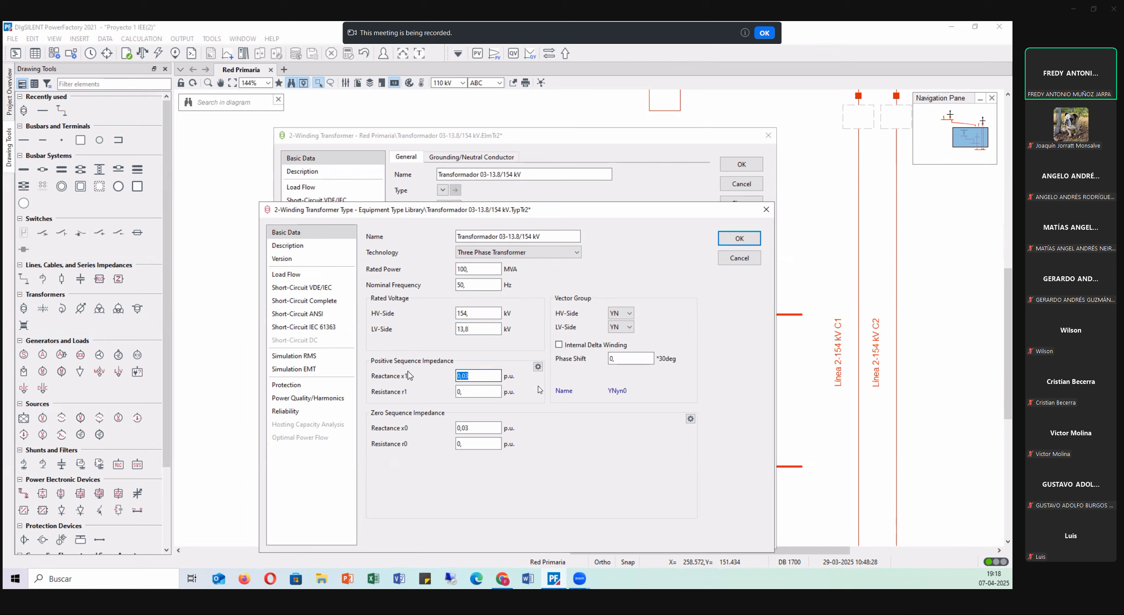
pyautogui.write('0.095')
pyautogui.doubleClick(475, 392)
pyautogui.write('0.0027')
# - Copy the positive sequence values into the zero sequence impedance: reactance x0 0,09500001 p.u. and resistance r0 0,0027 p.u
pyautogui.moveTo(482, 375); pyautogui.dragTo(375, 381)
pyautogui.moveTo(467, 427); pyautogui.dragTo(403, 424)
pyautogui.write('0,09500001')
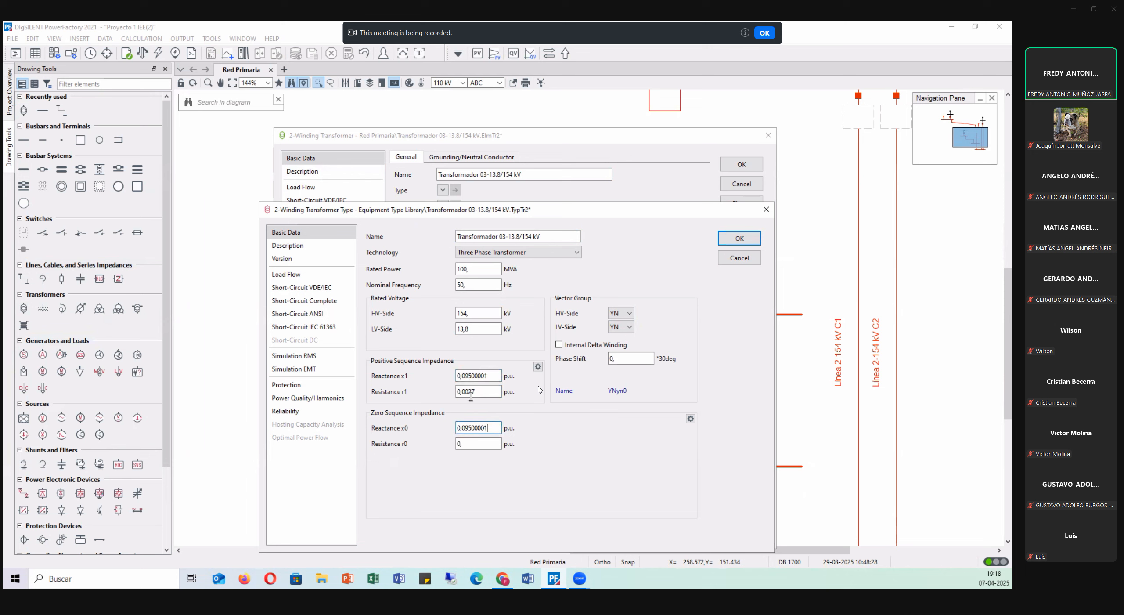
pyautogui.moveTo(492, 391); pyautogui.dragTo(391, 394)
pyautogui.write('0,09500001')
pyautogui.hotkey('ctrl', 'z')
pyautogui.hotkey('ctrl', 'c')
pyautogui.moveTo(473, 442); pyautogui.dragTo(396, 436)
pyautogui.hotkey('ctrl', 'v')
pyautogui.click(518, 476)
# - Review the type's load flow and tap changer settings, and accept both the type and the transformer
pyautogui.click(297, 279)
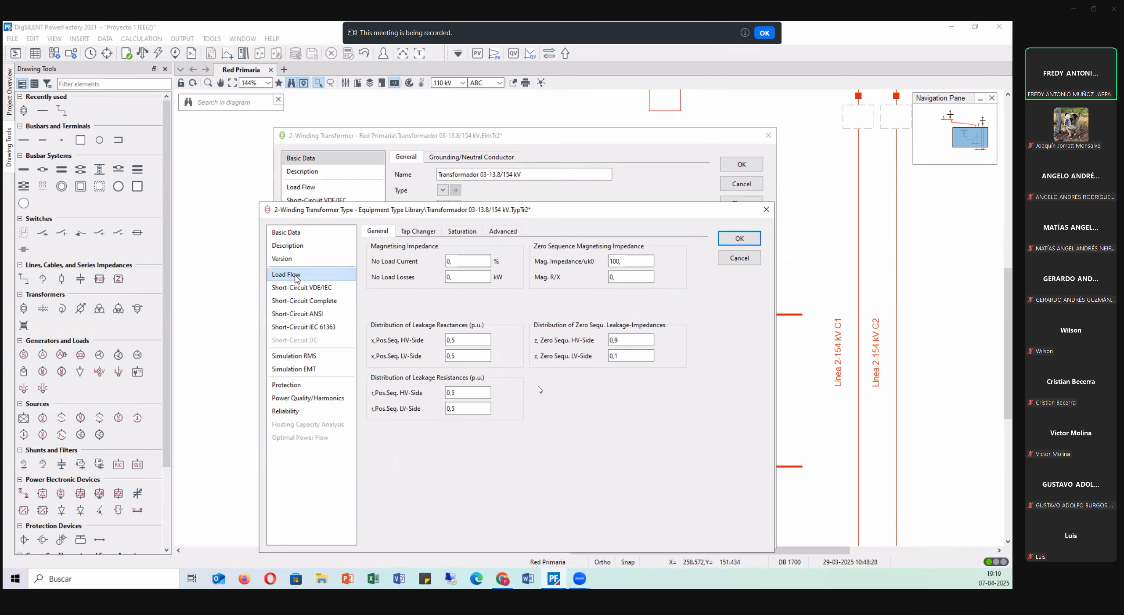
pyautogui.click(417, 233)
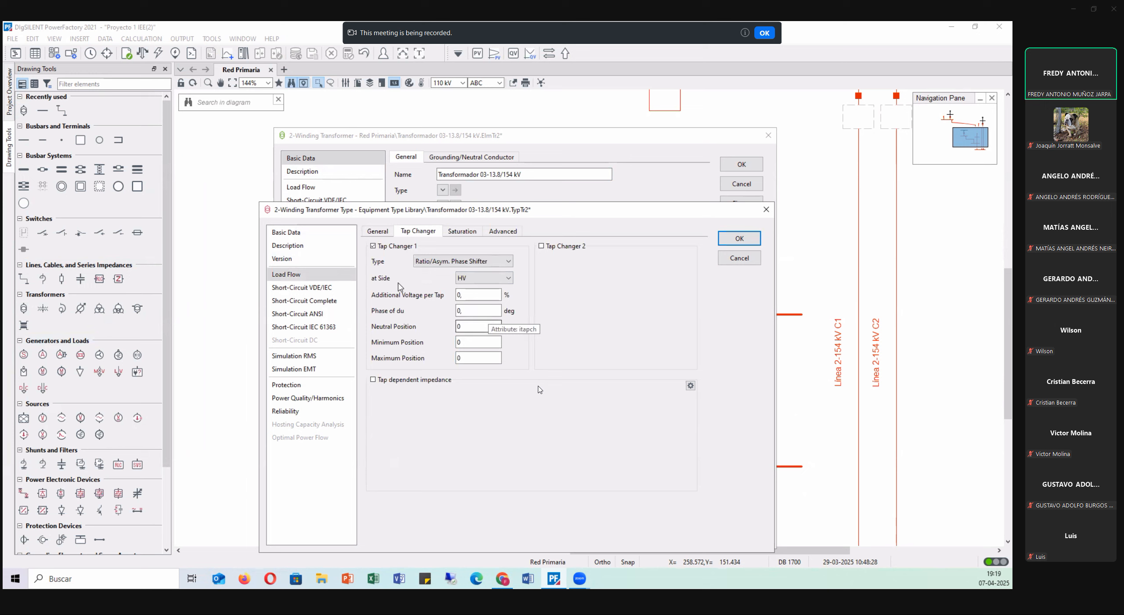
pyautogui.click(315, 233)
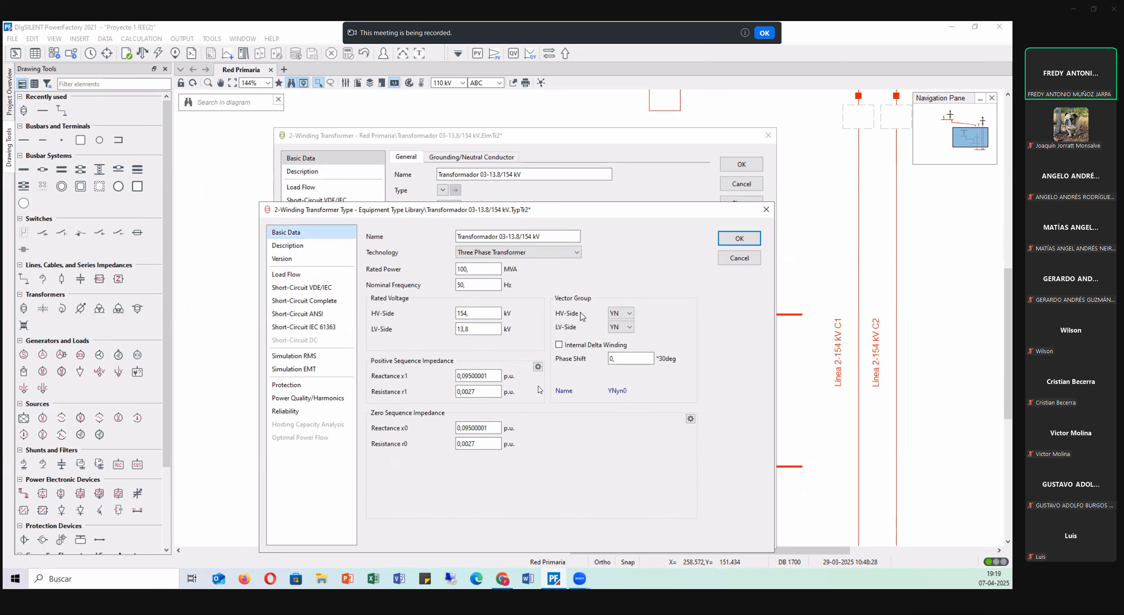
pyautogui.click(747, 242)
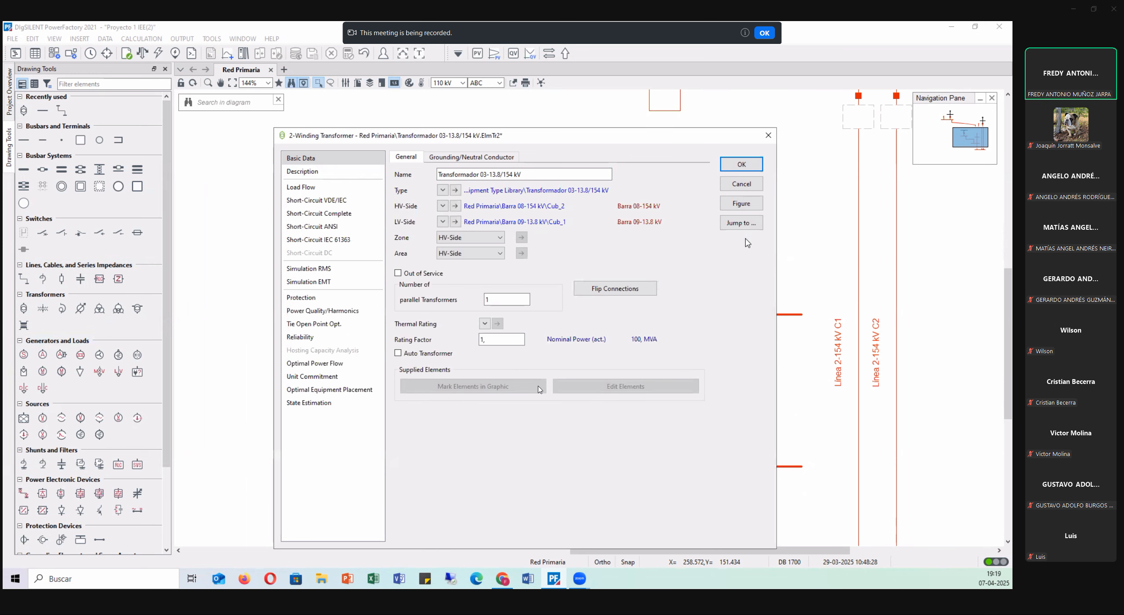
pyautogui.click(740, 165)
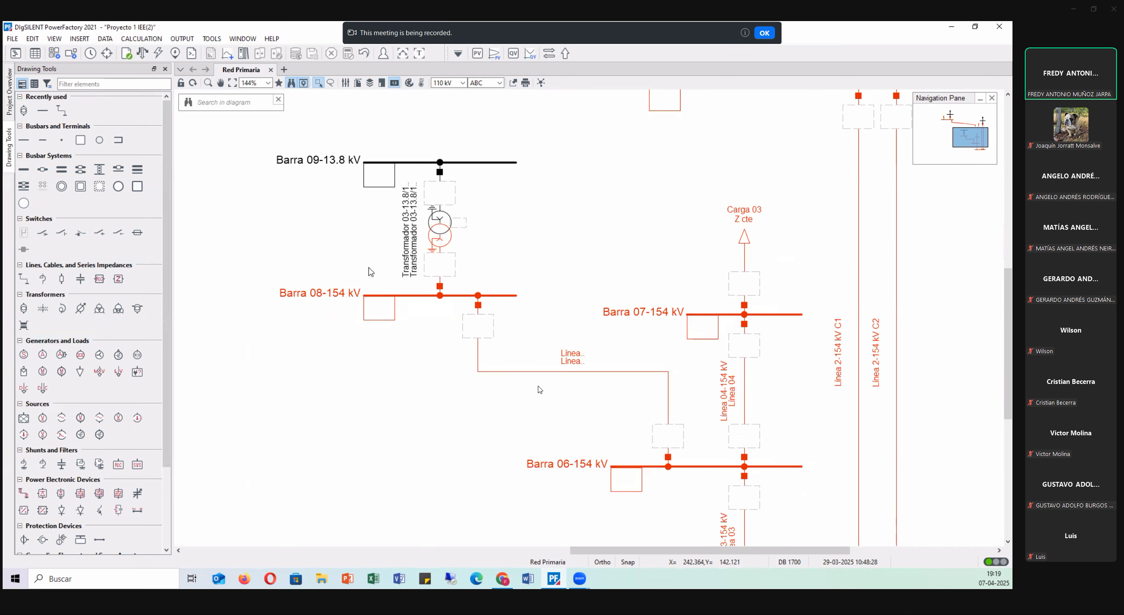
# - Move the lower network section, from Barra 09-13.8 kV to Barra 05-154 kV, slightly downward as one group
pyautogui.scroll(3, 539, 390)
pyautogui.scroll(-3, 540, 390)
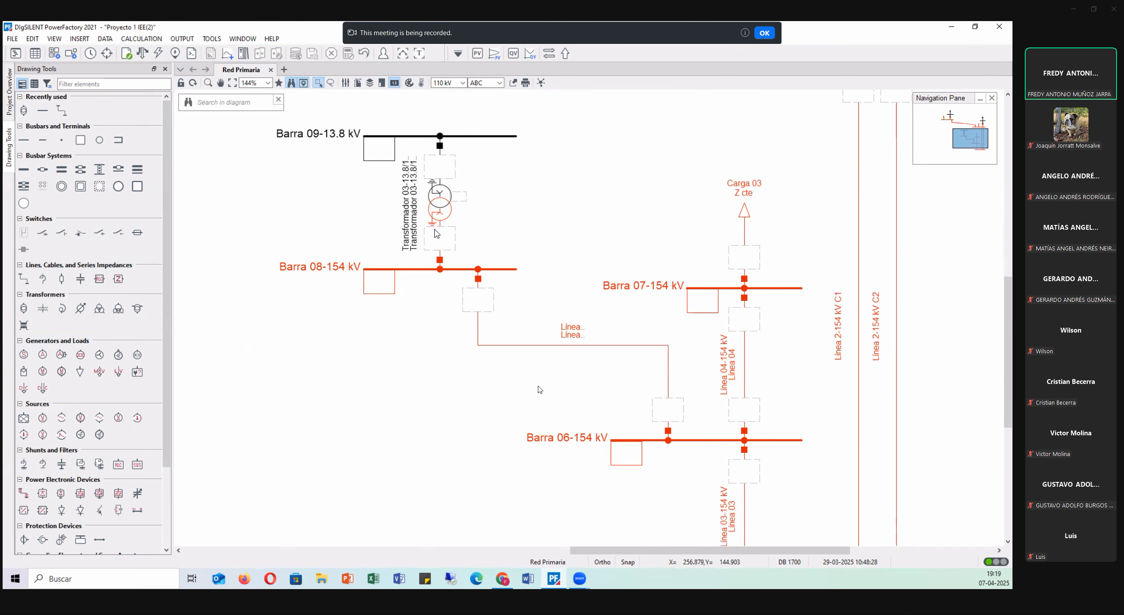
pyautogui.scroll(-3, 539, 389)
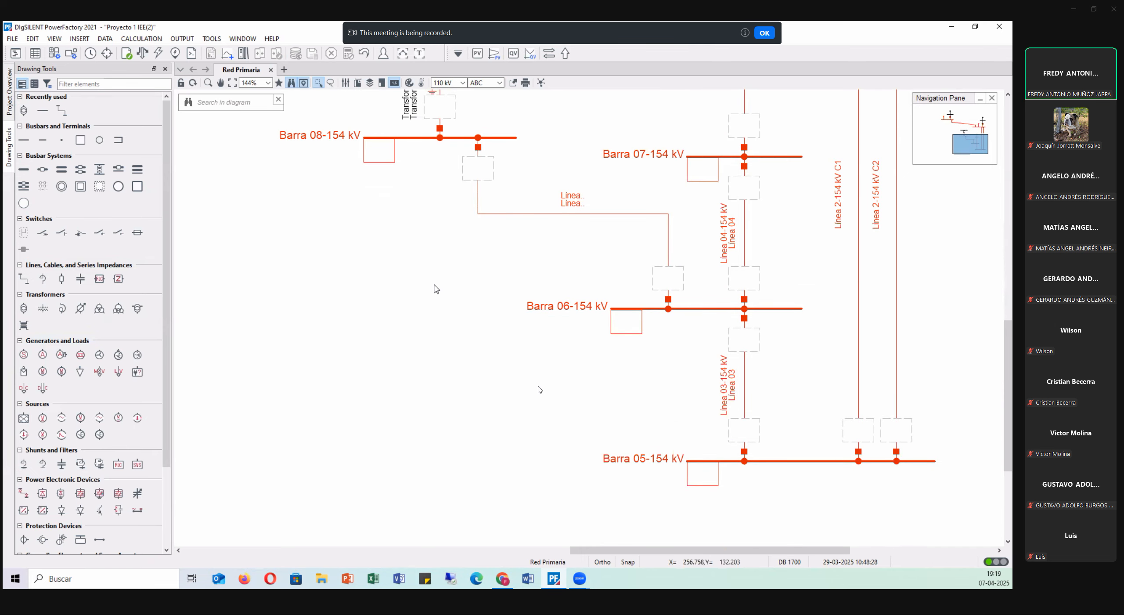
pyautogui.scroll(-1, 539, 389)
pyautogui.keyDown('ctrl'); pyautogui.scroll(-4, 540, 389); pyautogui.keyUp('ctrl')
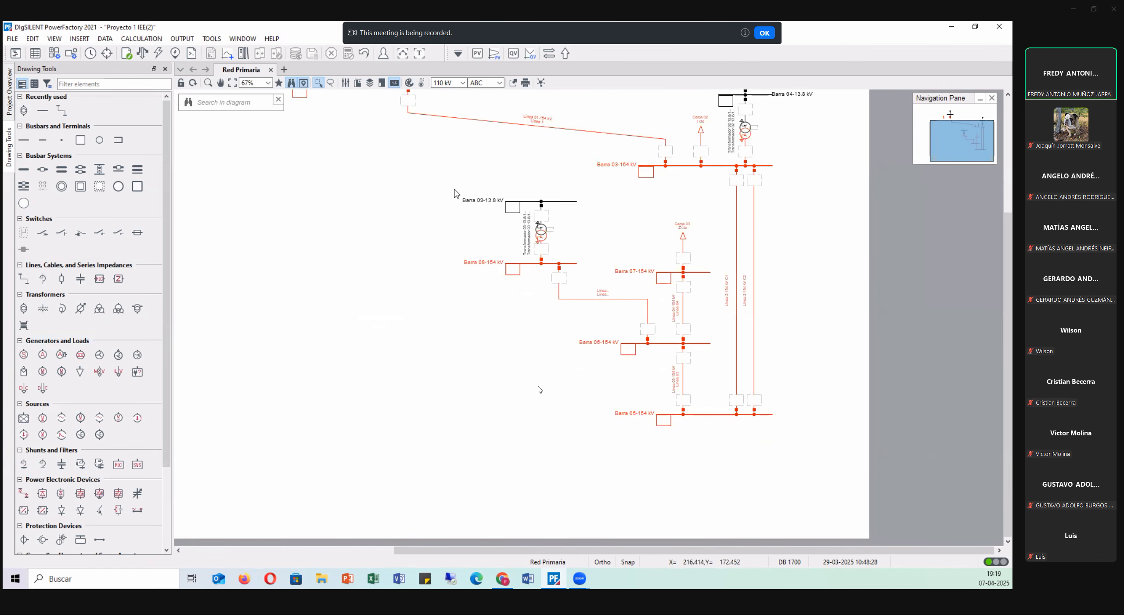
pyautogui.moveTo(434, 189); pyautogui.dragTo(841, 477)
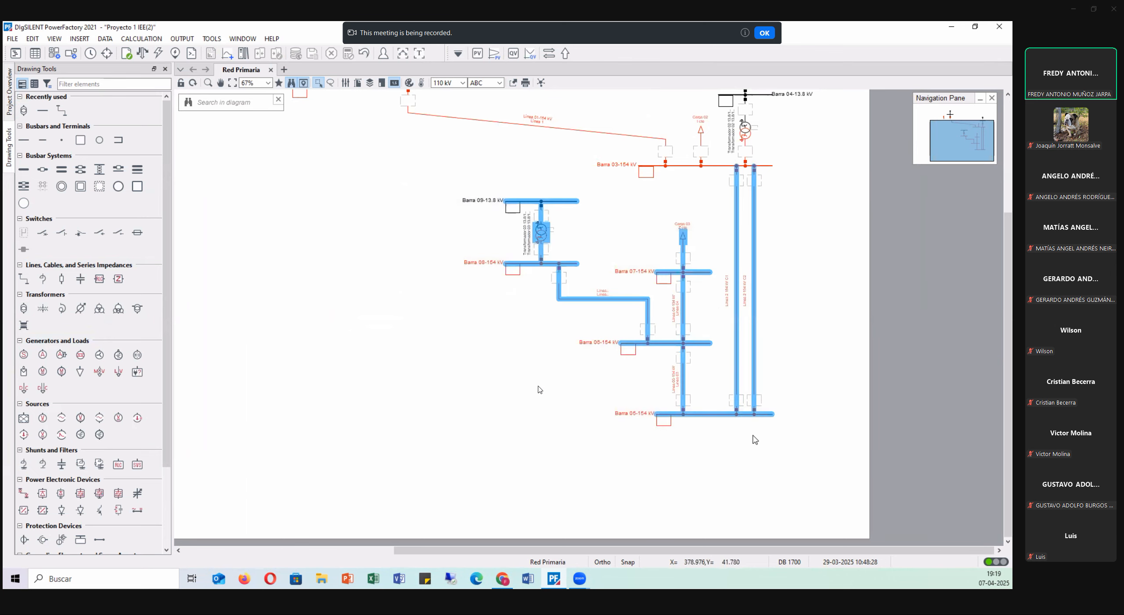
pyautogui.moveTo(732, 416); pyautogui.dragTo(730, 460)
pyautogui.click(720, 351)
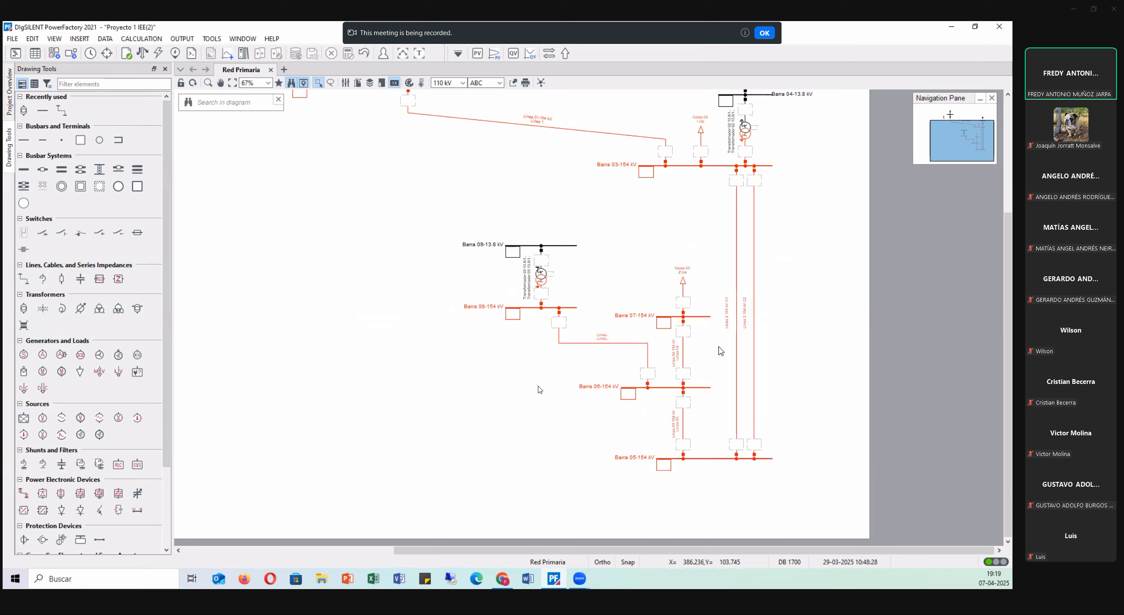
# - Examine the diagram's drawing size formats and the page settings for a custom format, without applying any change
pyautogui.scroll(3, 721, 350)
pyautogui.scroll(-3, 678, 368)
pyautogui.scroll(3, 679, 367)
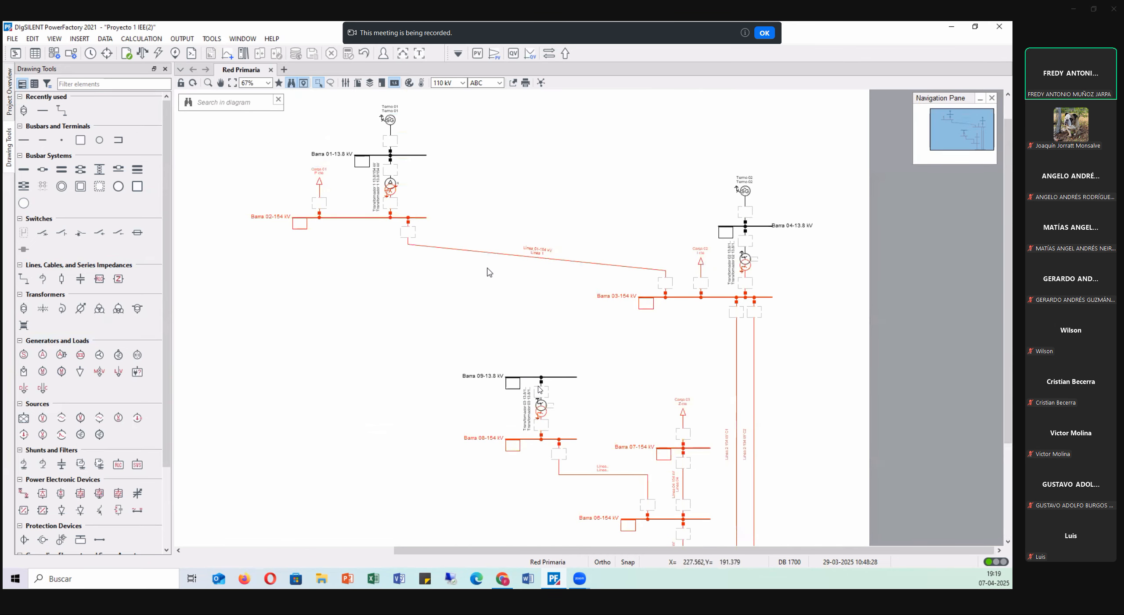
pyautogui.click(358, 83)
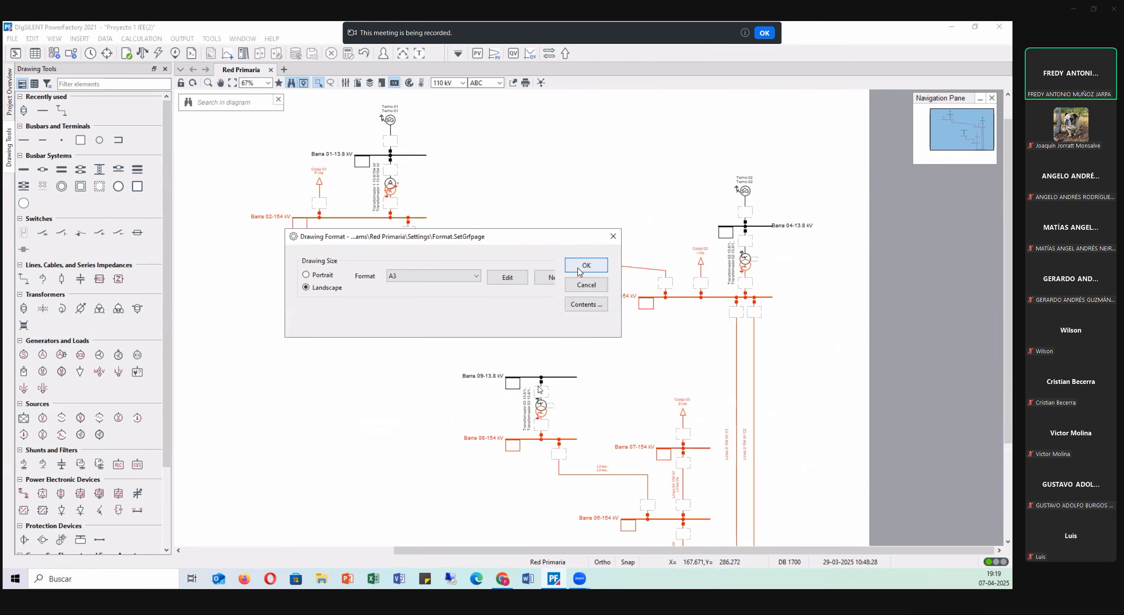
pyautogui.click(450, 277)
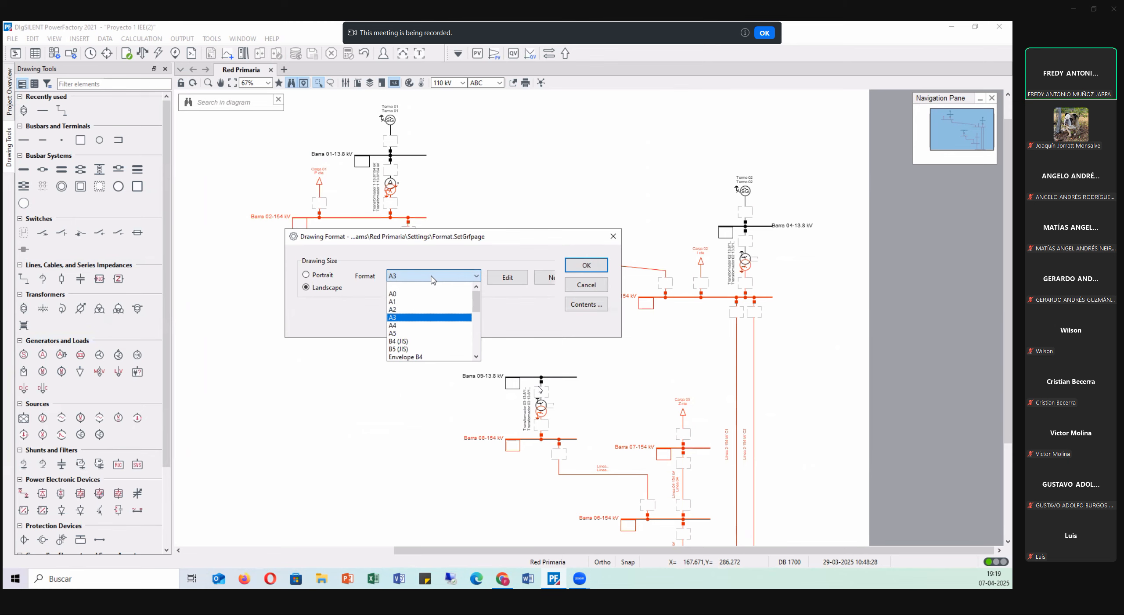
pyautogui.click(505, 240)
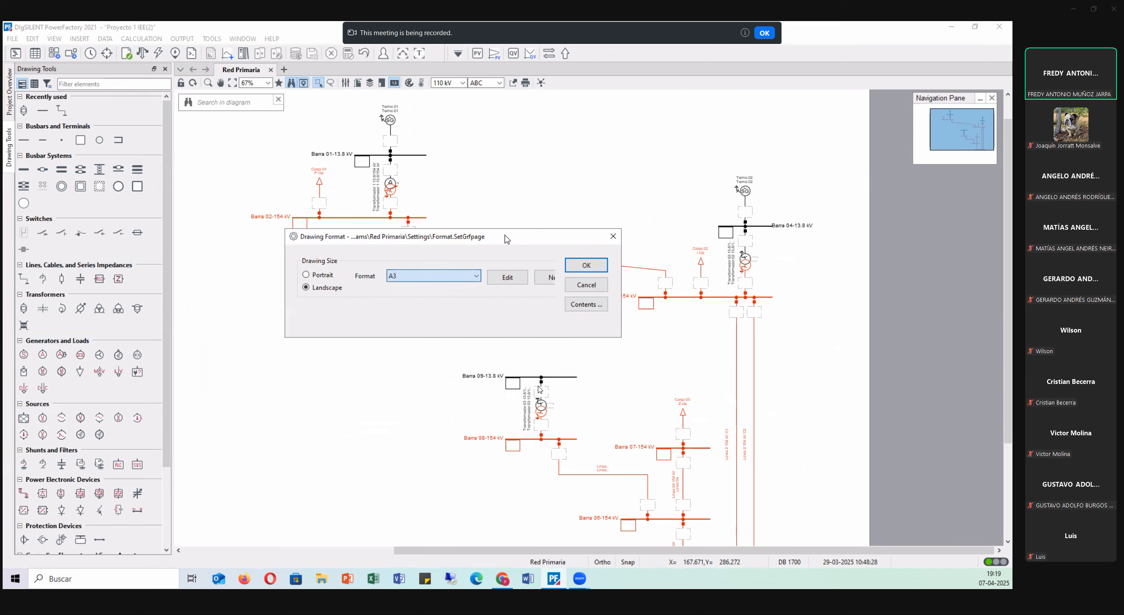
pyautogui.click(548, 280)
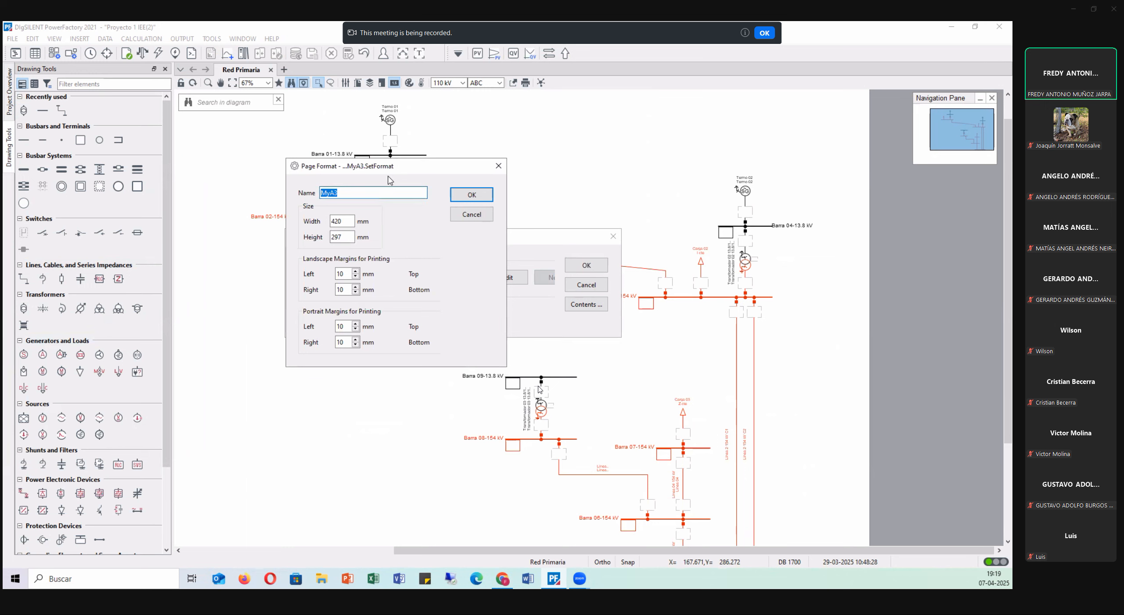
pyautogui.moveTo(384, 172); pyautogui.dragTo(450, 286)
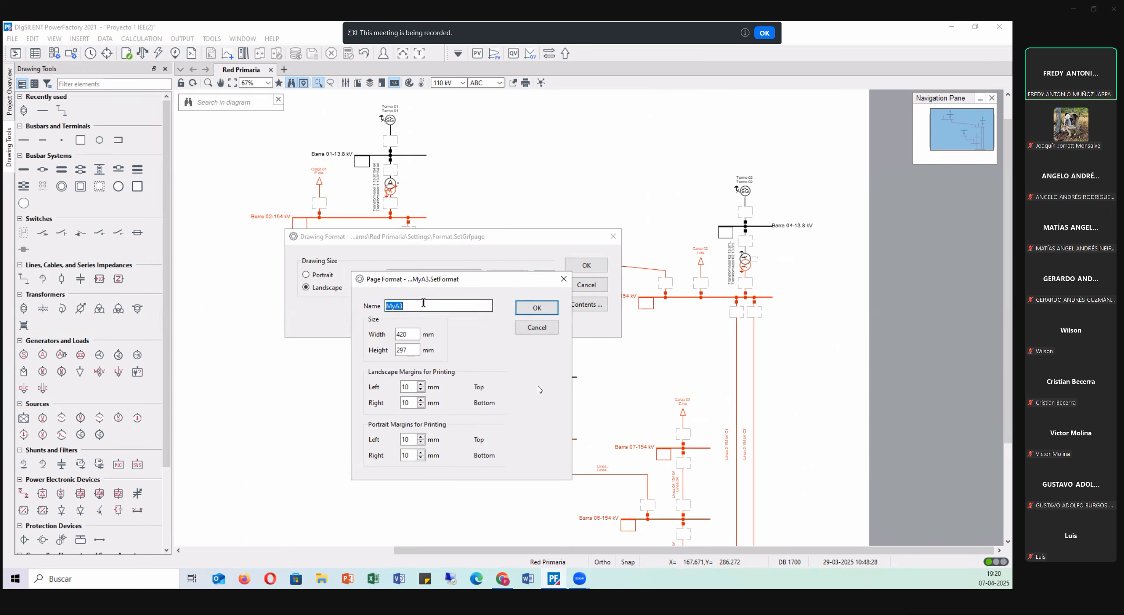
pyautogui.click(537, 327)
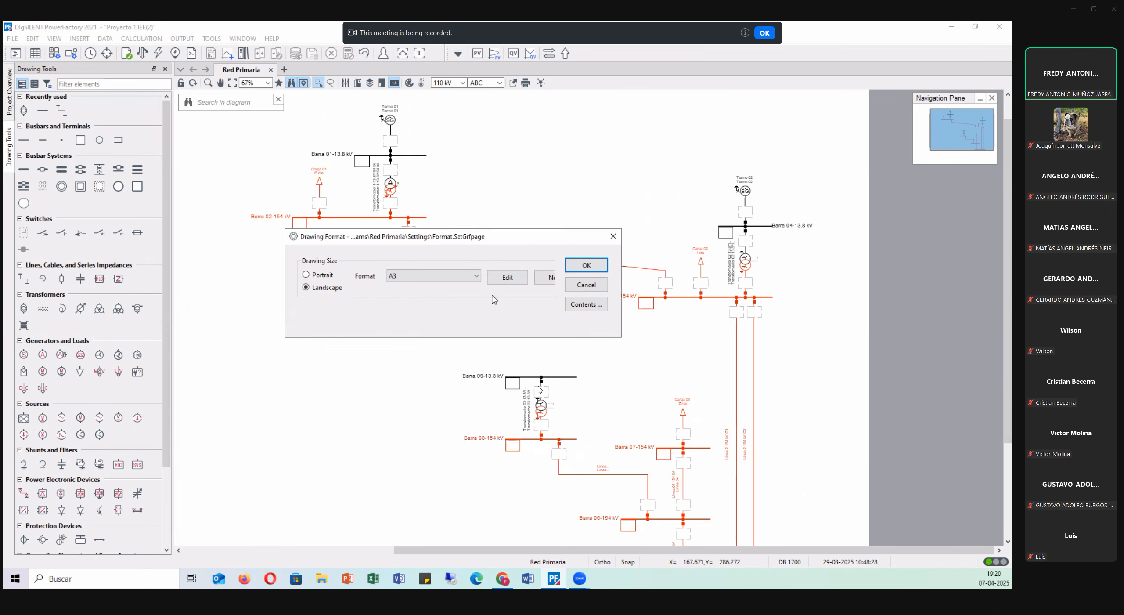
pyautogui.click(445, 278)
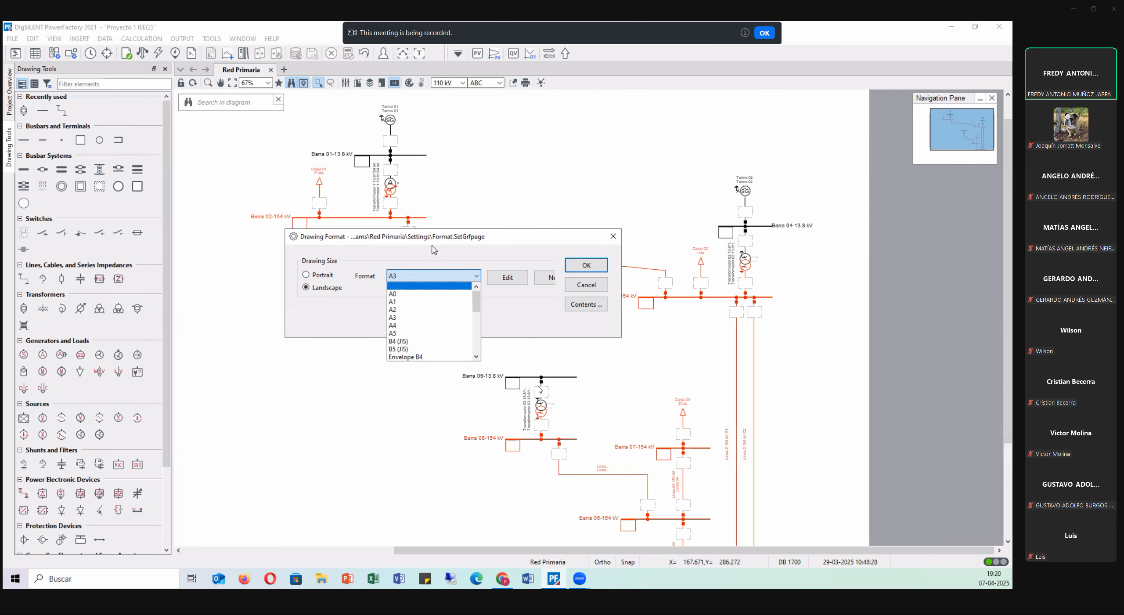
pyautogui.press('Up')
pyautogui.press('Up')
pyautogui.press('Up')
pyautogui.press('Up')
pyautogui.click(597, 287)
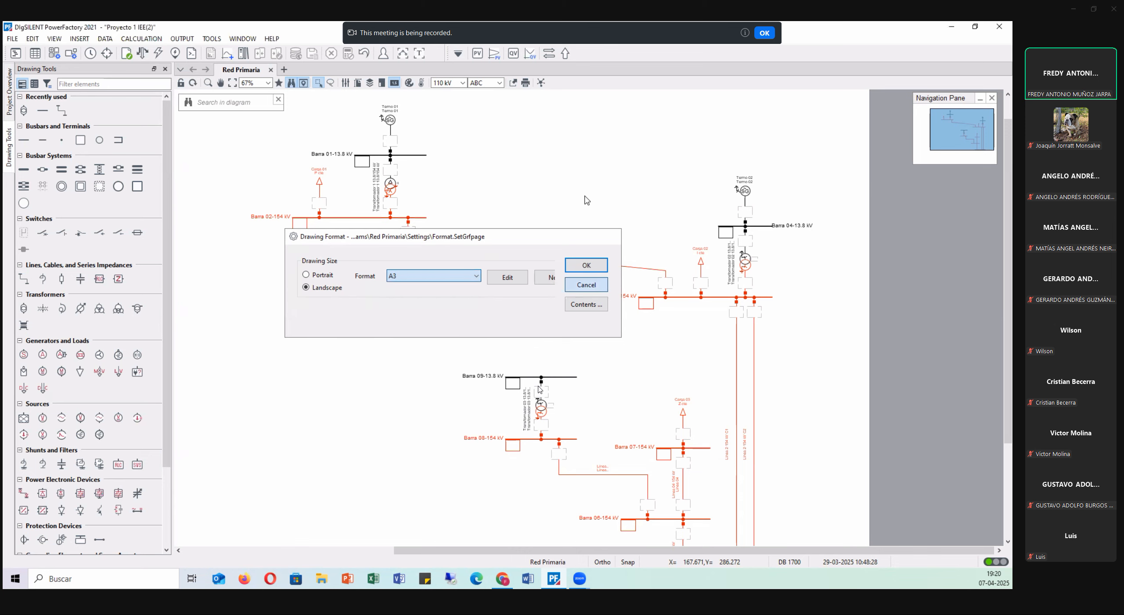
pyautogui.press('Escape')
# - Insert a synchronous machine above Barra 09-13.8 kV, connected at the same point as the transformer
pyautogui.scroll(-3, 518, 285)
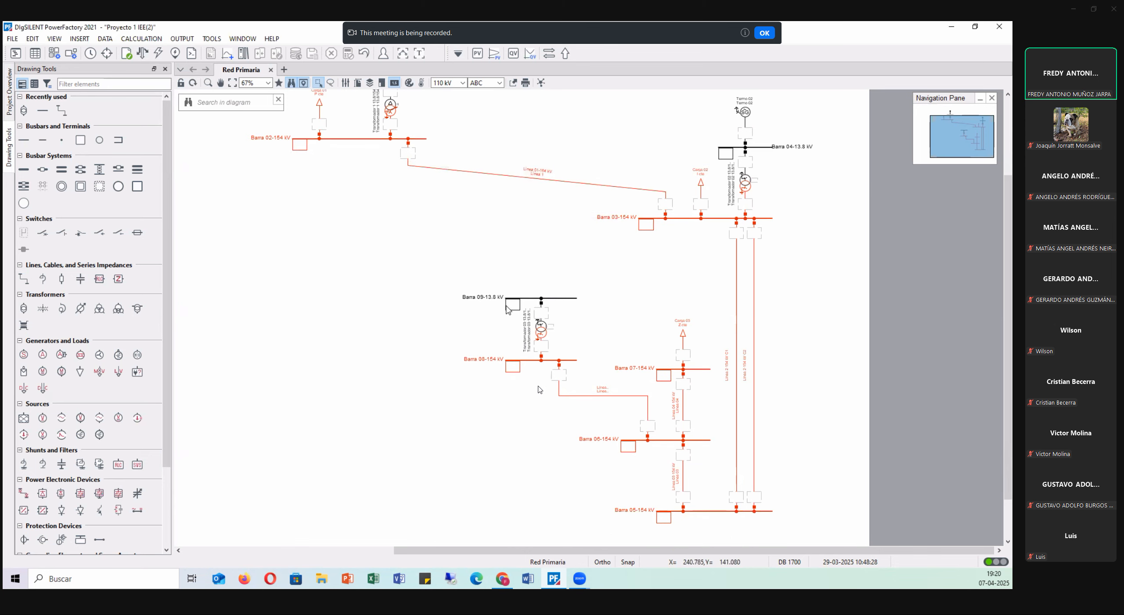
pyautogui.scroll(3, 508, 309)
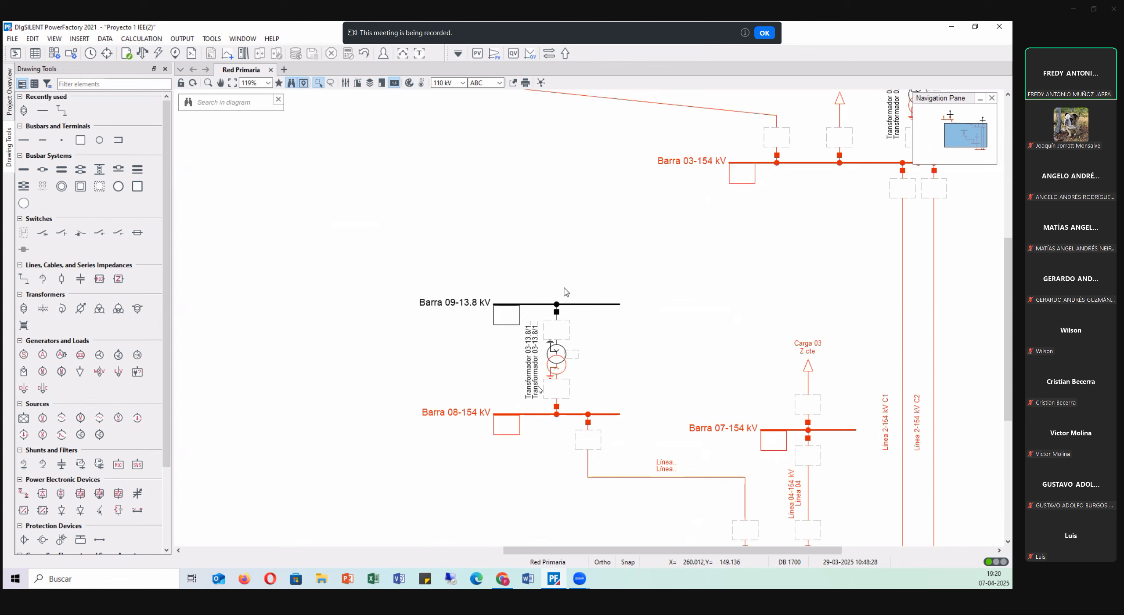
pyautogui.scroll(2, 565, 289)
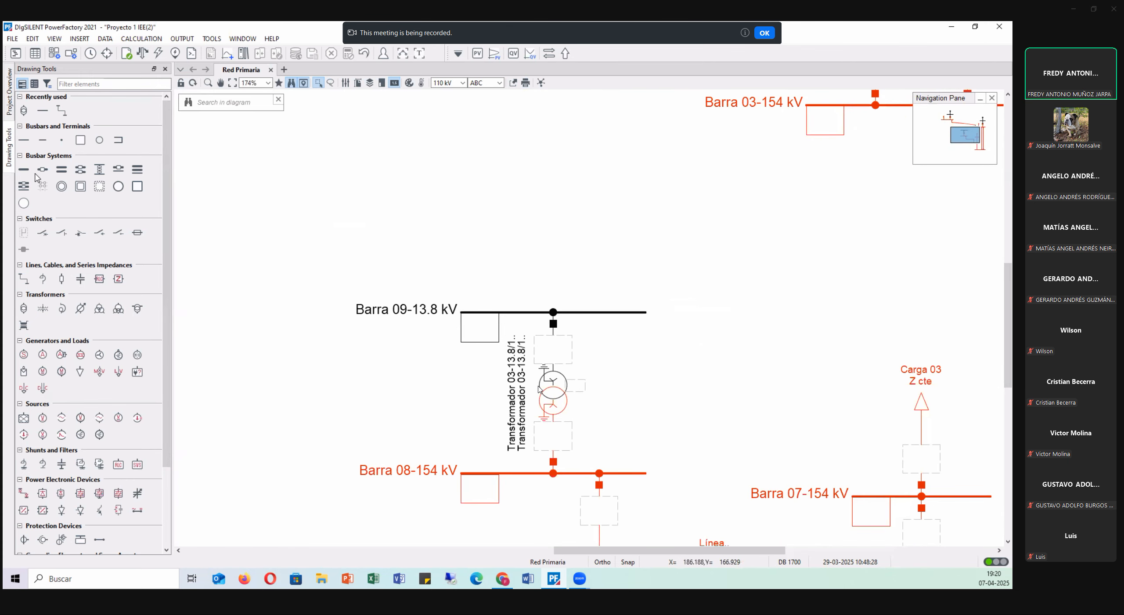
pyautogui.scroll(-3, 57, 140)
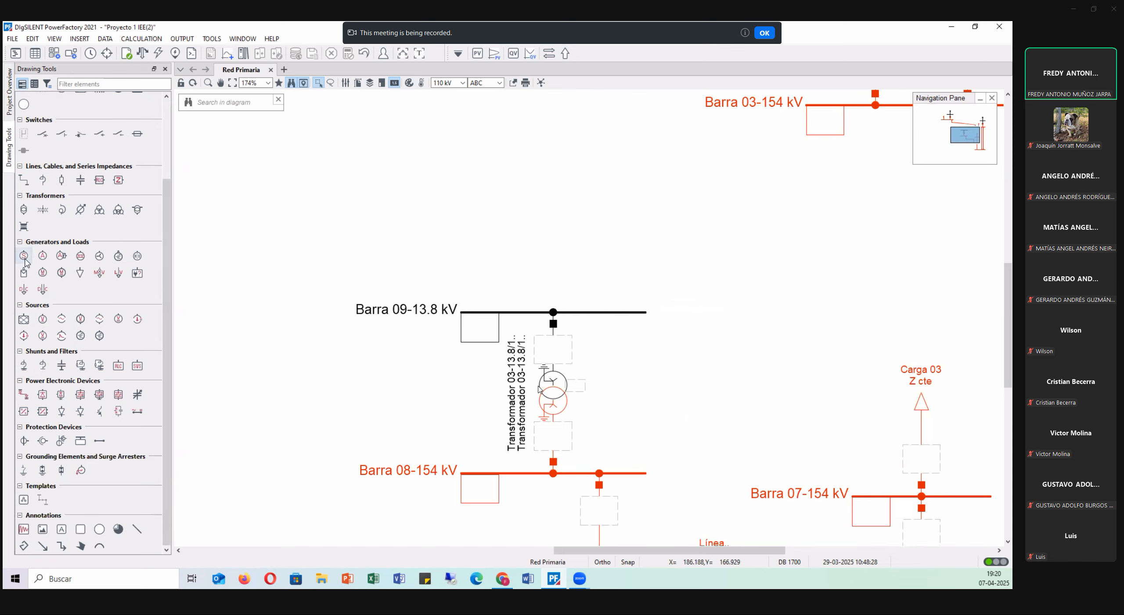
pyautogui.click(24, 256)
pyautogui.click(554, 314)
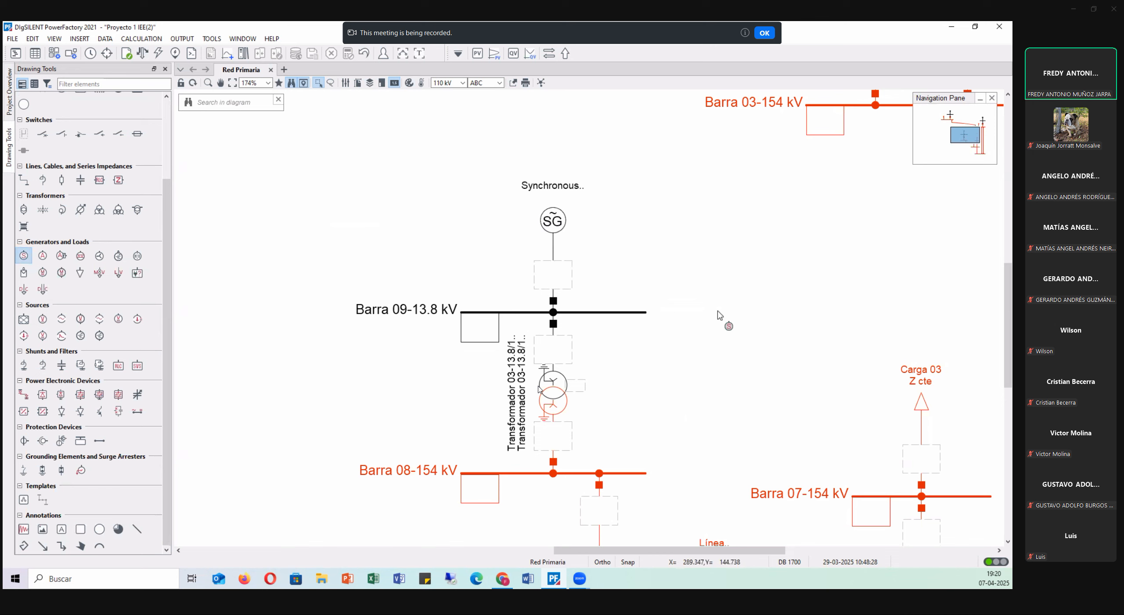
pyautogui.press('Escape')
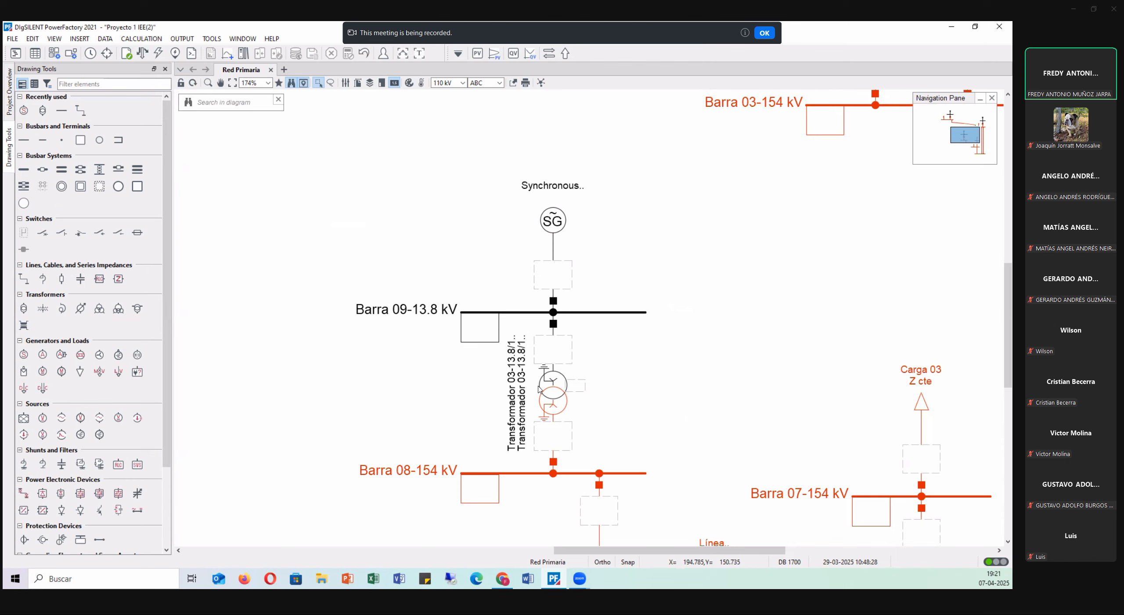
# - Name the new synchronous machine on Barra 09-13.8 kV Termo 03 and set its plant category to Diesel
pyautogui.click(555, 221)
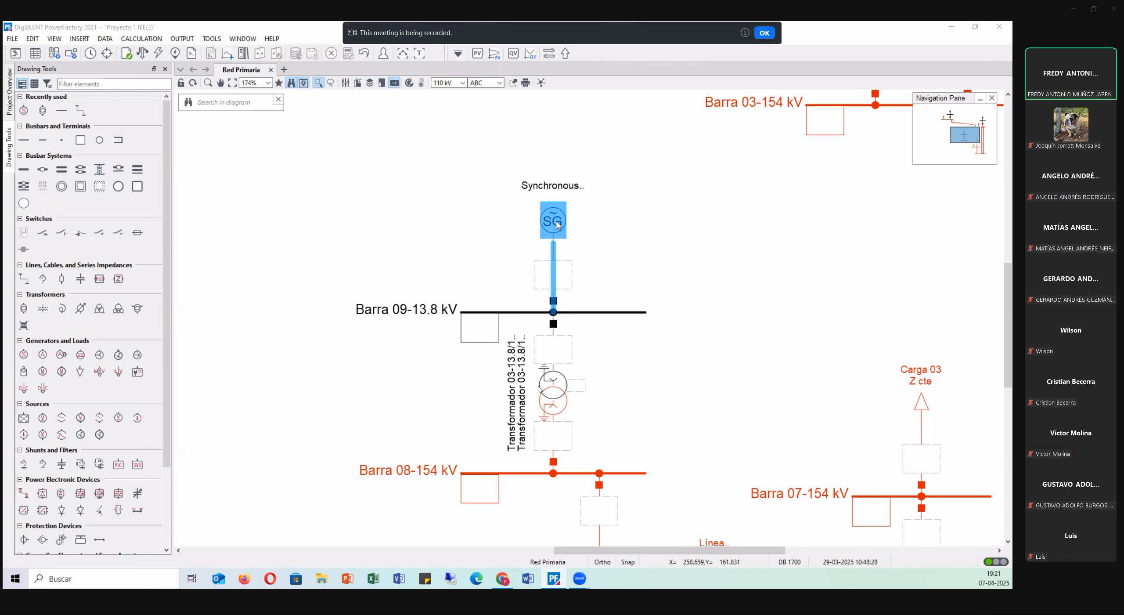
pyautogui.doubleClick(556, 221)
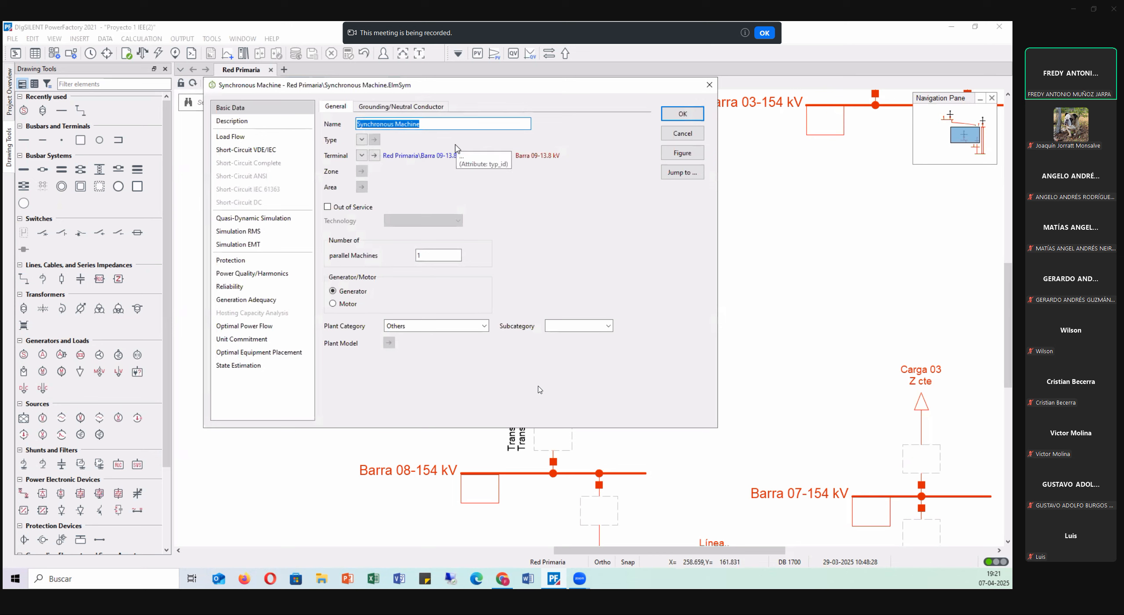
pyautogui.write('Termo 03')
pyautogui.click(485, 325)
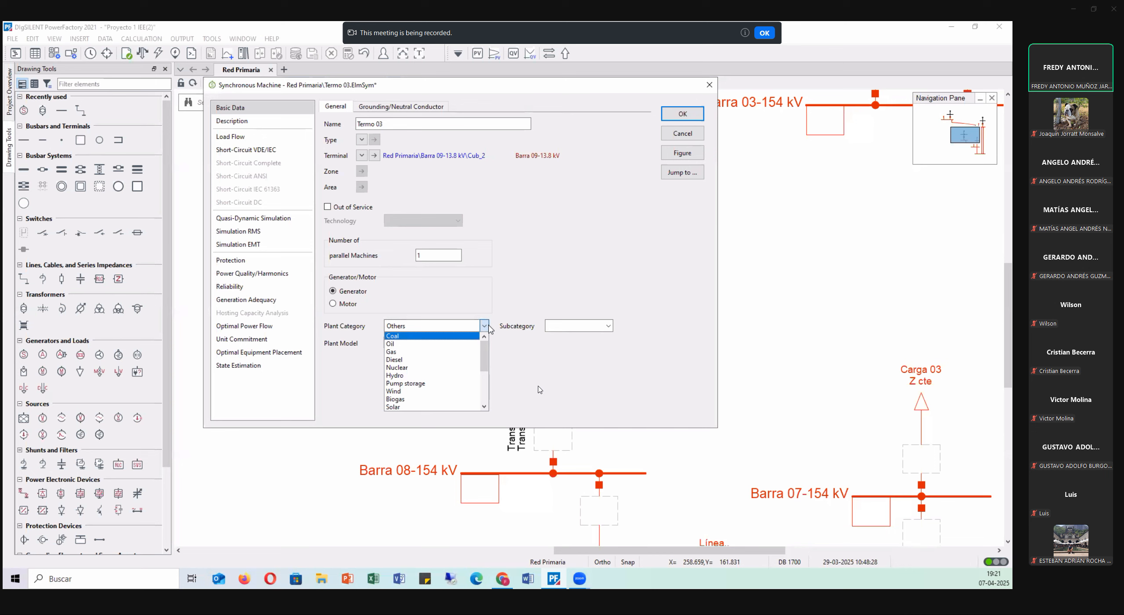
pyautogui.click(432, 360)
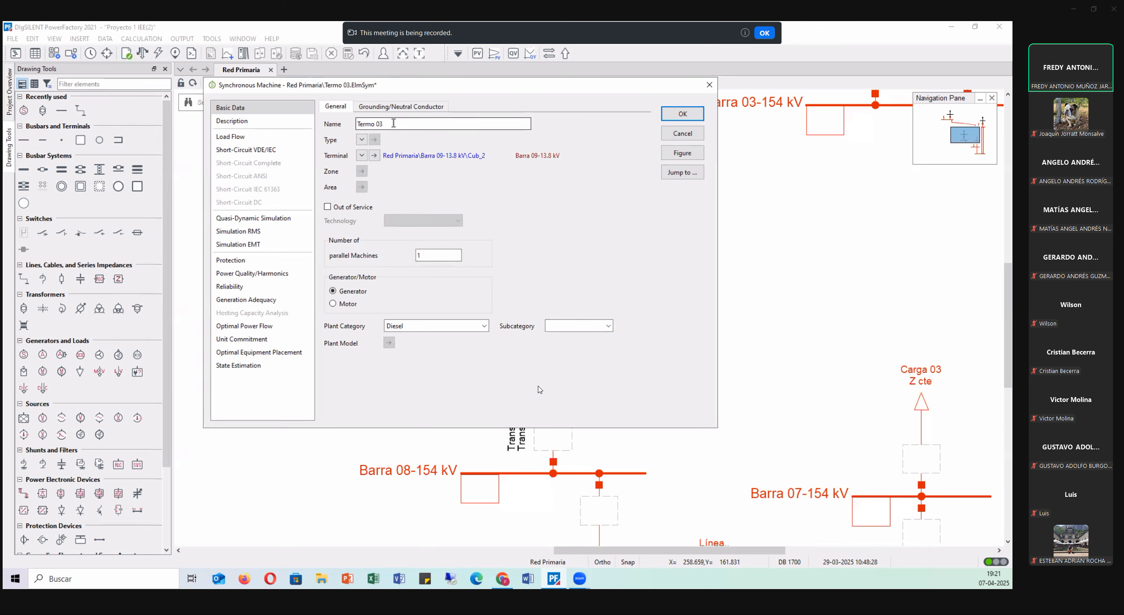
# - Create a new project type for the generator and name it Termo 03
pyautogui.click(362, 139)
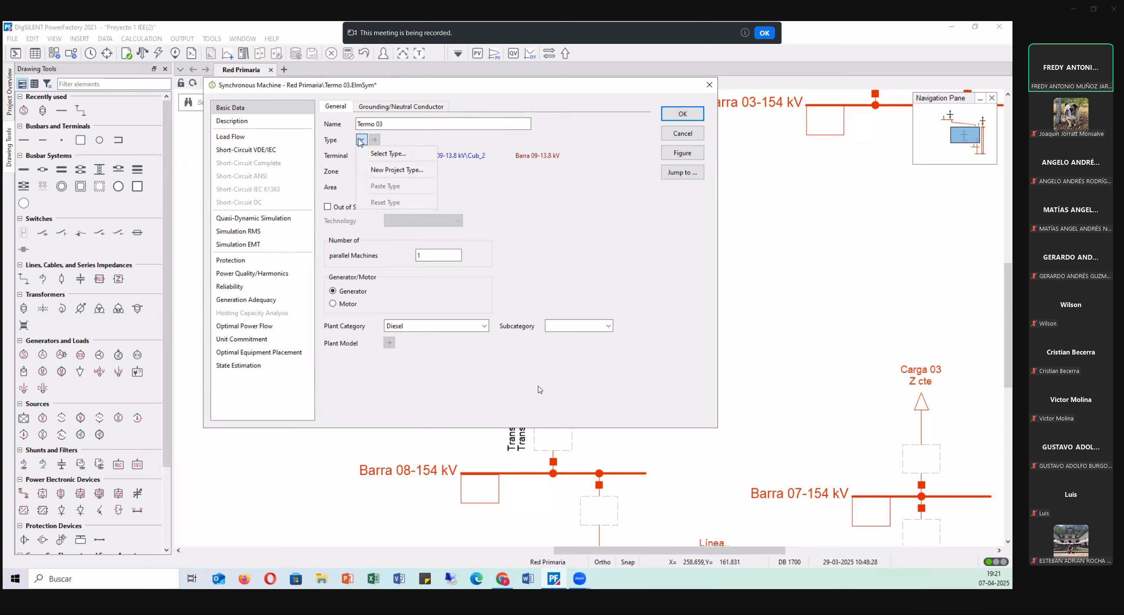
pyautogui.click(420, 172)
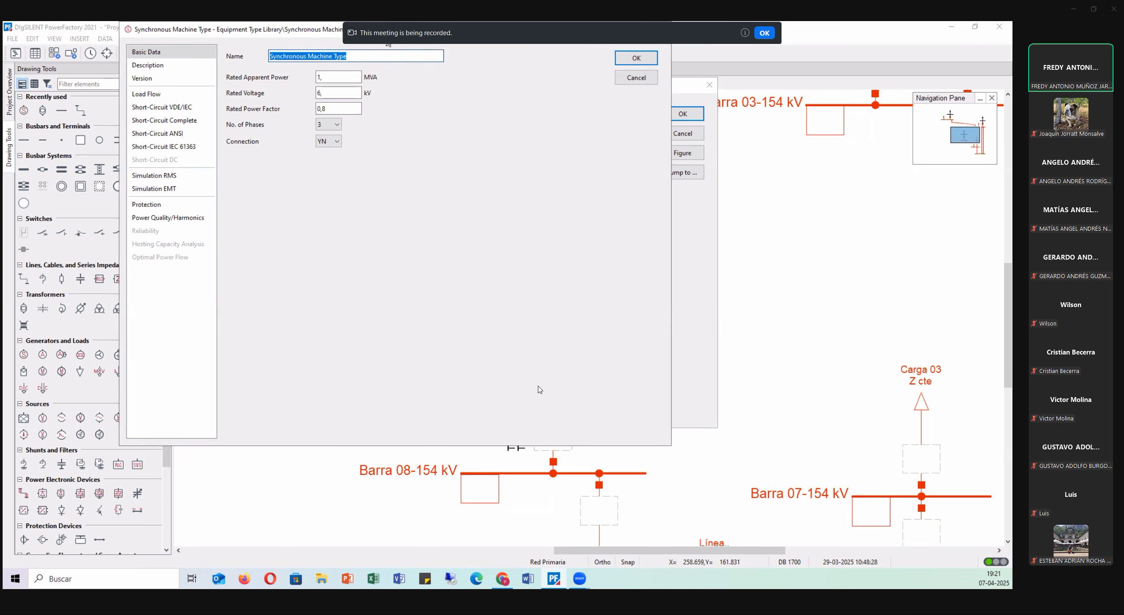
pyautogui.click(493, 221)
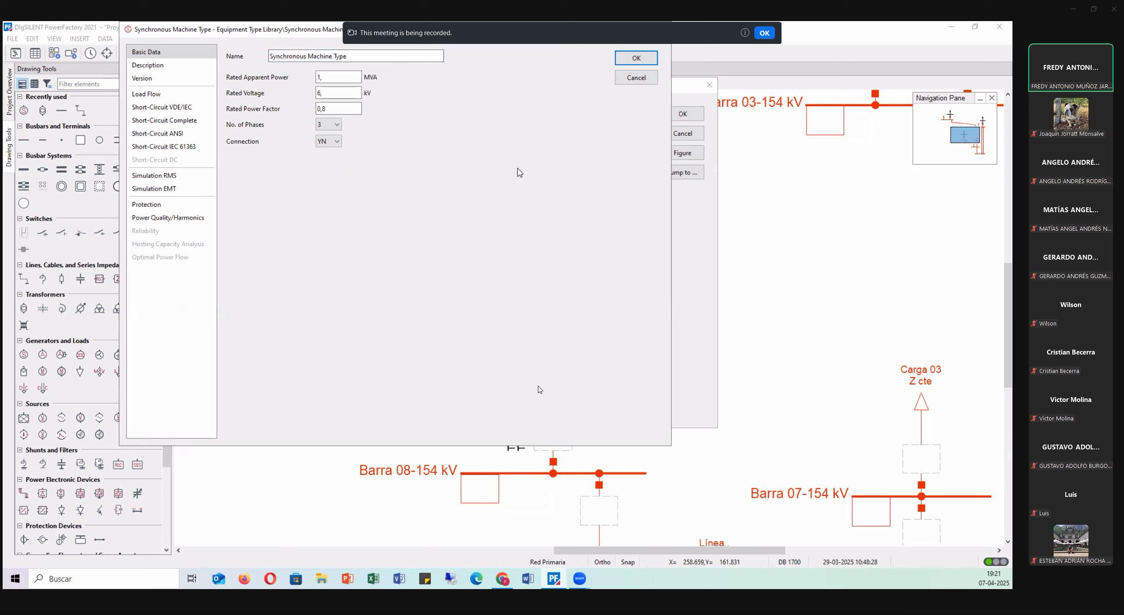
pyautogui.moveTo(488, 191); pyautogui.dragTo(386, 193)
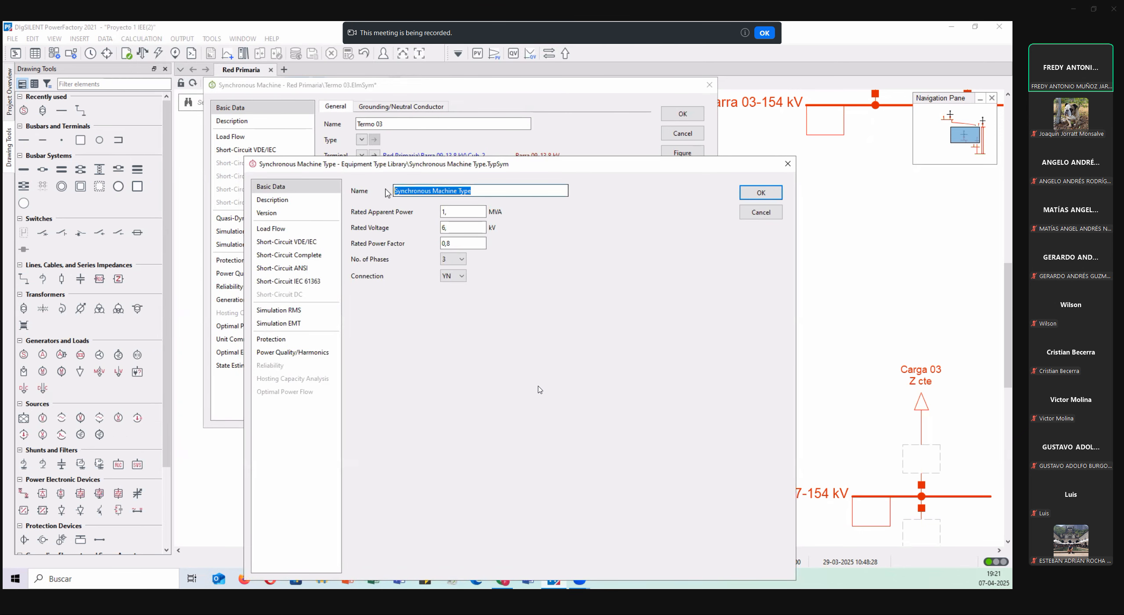
pyautogui.write('Te')
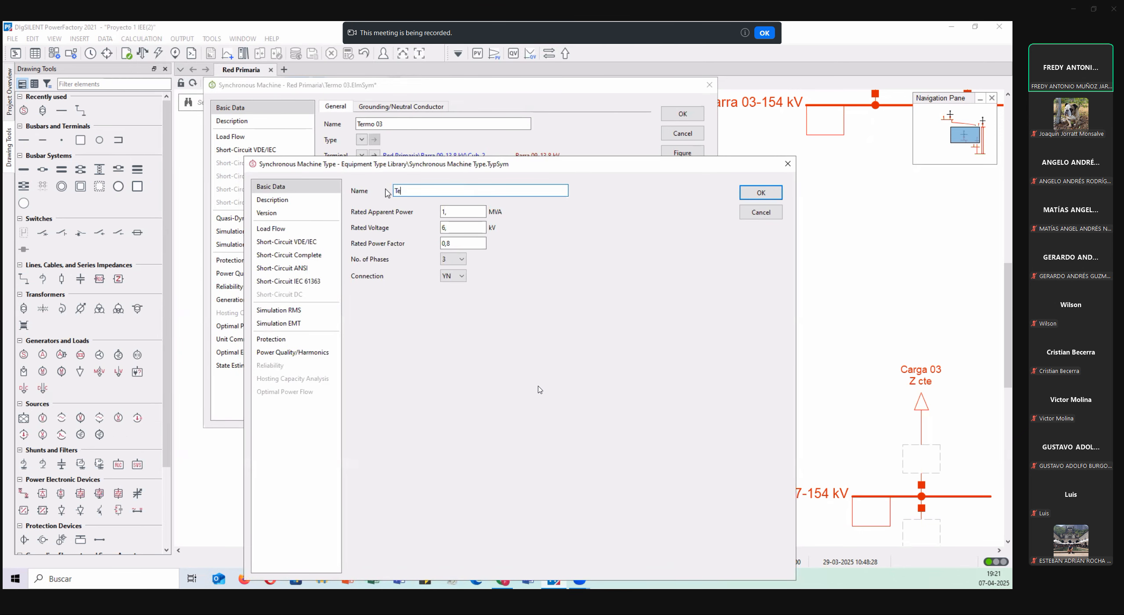
pyautogui.write('rmo 03')
# - Set the machine type's rated apparent power to 100 MVA, rated voltage to 13.8 kV and rated power factor to 0.85
pyautogui.press('Tab')
pyautogui.write('1')
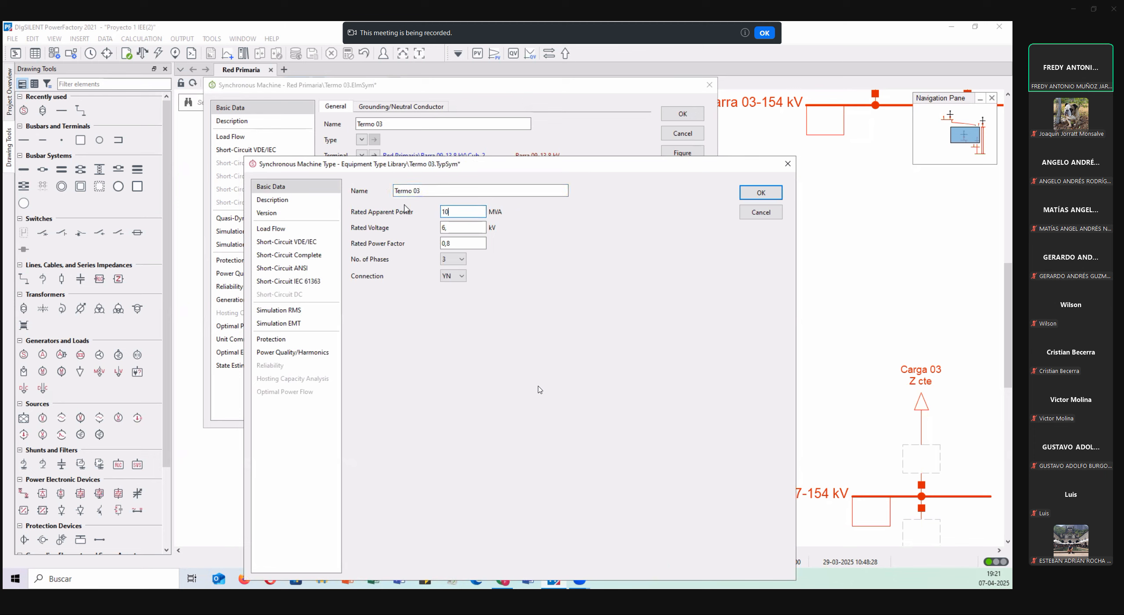
pyautogui.write('00')
pyautogui.press('Tab')
pyautogui.write('13.8')
pyautogui.click(457, 240)
pyautogui.write('5')
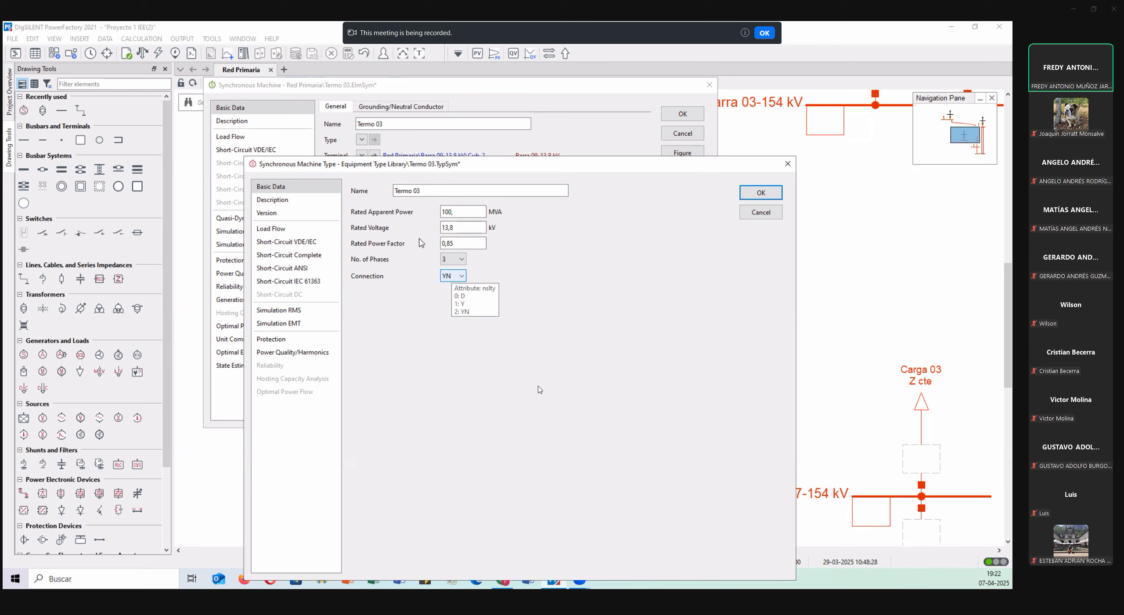
# - Set the type's load flow reactive power limits to -0.45 p.u. minimum and 0.35 p.u. maximum, and accept the type
pyautogui.click(282, 229)
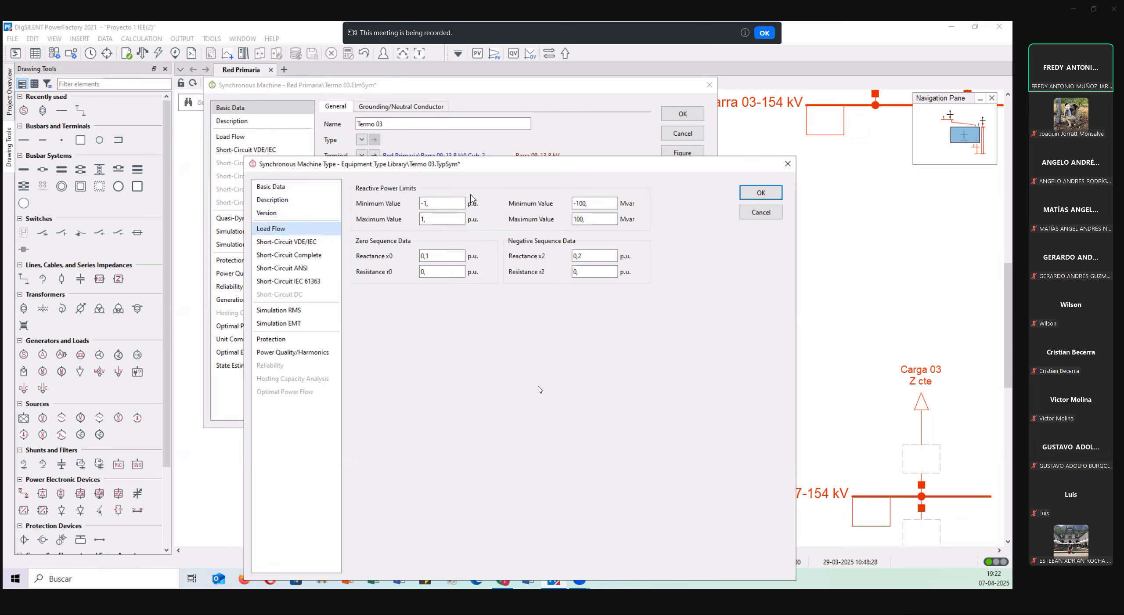
pyautogui.click(419, 203)
pyautogui.doubleClick(419, 202)
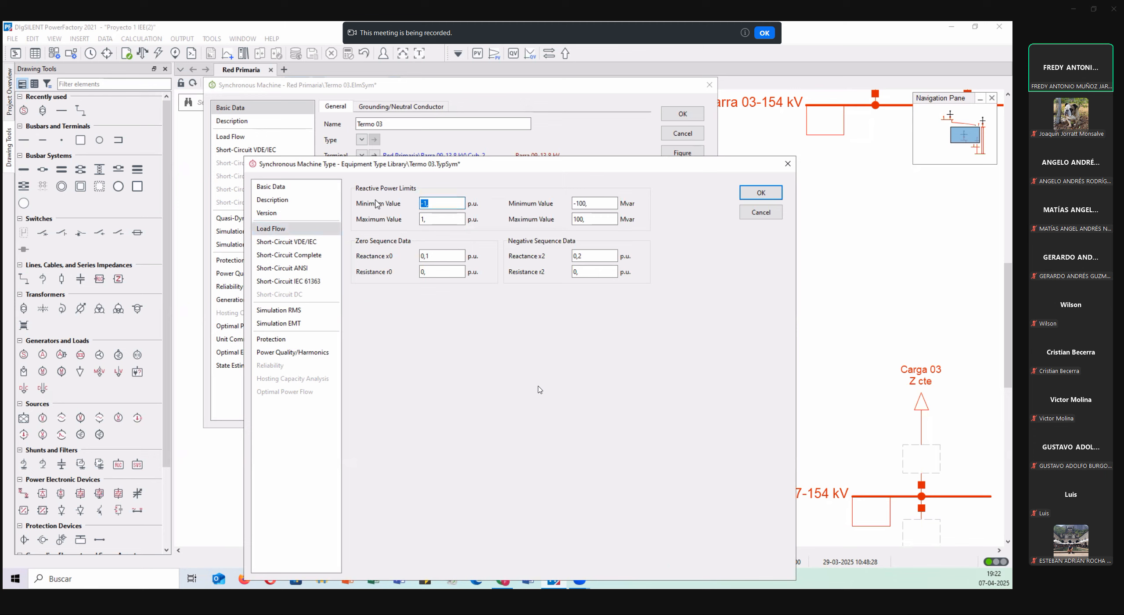
pyautogui.write('-0,45')
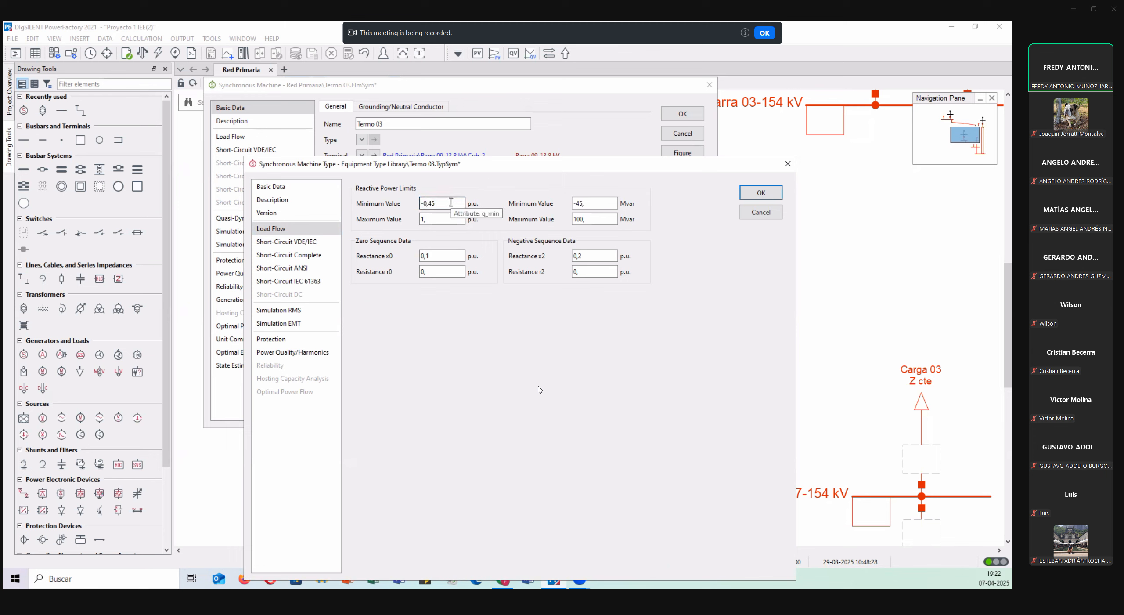
pyautogui.press('Tab')
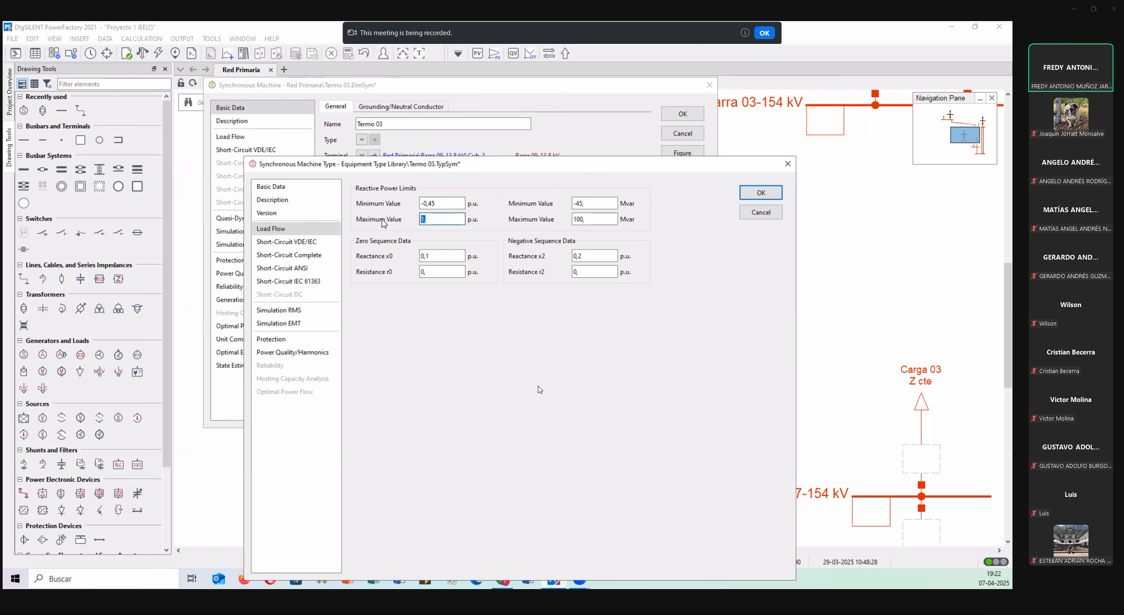
pyautogui.write('0,35')
pyautogui.moveTo(499, 165); pyautogui.dragTo(408, 167)
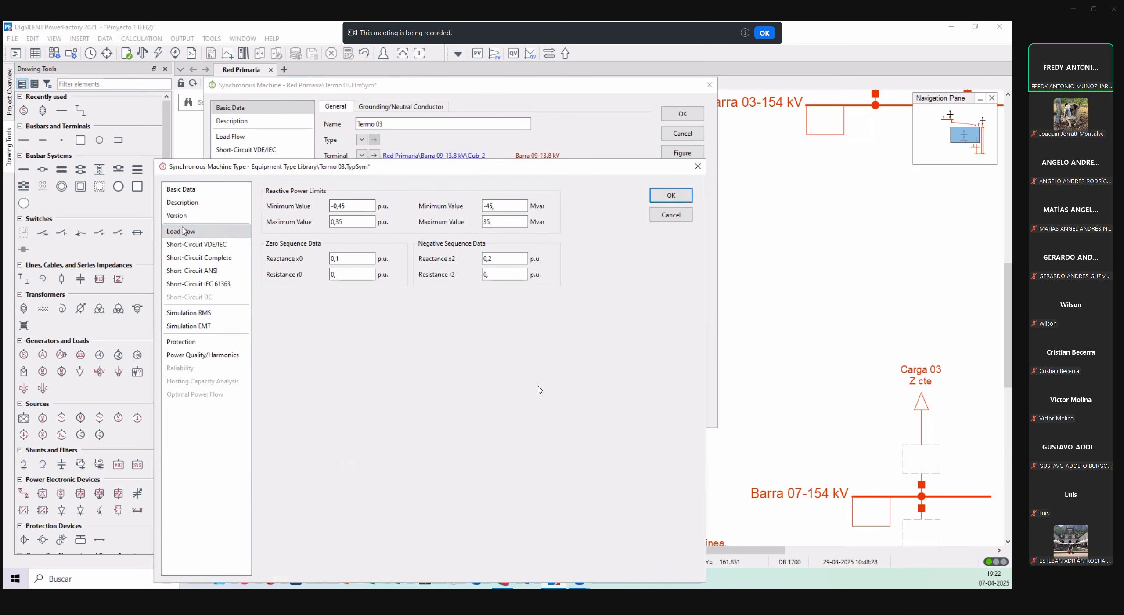
pyautogui.click(216, 186)
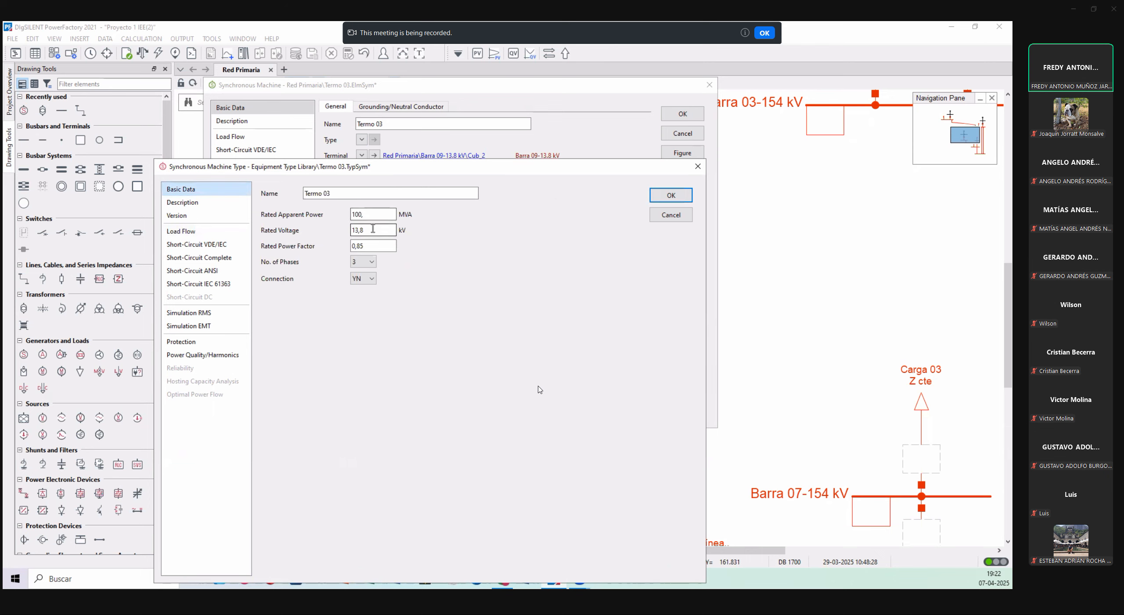
pyautogui.click(651, 195)
# - Set Termo 03's load flow local controller to Const. V
pyautogui.moveTo(416, 88); pyautogui.dragTo(443, 155)
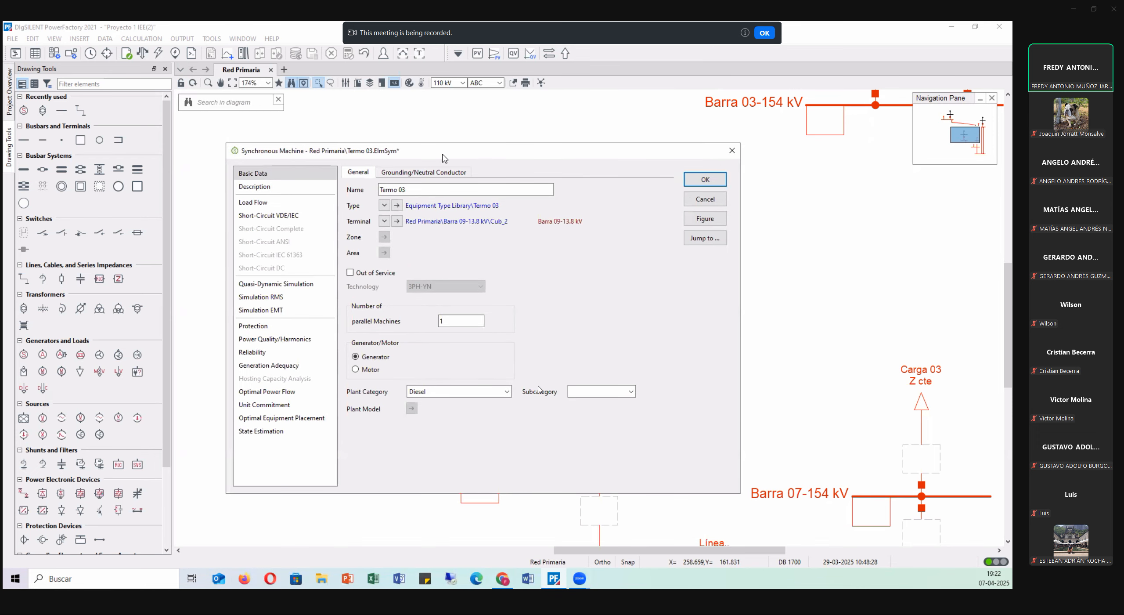
pyautogui.click(266, 204)
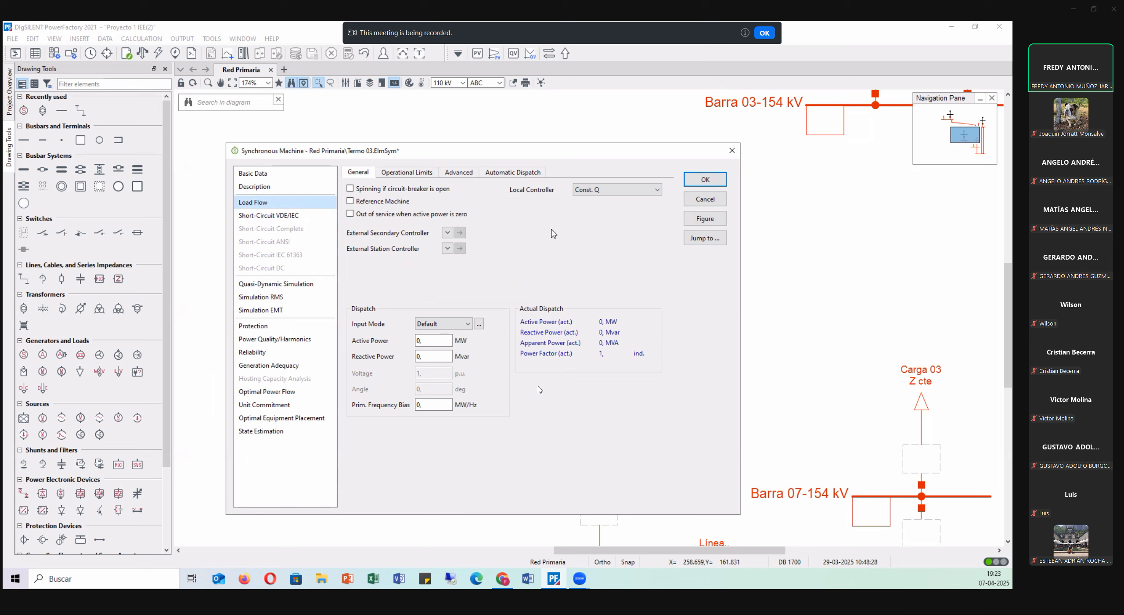
pyautogui.click(621, 192)
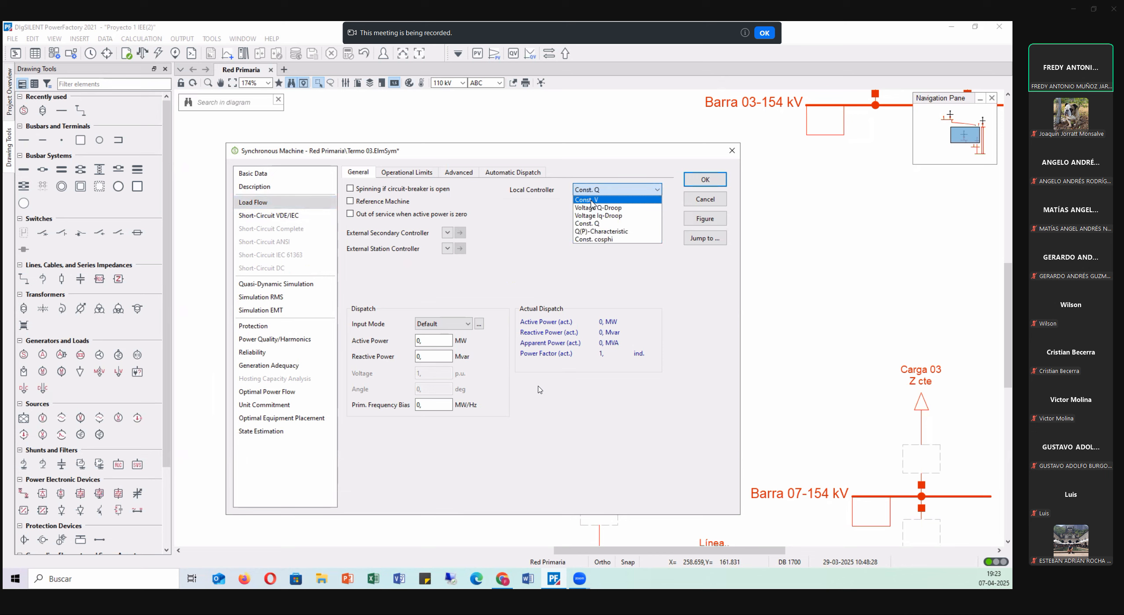
pyautogui.click(592, 204)
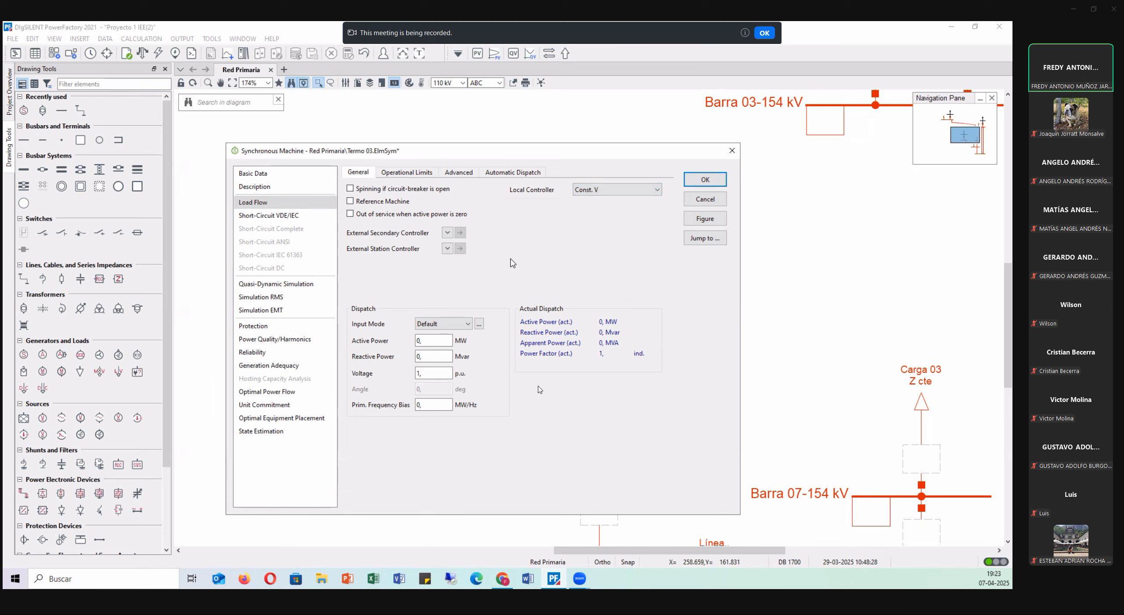
pyautogui.click(431, 341)
pyautogui.doubleClick(431, 341)
pyautogui.doubleClick(437, 373)
# - Make Termo 03 use the reactive power limits specified in its type, and switch the active power operational limits to p.u. representation
pyautogui.click(413, 173)
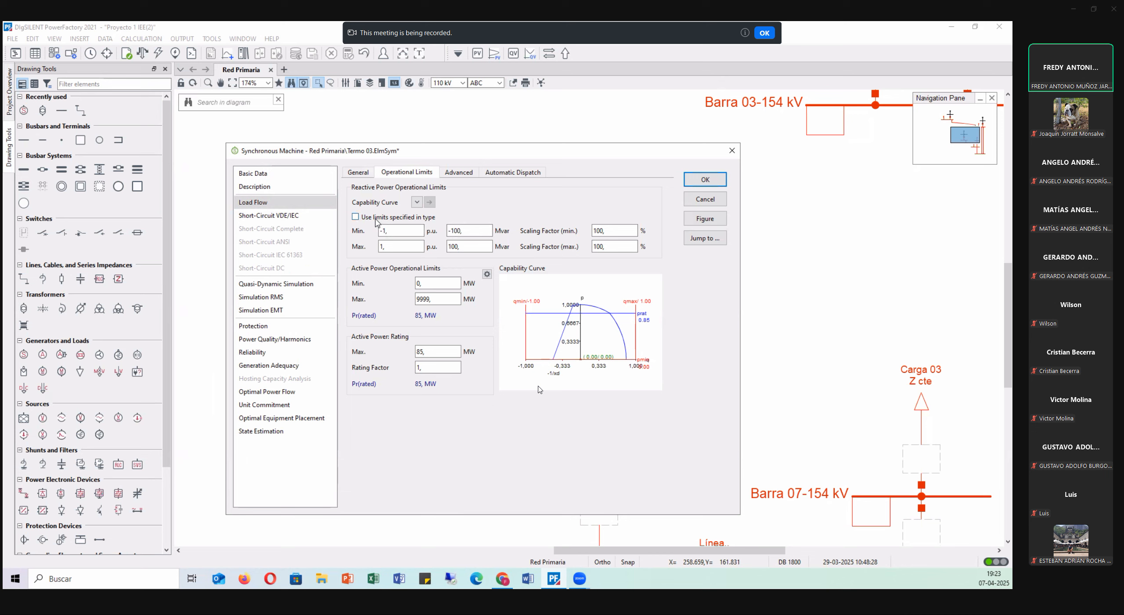
pyautogui.click(355, 217)
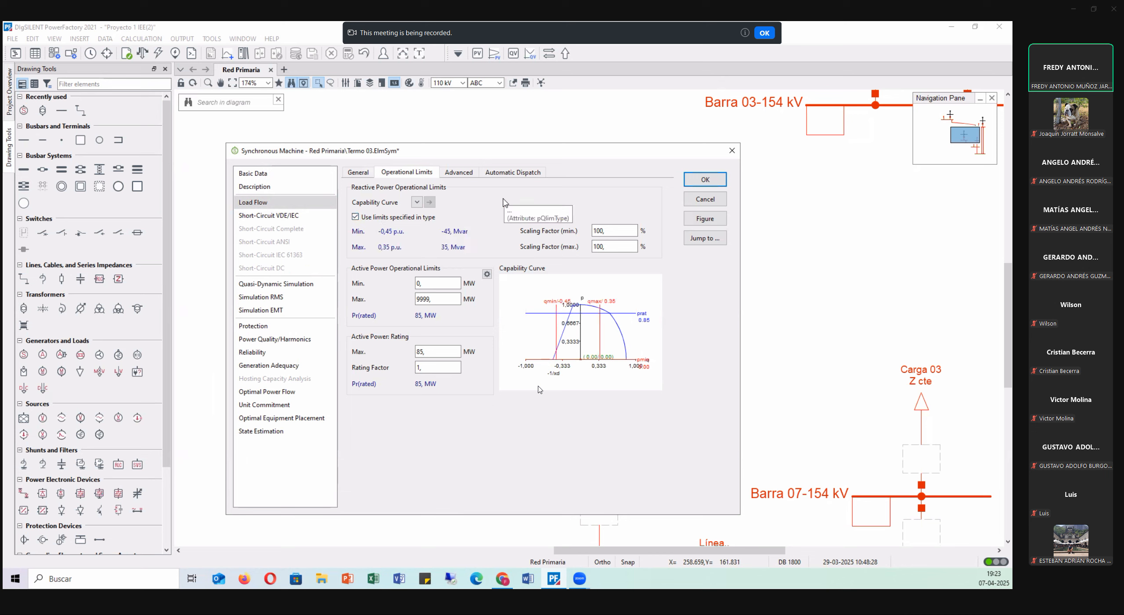
pyautogui.click(486, 275)
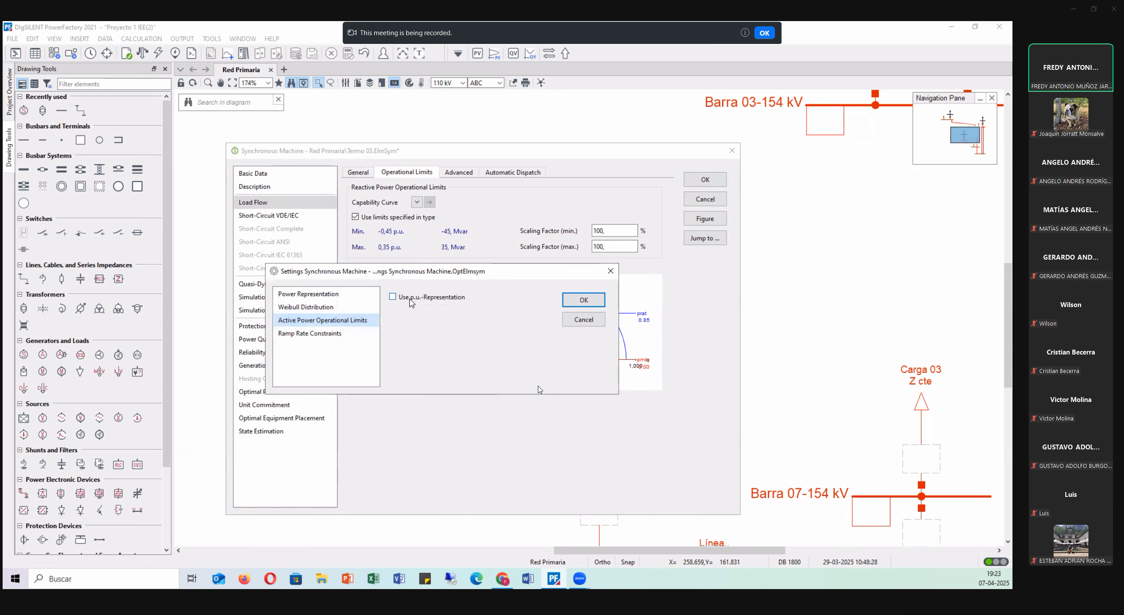
pyautogui.click(409, 301)
pyautogui.click(584, 300)
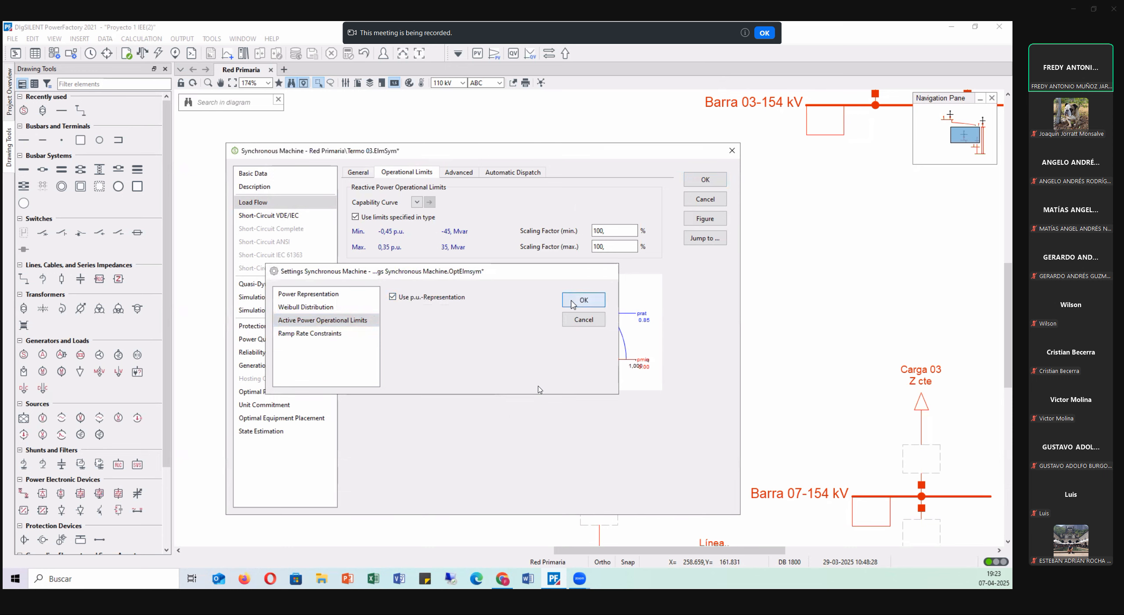
# - Set Termo 03's active power operational limits to 0.2 p.u. minimum and 1 p.u. maximum
pyautogui.moveTo(433, 284); pyautogui.dragTo(358, 278)
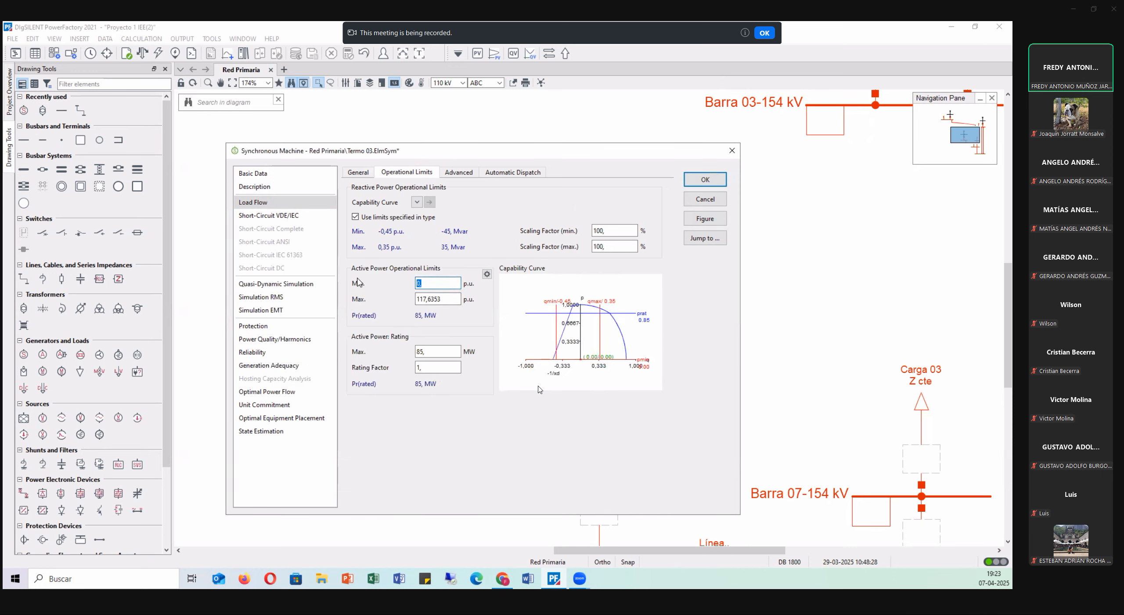
pyautogui.write('0.2')
pyautogui.moveTo(454, 298); pyautogui.dragTo(301, 304)
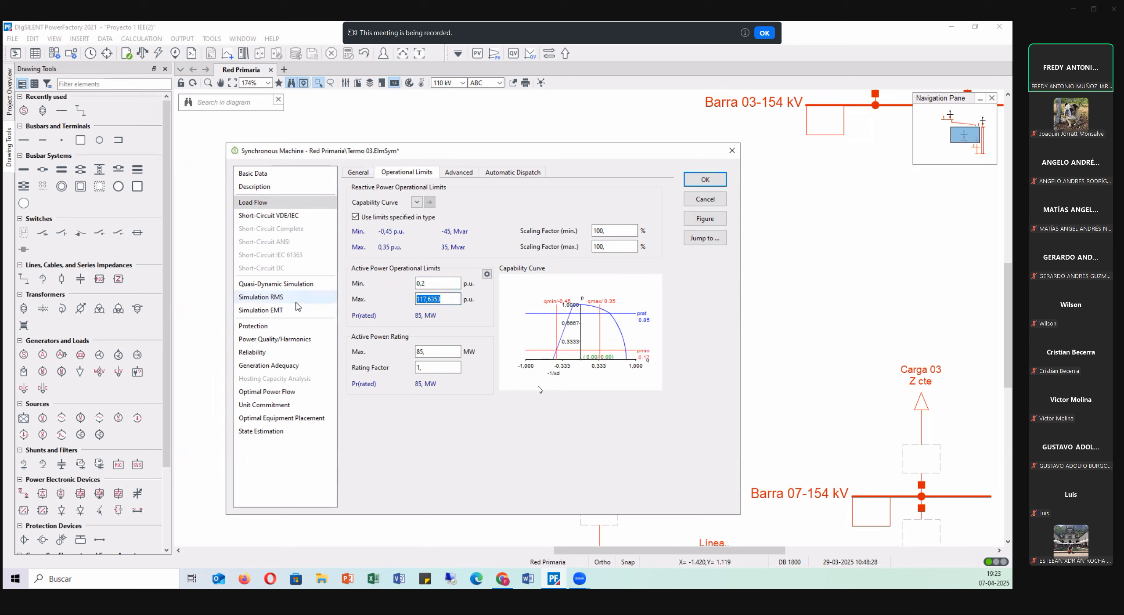
pyautogui.write('1')
pyautogui.press('Tab')
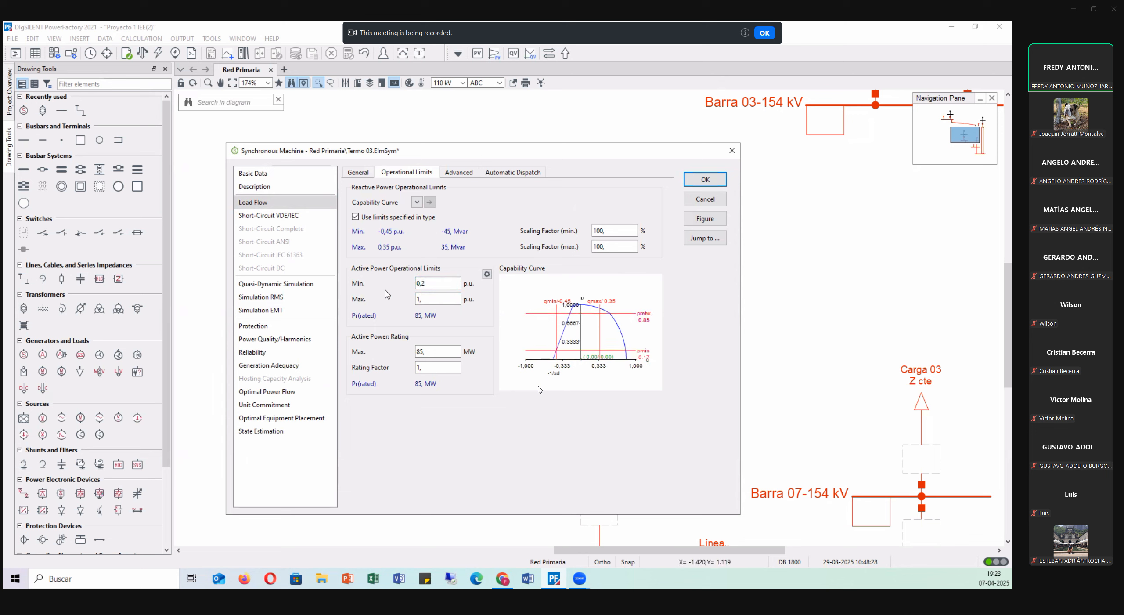
# - Turn off the p.u. representation so the active power operational limits are expressed in MW
pyautogui.click(487, 274)
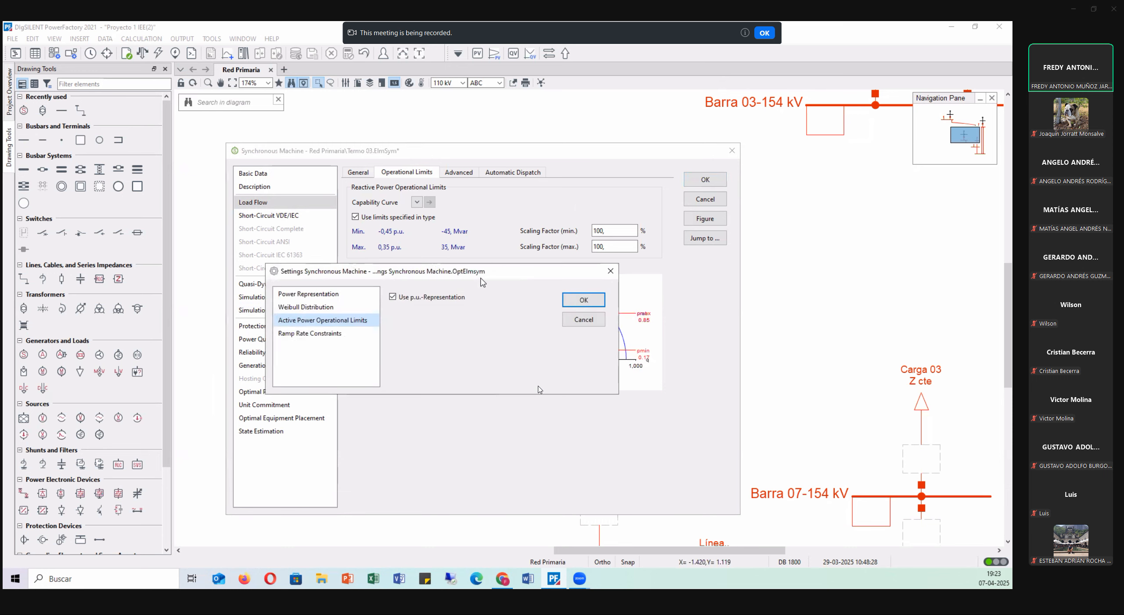
pyautogui.press('Return')
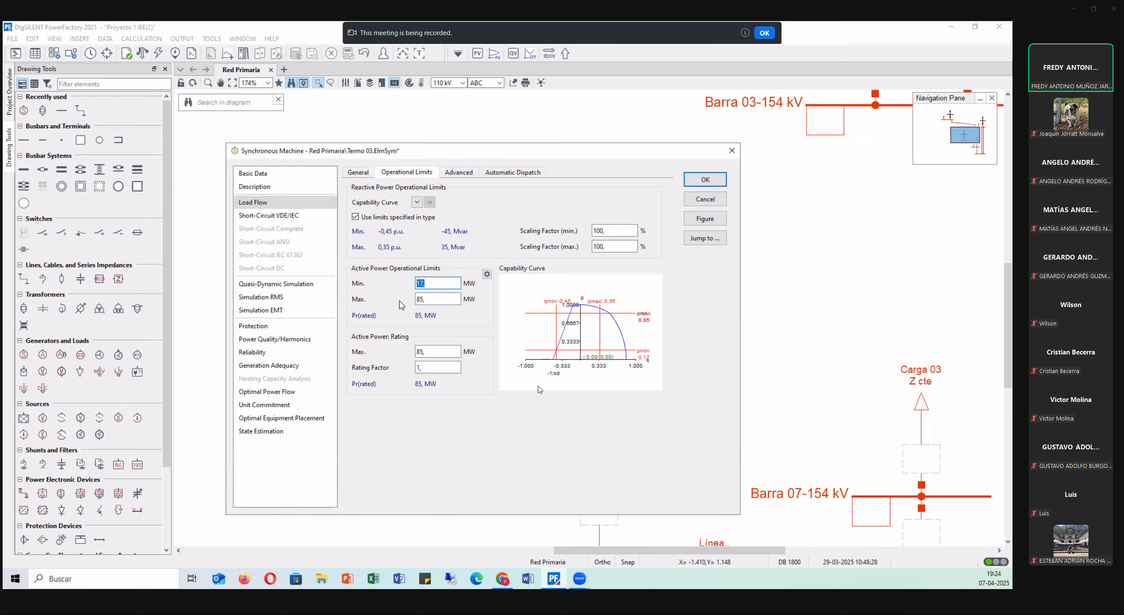
pyautogui.press('Tab')
# - Review Termo 03's load flow dispatch and basic data, and accept the generator settings
pyautogui.click(357, 173)
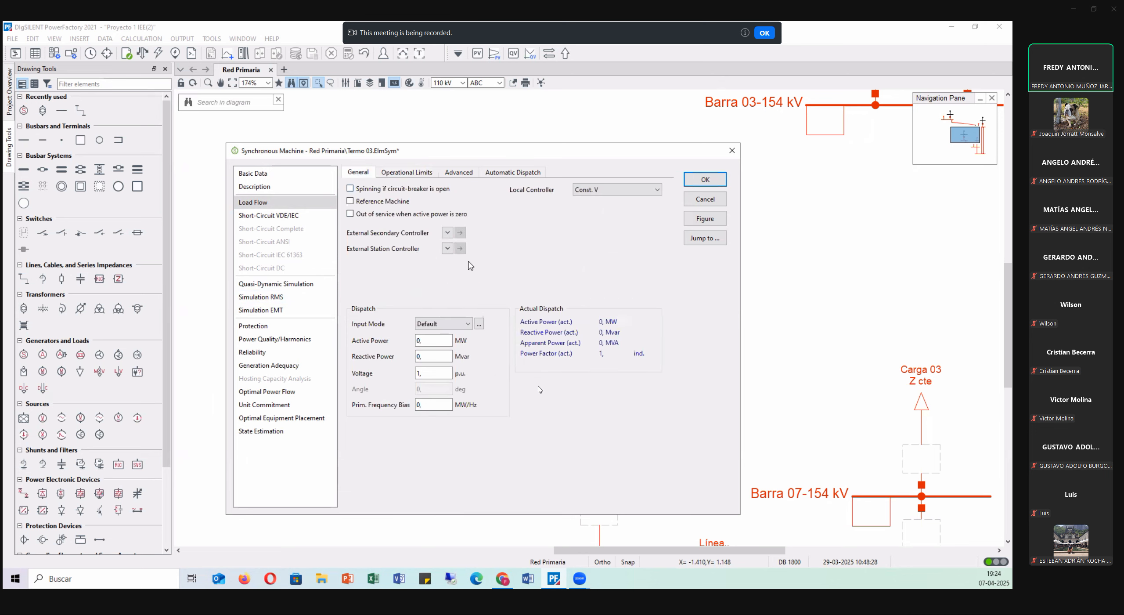
pyautogui.click(433, 342)
pyautogui.click(274, 174)
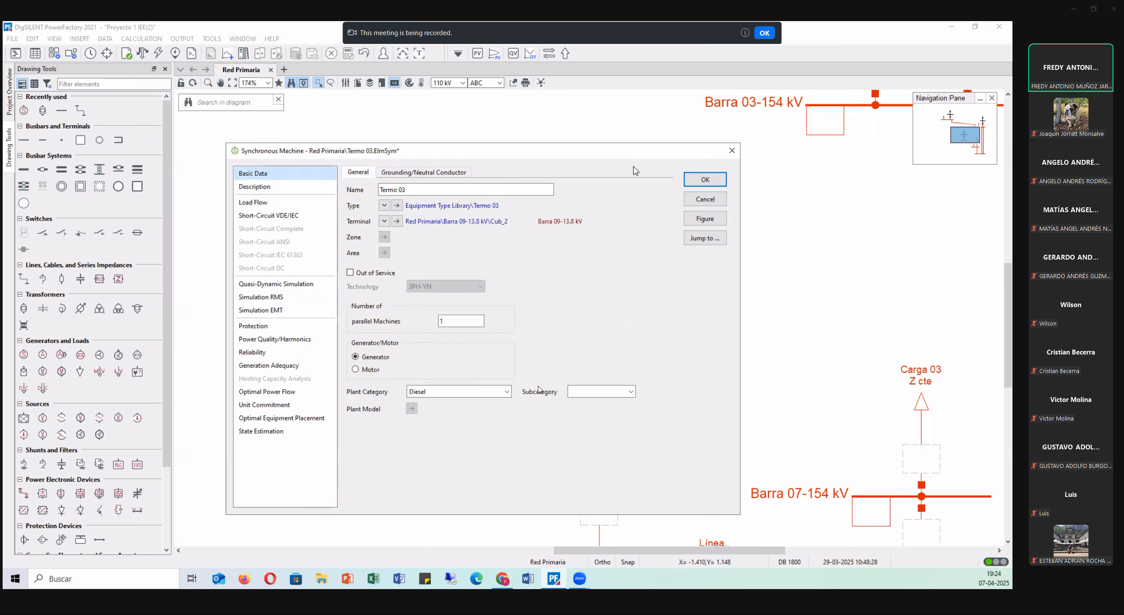
pyautogui.click(705, 180)
pyautogui.click(720, 238)
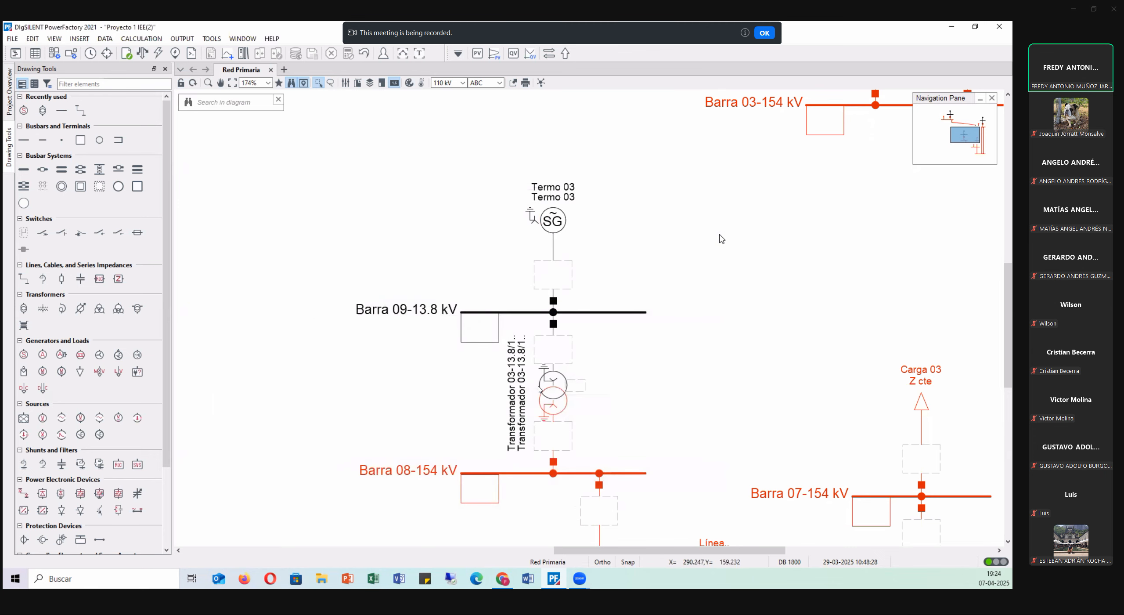
pyautogui.scroll(-4, 555, 278)
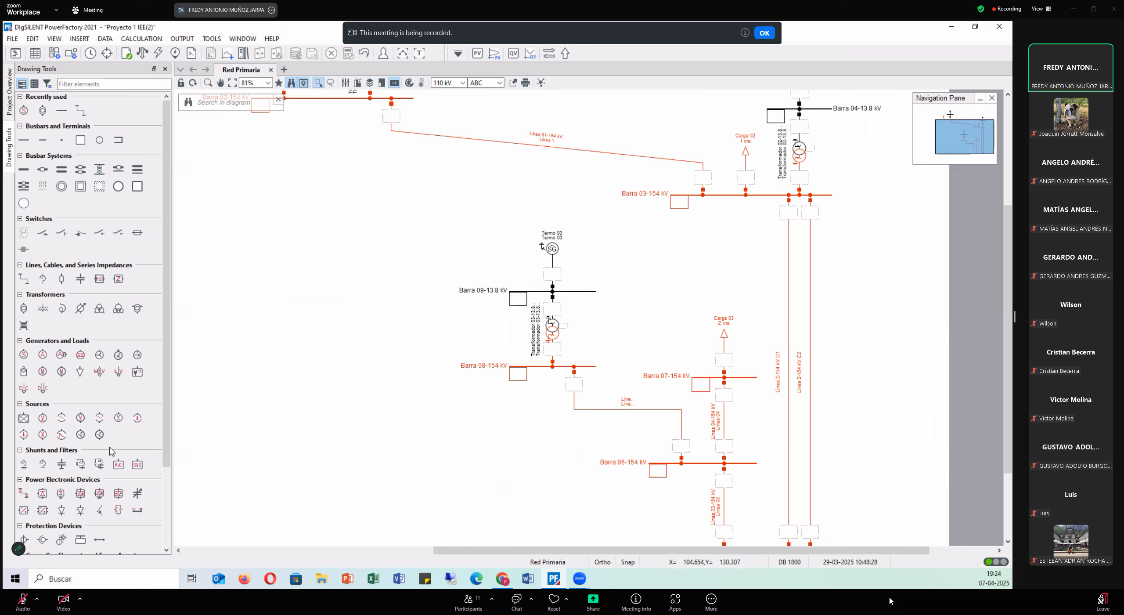
pyautogui.scroll(2, 547, 408)
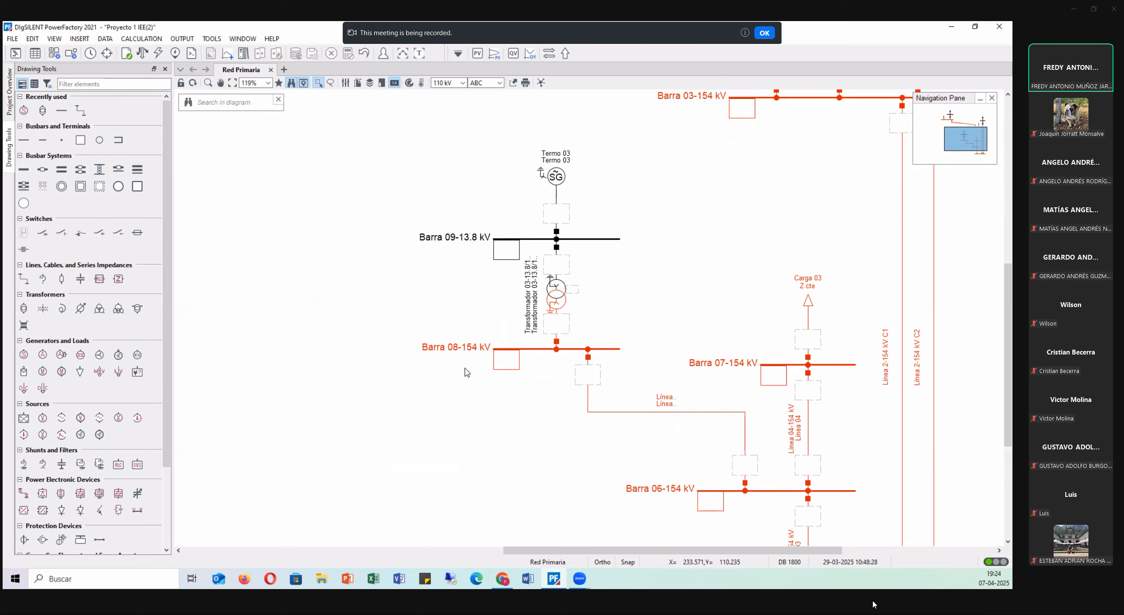
# - Place a new busbar below and to the left of Barra 08-154 kV, lengthen it rightward, and shift it slightly left
pyautogui.scroll(-1, 466, 373)
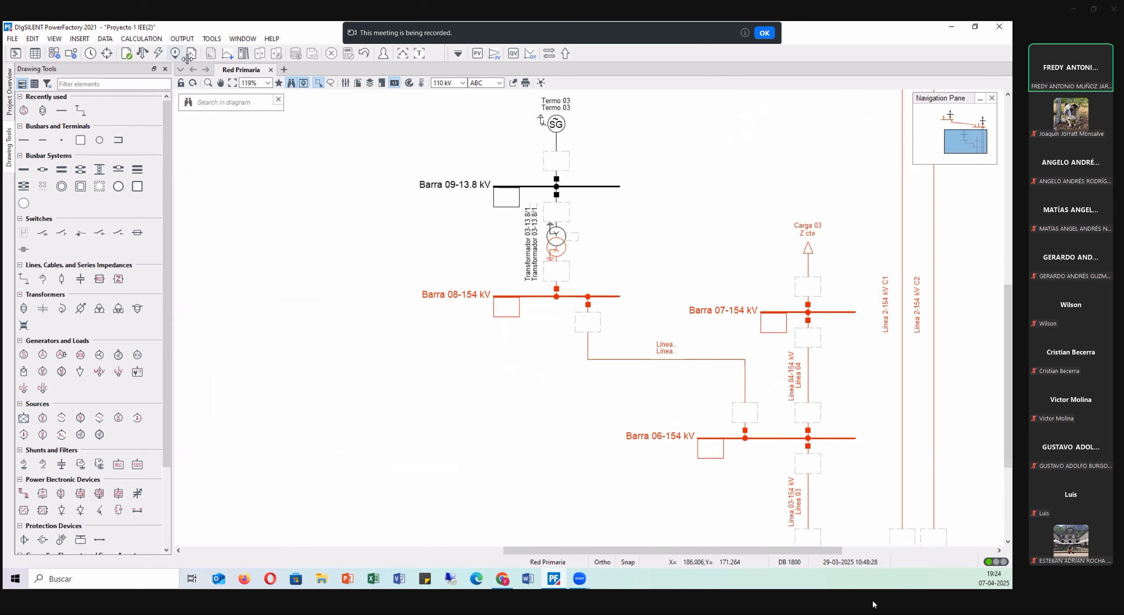
pyautogui.click(24, 140)
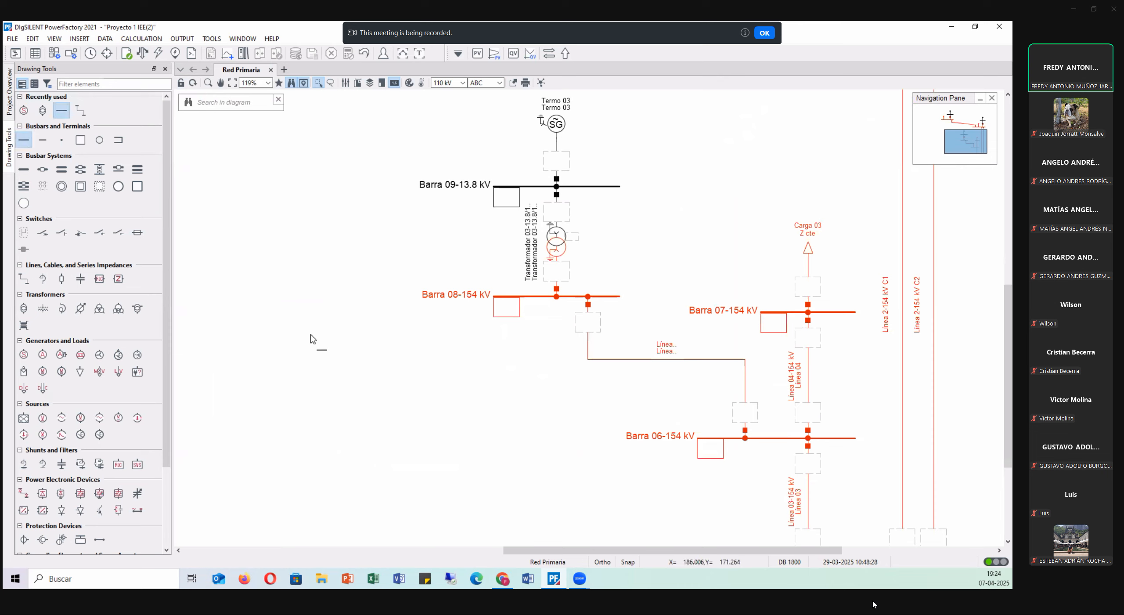
pyautogui.click(338, 470)
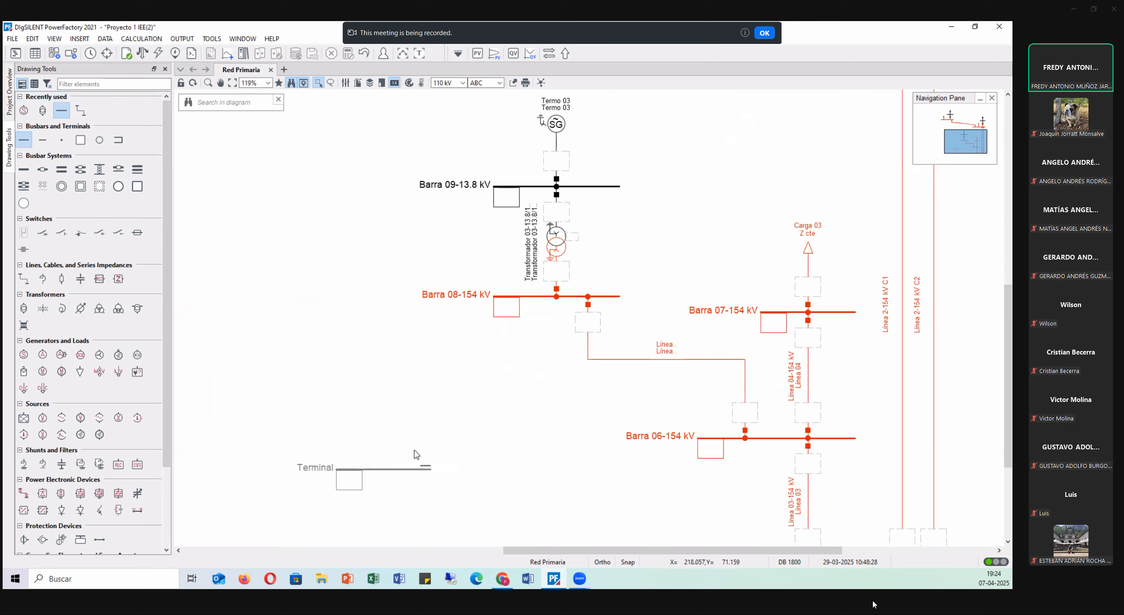
pyautogui.press('Escape')
pyautogui.click(428, 469)
pyautogui.moveTo(463, 472); pyautogui.dragTo(477, 471)
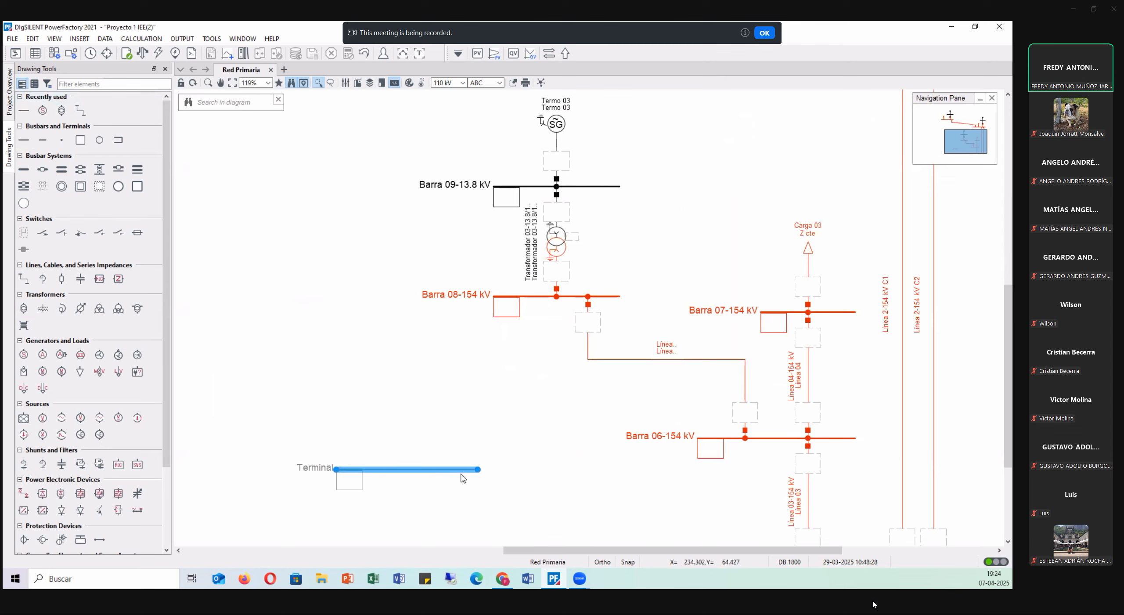
pyautogui.scroll(-1, 408, 443)
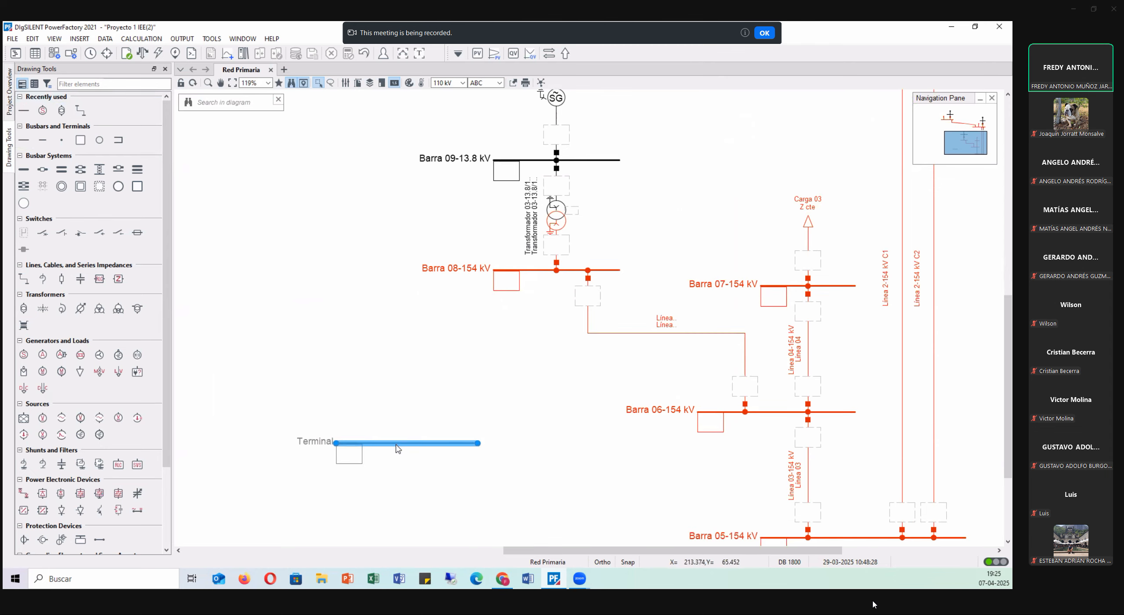
pyautogui.moveTo(398, 448); pyautogui.dragTo(383, 448)
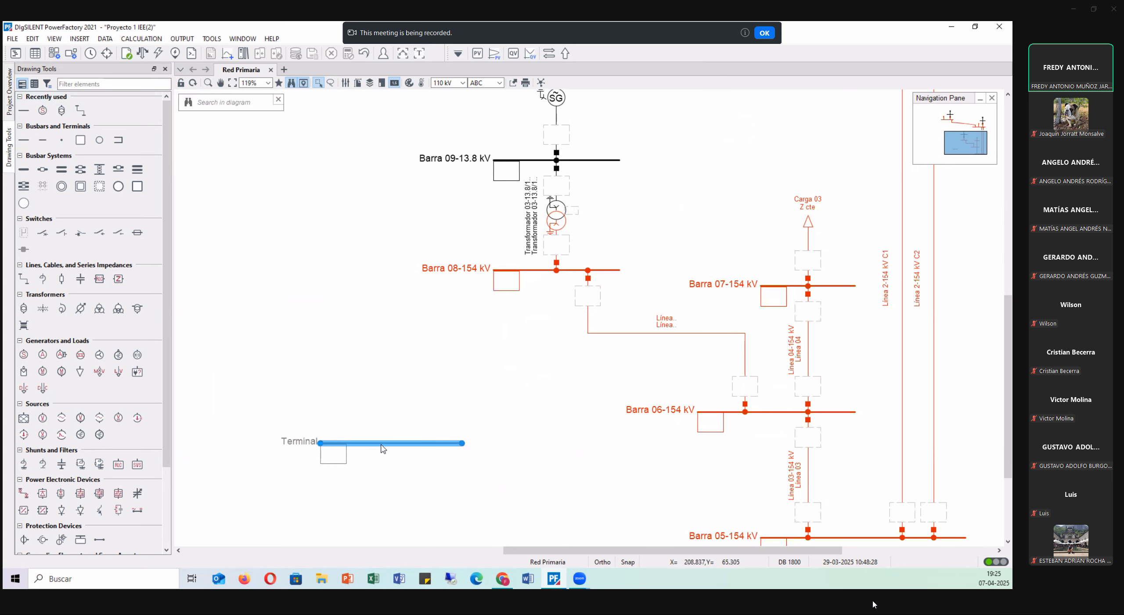
# - Name the new busbar Barra 10-154 kV and set its nominal line-line voltage to 154 kV
pyautogui.doubleClick(383, 447)
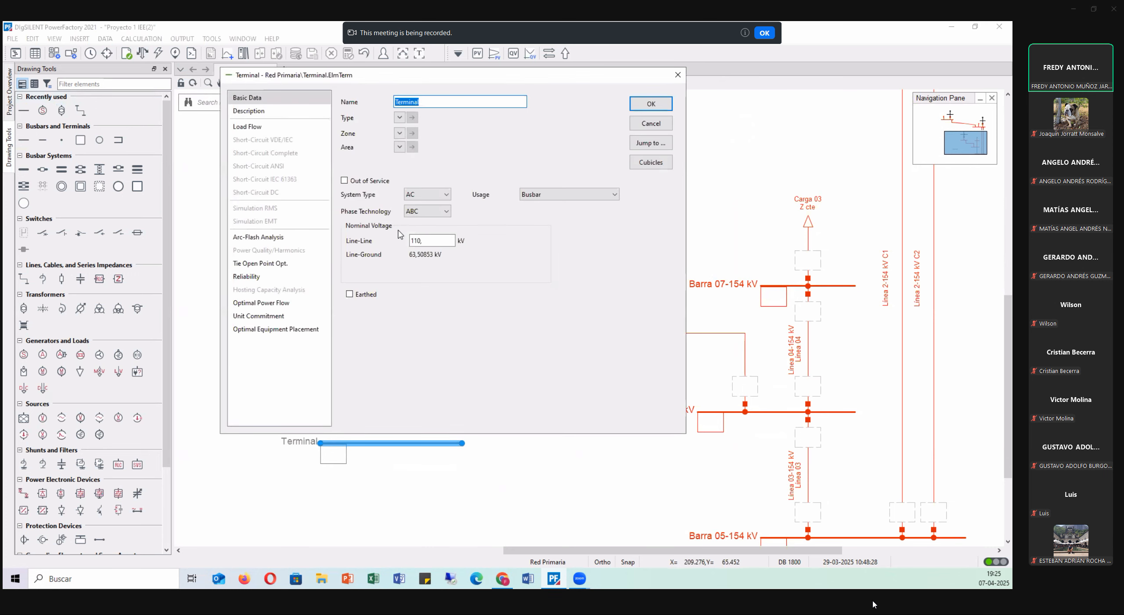
pyautogui.write('Barra 10-154 kV')
pyautogui.doubleClick(436, 240)
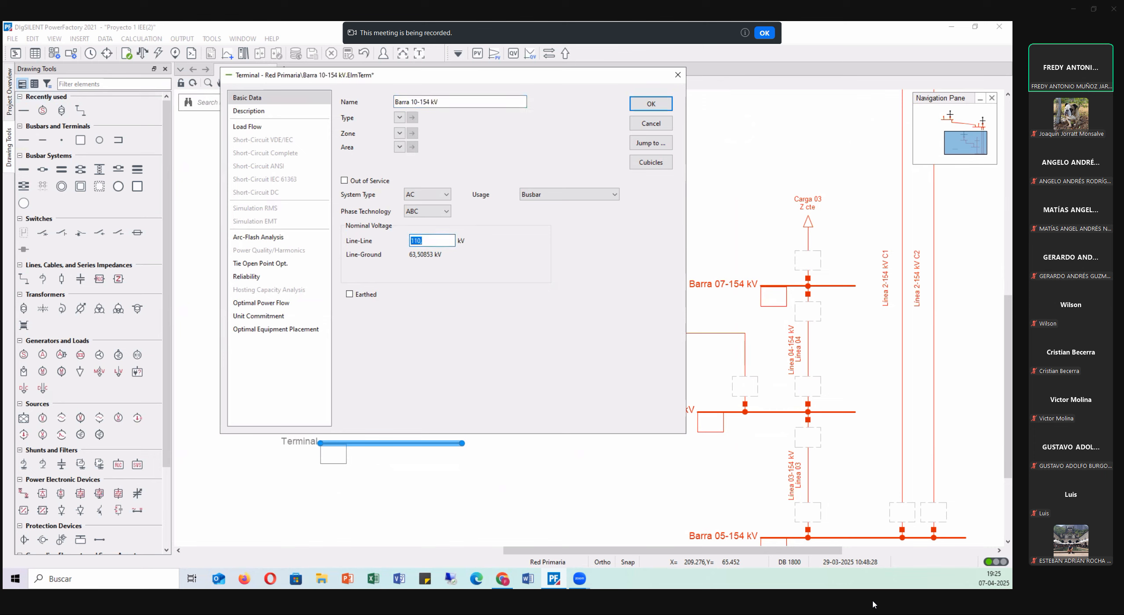
pyautogui.write('154')
pyautogui.click(667, 102)
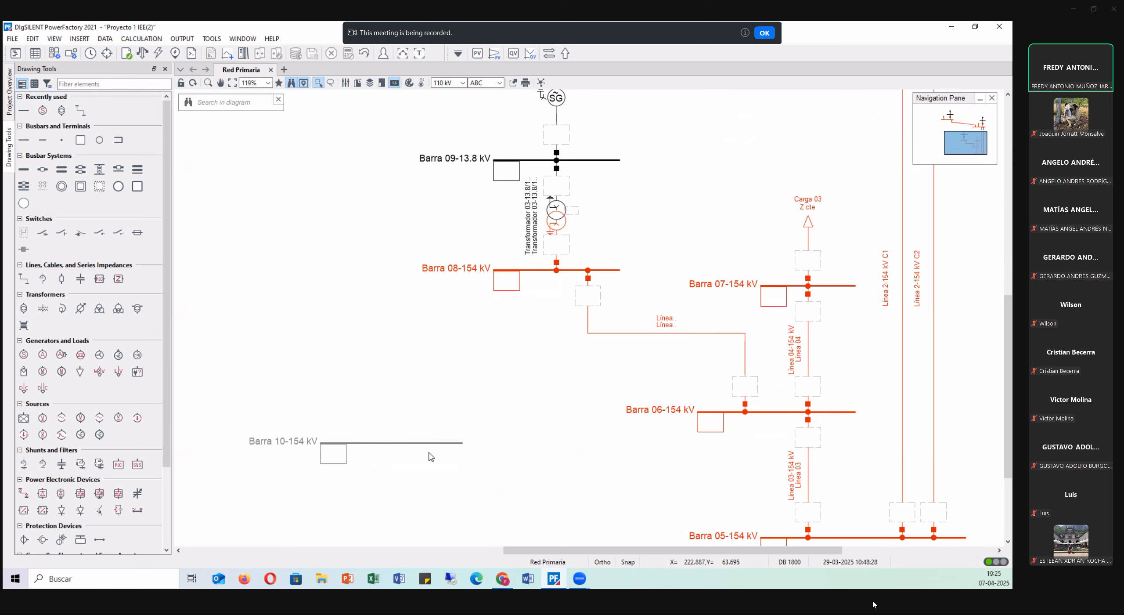
# - Move Barra 10-154 kV farther left in the diagram to leave more space from Barra 08-154 kV
pyautogui.moveTo(417, 443); pyautogui.dragTo(351, 435)
pyautogui.scroll(3, 354, 397)
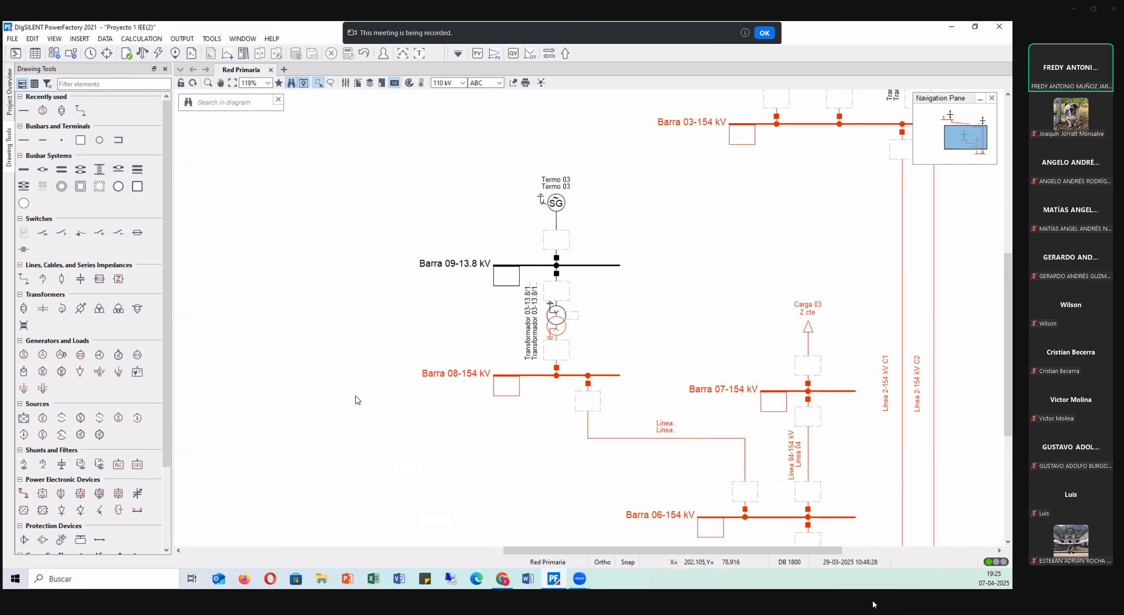
pyautogui.scroll(-2, 364, 393)
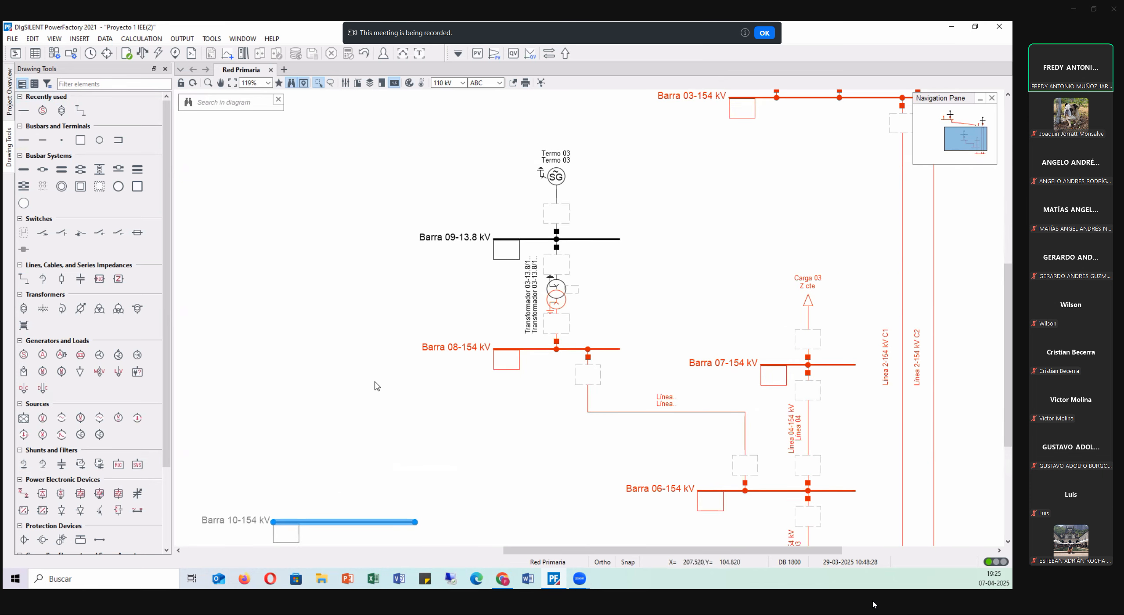
pyautogui.scroll(-4, 377, 385)
pyautogui.moveTo(402, 465); pyautogui.dragTo(368, 461)
pyautogui.scroll(2, 407, 440)
pyautogui.scroll(1, 422, 454)
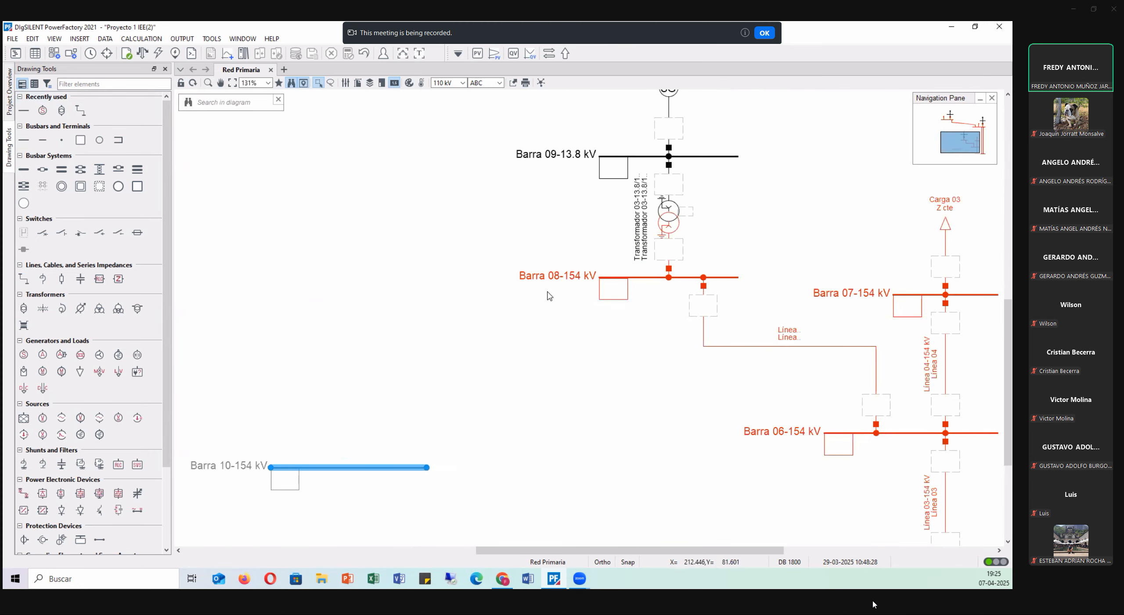
# - Draw a line between Barra 08-154 kV and Barra 10-154 kV with the existing line routing, and delete it
pyautogui.click(80, 111)
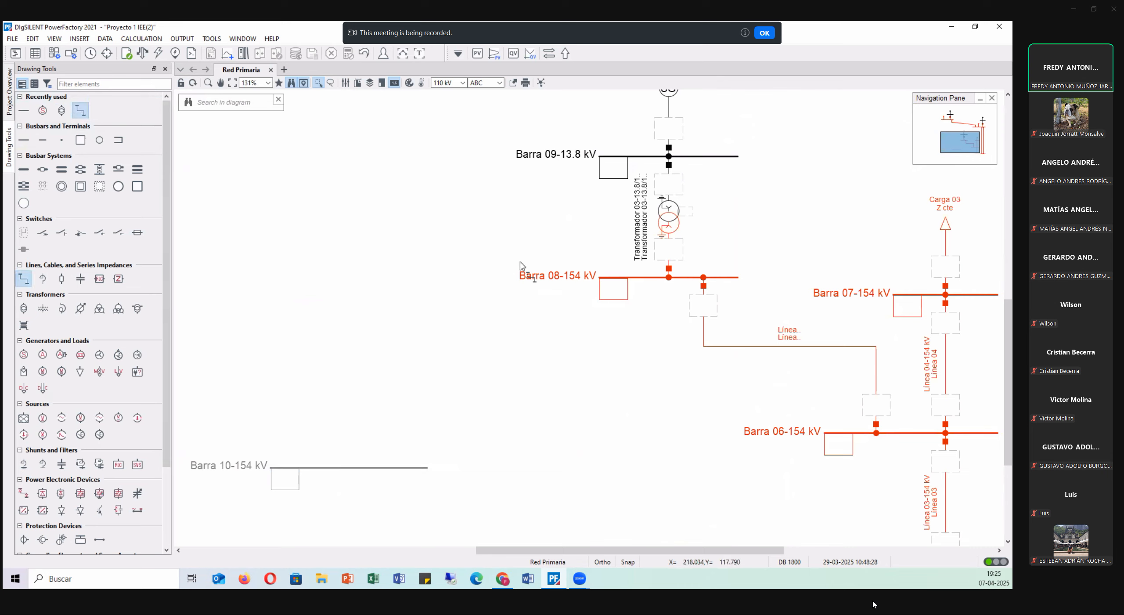
pyautogui.click(634, 278)
pyautogui.click(634, 328)
pyautogui.click(409, 433)
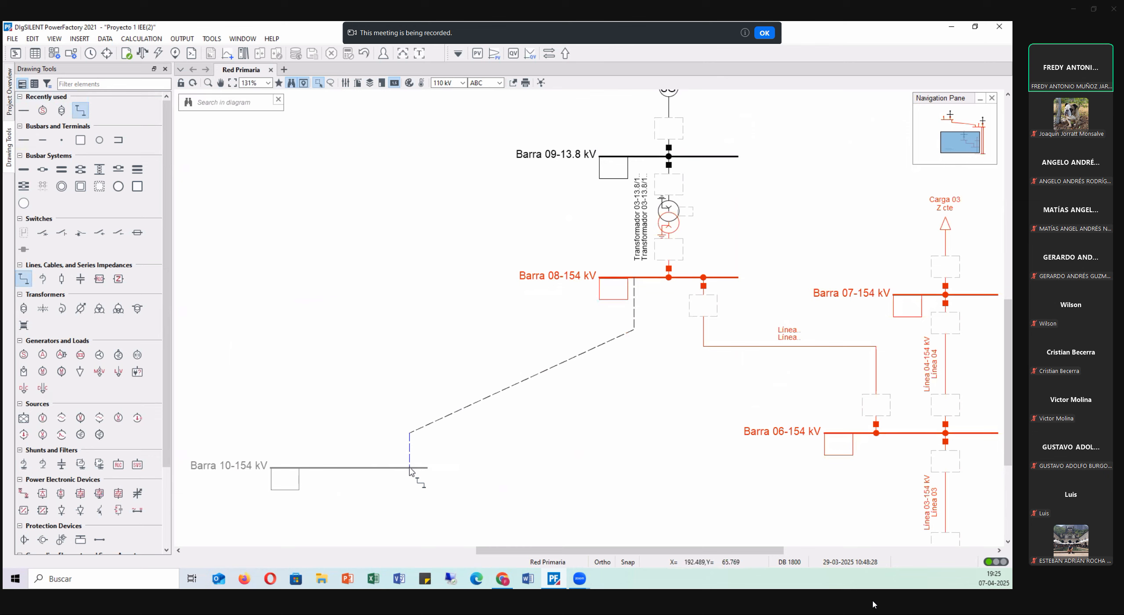
pyautogui.click(410, 467)
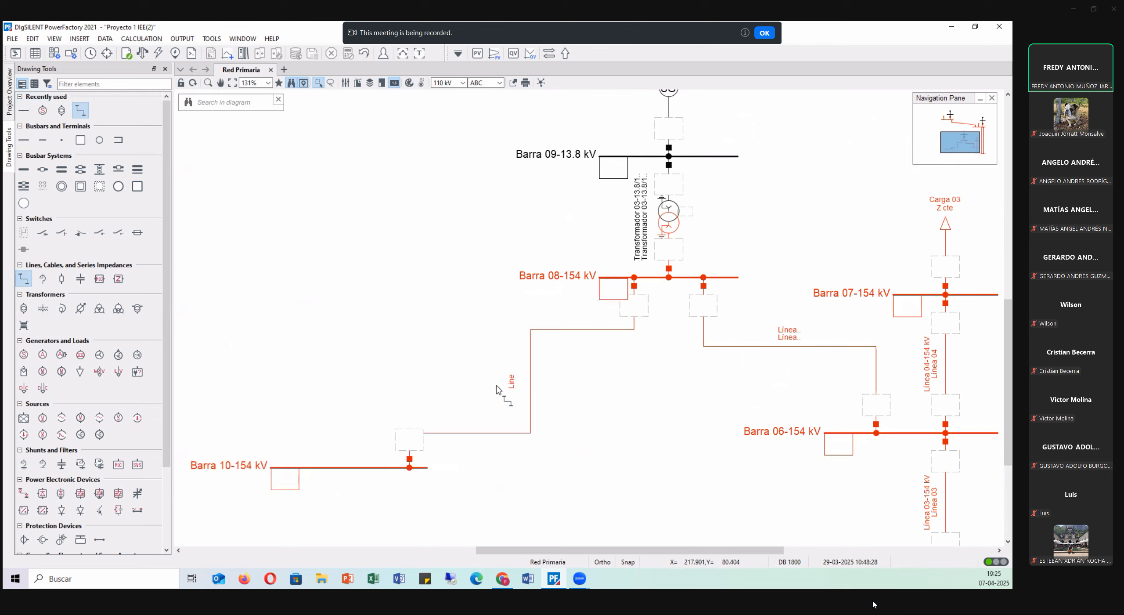
pyautogui.press('Escape')
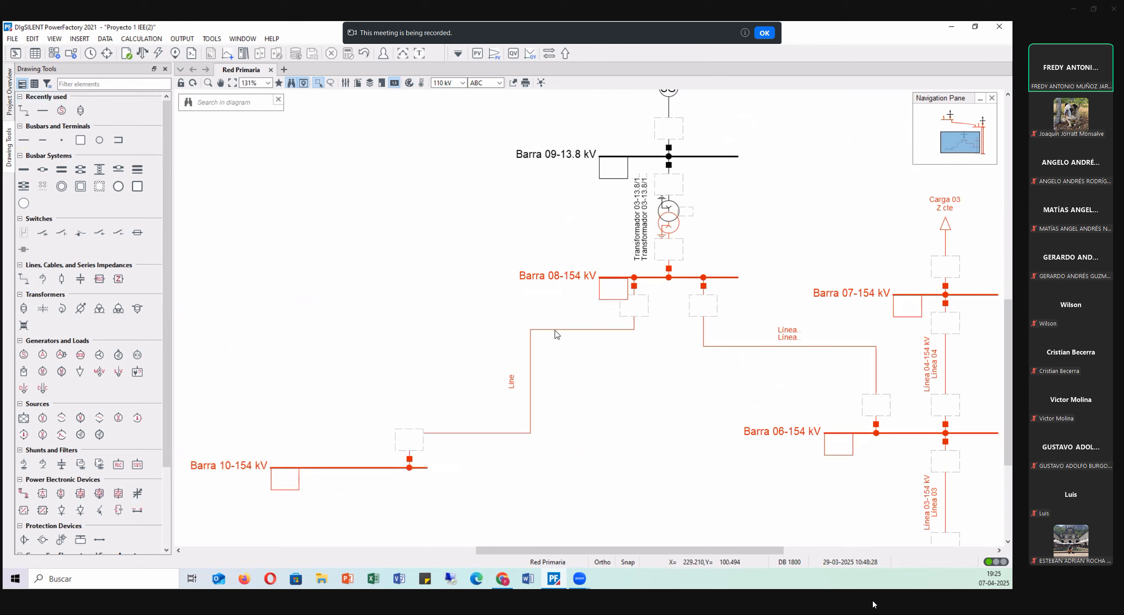
pyautogui.click(554, 329)
pyautogui.press('Delete')
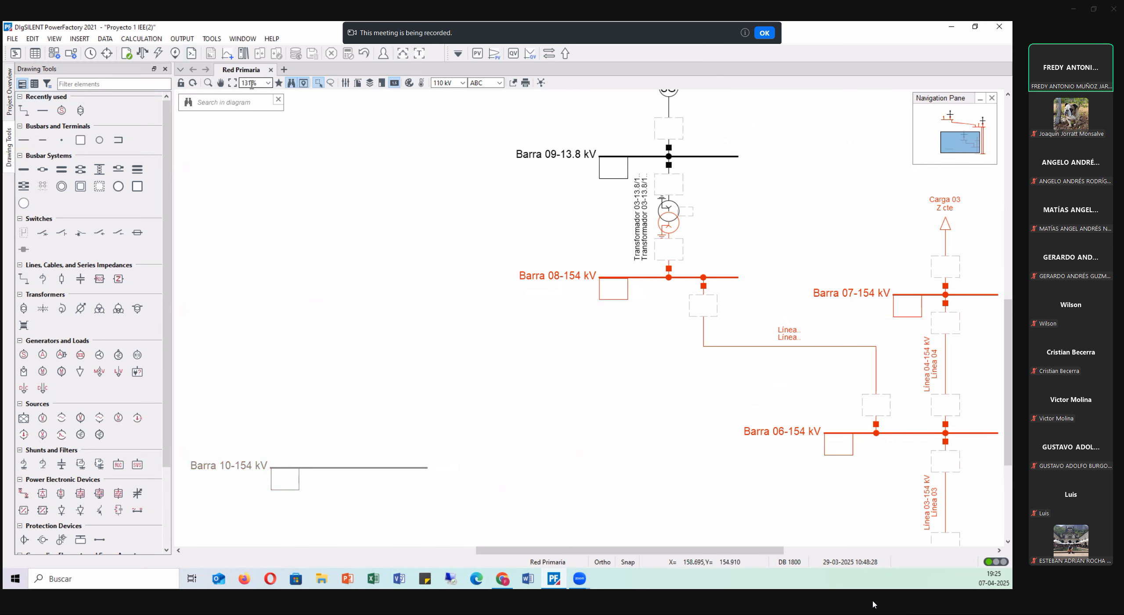
# - Set the line routing of the Red Primaria schematic diagram to non-orthogonal
pyautogui.click(346, 82)
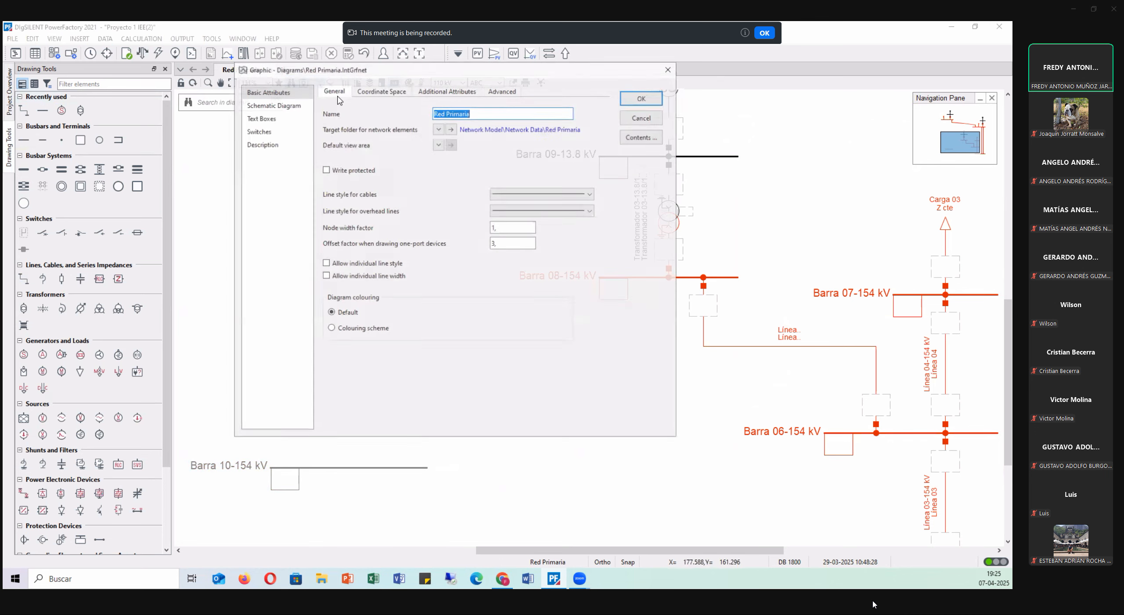
pyautogui.click(274, 106)
pyautogui.click(446, 136)
pyautogui.click(442, 146)
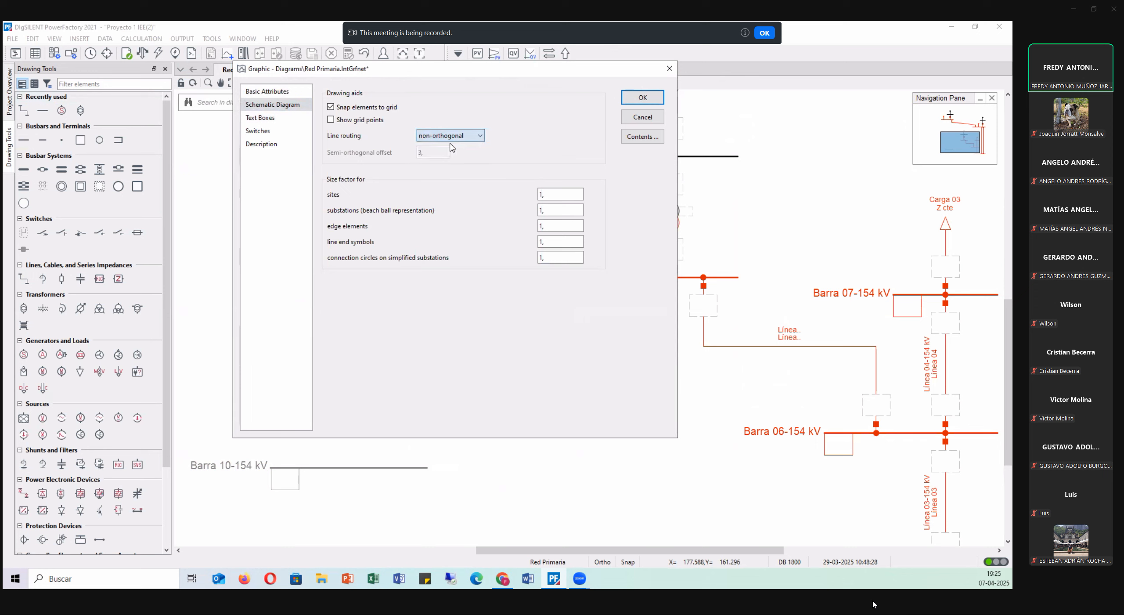
pyautogui.click(642, 97)
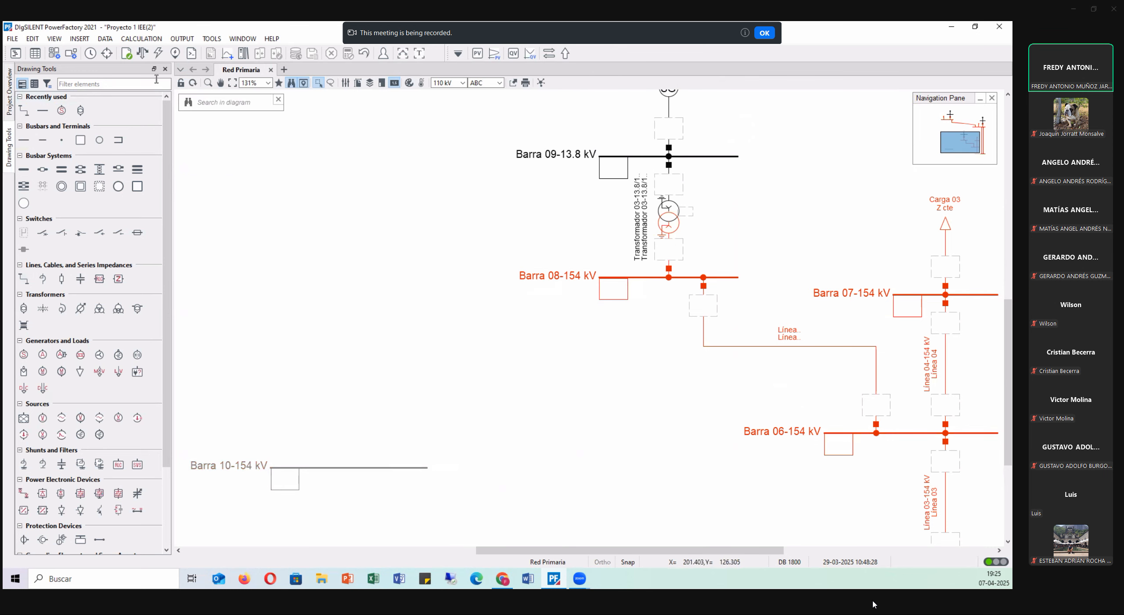
# - Connect Barra 08-154 kV to Barra 10-154 kV with a line that has short vertical ends and a diagonal middle section
pyautogui.click(23, 110)
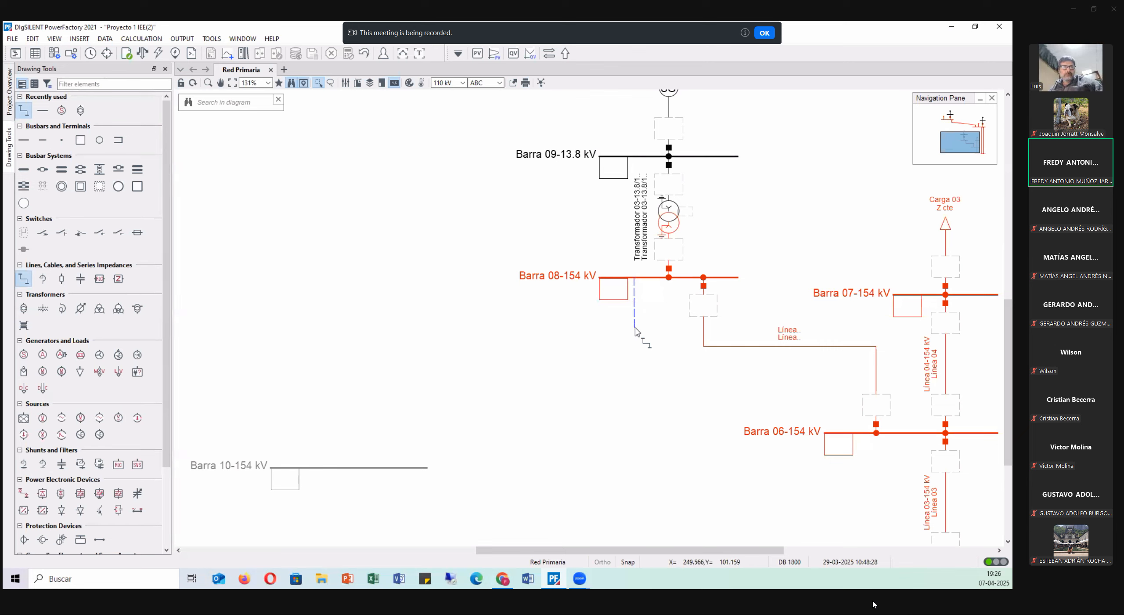
pyautogui.press('Escape')
pyautogui.click(392, 415)
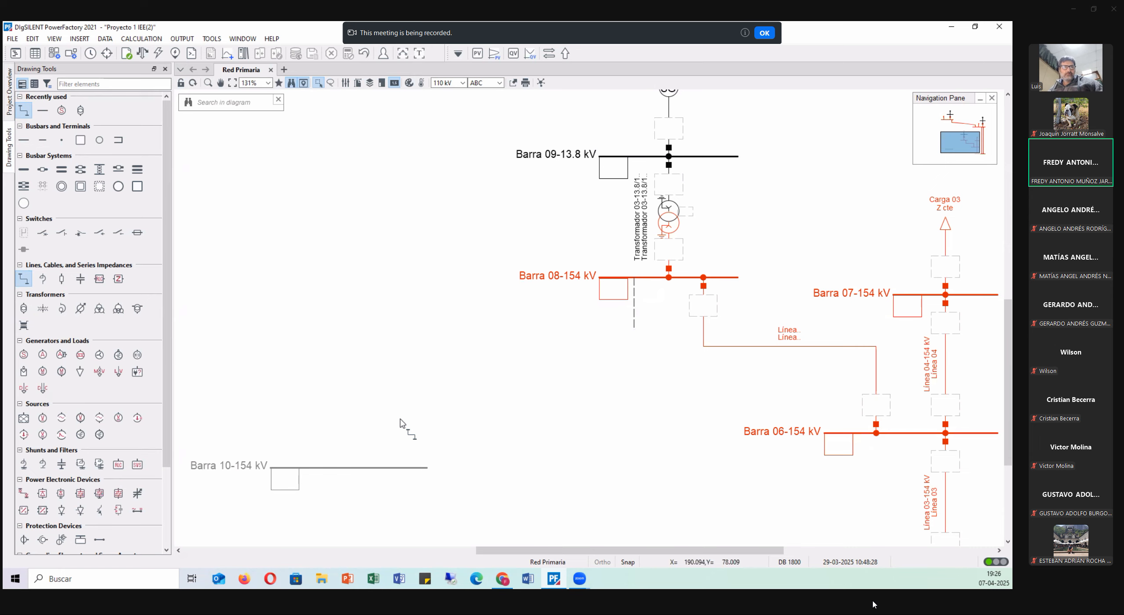
pyautogui.click(392, 467)
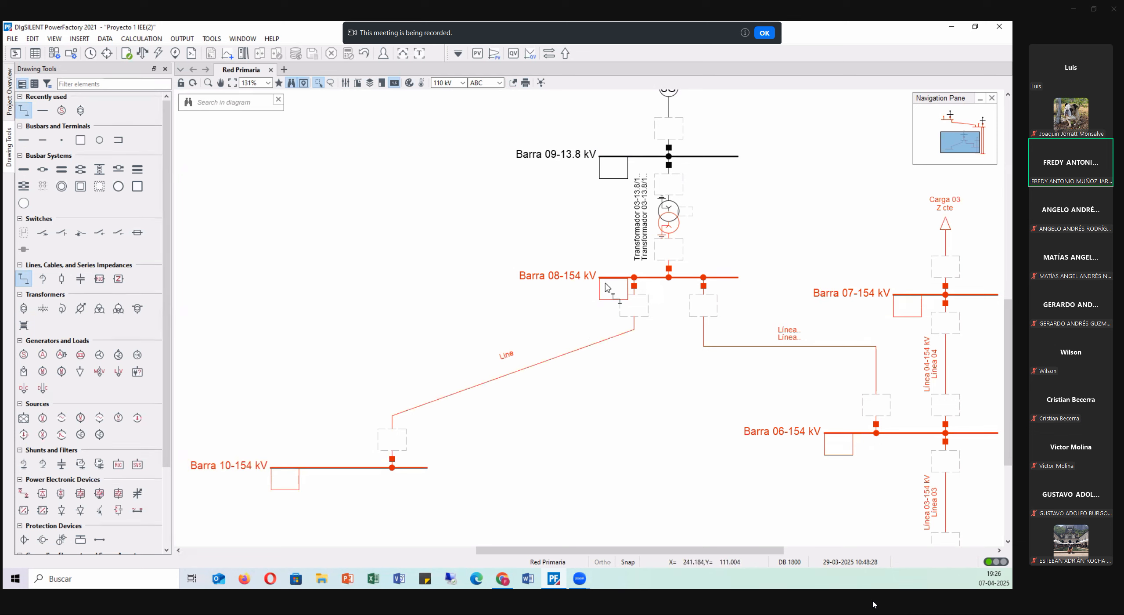
pyautogui.press('Escape')
# - Lengthen the Barra 08-154 kV busbar slightly at both its left and right ends
pyautogui.moveTo(611, 279); pyautogui.dragTo(588, 281)
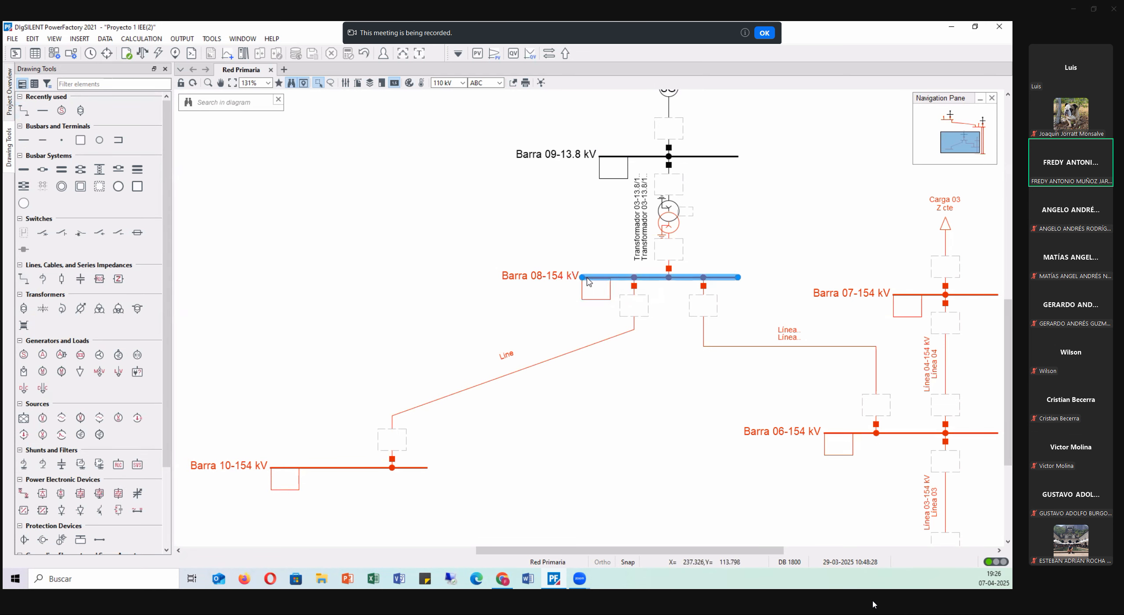
pyautogui.click(798, 244)
pyautogui.click(733, 284)
pyautogui.moveTo(738, 278); pyautogui.dragTo(756, 277)
pyautogui.click(759, 247)
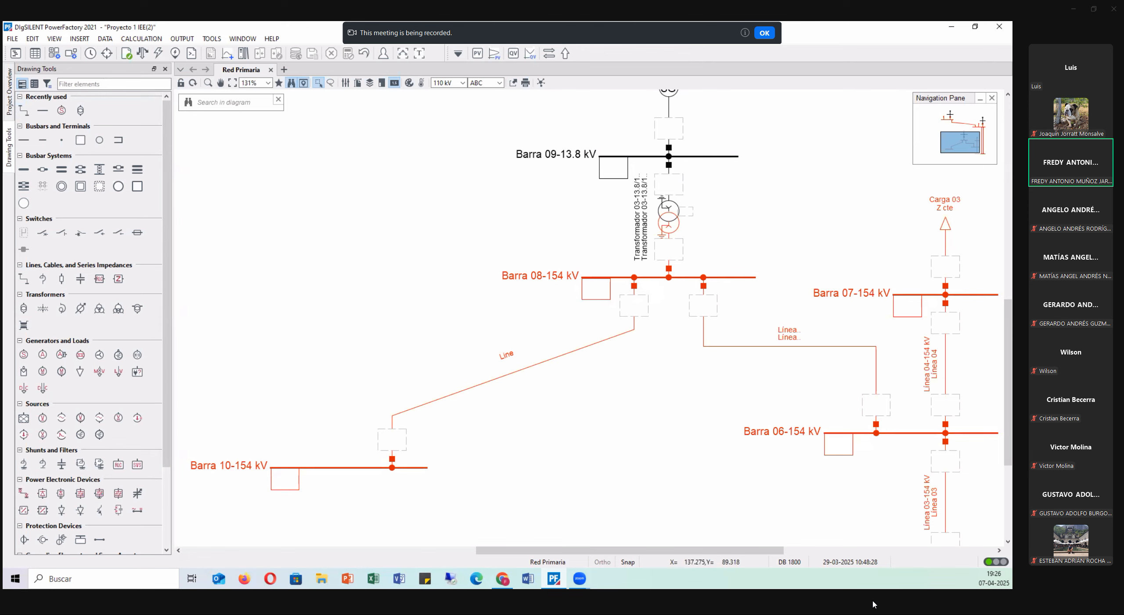
# - Name the line between Barra 08 and Barra 10 Línea 06-154 kV and set its length to 40 km
pyautogui.doubleClick(478, 389)
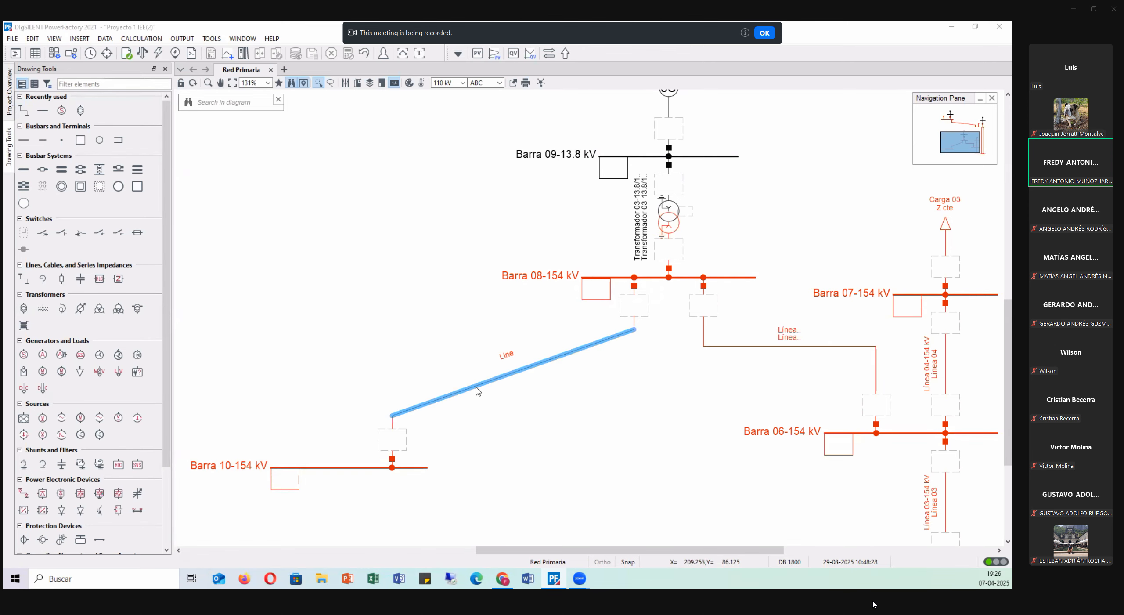
pyautogui.write('Líne')
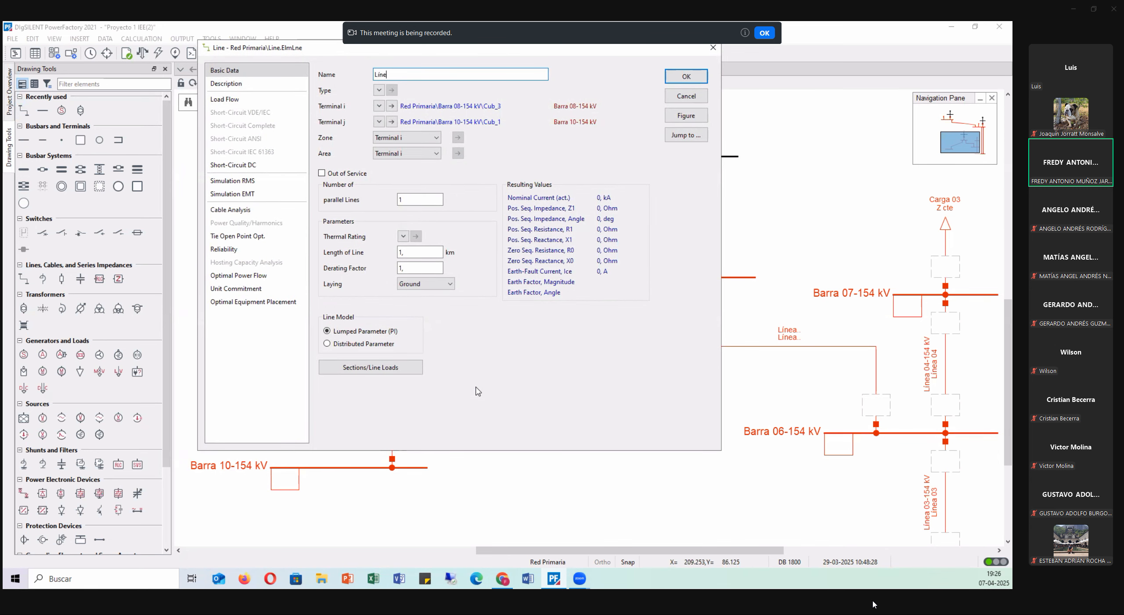
pyautogui.write('a 06-165')
pyautogui.write('54 kV')
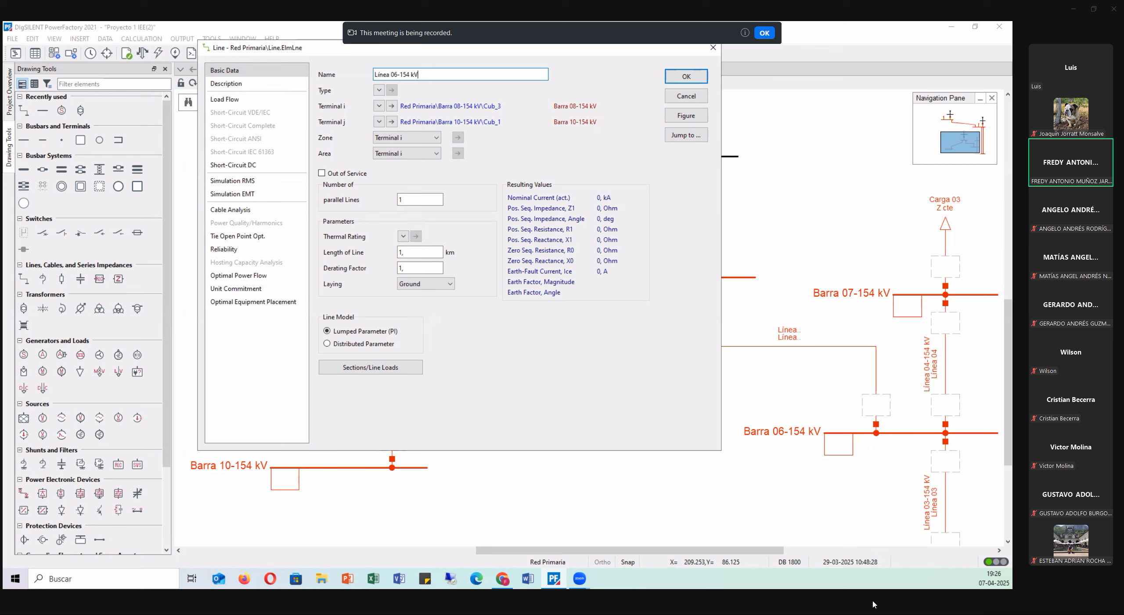
pyautogui.doubleClick(434, 253)
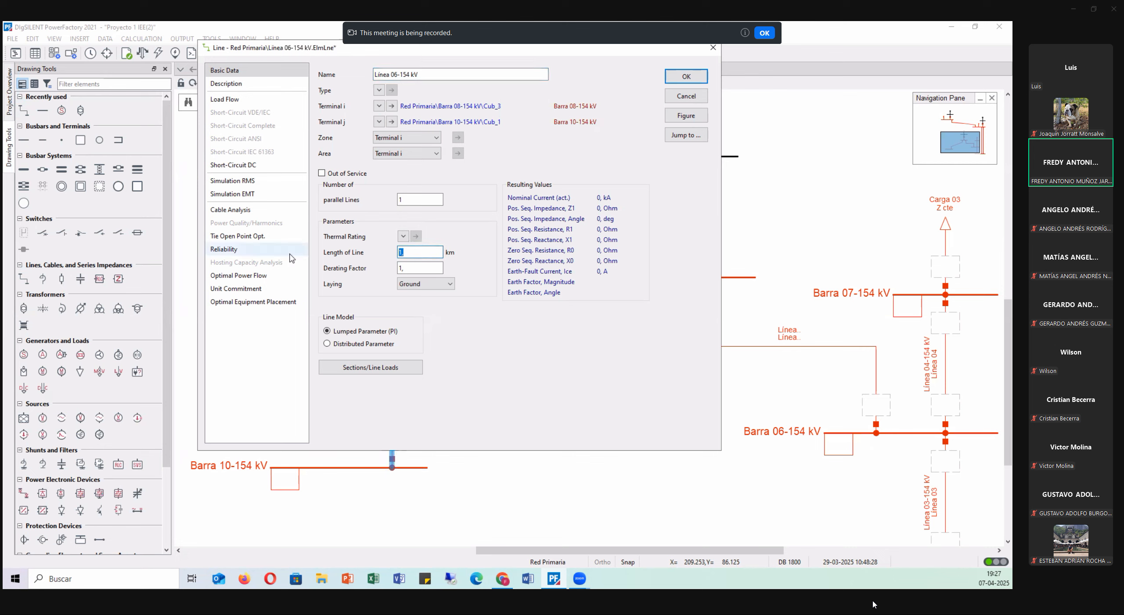
pyautogui.write('40')
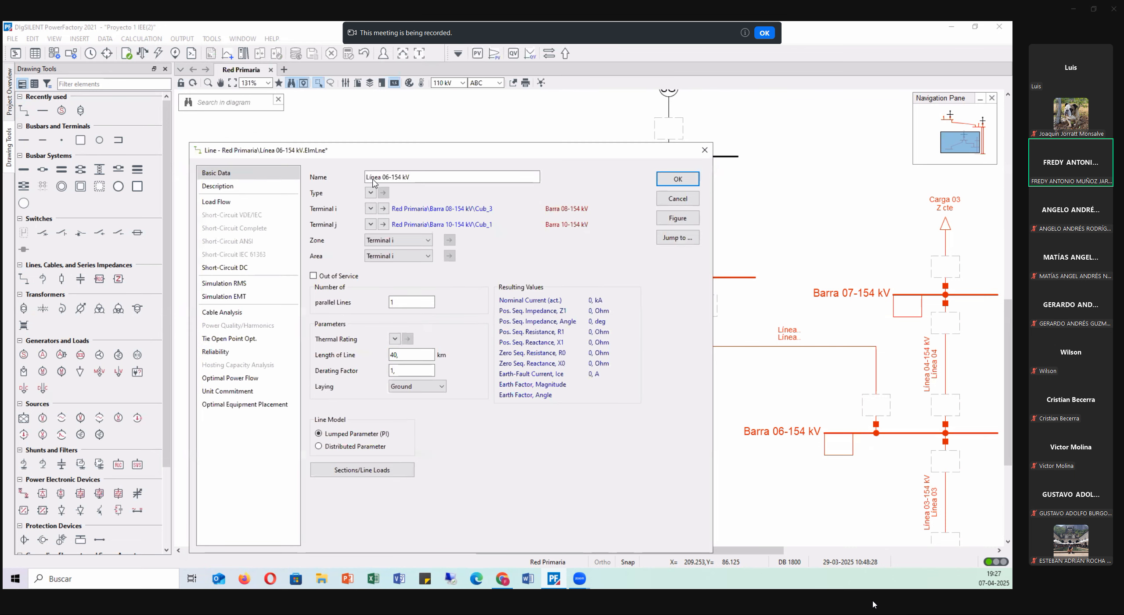
# - Assign the existing line type Línea 03 from the project's Equipment Type Library to Línea 06-154 kV
pyautogui.click(370, 192)
pyautogui.moveTo(394, 226)
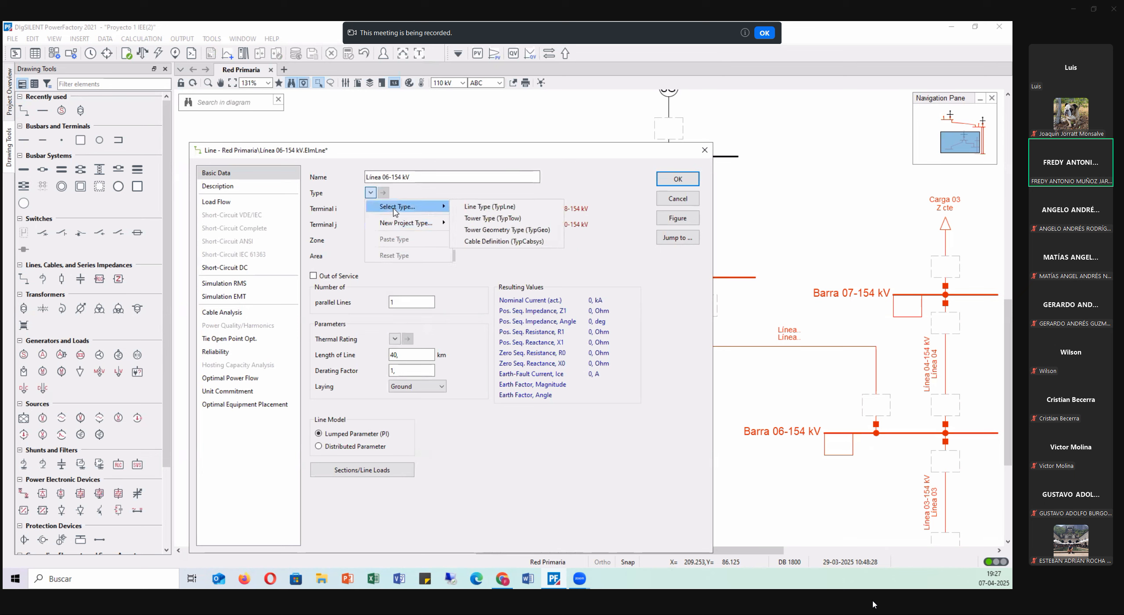
pyautogui.click(478, 208)
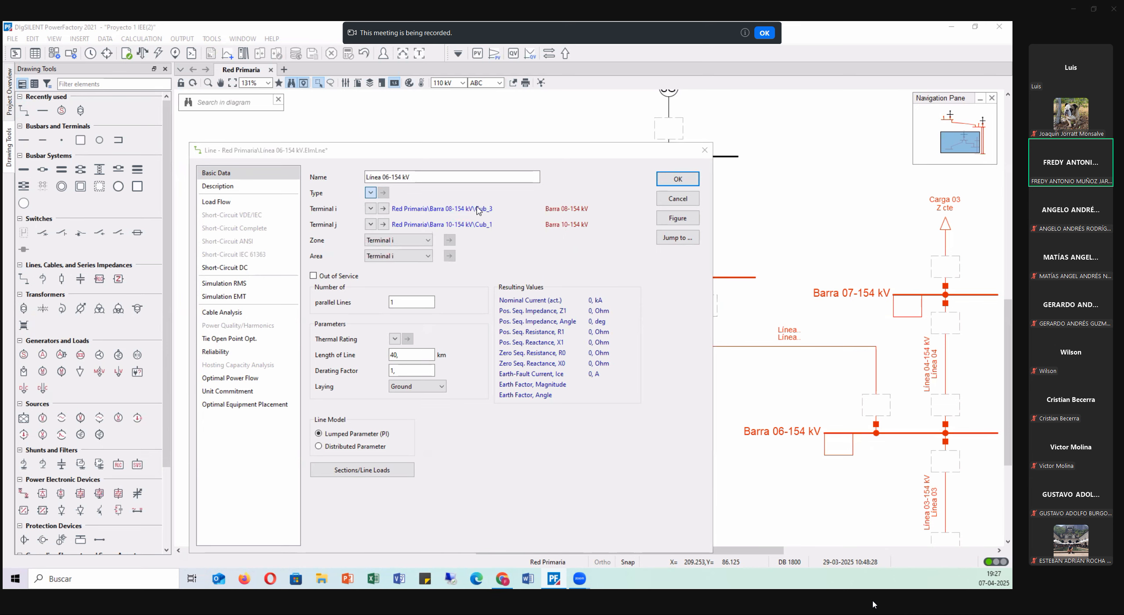
pyautogui.moveTo(251, 228); pyautogui.dragTo(704, 256)
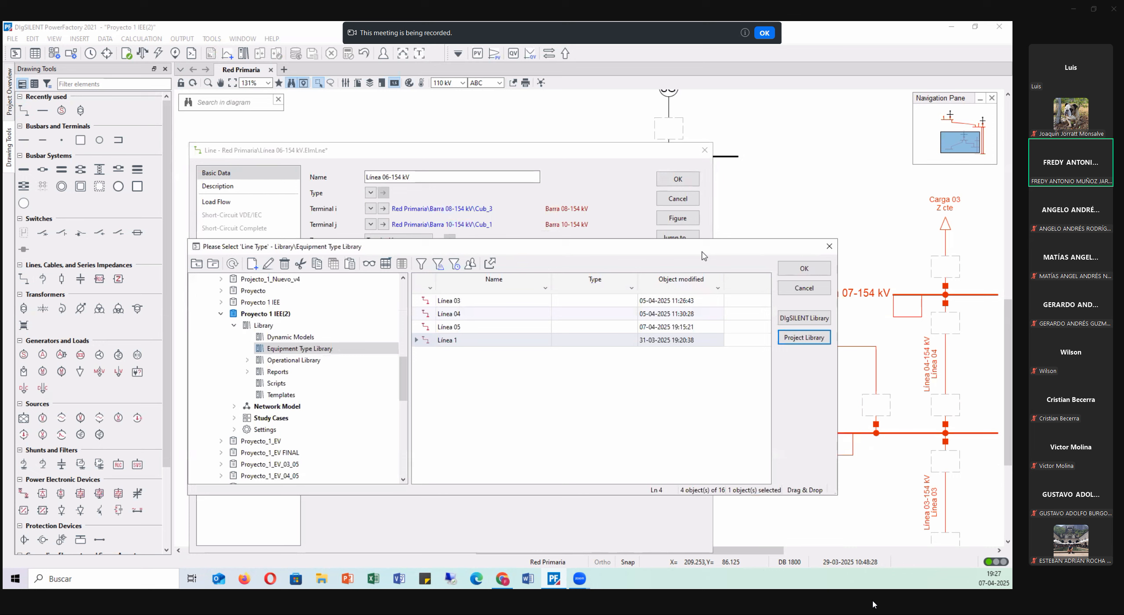
pyautogui.click(425, 301)
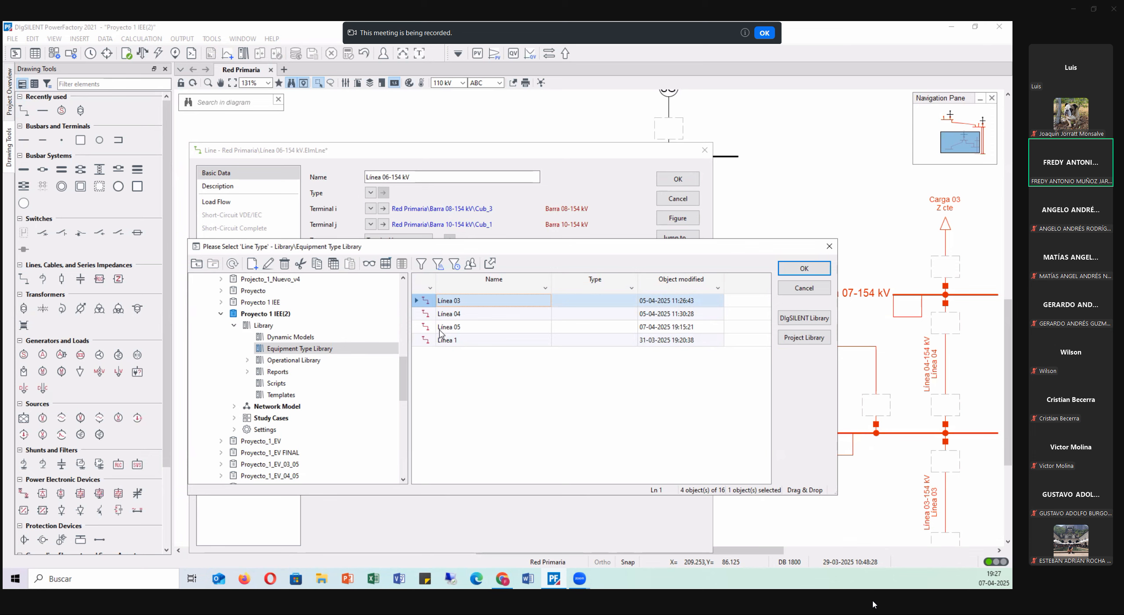
pyautogui.click(814, 270)
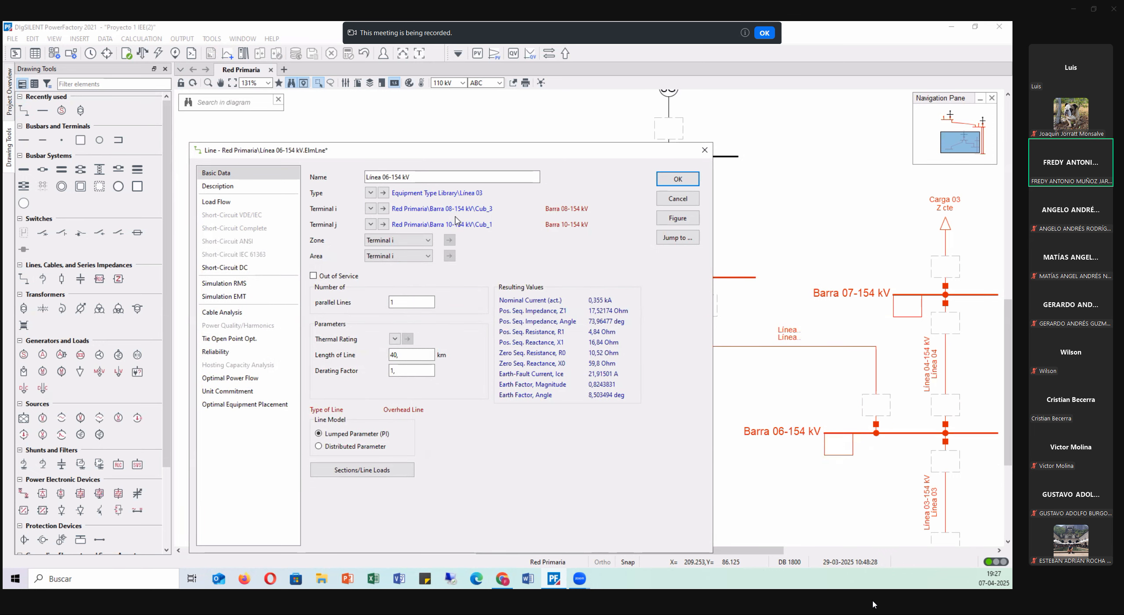
# - Check the parameters of line type Línea 03 and the line length, and accept the data of Línea 06-154 kV
pyautogui.click(384, 195)
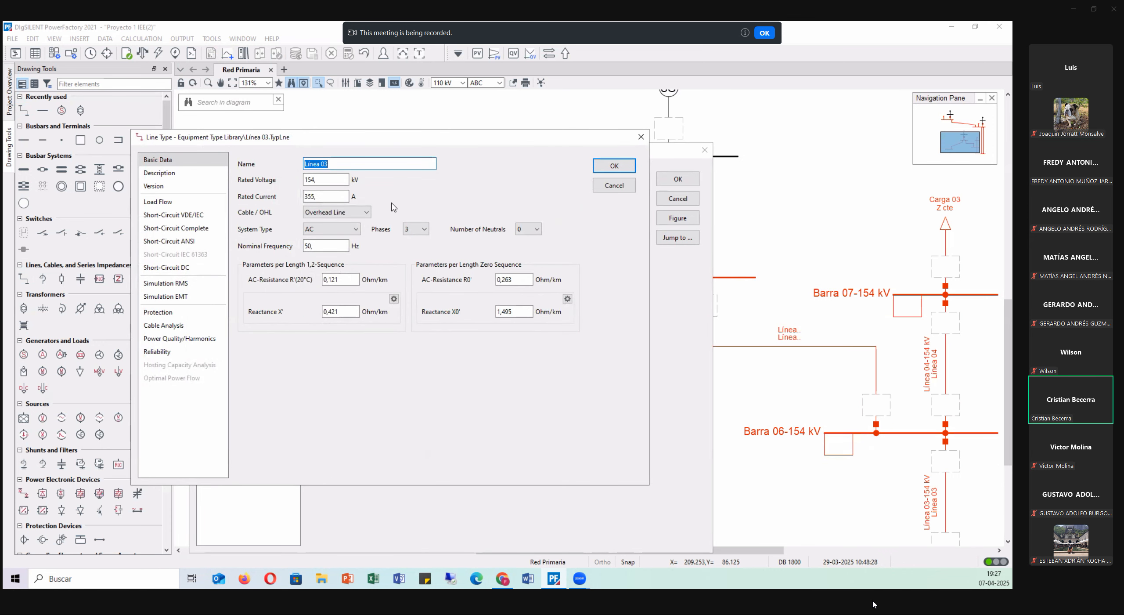
pyautogui.moveTo(457, 144); pyautogui.dragTo(529, 257)
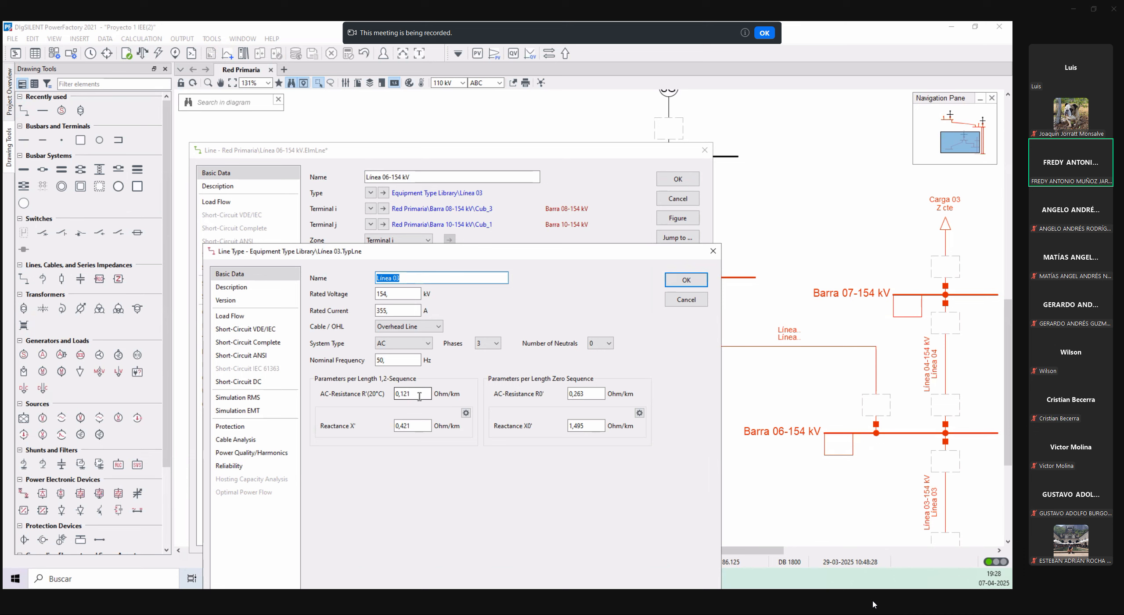
pyautogui.click(670, 285)
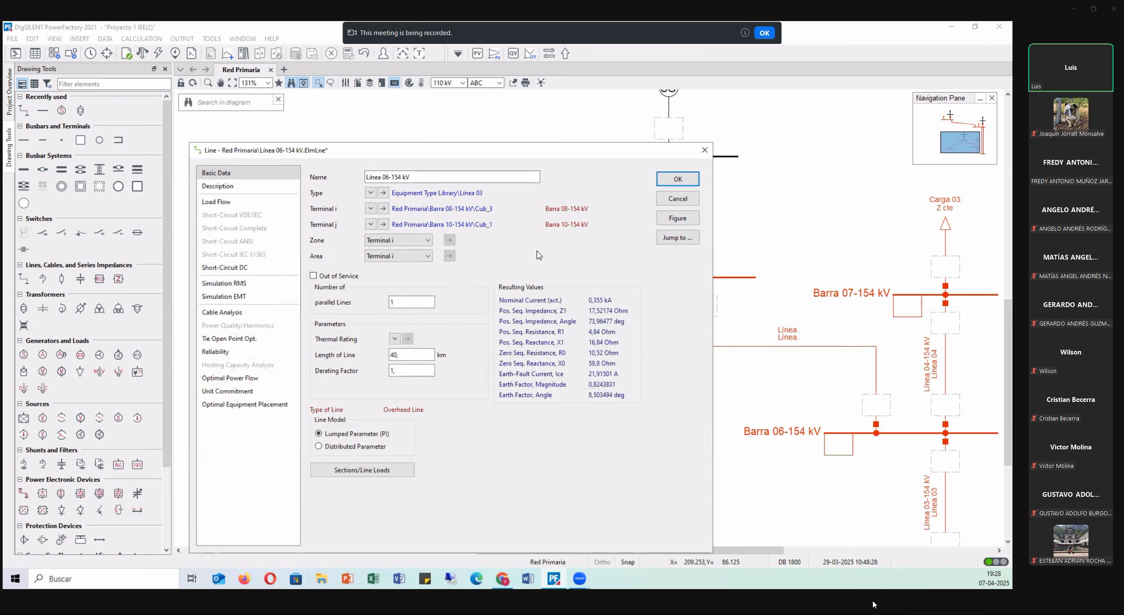
pyautogui.doubleClick(424, 354)
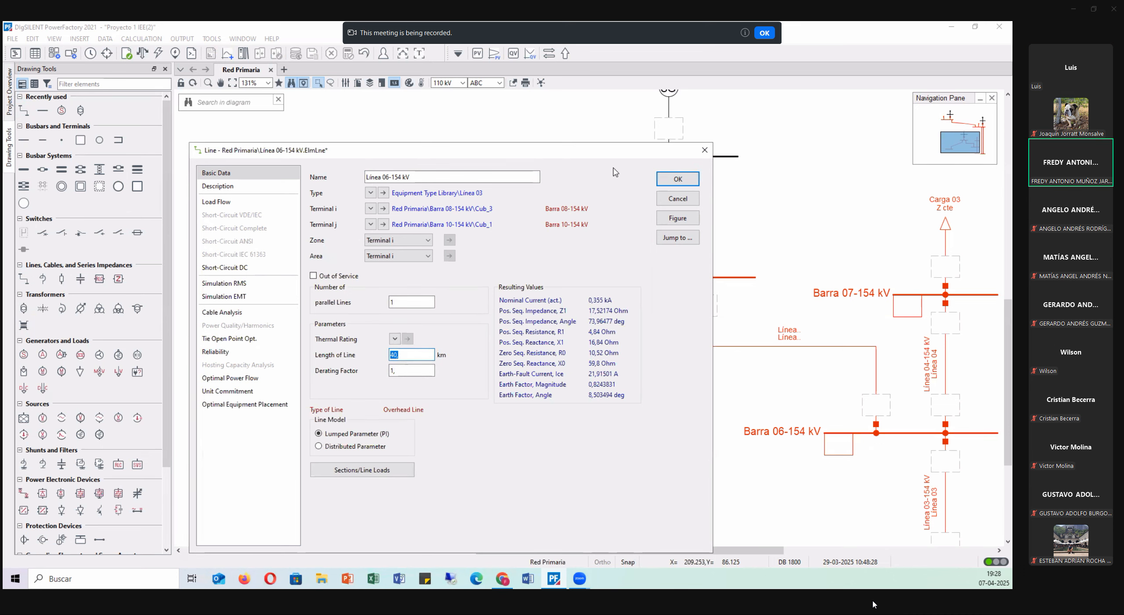
pyautogui.click(678, 179)
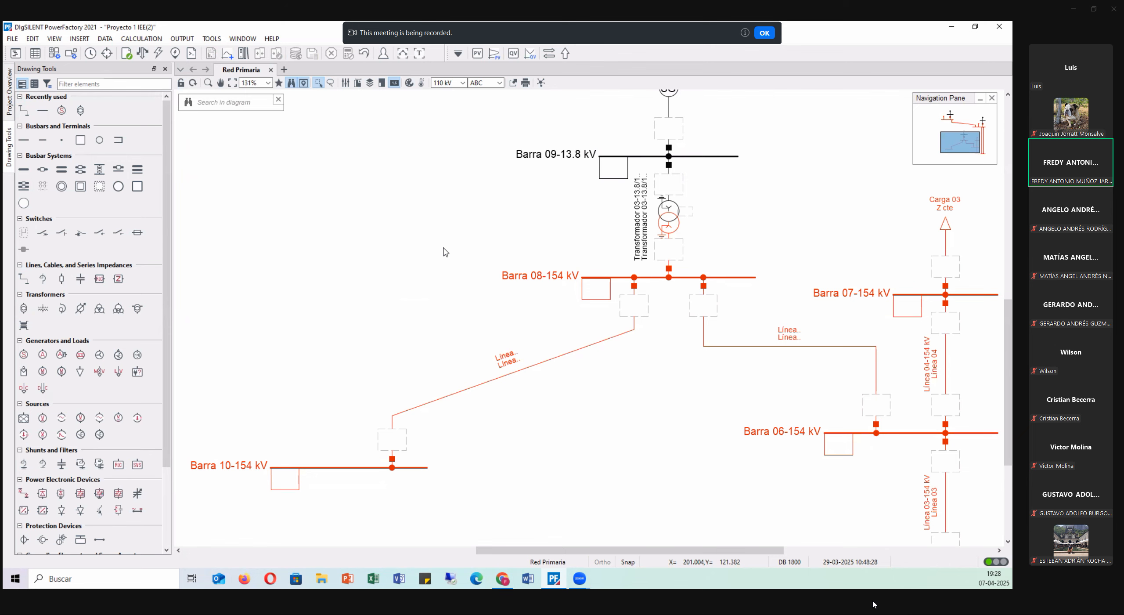
# - Move Termo 03, Barra 09-13.8 kV and Transformador 03 together to the right, in line with the right-hand line connection on Barra 08-154 kV
pyautogui.scroll(-1, 444, 251)
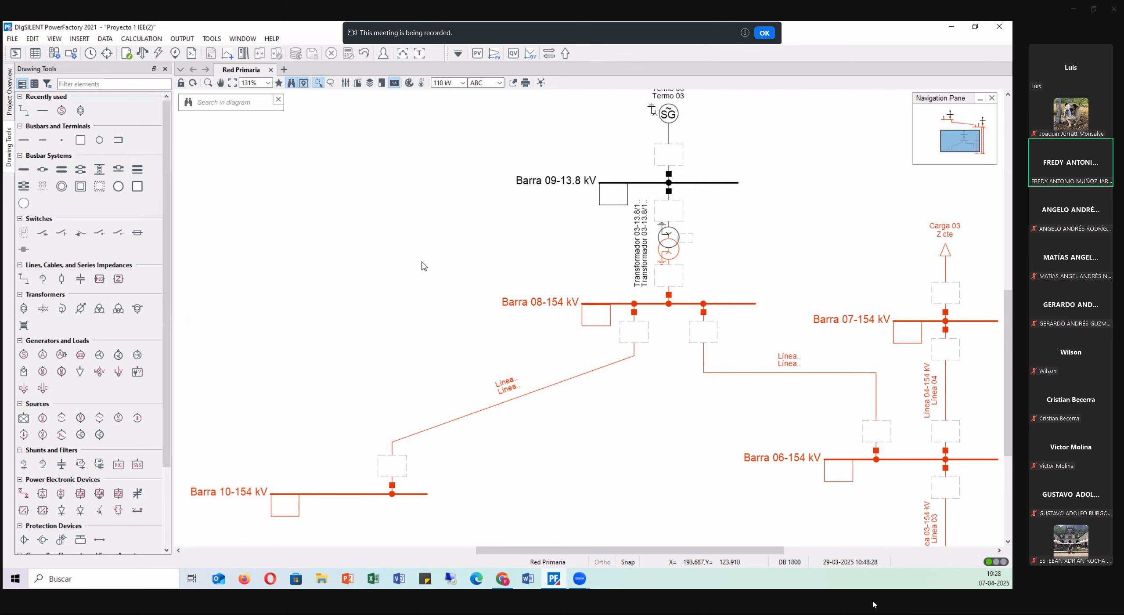
pyautogui.scroll(-1, 436, 266)
pyautogui.scroll(-1, 437, 264)
pyautogui.scroll(3, 351, 299)
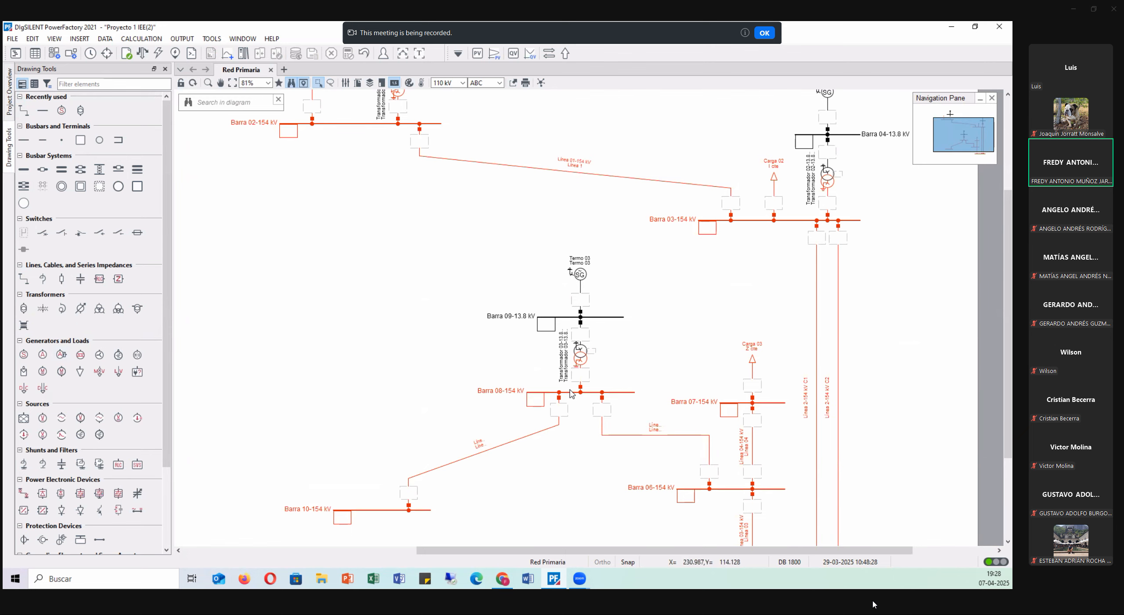
pyautogui.scroll(3, 638, 360)
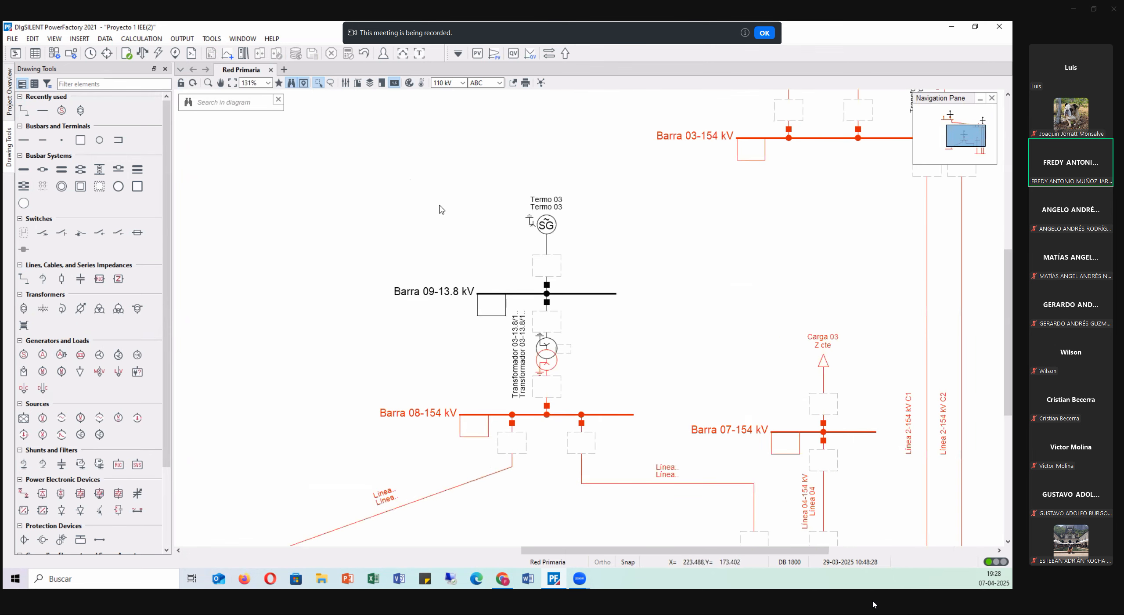
pyautogui.moveTo(411, 179); pyautogui.dragTo(654, 400)
pyautogui.moveTo(554, 350); pyautogui.dragTo(589, 350)
pyautogui.click(649, 319)
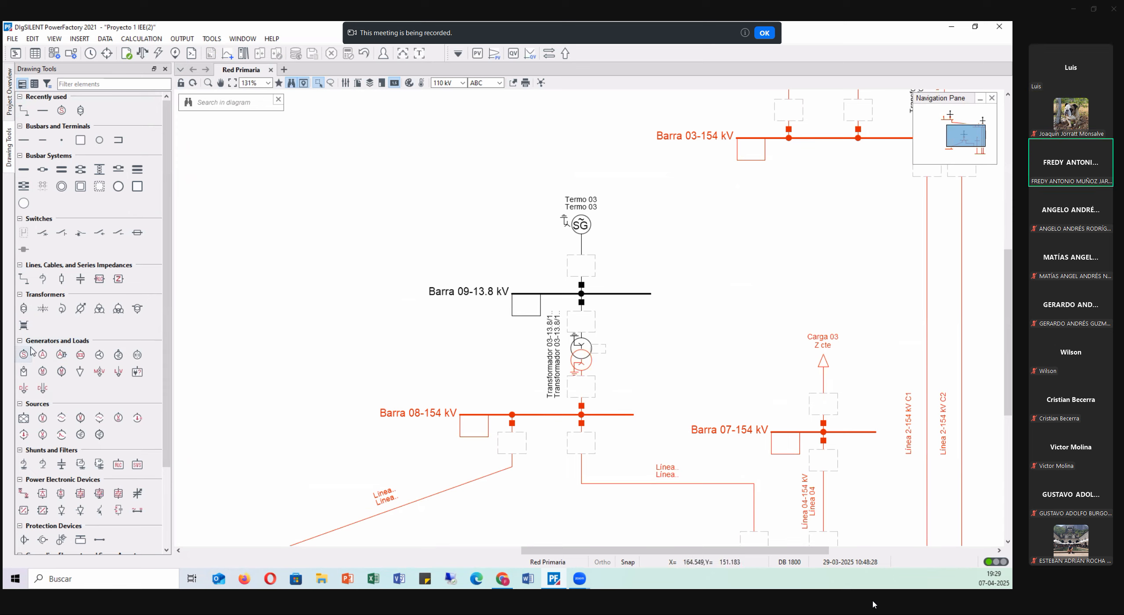
# - Add a general load to Barra 08-154 kV, directly above the connection of the line to Barra 10-154 kV
pyautogui.click(83, 374)
pyautogui.click(512, 415)
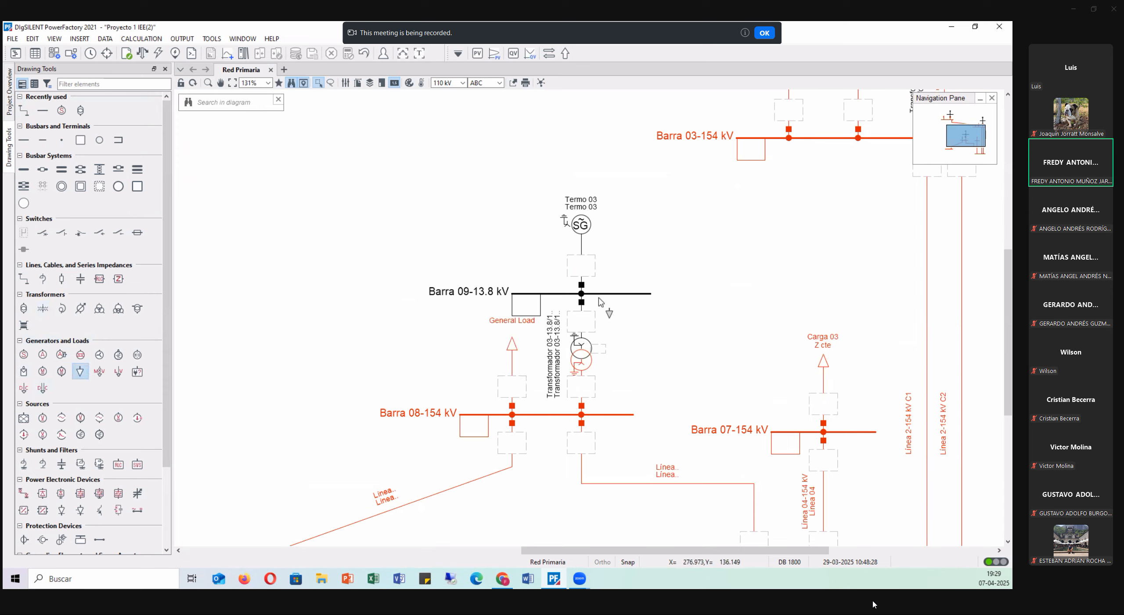
pyautogui.press('Escape')
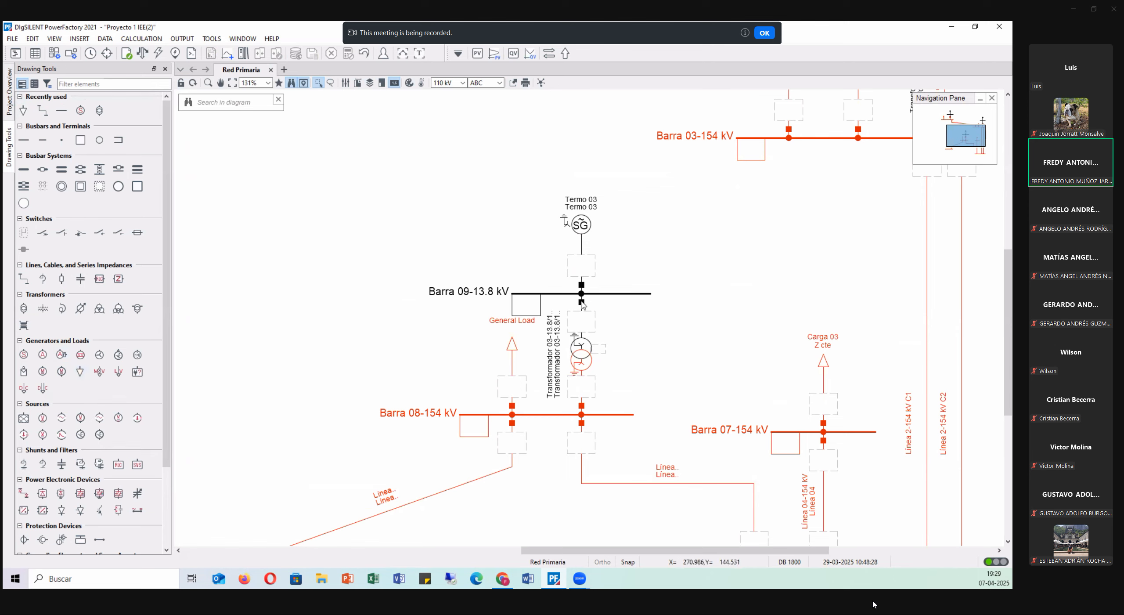
# - Name the new load on Barra 08-154 kV Carga 04 and classify it as Industrial
pyautogui.doubleClick(513, 349)
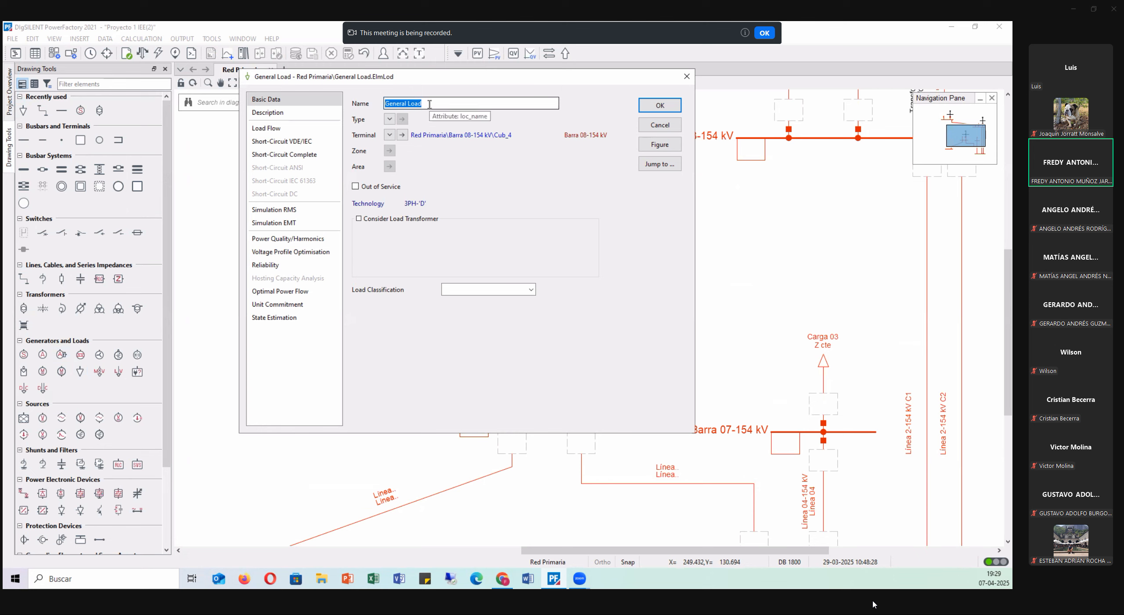
pyautogui.write('Carga 04')
pyautogui.click(448, 289)
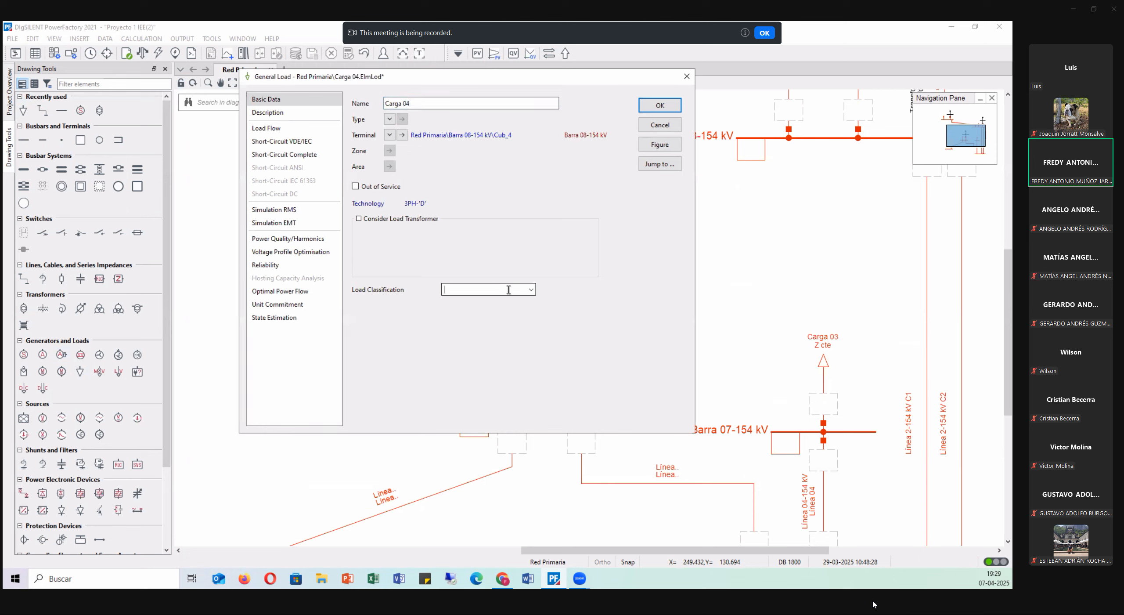
pyautogui.click(531, 289)
pyautogui.click(456, 323)
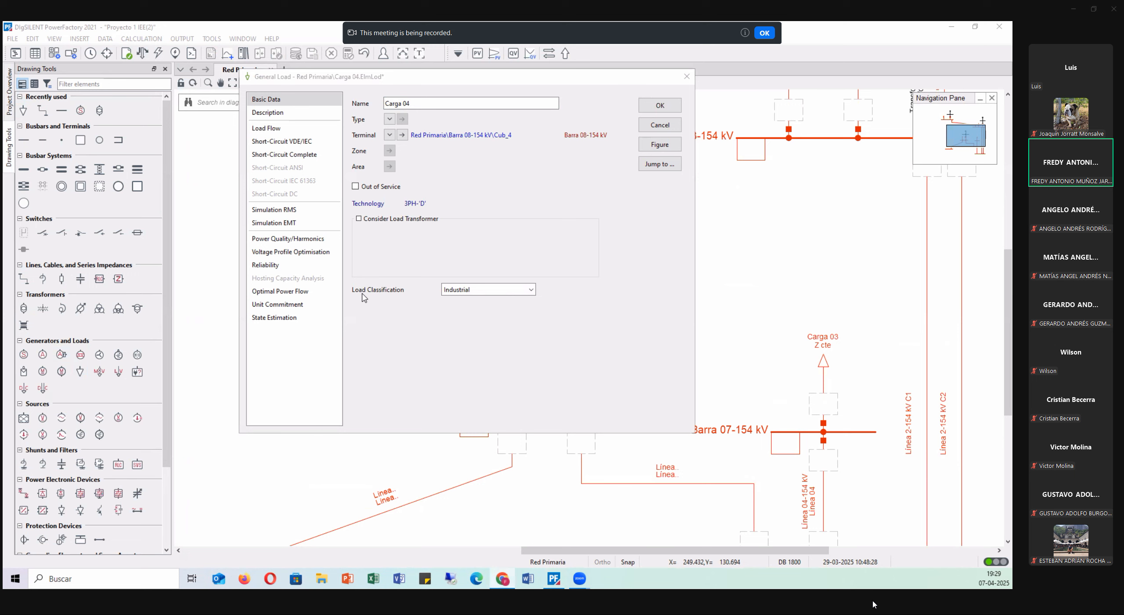
# - Set Carga 04's load flow input mode to S, cos(phi), with 80 MVA apparent power and a 0,8 inductive power factor
pyautogui.click(274, 129)
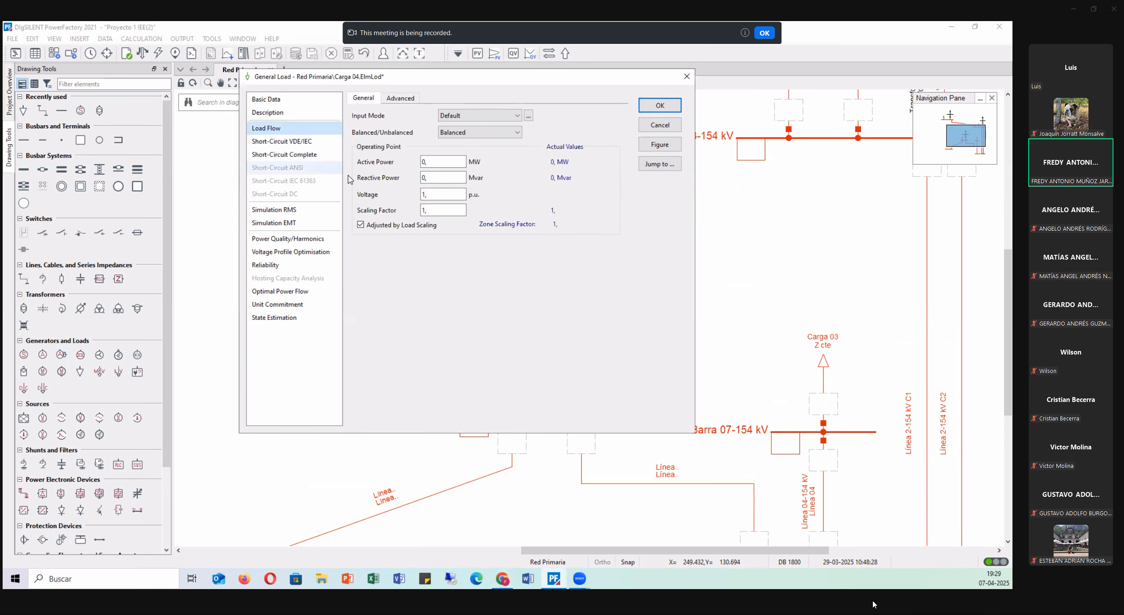
pyautogui.click(484, 115)
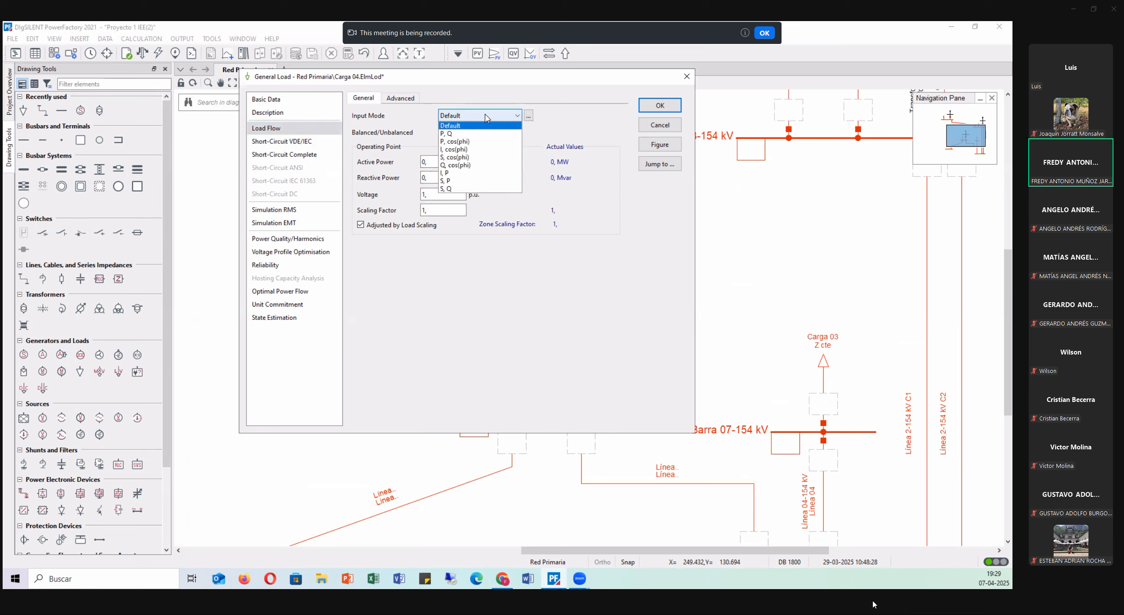
pyautogui.click(455, 156)
pyautogui.doubleClick(455, 157)
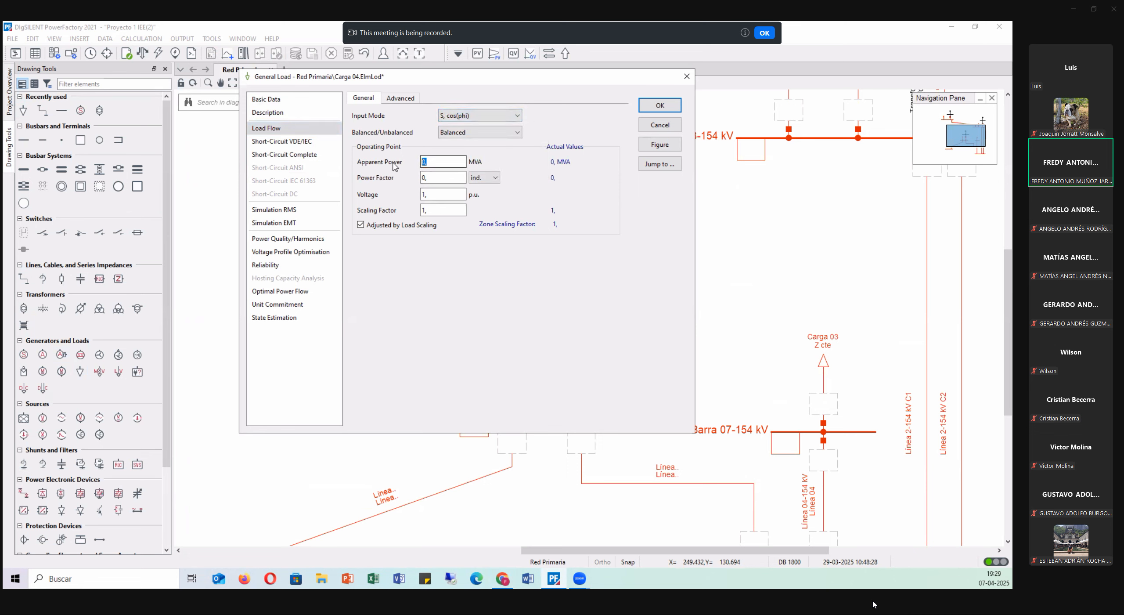
pyautogui.write('80')
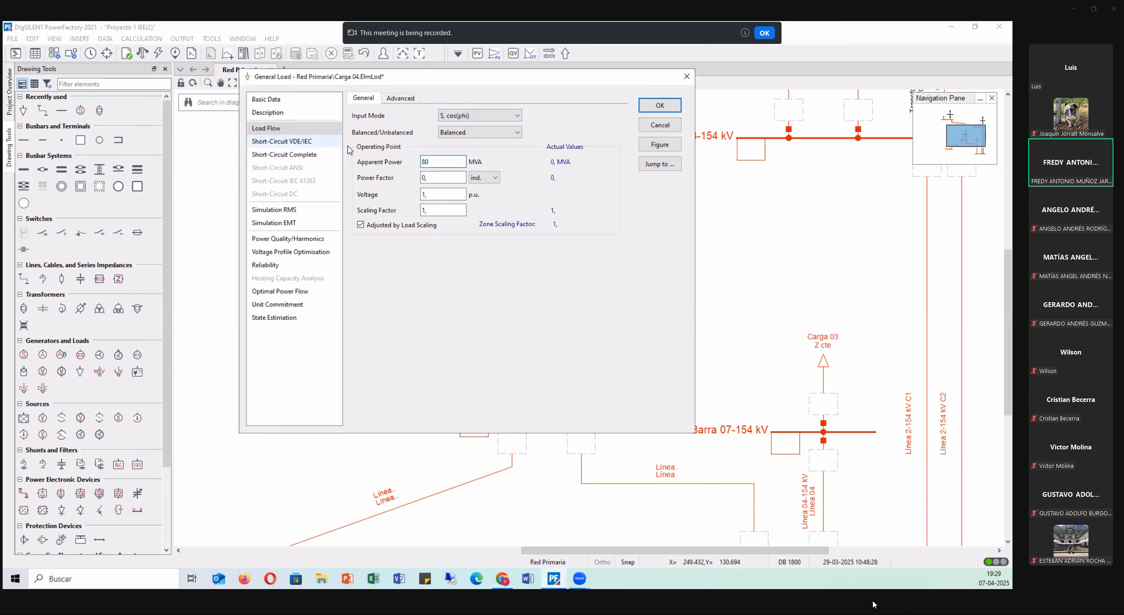
pyautogui.doubleClick(435, 177)
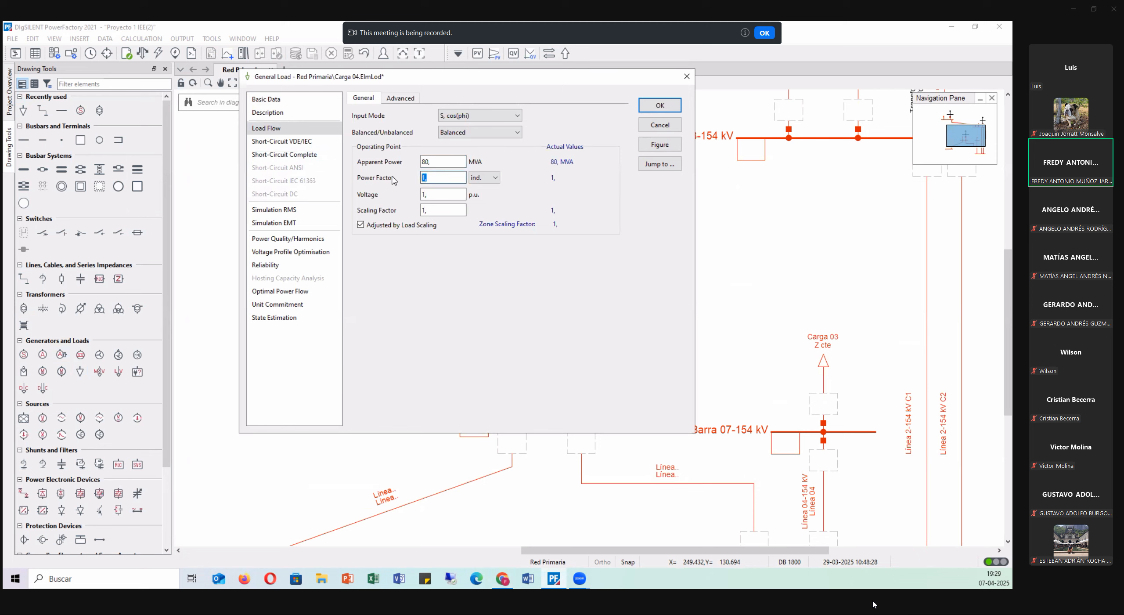
pyautogui.write('0,8')
pyautogui.click(541, 297)
# - Create a new project General Load Type for Carga 04 and name it 50% P cte 50% I cte
pyautogui.click(286, 105)
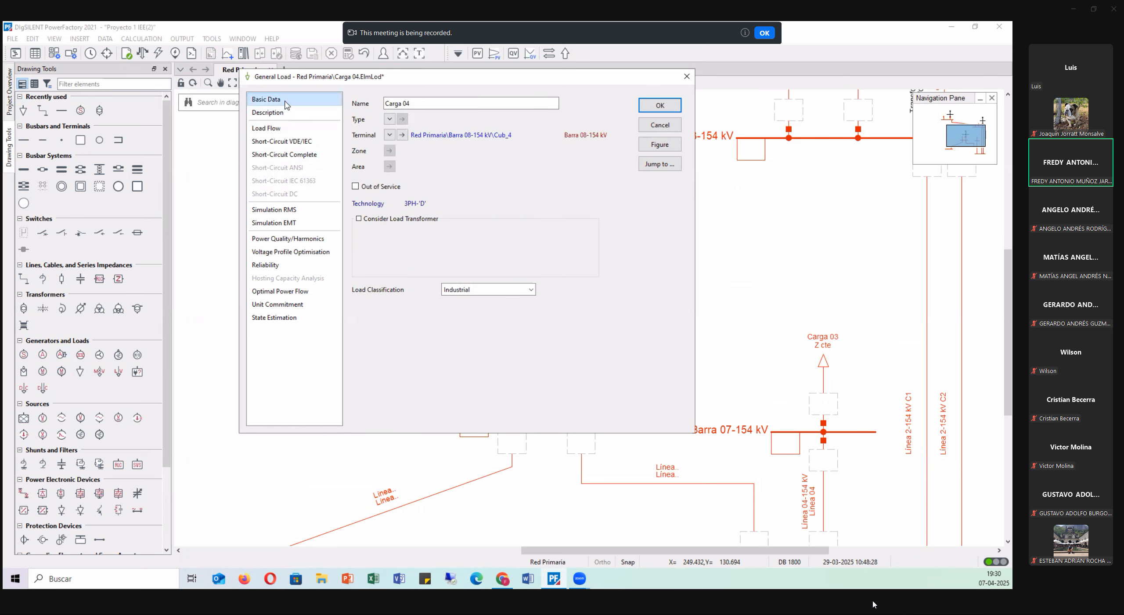
pyautogui.click(389, 120)
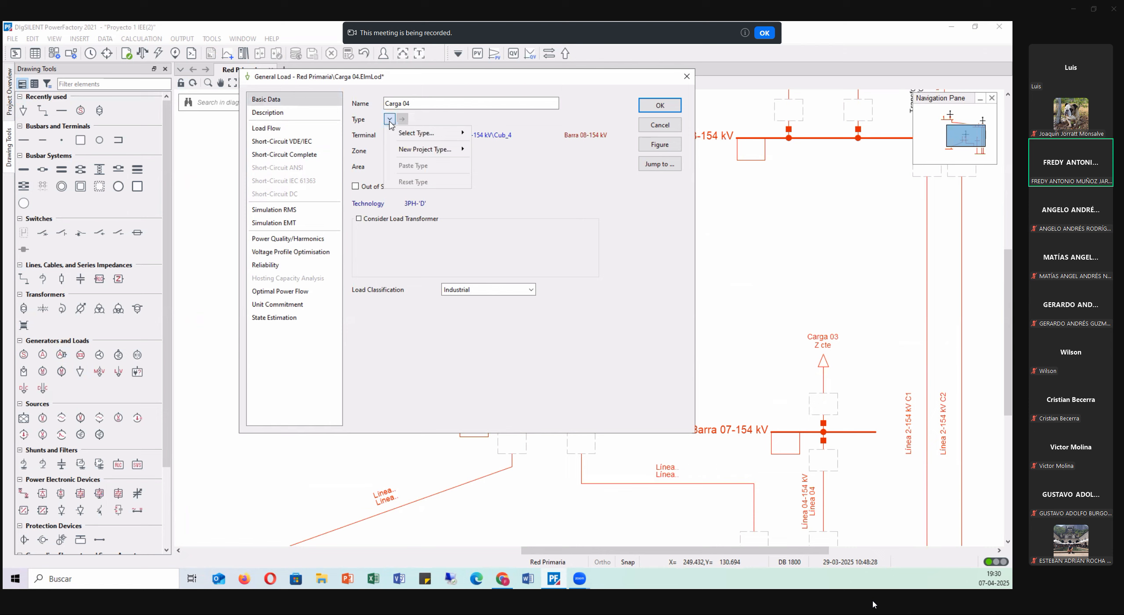
pyautogui.moveTo(404, 152)
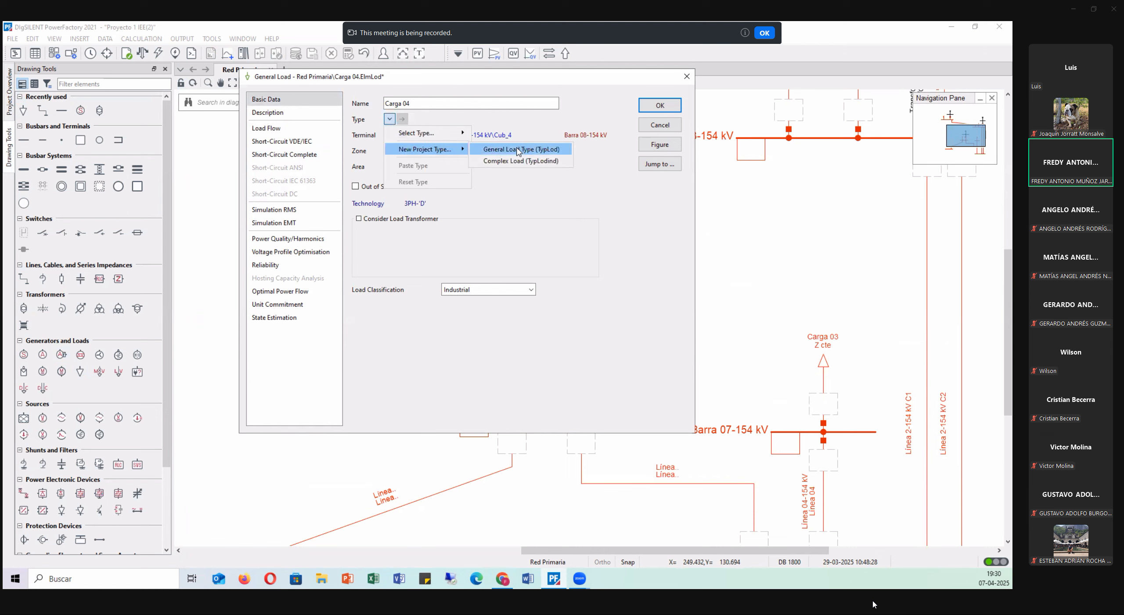
pyautogui.click(546, 152)
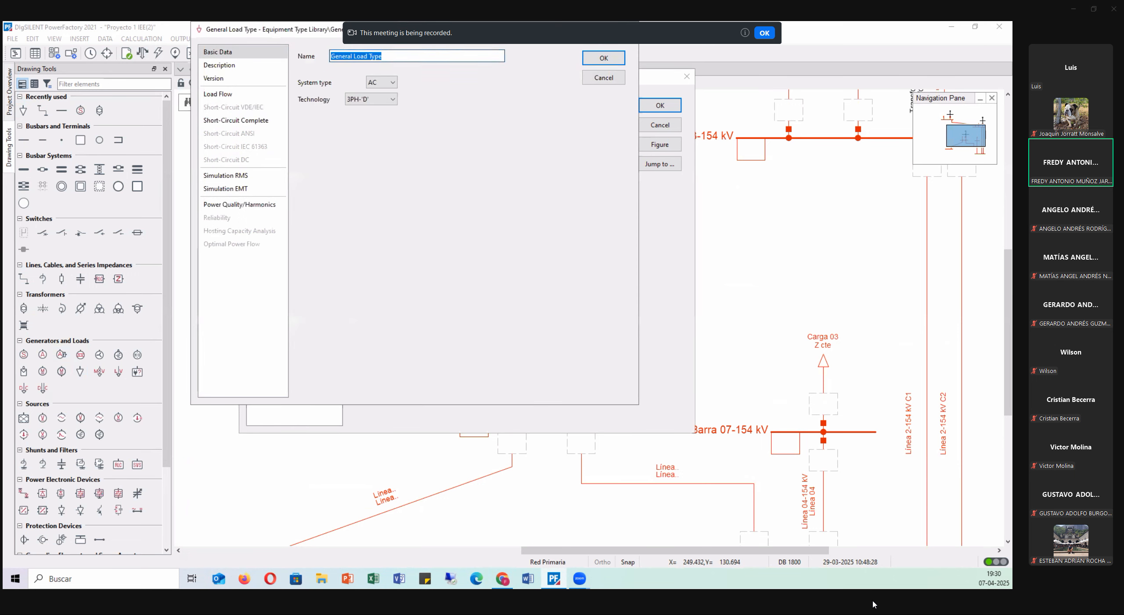
pyautogui.moveTo(363, 30); pyautogui.dragTo(488, 165)
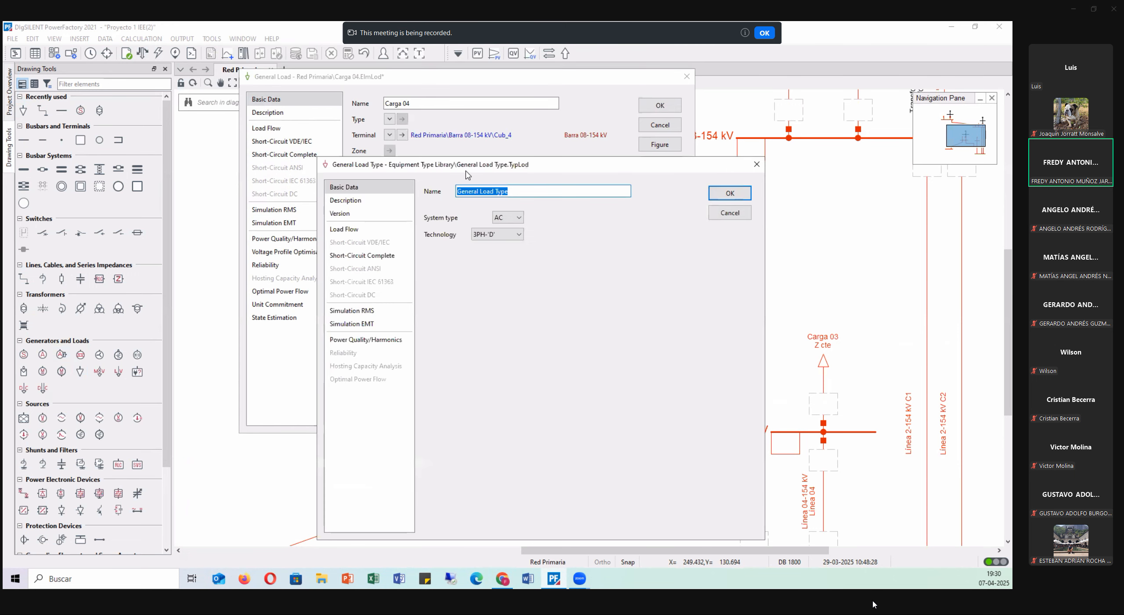
pyautogui.write('50% Pcte')
pyautogui.press('Left')
pyautogui.press('Left')
pyautogui.press('Left')
pyautogui.press('Right')
pyautogui.press('Right')
pyautogui.press('Right')
pyautogui.write('50% I cte')
# - Set the load type's active power voltage dependence coefficients aP and bP to 0,5 each, and check their exponents
pyautogui.click(360, 229)
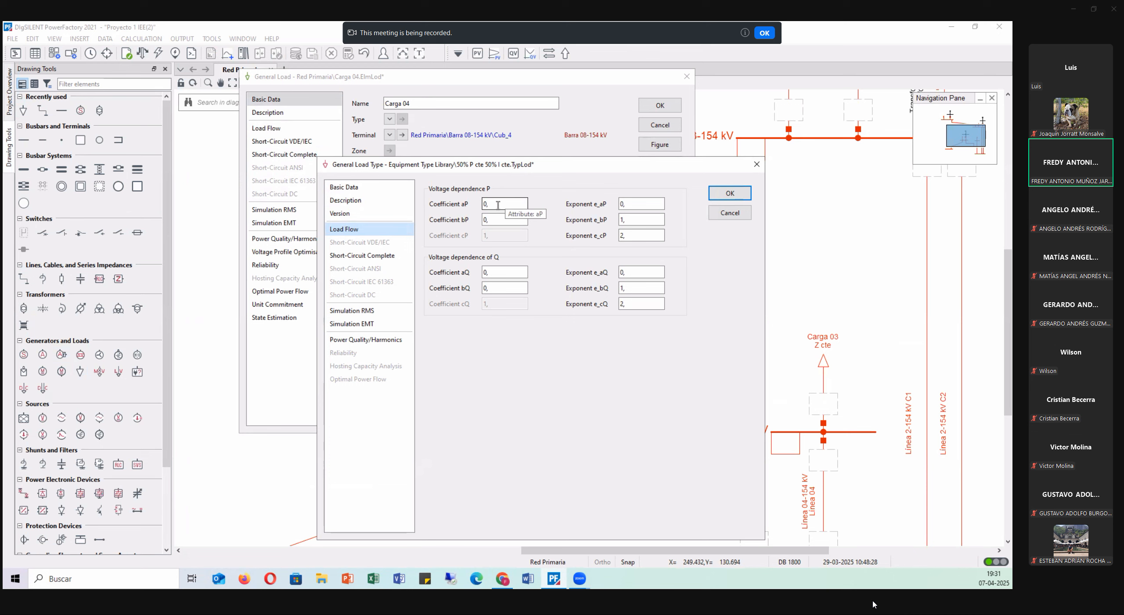
pyautogui.doubleClick(498, 203)
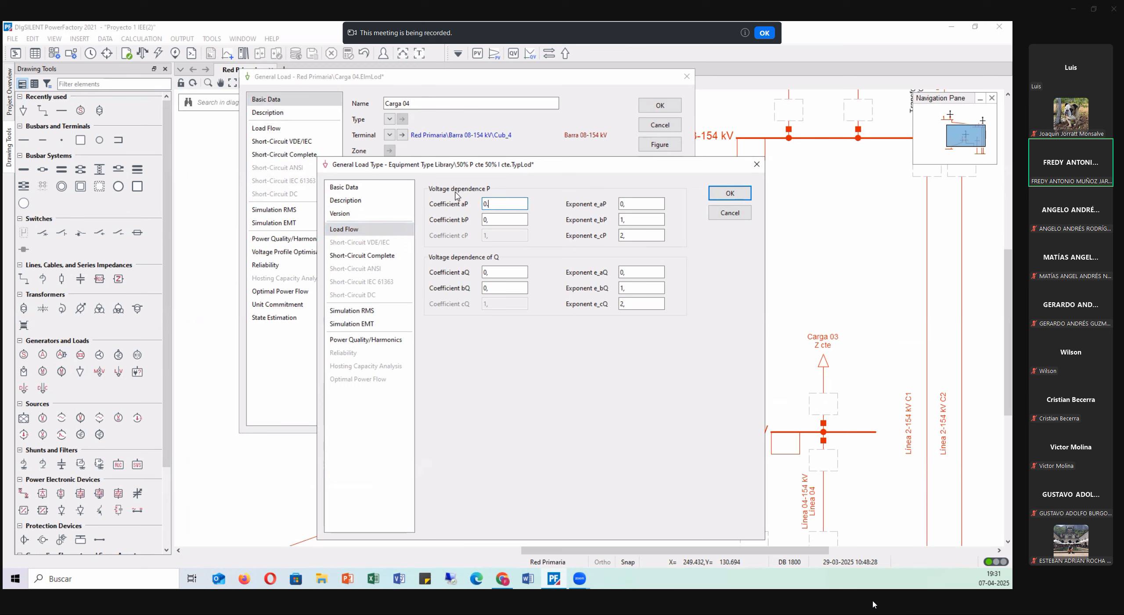
pyautogui.press('Tab')
pyautogui.write('0.5')
pyautogui.press('Tab')
pyautogui.moveTo(512, 203); pyautogui.dragTo(422, 206)
pyautogui.moveTo(511, 219); pyautogui.dragTo(384, 226)
pyautogui.moveTo(508, 203); pyautogui.dragTo(382, 206)
pyautogui.moveTo(630, 203); pyautogui.dragTo(581, 135)
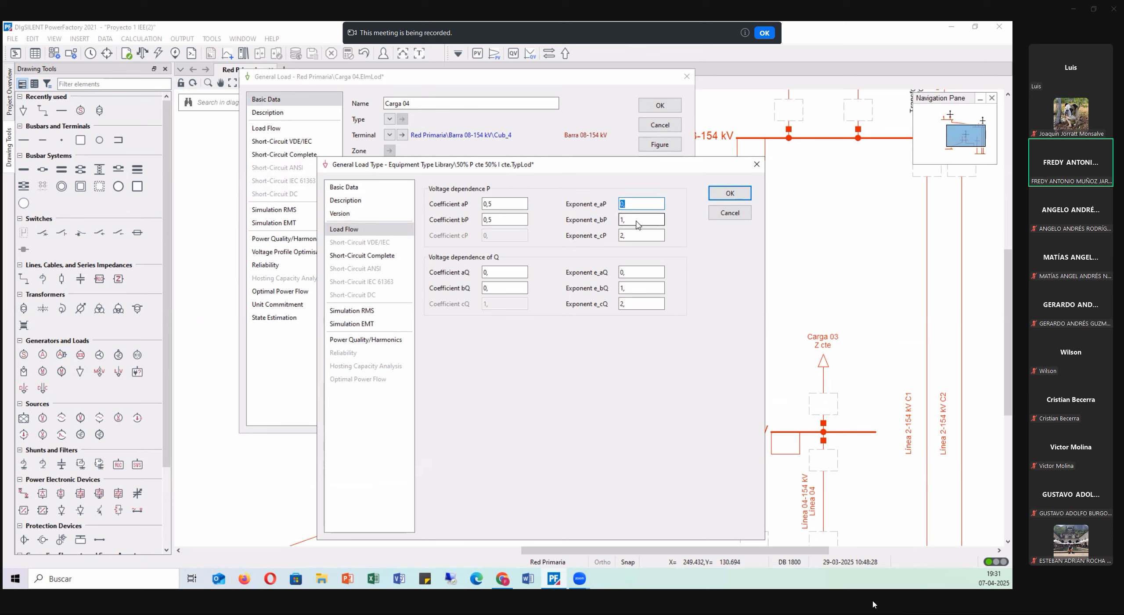
pyautogui.moveTo(507, 219); pyautogui.dragTo(486, 219)
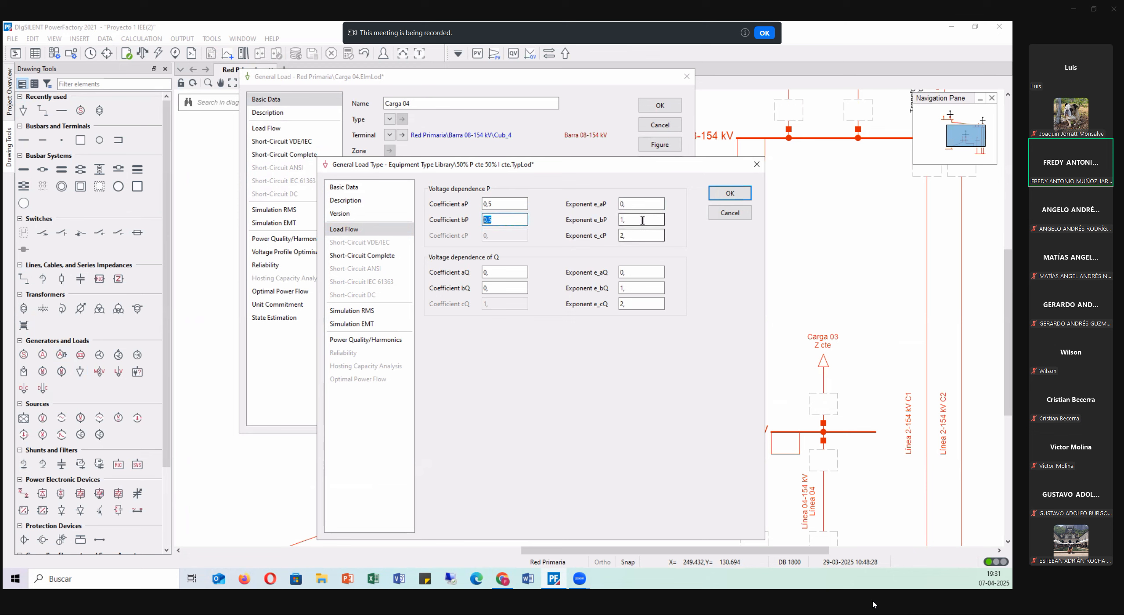
pyautogui.moveTo(642, 219); pyautogui.dragTo(620, 220)
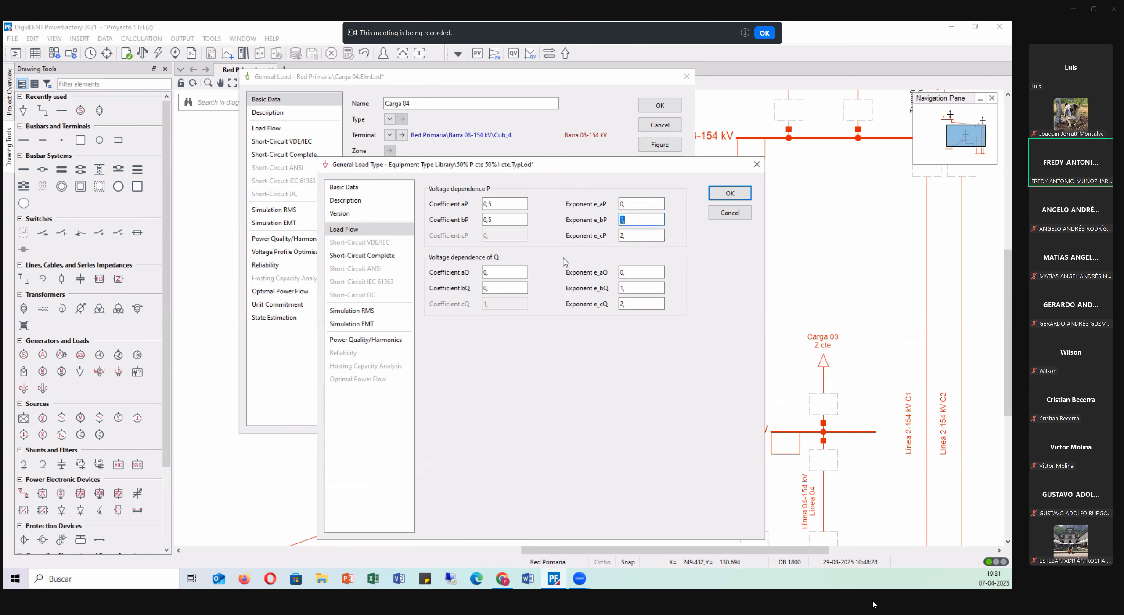
pyautogui.click(572, 240)
# - Set the load type's reactive power voltage dependence coefficients aQ and bQ to 0,5 each
pyautogui.doubleClick(487, 272)
pyautogui.press('Tab')
pyautogui.write('0.5')
pyautogui.press('Tab')
pyautogui.click(545, 253)
# - Accept the new load type and the data of Carga 04, and deselect the load in the diagram
pyautogui.moveTo(527, 167); pyautogui.dragTo(455, 210)
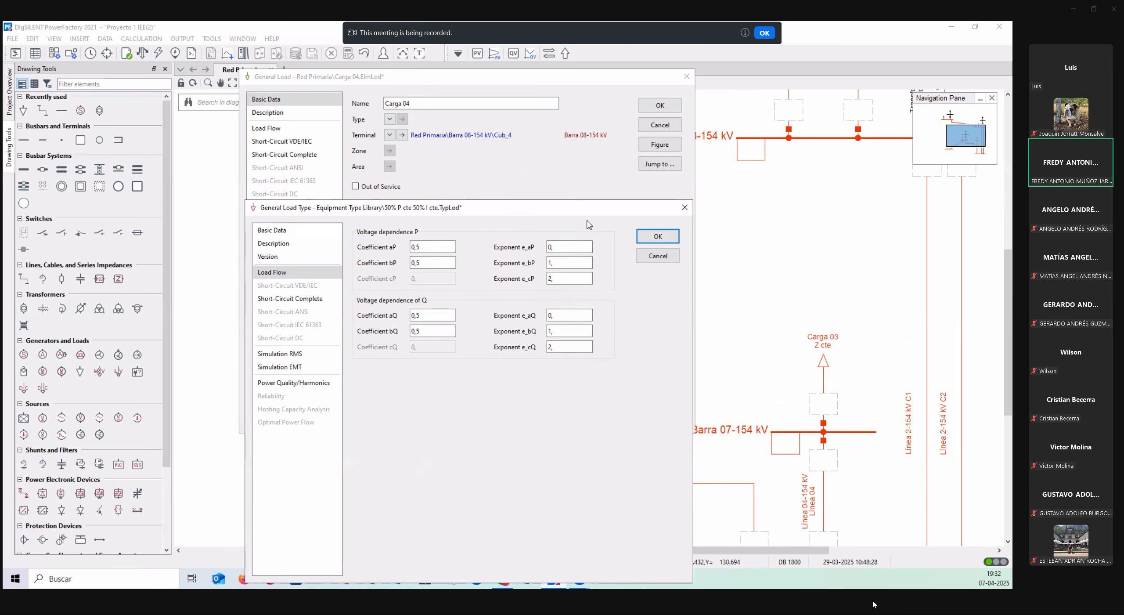
pyautogui.click(657, 235)
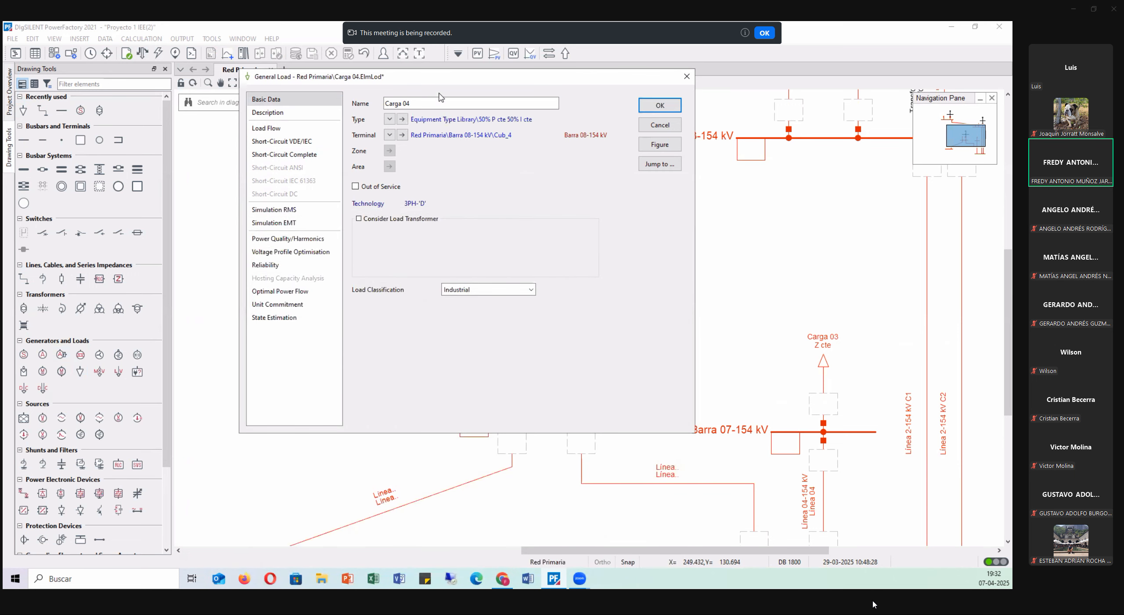
pyautogui.moveTo(434, 83); pyautogui.dragTo(425, 123)
pyautogui.click(651, 145)
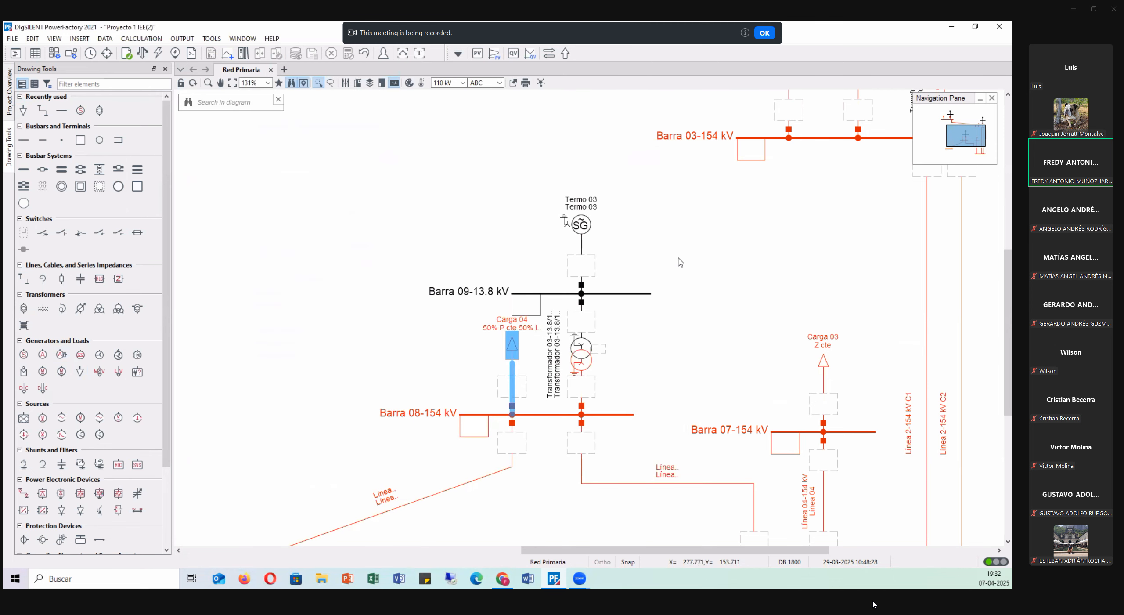
pyautogui.click(778, 218)
# - Switch to the project PDF in the browser and consult the transmission tower geometry drawings on page 11
pyautogui.scroll(-5, 773, 222)
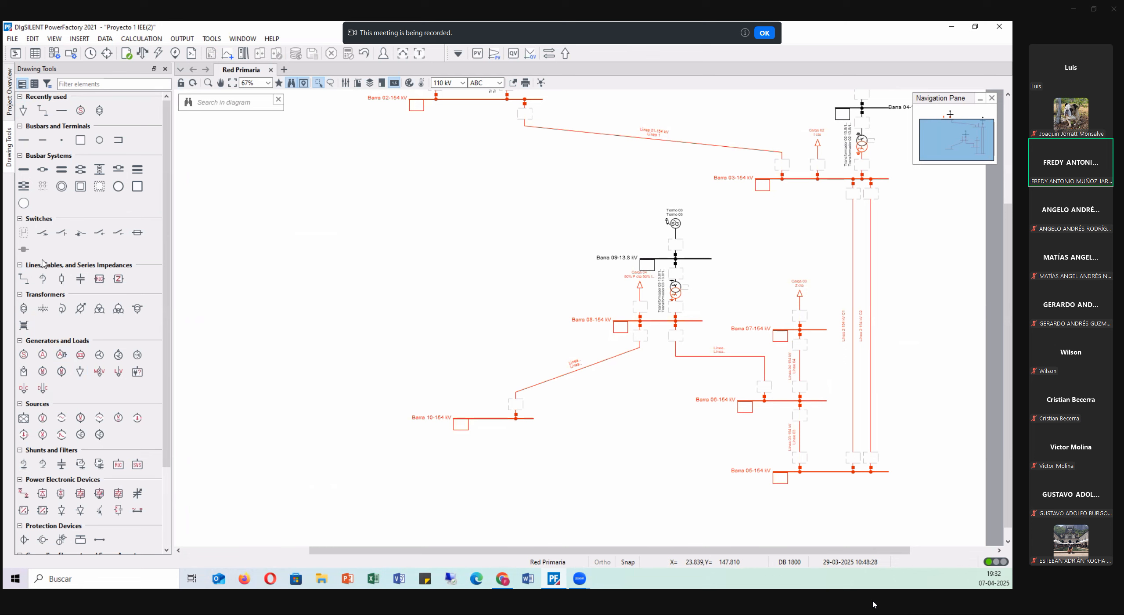
pyautogui.scroll(-3, 43, 262)
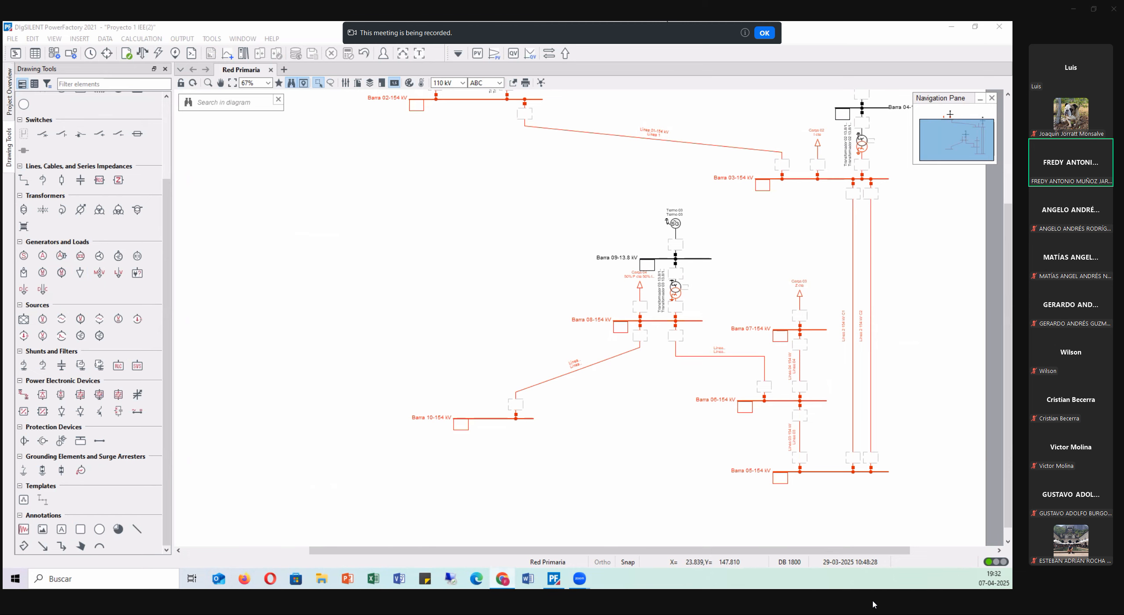
pyautogui.hotkey('alt', 'Tab')
pyautogui.scroll(3, 860, 321)
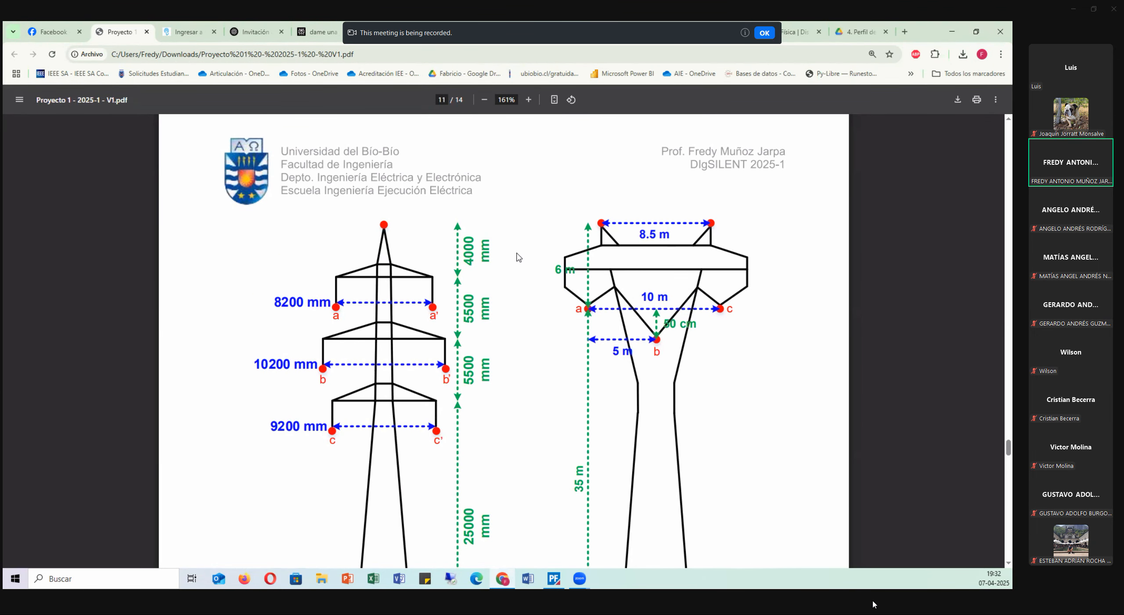
pyautogui.scroll(-1, 518, 257)
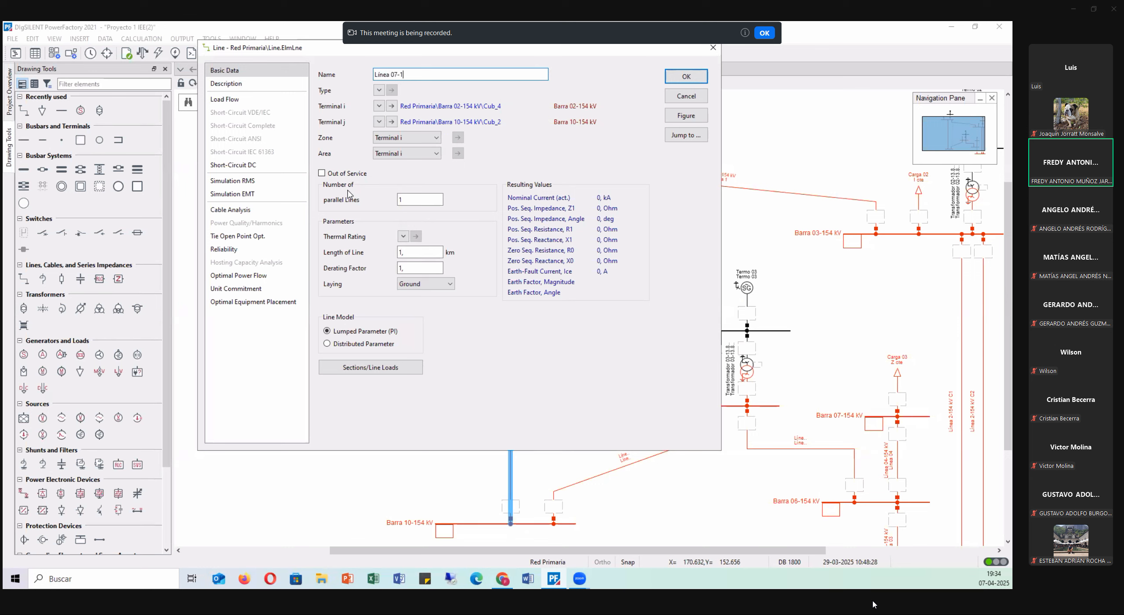
# - Name the line between Barra 02-154 kV and Barra 10-154 kV Línea 07-154 kV and set its length to 60 km
pyautogui.press('BackSpace')
pyautogui.write('kV')
pyautogui.hotkey('alt', 'Tab')
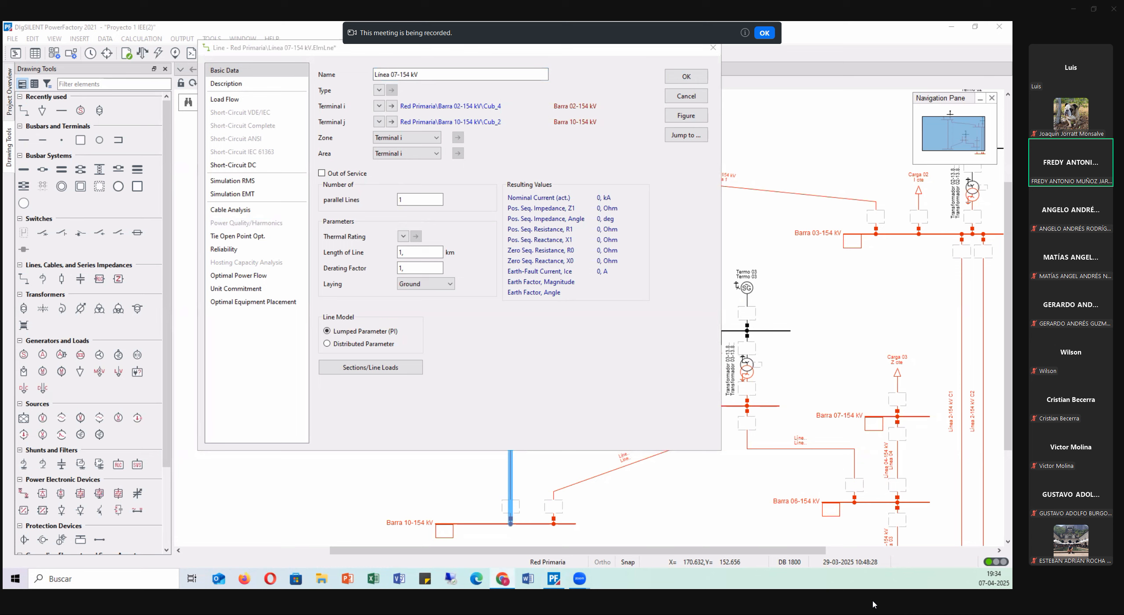
pyautogui.doubleClick(412, 252)
pyautogui.write('60')
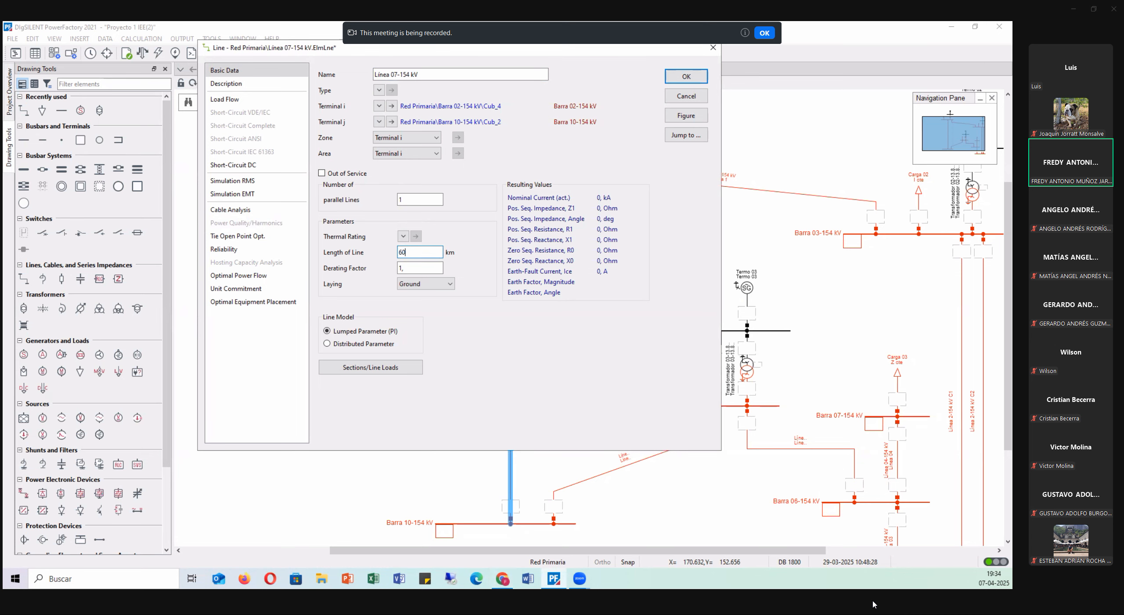
pyautogui.hotkey('alt', 'Tab')
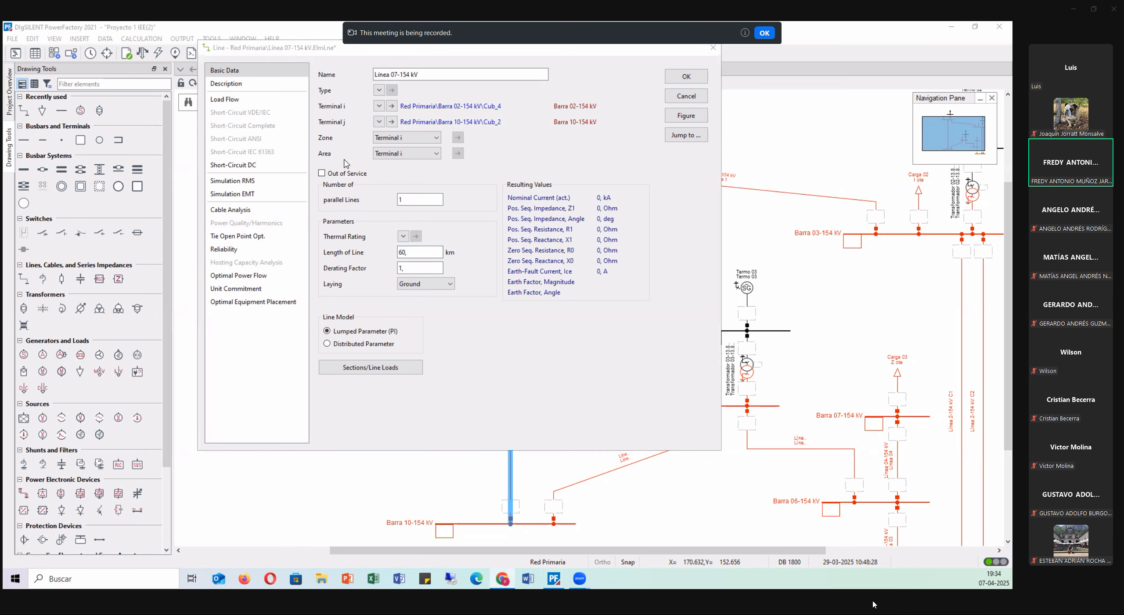
pyautogui.moveTo(414, 48); pyautogui.dragTo(414, 114)
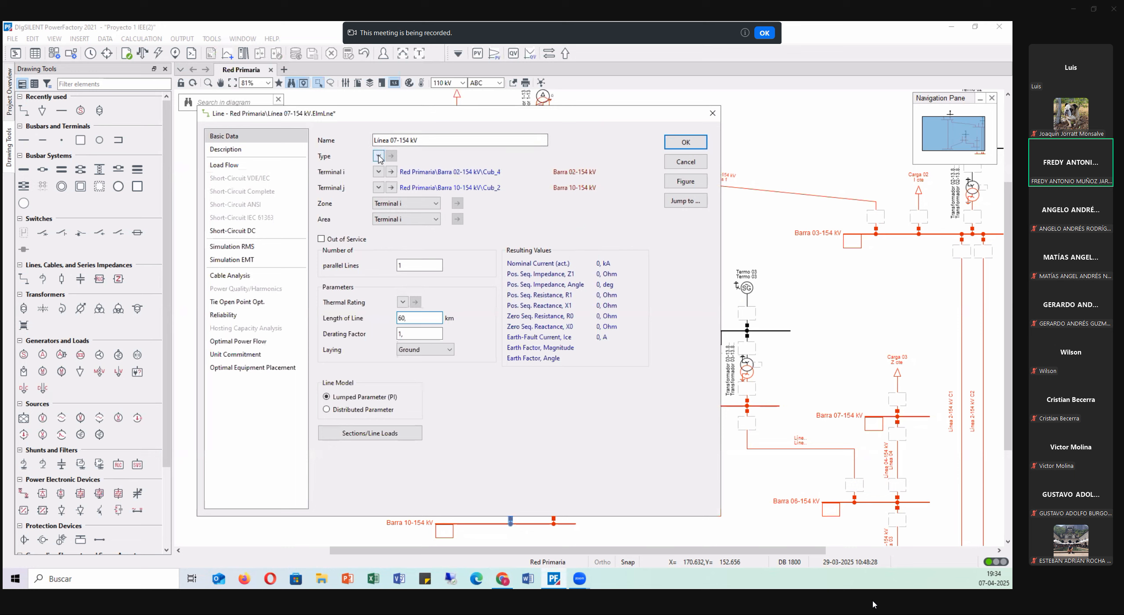
pyautogui.click(378, 156)
pyautogui.moveTo(410, 185)
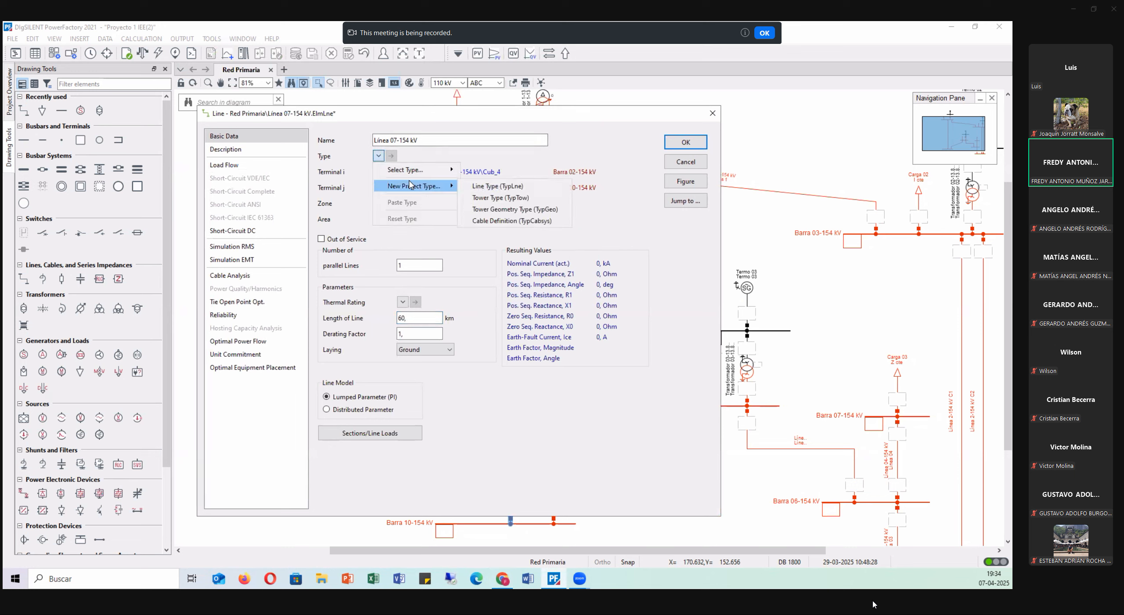
pyautogui.click(512, 210)
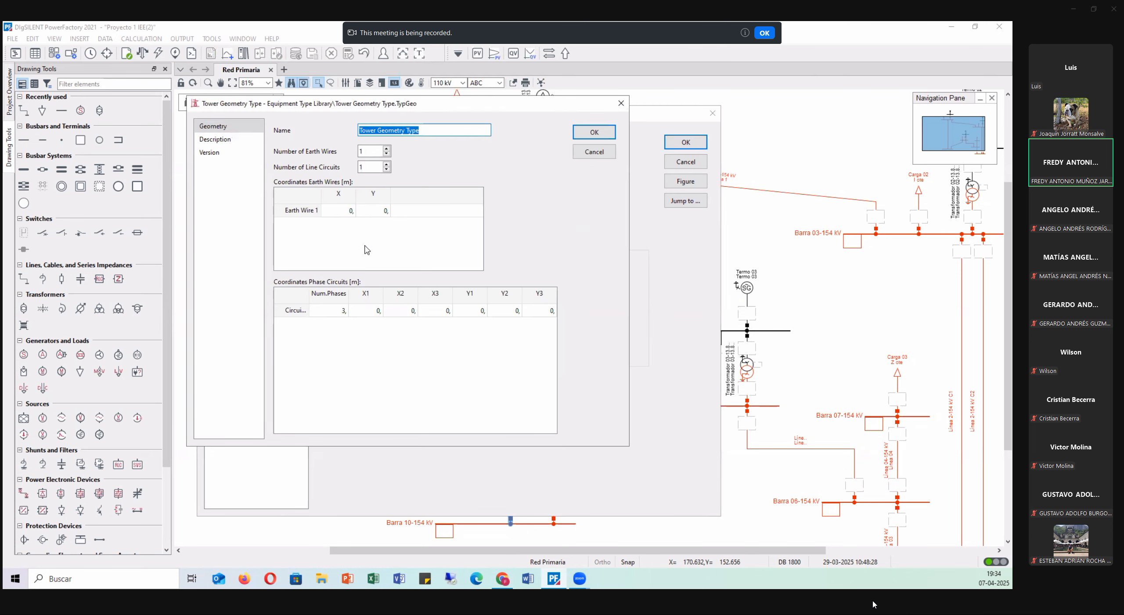
pyautogui.click(428, 131)
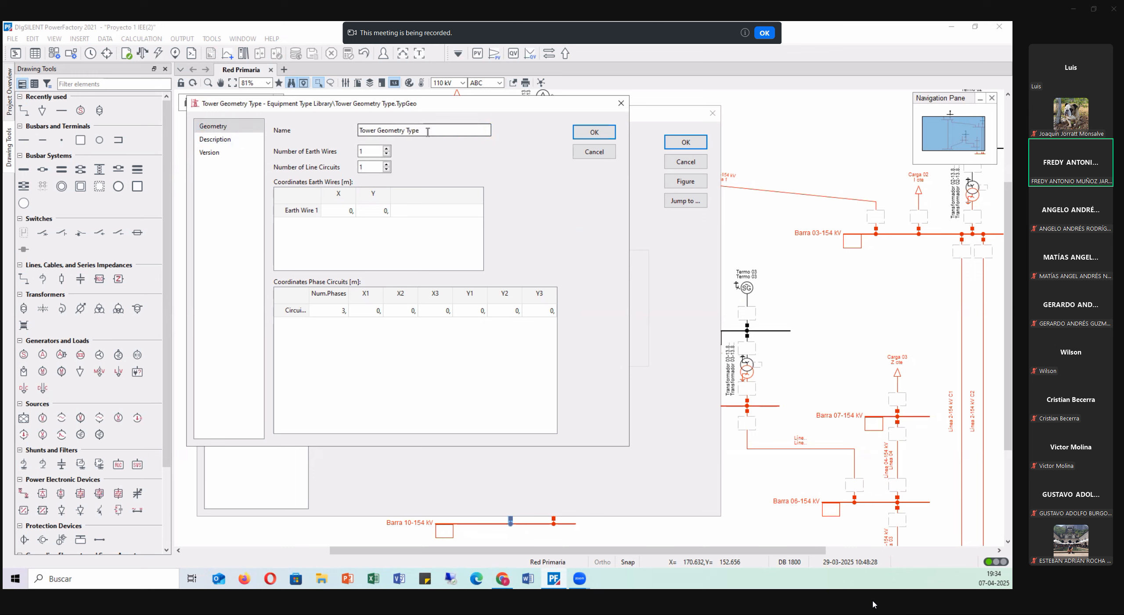
pyautogui.click(336, 212)
pyautogui.click(370, 212)
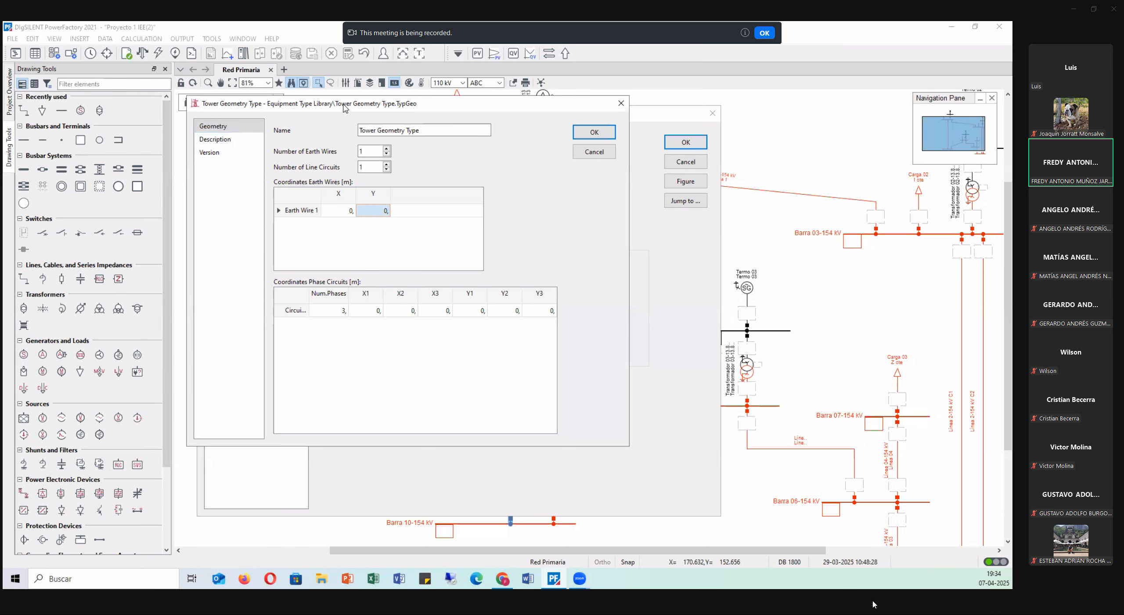
pyautogui.moveTo(346, 107); pyautogui.dragTo(423, 173)
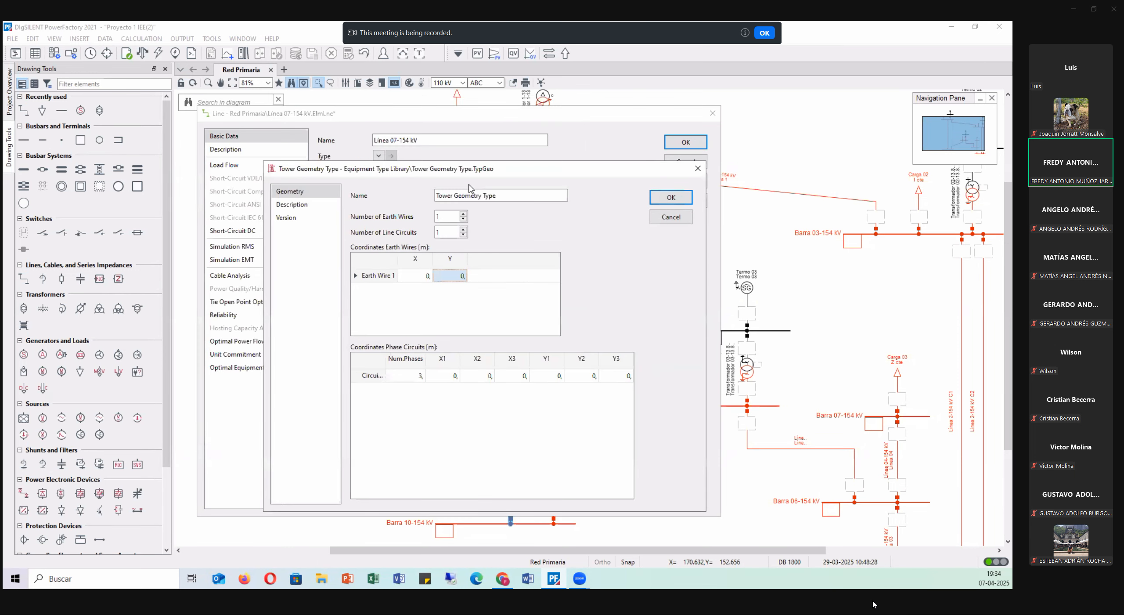
pyautogui.click(412, 312)
pyautogui.click(670, 216)
pyautogui.click(378, 156)
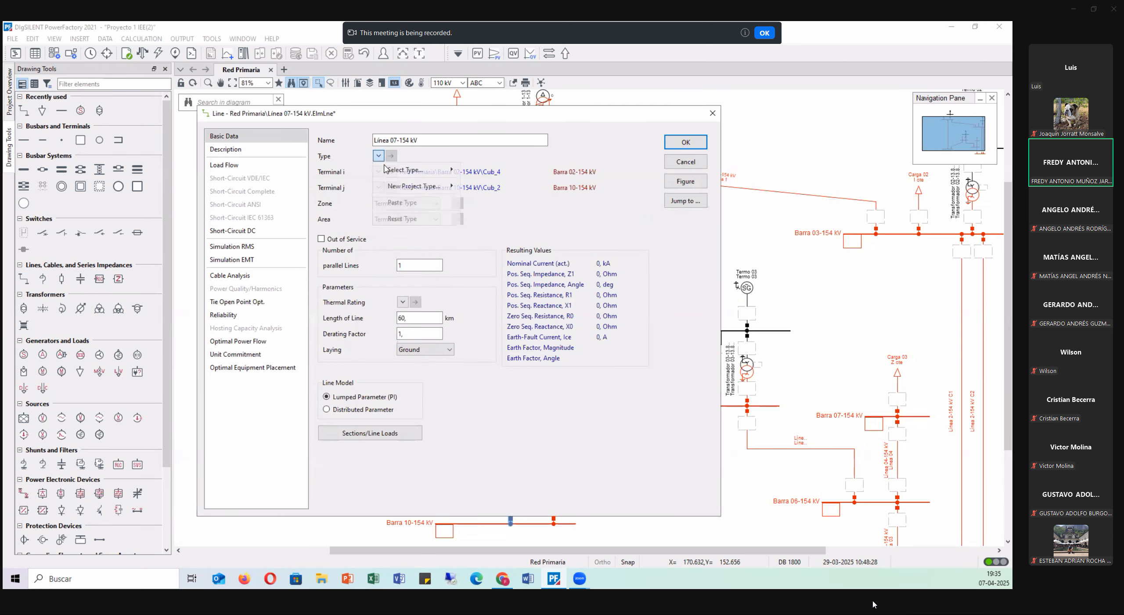
pyautogui.moveTo(404, 186)
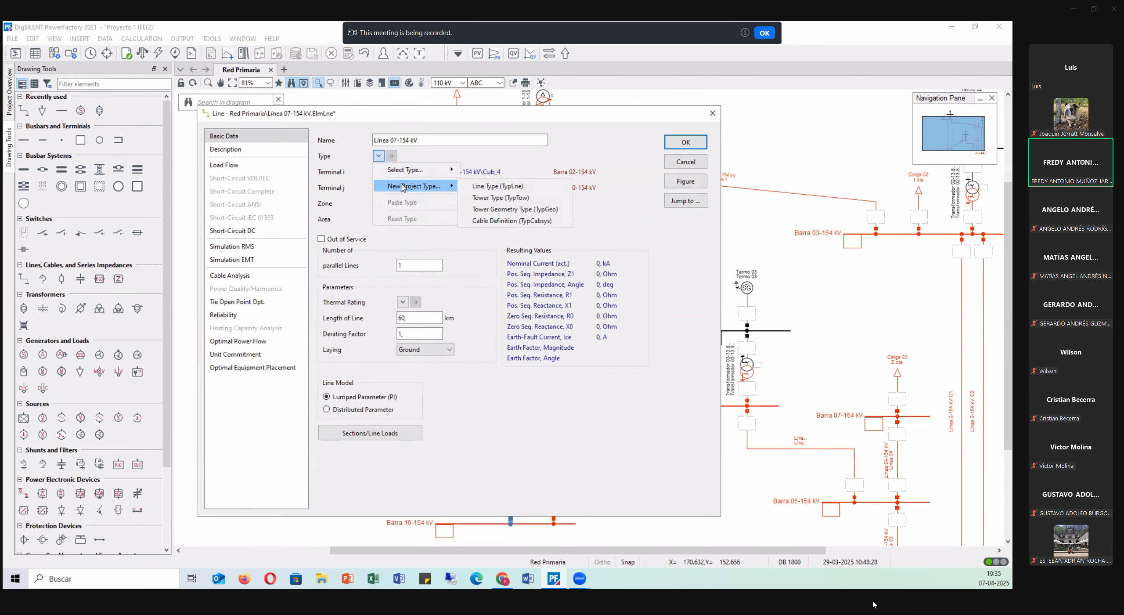
pyautogui.click(503, 198)
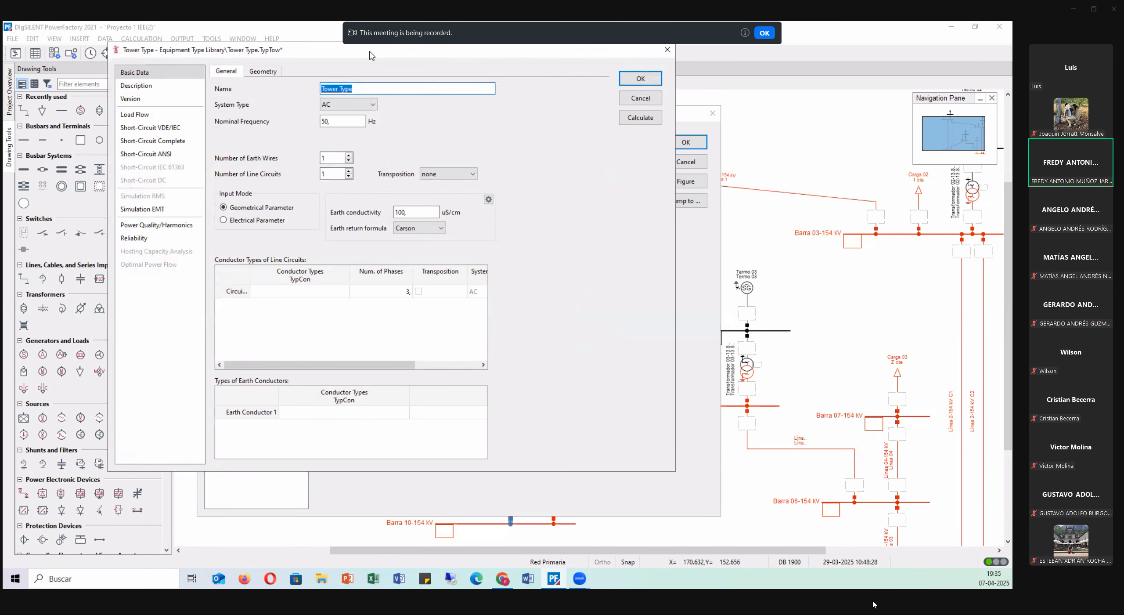
pyautogui.moveTo(344, 60); pyautogui.dragTo(418, 128)
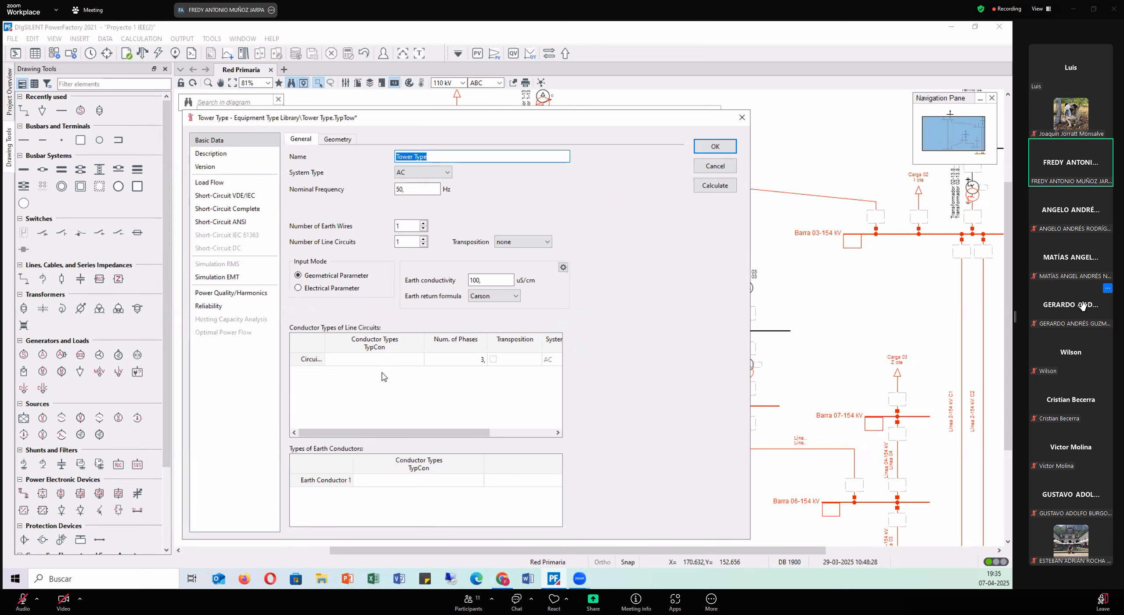
pyautogui.click(335, 140)
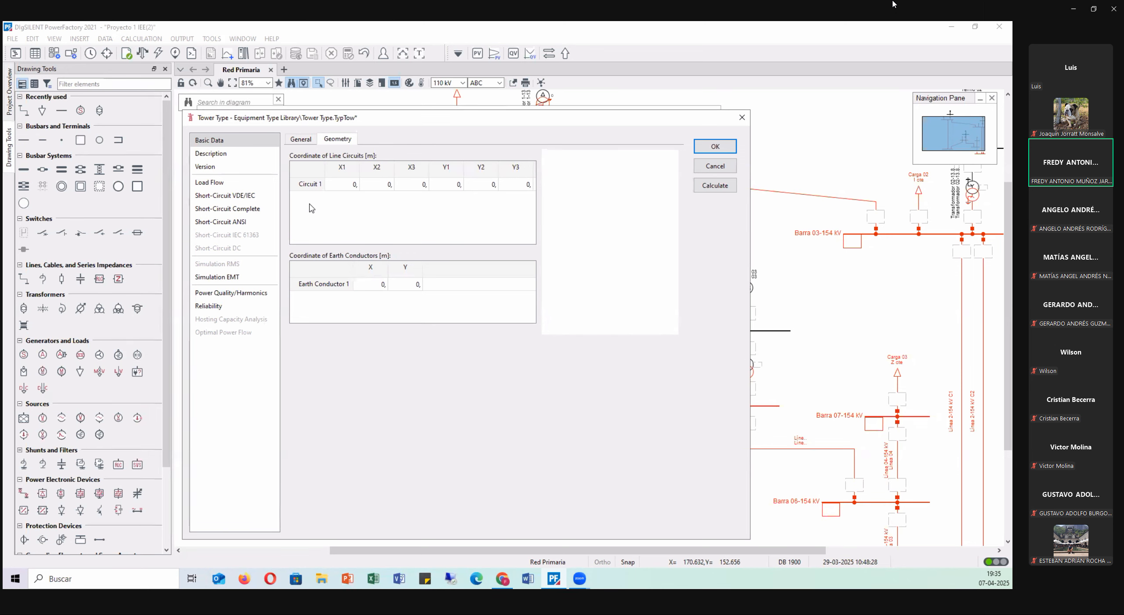
pyautogui.click(296, 140)
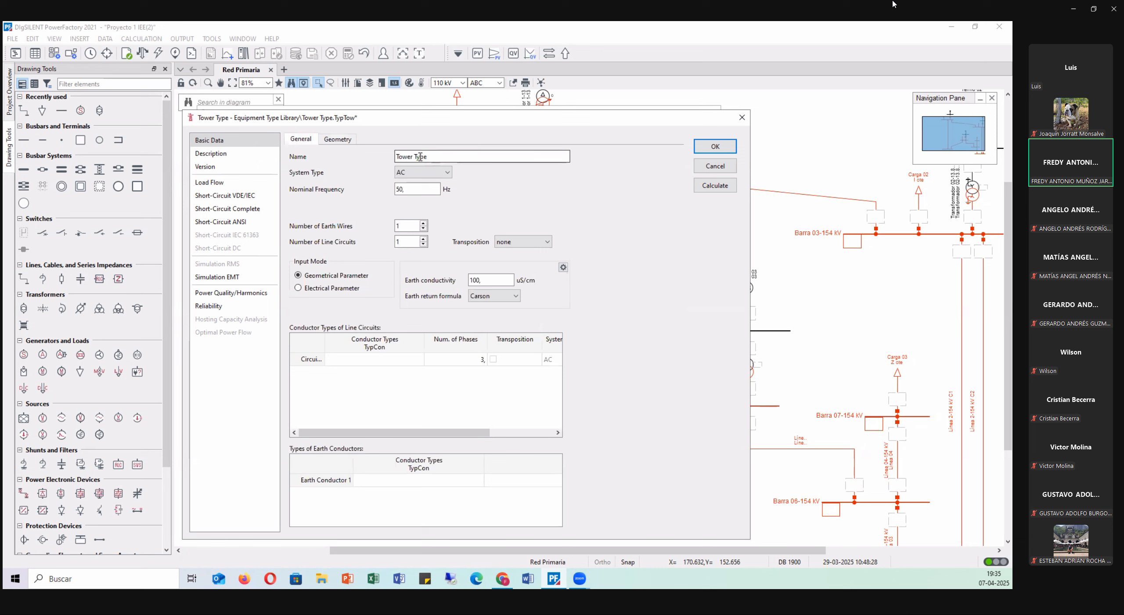
pyautogui.click(712, 169)
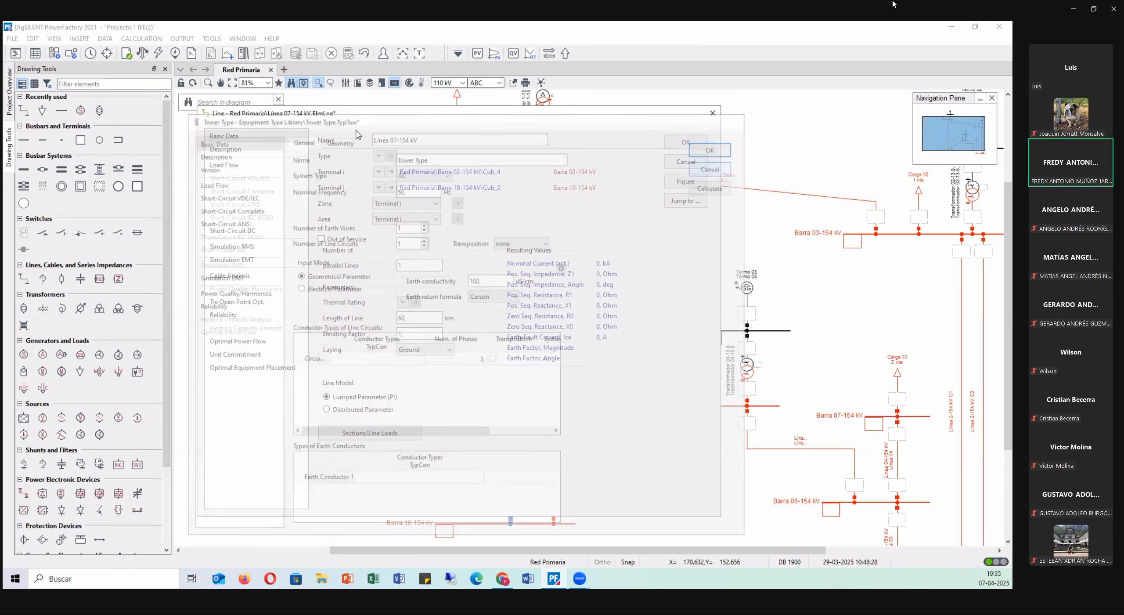
# - Create a new project Tower Type for Línea 07-154 kV, name it Torre línea 07 and give it 2 earth wires
pyautogui.click(378, 156)
pyautogui.moveTo(422, 186)
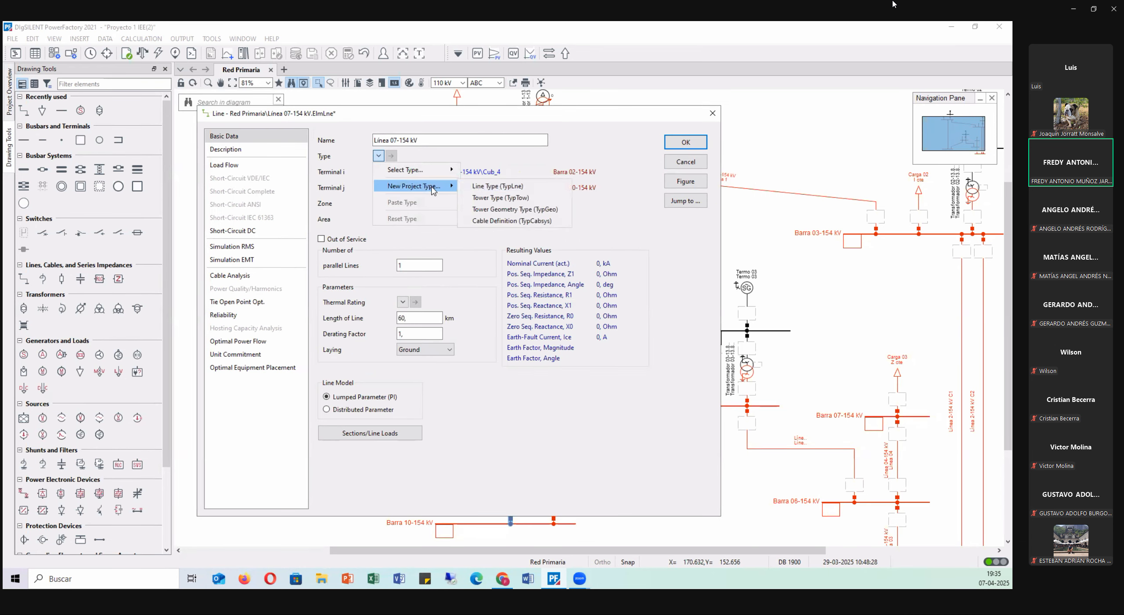
pyautogui.click(521, 199)
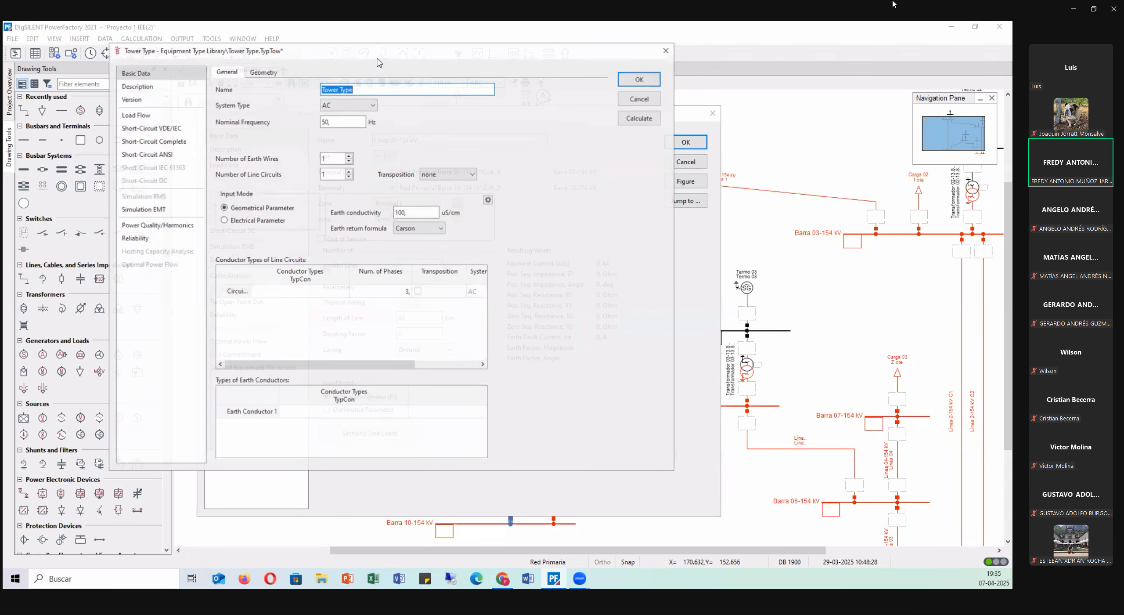
pyautogui.write('T')
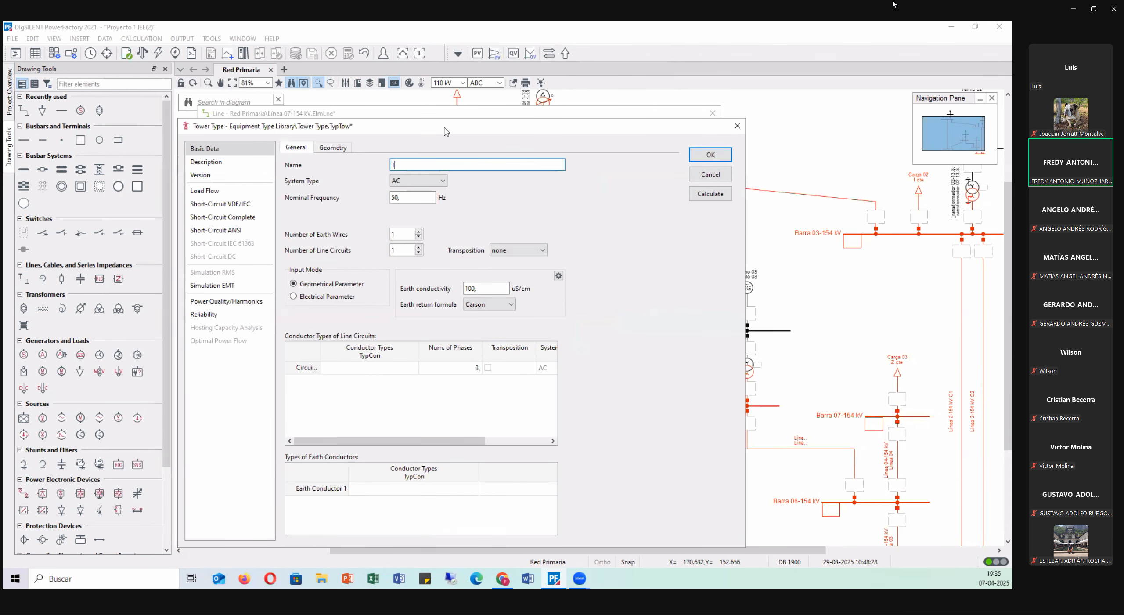
pyautogui.write('orre línea 08')
pyautogui.press('BackSpace')
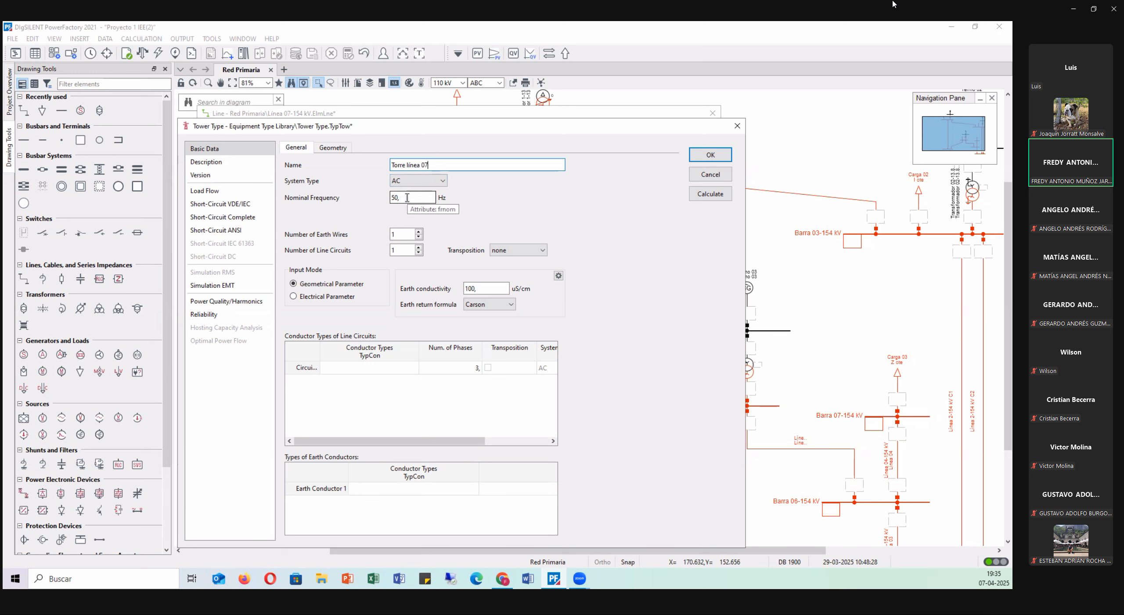
pyautogui.click(419, 232)
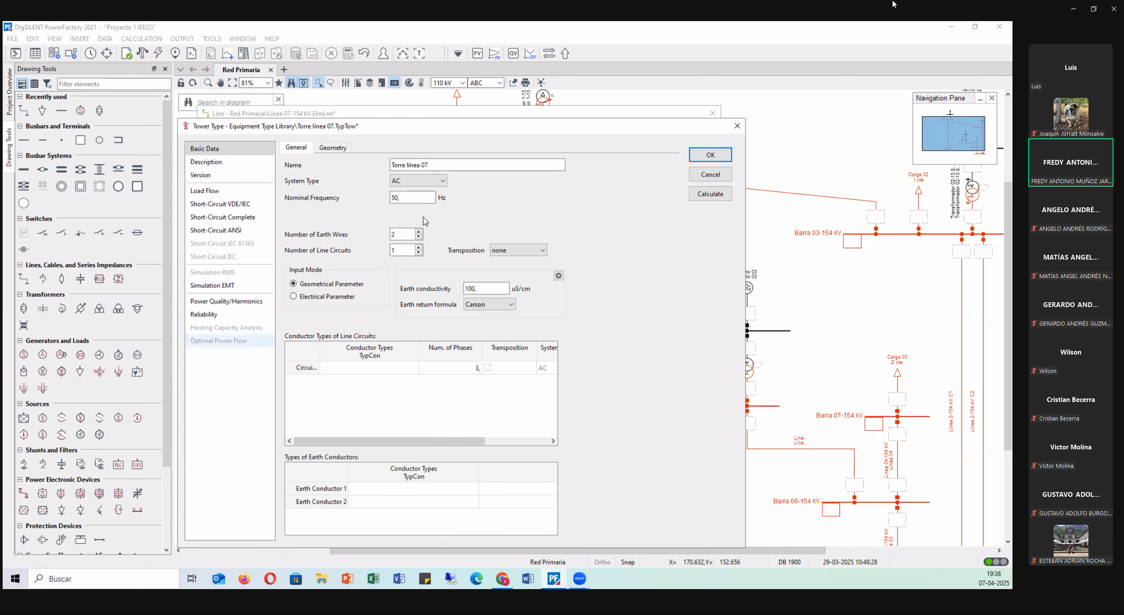
# - Create a new conductor type for the tower's line circuit in the Equipment Type Library and name it ACSR Partridge
pyautogui.click(373, 369)
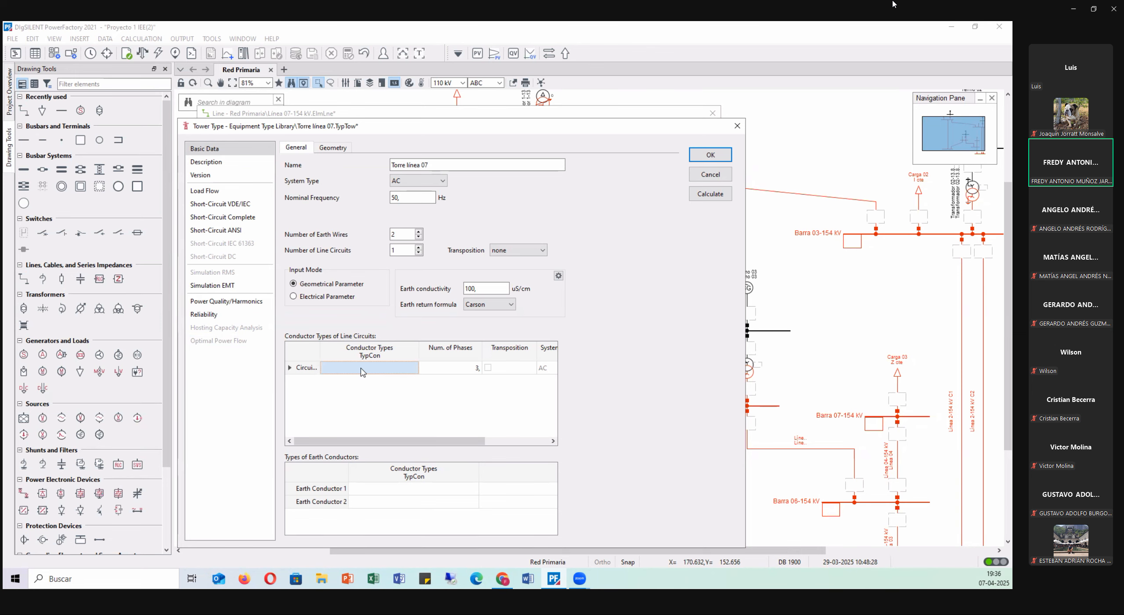
pyautogui.doubleClick(366, 371)
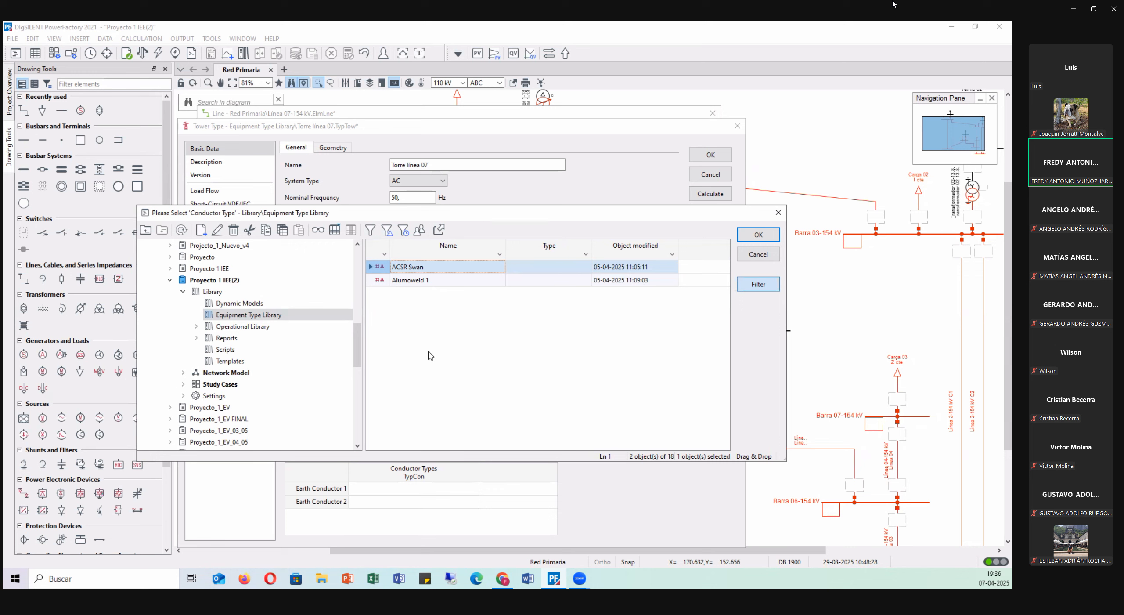
pyautogui.click(200, 234)
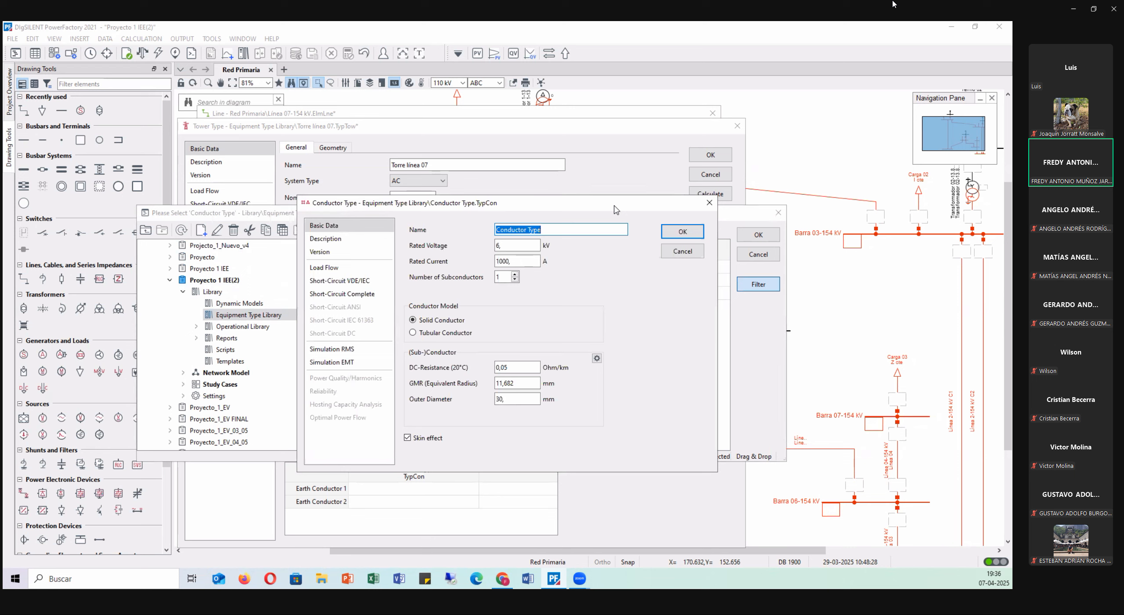
pyautogui.write('ACSR Partridge')
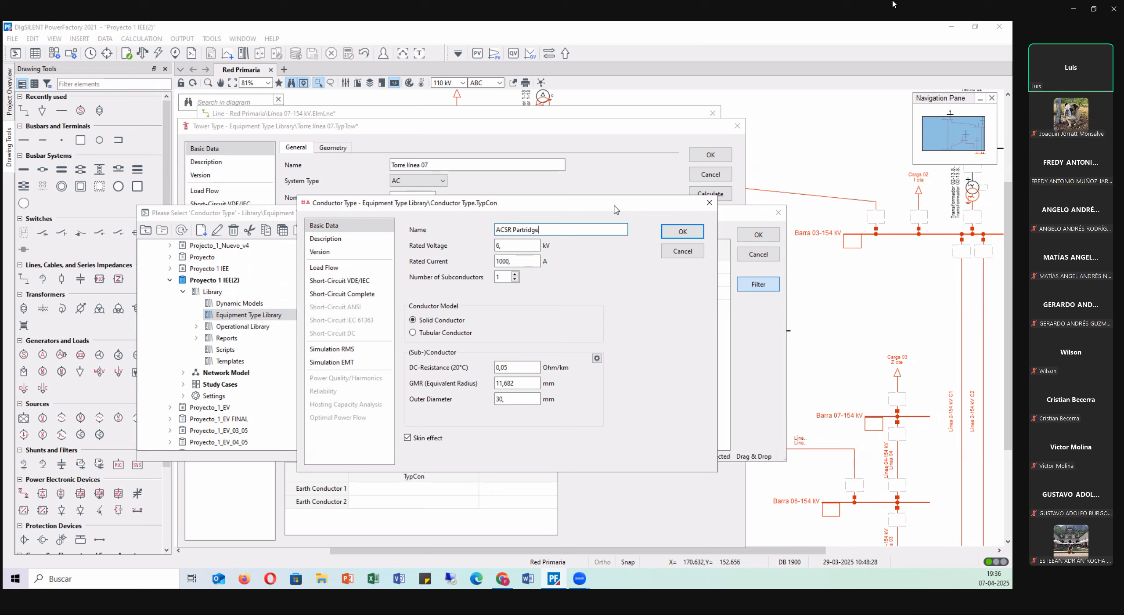
pyautogui.press('Tab')
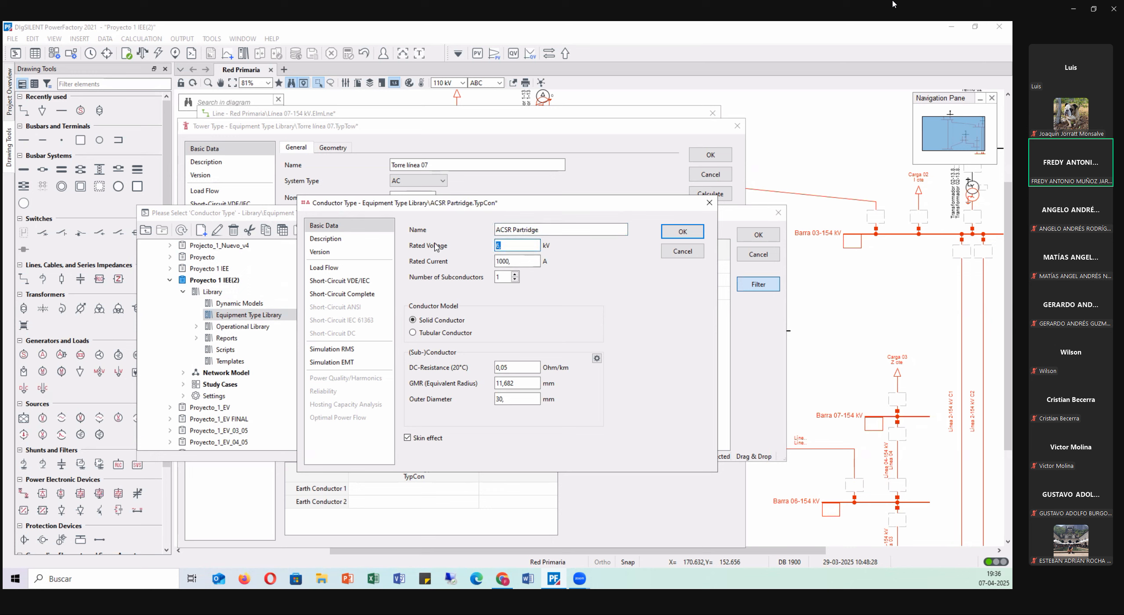
# - Set the ACSR Partridge conductor's rated voltage to 154 kV and its rated current to 458 A
pyautogui.write('154')
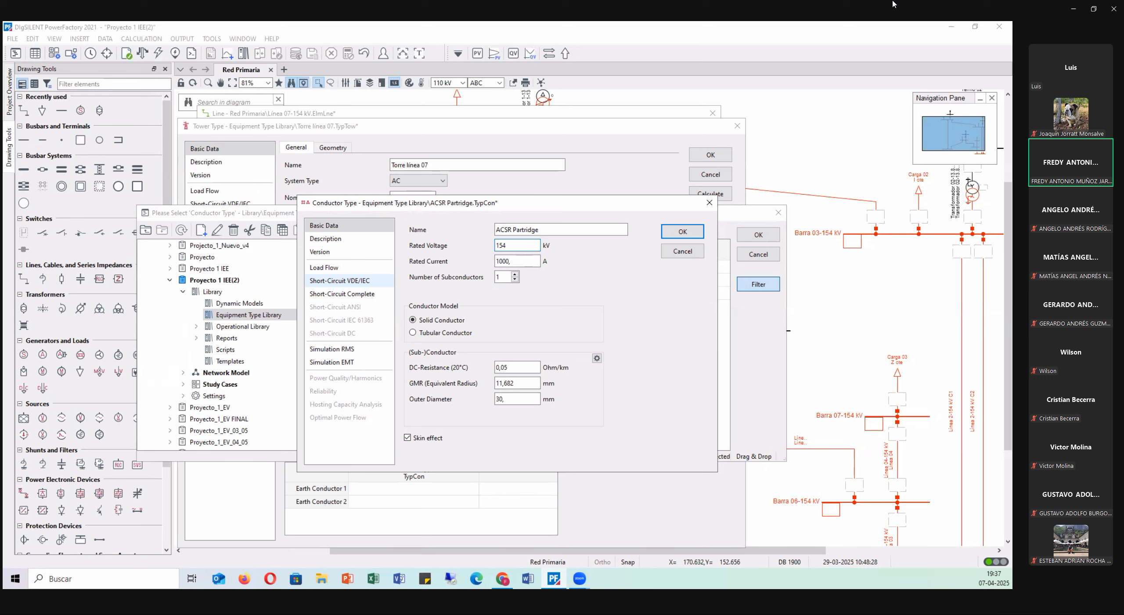
pyautogui.doubleClick(524, 262)
pyautogui.write('458,')
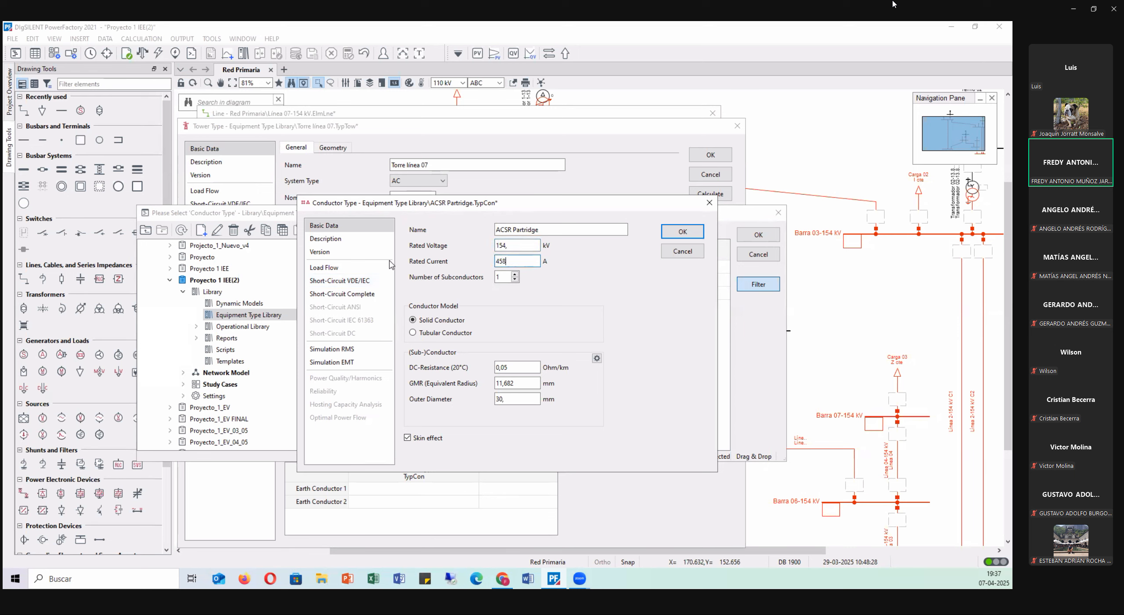
pyautogui.click(507, 281)
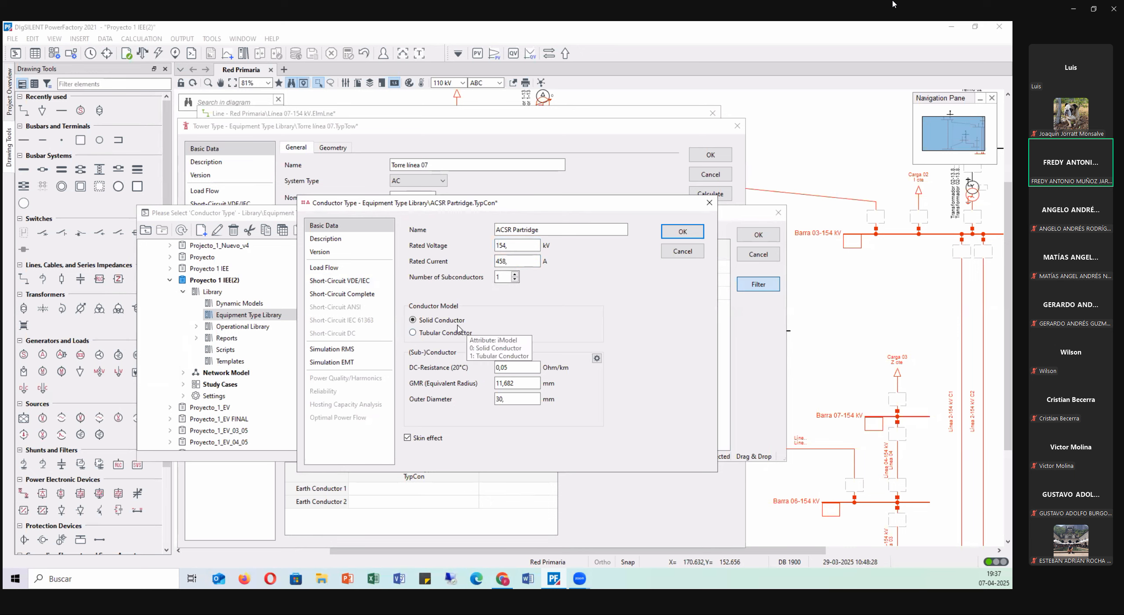
# - Set the DC resistance at 20°C of the ACSR Partridge conductor to 0,209 Ohm/km
pyautogui.doubleClick(520, 367)
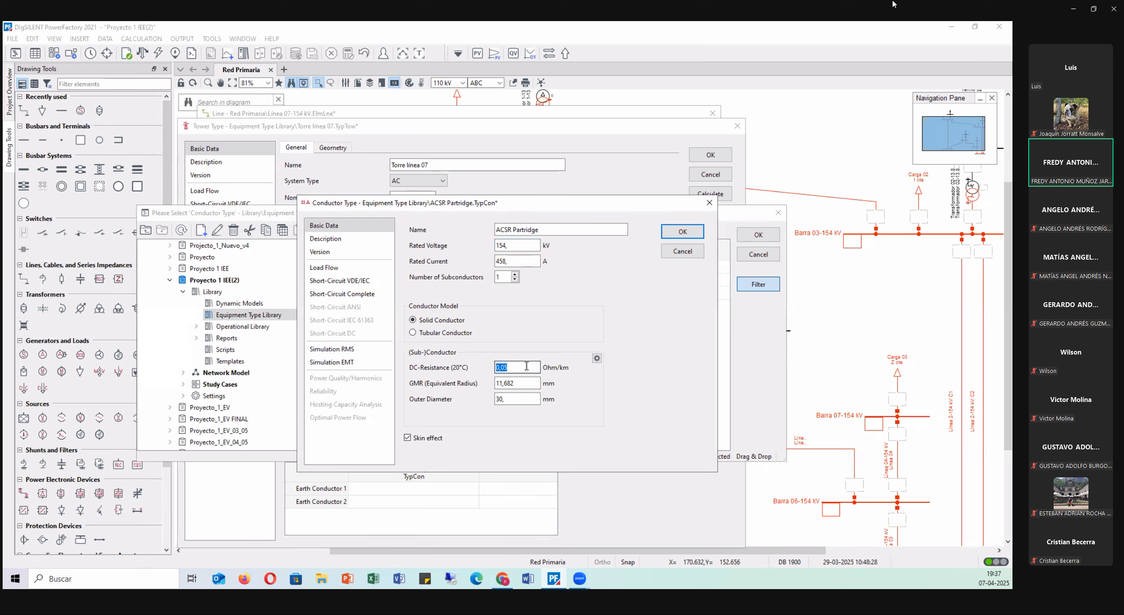
pyautogui.write('0,209')
pyautogui.press('Tab')
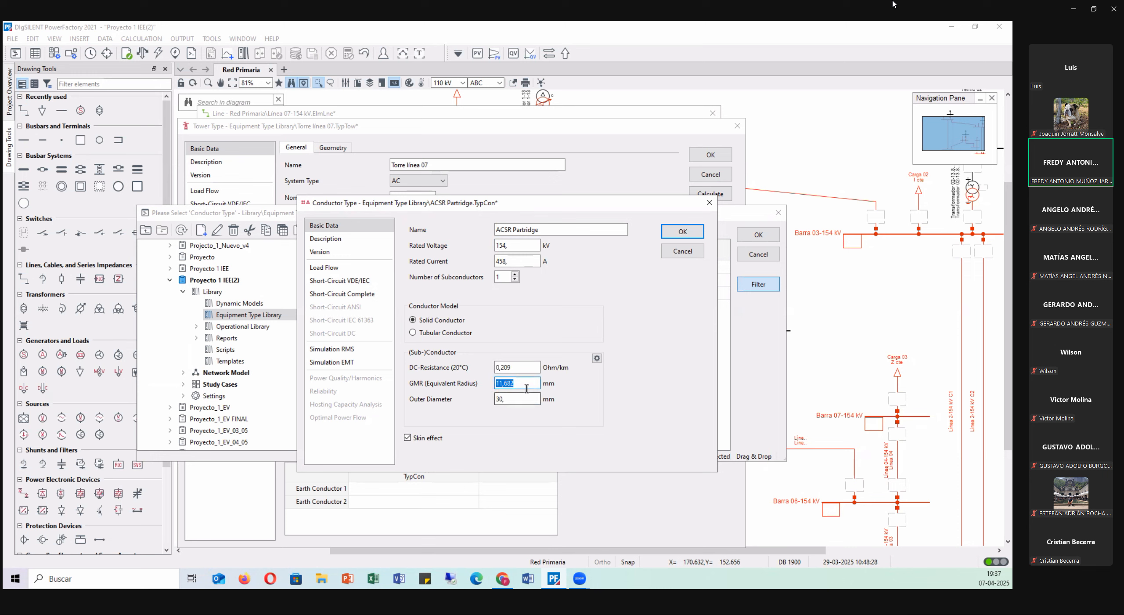
# - Set the ACSR Partridge conductor's GMR to 6,62 mm and outer diameter to 16,29 mm, and try to save the type
pyautogui.write('6,')
pyautogui.press('Tab')
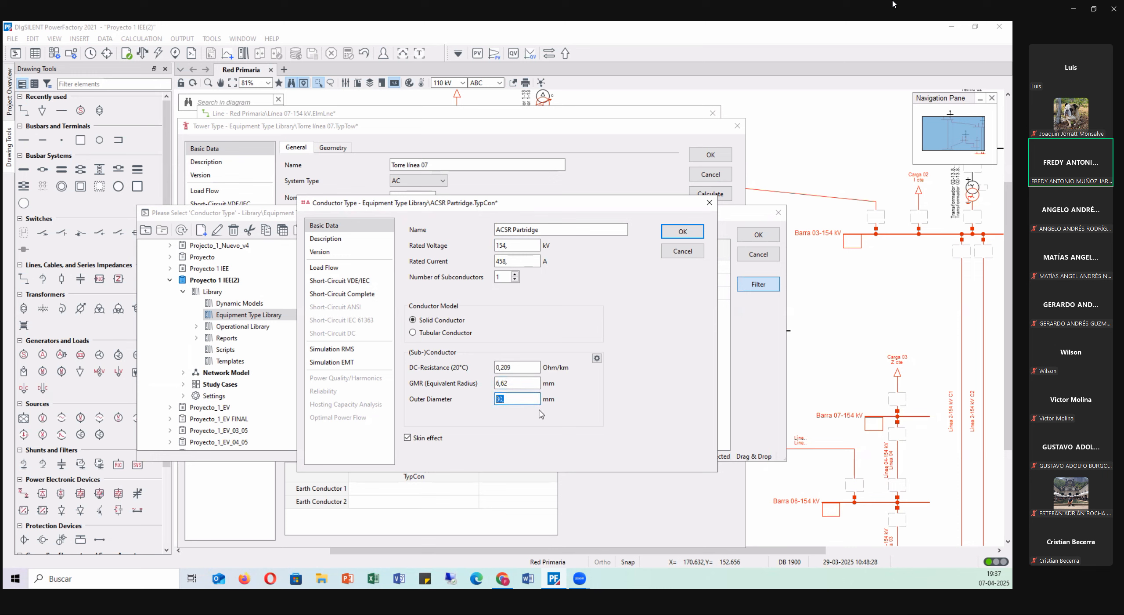
pyautogui.write('16.29')
pyautogui.click(531, 432)
pyautogui.click(676, 233)
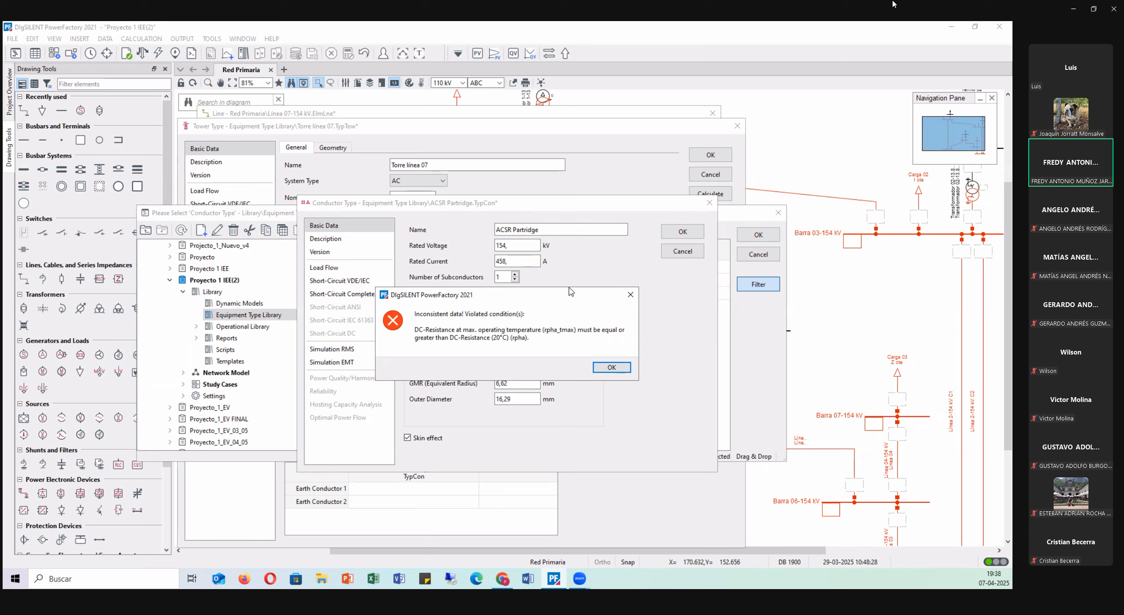
pyautogui.click(630, 295)
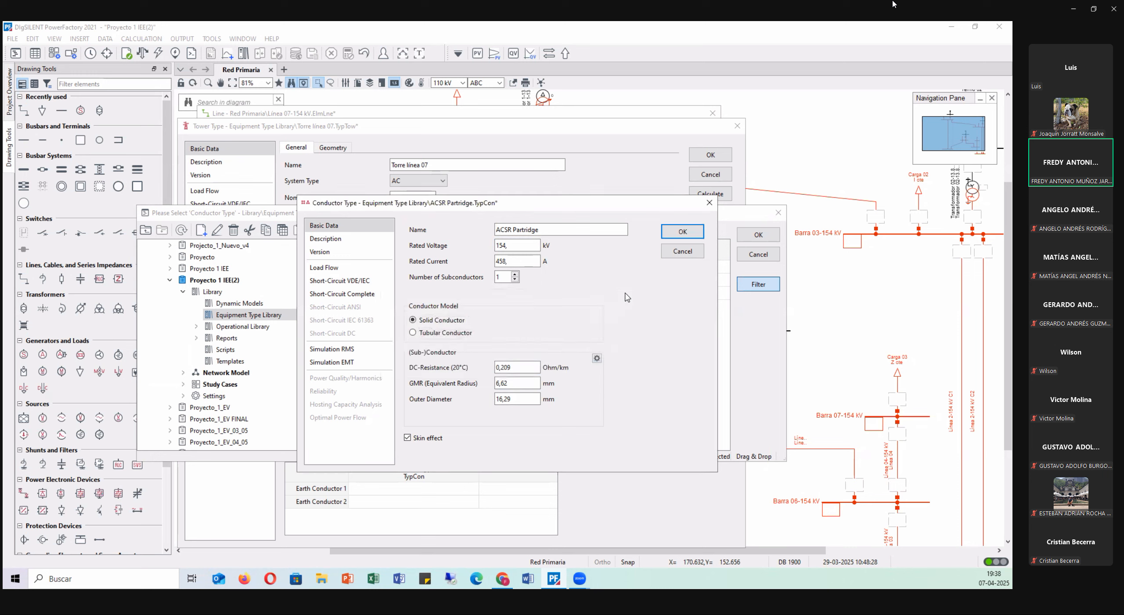
# - Set the ACSR Partridge load flow data to a 75 °C maximum operating temperature and 0,255 Ohm/km DC resistance at 75°C
pyautogui.doubleClick(532, 368)
pyautogui.click(321, 269)
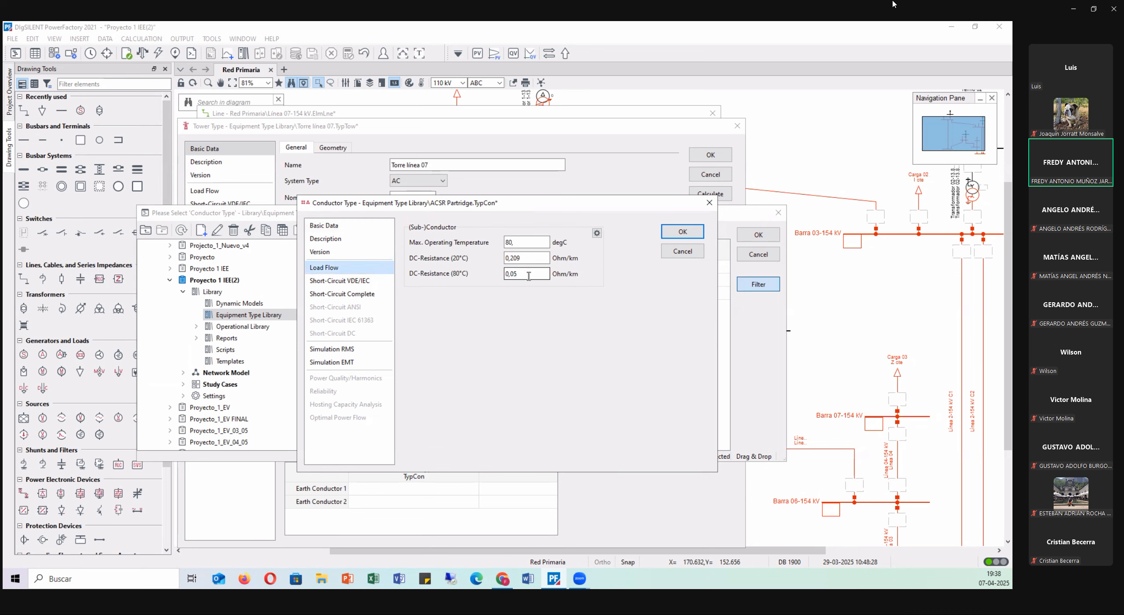
pyautogui.moveTo(532, 276); pyautogui.dragTo(439, 274)
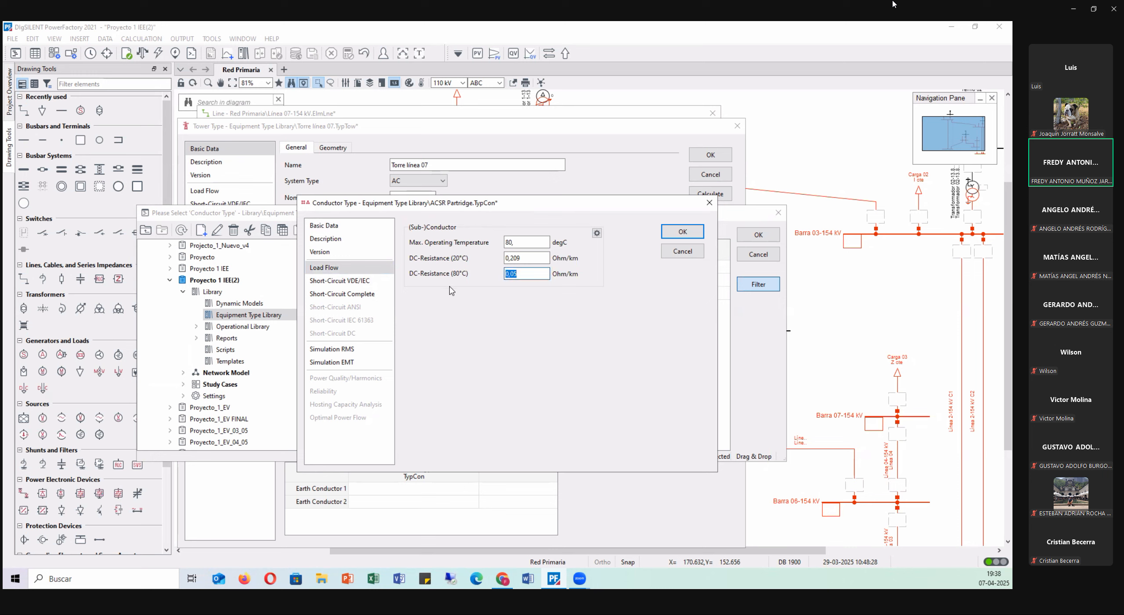
pyautogui.click(530, 242)
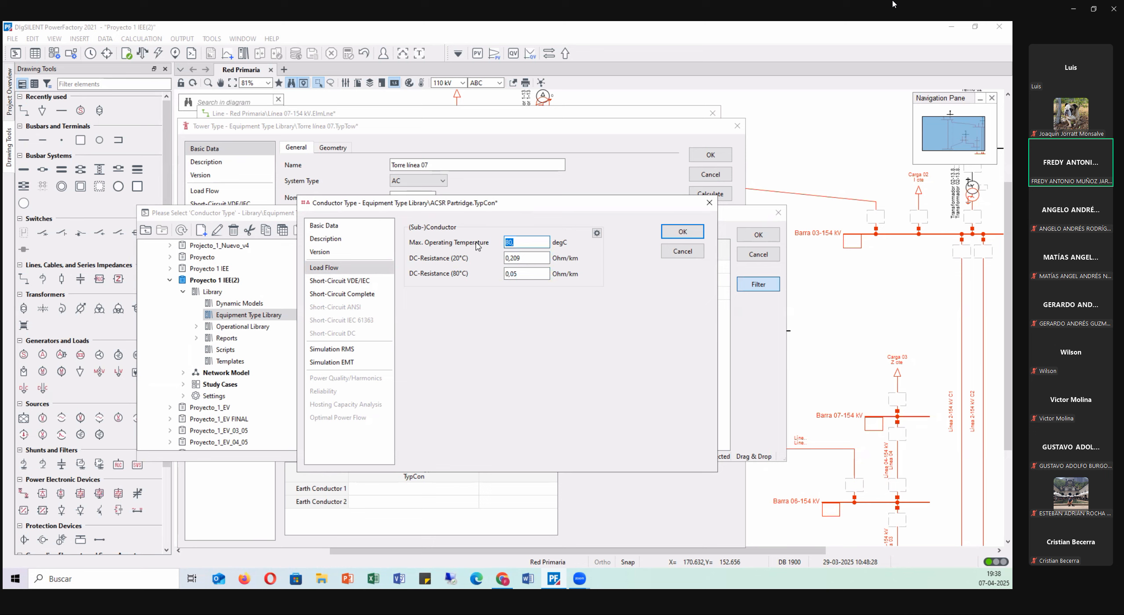
pyautogui.write('75')
pyautogui.click(517, 275)
pyautogui.moveTo(517, 275); pyautogui.dragTo(442, 274)
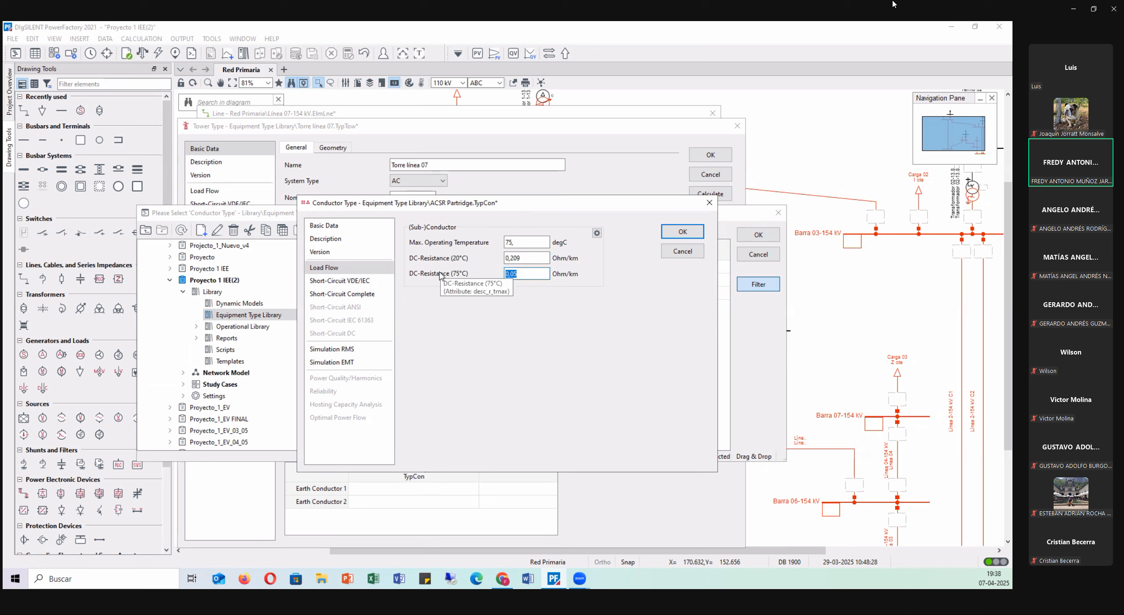
pyautogui.write('0.255')
pyautogui.click(524, 327)
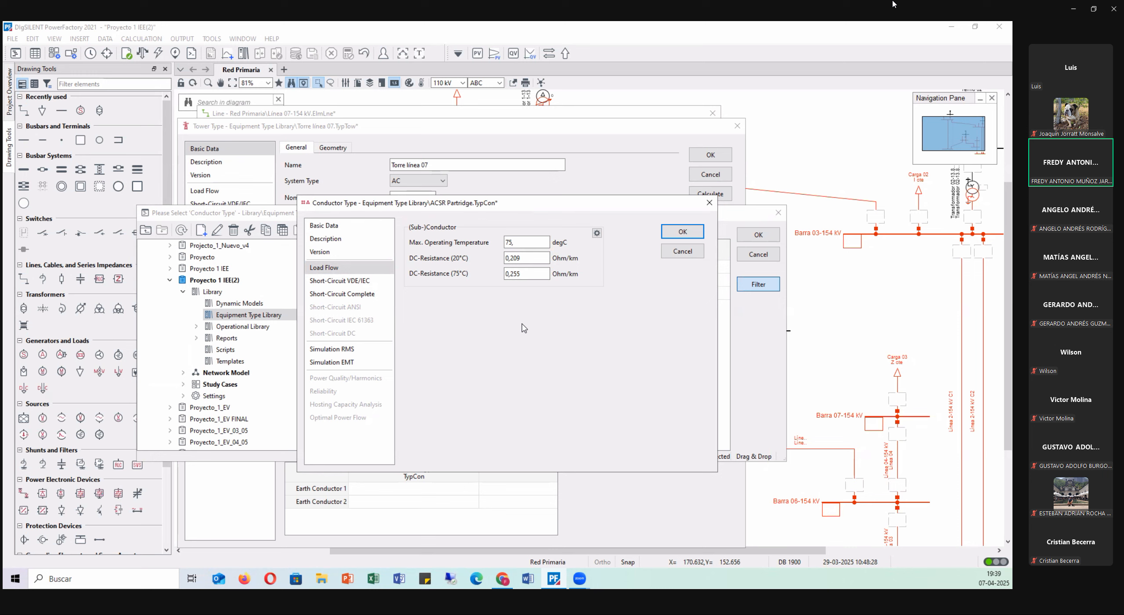
# - Change the ACSR Partridge conductor's DC resistance at 75°C to 0,05 Ohm/km for comparison with the 20°C value
pyautogui.moveTo(538, 275); pyautogui.dragTo(517, 274)
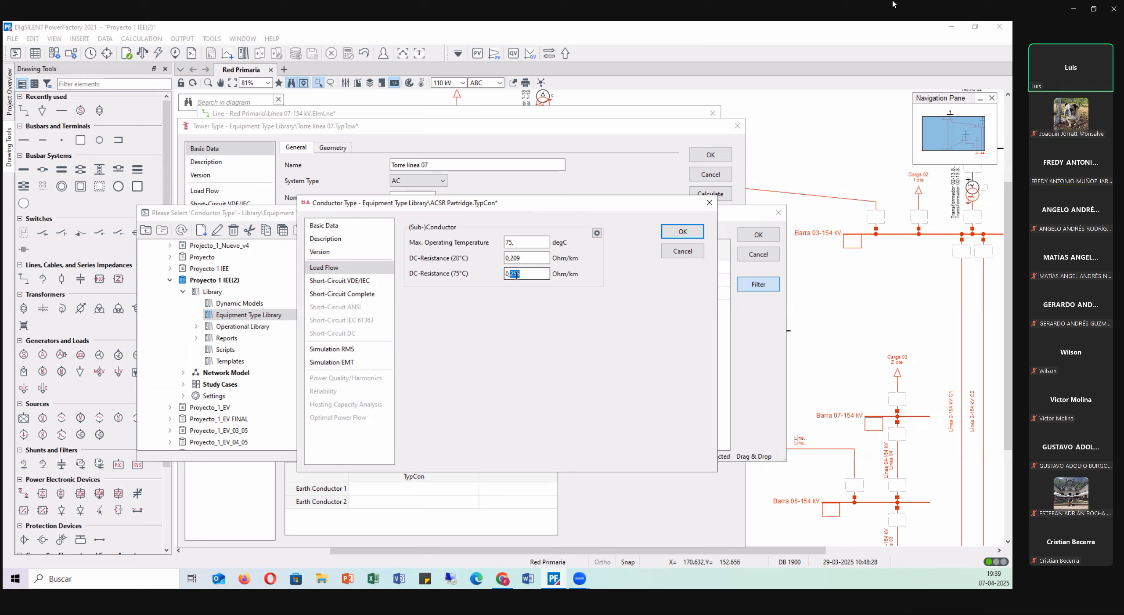
pyautogui.write('05')
pyautogui.click(529, 258)
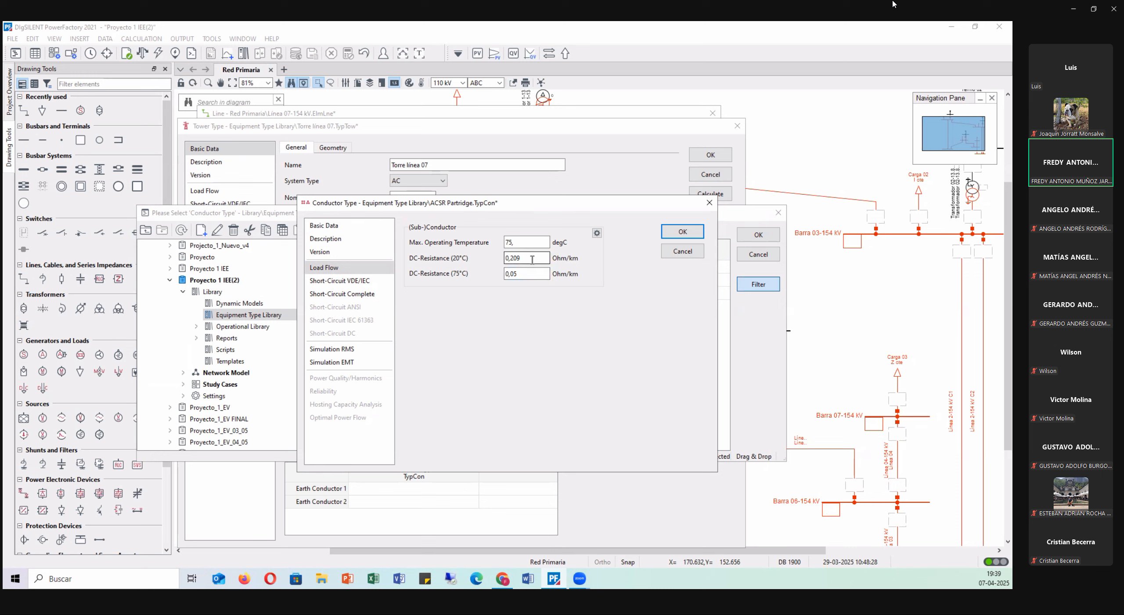
pyautogui.click(508, 272)
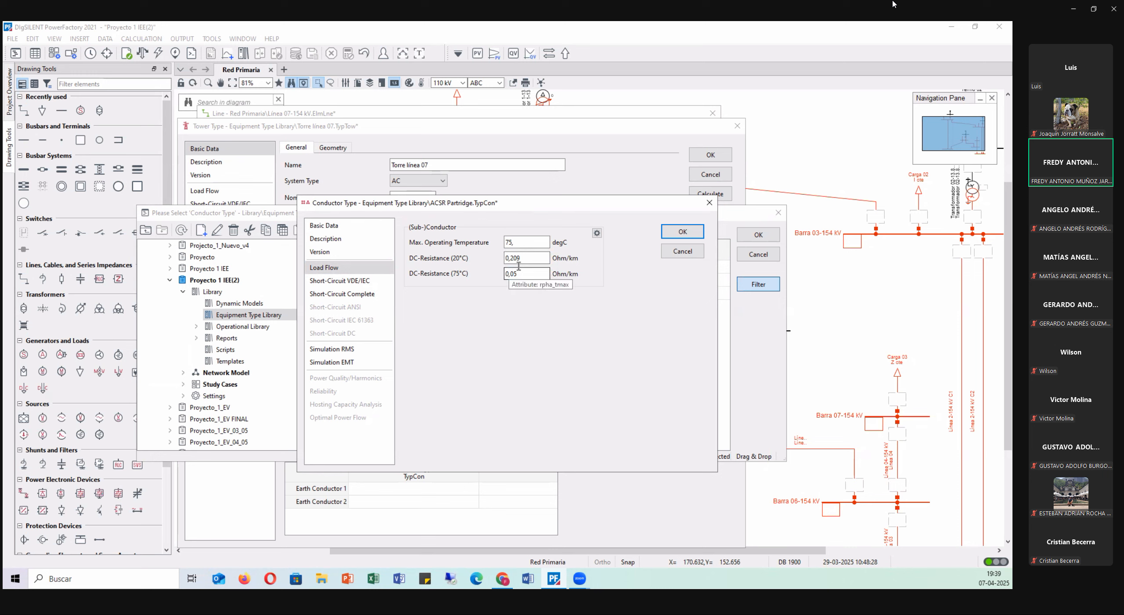
pyautogui.doubleClick(514, 258)
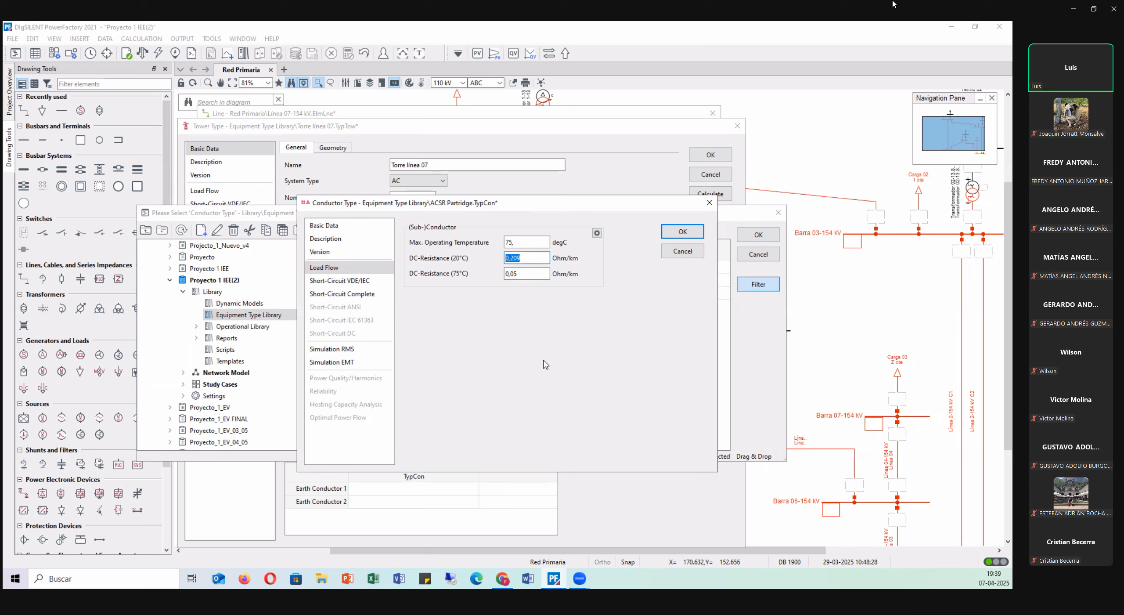
# - Enter 0,255 Ohm/km again as the ACSR Partridge conductor's DC resistance at 75°C
pyautogui.doubleClick(516, 274)
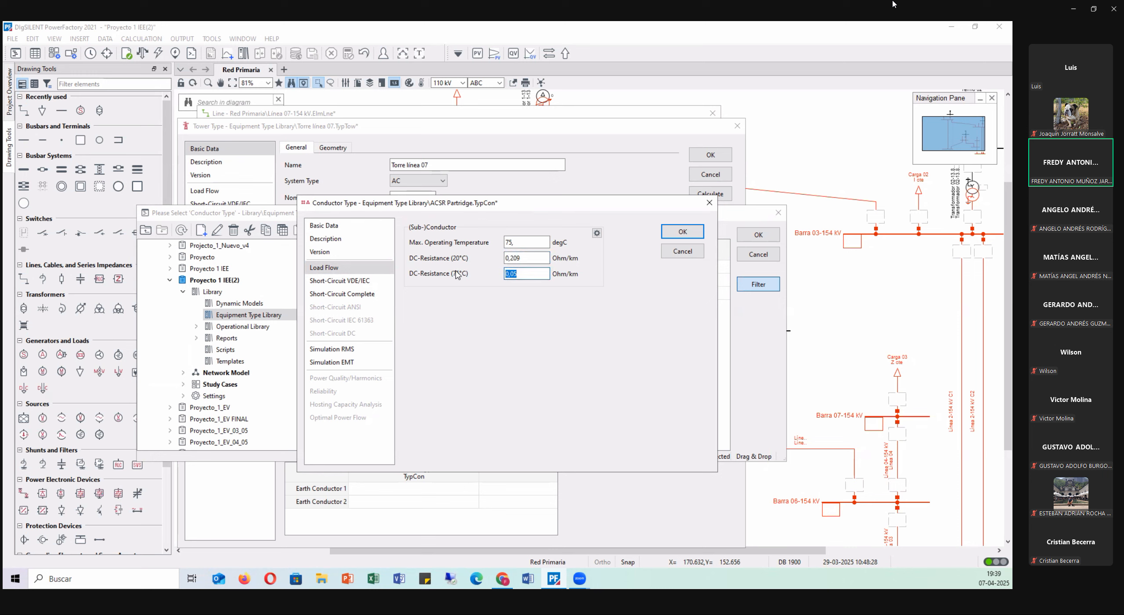
pyautogui.write('0.255')
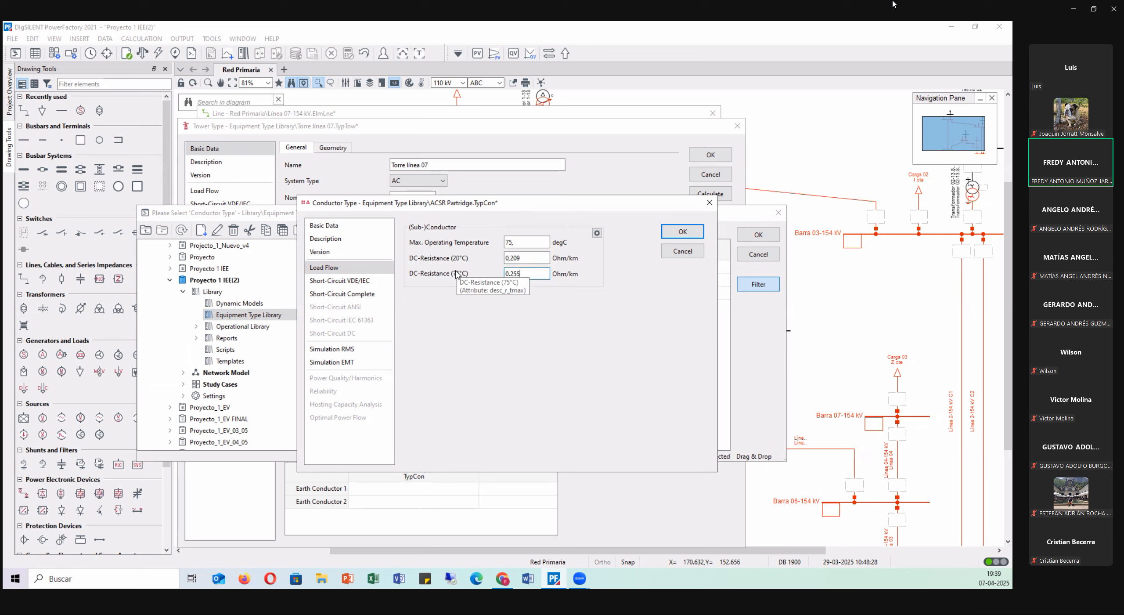
pyautogui.press('Tab')
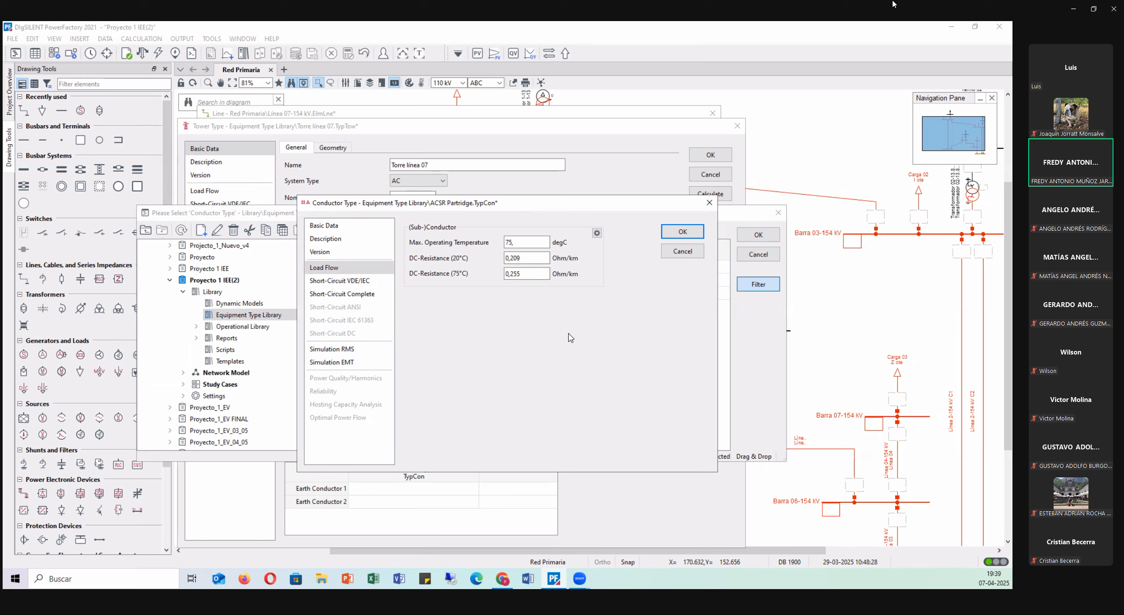
# - In the complete short-circuit data, set the conductor material to Aluminium-Steel and the maximum end temperature to 645 °C
pyautogui.click(337, 298)
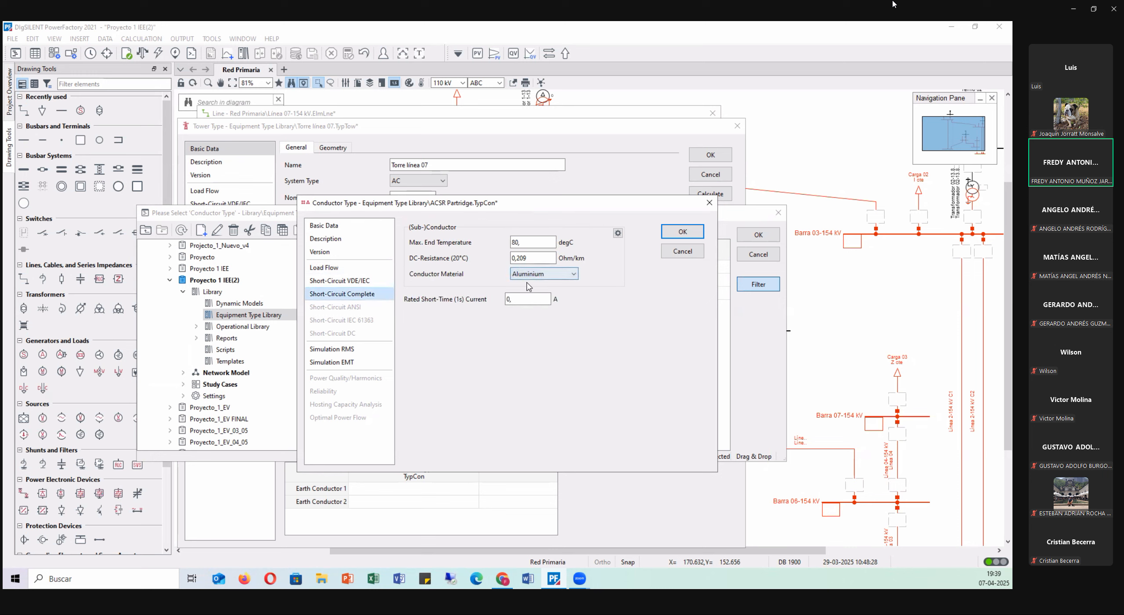
pyautogui.click(540, 277)
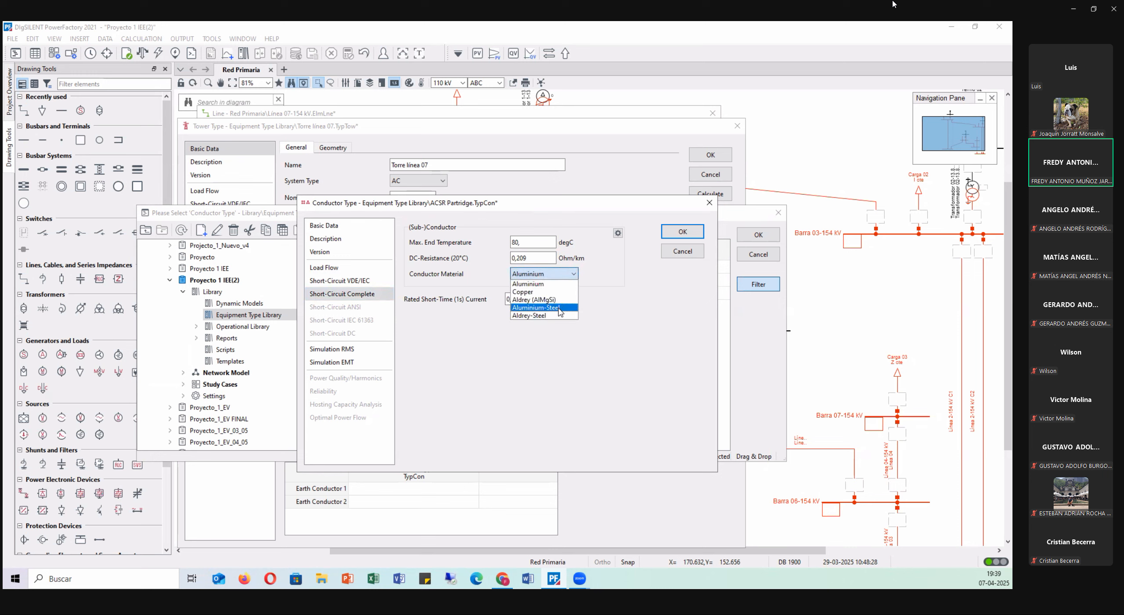
pyautogui.click(559, 311)
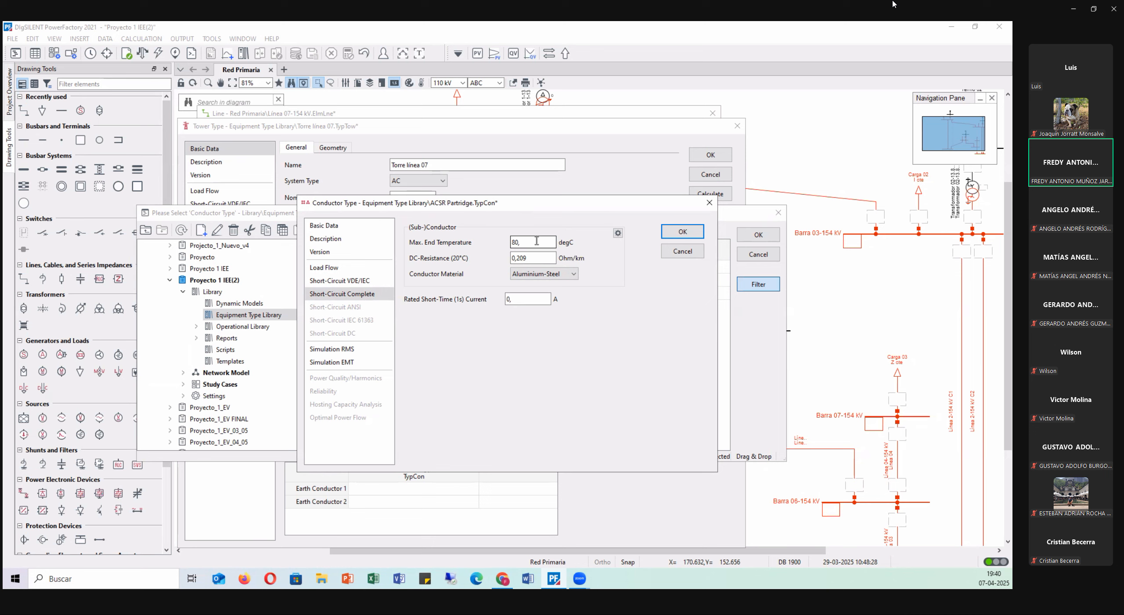
pyautogui.doubleClick(516, 242)
pyautogui.write('645')
# - Set the ACSR Partridge rated short-time (1s) current to 20,3 and keep Aluminium-Steel as the conductor material
pyautogui.click(520, 298)
pyautogui.doubleClick(520, 299)
pyautogui.write('20,3')
pyautogui.click(539, 242)
pyautogui.moveTo(478, 239); pyautogui.dragTo(420, 237)
pyautogui.click(527, 273)
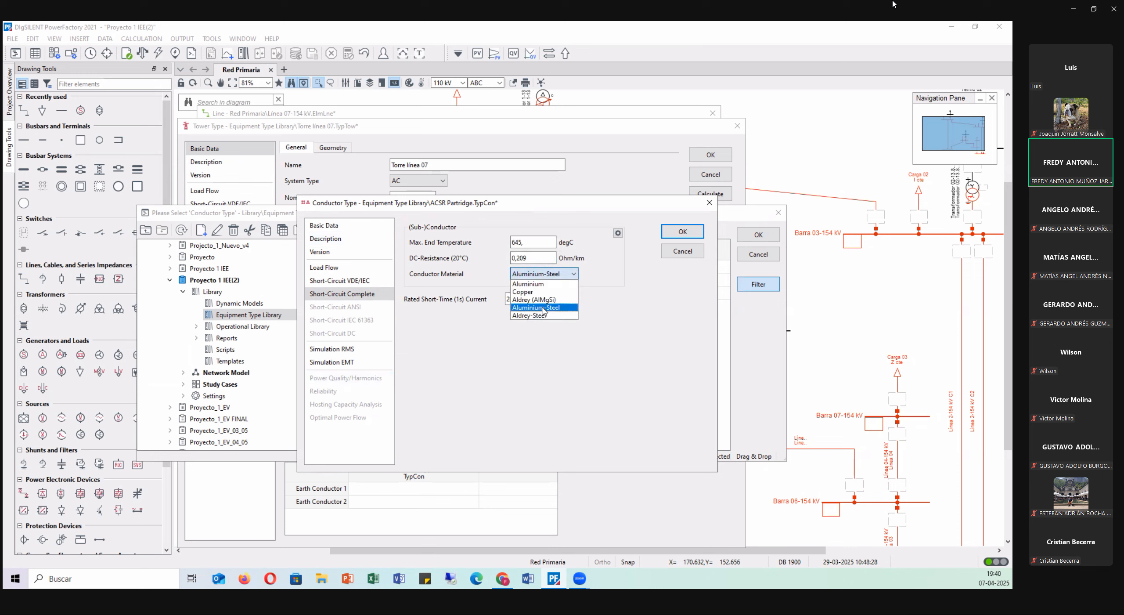
pyautogui.click(543, 308)
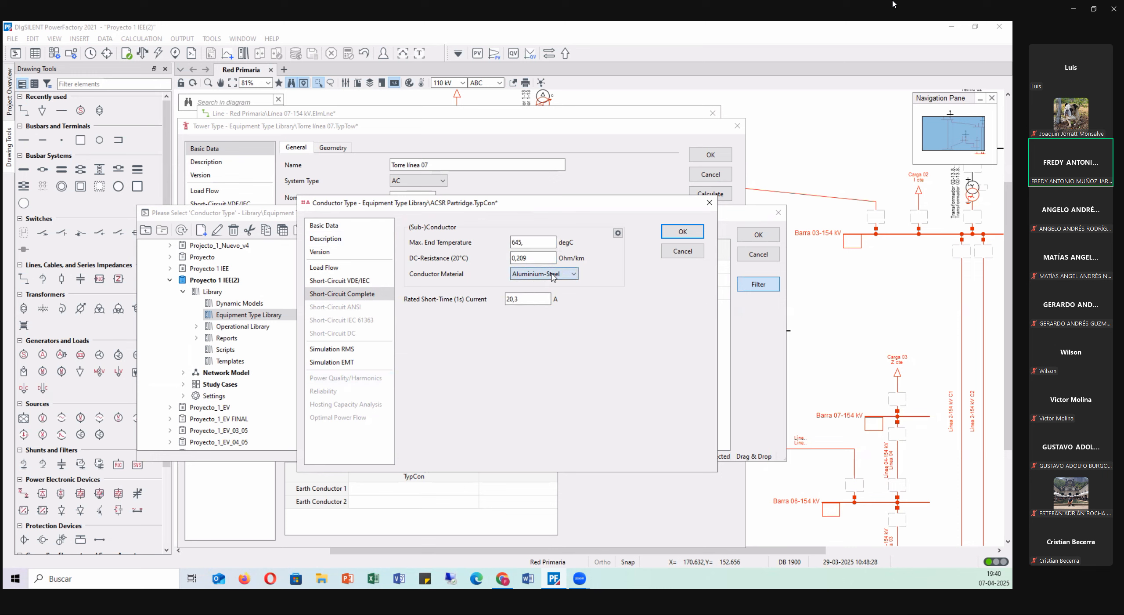
pyautogui.click(514, 273)
pyautogui.click(489, 257)
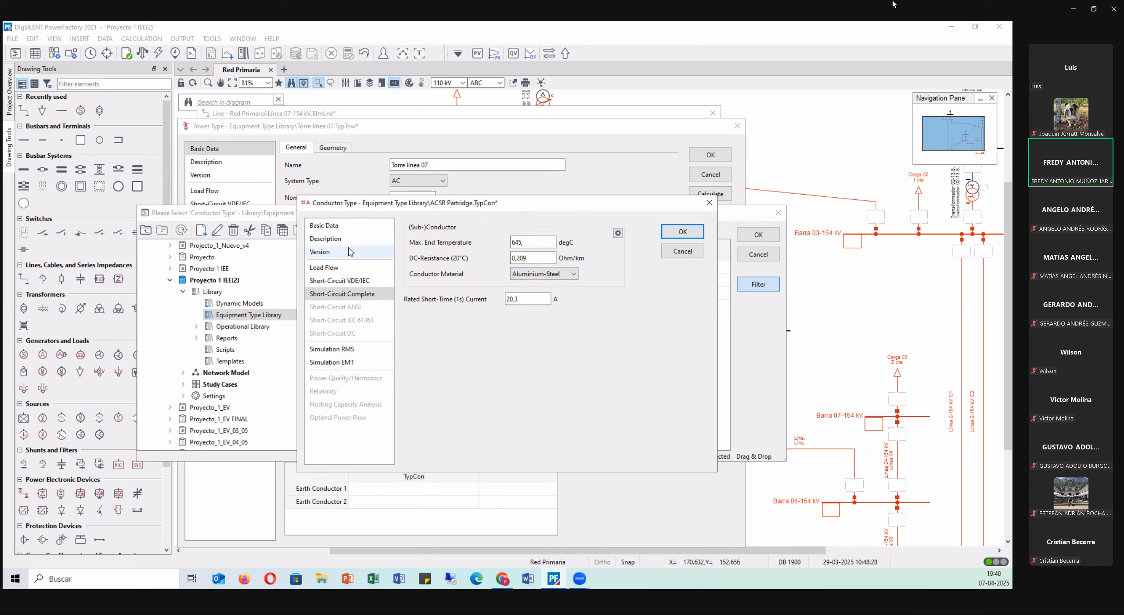
# - Recheck the load flow and basic data, save ACSR Partridge, and assign it to the tower's line circuit
pyautogui.click(324, 267)
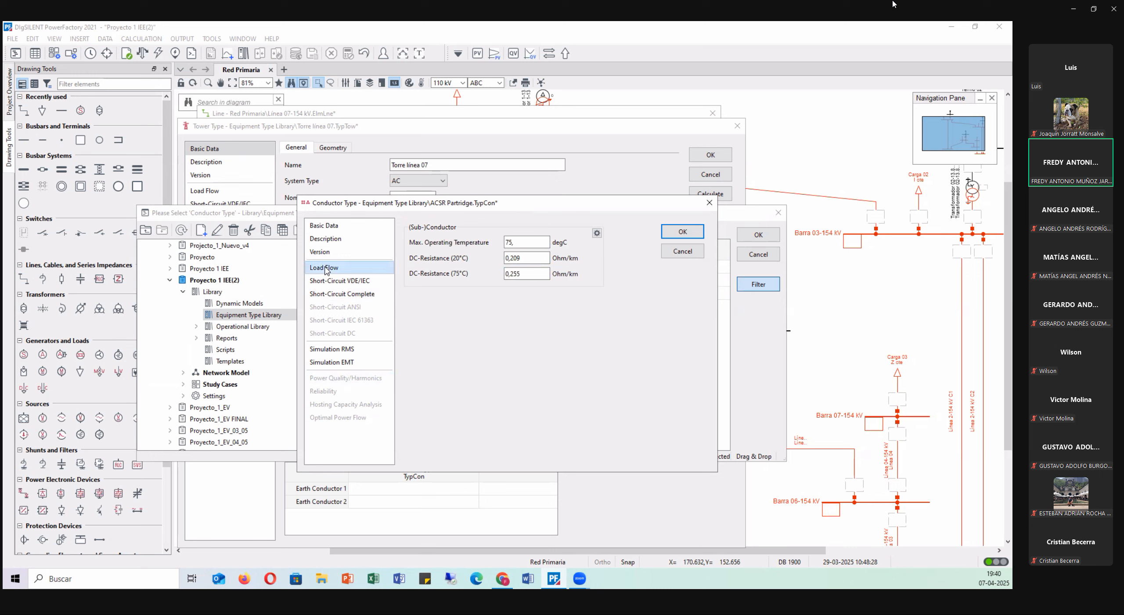
pyautogui.doubleClick(529, 274)
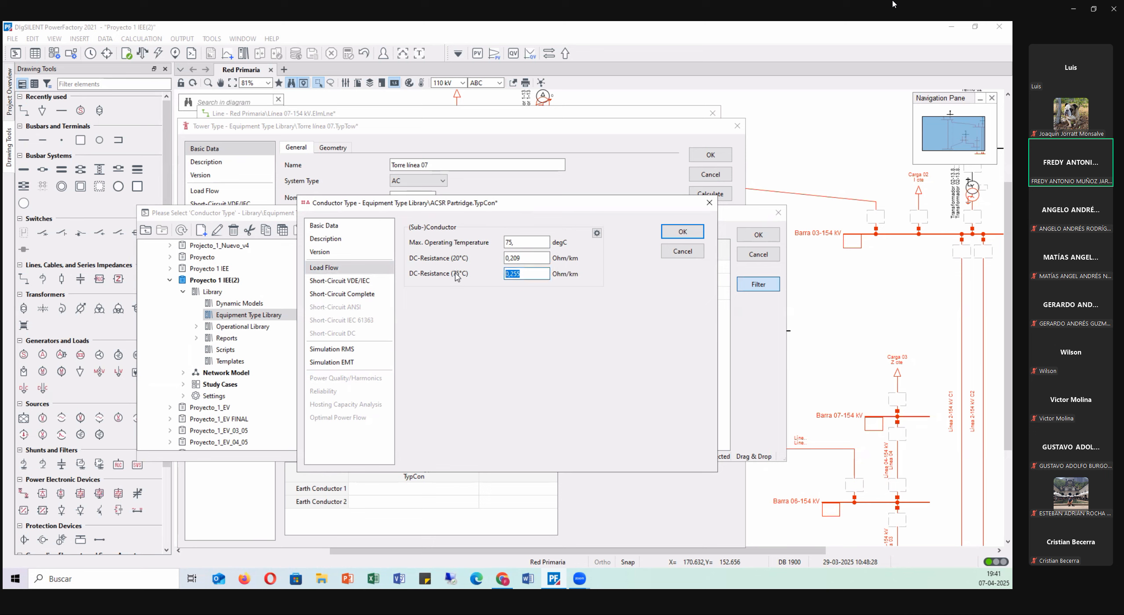
pyautogui.click(359, 227)
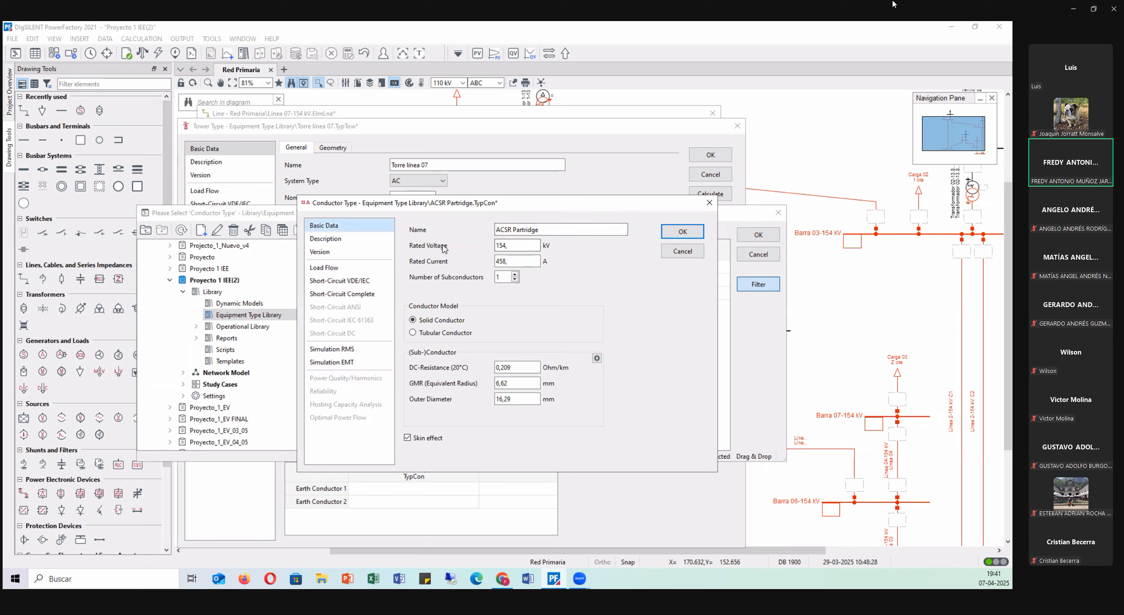
pyautogui.click(679, 233)
pyautogui.click(377, 294)
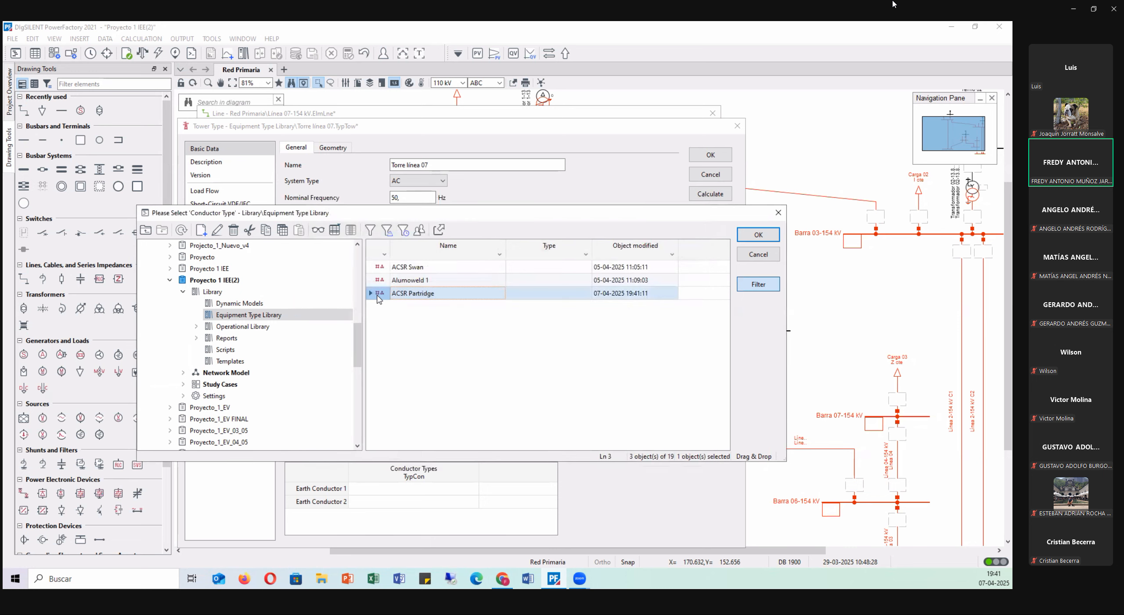
pyautogui.click(749, 237)
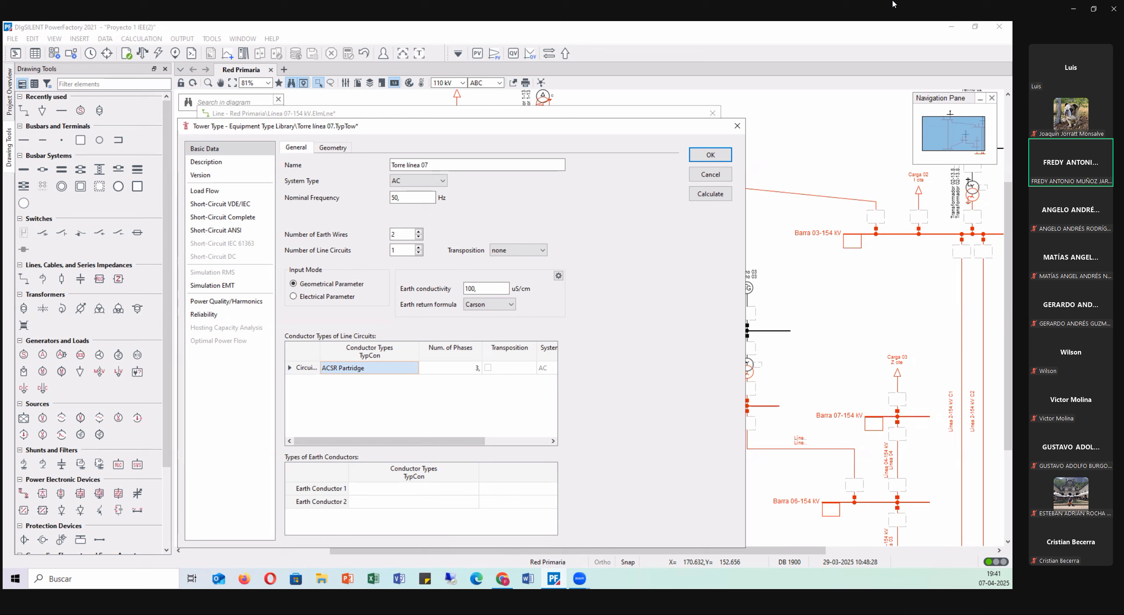
# - Create a new conductor type for Earth Conductor 1, name it Alumoweld 2 and set its rated voltage to 154 kV
pyautogui.doubleClick(411, 488)
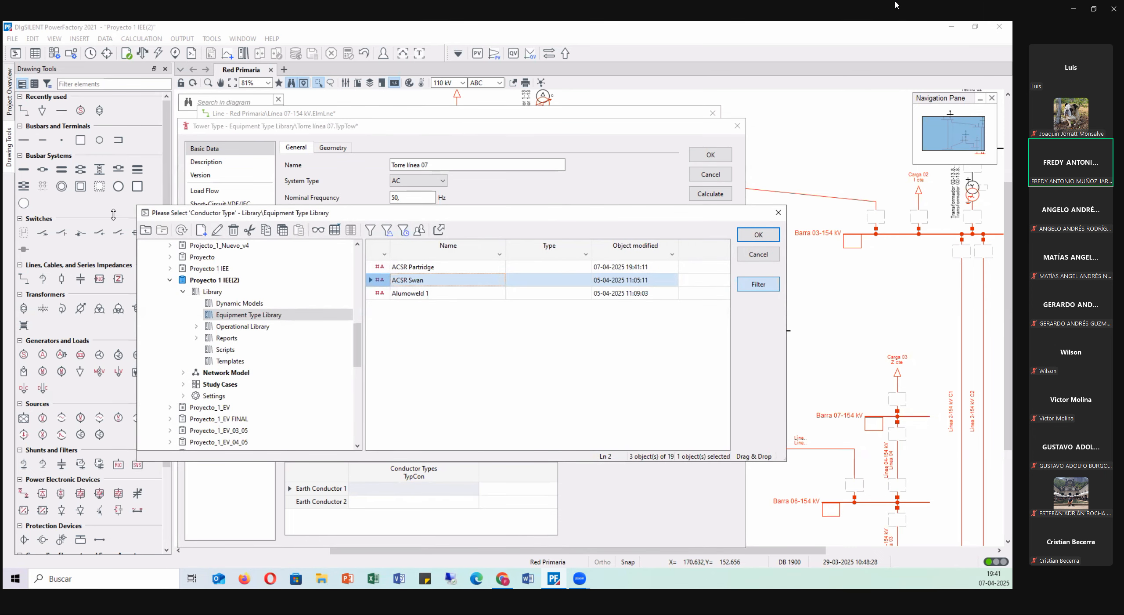
pyautogui.click(202, 229)
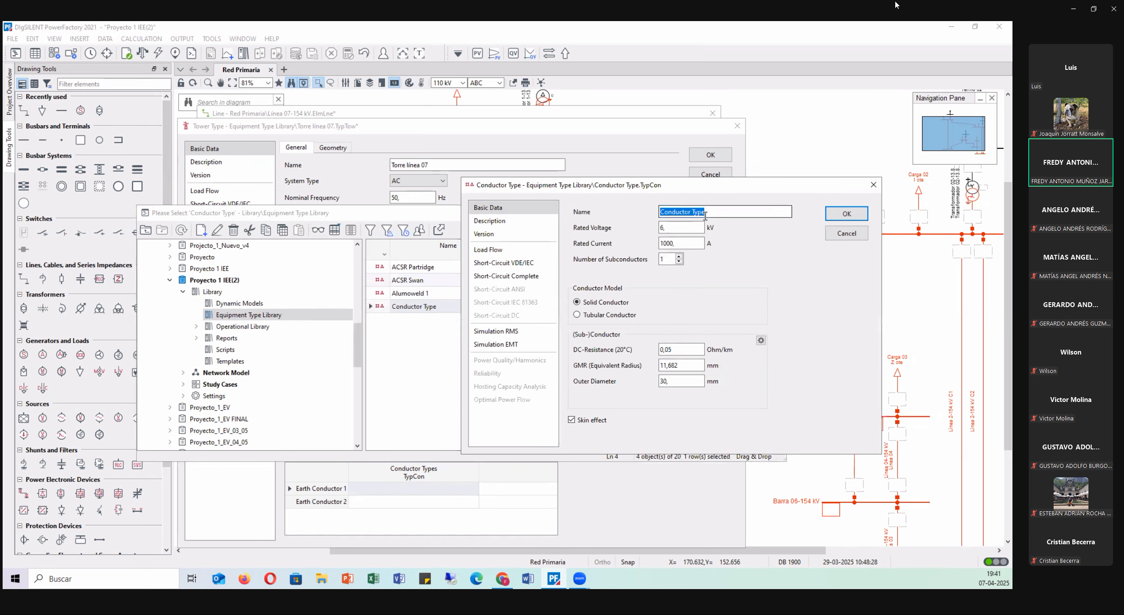
pyautogui.write('Alumoweld 2')
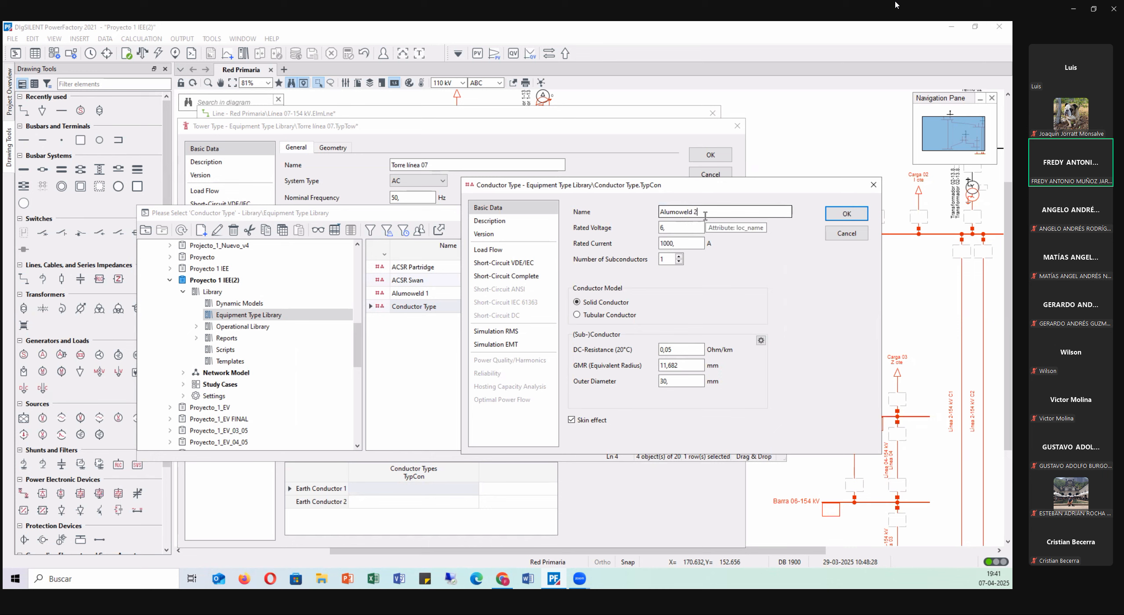
pyautogui.click(691, 227)
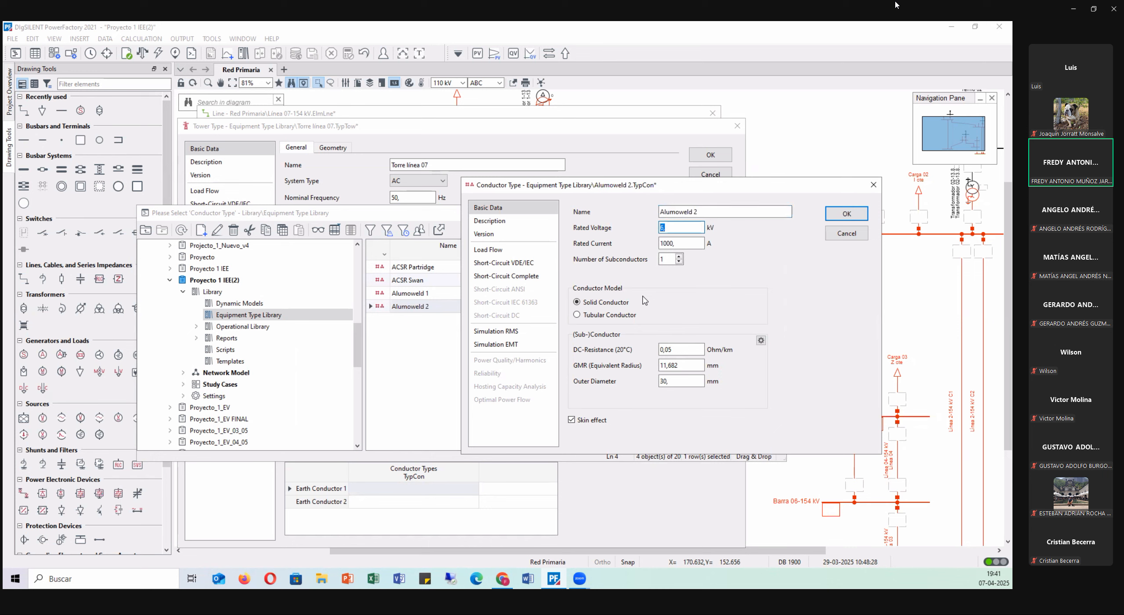
pyautogui.write('154')
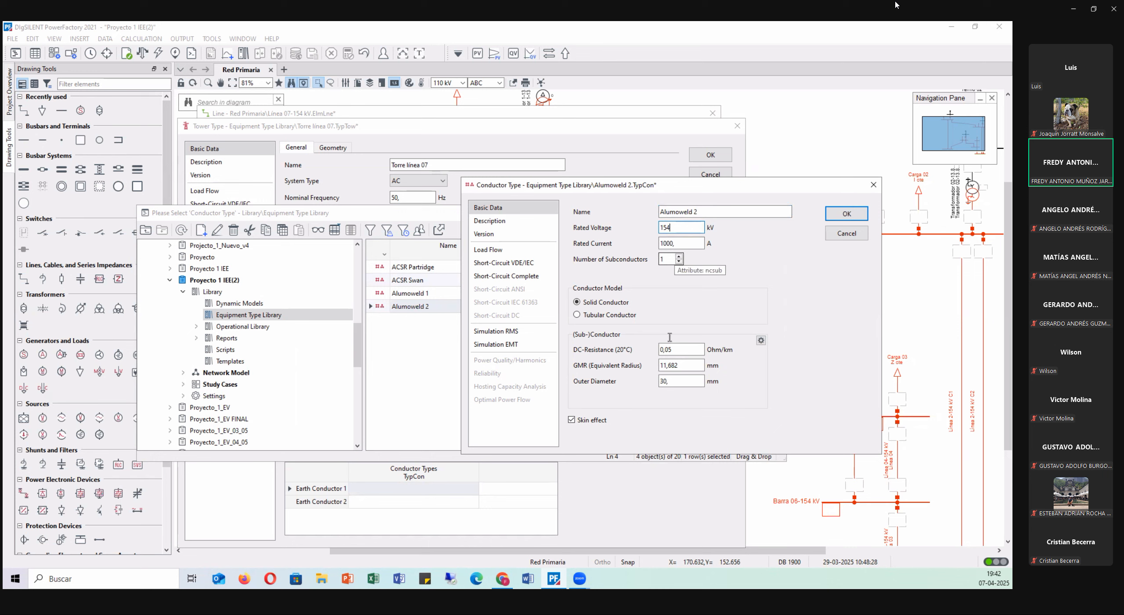
# - Set Alumoweld 2's DC resistance at 20°C to 0,559 Ohm/km, GMR to 5,49 mm and outer diameter to 14,1 mm
pyautogui.click(688, 349)
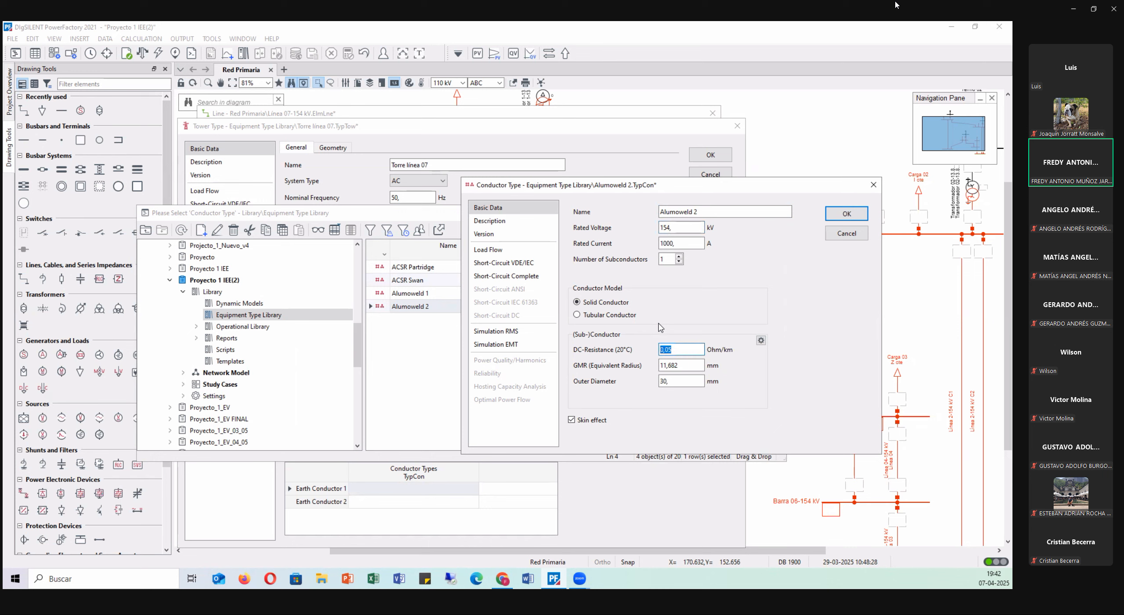
pyautogui.write('0.55')
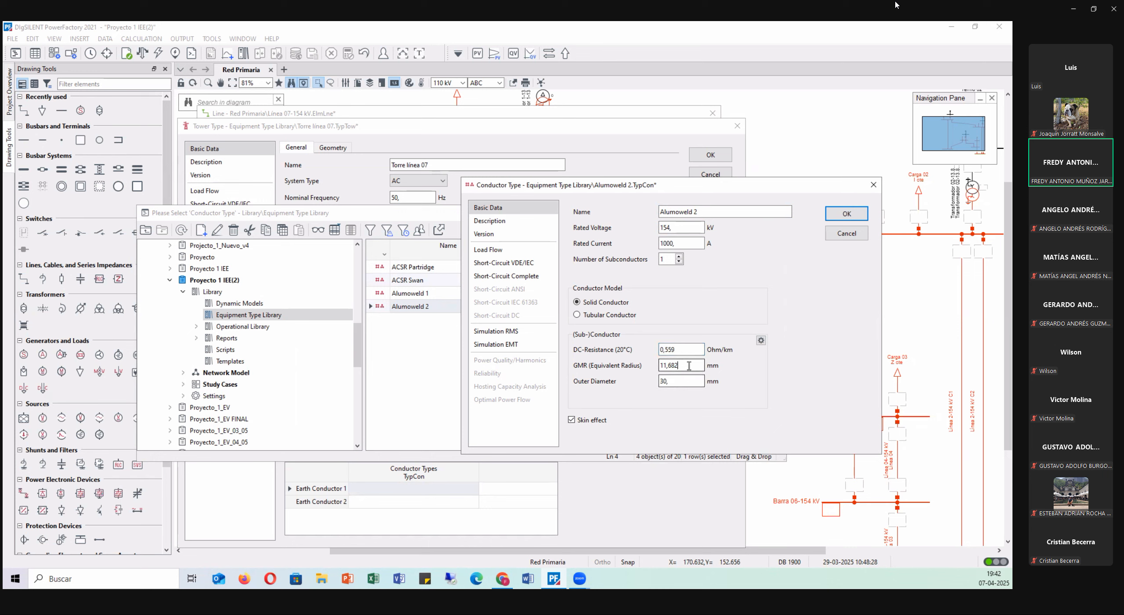
pyautogui.press('Tab')
pyautogui.write('5.')
pyautogui.write('49')
pyautogui.click(684, 380)
pyautogui.moveTo(683, 380); pyautogui.dragTo(614, 382)
pyautogui.write('14,1')
pyautogui.click(691, 303)
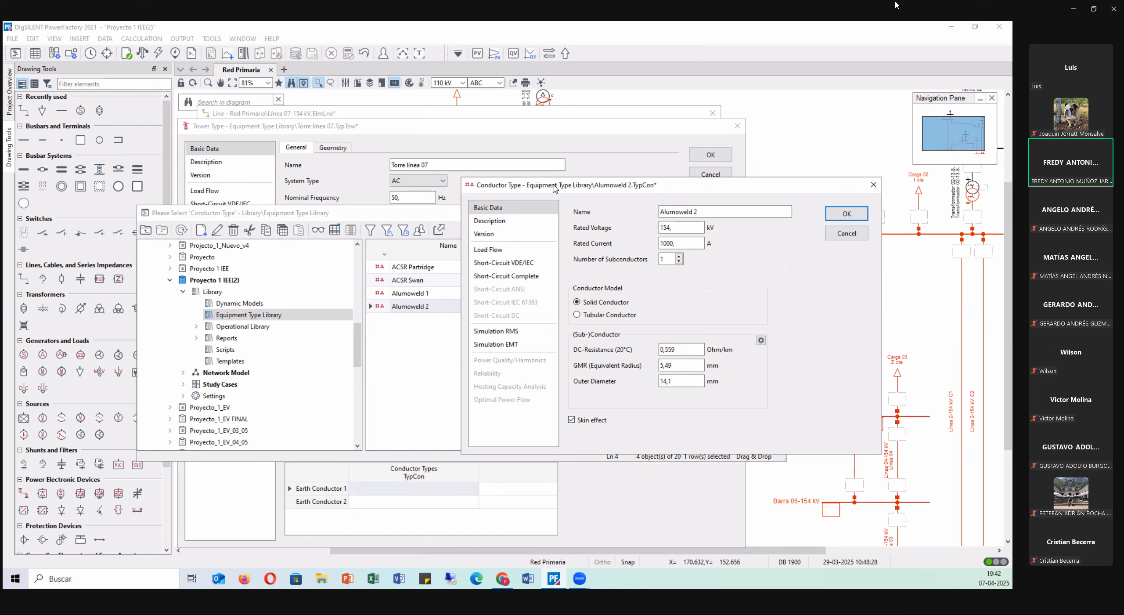
# - Base Alumoweld 2's load flow temperature dependency on conductor material and set the material to Aldrey (AlMgSi)
pyautogui.moveTo(554, 188); pyautogui.dragTo(581, 204)
pyautogui.click(530, 267)
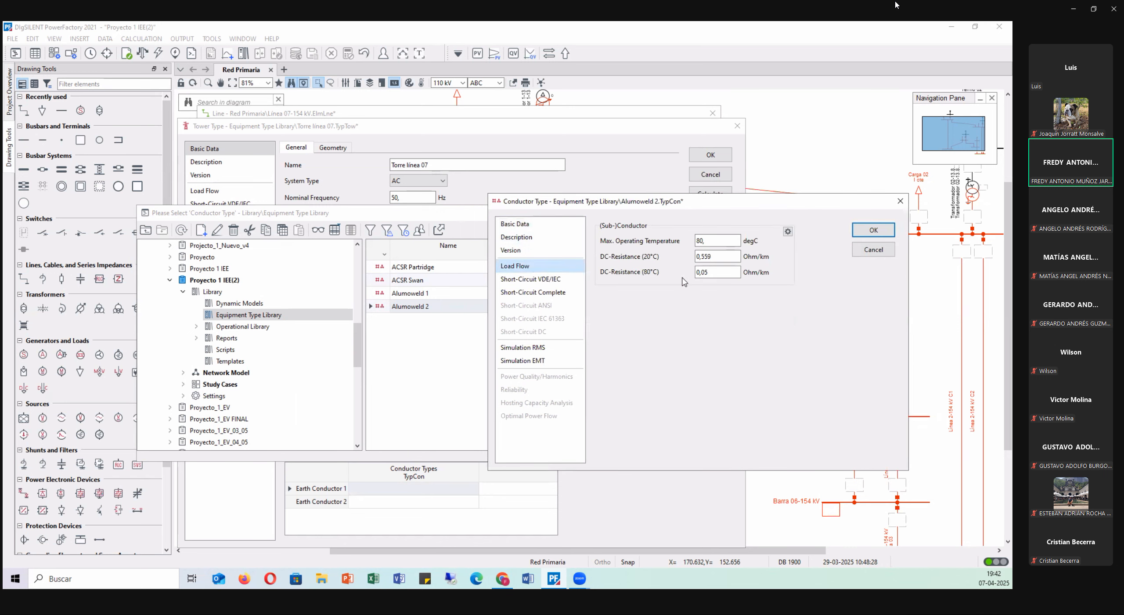
pyautogui.press('Tab')
pyautogui.press('Tab')
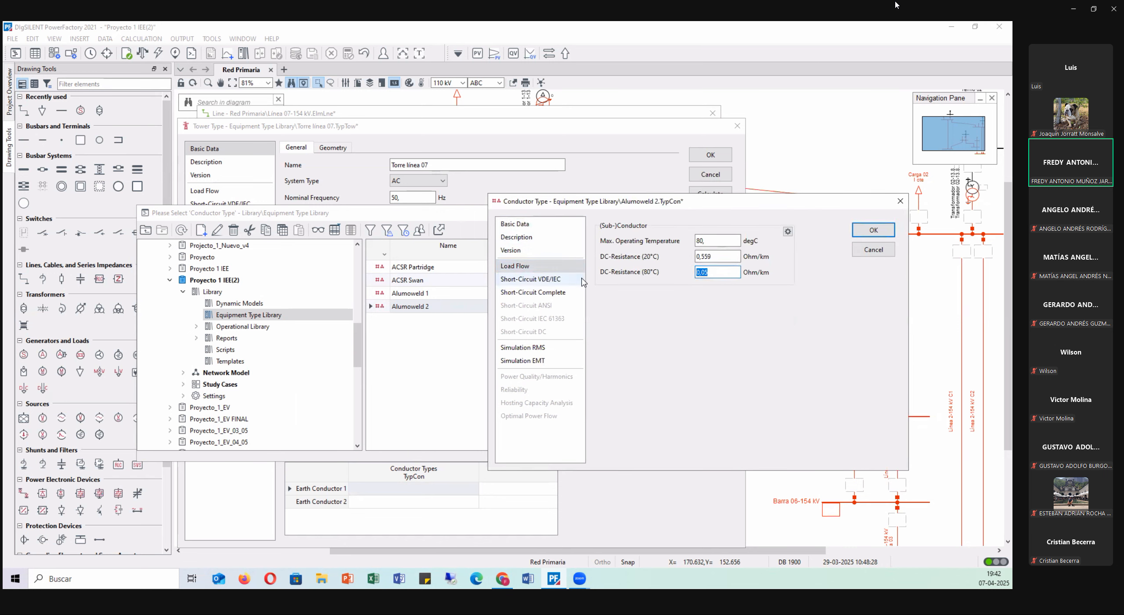
pyautogui.click(787, 232)
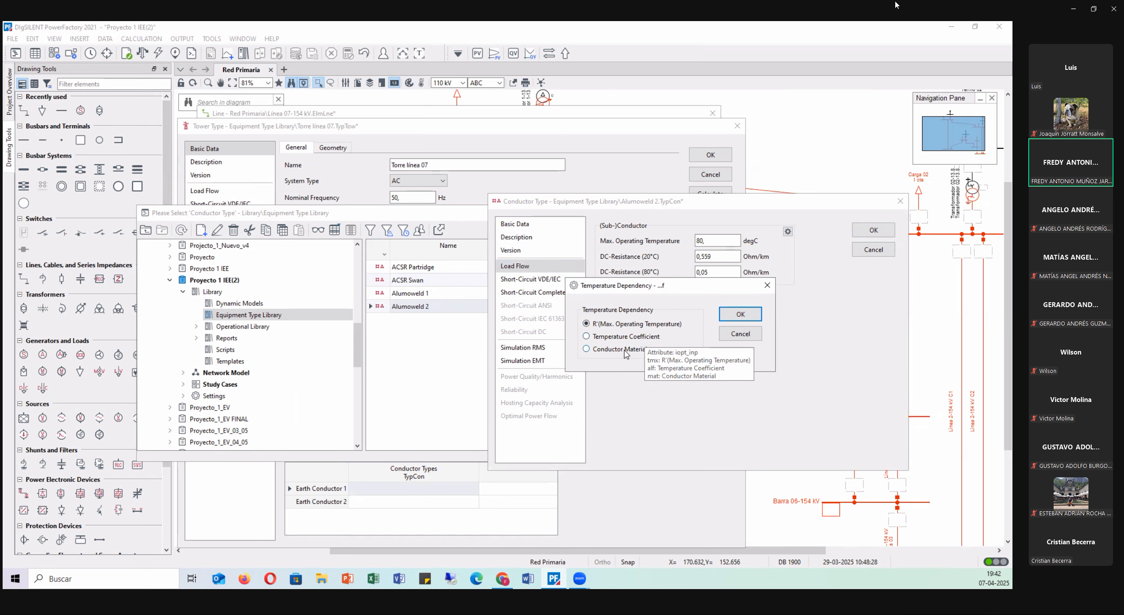
pyautogui.click(626, 350)
pyautogui.click(740, 314)
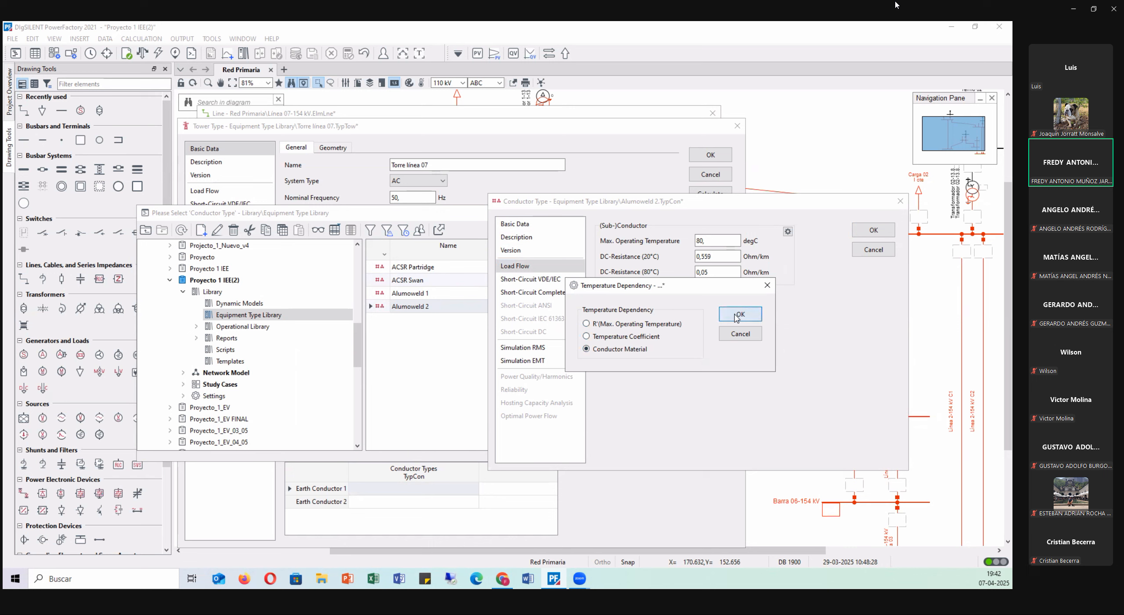
pyautogui.click(732, 276)
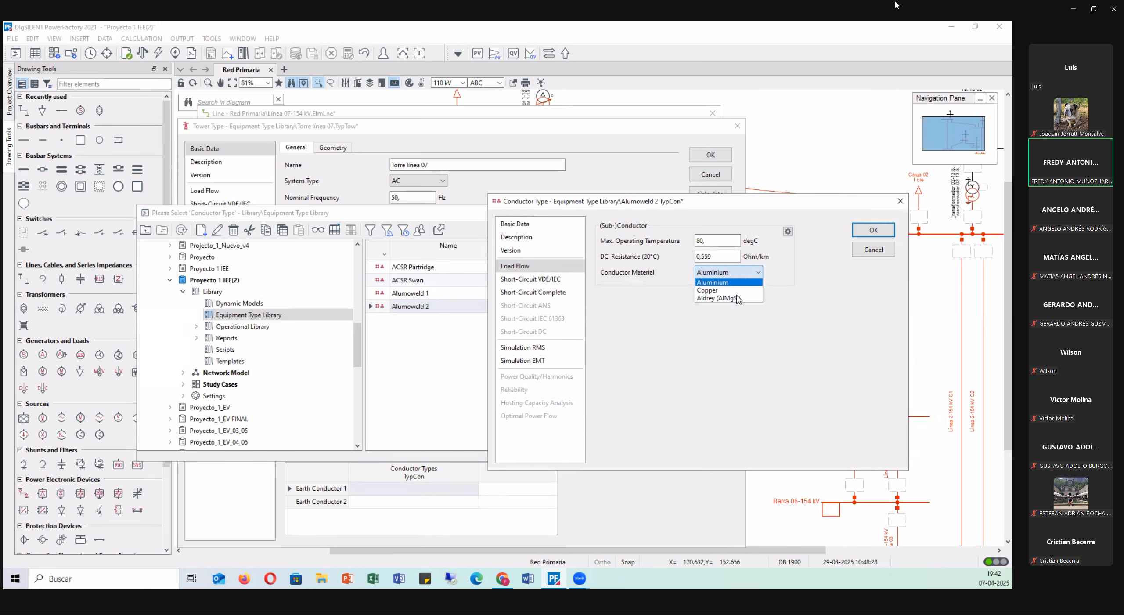
pyautogui.click(733, 298)
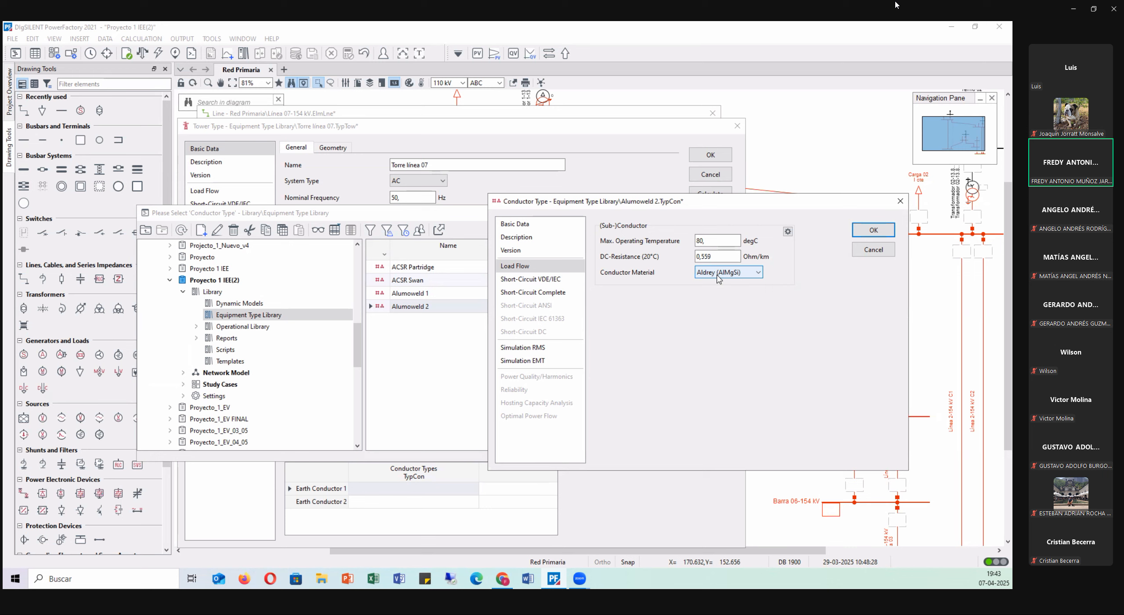
# - Review the available conductor materials for Alumoweld 2, keeping Aldrey (AlMgSi) selected
pyautogui.click(718, 276)
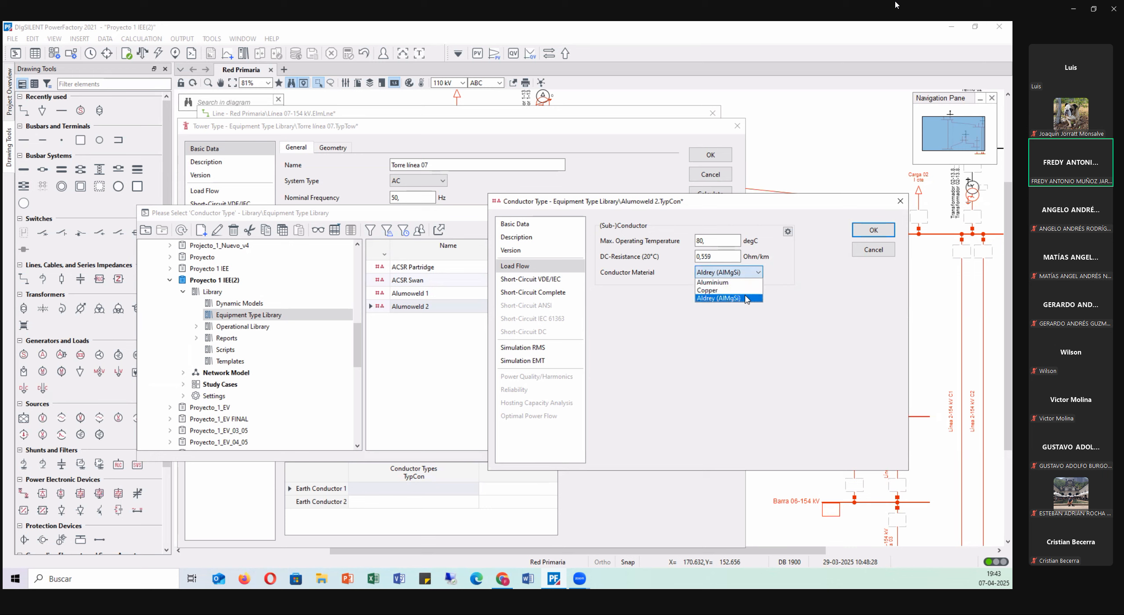
pyautogui.click(704, 360)
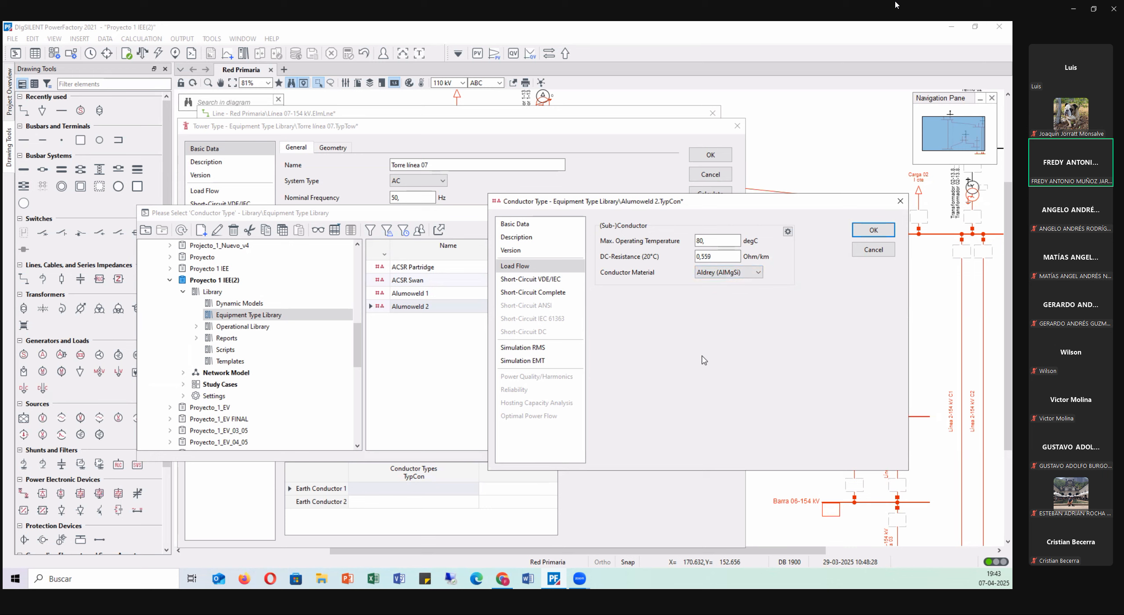
pyautogui.click(726, 273)
pyautogui.click(676, 347)
pyautogui.click(726, 274)
pyautogui.click(645, 341)
pyautogui.click(725, 271)
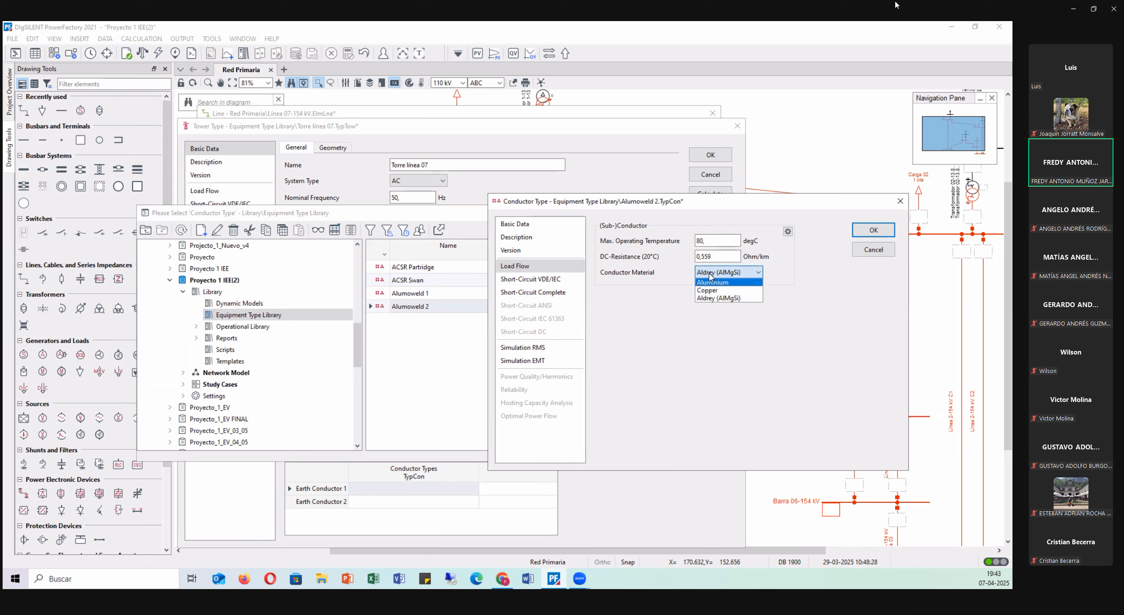
pyautogui.click(714, 343)
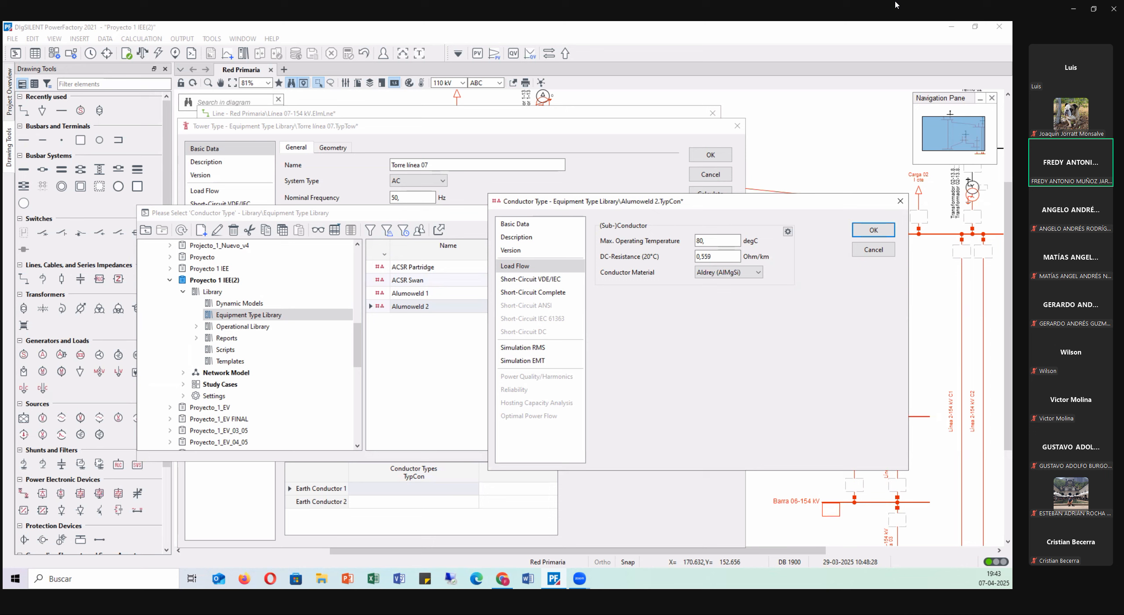
# - Save the Alumoweld 2 conductor type and assign it to Earth Conductor 1 of the tower
pyautogui.doubleClick(710, 240)
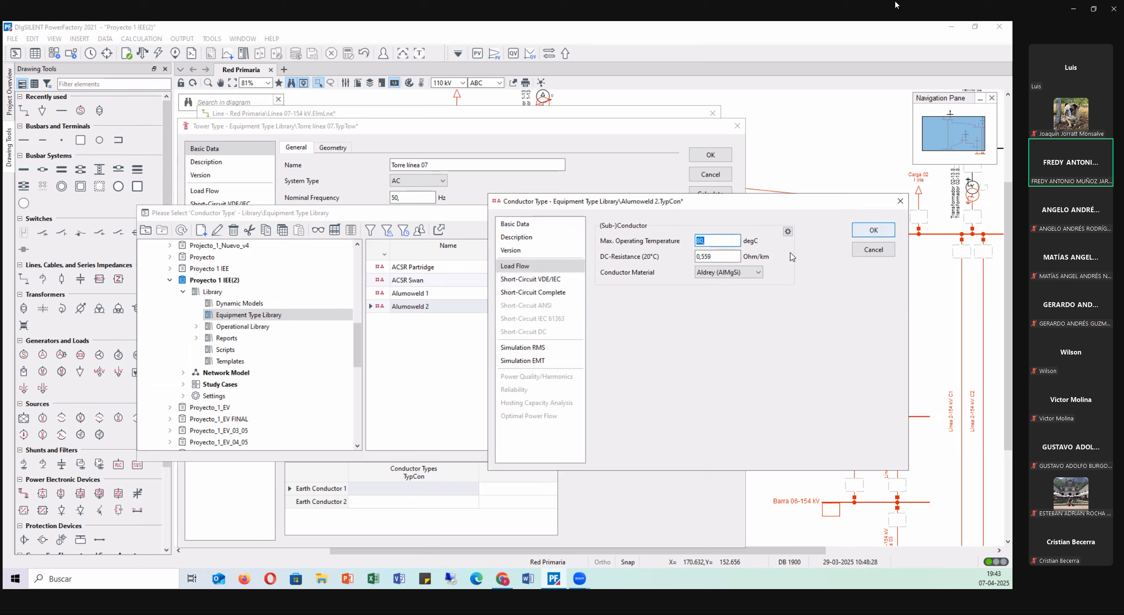
pyautogui.click(867, 234)
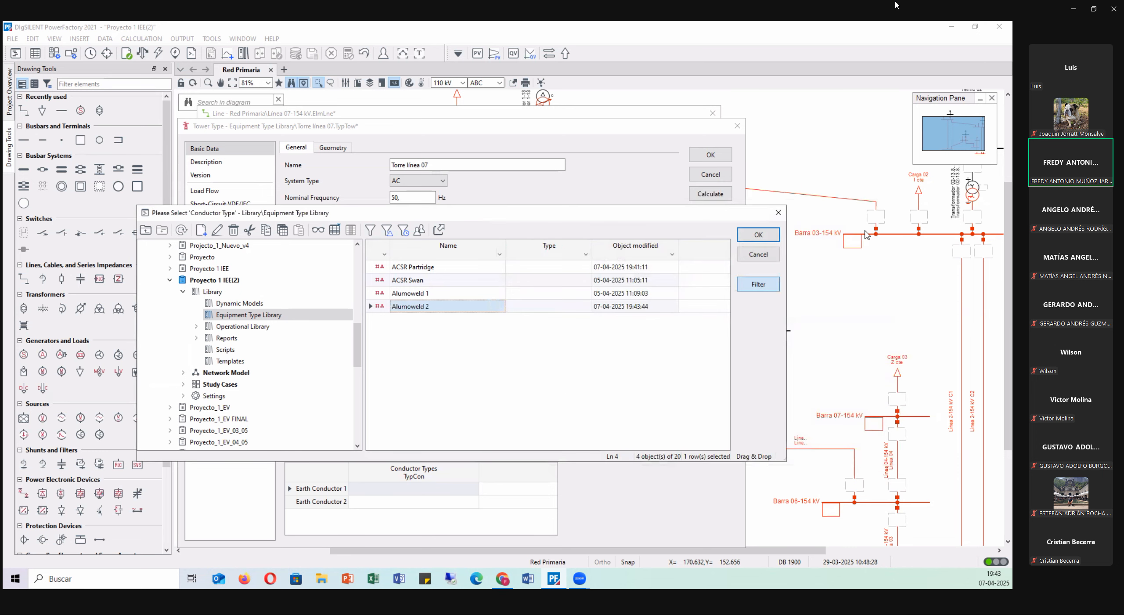
pyautogui.click(379, 306)
pyautogui.click(758, 235)
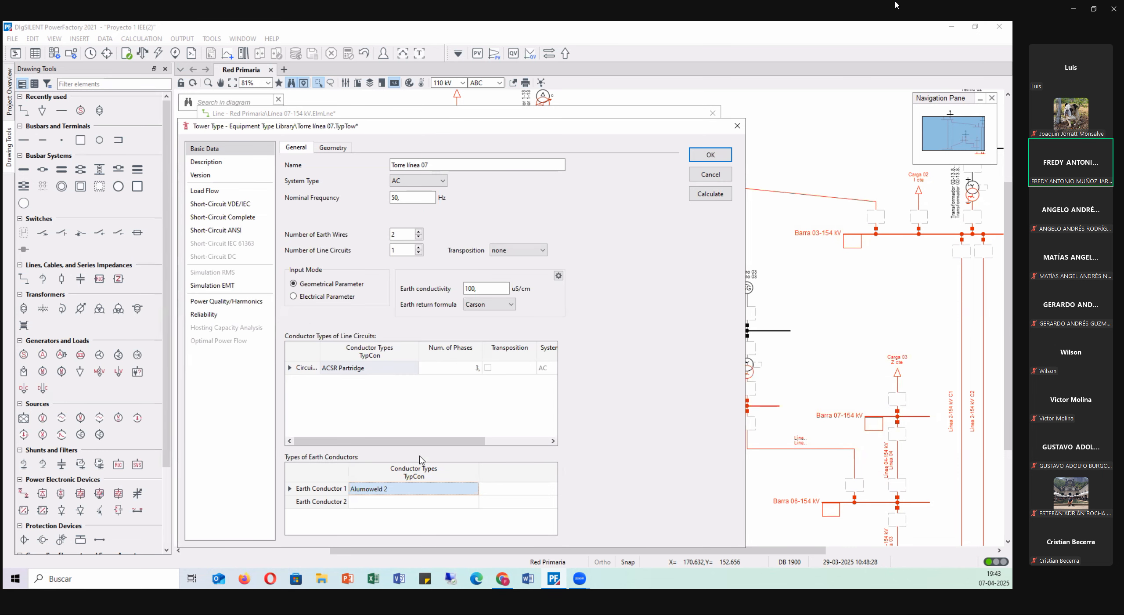
# - Assign the existing Alumoweld 2 conductor type to Earth Conductor 2 of Torre línea 07
pyautogui.moveTo(549, 131); pyautogui.dragTo(585, 101)
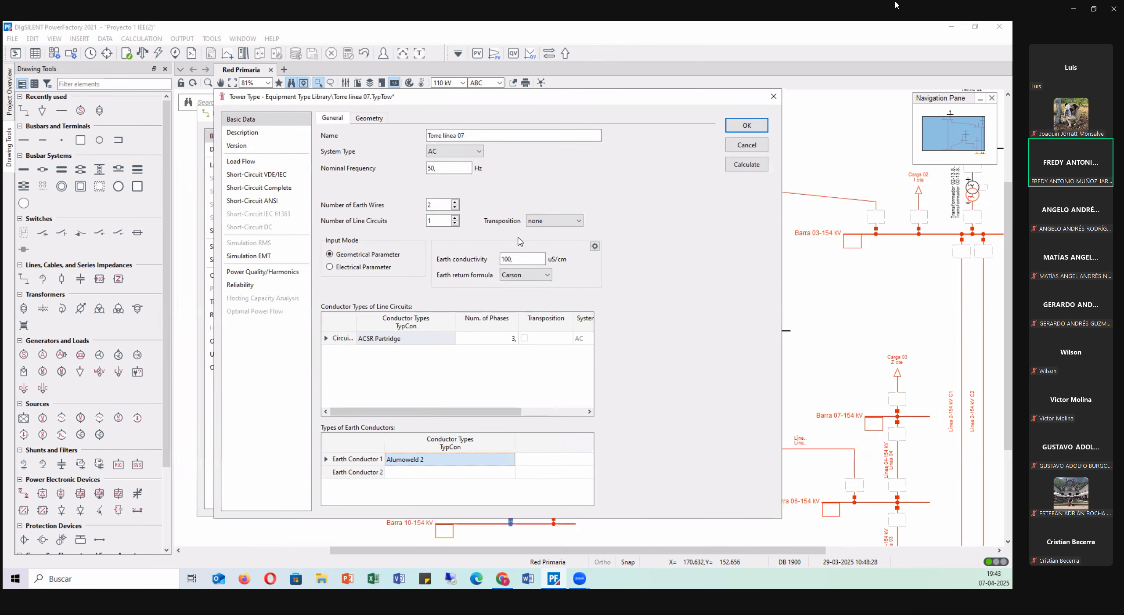
pyautogui.click(425, 478)
pyautogui.doubleClick(425, 478)
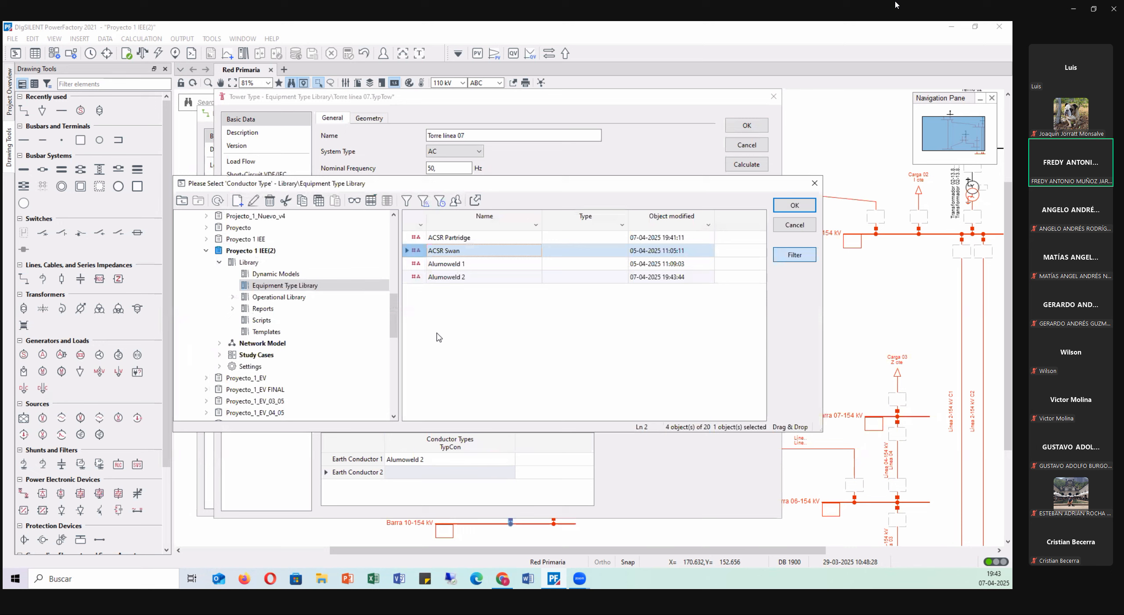
pyautogui.click(416, 279)
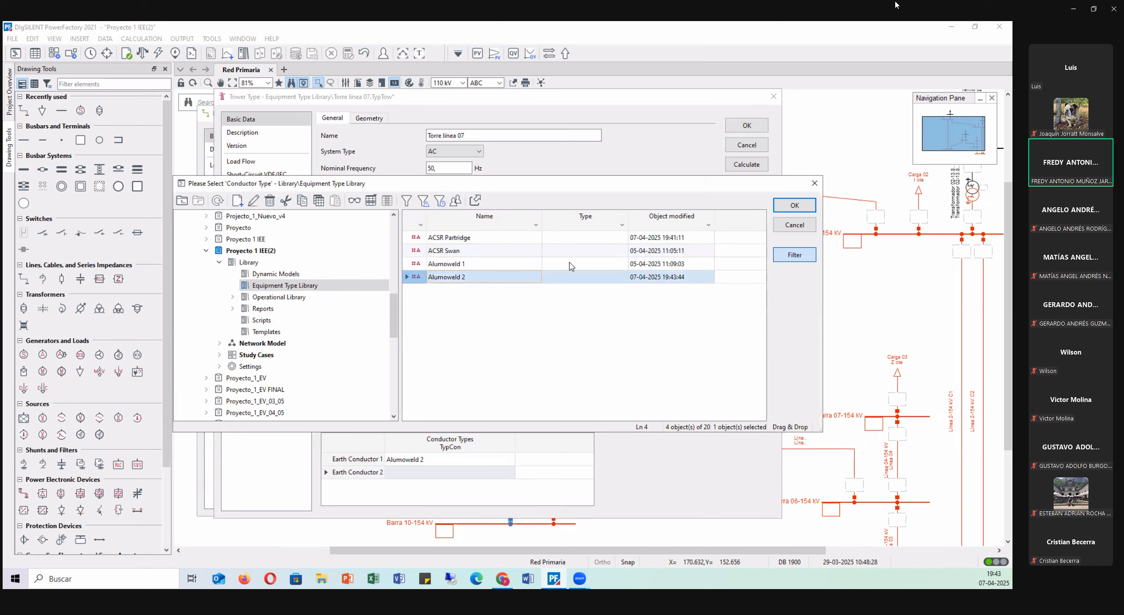
pyautogui.press('Return')
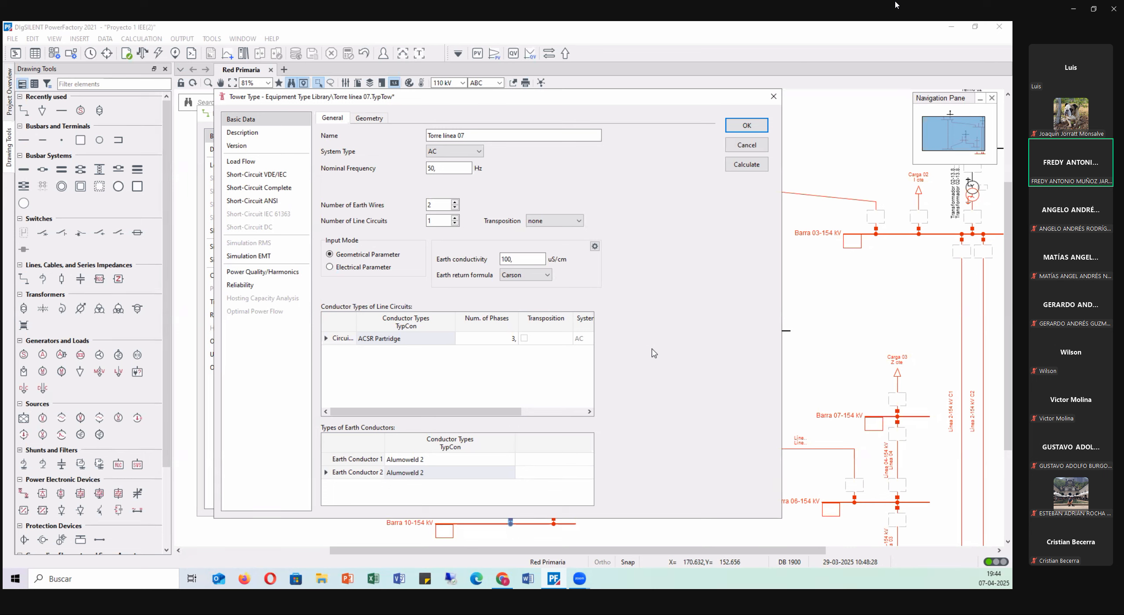
# - Open the tower's geometry settings and switch to the project PDF in Chrome to examine the línea 07 tower dimensions in Figura 4
pyautogui.click(369, 118)
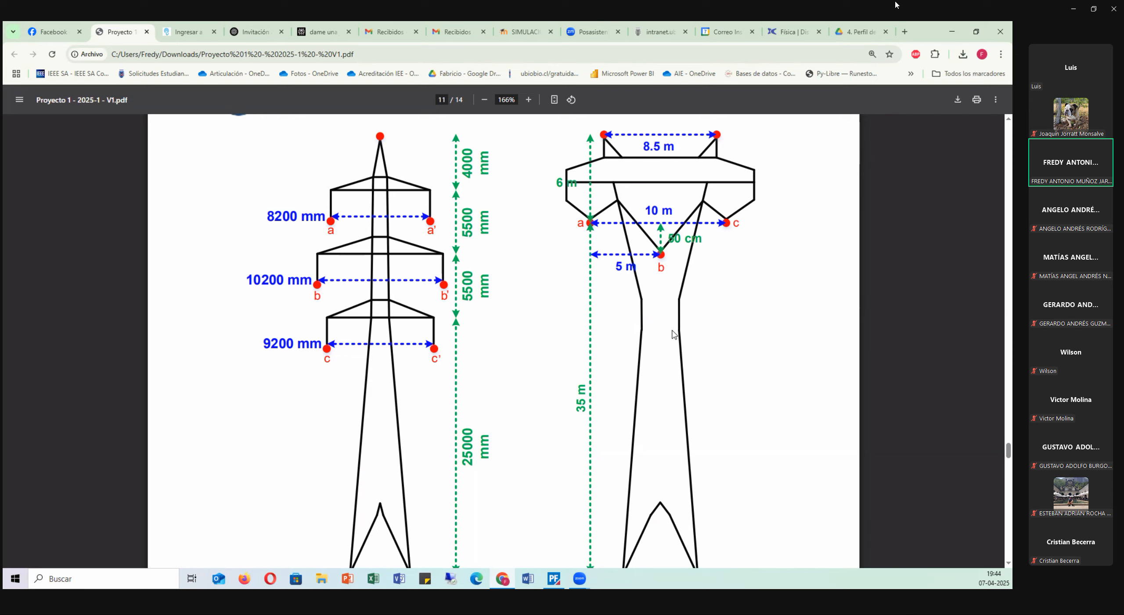
pyautogui.scroll(-3, 650, 457)
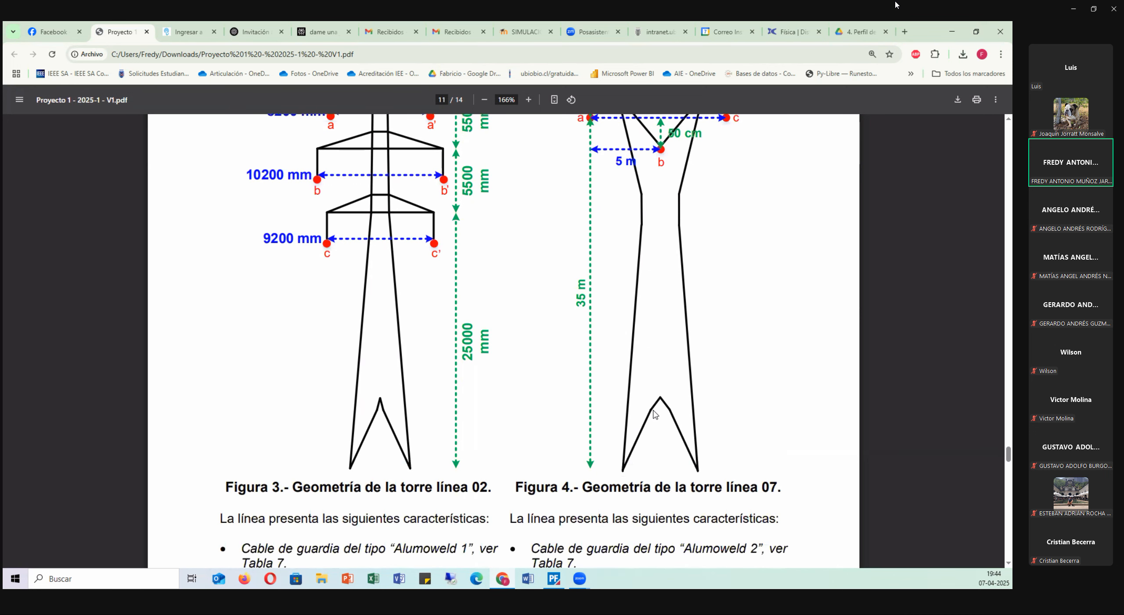
pyautogui.scroll(3, 667, 470)
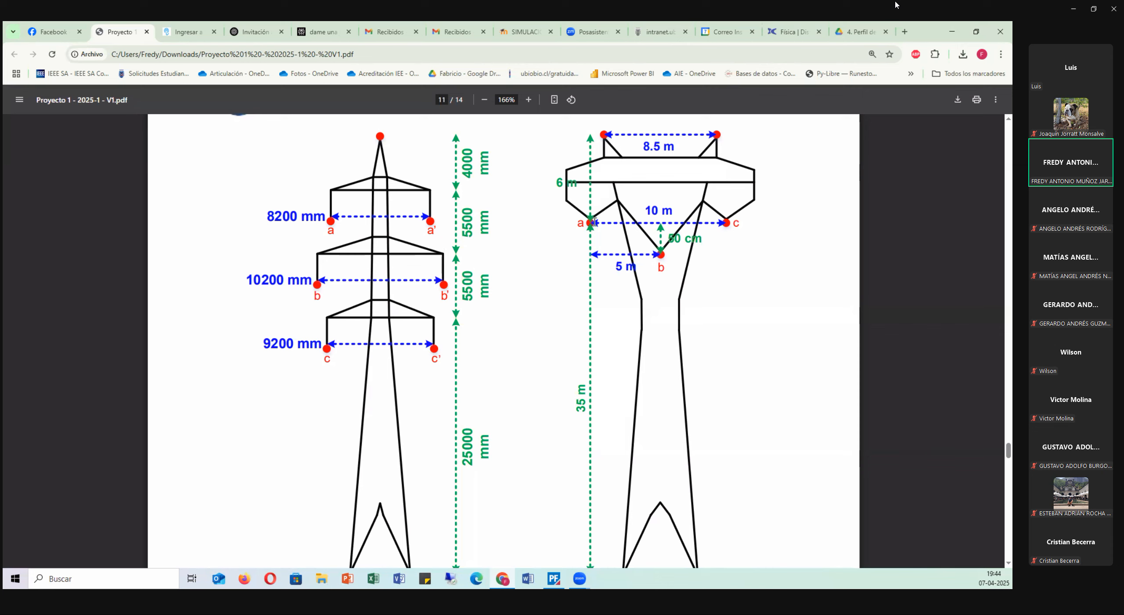
# - Return from the project PDF to PowerFactory and set the X1 coordinate of Circuit 1 to -5 m in the tower geometry
pyautogui.moveTo(571, 224); pyautogui.dragTo(649, 222)
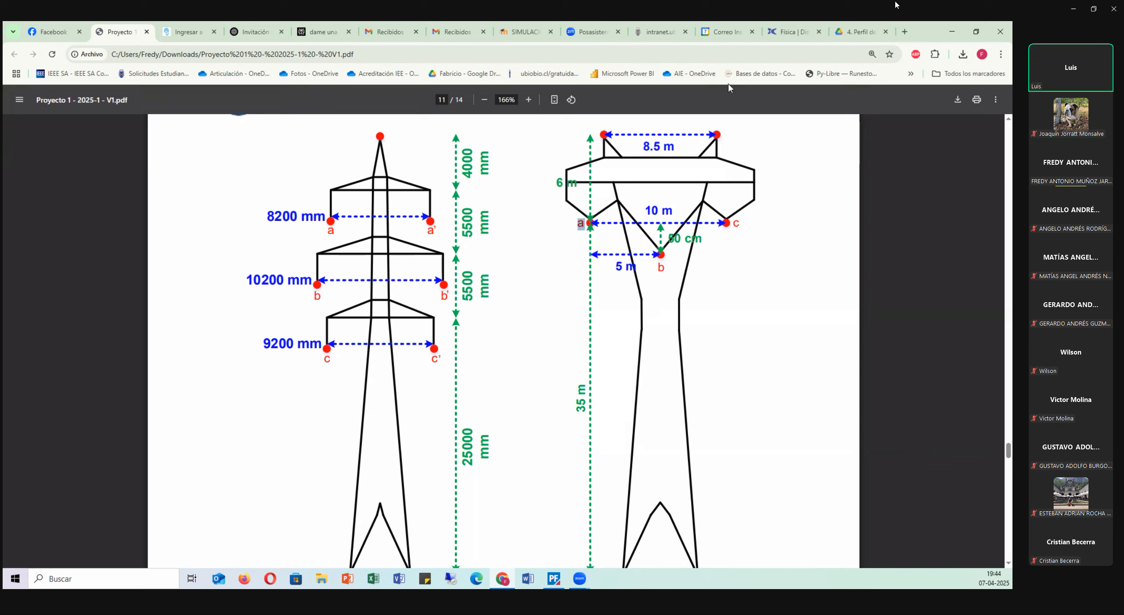
pyautogui.click(952, 32)
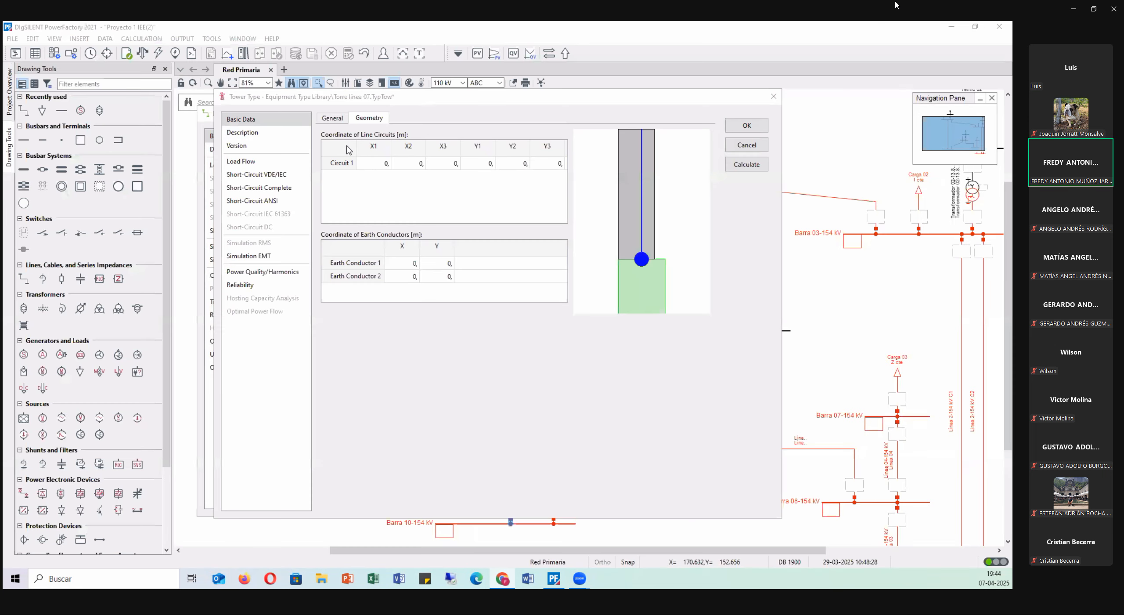
pyautogui.click(377, 163)
pyautogui.write('-5')
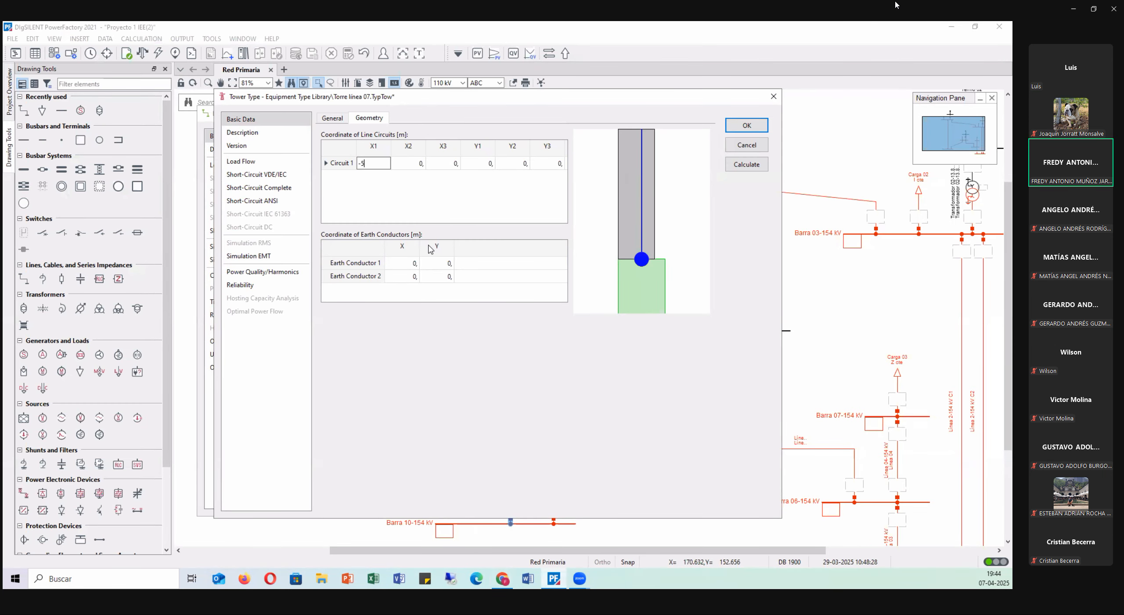
pyautogui.click(499, 211)
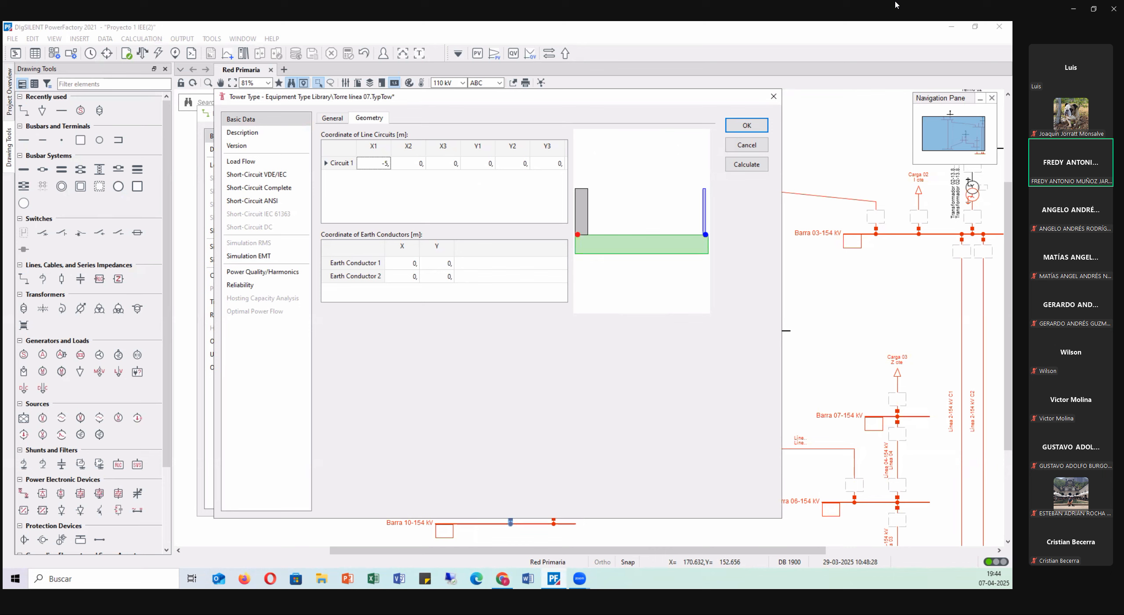
# - Switch to the project PDF and check the dimensions of phases a, b and c on the single-circuit tower drawing
pyautogui.hotkey('alt', 'Tab')
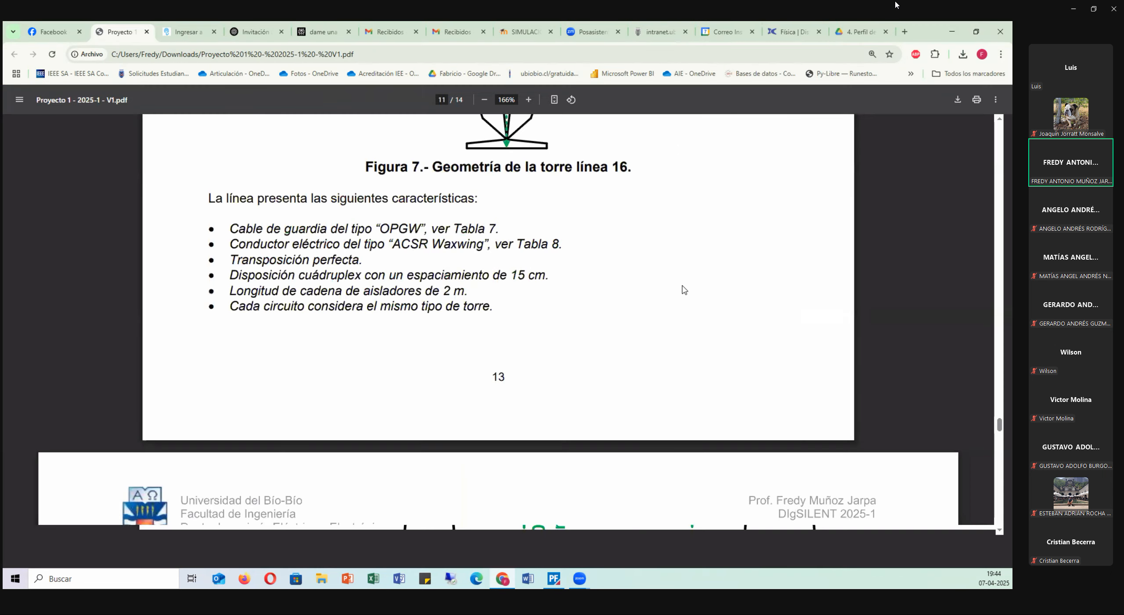
pyautogui.scroll(20, 682, 289)
pyautogui.scroll(-1, 591, 317)
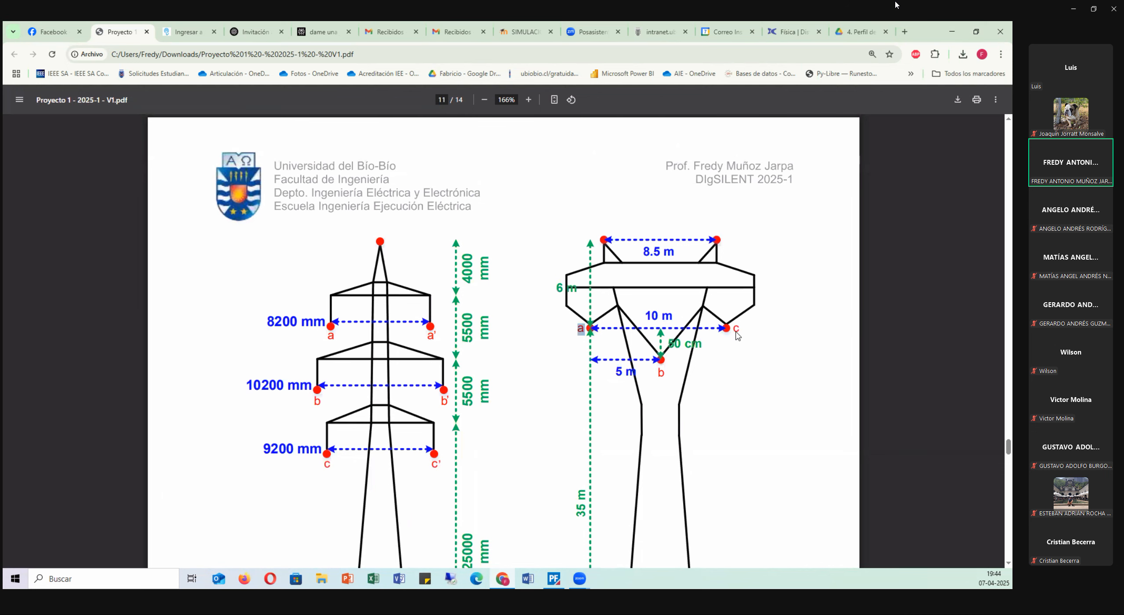
pyautogui.scroll(-2, 733, 334)
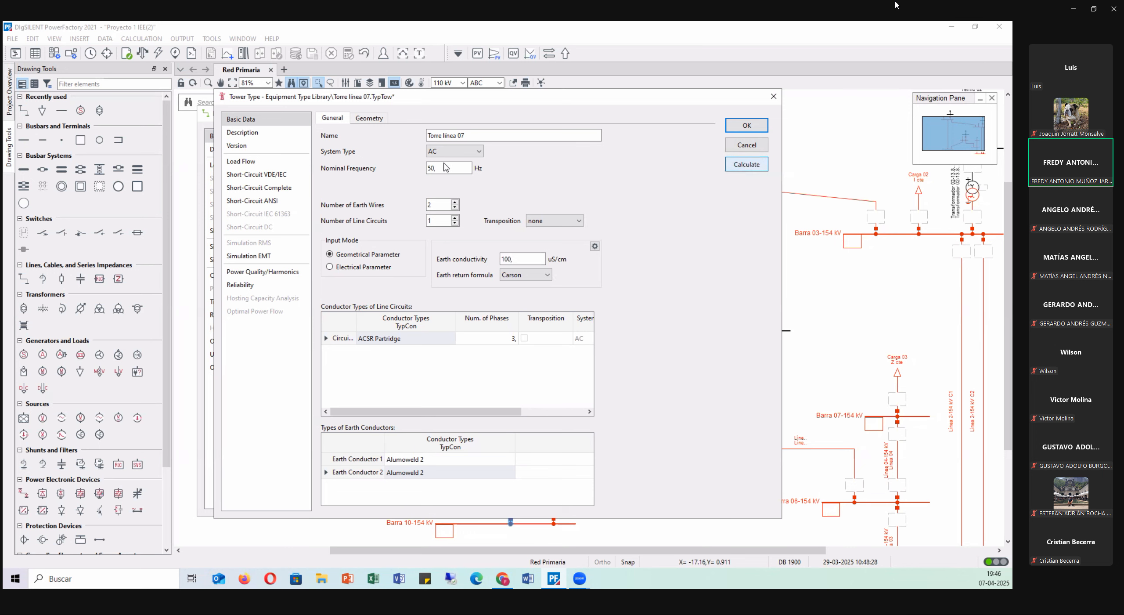
# - Review the load-flow impedance and admittance matrices of tower type Torre línea 07, and accept the tower and line settings
pyautogui.click(242, 163)
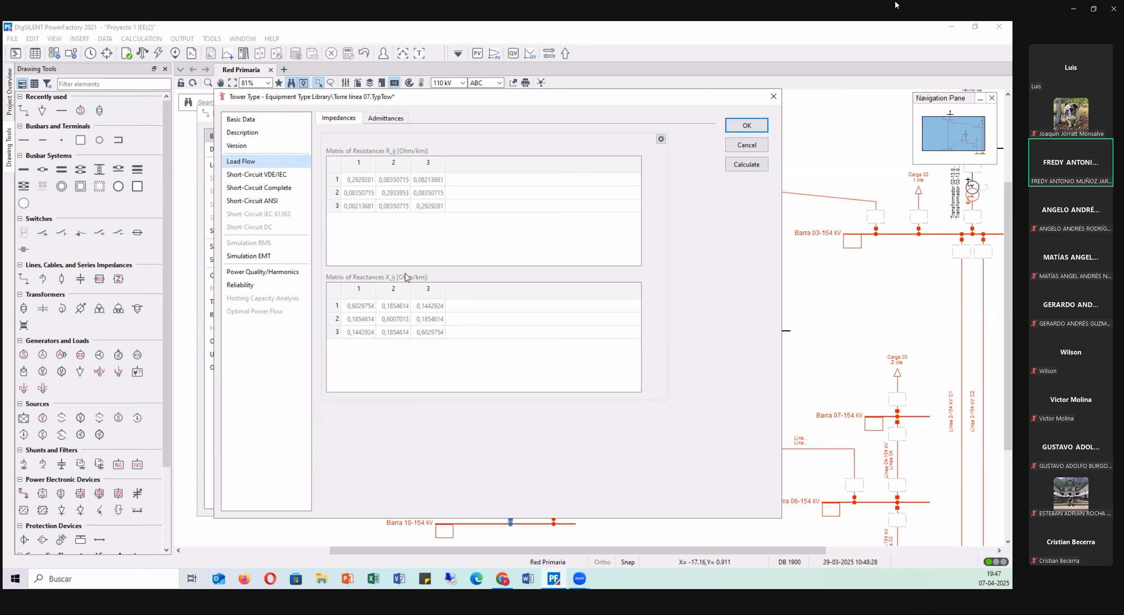
pyautogui.click(378, 118)
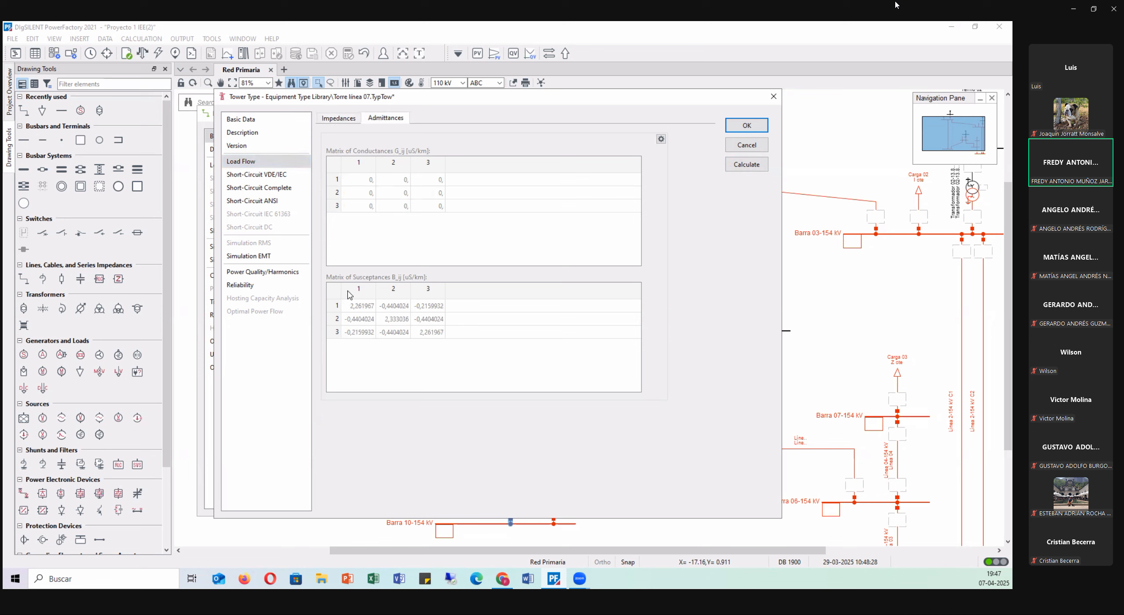
pyautogui.click(328, 120)
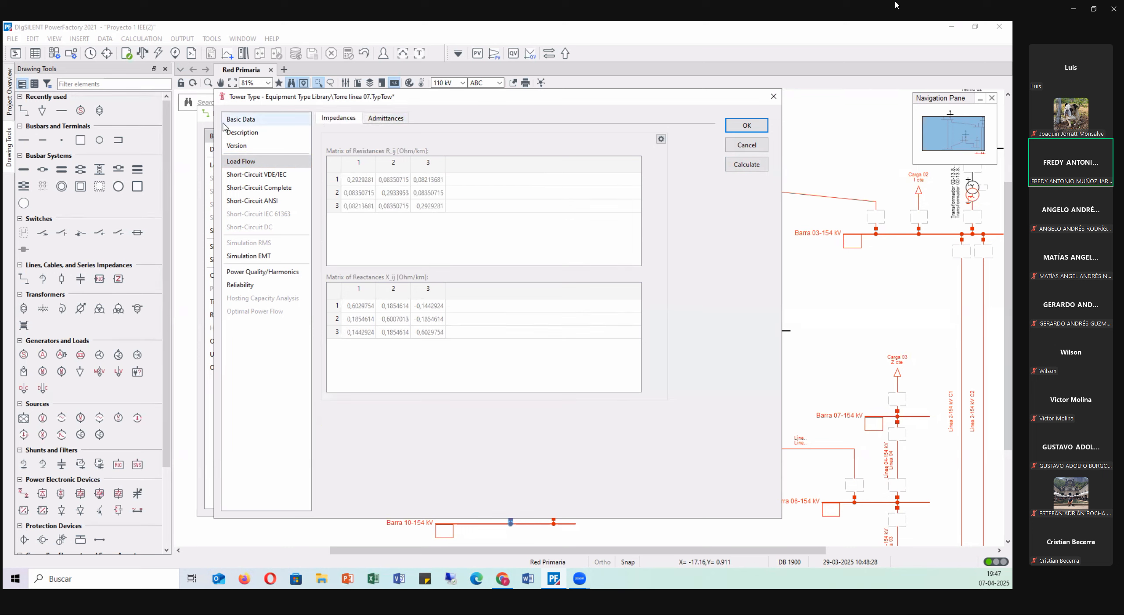
pyautogui.click(245, 119)
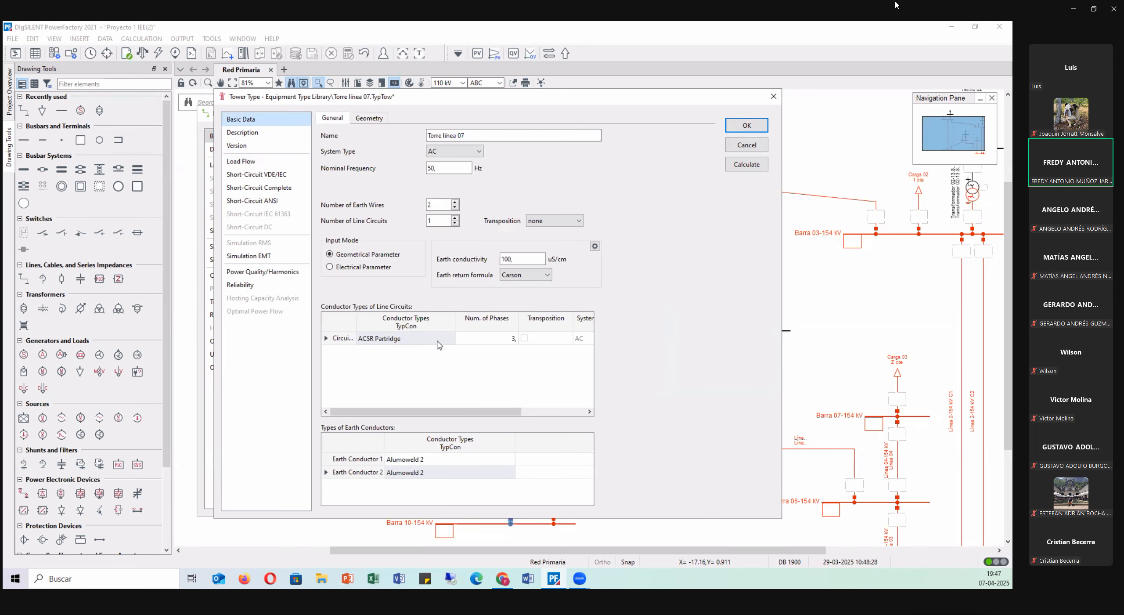
pyautogui.click(738, 127)
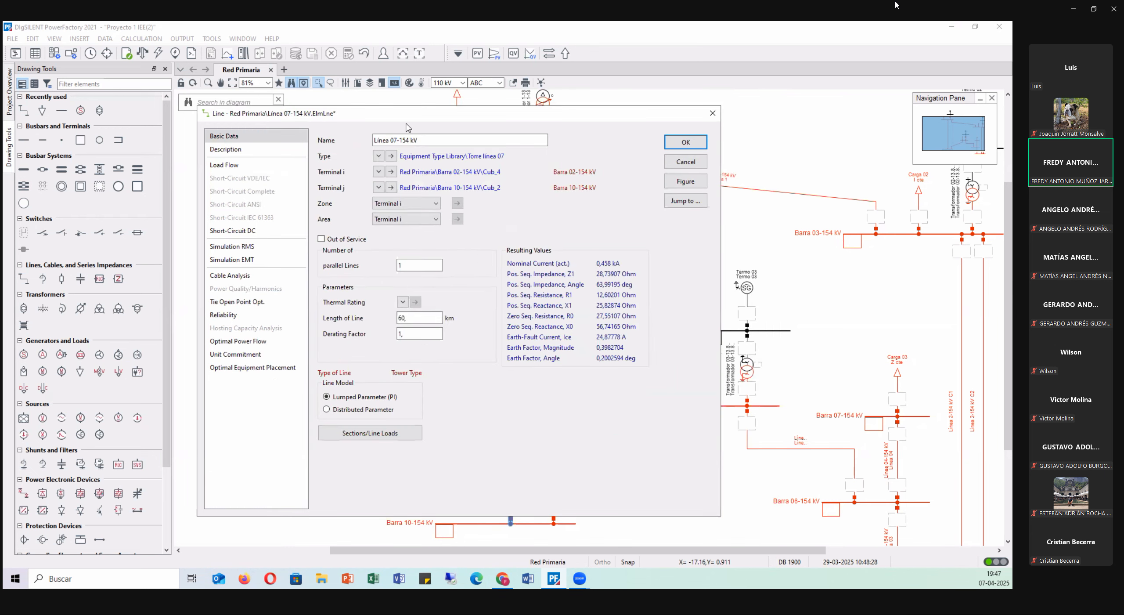
pyautogui.click(671, 145)
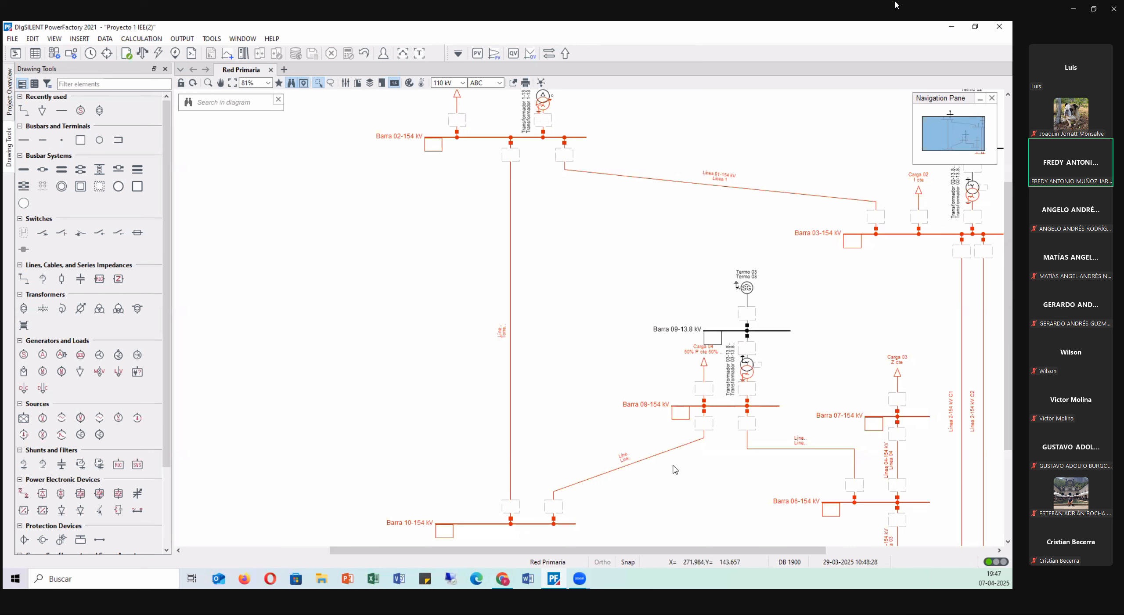
# - Open the load flow data of synchronous machine Termo 03 and check its minimum and maximum active power operational limits
pyautogui.moveTo(581, 550); pyautogui.dragTo(630, 554)
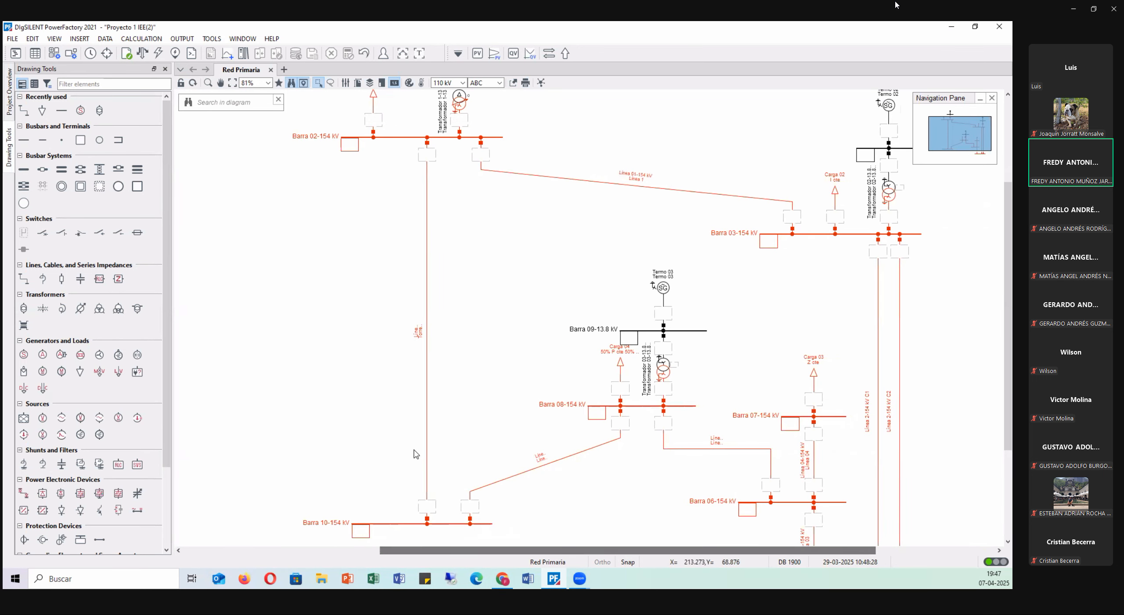
pyautogui.scroll(2, 383, 395)
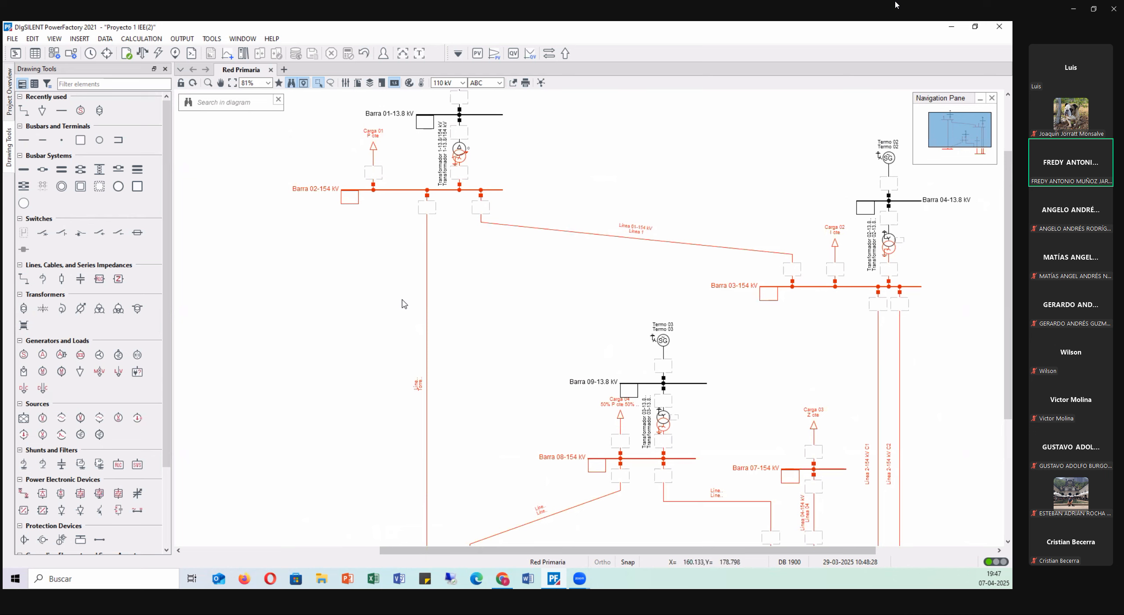
pyautogui.scroll(-2, 389, 306)
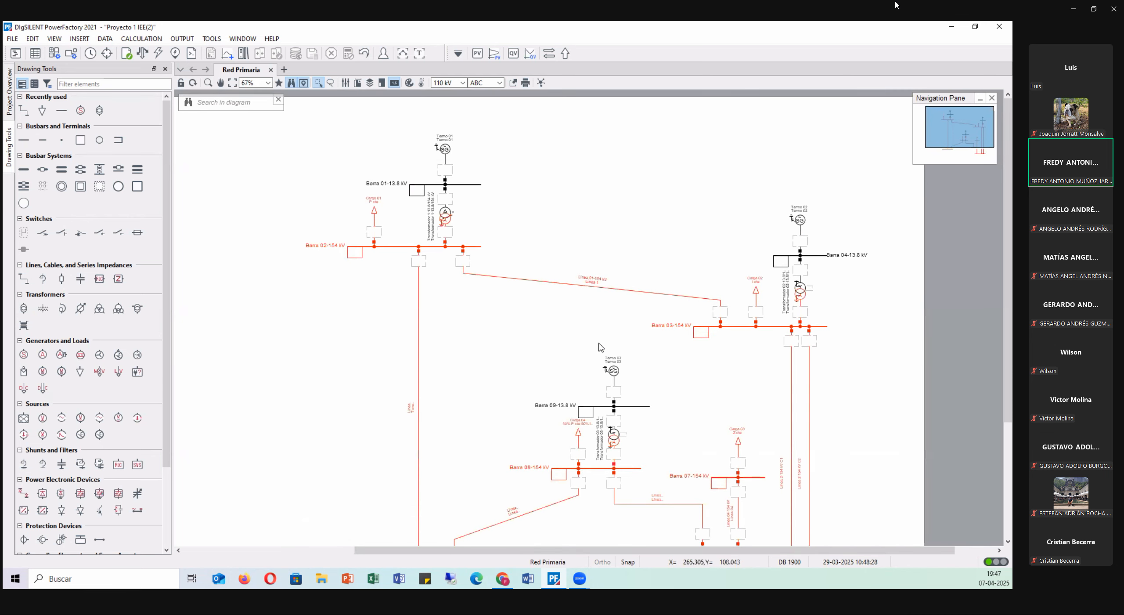
pyautogui.scroll(-1, 606, 339)
pyautogui.scroll(8, 625, 322)
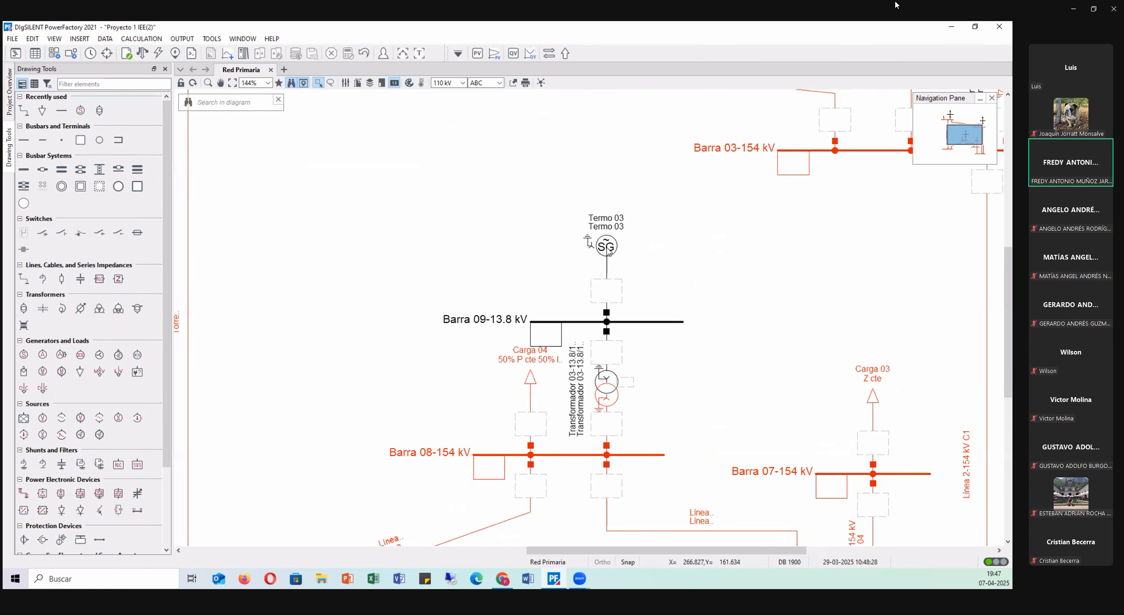
pyautogui.doubleClick(608, 251)
pyautogui.click(281, 137)
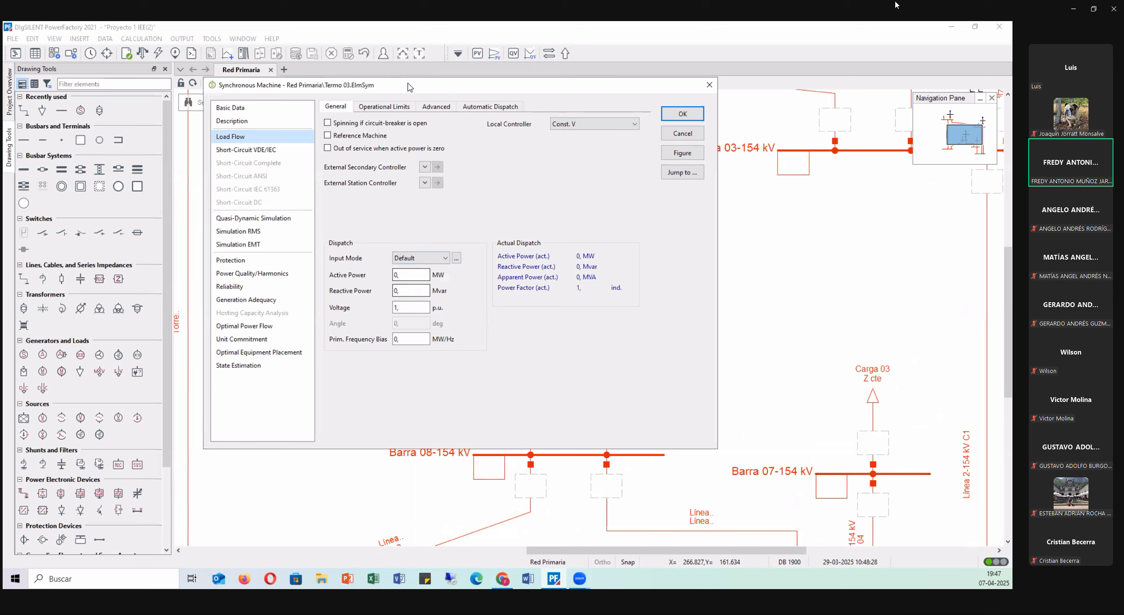
pyautogui.click(373, 113)
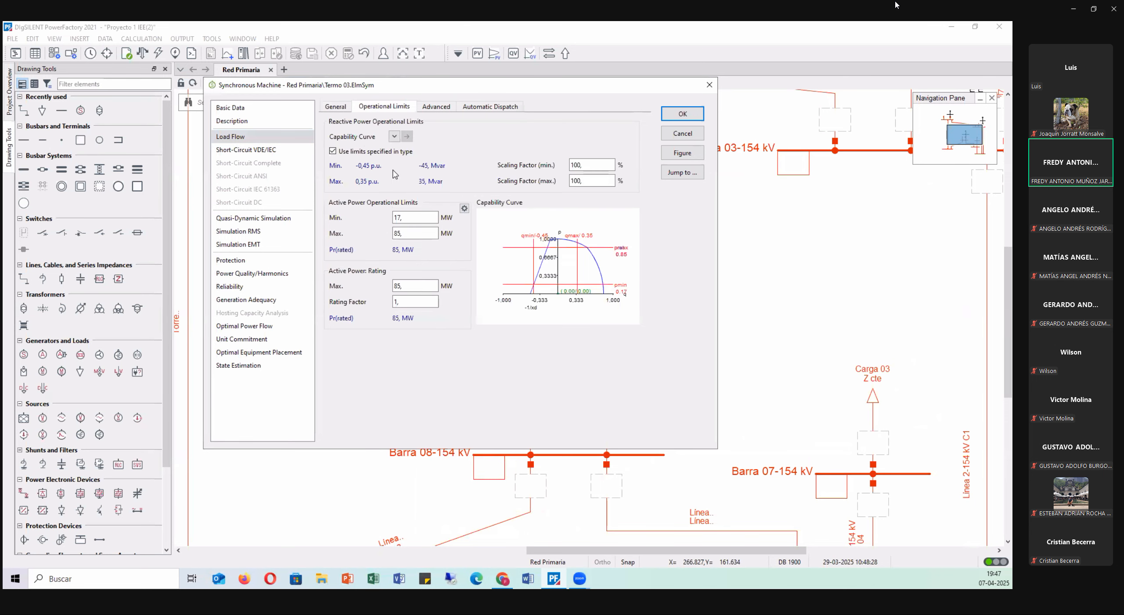
pyautogui.doubleClick(399, 218)
pyautogui.doubleClick(407, 233)
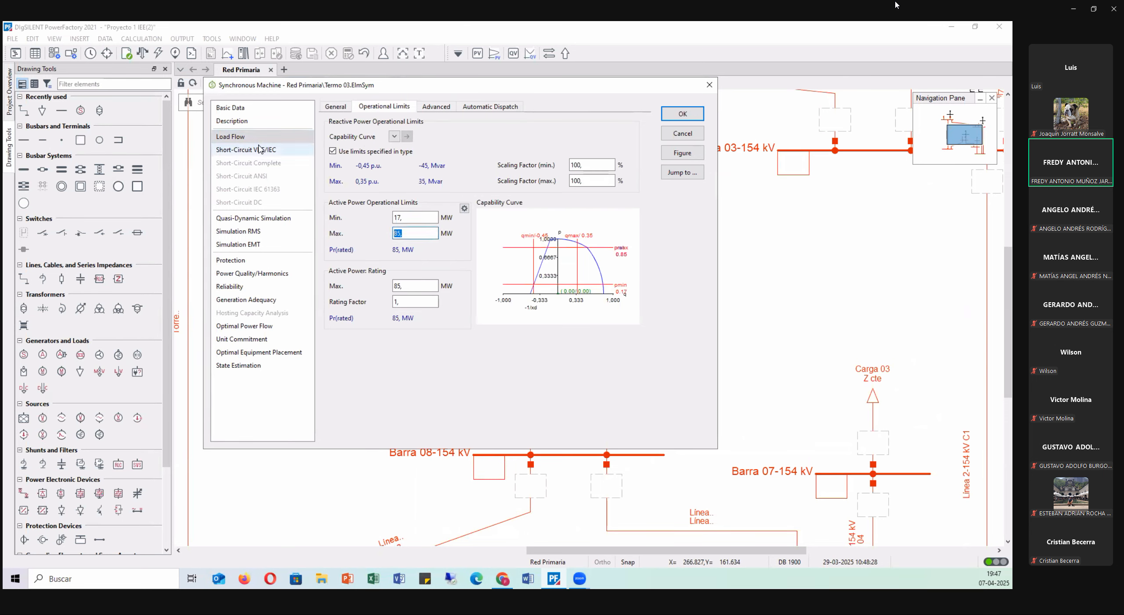
# - Set the dispatched active power of Termo 03 to 40 MW and accept the machine settings
pyautogui.click(339, 107)
pyautogui.doubleClick(412, 276)
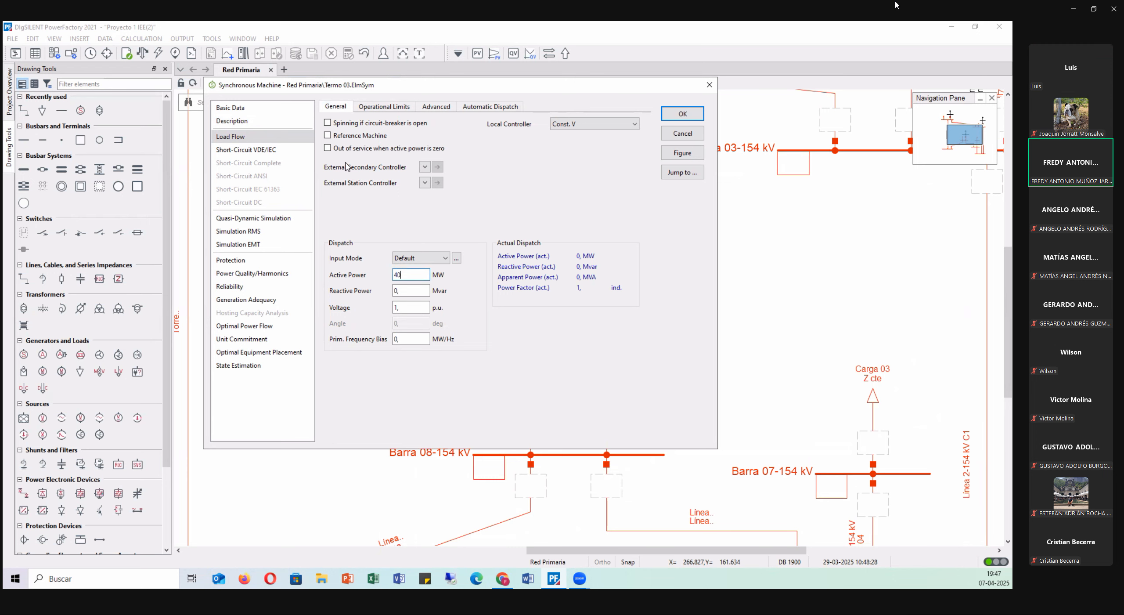
pyautogui.moveTo(426, 85); pyautogui.dragTo(436, 114)
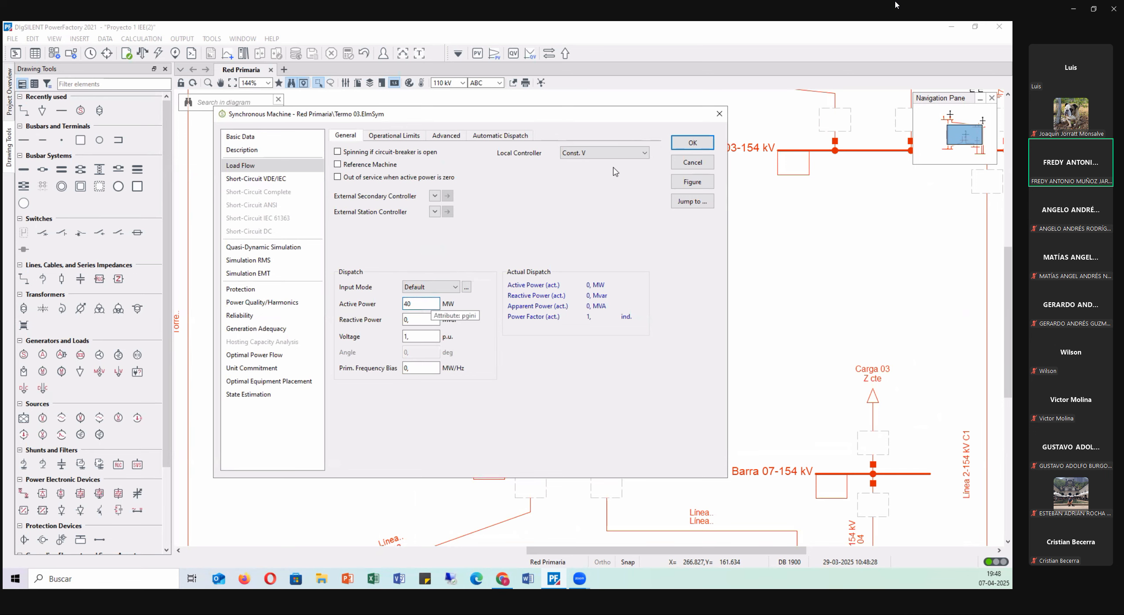
pyautogui.click(692, 143)
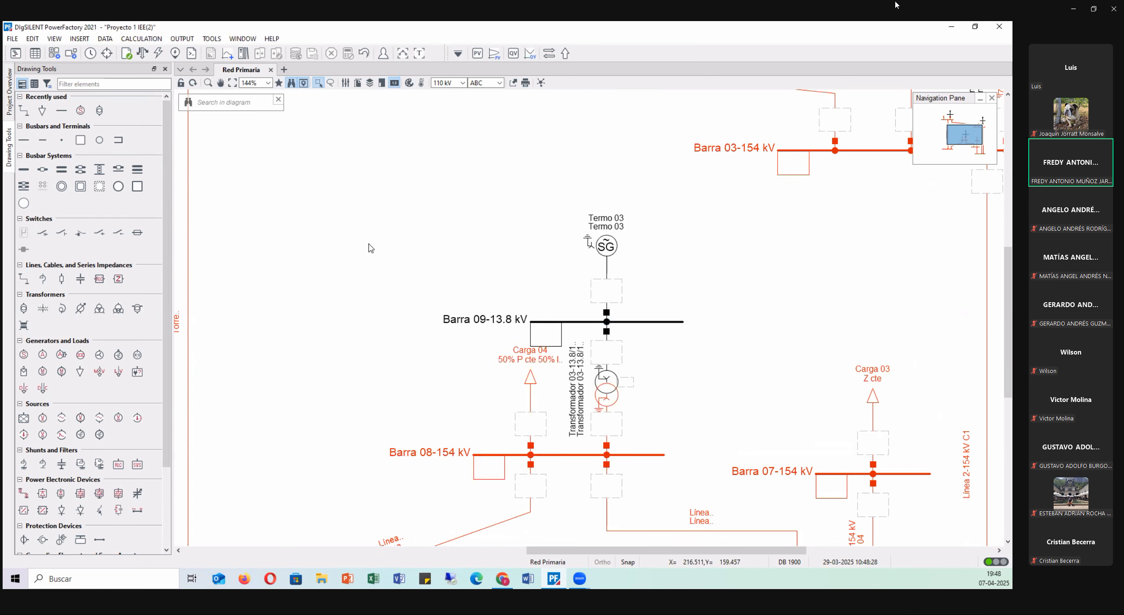
# - Run a balanced, positive-sequence AC load flow calculation on the Red Primaria network, considering active and reactive power limits
pyautogui.scroll(-2, 349, 236)
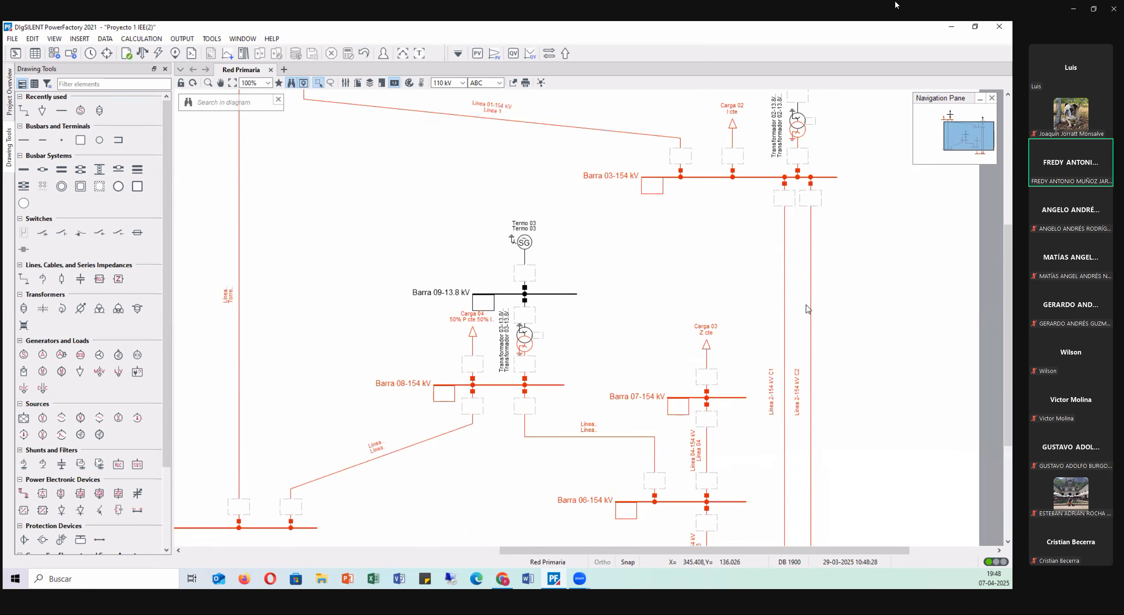
pyautogui.scroll(2, 808, 309)
pyautogui.moveTo(649, 550); pyautogui.dragTo(575, 550)
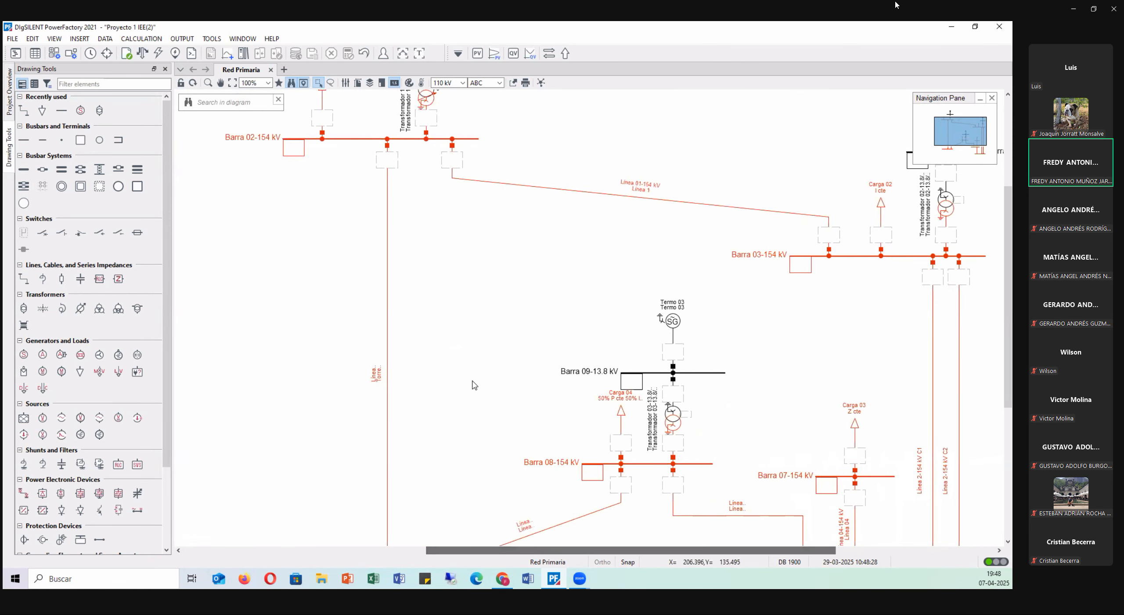
pyautogui.scroll(-5, 474, 385)
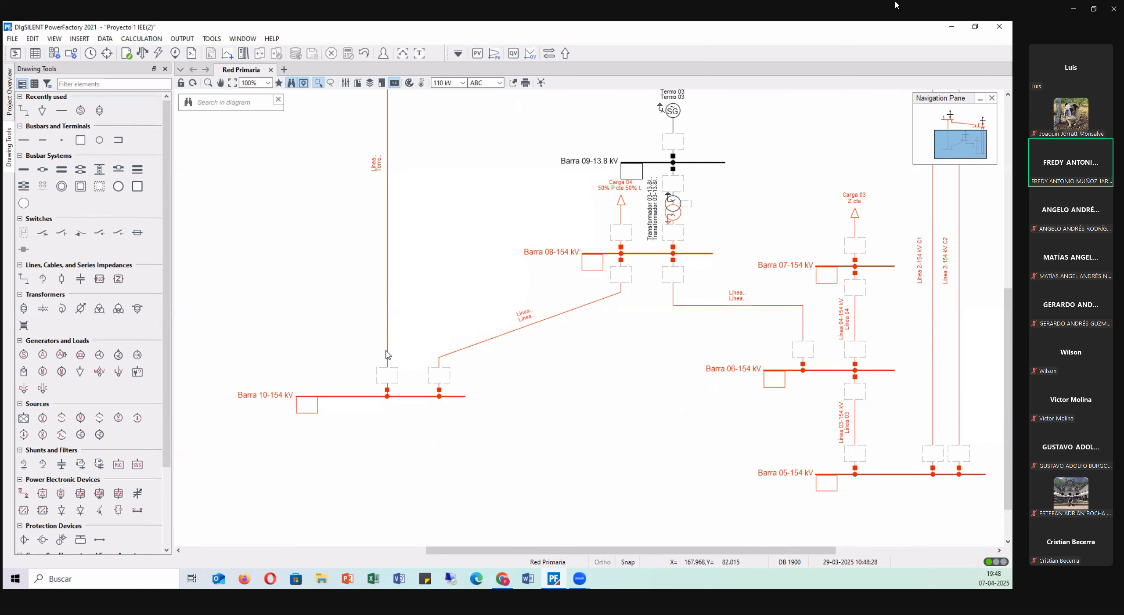
pyautogui.scroll(3, 431, 291)
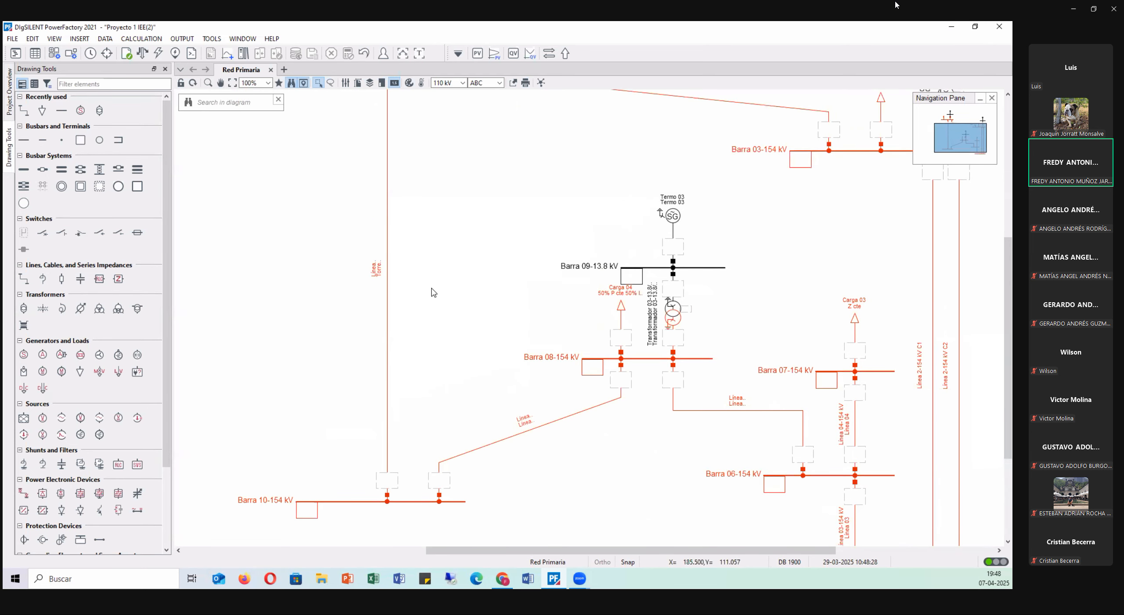
pyautogui.scroll(-4, 431, 291)
pyautogui.scroll(1, 460, 324)
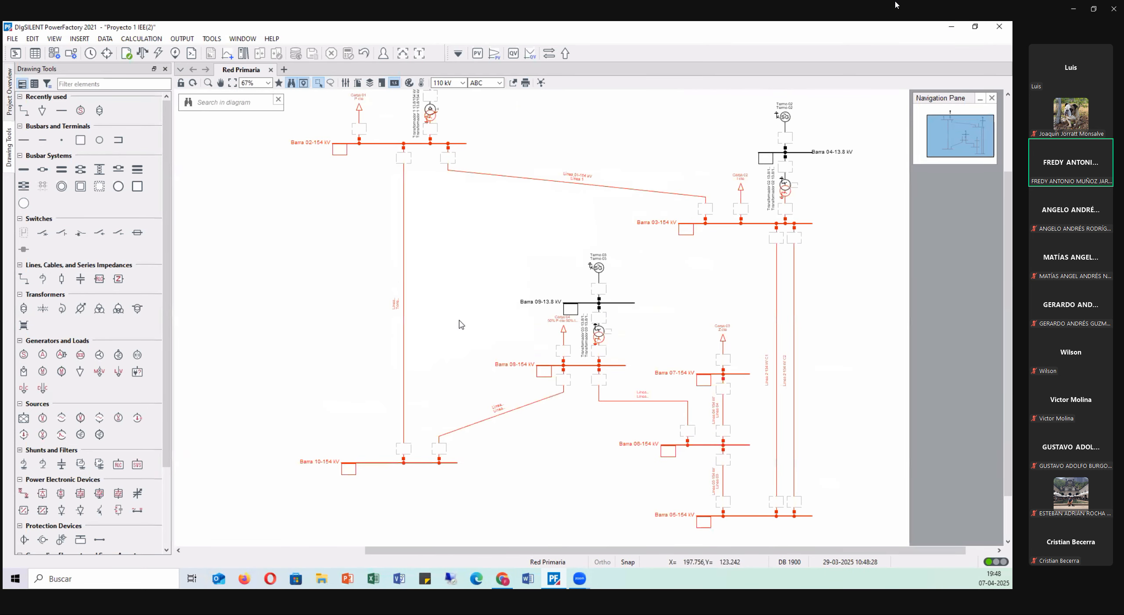
pyautogui.scroll(2, 460, 323)
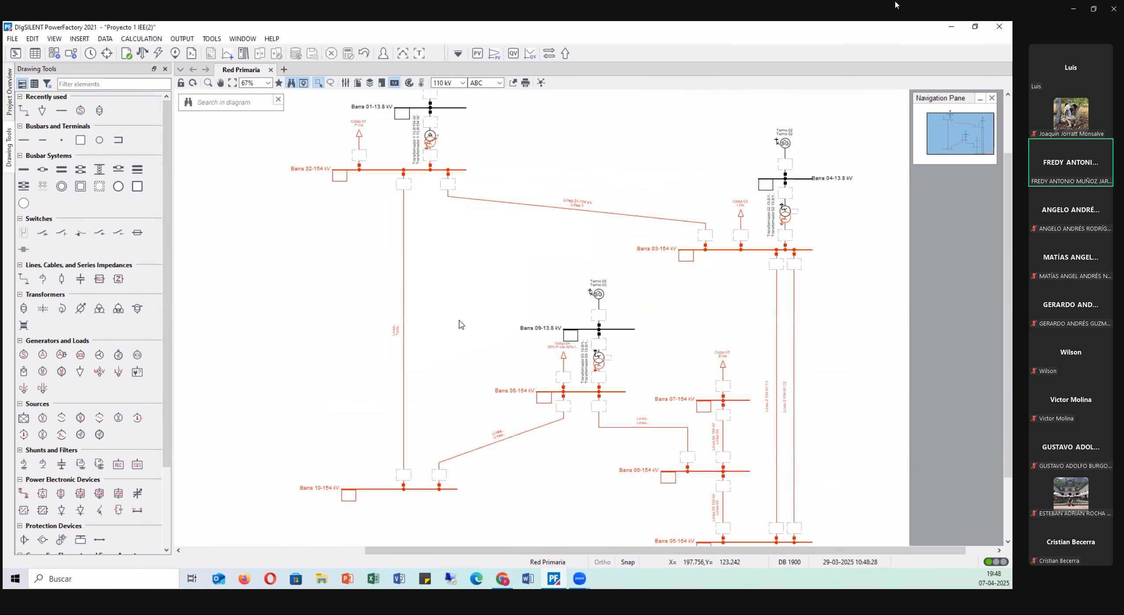
pyautogui.click(143, 54)
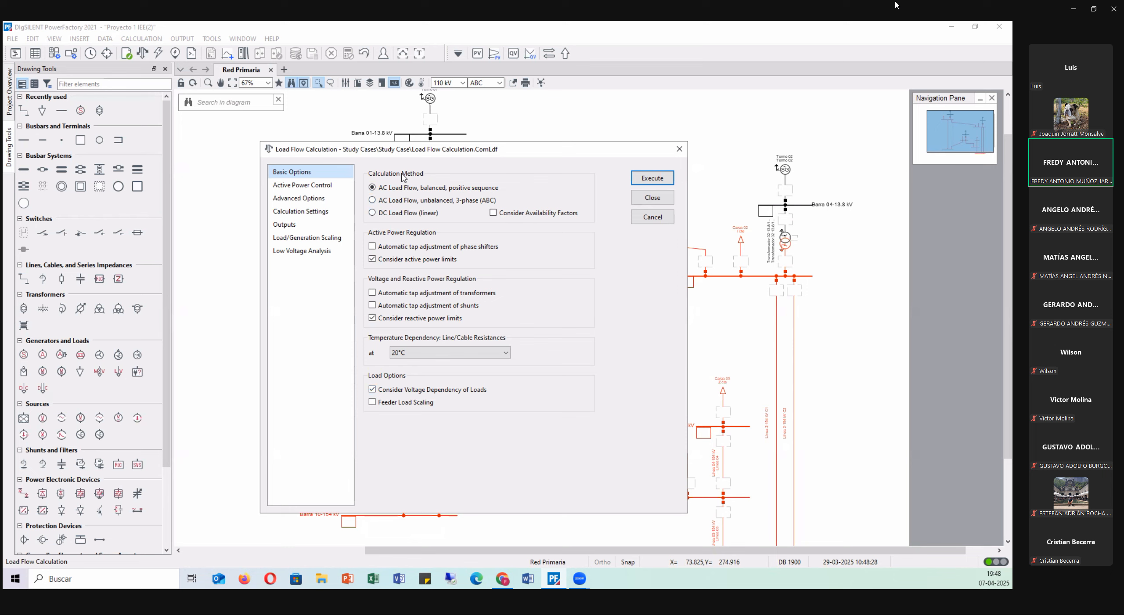
pyautogui.click(636, 180)
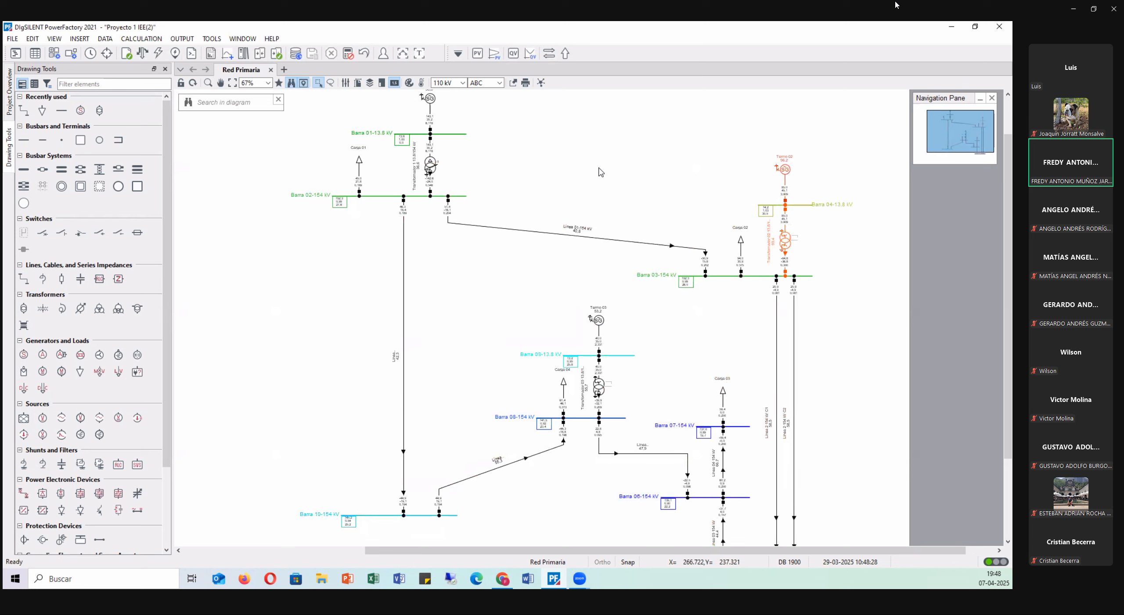
pyautogui.scroll(-1, 591, 242)
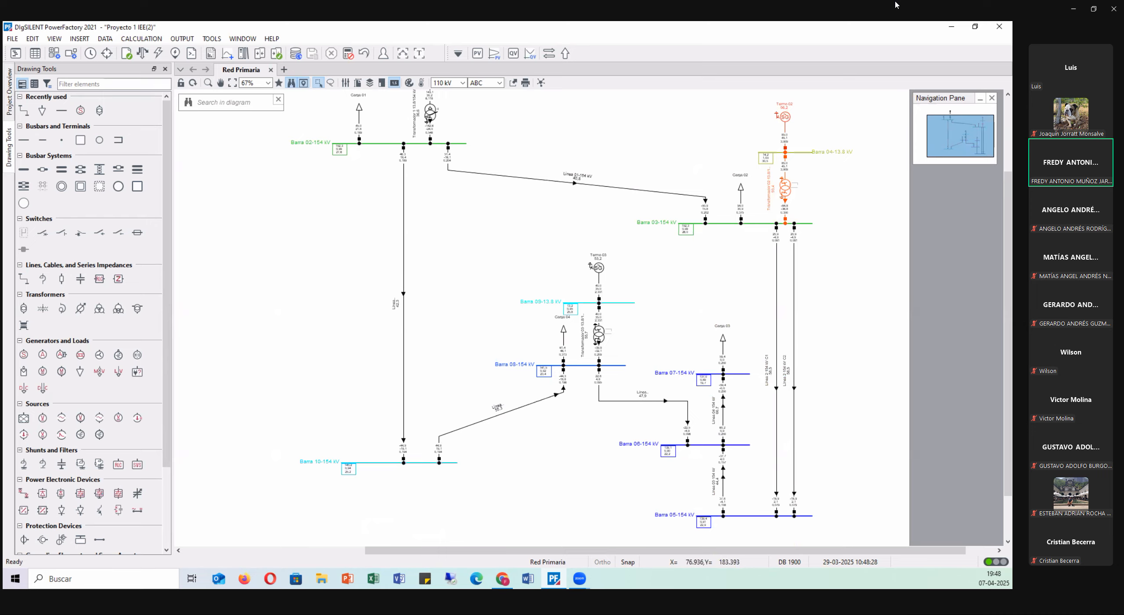
# - Switch to the project PDF in Chrome and go to the "Consideraciones" section on page 5
pyautogui.click(502, 578)
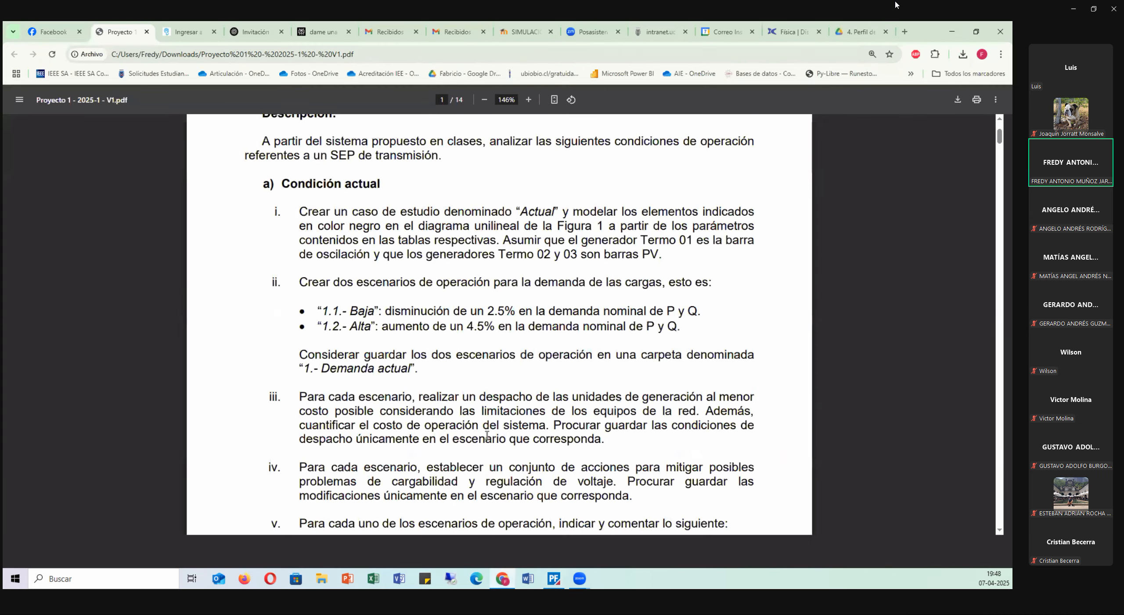
pyautogui.scroll(3, 487, 434)
pyautogui.scroll(-12, 487, 435)
pyautogui.scroll(-20, 487, 435)
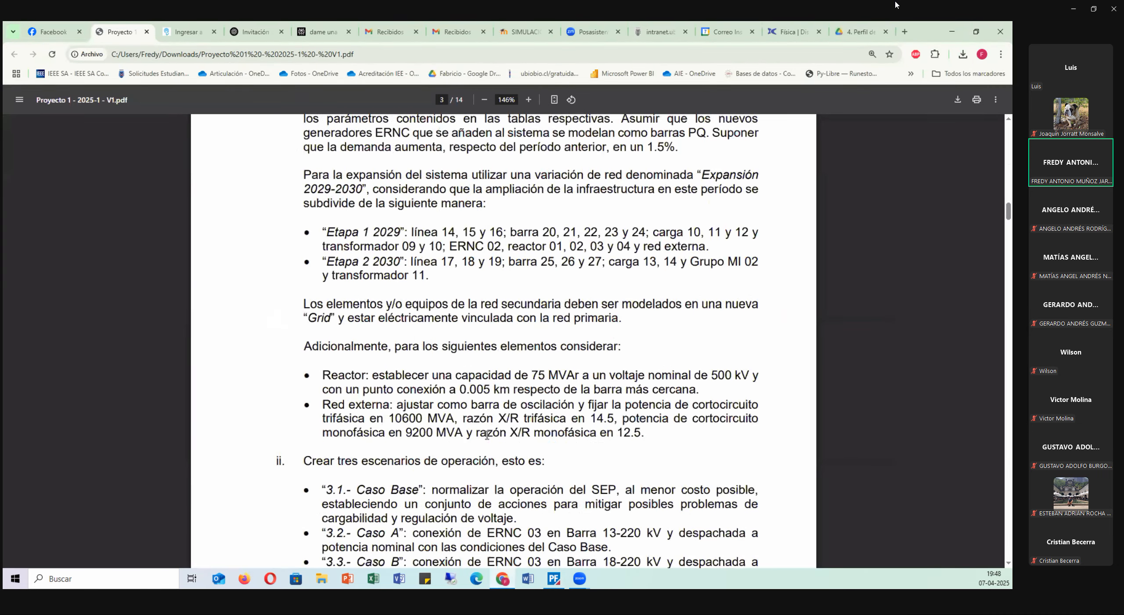
pyautogui.scroll(-5, 487, 435)
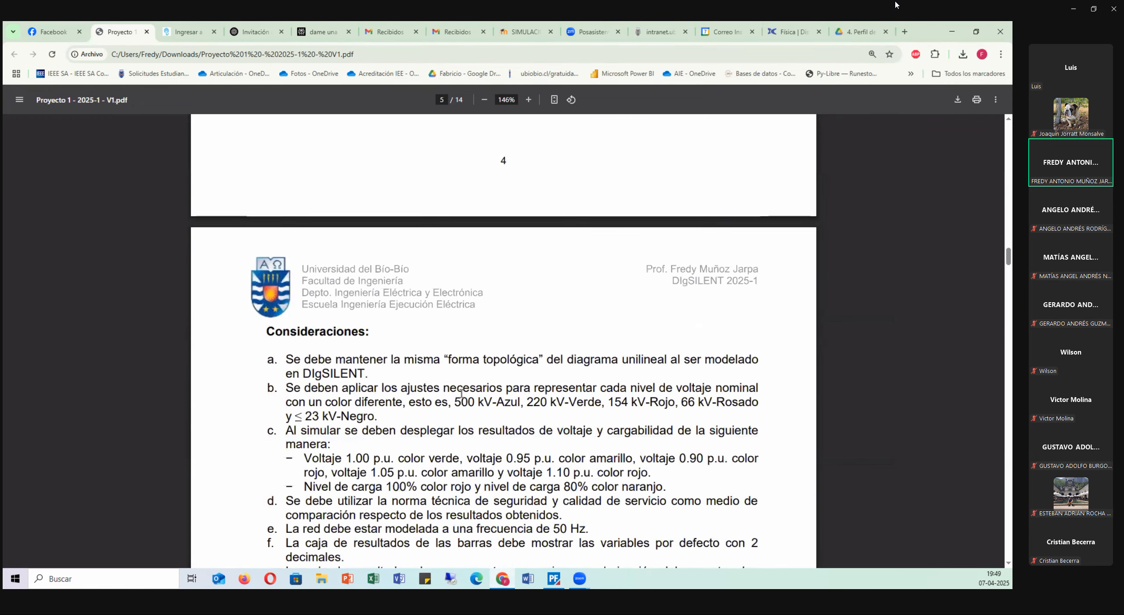
# - Read consideration c in the project PDF, marking the colour requirements for voltage results and for loading levels
pyautogui.scroll(2, 355, 310)
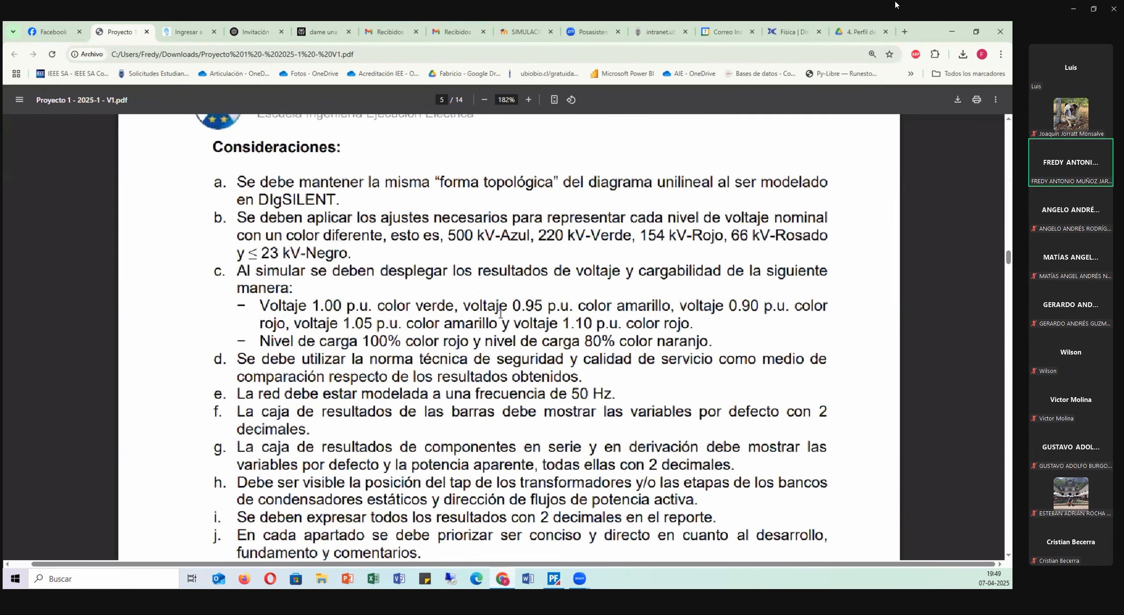
pyautogui.moveTo(222, 271); pyautogui.dragTo(708, 342)
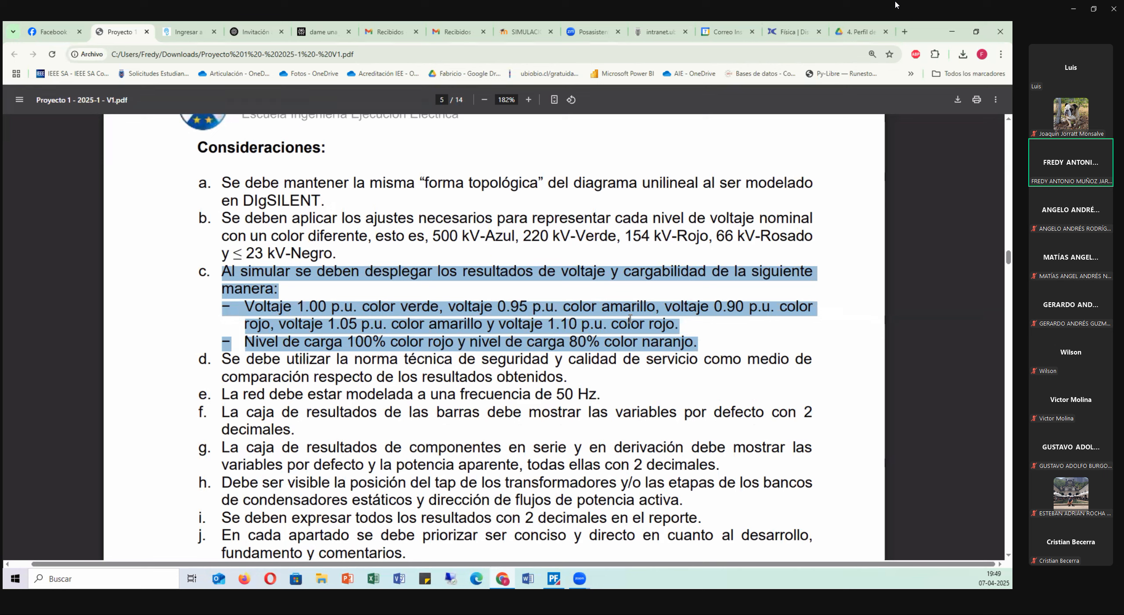
pyautogui.click(691, 326)
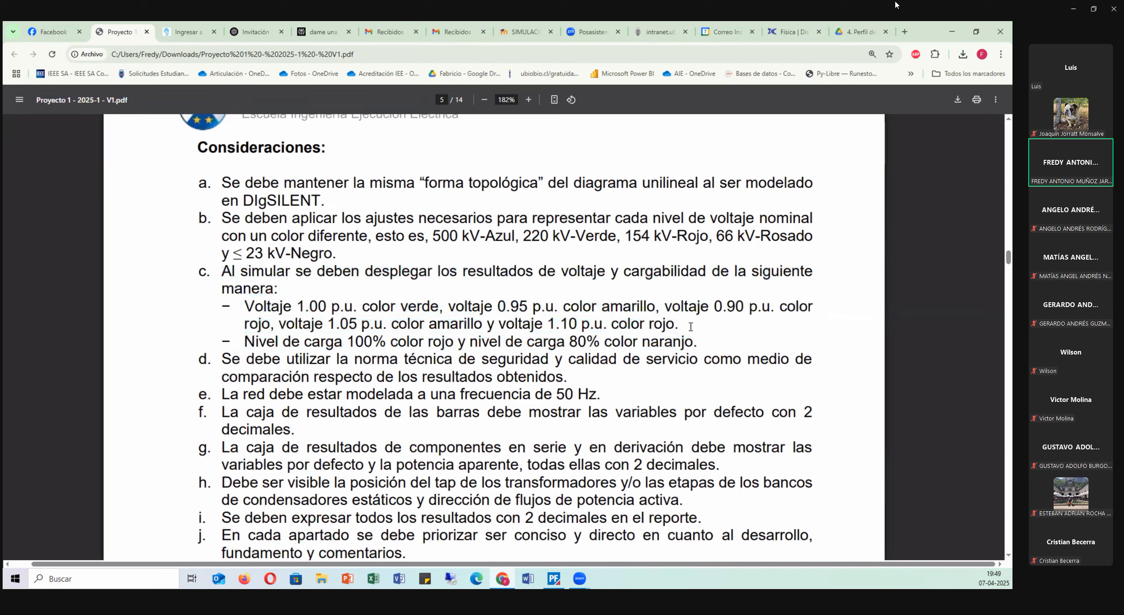
pyautogui.moveTo(679, 325); pyautogui.dragTo(188, 301)
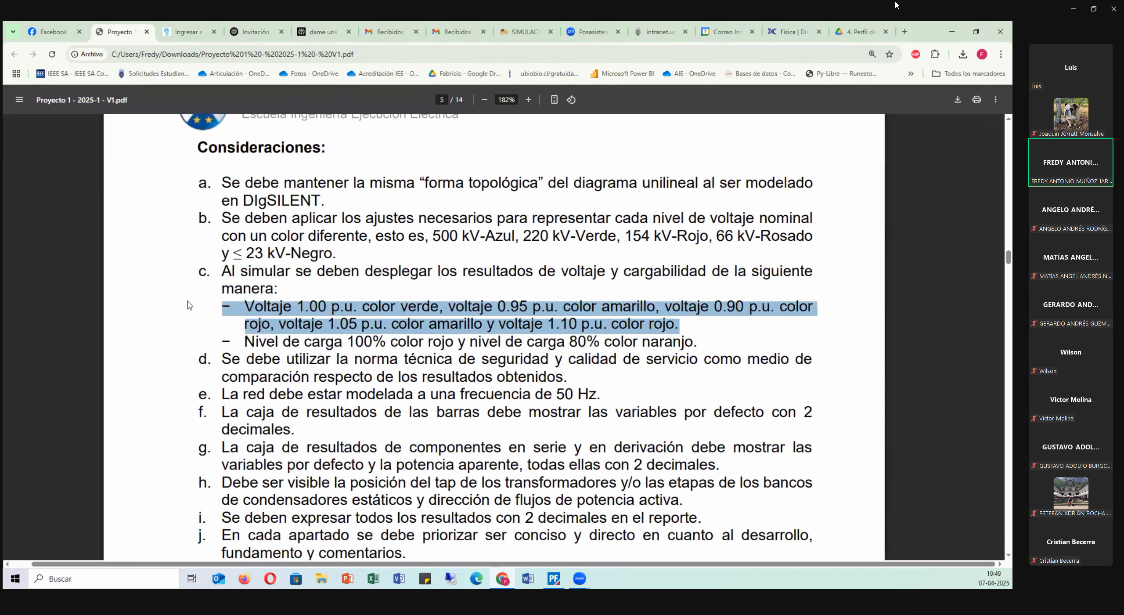
pyautogui.moveTo(697, 344); pyautogui.dragTo(210, 341)
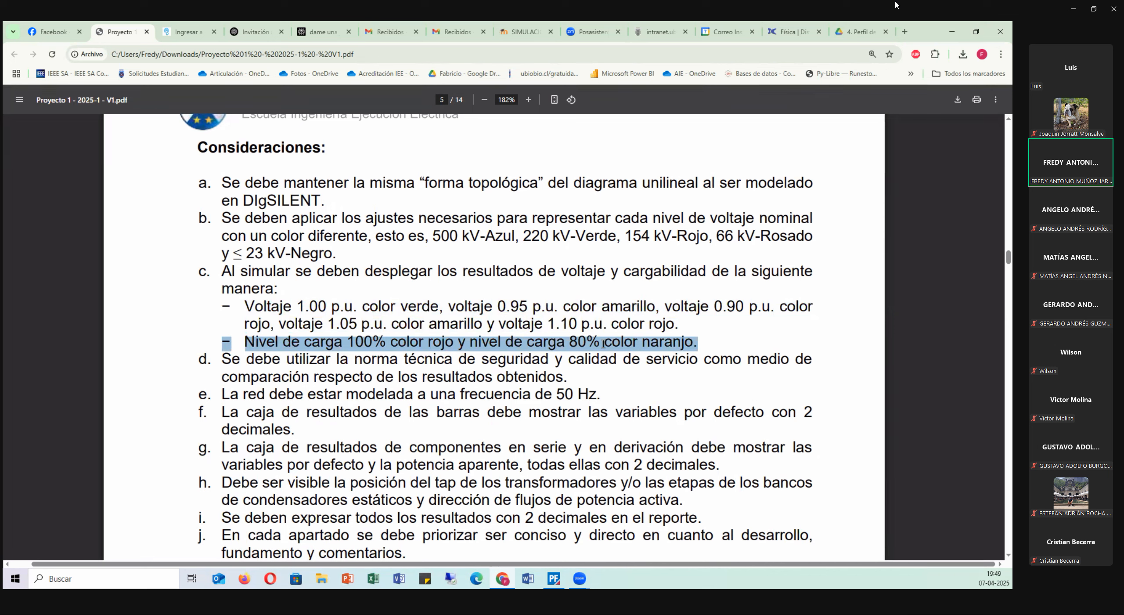
pyautogui.moveTo(699, 343); pyautogui.dragTo(212, 341)
pyautogui.click(697, 345)
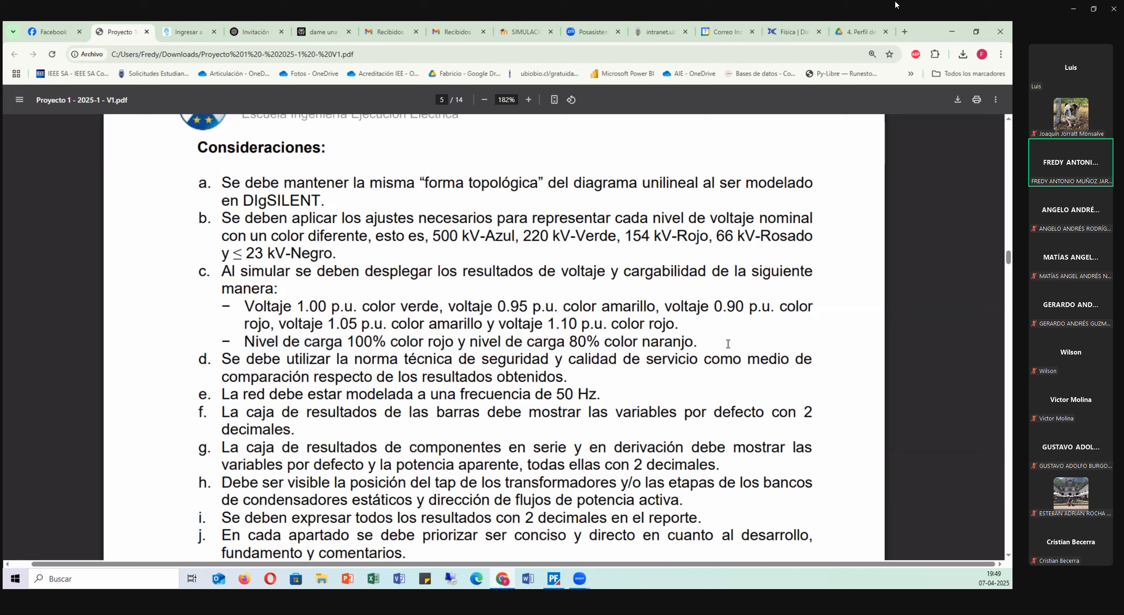
pyautogui.moveTo(702, 343); pyautogui.dragTo(217, 339)
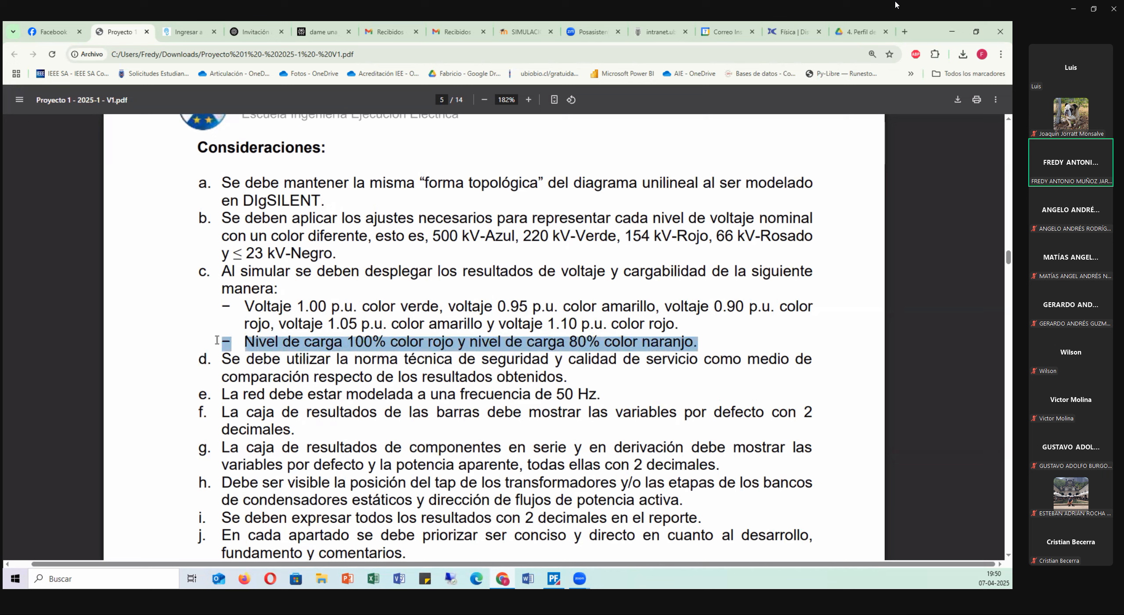
pyautogui.moveTo(698, 306); pyautogui.dragTo(269, 300)
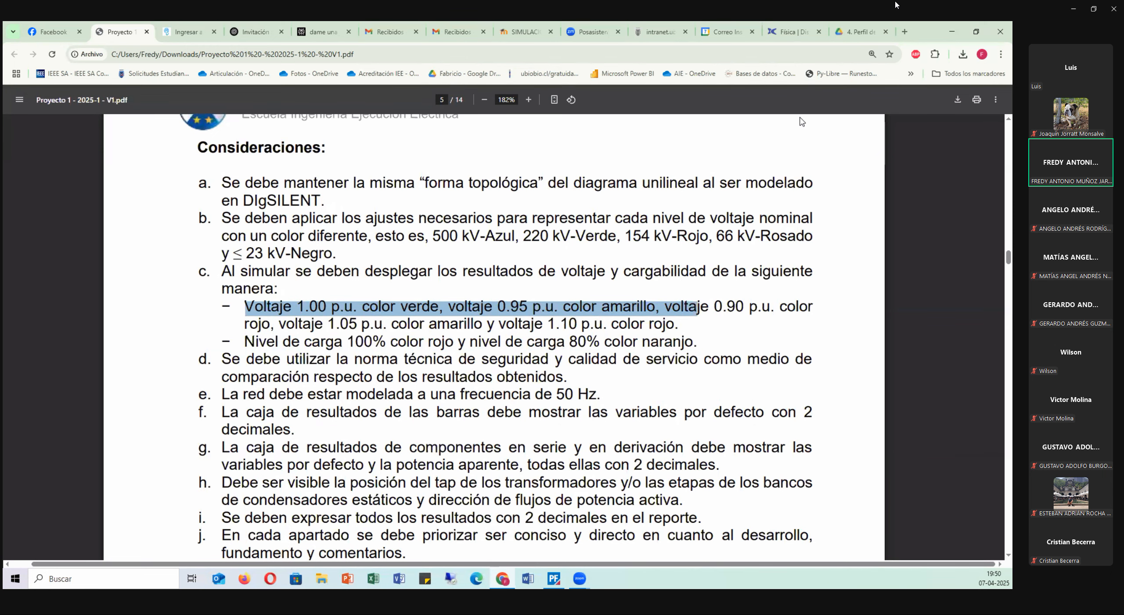
# - Switch back to PowerFactory and open the Voltages / Loading colour settings of the diagram colouring scheme for Load Flow AC
pyautogui.hotkey('alt', 'Tab')
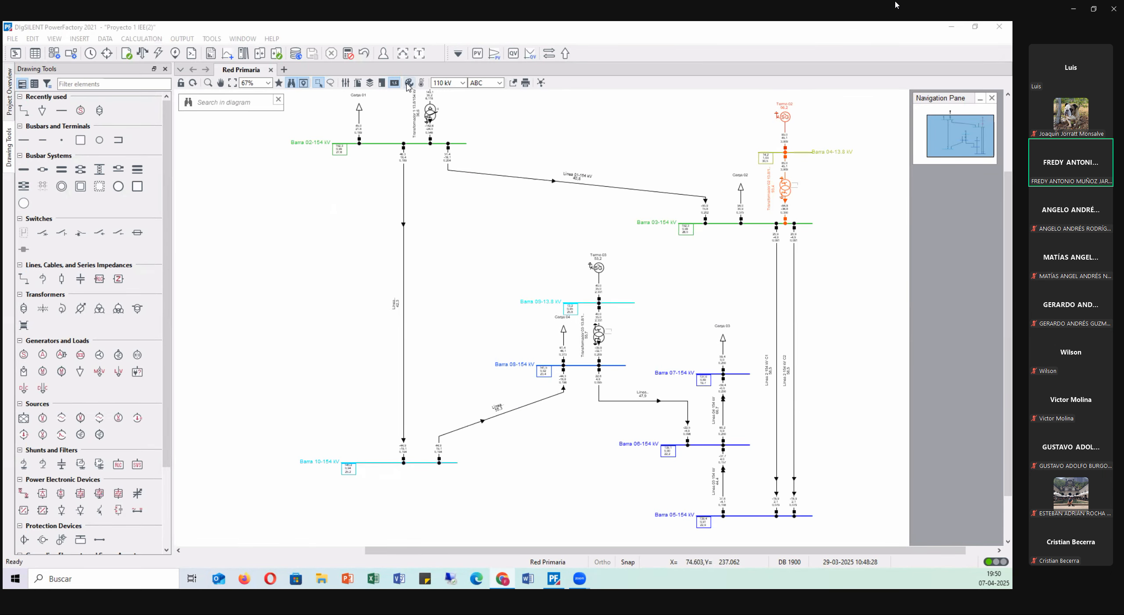
pyautogui.click(423, 35)
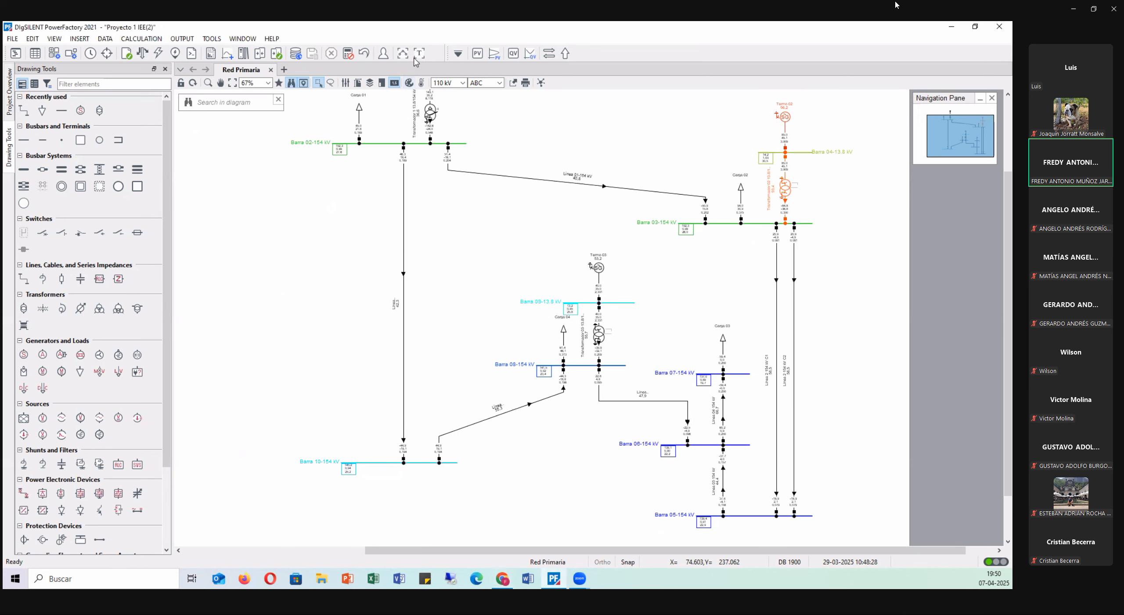
pyautogui.click(411, 83)
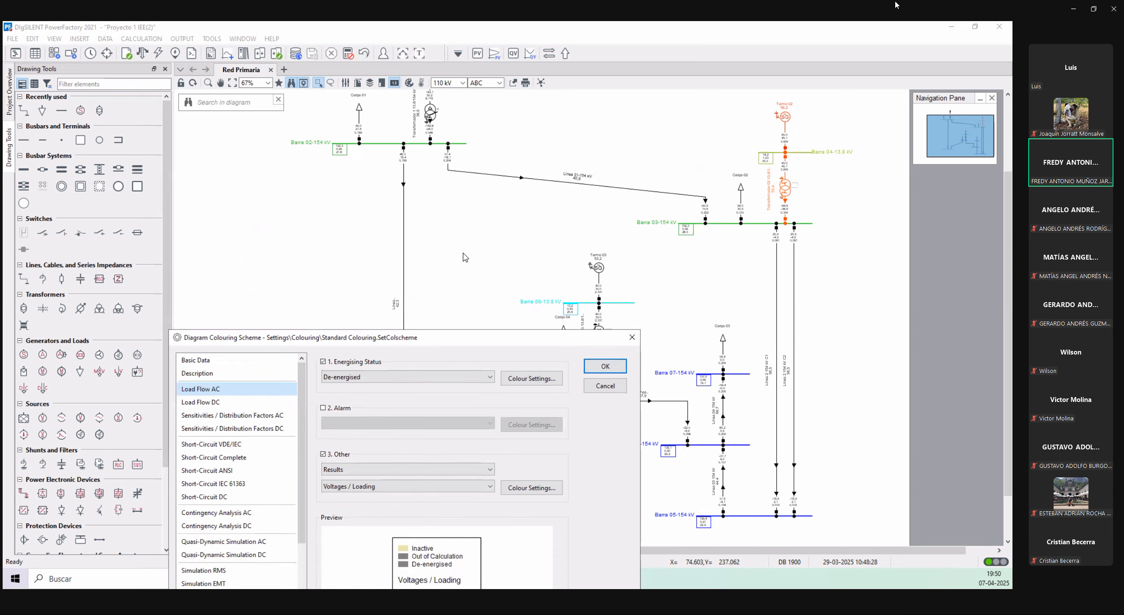
pyautogui.click(618, 114)
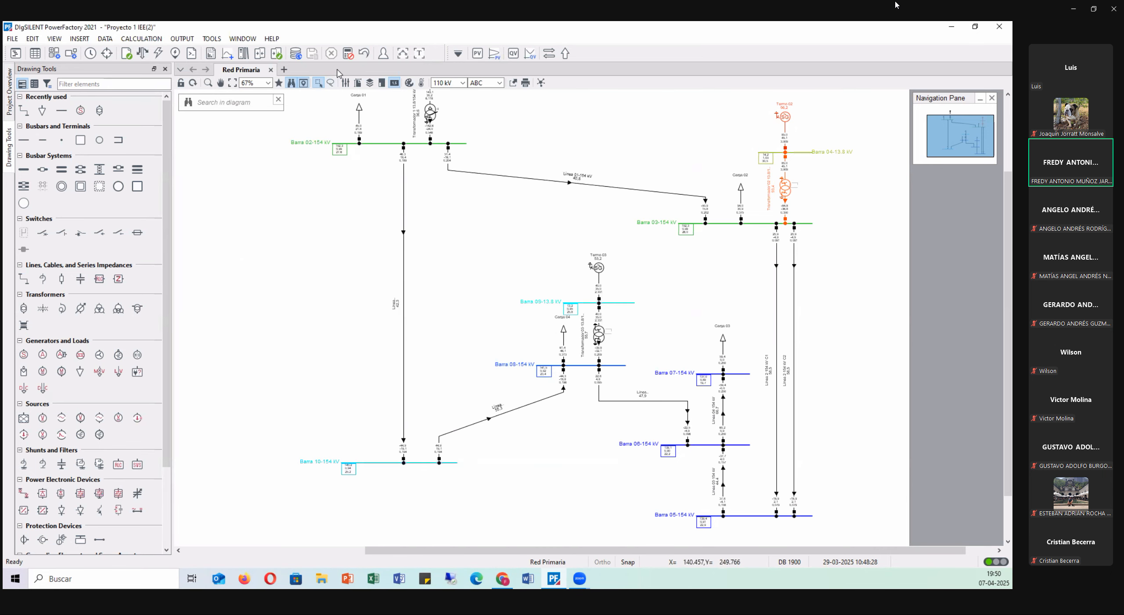
pyautogui.click(410, 86)
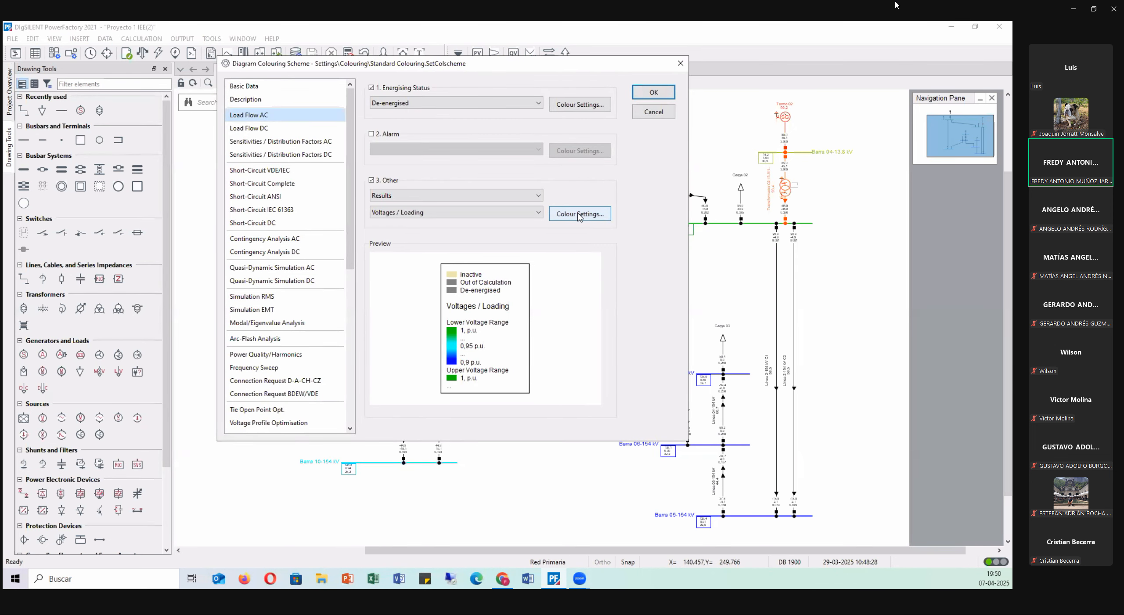
pyautogui.click(578, 214)
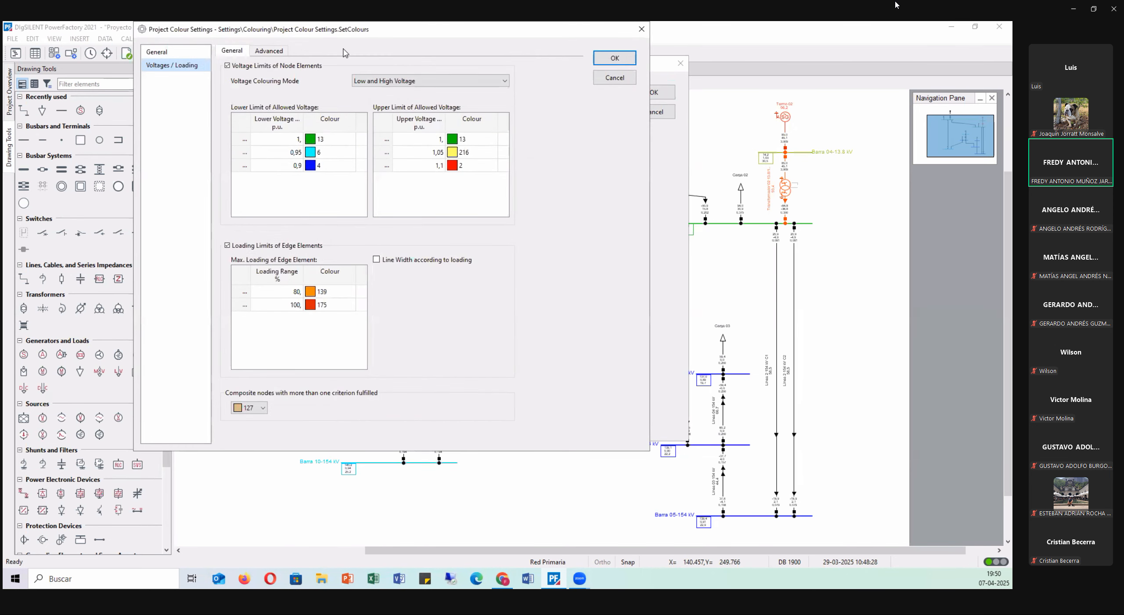
pyautogui.moveTo(352, 39); pyautogui.dragTo(456, 123)
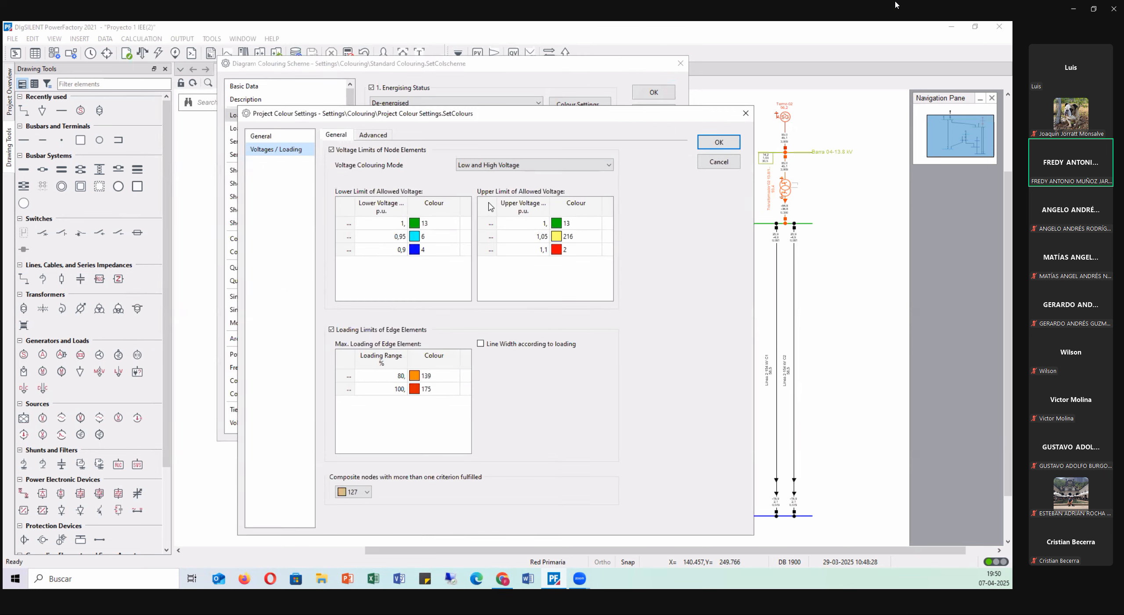
# - Check the upper voltage limit colours and set the 0.95 p.u. lower limit to colour 216
pyautogui.click(582, 225)
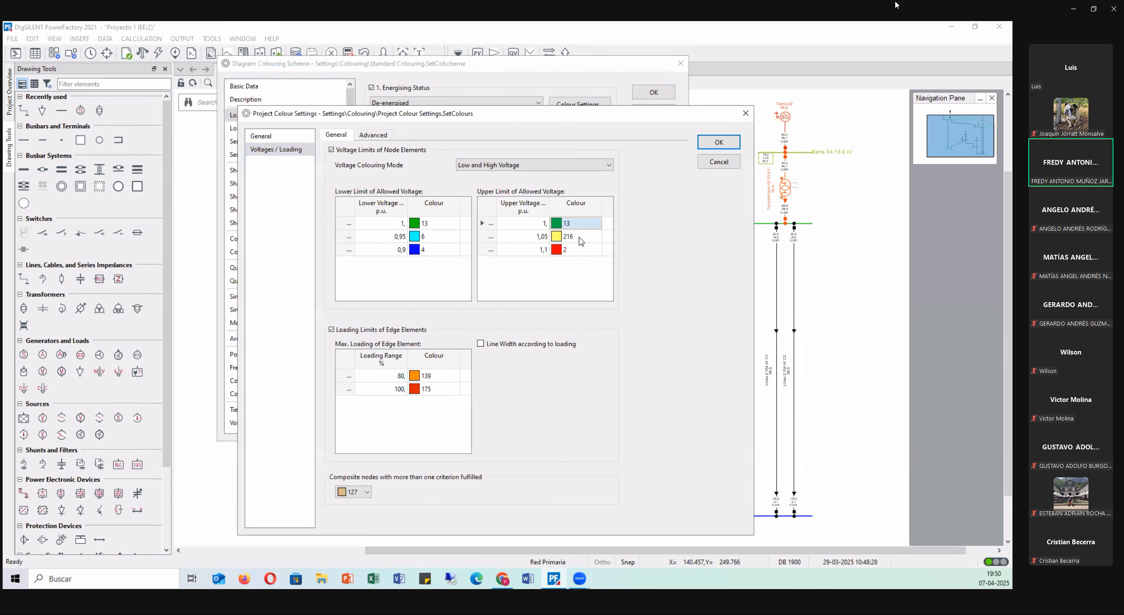
pyautogui.click(579, 237)
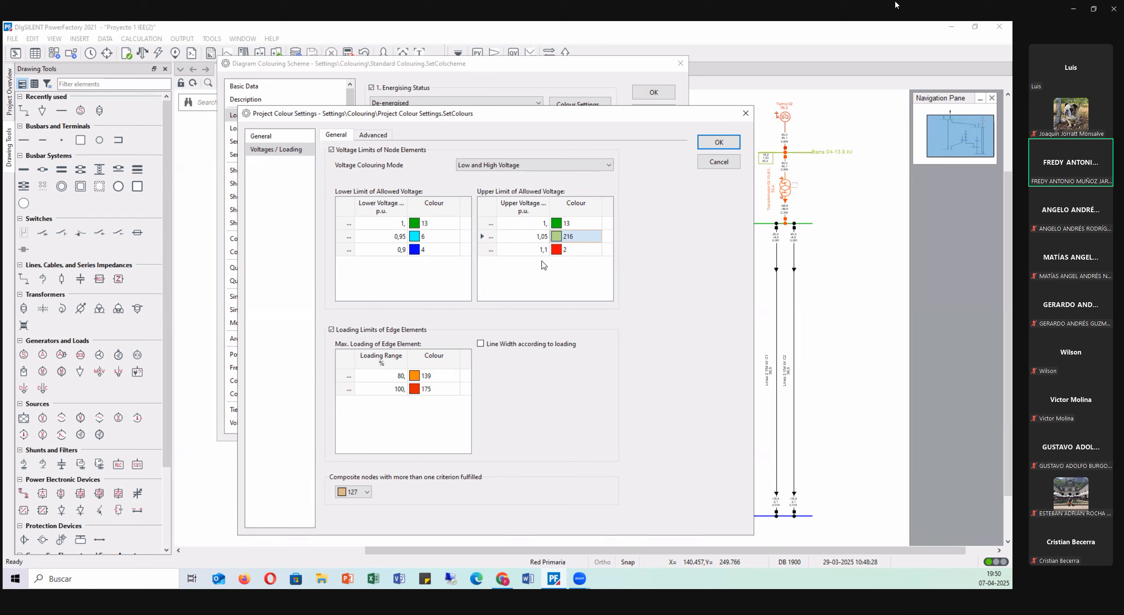
pyautogui.click(583, 254)
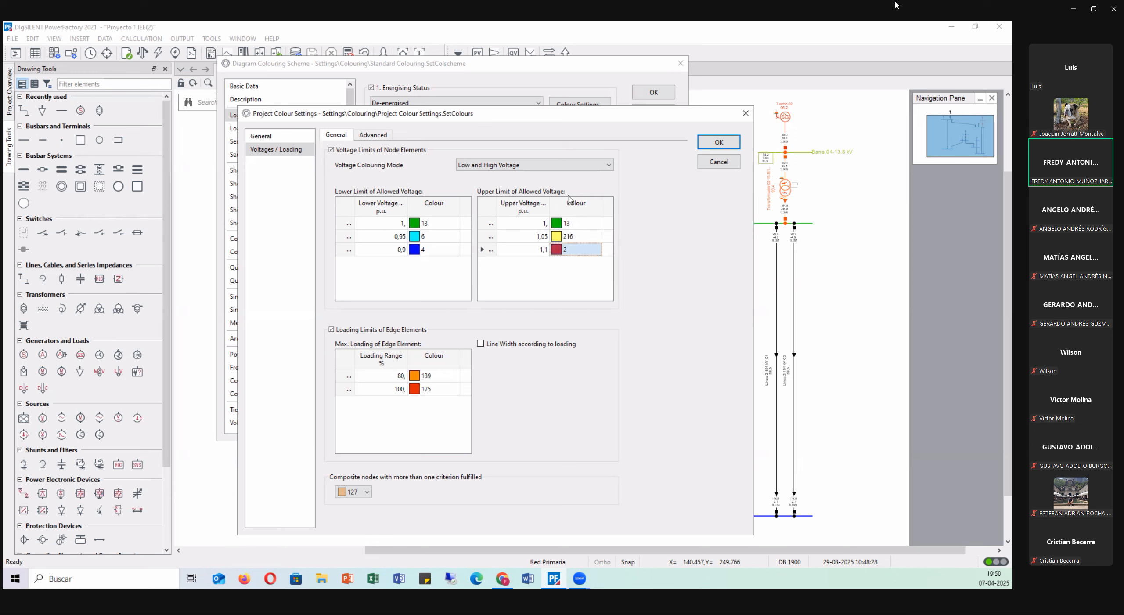
pyautogui.click(579, 238)
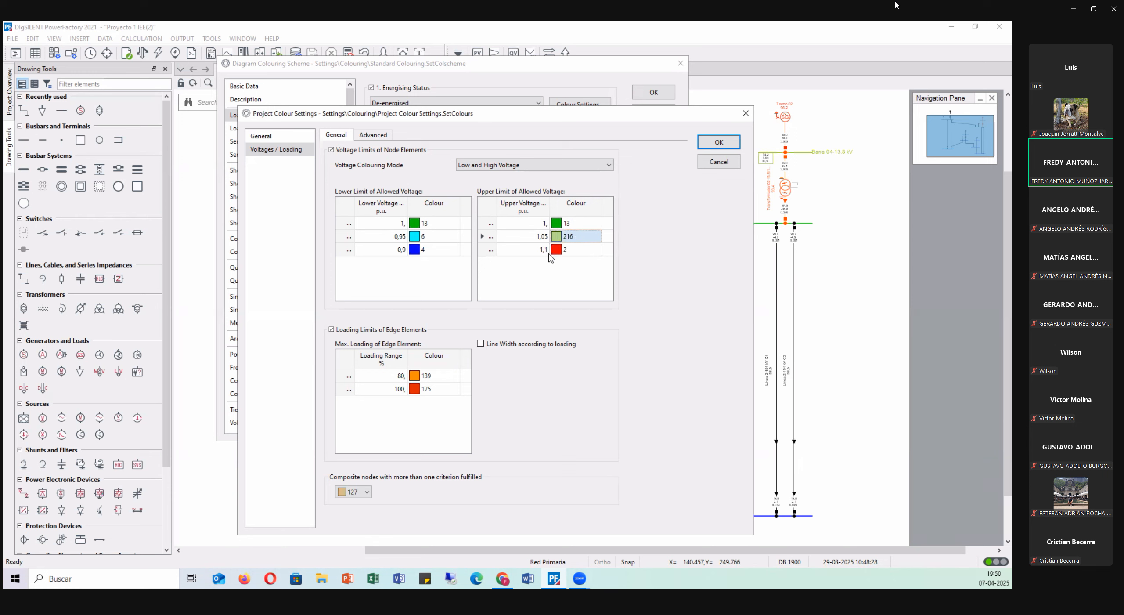
pyautogui.click(446, 236)
pyautogui.write('216')
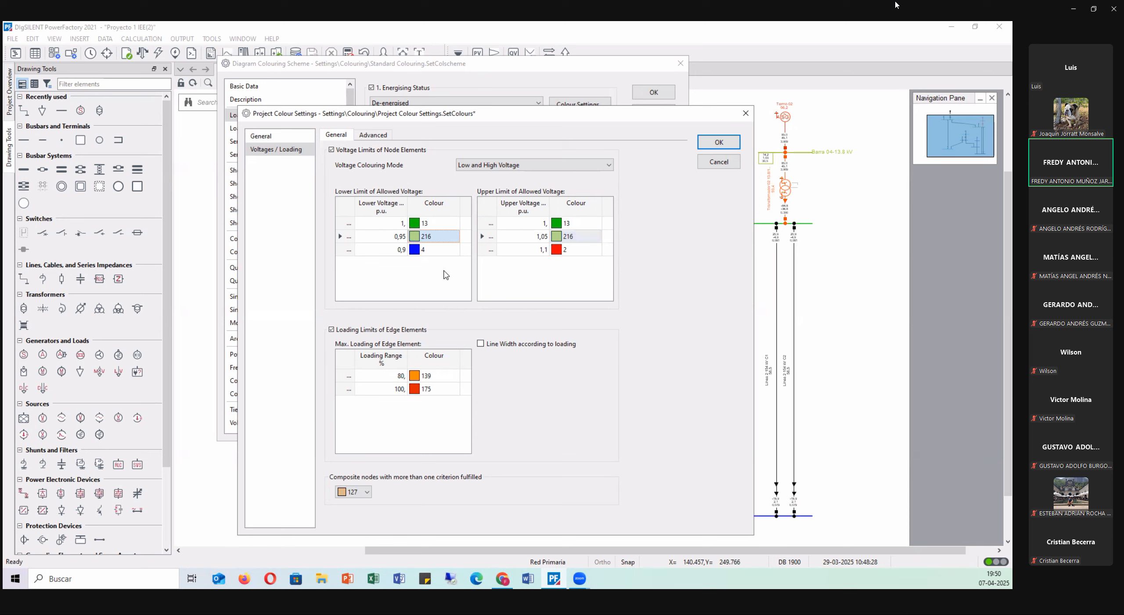
# - Copy the red colour 2 of the 1.1 p.u. upper limit to the 0.9 p.u. lower voltage limit
pyautogui.click(443, 249)
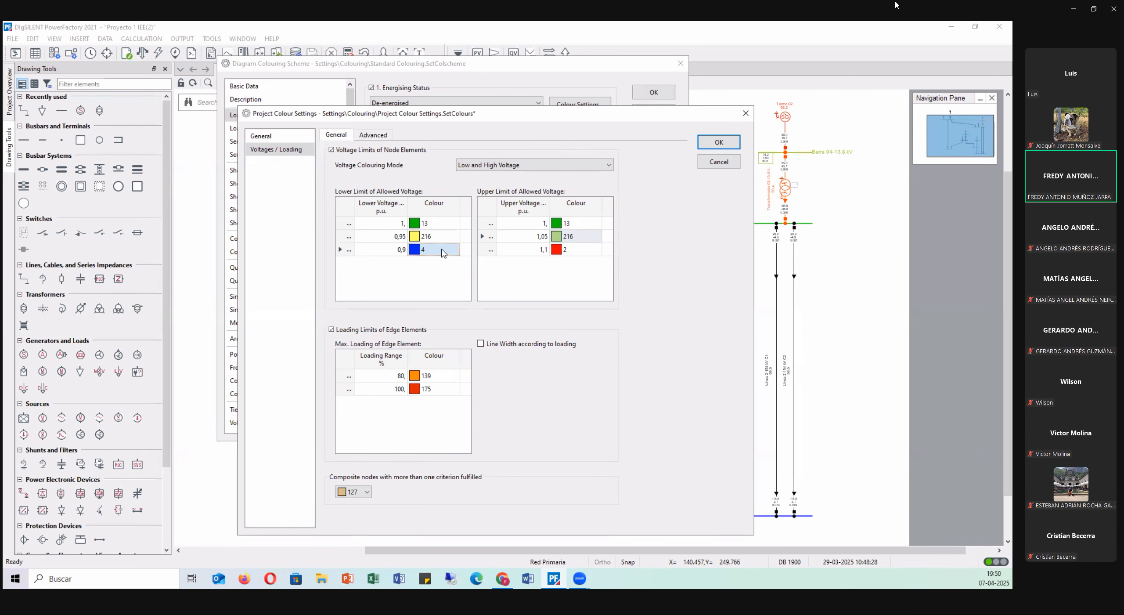
pyautogui.click(444, 250)
pyautogui.scroll(-20, 432, 348)
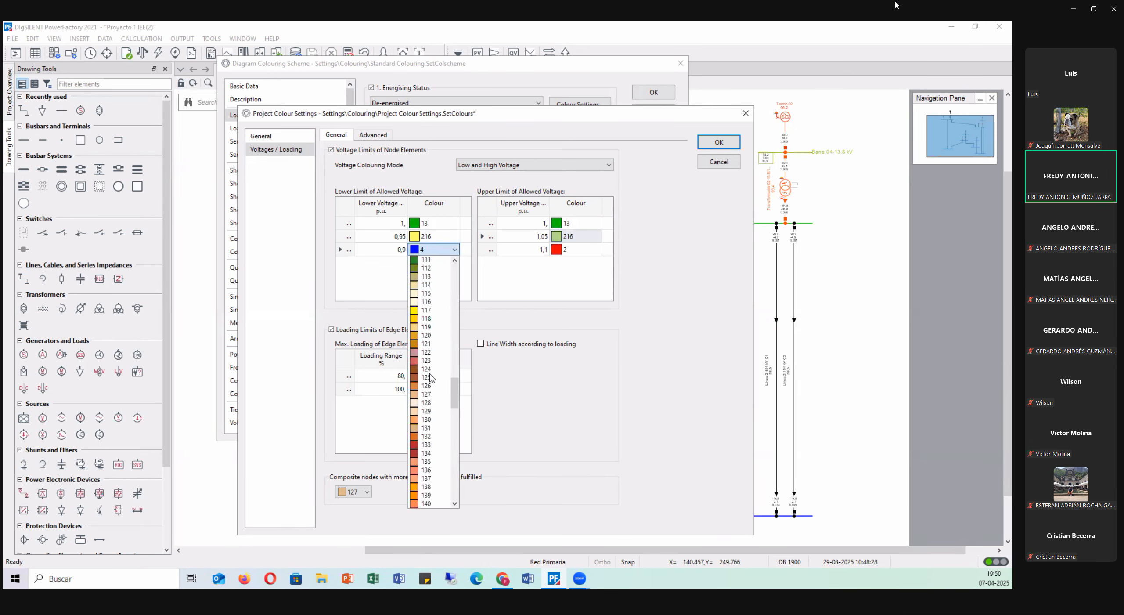
pyautogui.click(538, 286)
pyautogui.click(572, 249)
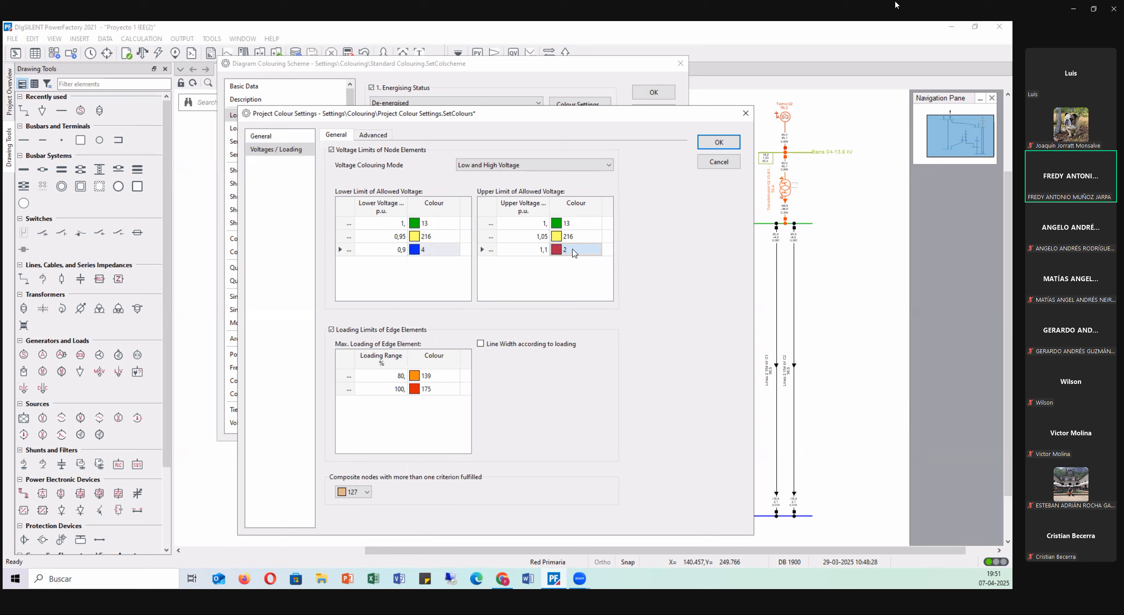
pyautogui.hotkey('ctrl', 'c')
pyautogui.click(444, 248)
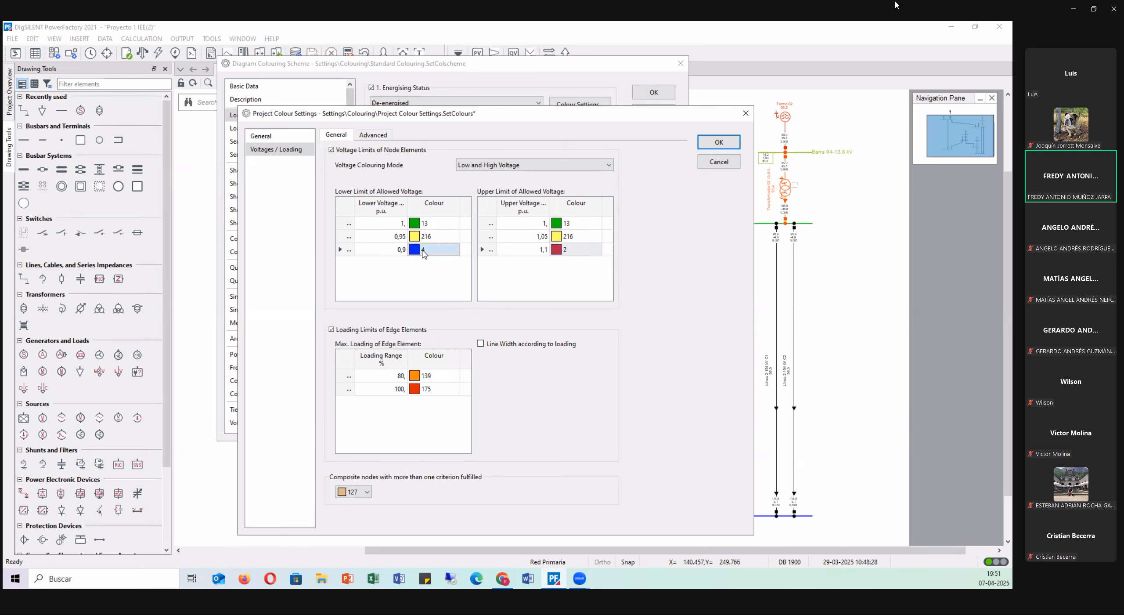
pyautogui.hotkey('ctrl', 'v')
pyautogui.click(517, 280)
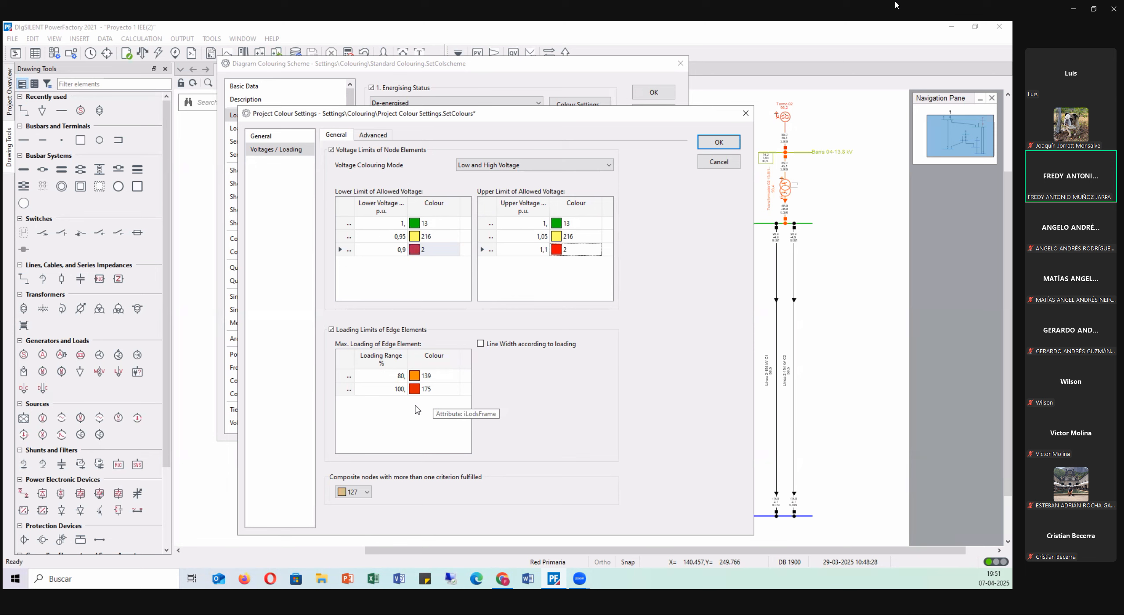
# - Try to accept the project colour settings, rechecking the colour of the 0.95 p.u. lower limit
pyautogui.click(719, 141)
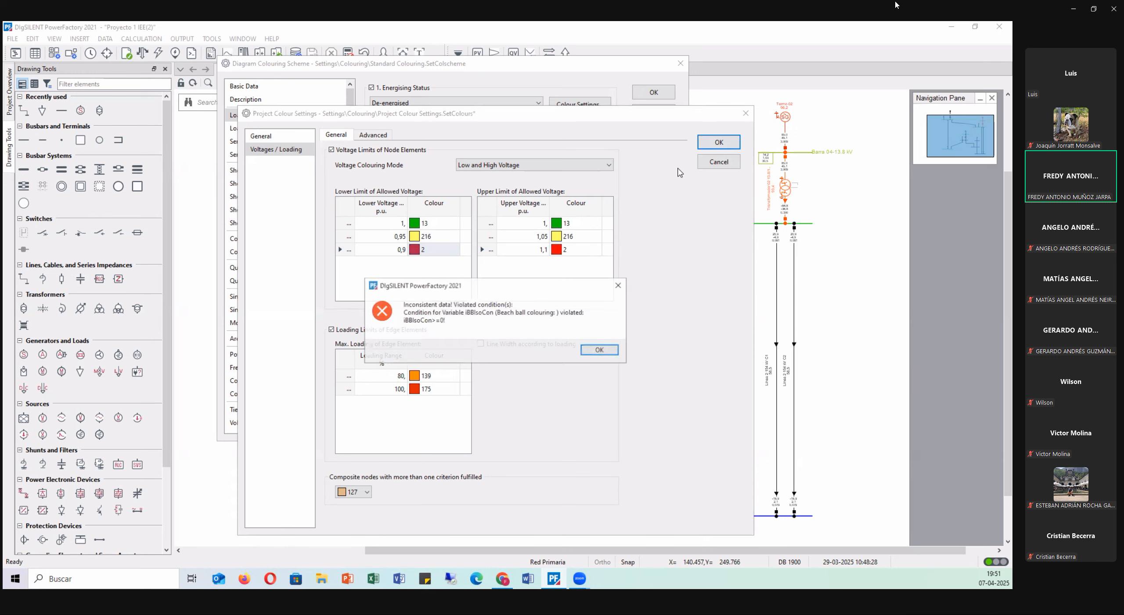
pyautogui.click(619, 286)
pyautogui.click(436, 238)
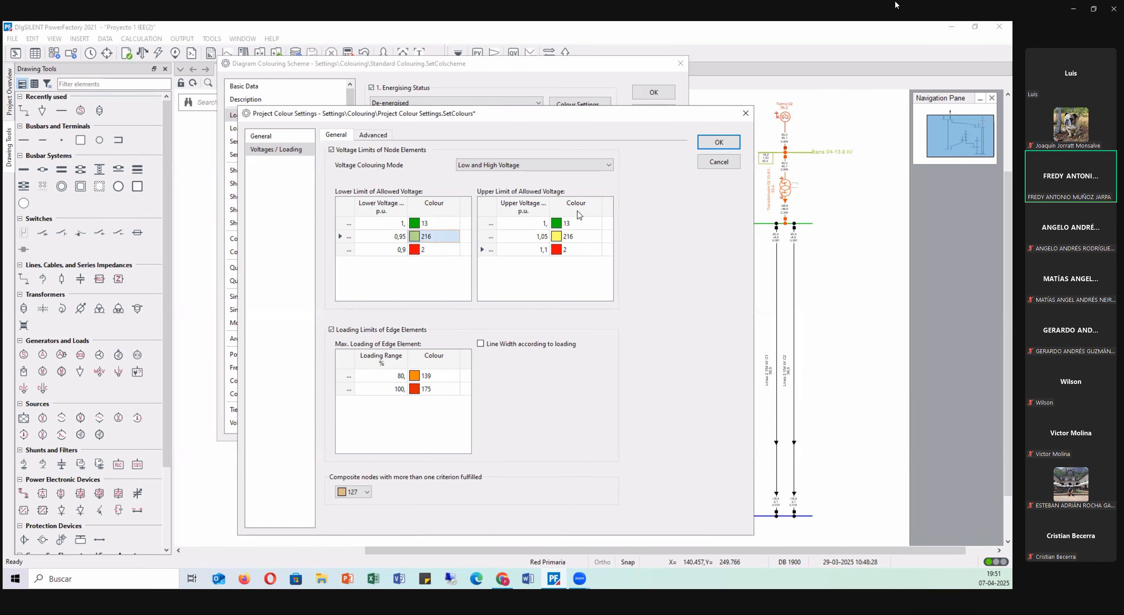
pyautogui.click(719, 141)
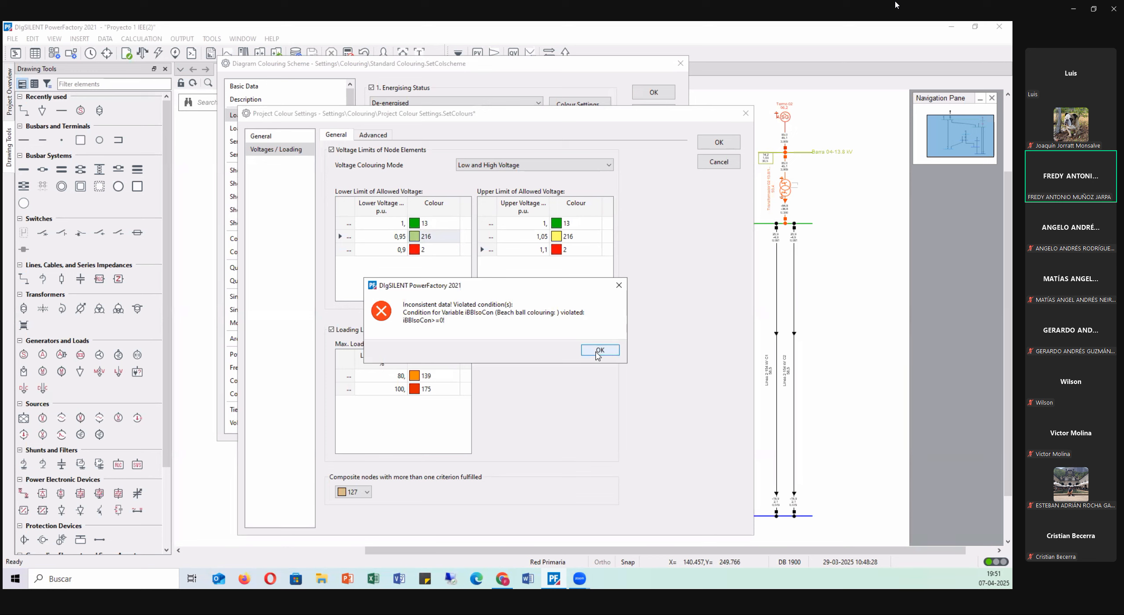
pyautogui.click(619, 284)
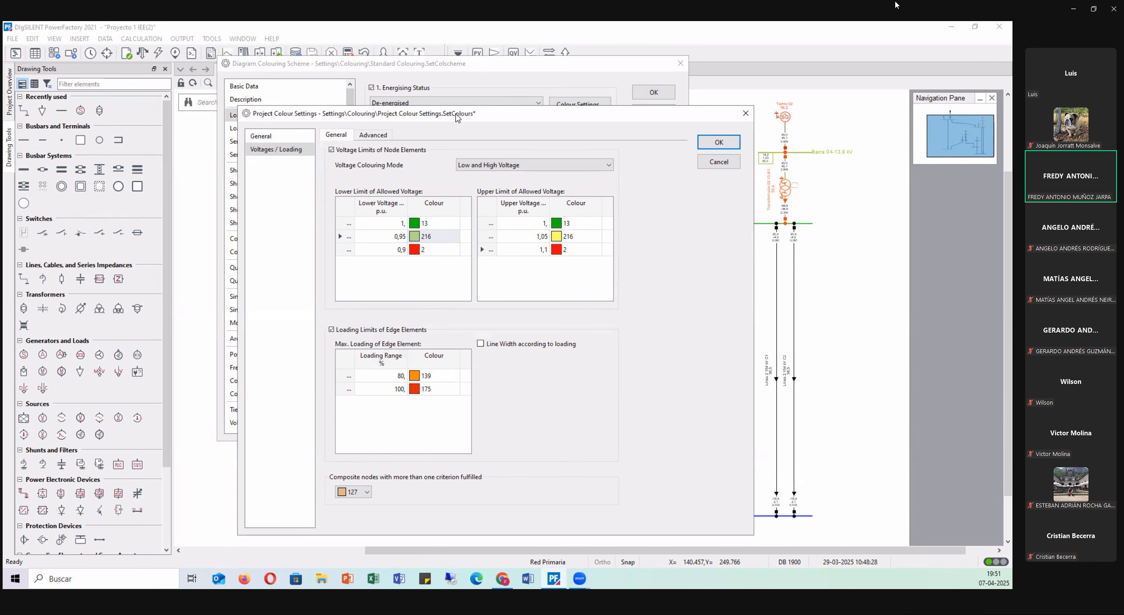
# - Set the 0.95 p.u. lower limit and the 1.05 p.u. upper limit to colour 214 and try to accept the colour settings
pyautogui.click(433, 237)
pyautogui.click(454, 236)
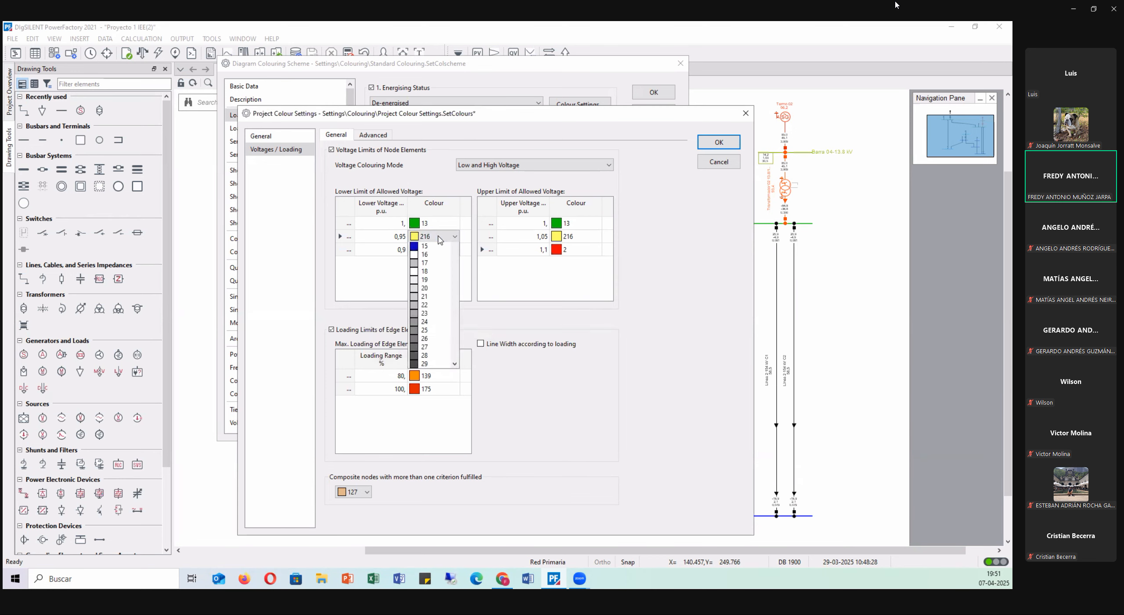
pyautogui.click(435, 474)
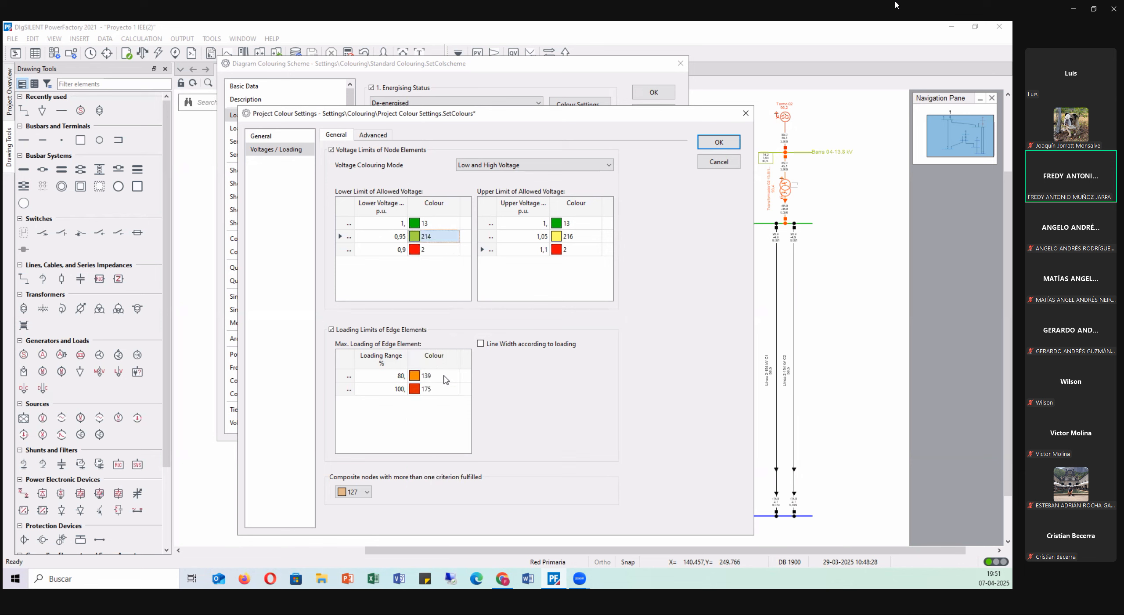
pyautogui.click(577, 238)
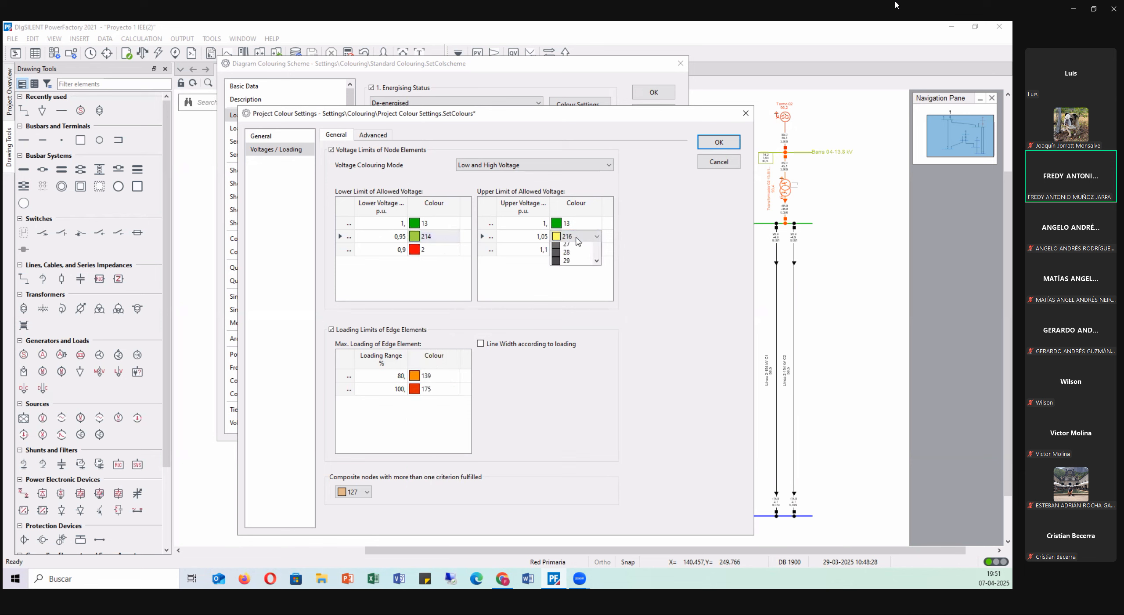
pyautogui.click(577, 237)
pyautogui.click(571, 469)
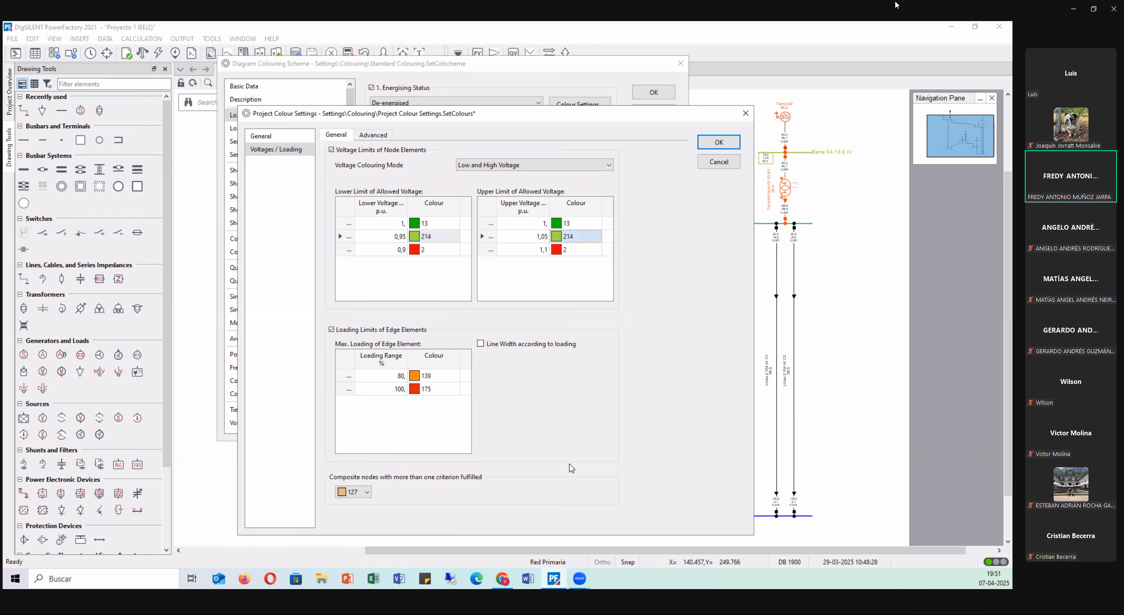
pyautogui.click(553, 283)
pyautogui.click(728, 142)
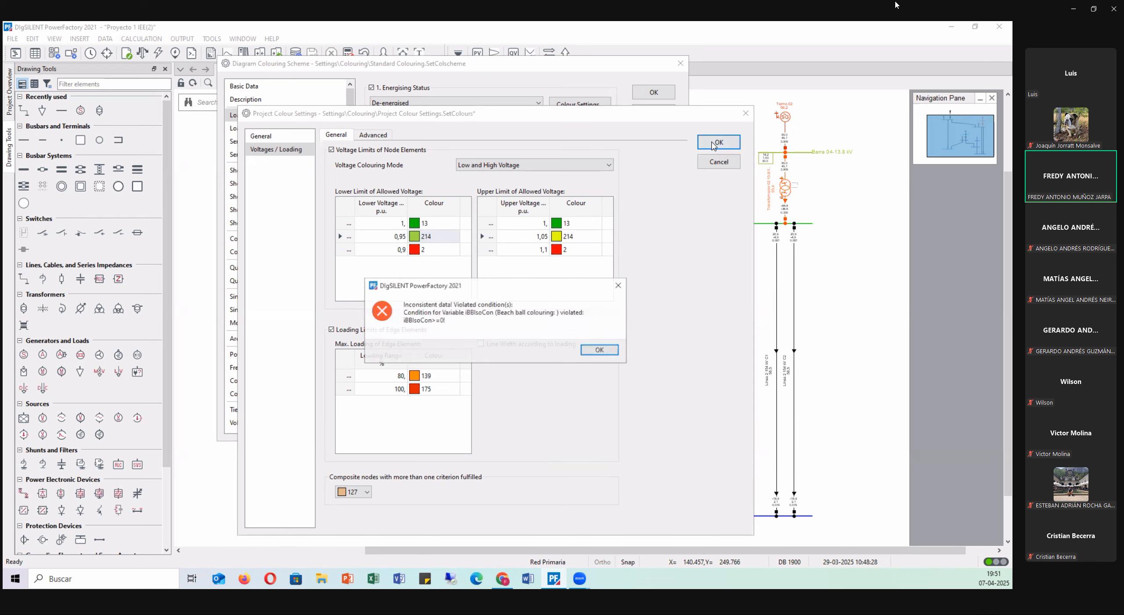
pyautogui.click(598, 351)
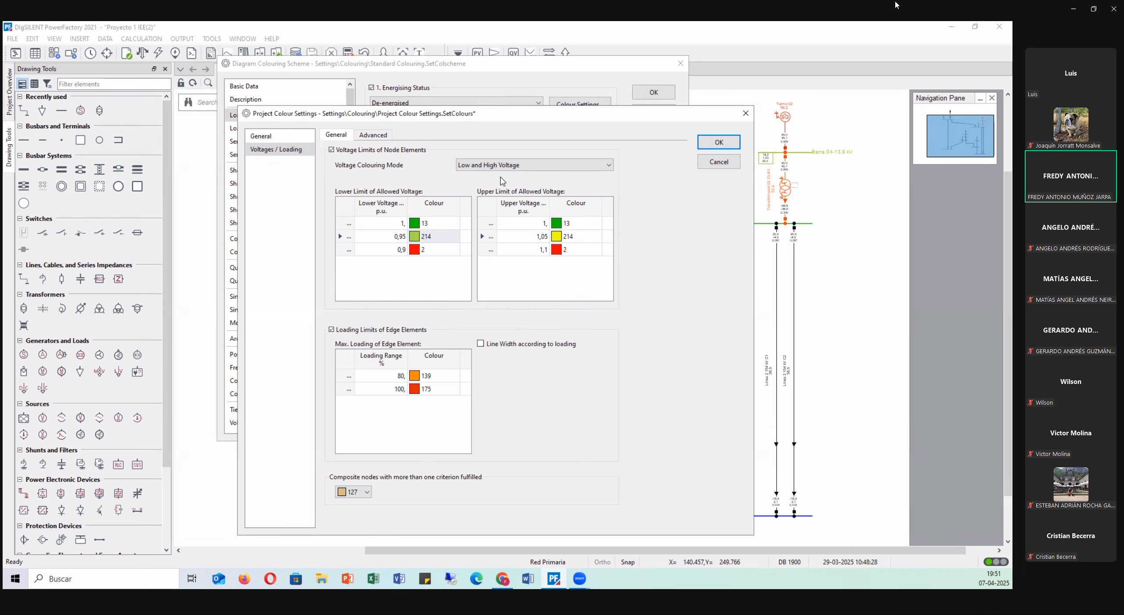
# - Set the 0.9 p.u. lower limit and the 1.1 p.u. upper limit to colour 10 and try to accept the colour settings
pyautogui.click(448, 253)
pyautogui.click(450, 251)
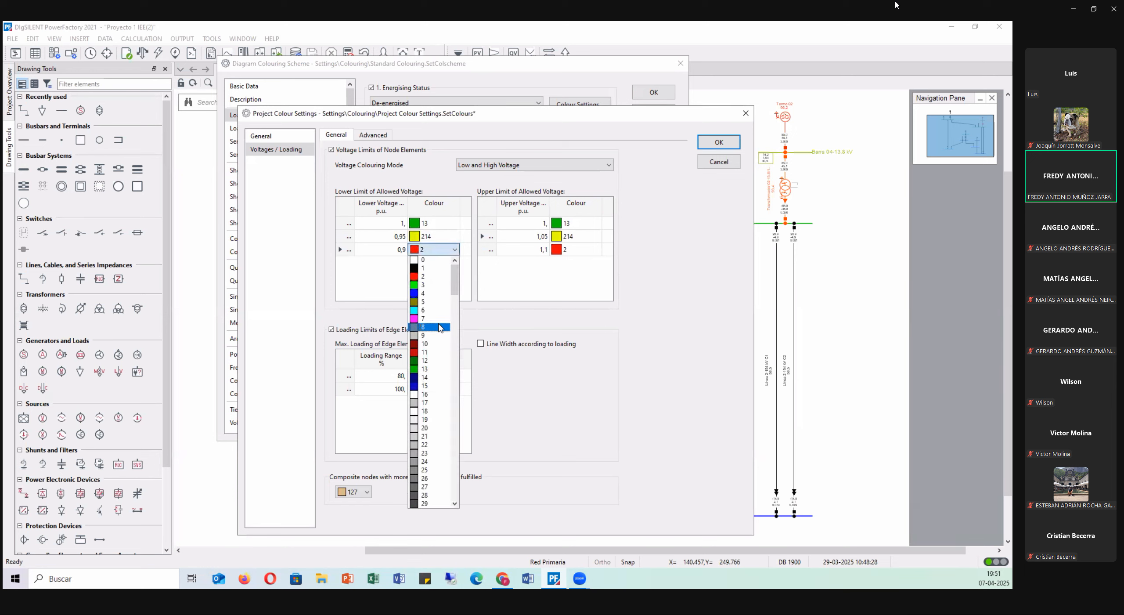
pyautogui.click(432, 344)
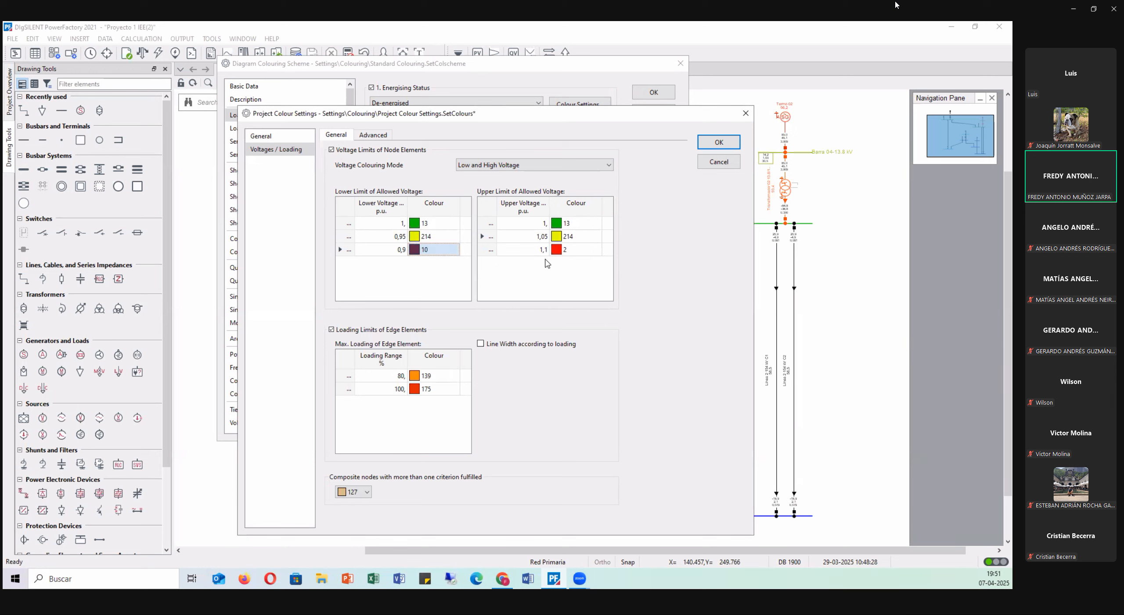
pyautogui.click(572, 250)
pyautogui.click(572, 250)
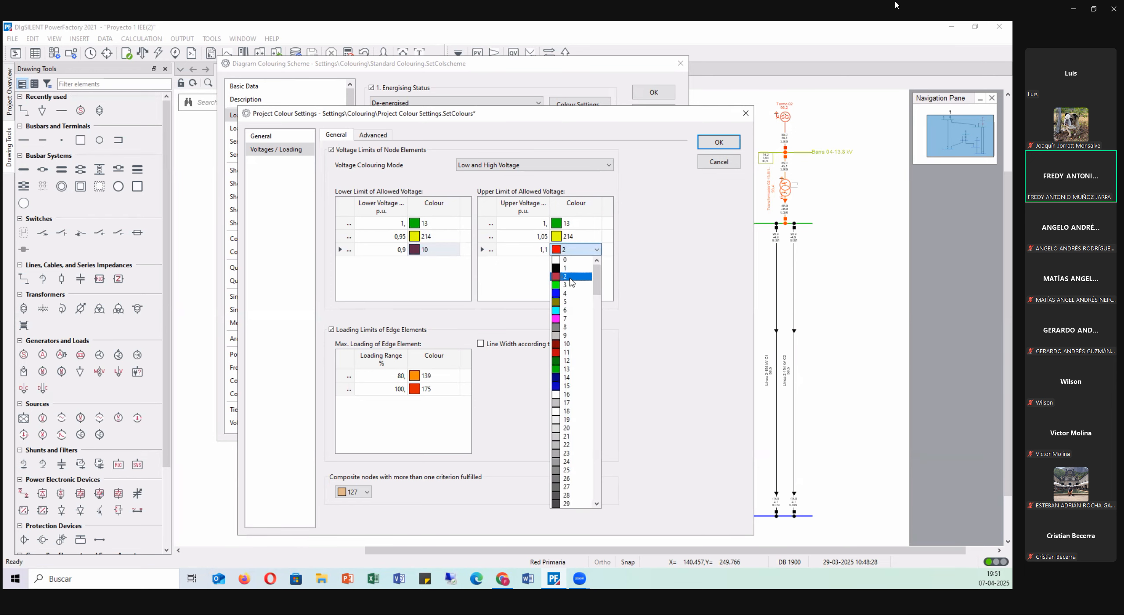
pyautogui.click(571, 343)
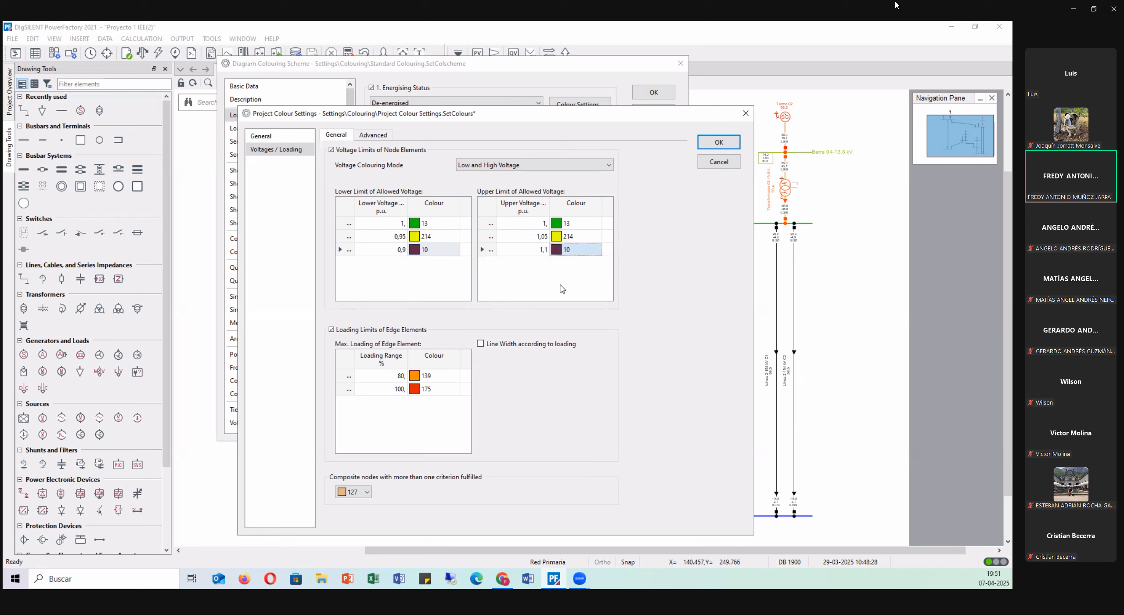
pyautogui.click(714, 143)
pyautogui.click(618, 284)
# - Set the 0.9 p.u. lower limit and the 1.1 p.u. upper limit to red colour 2 and try to accept the colour settings
pyautogui.click(437, 239)
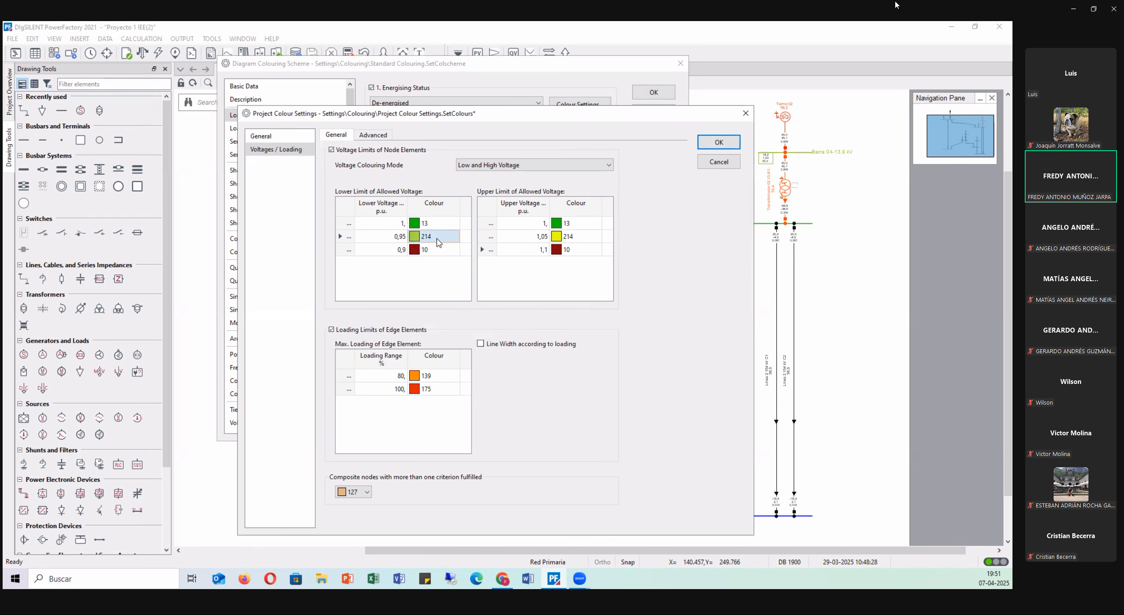
pyautogui.click(436, 239)
pyautogui.click(371, 285)
pyautogui.click(432, 248)
pyautogui.click(431, 247)
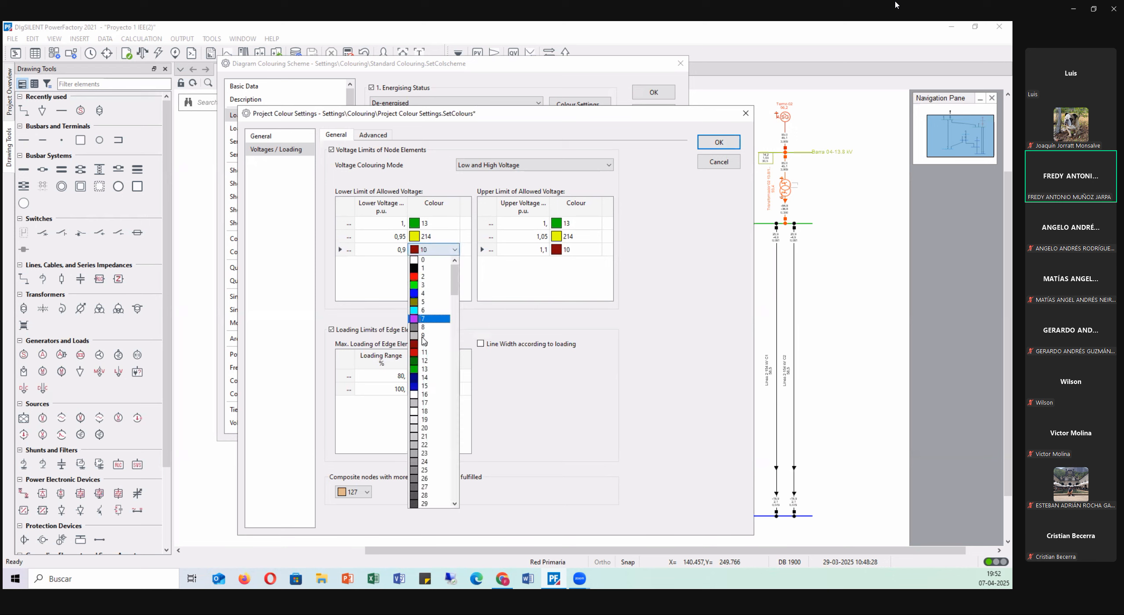
pyautogui.click(423, 276)
pyautogui.click(570, 250)
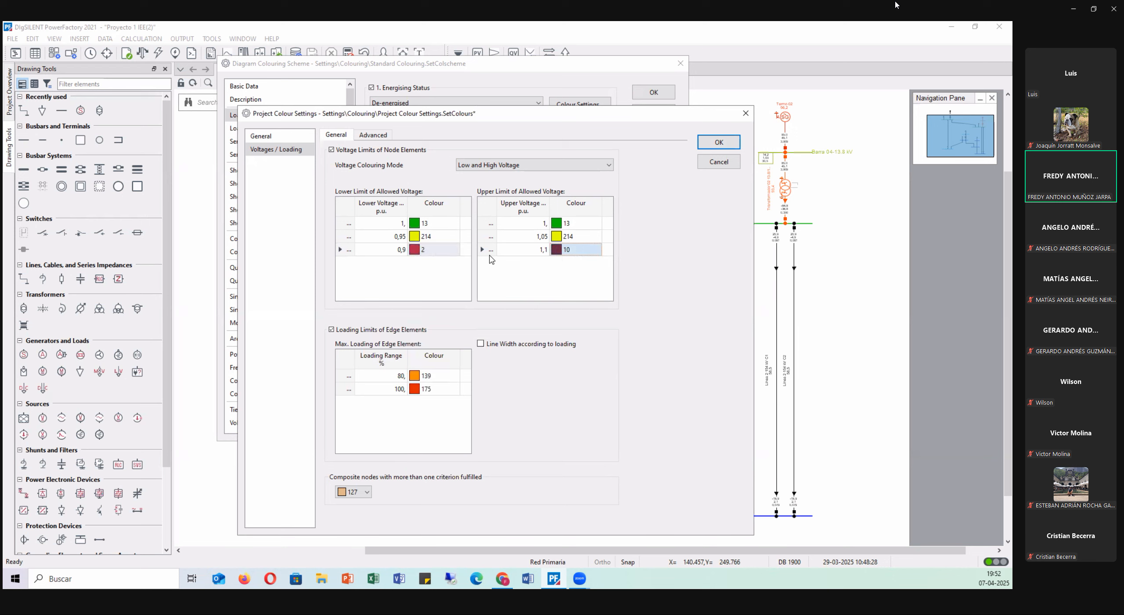
pyautogui.click(438, 252)
pyautogui.click(580, 251)
pyautogui.click(580, 253)
pyautogui.click(571, 276)
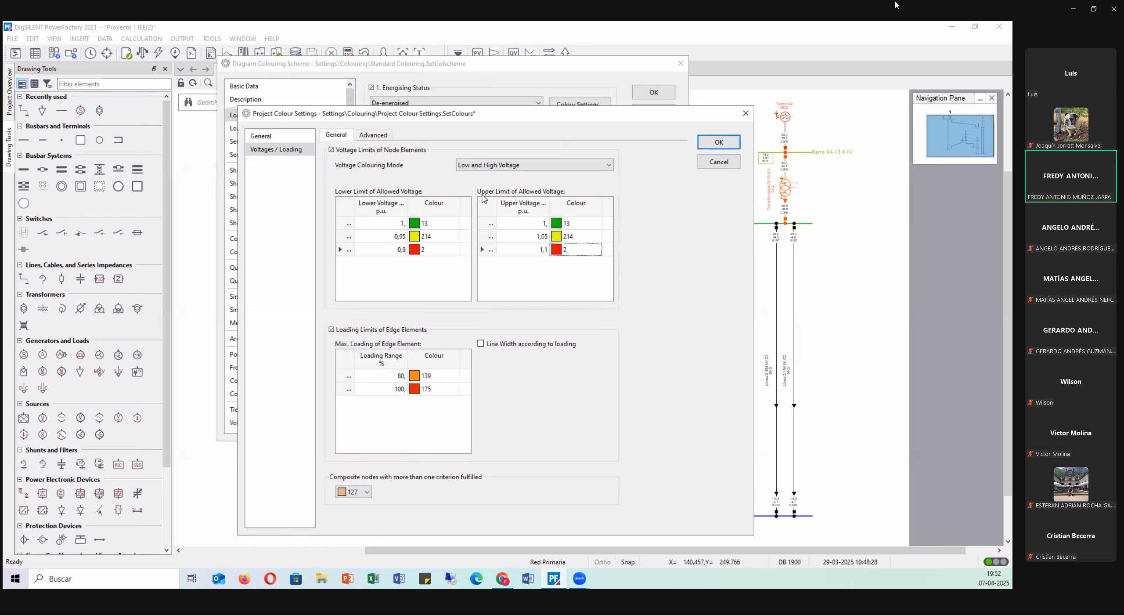
pyautogui.click(719, 142)
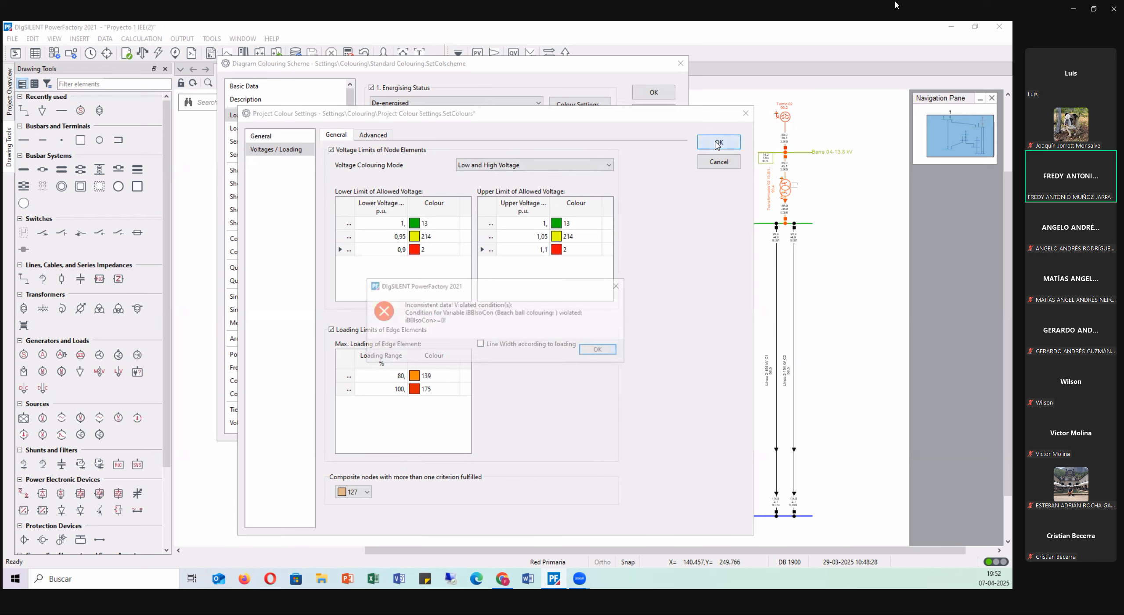
pyautogui.press('Return')
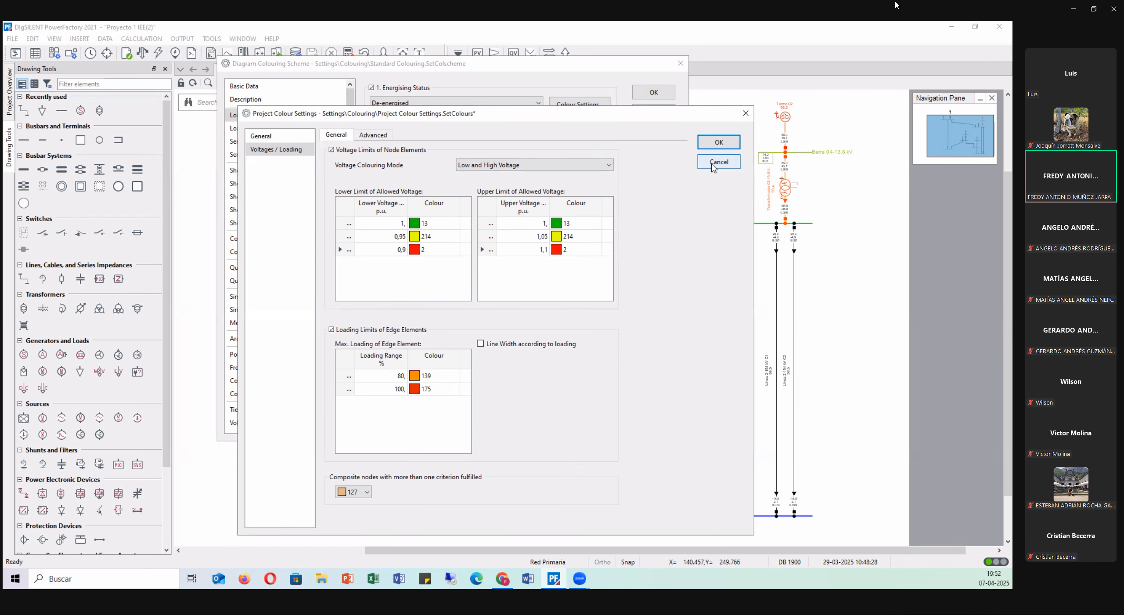
# - Discard the project colour changes and accept the diagram colouring scheme with Voltages / Loading results
pyautogui.click(712, 165)
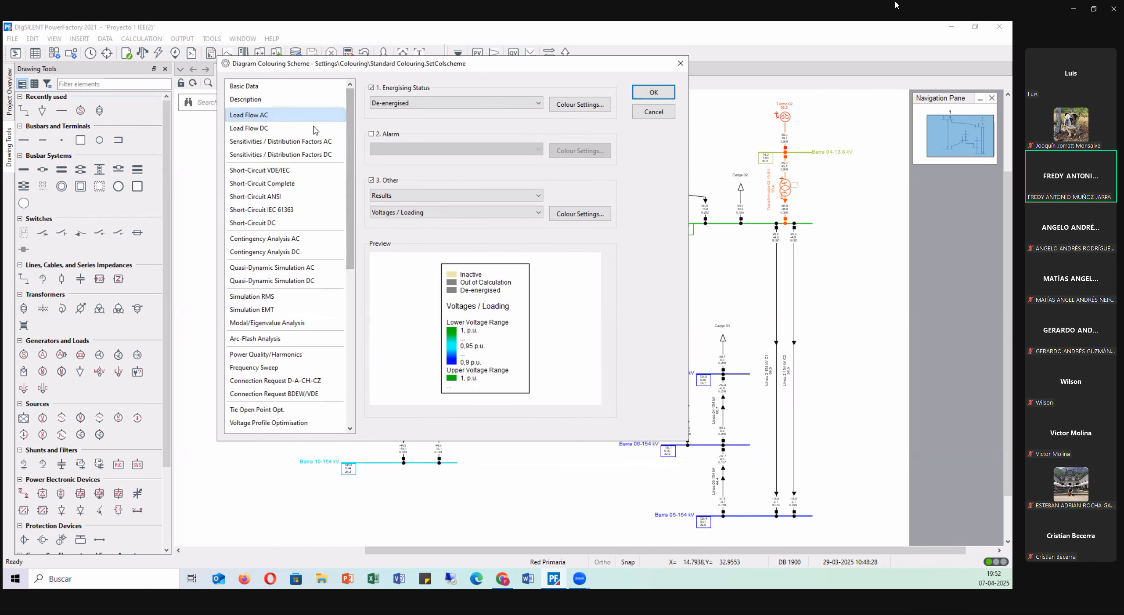
pyautogui.moveTo(388, 73); pyautogui.dragTo(366, 132)
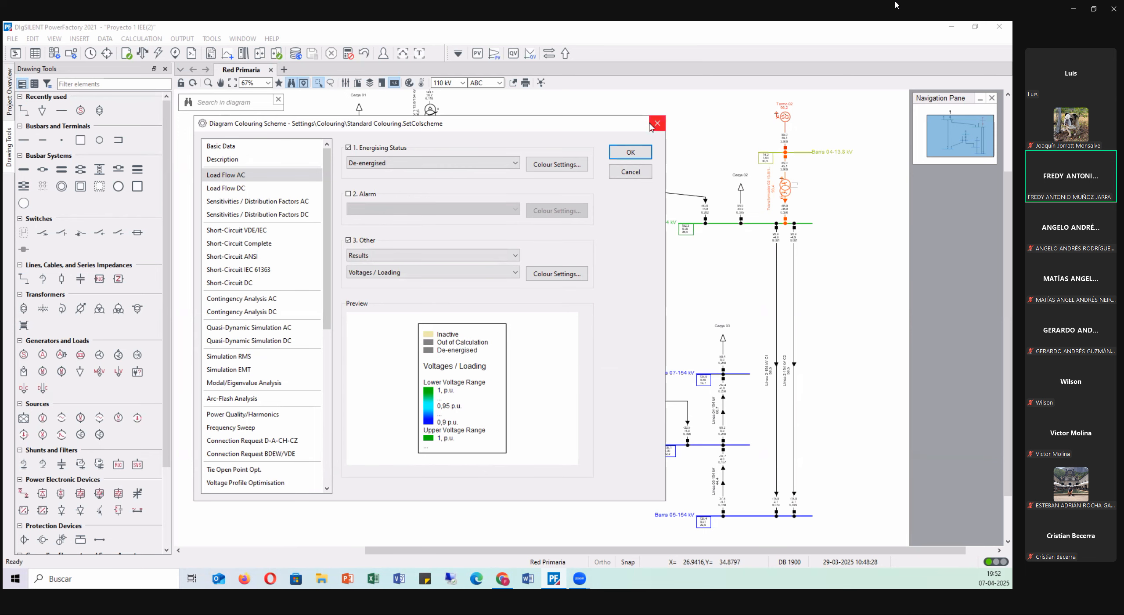
pyautogui.click(630, 154)
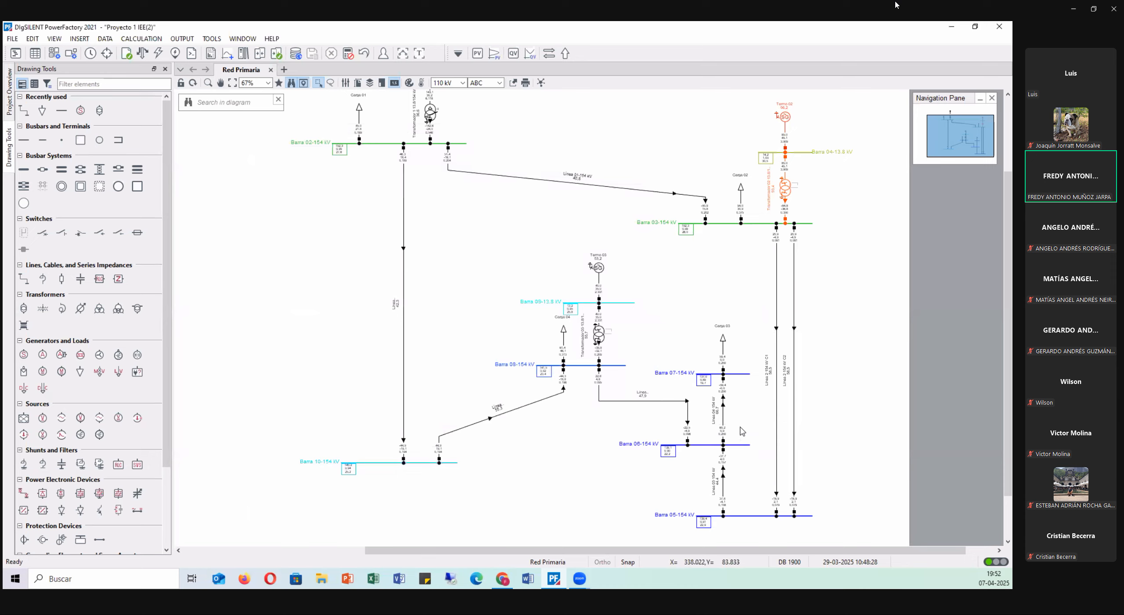
# - Examine the load flow voltages and colours of the 154 kV busbars Barra 06, 07, 08 and 10 in the diagram
pyautogui.scroll(2, 700, 405)
pyautogui.scroll(2, 699, 405)
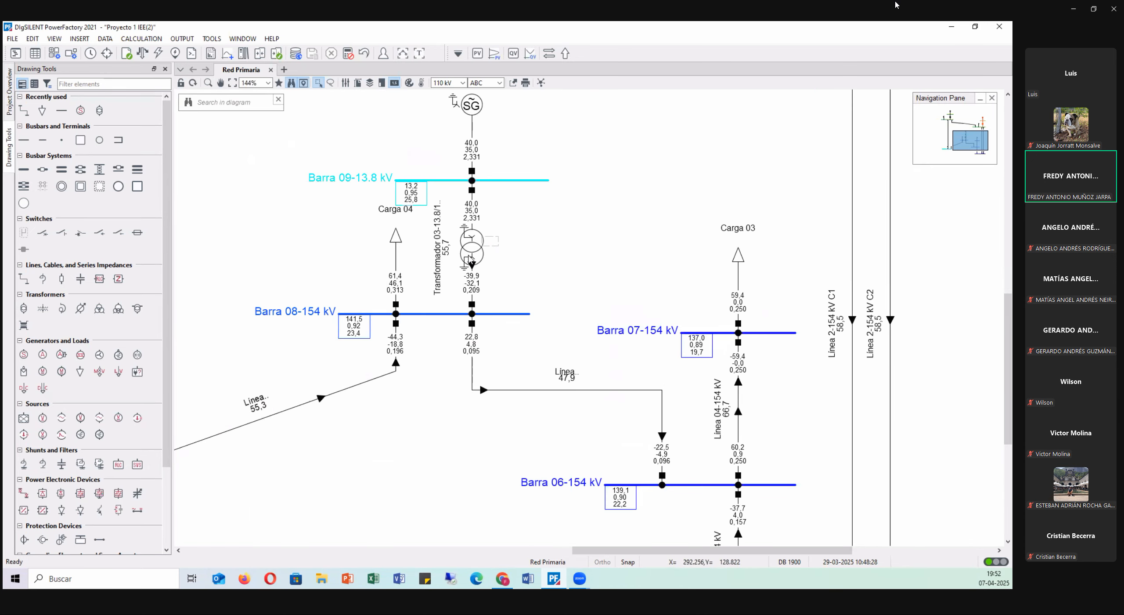
pyautogui.scroll(1, 671, 347)
pyautogui.scroll(1, 671, 348)
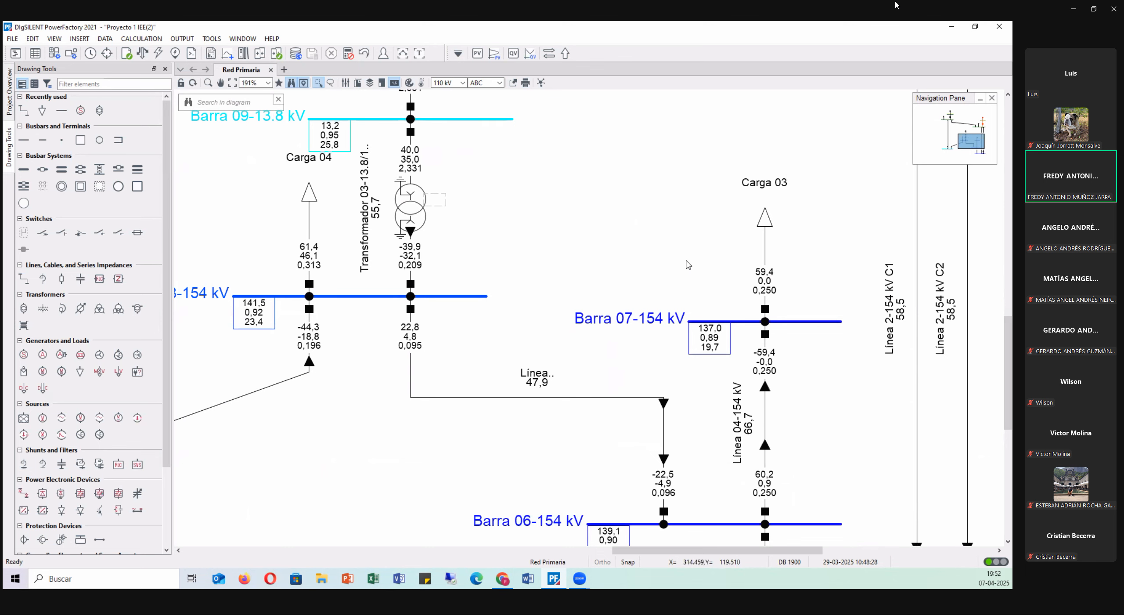
pyautogui.scroll(-3, 645, 386)
pyautogui.click(611, 380)
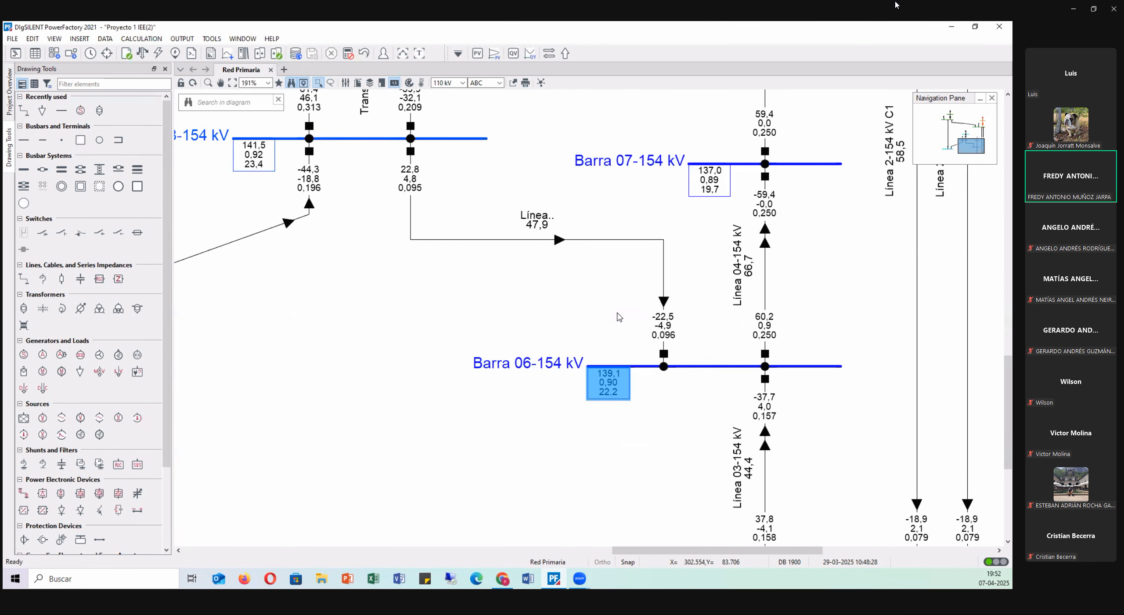
pyautogui.moveTo(257, 247); pyautogui.dragTo(582, 299)
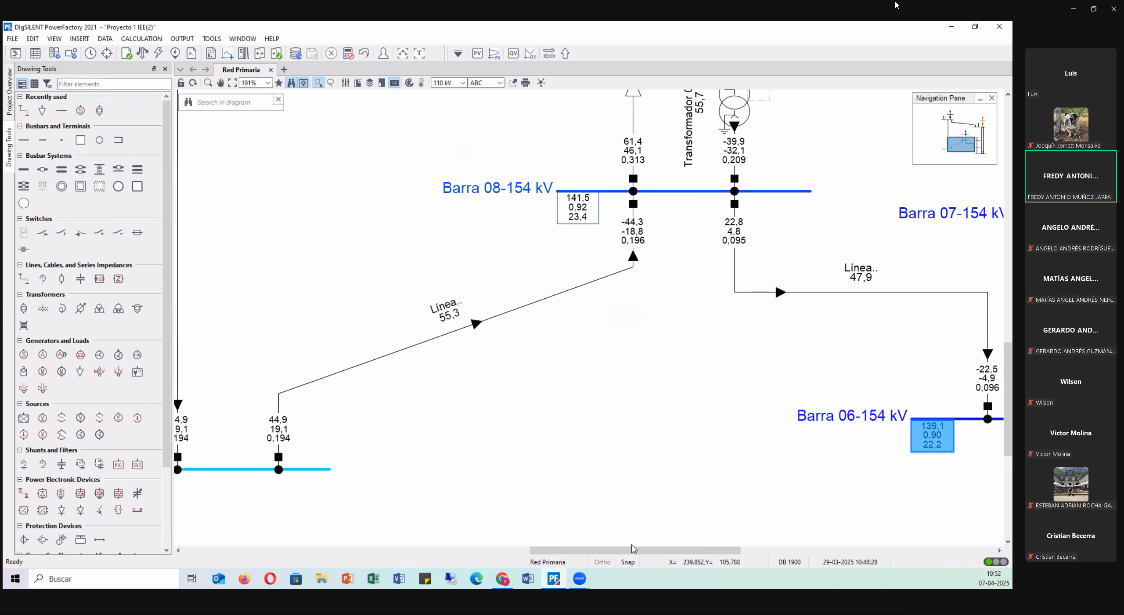
pyautogui.moveTo(558, 550); pyautogui.dragTo(441, 556)
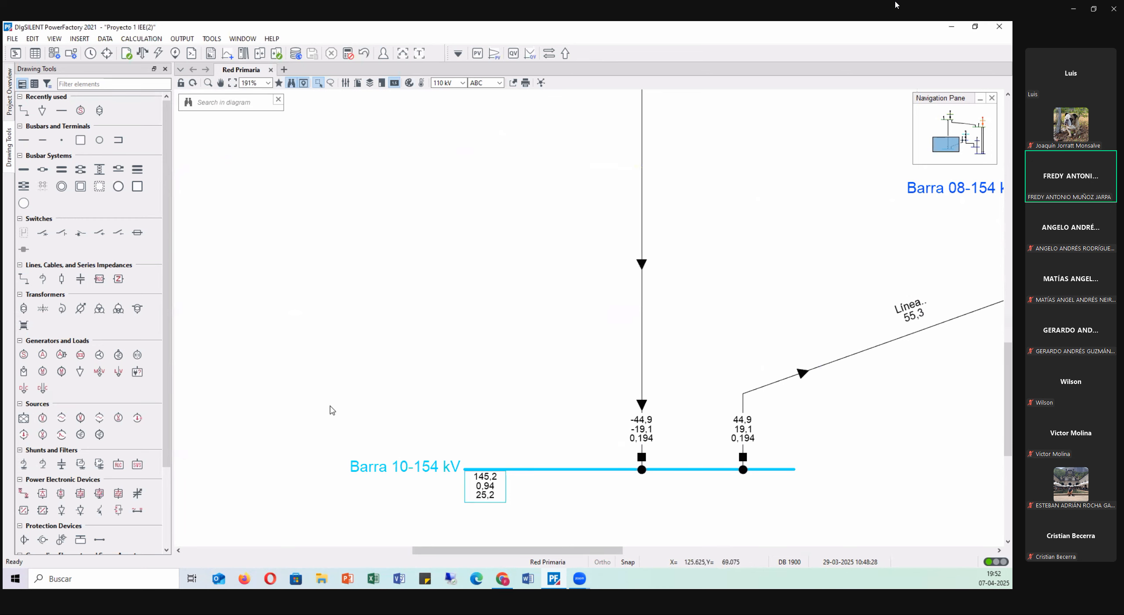
# - Compare the busbar colours across the whole network diagram, then review the results around Barra 05 to Barra 09
pyautogui.scroll(-3, 313, 394)
pyautogui.scroll(-3, 310, 395)
pyautogui.scroll(2, 447, 401)
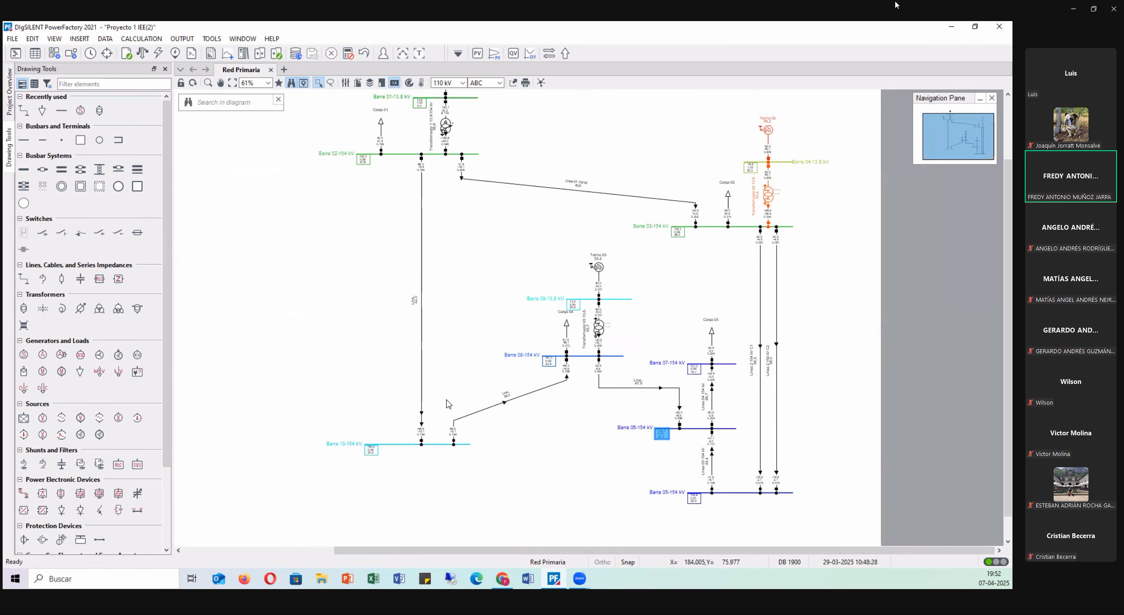
pyautogui.scroll(-1, 734, 348)
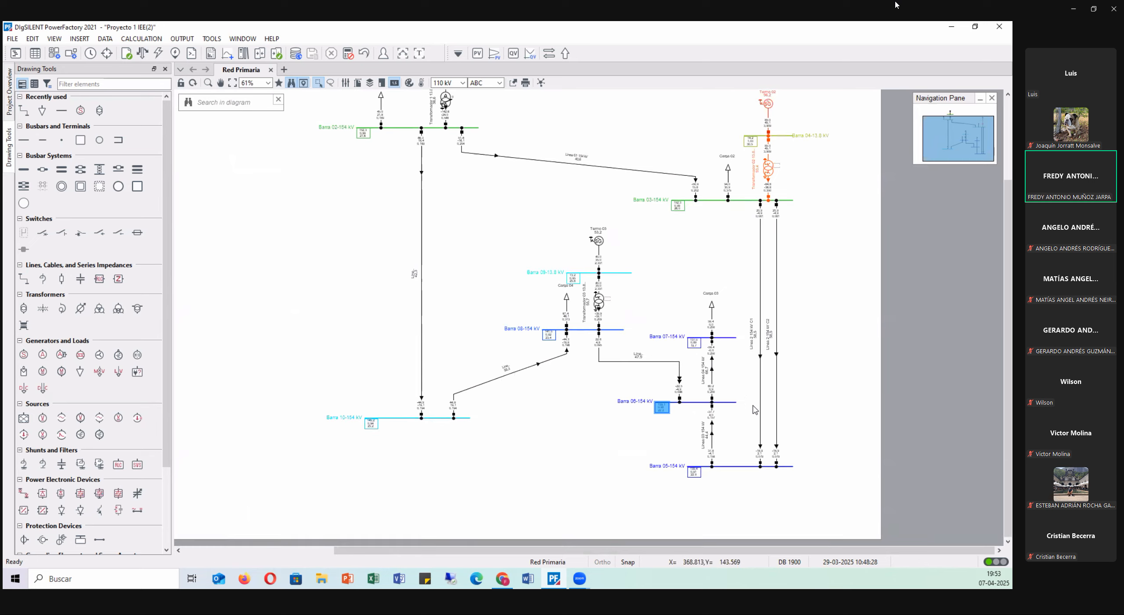
pyautogui.scroll(2, 699, 456)
pyautogui.scroll(3, 720, 206)
pyautogui.scroll(-5, 702, 215)
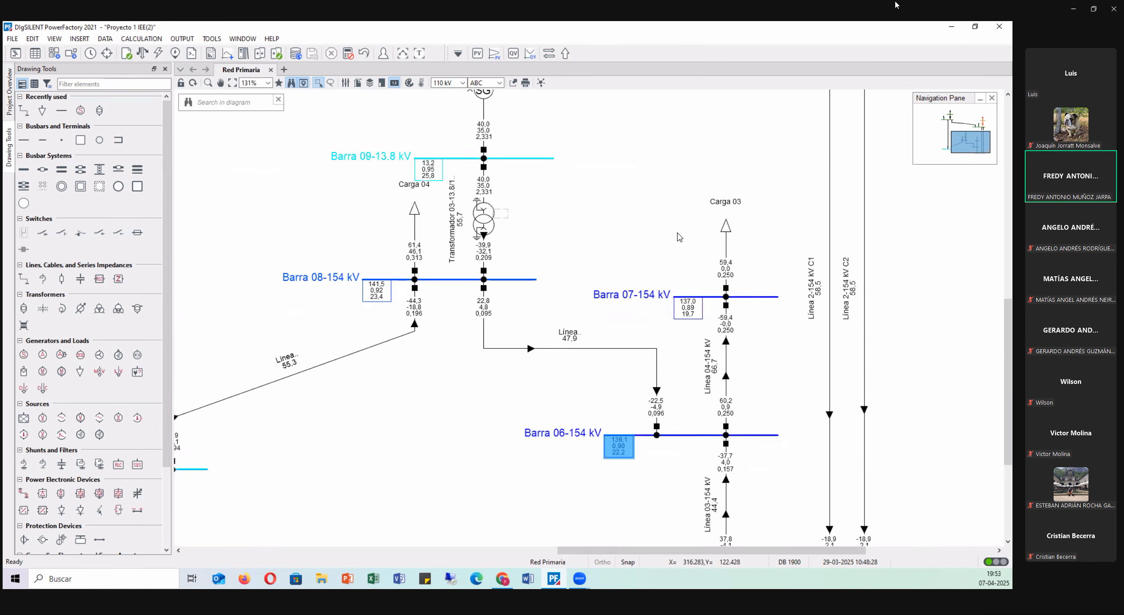
pyautogui.scroll(2, 685, 226)
pyautogui.scroll(2, 680, 230)
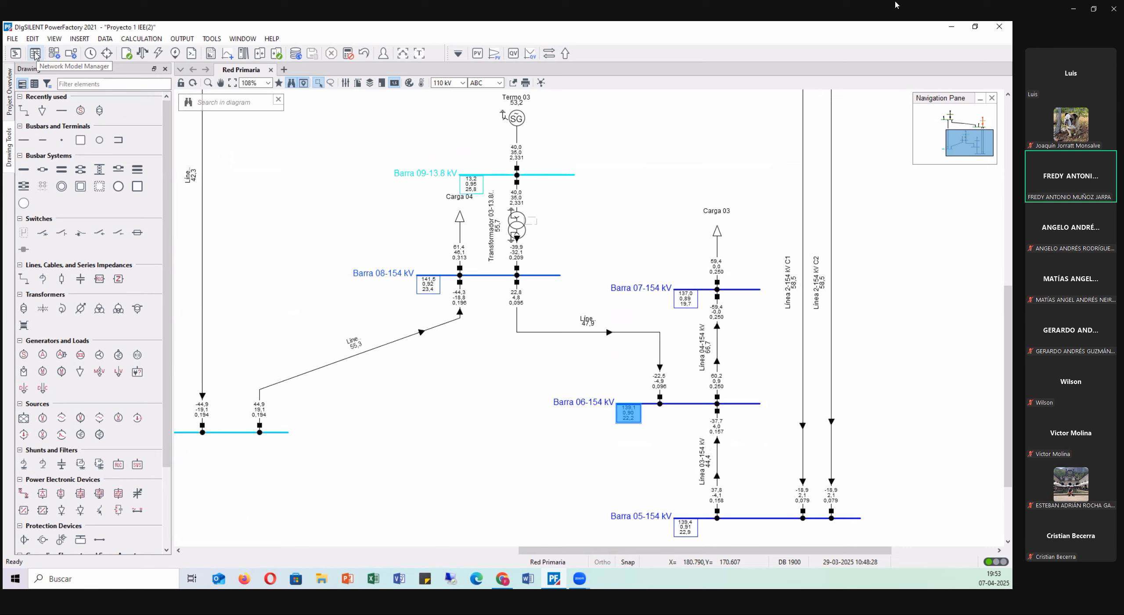
# - List the busbars in the Network Model Manager and sort them by per-unit voltage magnitude, lowest first
pyautogui.click(35, 55)
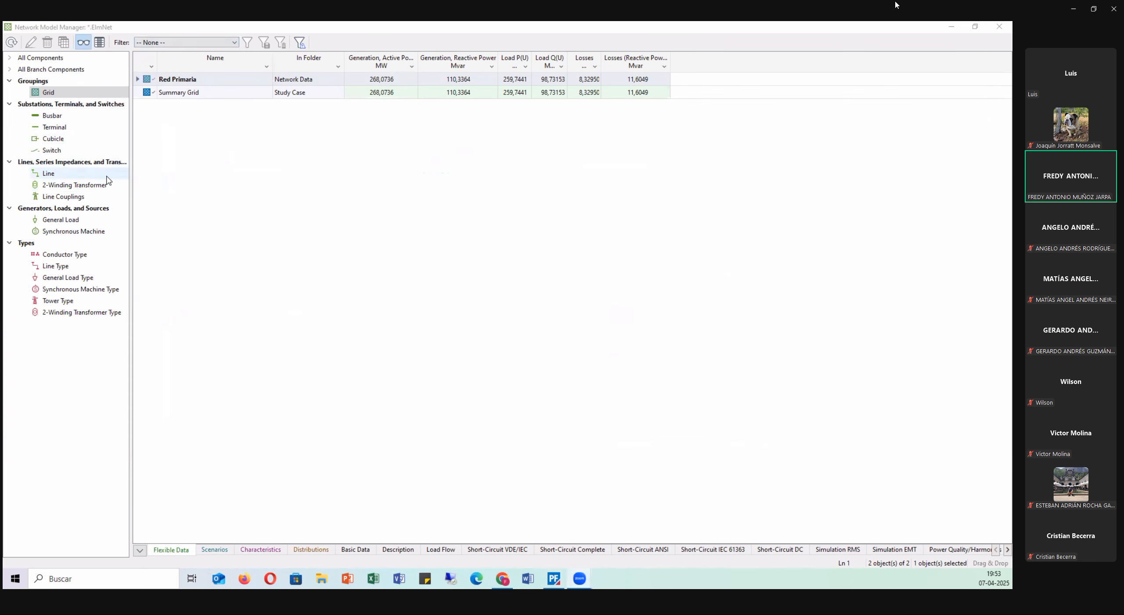
pyautogui.click(53, 116)
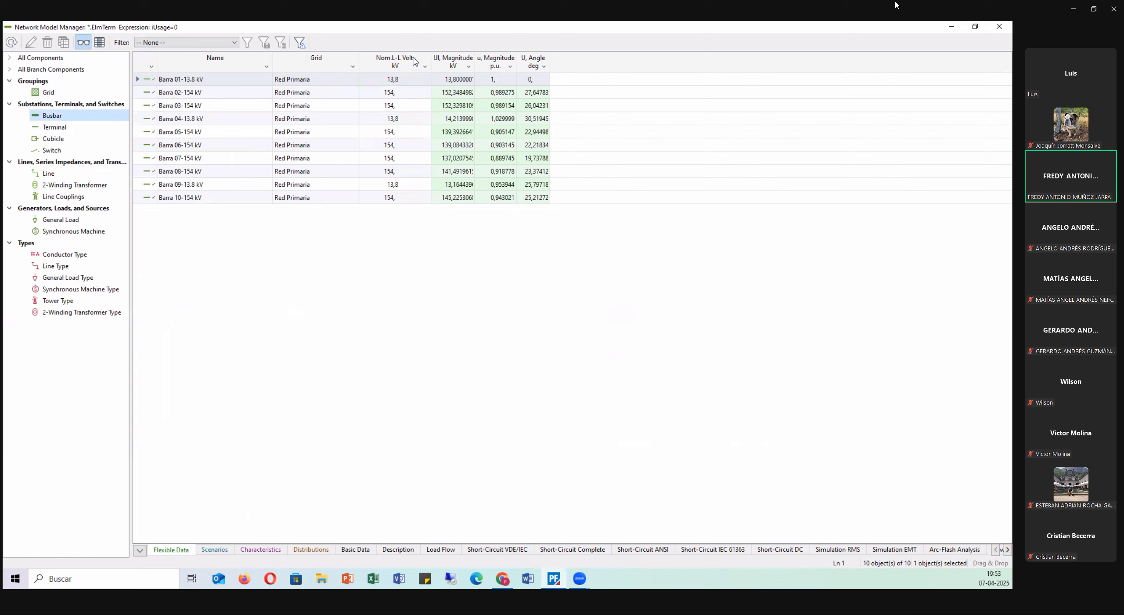
pyautogui.moveTo(360, 58); pyautogui.dragTo(337, 59)
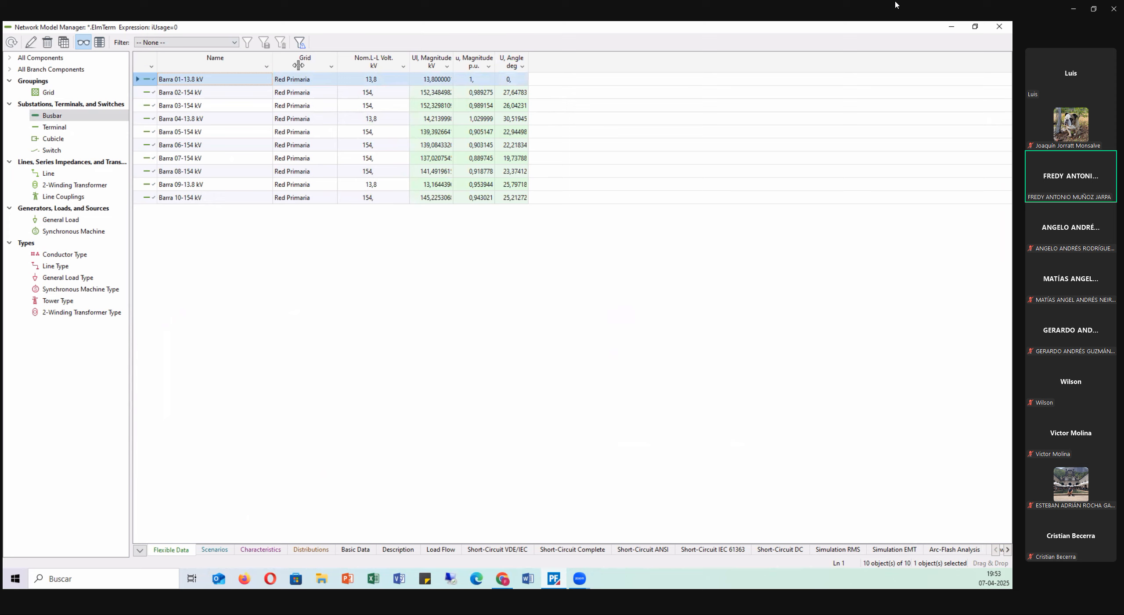
pyautogui.click(477, 61)
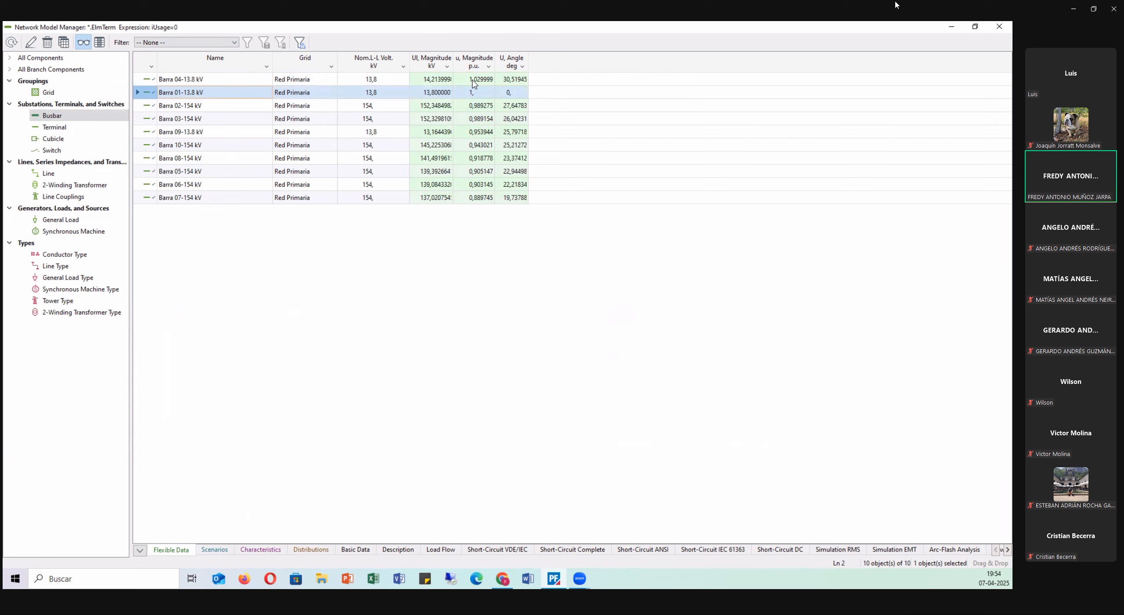
pyautogui.click(469, 59)
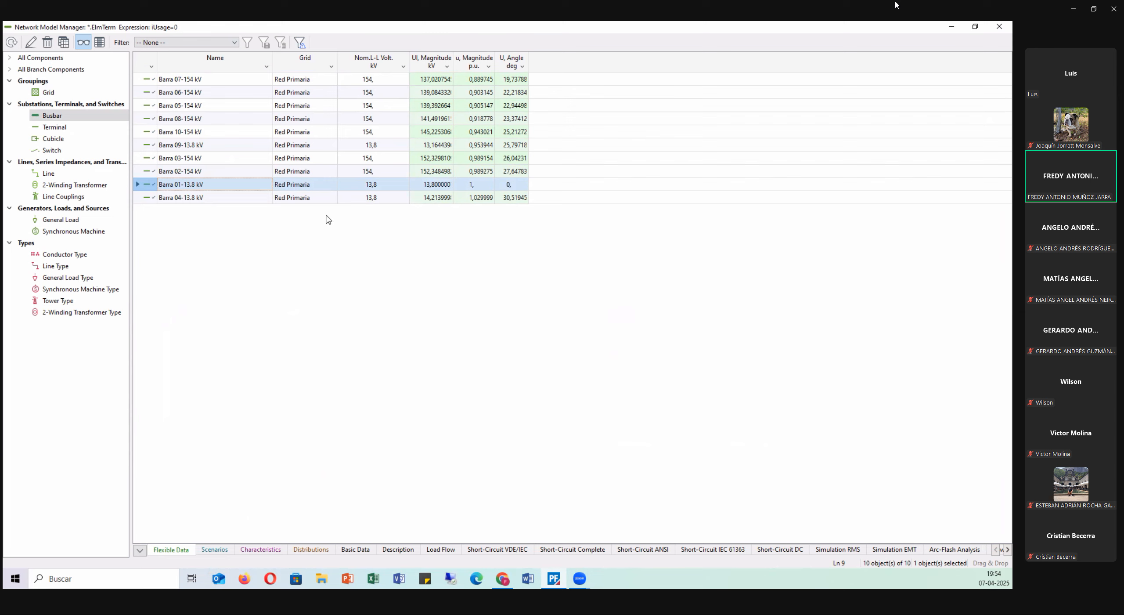
# - Mark Barra 07-154 kV in the network diagram and examine its voltage results and the surrounding lines
pyautogui.click(148, 81)
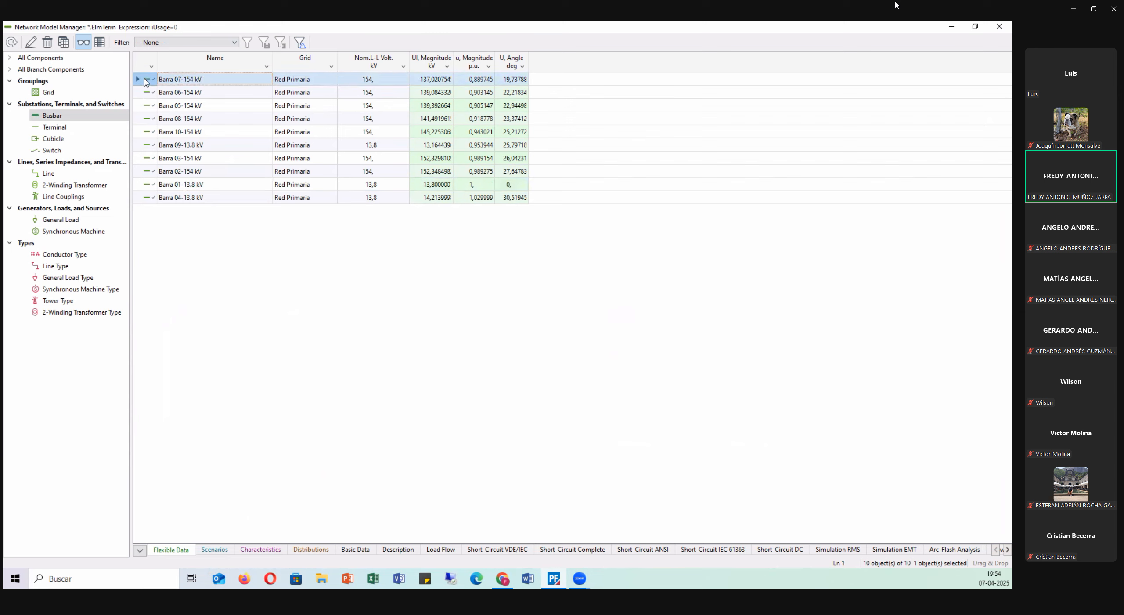
pyautogui.rightClick(146, 82)
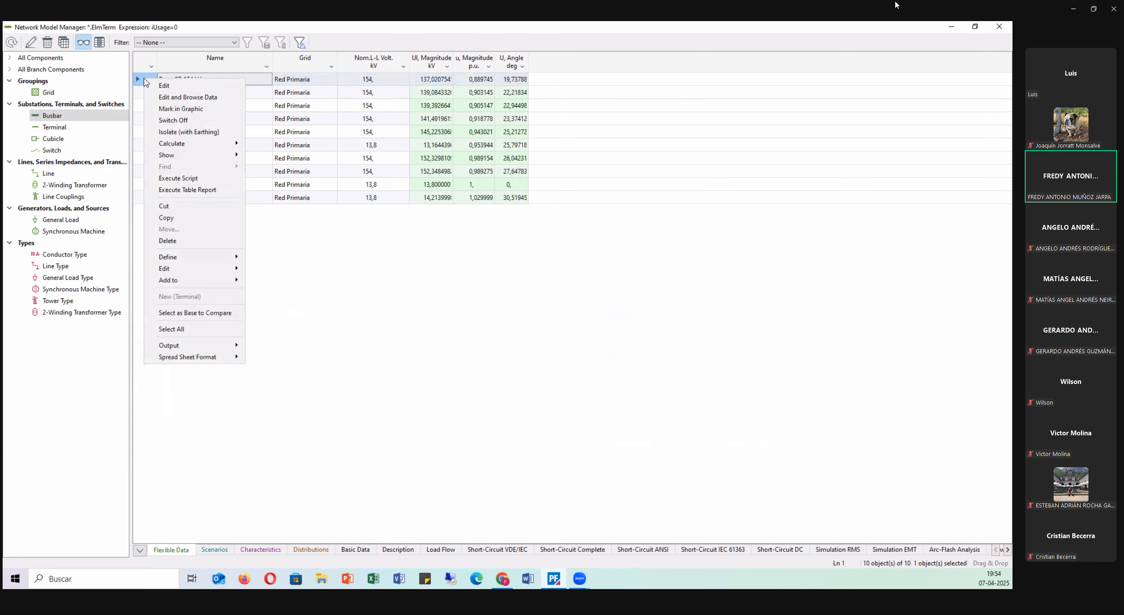
pyautogui.click(207, 113)
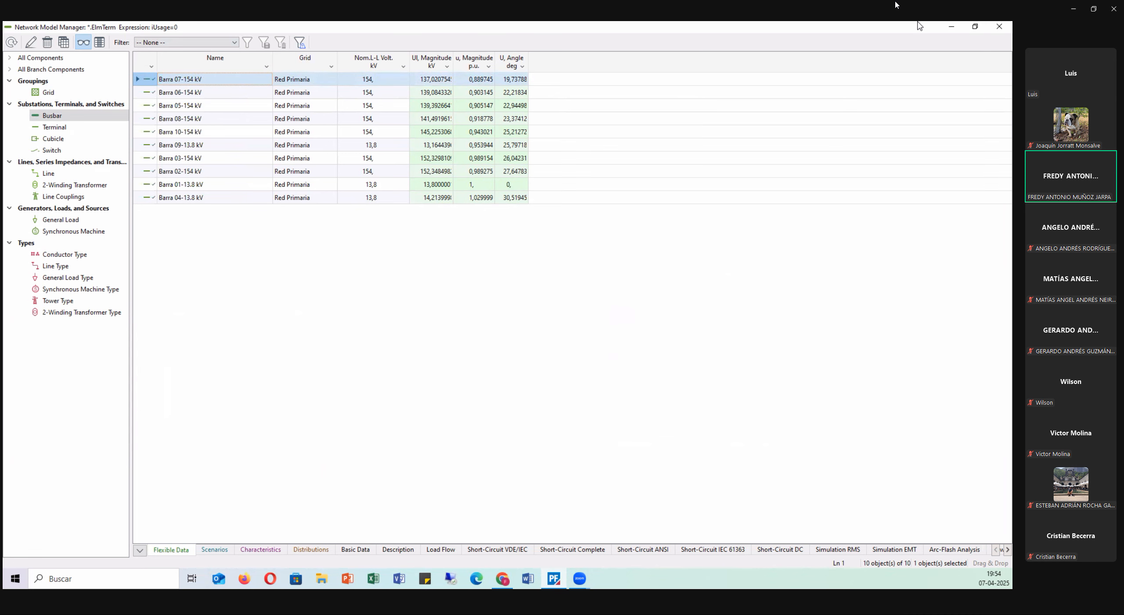
pyautogui.click(951, 27)
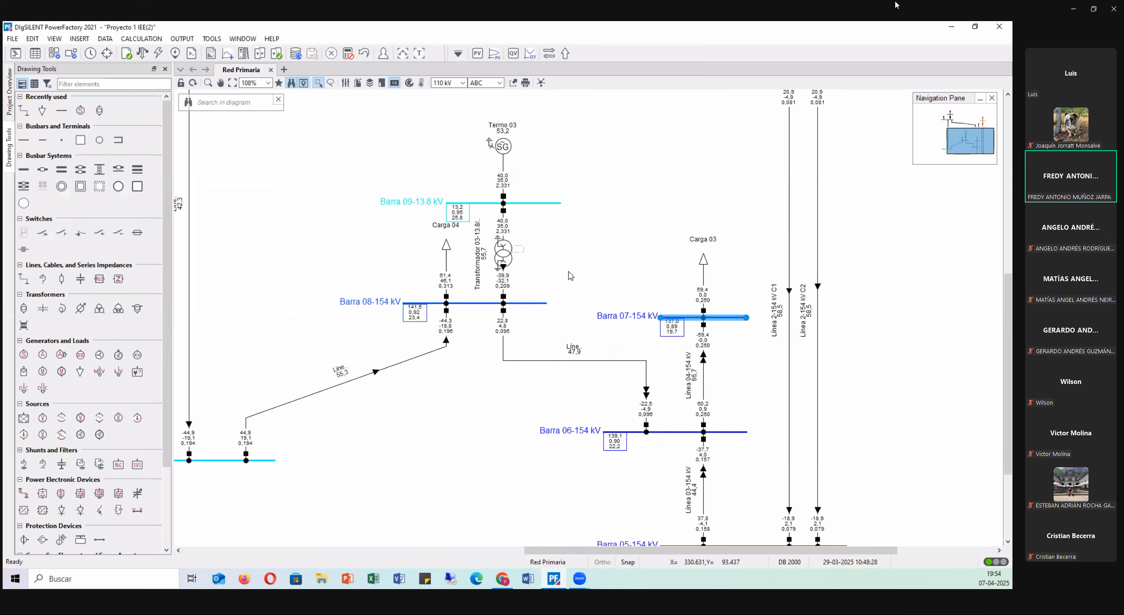
pyautogui.scroll(4, 737, 332)
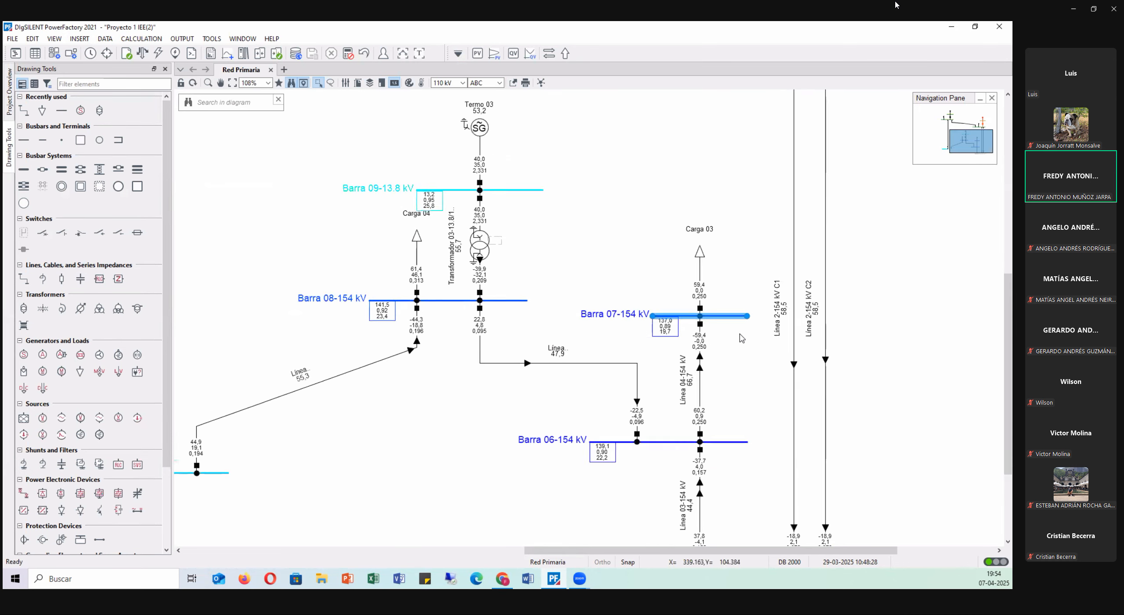
pyautogui.scroll(4, 690, 322)
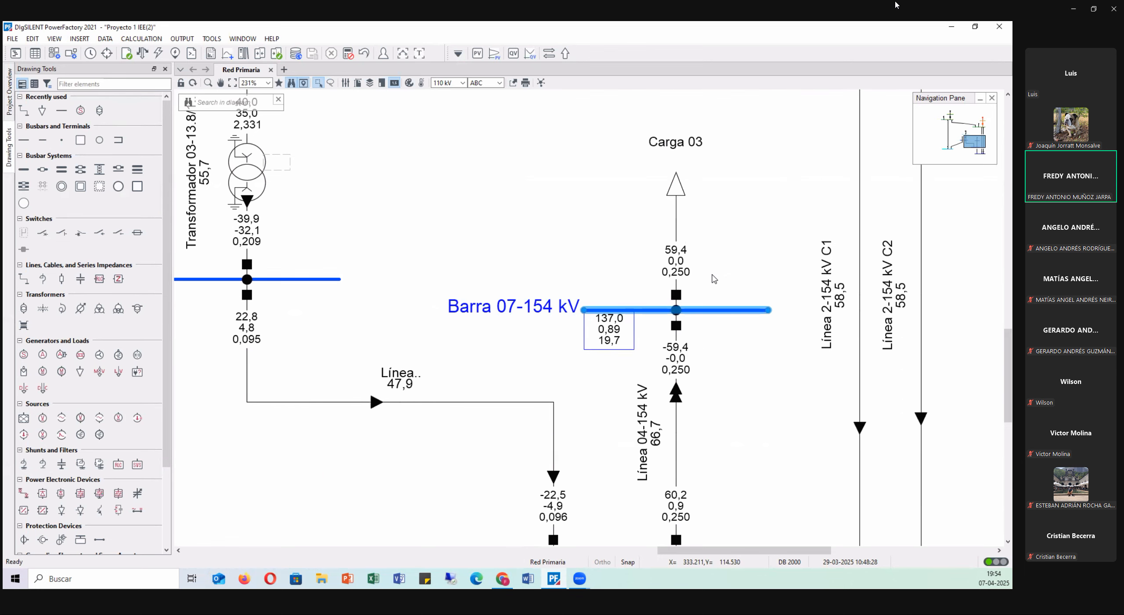
pyautogui.scroll(-5, 712, 275)
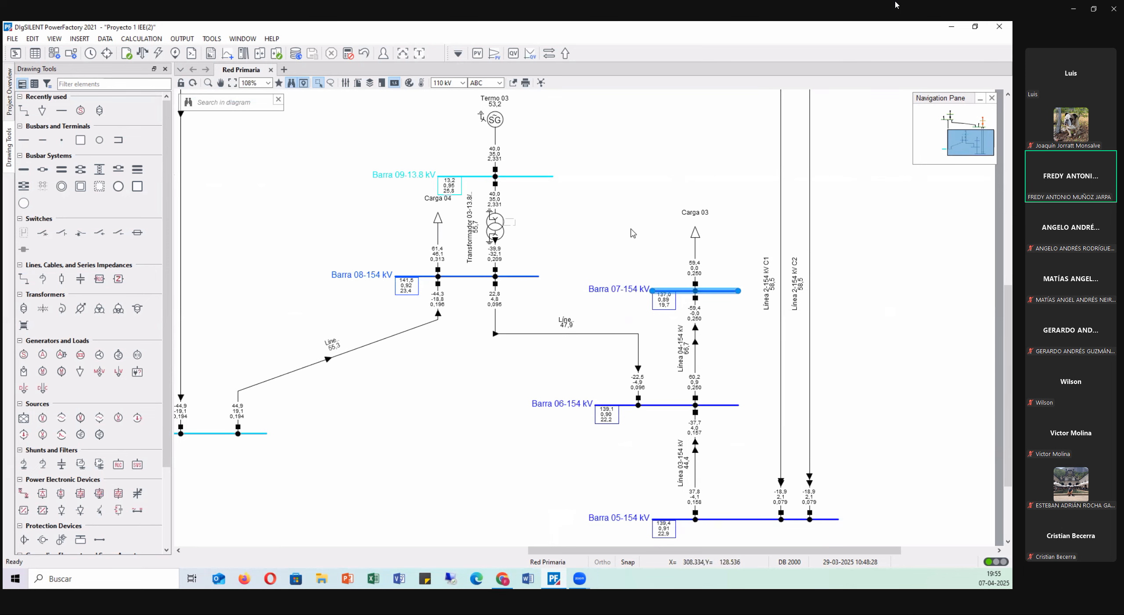
pyautogui.scroll(-3, 645, 259)
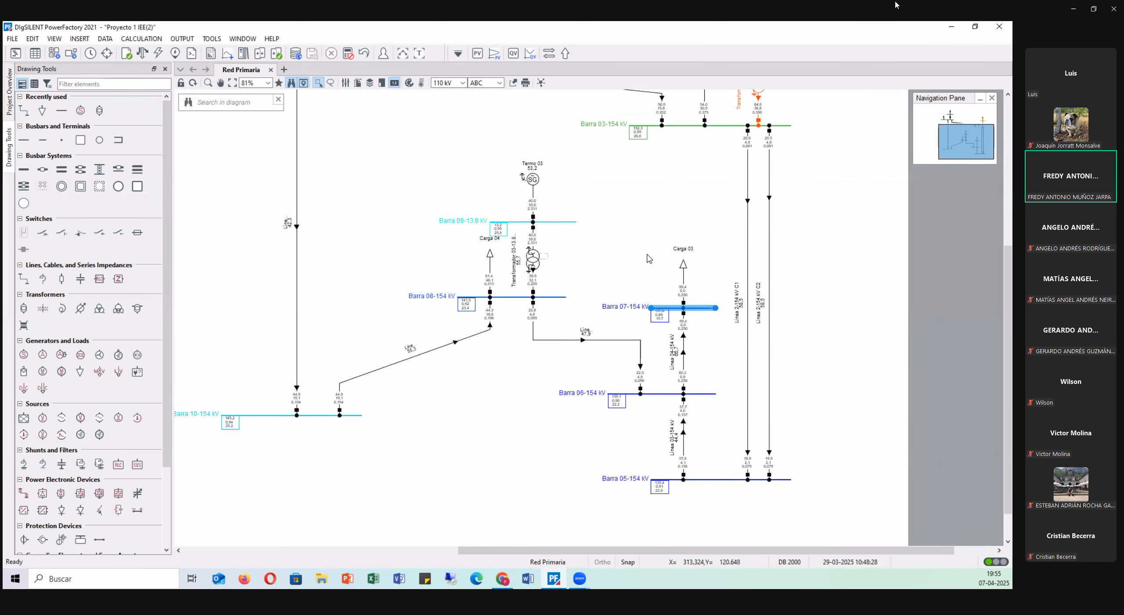
# - List the network's busbars and create a bar diagram of the per-unit voltage magnitude (m:u) for Barra 01 to Barra 10
pyautogui.click(34, 53)
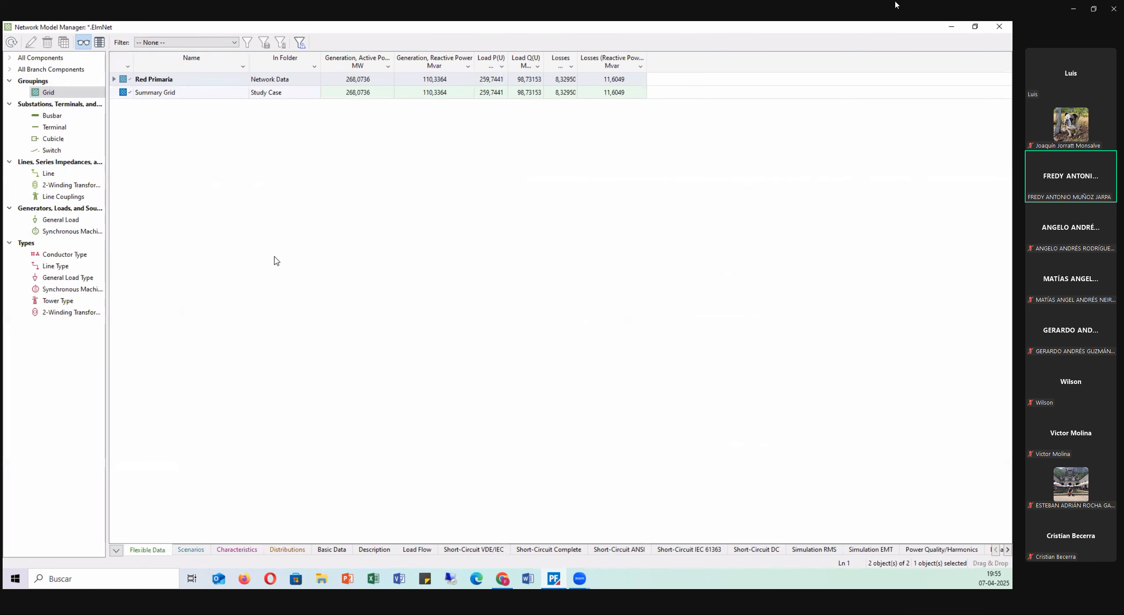
pyautogui.click(51, 115)
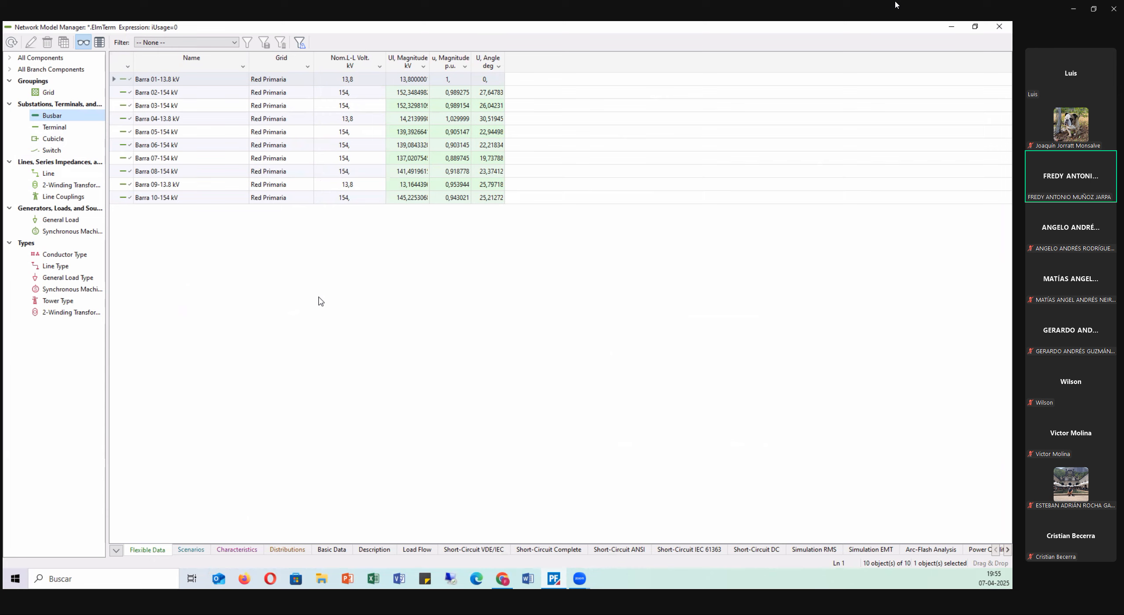
pyautogui.moveTo(124, 82); pyautogui.dragTo(128, 202)
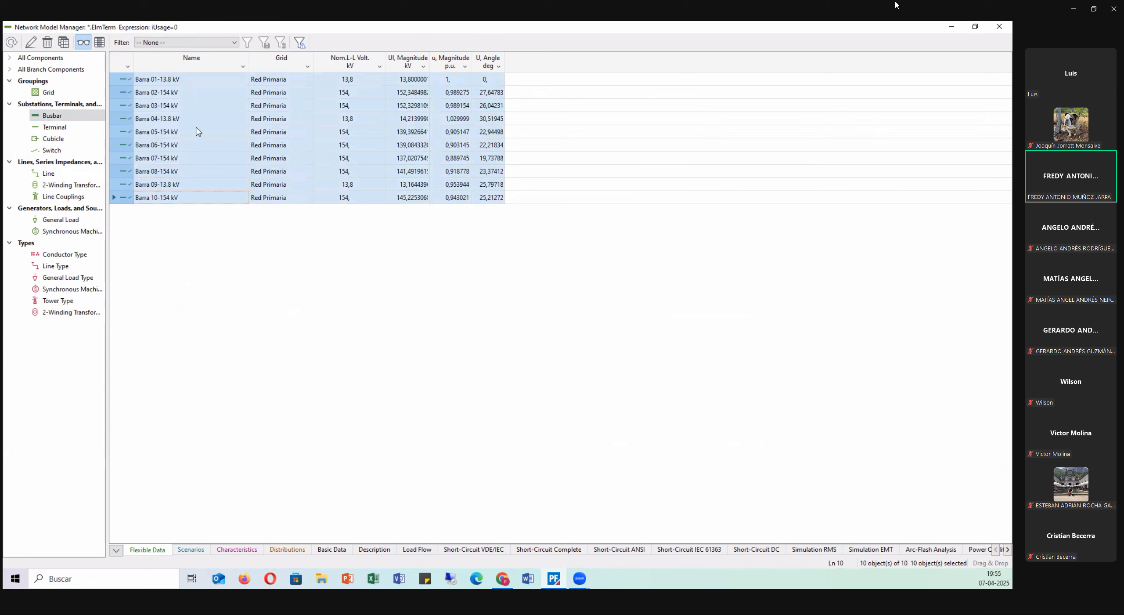
pyautogui.rightClick(119, 109)
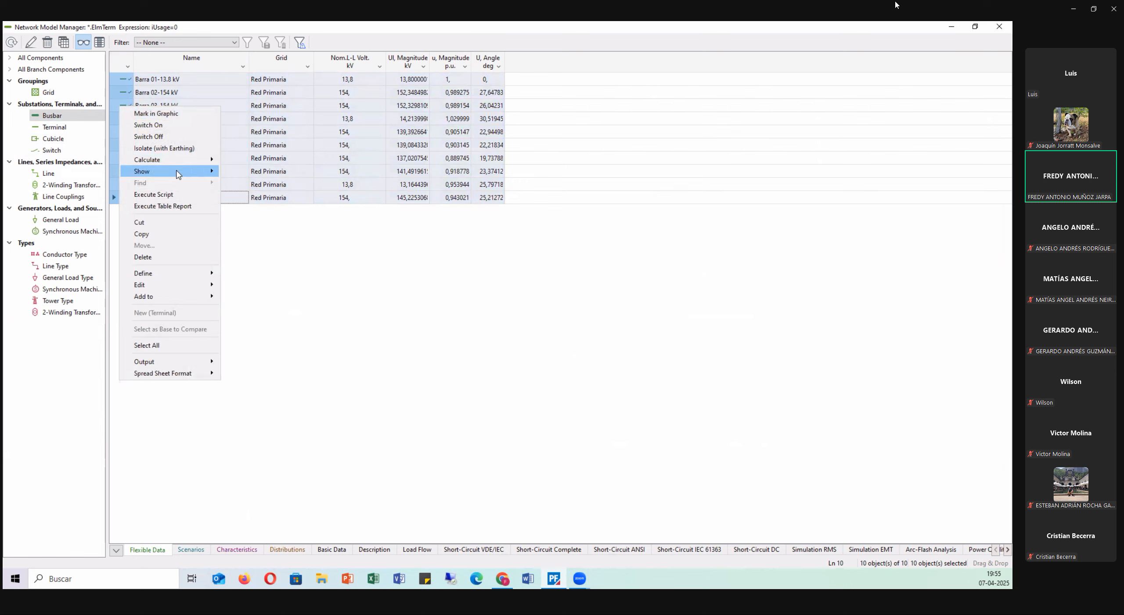
pyautogui.moveTo(178, 174)
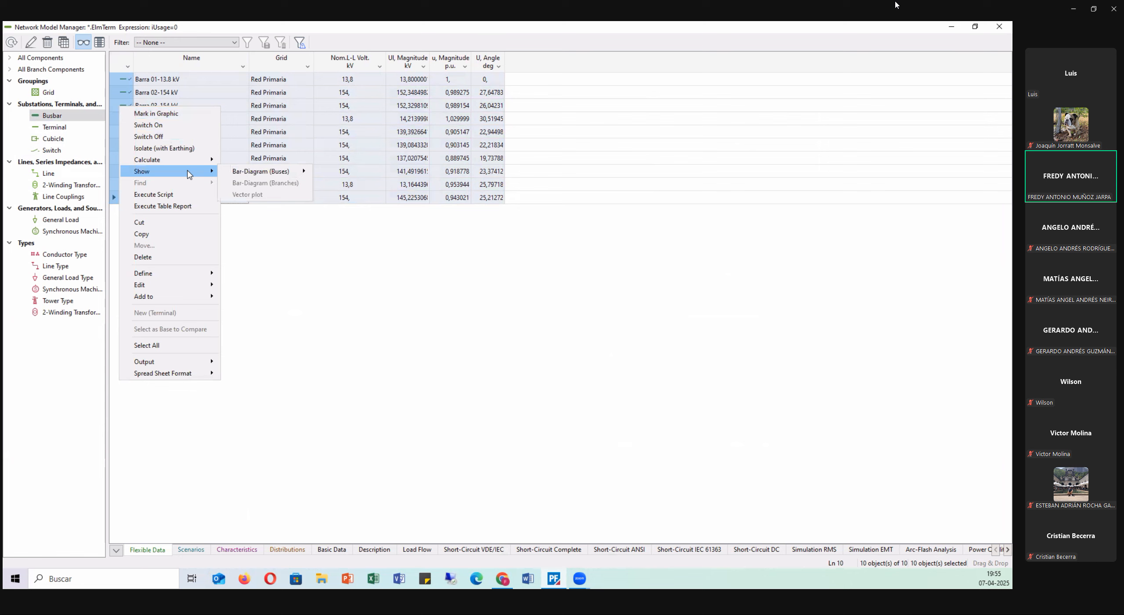
pyautogui.moveTo(238, 174)
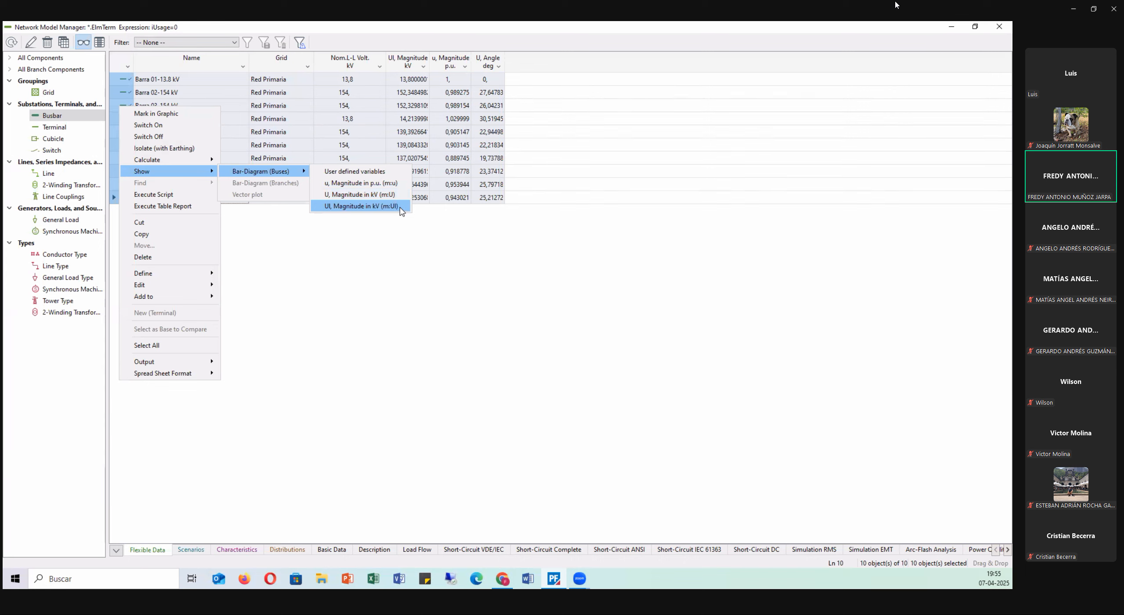
pyautogui.click(371, 183)
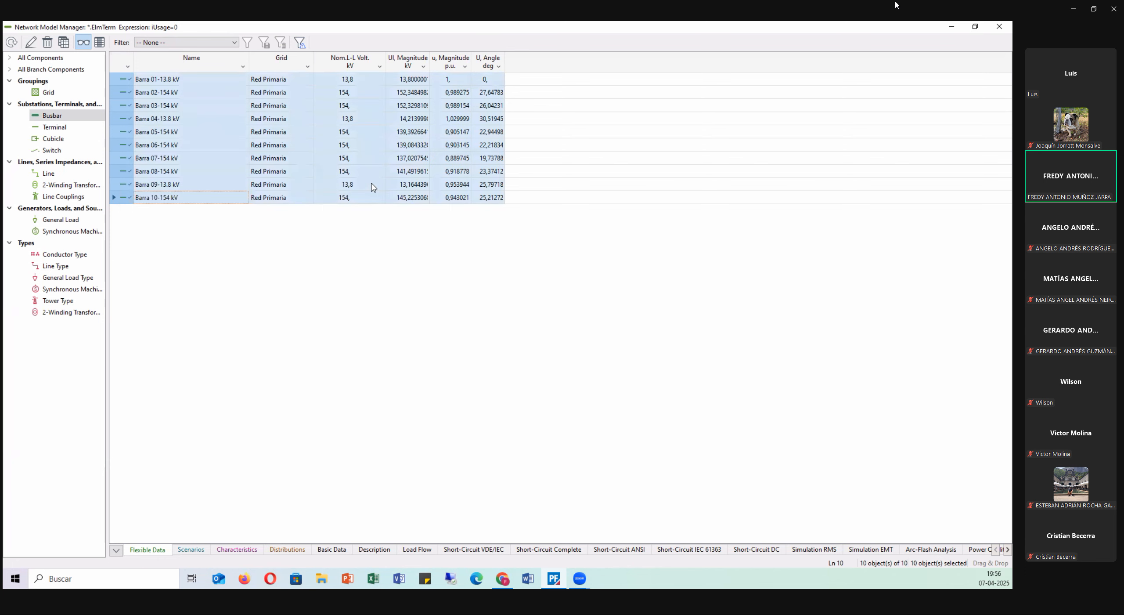
pyautogui.click(950, 27)
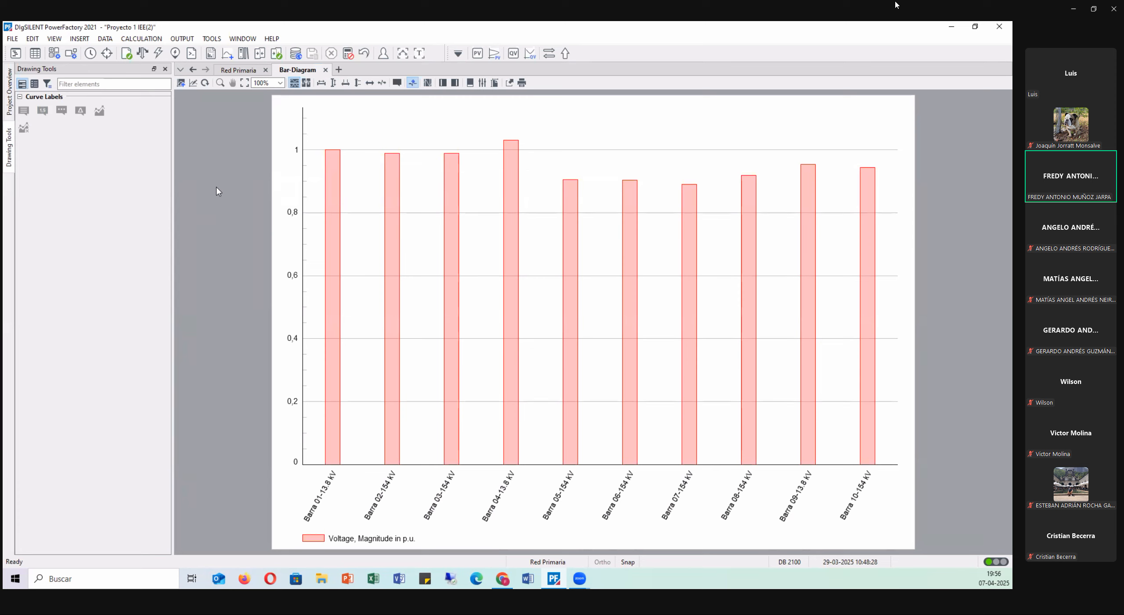
# - Examine the bar diagram's style and layout settings, its data series and the available plot options
pyautogui.rightClick(576, 119)
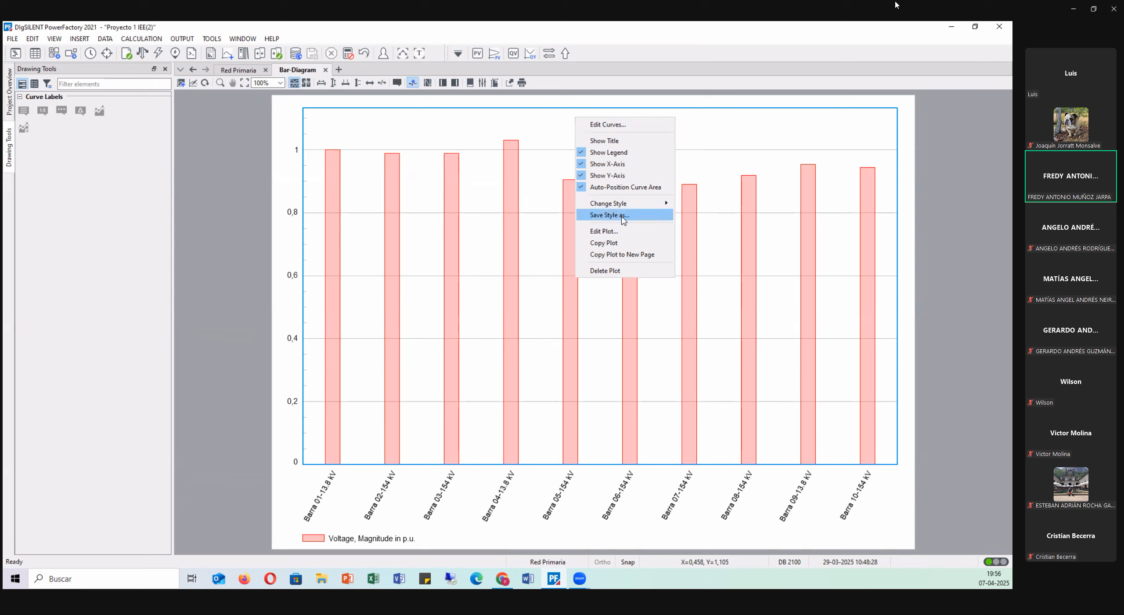
pyautogui.click(623, 232)
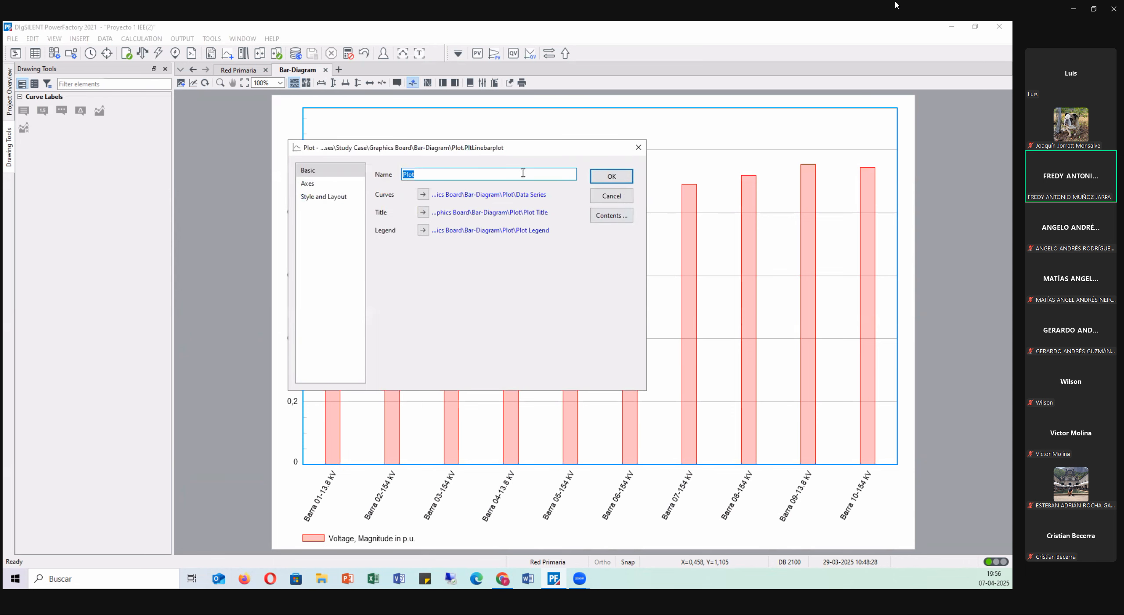
pyautogui.click(331, 183)
pyautogui.click(337, 198)
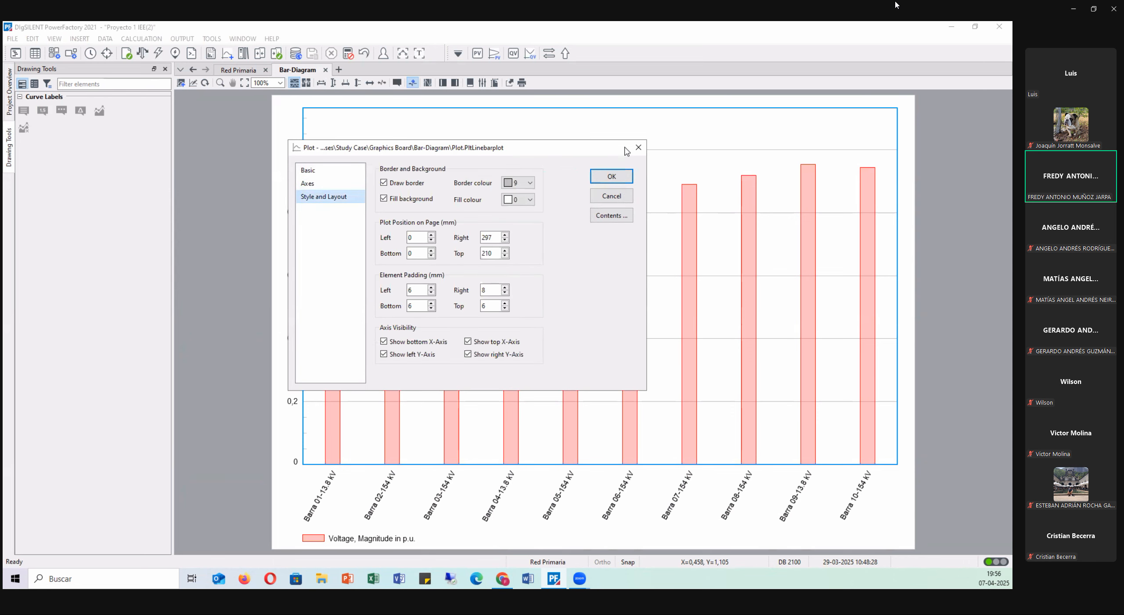
pyautogui.click(639, 147)
pyautogui.rightClick(646, 127)
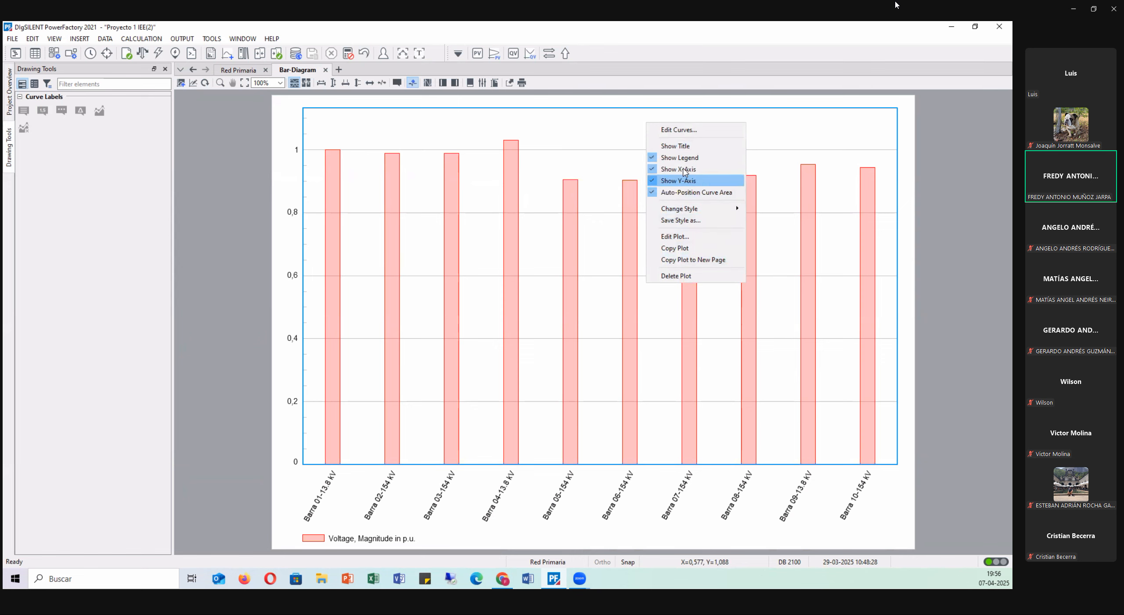
pyautogui.click(678, 130)
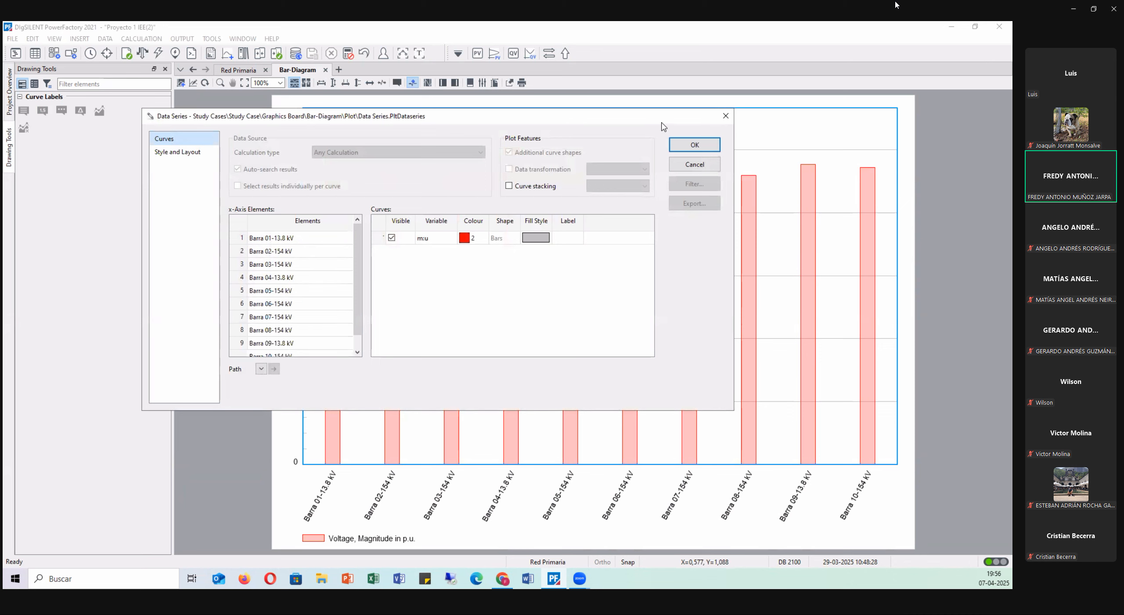
pyautogui.click(725, 116)
pyautogui.rightClick(653, 145)
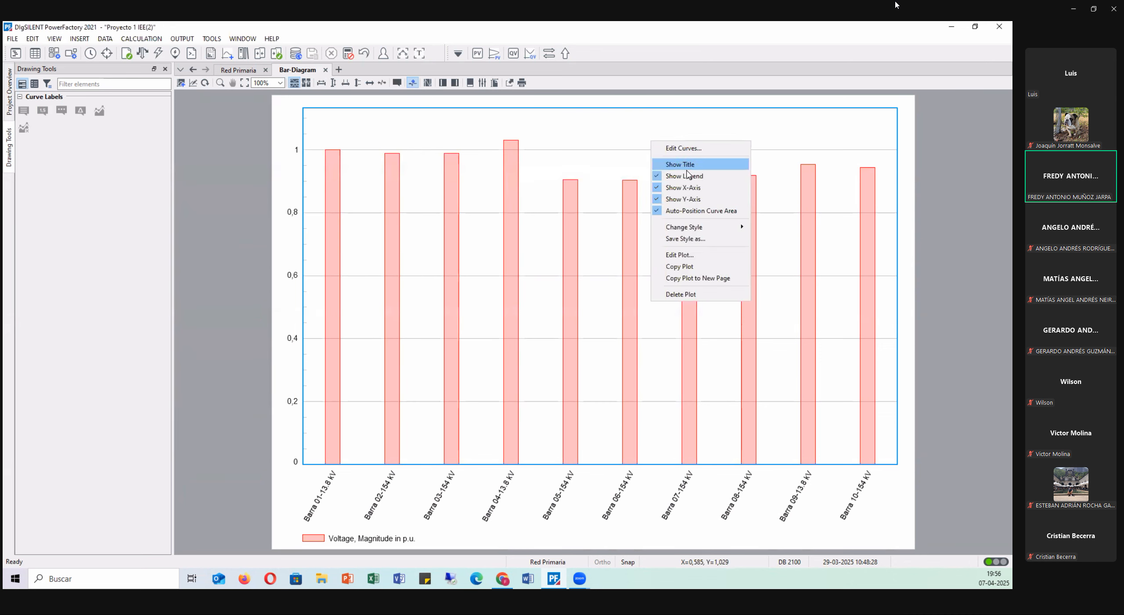
pyautogui.moveTo(707, 228)
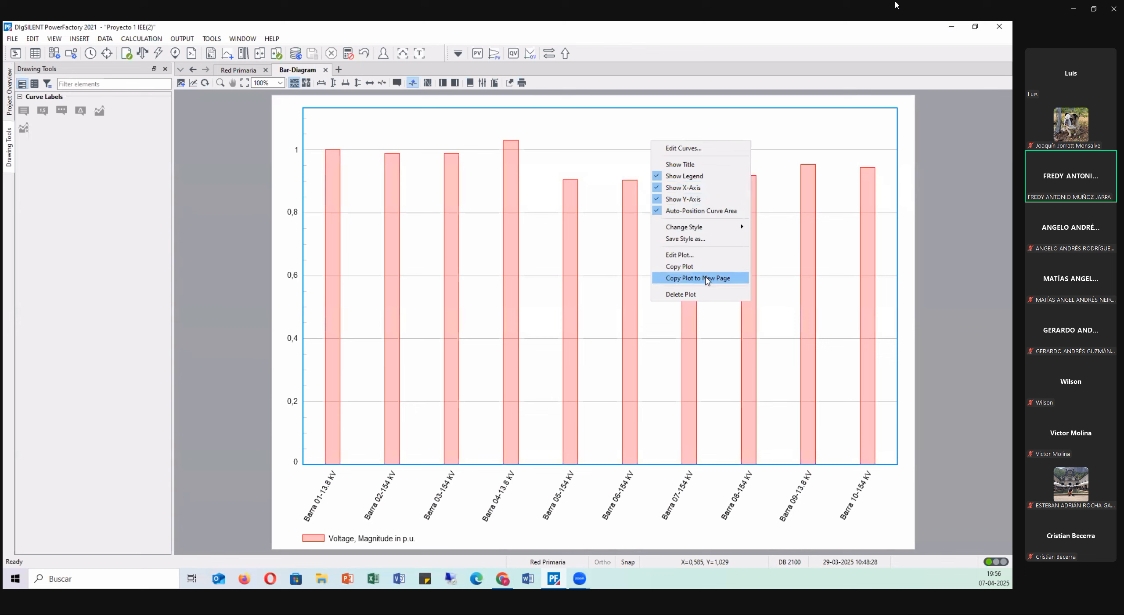
pyautogui.click(625, 131)
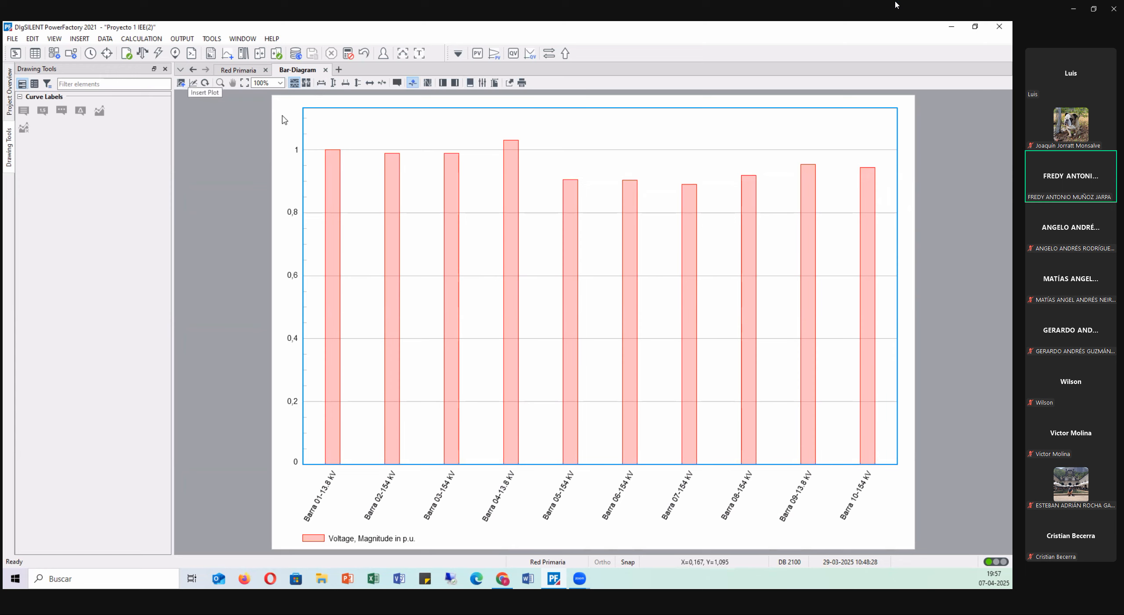
pyautogui.click(181, 84)
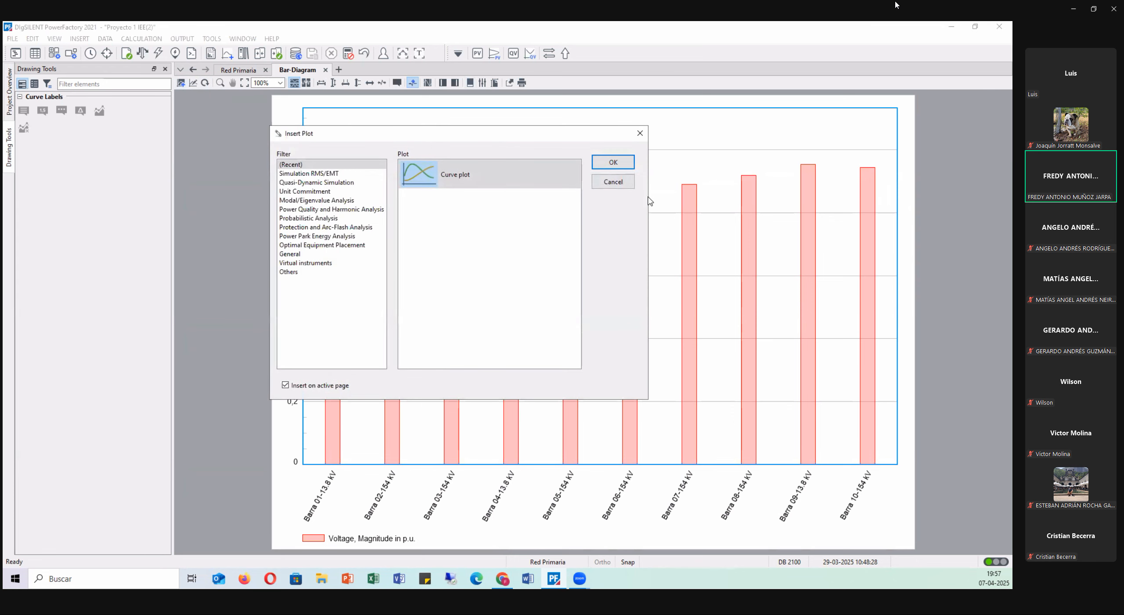
pyautogui.click(616, 162)
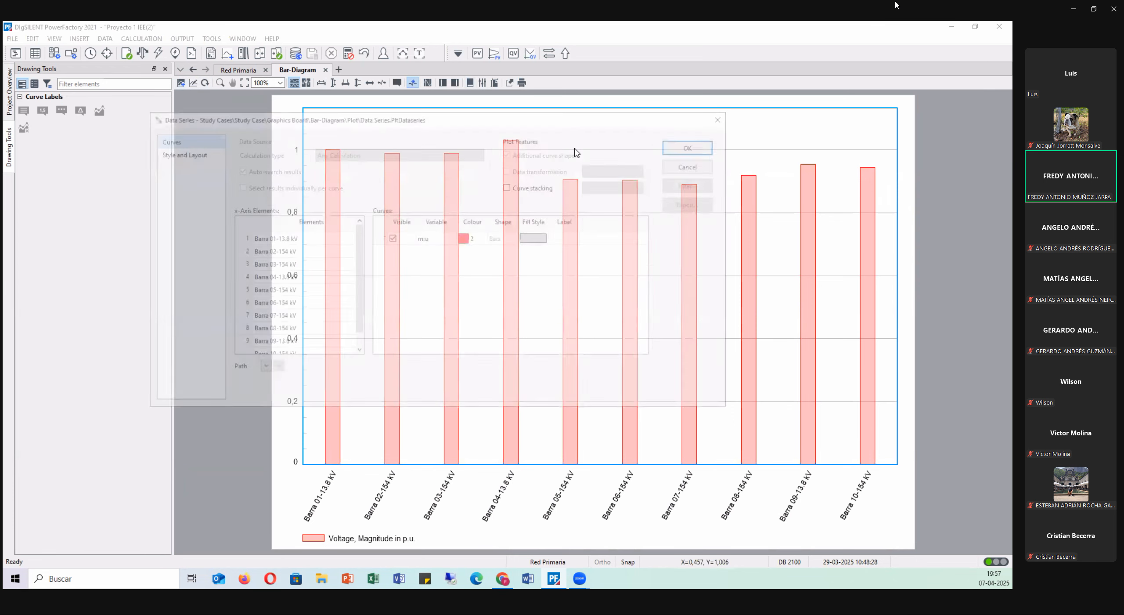
pyautogui.click(720, 119)
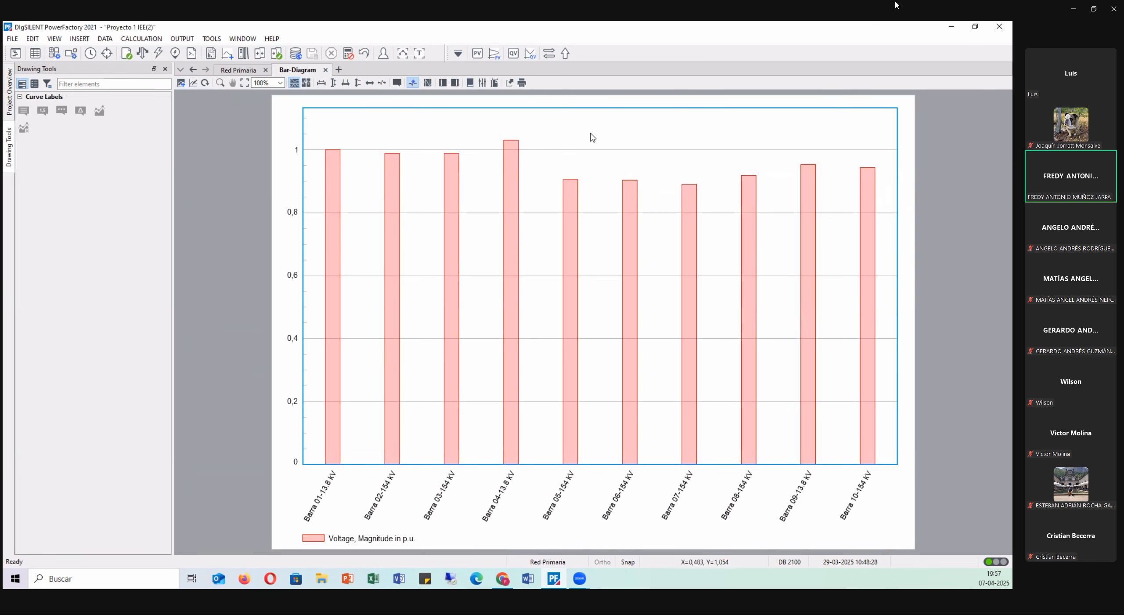
# - Show the title on the bar diagram of busbar voltages
pyautogui.rightClick(591, 137)
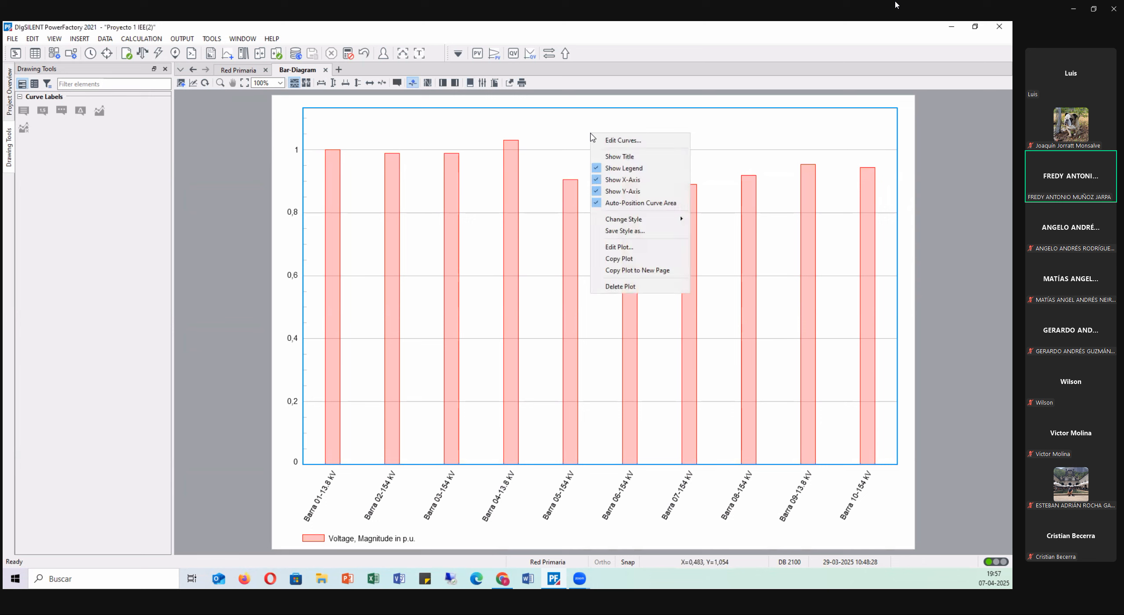
pyautogui.click(635, 161)
pyautogui.click(632, 145)
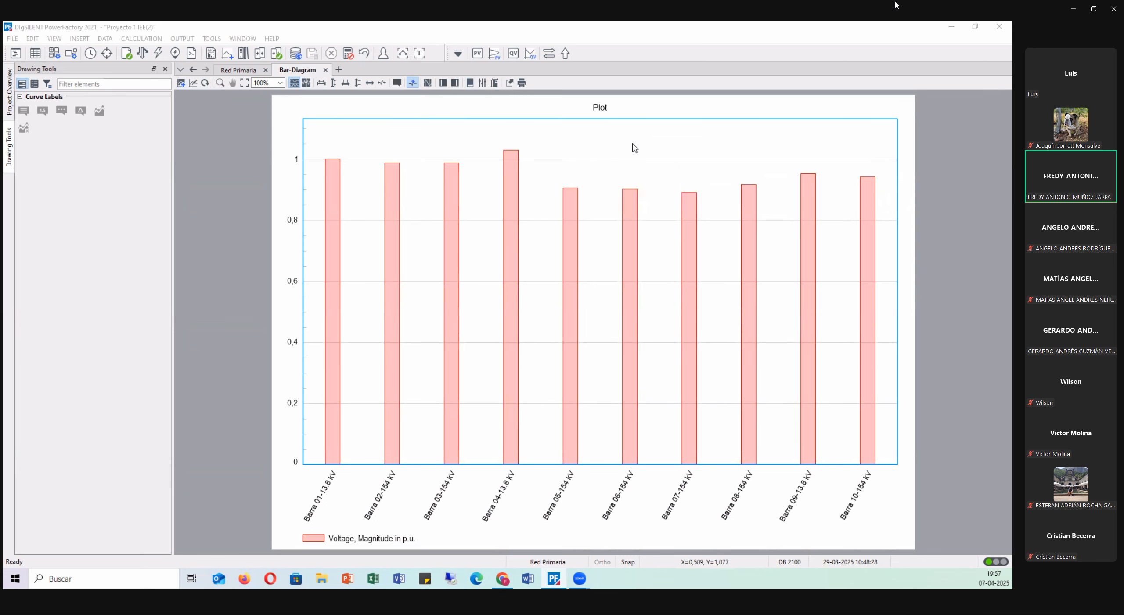
pyautogui.click(693, 144)
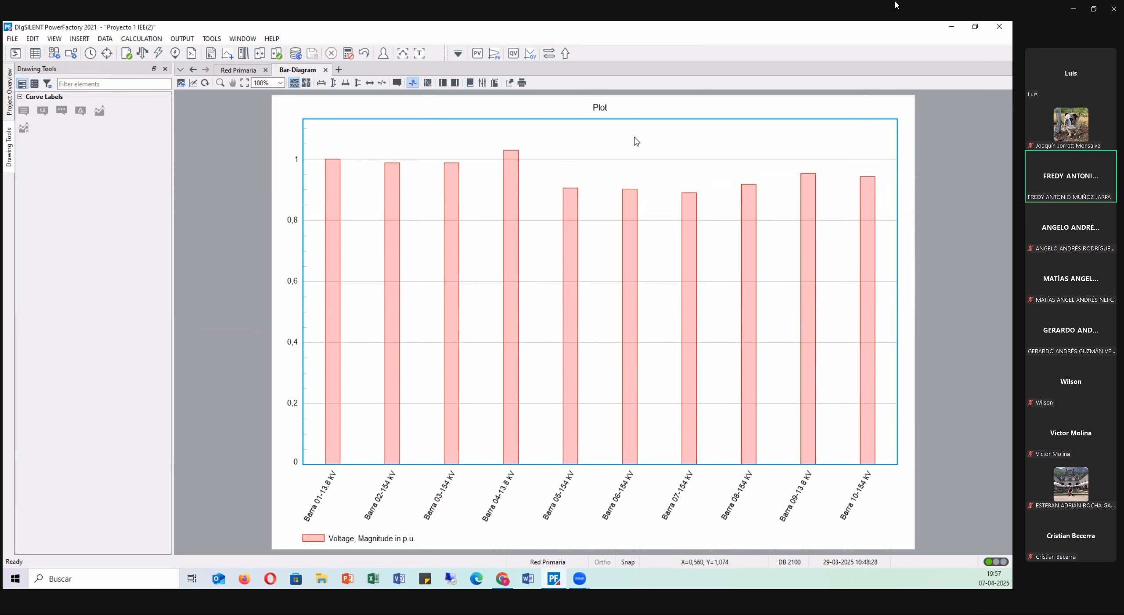
pyautogui.rightClick(634, 141)
pyautogui.moveTo(696, 229)
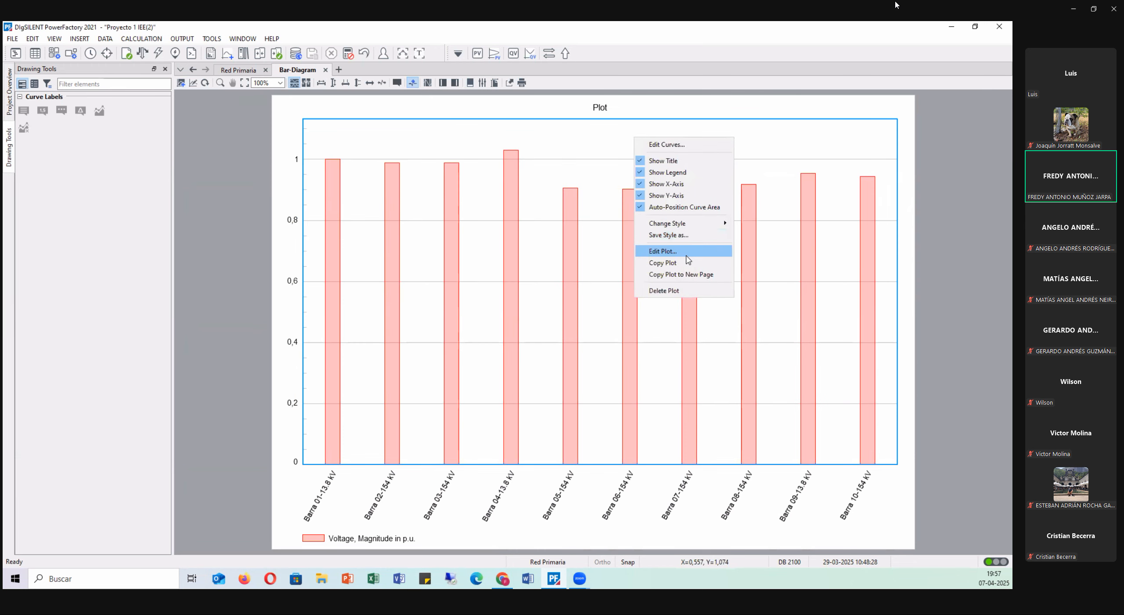
pyautogui.click(234, 171)
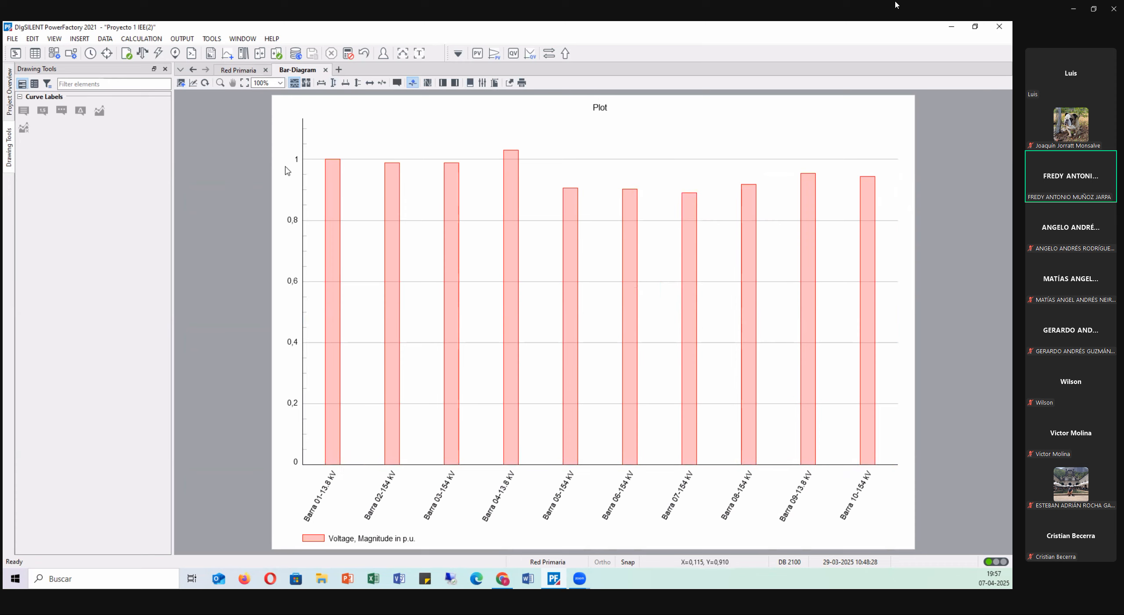
# - Reset the calculation results and rerun the load flow for the bar diagram
pyautogui.click(347, 54)
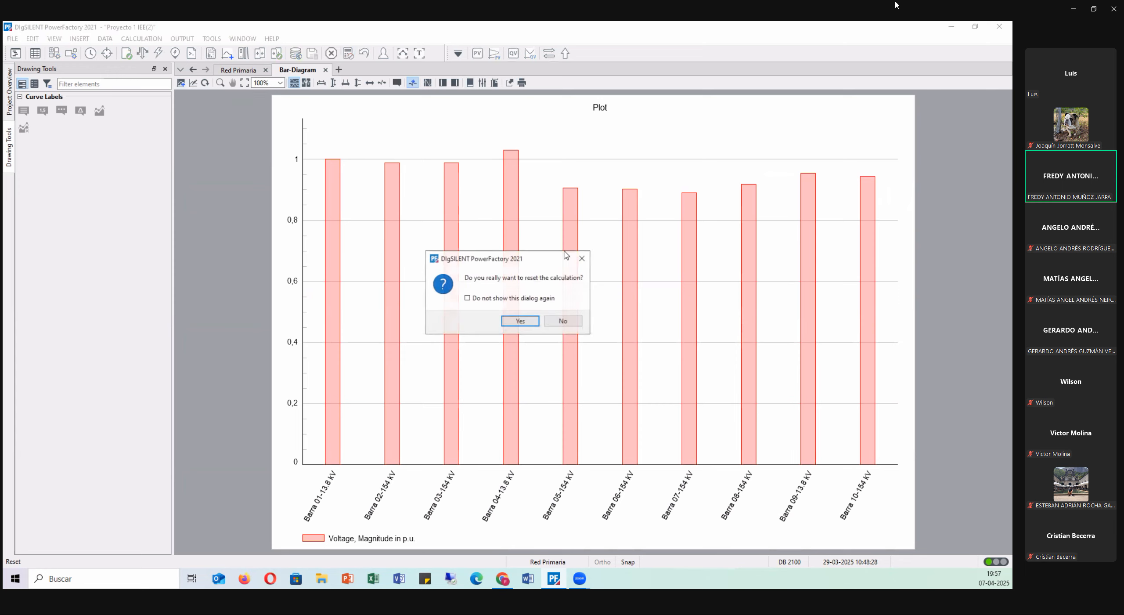
pyautogui.click(519, 322)
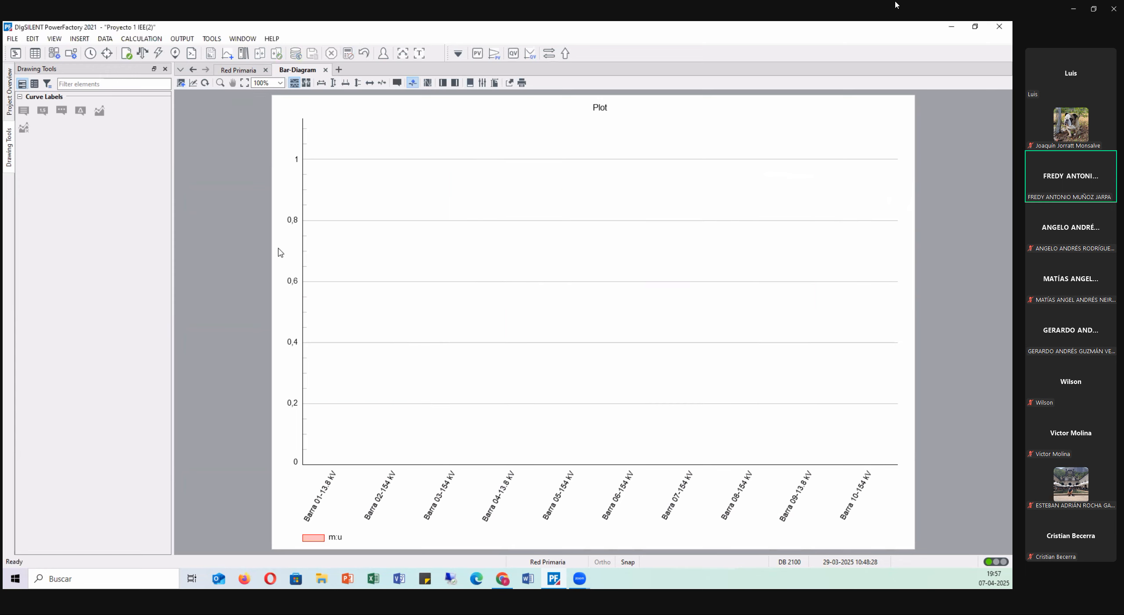
pyautogui.click(142, 53)
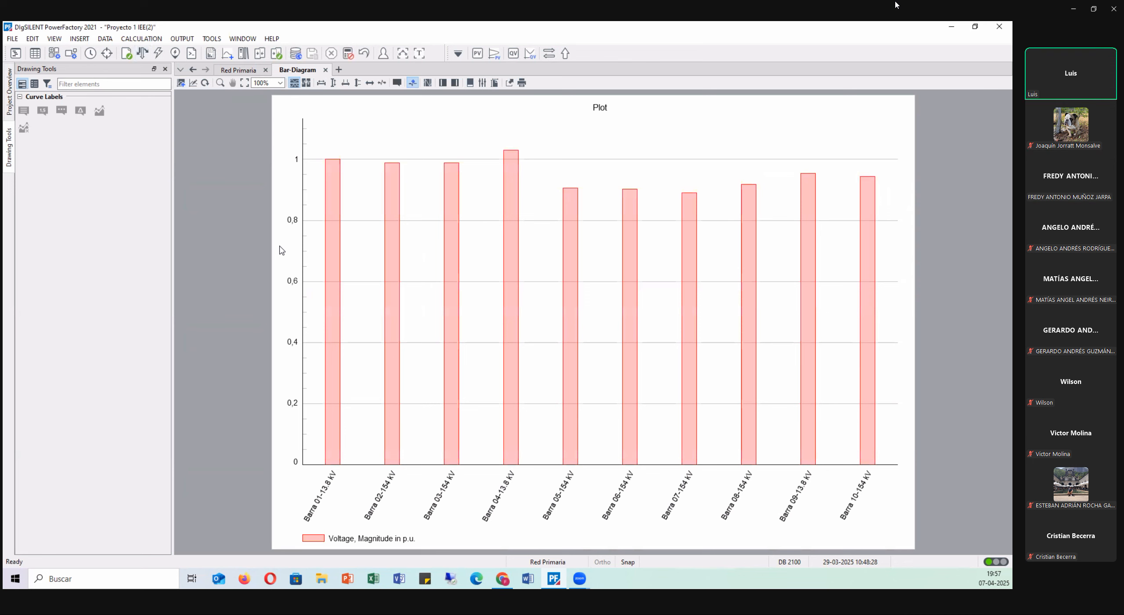
# - In the Red Primaria diagram, examine the voltage results of the 154 kV busbars Barra 08, 07, 06 and 05, then Barra 03
pyautogui.click(241, 70)
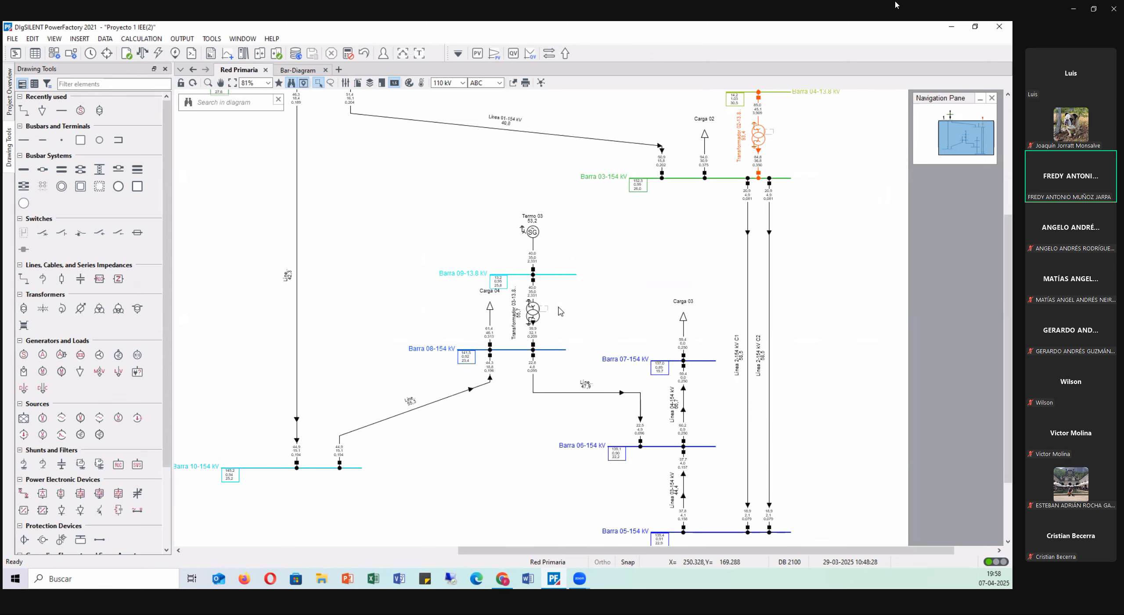
pyautogui.scroll(4, 605, 375)
pyautogui.scroll(1, 605, 374)
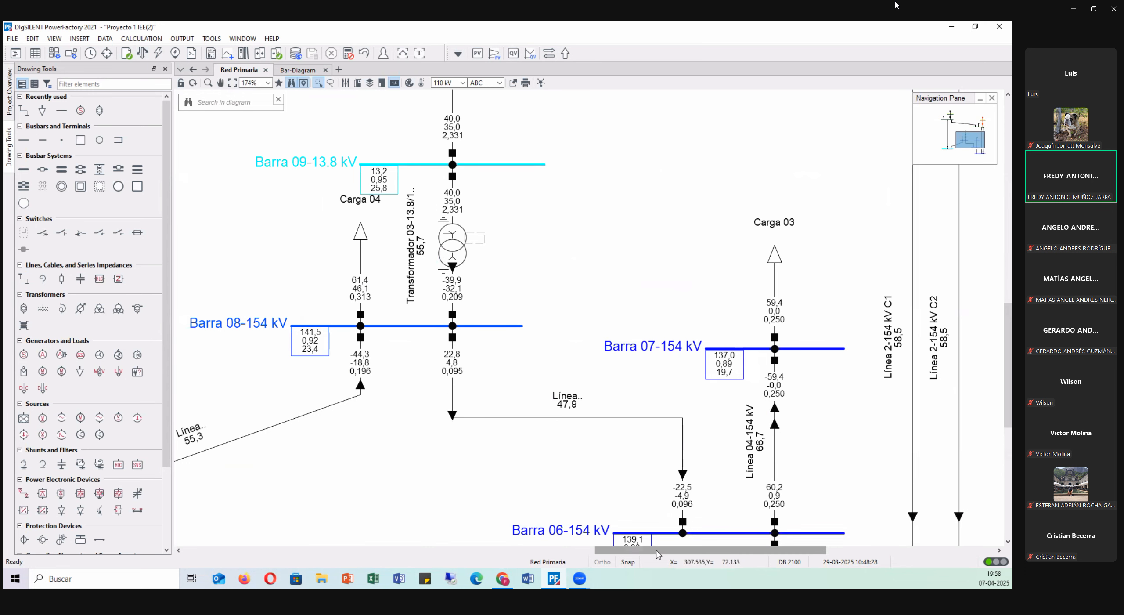
pyautogui.moveTo(661, 551); pyautogui.dragTo(636, 551)
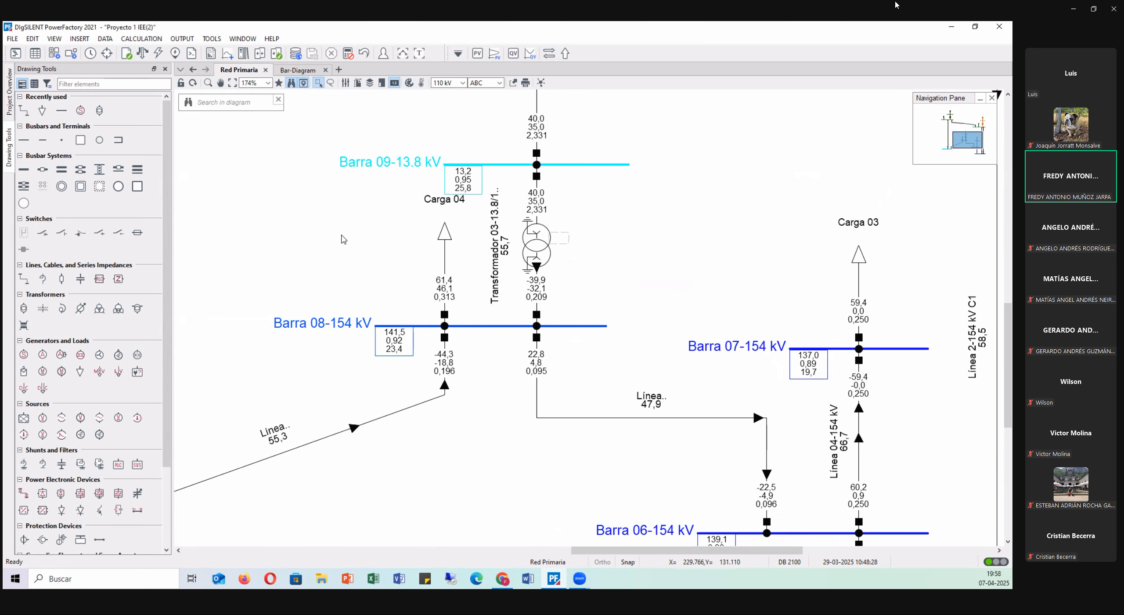
pyautogui.scroll(-1, 308, 310)
pyautogui.scroll(-1, 308, 310)
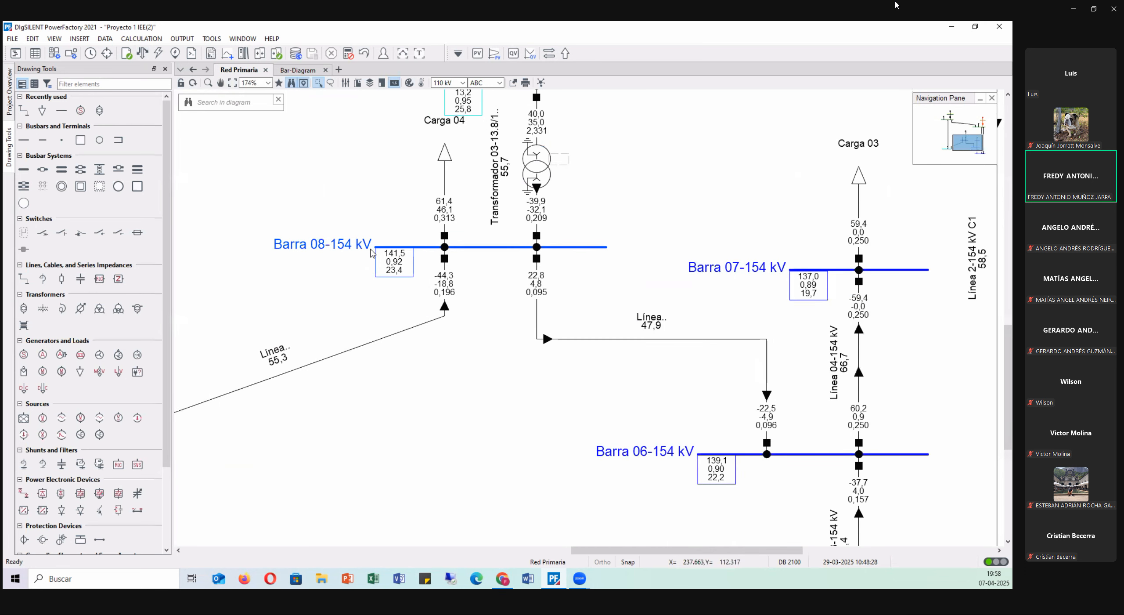
pyautogui.click(324, 243)
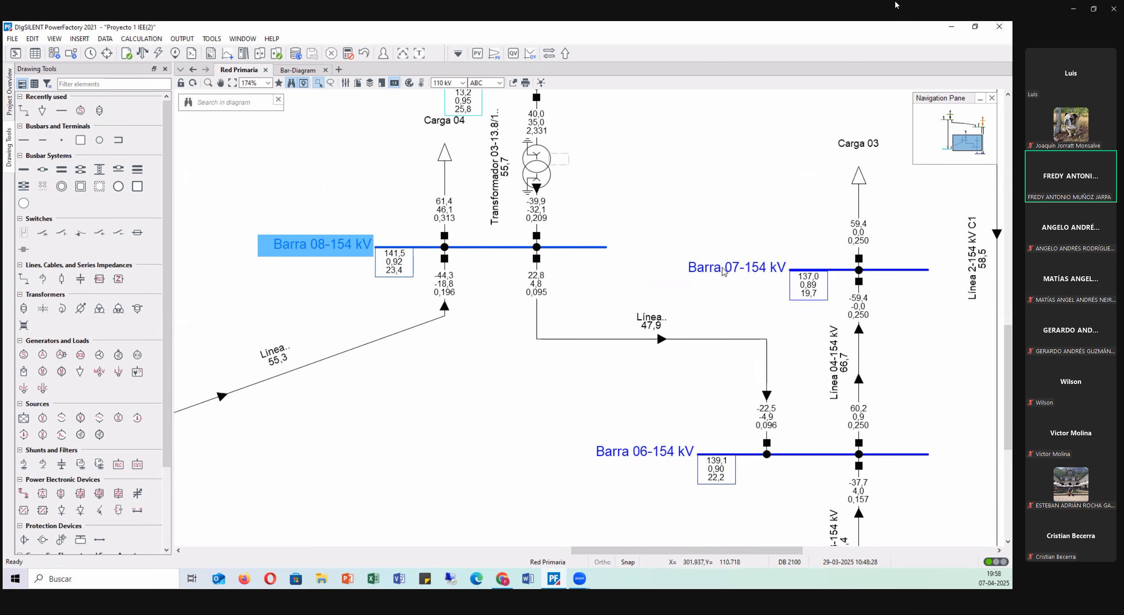
pyautogui.click(704, 260)
pyautogui.scroll(-1, 491, 368)
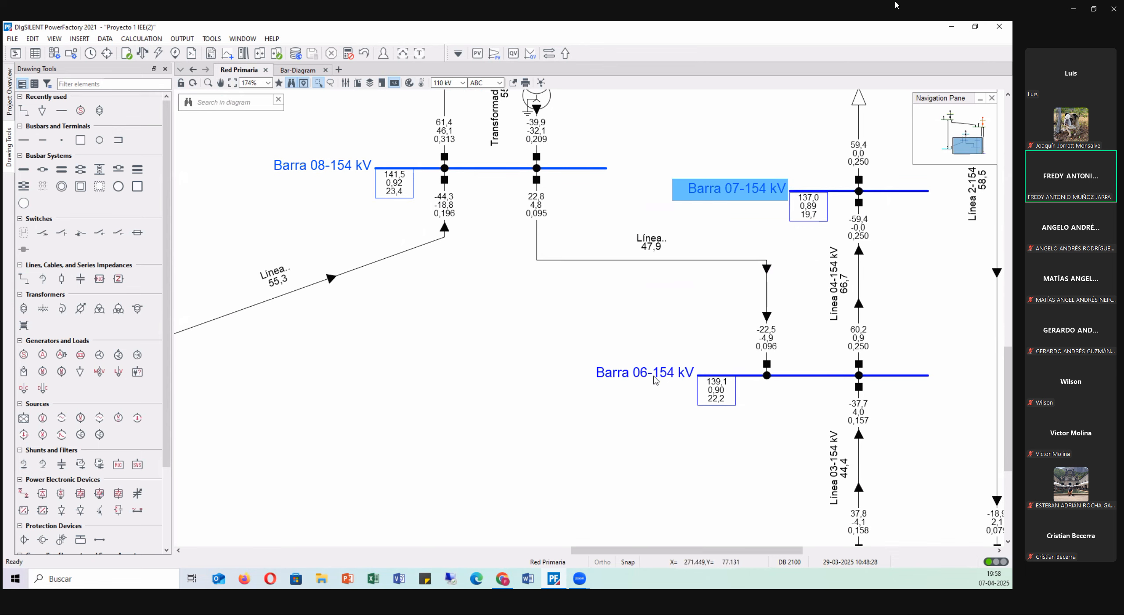
pyautogui.click(639, 372)
pyautogui.scroll(-1, 559, 359)
pyautogui.scroll(-2, 559, 359)
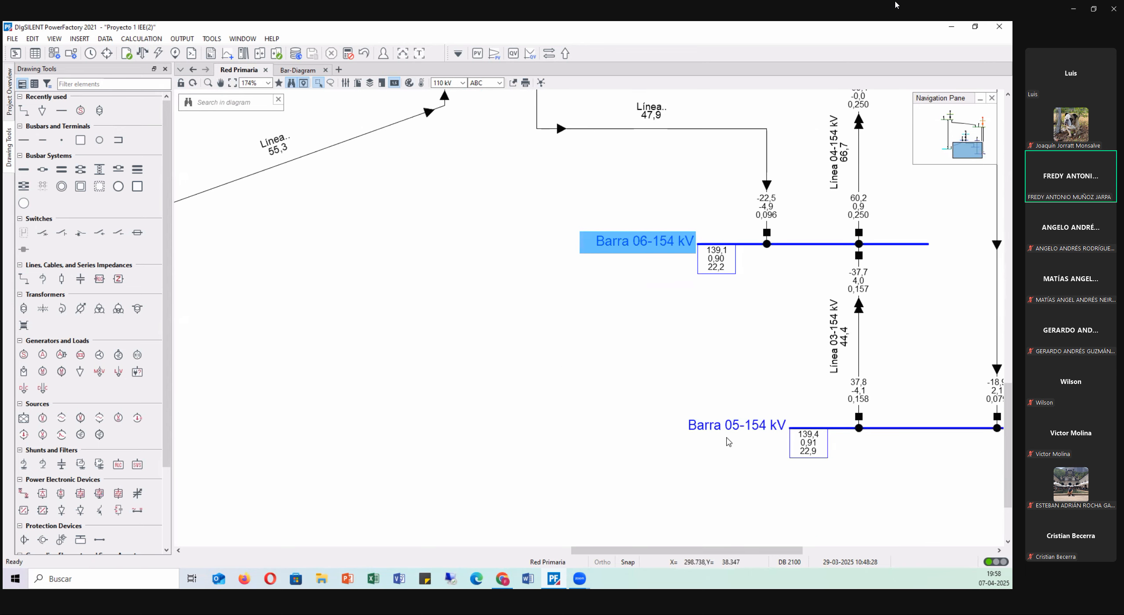
pyautogui.moveTo(708, 549); pyautogui.dragTo(794, 539)
pyautogui.scroll(12, 794, 539)
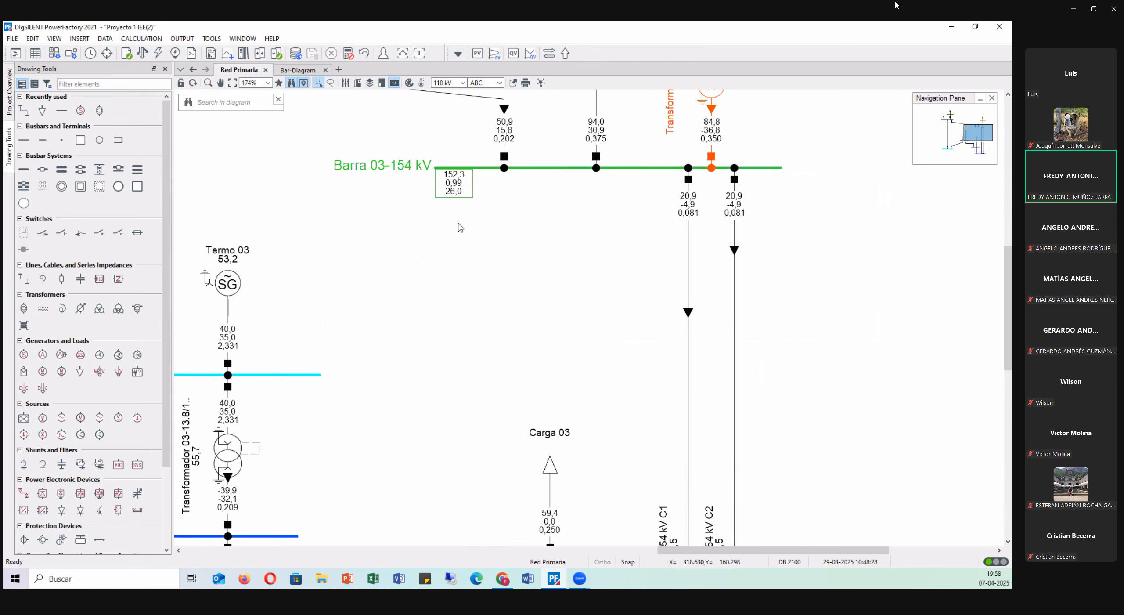
# - Examine the load flow results of Barra 10-154 kV, Barra 08-154 kV, Barra 03-154 kV and Barra 09-13.8 kV in the Red Primaria diagram
pyautogui.moveTo(723, 550); pyautogui.dragTo(436, 550)
pyautogui.scroll(3, 561, 505)
pyautogui.scroll(-8, 561, 503)
pyautogui.scroll(-3, 553, 494)
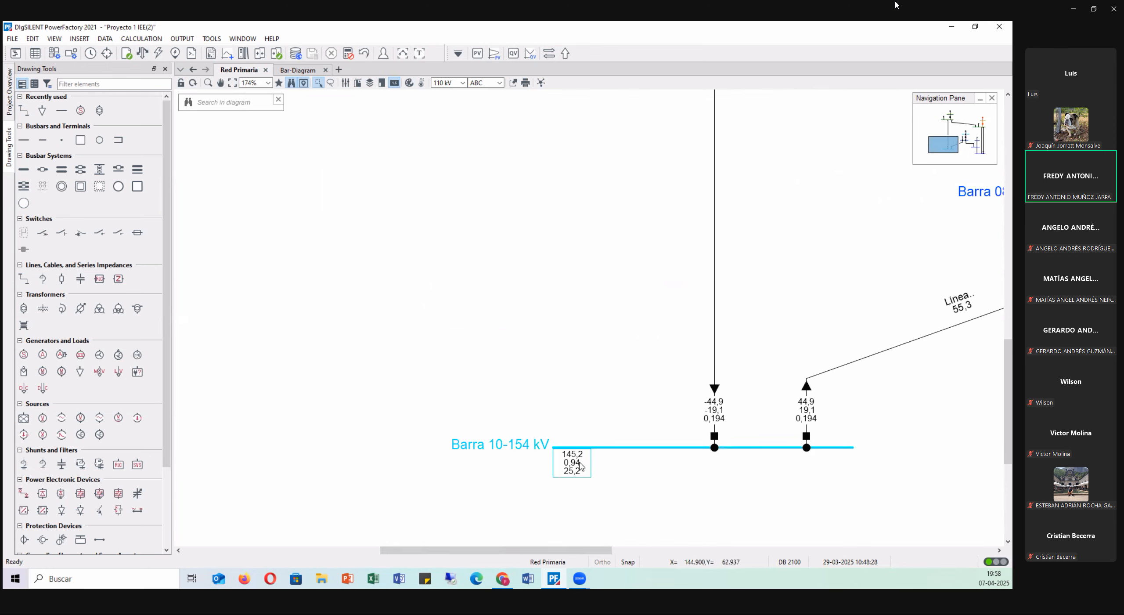
pyautogui.moveTo(580, 466)
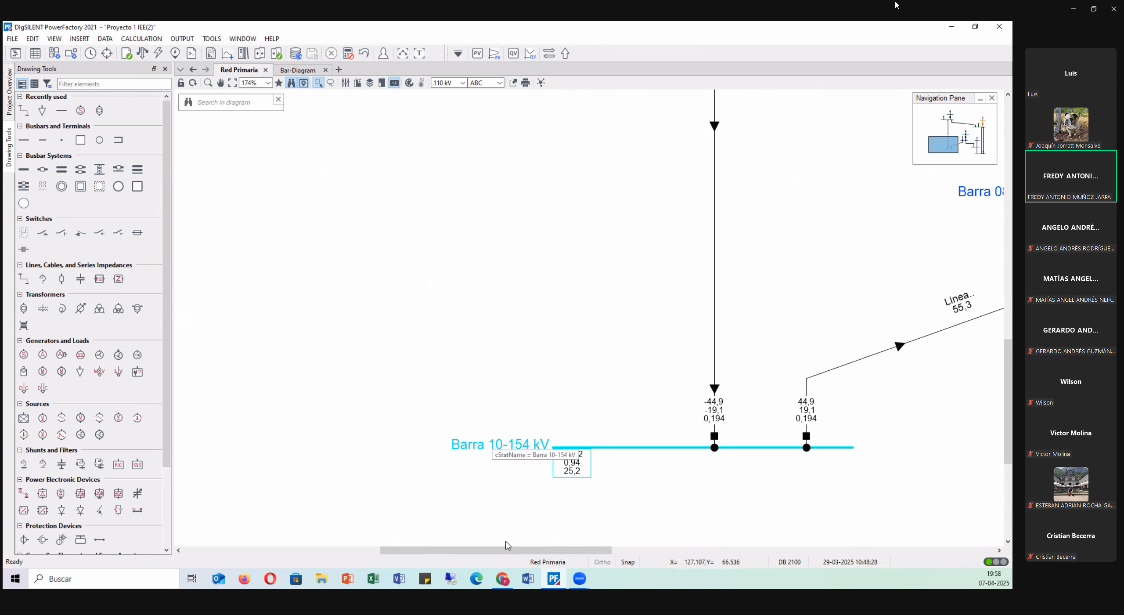
pyautogui.moveTo(556, 552); pyautogui.dragTo(707, 554)
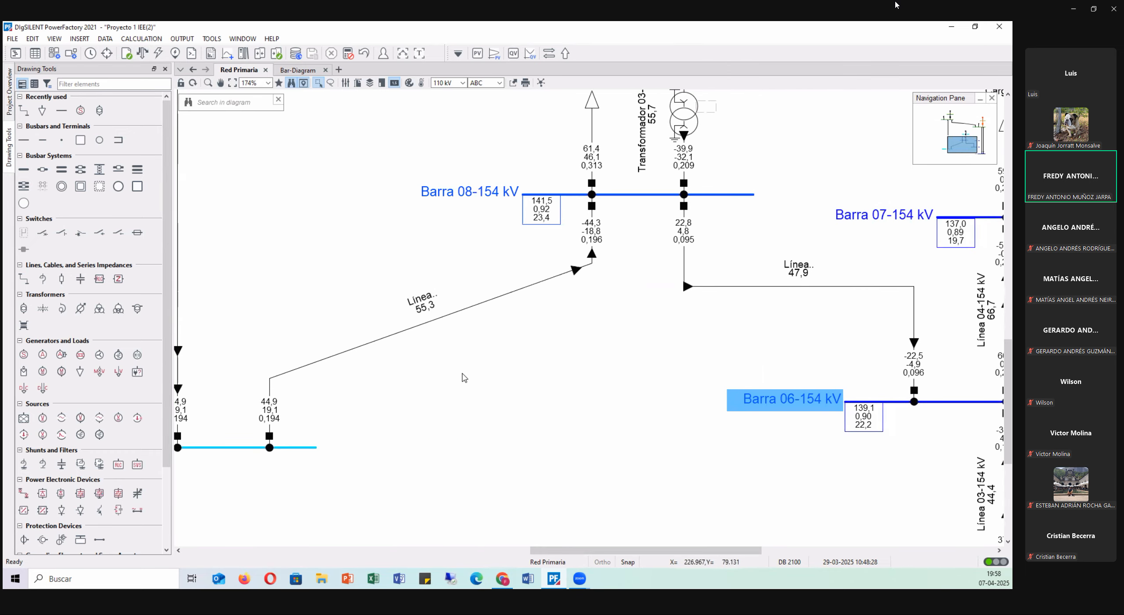
pyautogui.scroll(-2, 459, 372)
pyautogui.scroll(3, 852, 429)
pyautogui.scroll(-2, 891, 377)
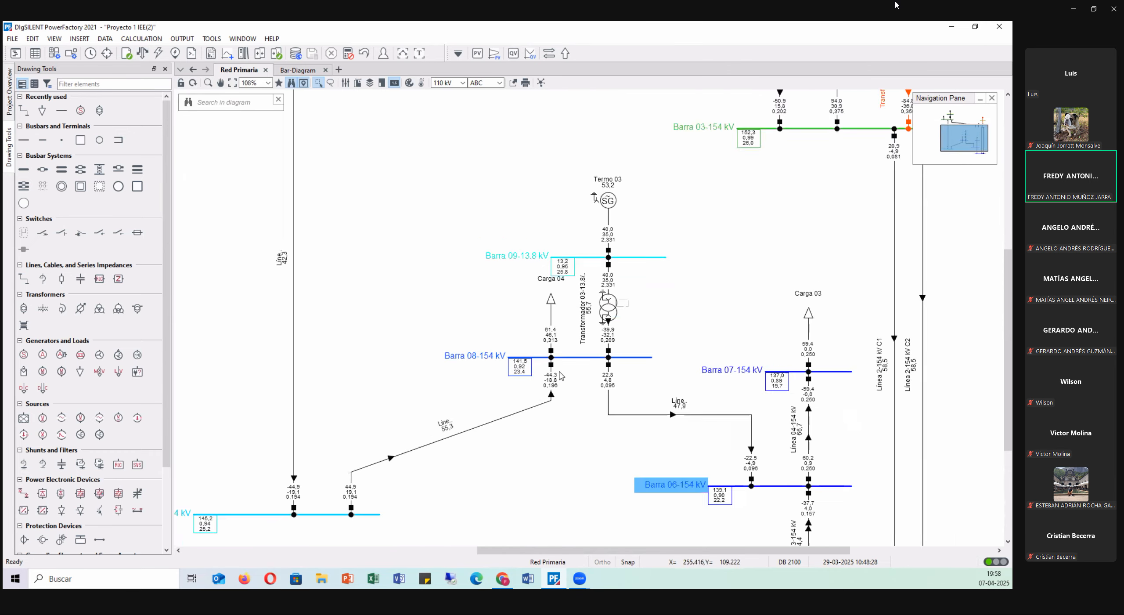
pyautogui.scroll(3, 856, 382)
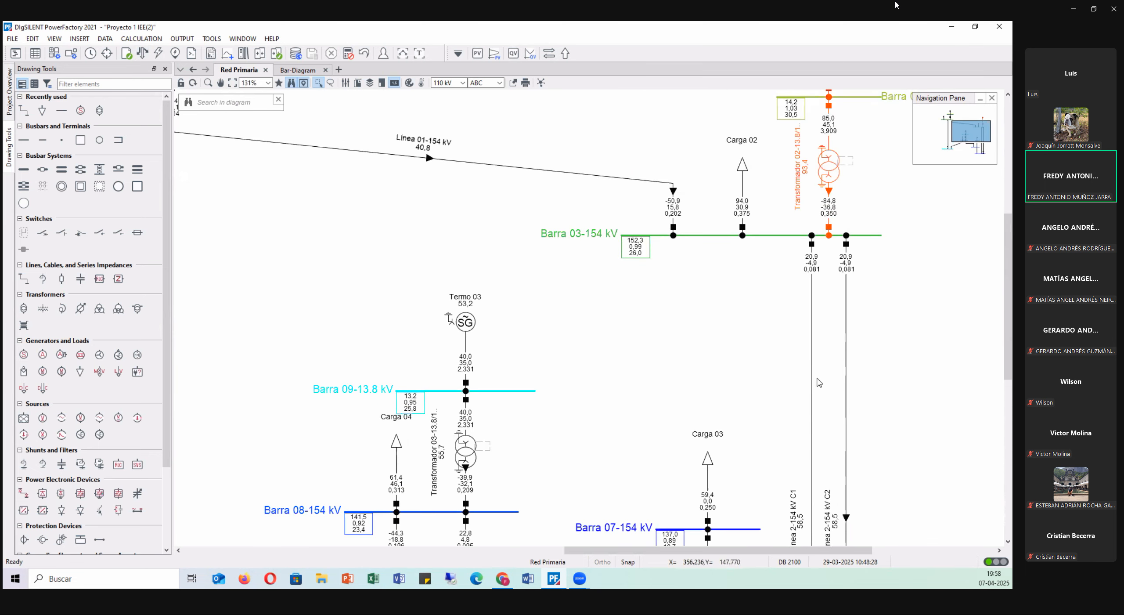
pyautogui.scroll(2, 803, 387)
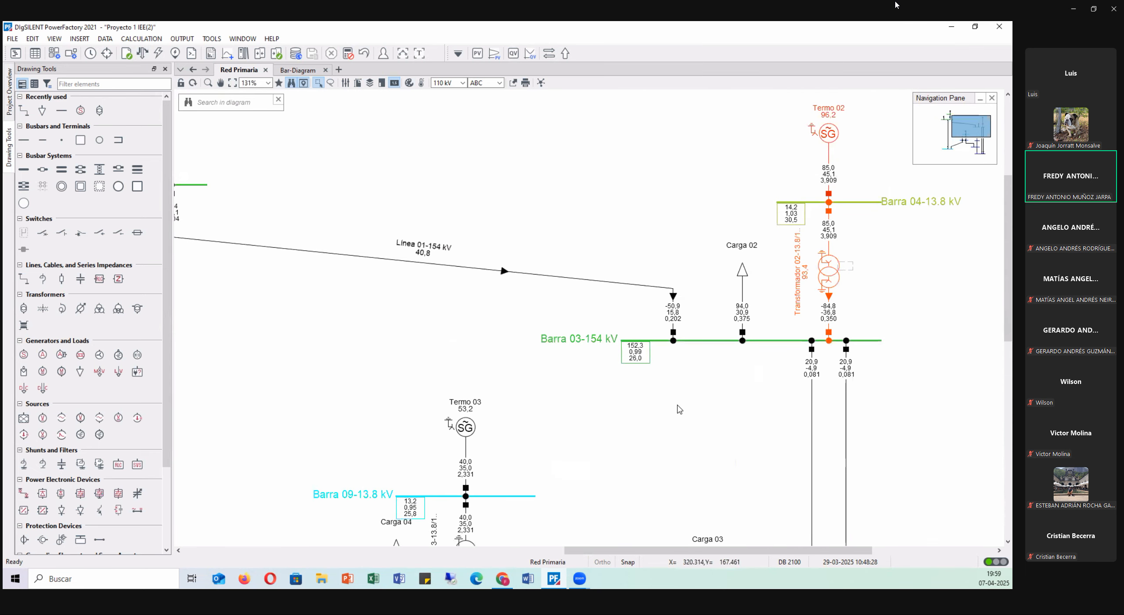
pyautogui.scroll(-3, 445, 376)
pyautogui.scroll(2, 375, 368)
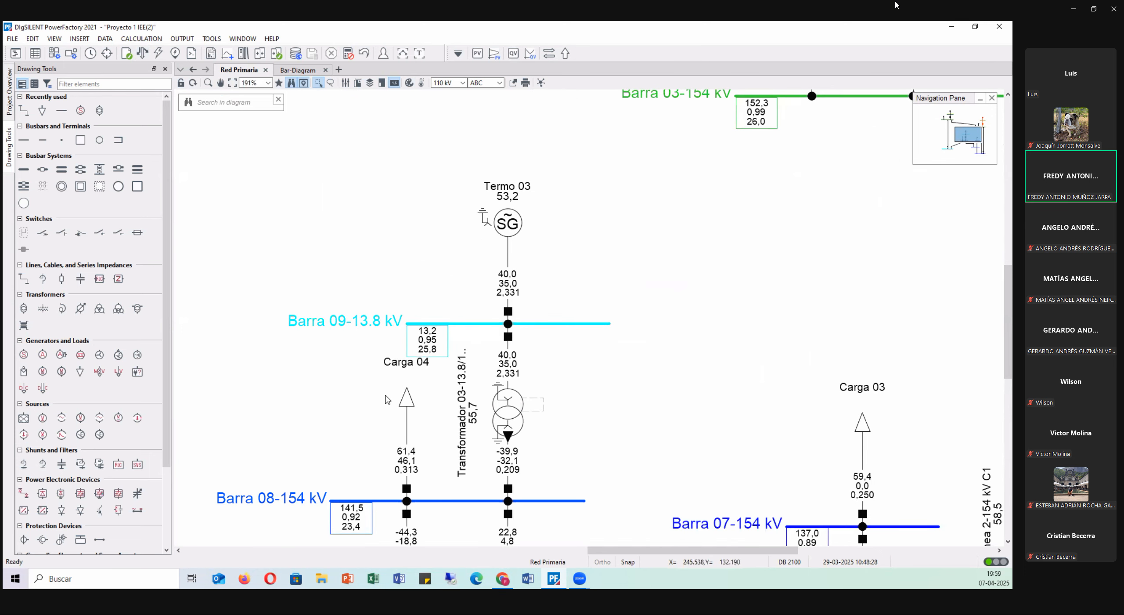
pyautogui.scroll(1, 382, 390)
pyautogui.scroll(1, 354, 321)
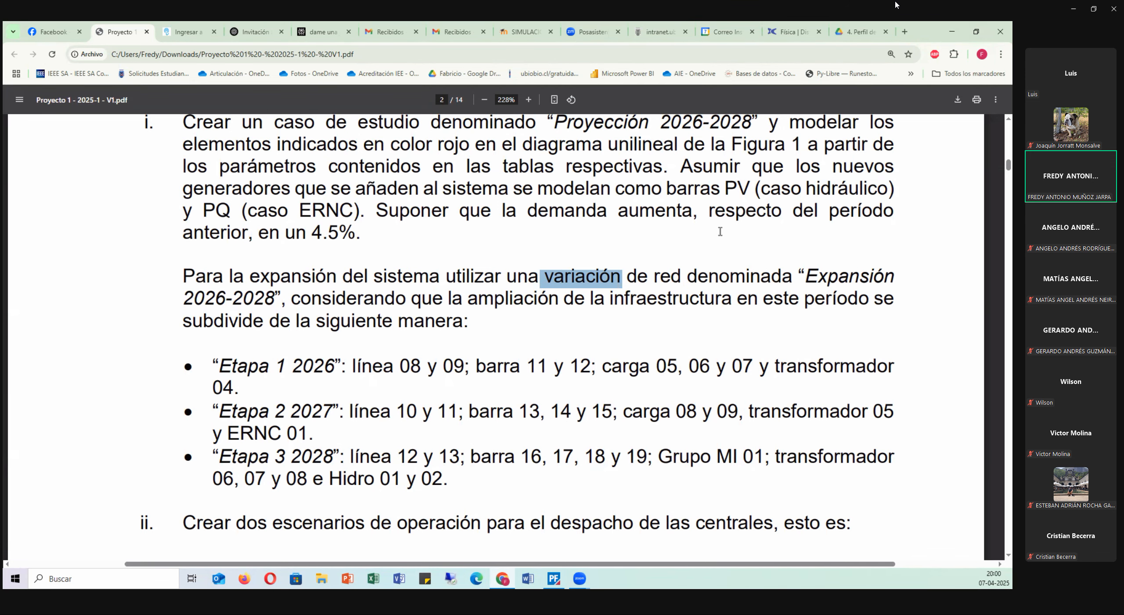
# - Switch to PowerFactory and reset the calculation results for the Red Primaria network
pyautogui.hotkey('alt', 'Tab')
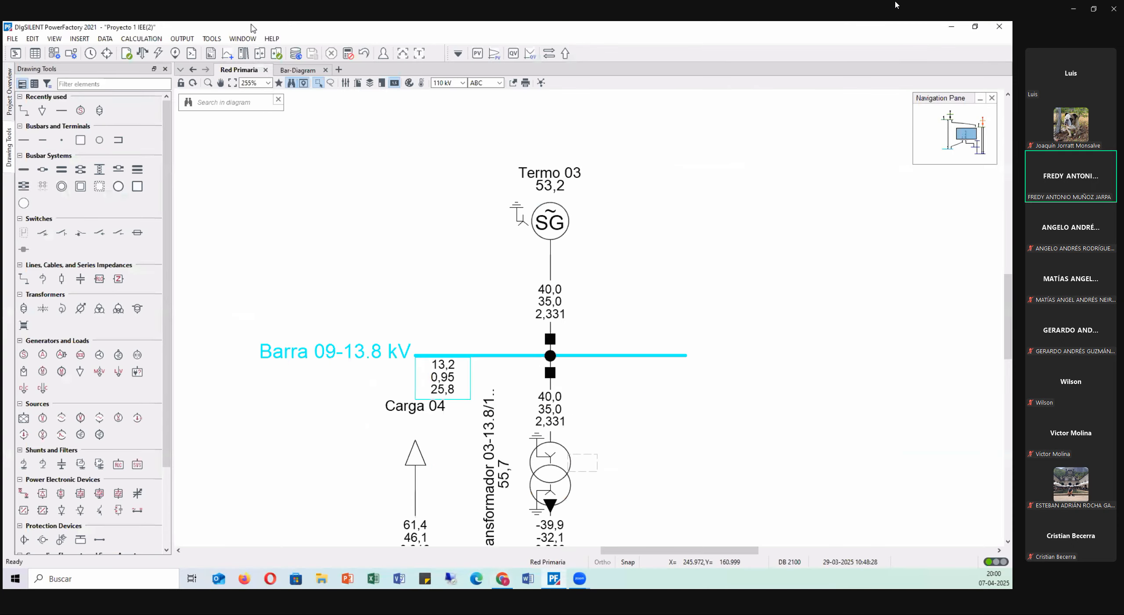
pyautogui.click(349, 54)
pyautogui.click(517, 319)
pyautogui.scroll(-10, 371, 304)
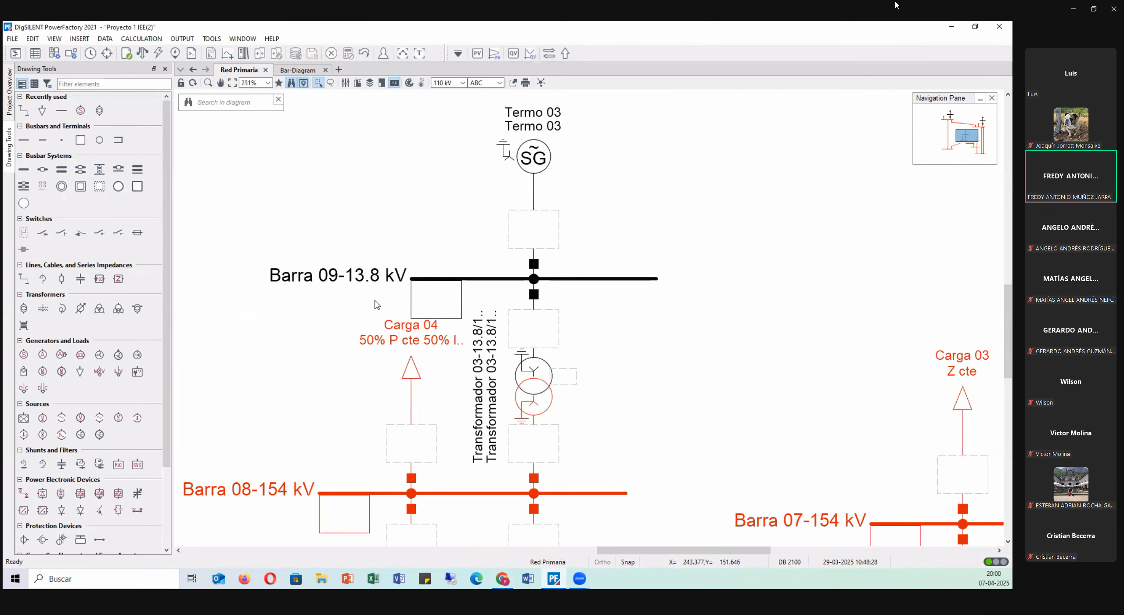
pyautogui.scroll(3, 425, 447)
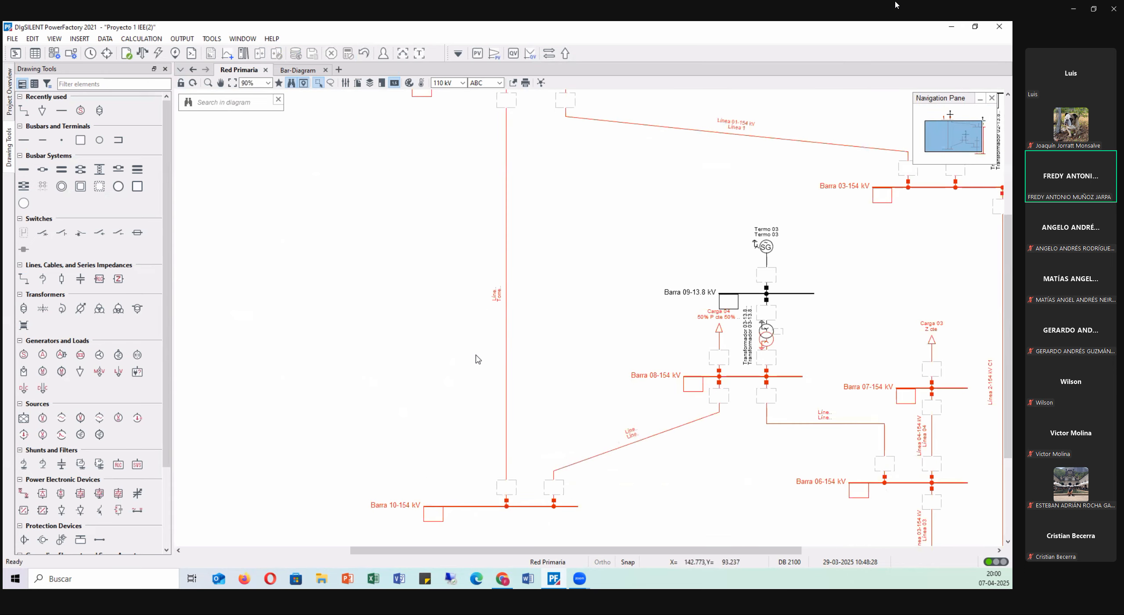
# - Set the line between Barra 02 and Barra 10, Línea 07-154 kV, out of service and run the load flow
pyautogui.doubleClick(506, 297)
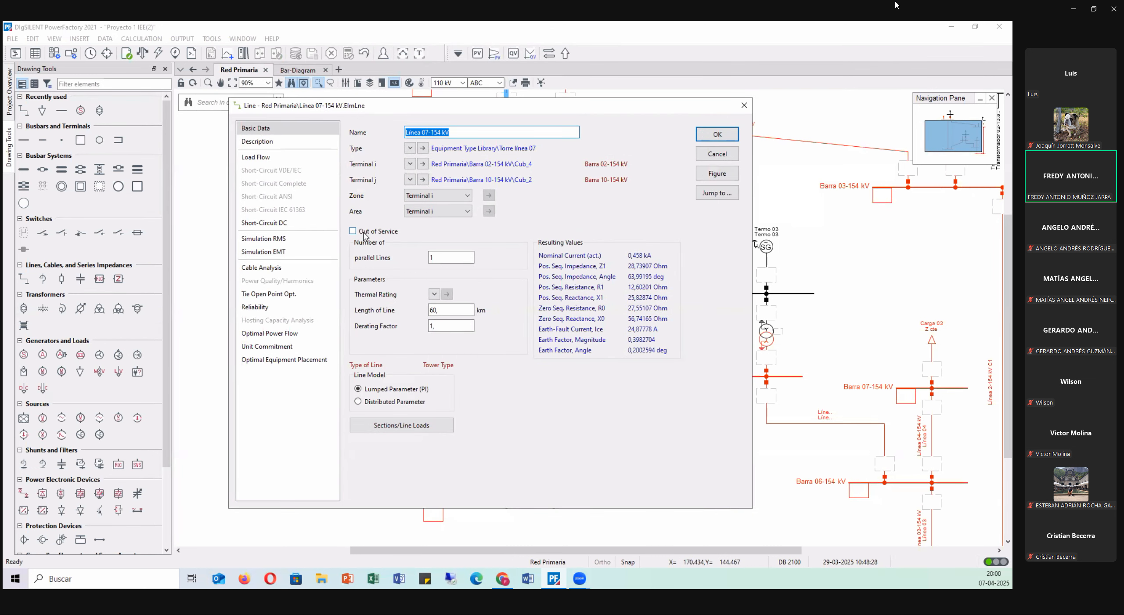
pyautogui.click(353, 231)
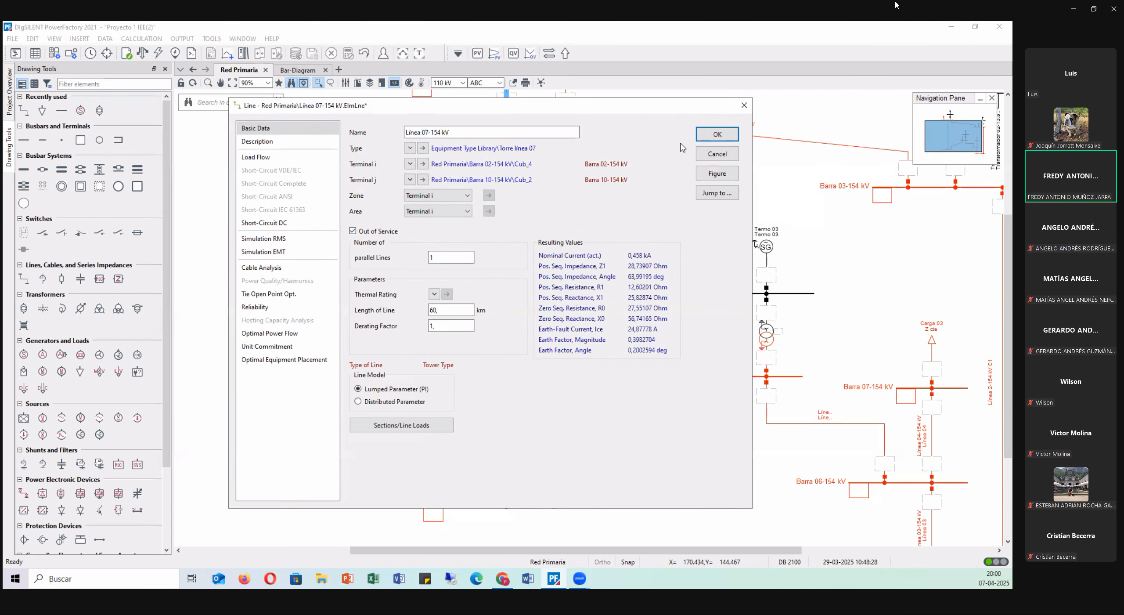
pyautogui.click(710, 134)
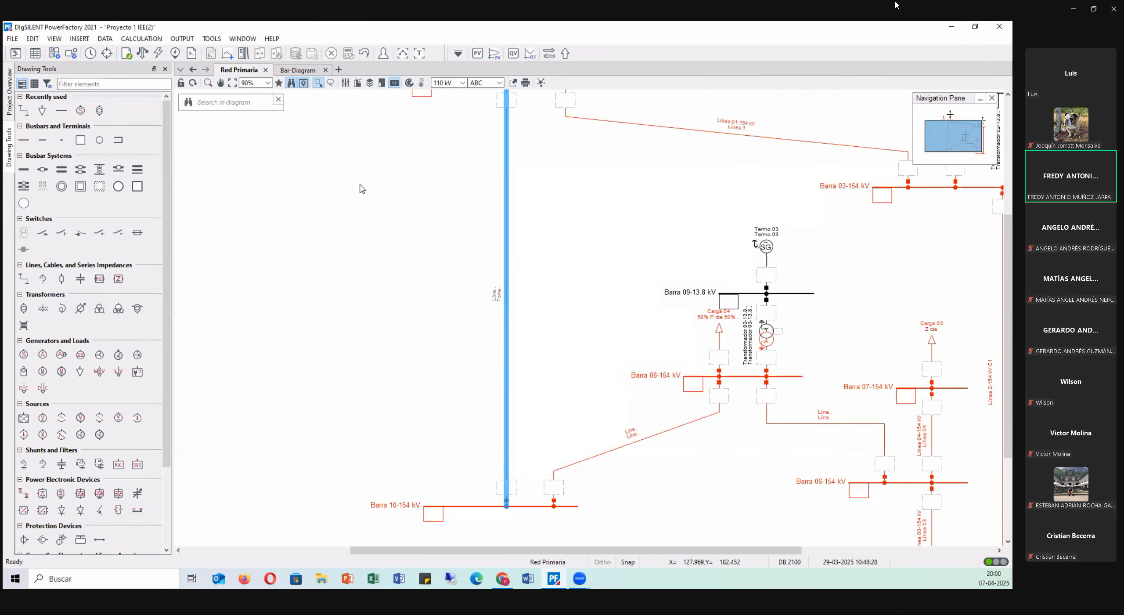
pyautogui.click(147, 54)
pyautogui.press('Return')
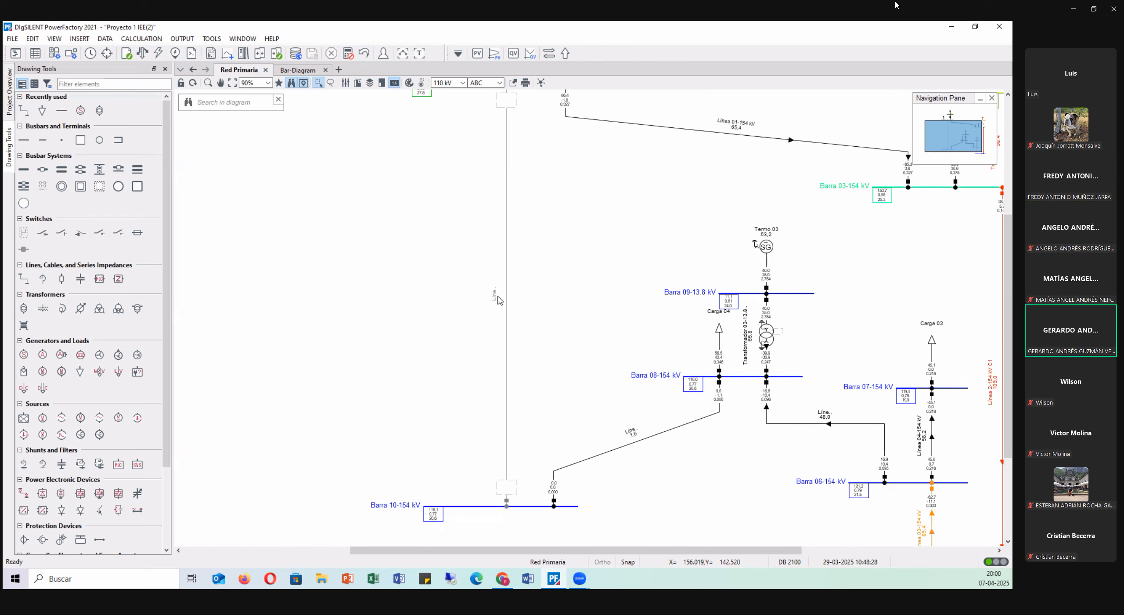
# - Put Línea 07-154 kV back in service
pyautogui.doubleClick(507, 245)
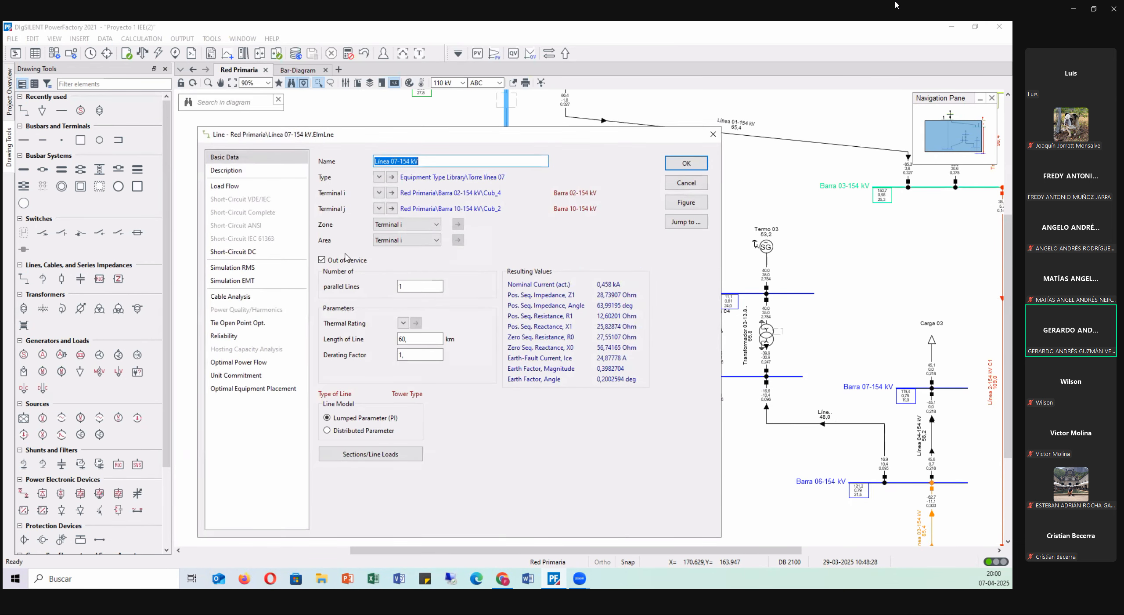
pyautogui.click(321, 260)
pyautogui.press('Return')
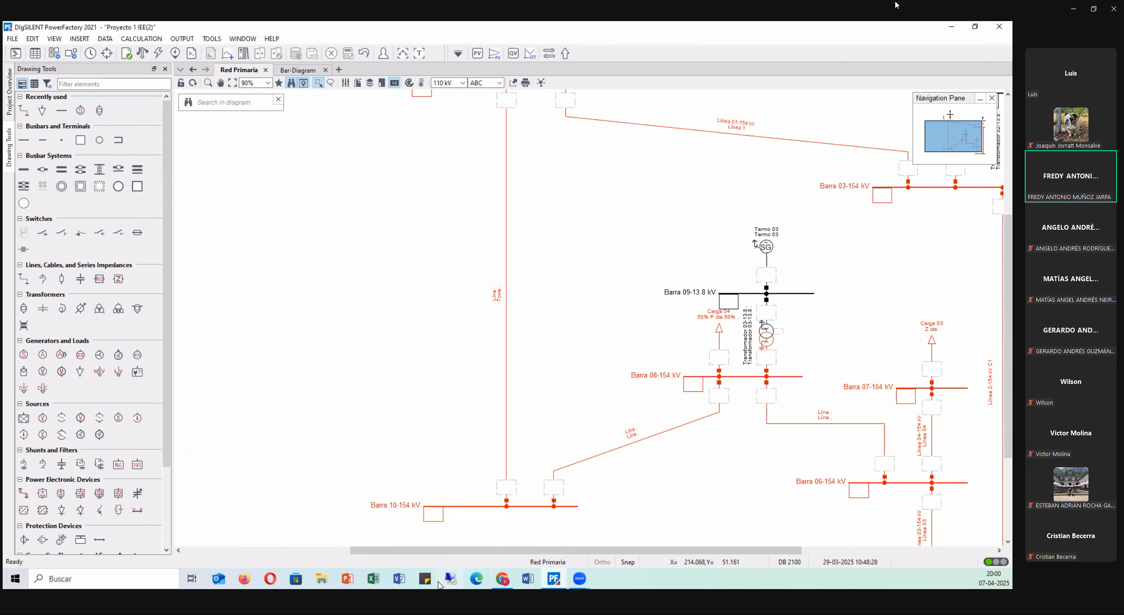
# - Insert a new network variation in the project and bring up its basic data
pyautogui.click(79, 40)
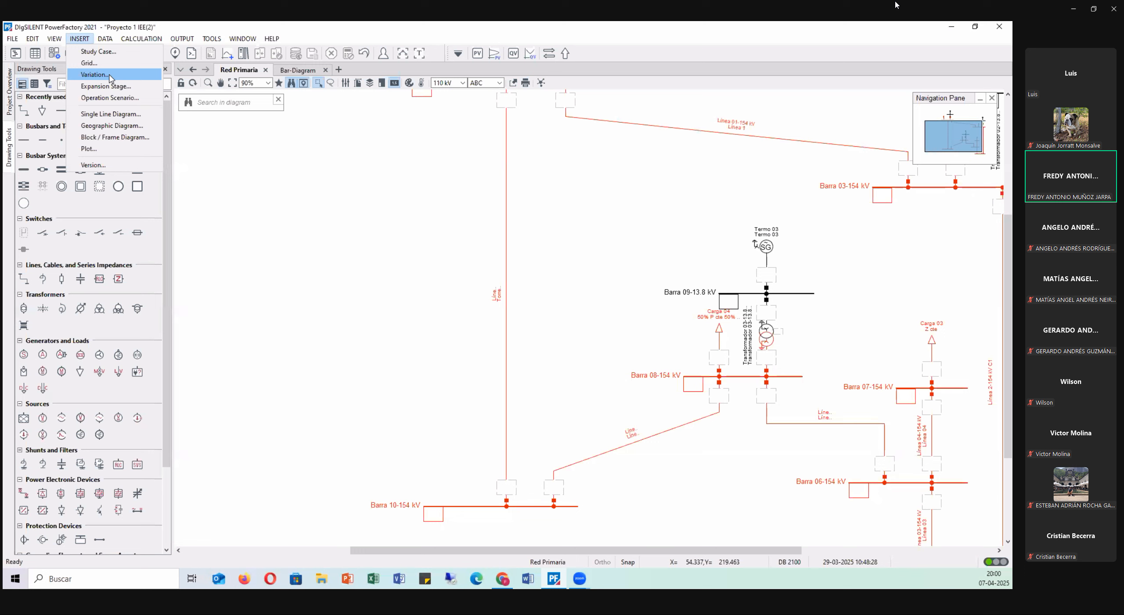
pyautogui.click(94, 74)
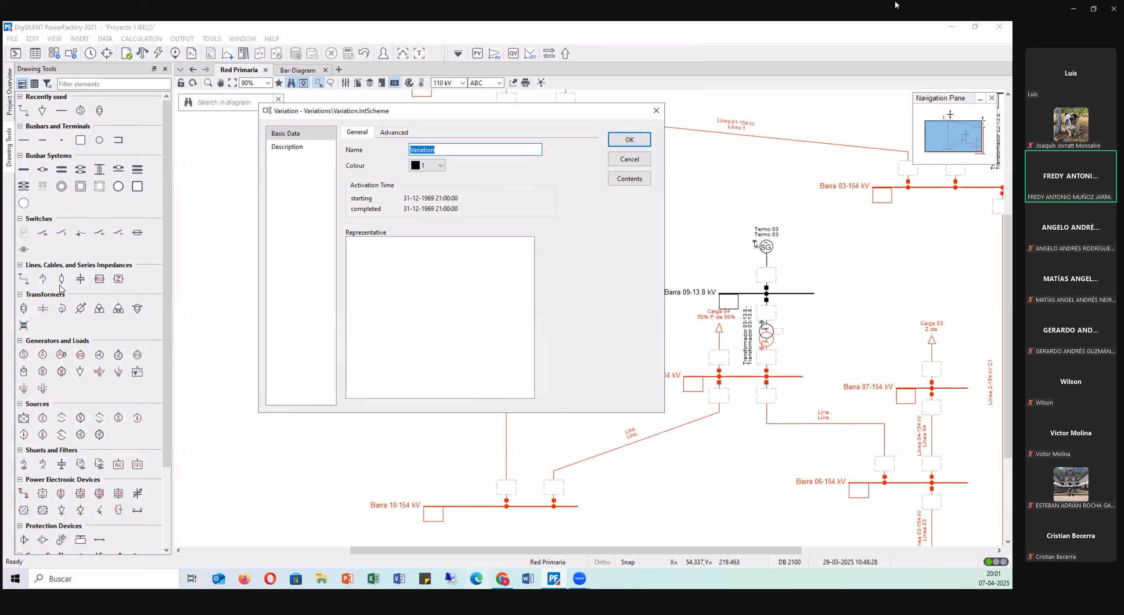
# - Switch to the project PDF in Chrome and read which elements belong to Etapa 1 2026, Etapa 2 2027 and Etapa 3 2028
pyautogui.click(502, 578)
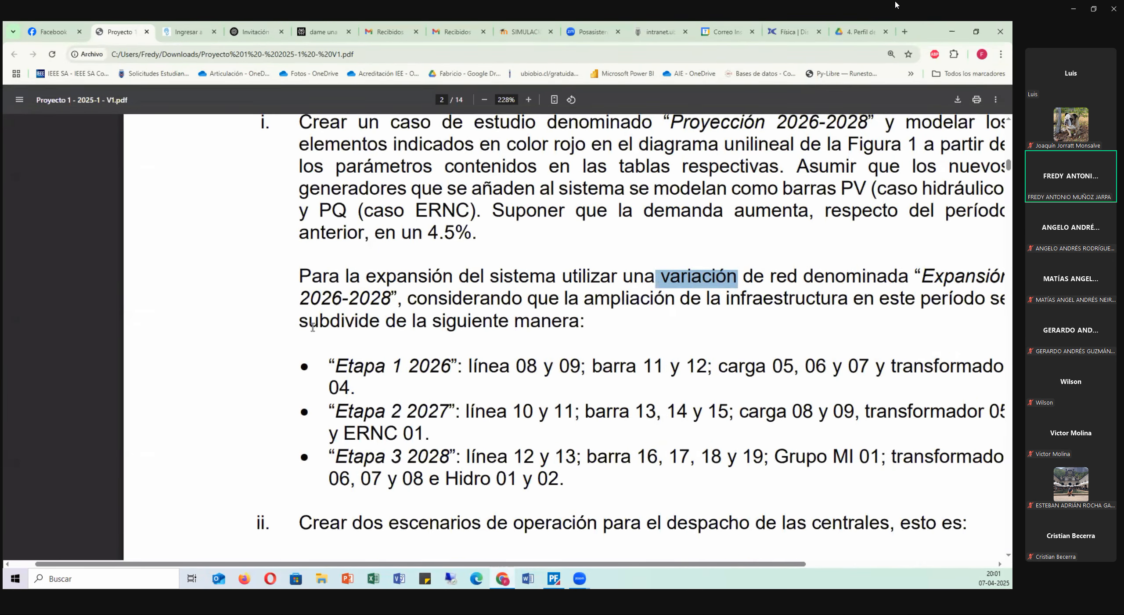
pyautogui.scroll(2, 309, 318)
pyautogui.moveTo(489, 186); pyautogui.dragTo(598, 185)
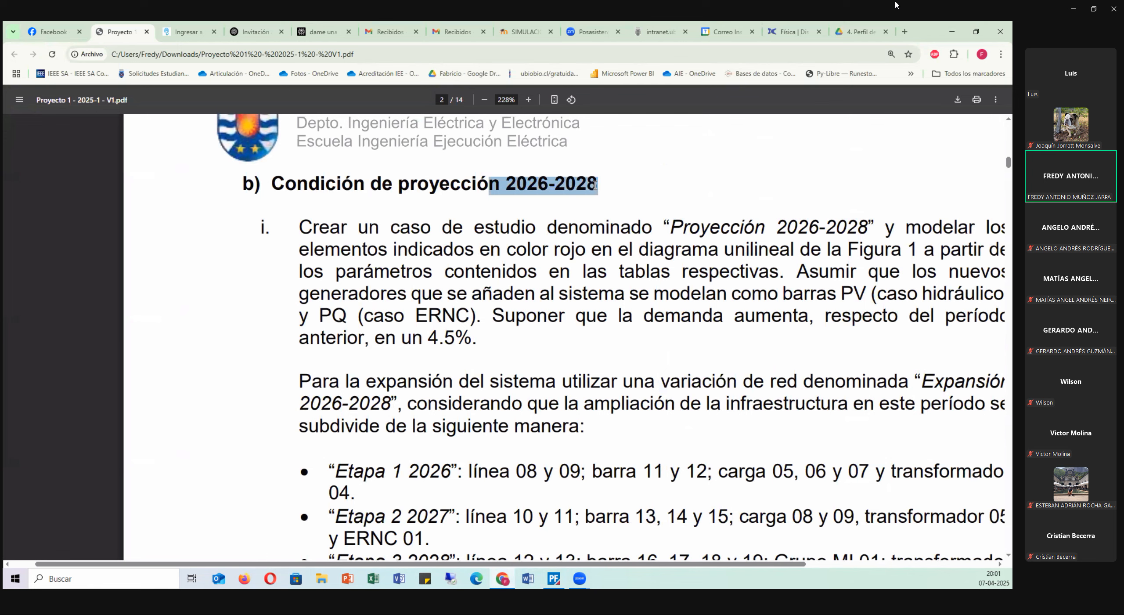
pyautogui.scroll(-2, 213, 354)
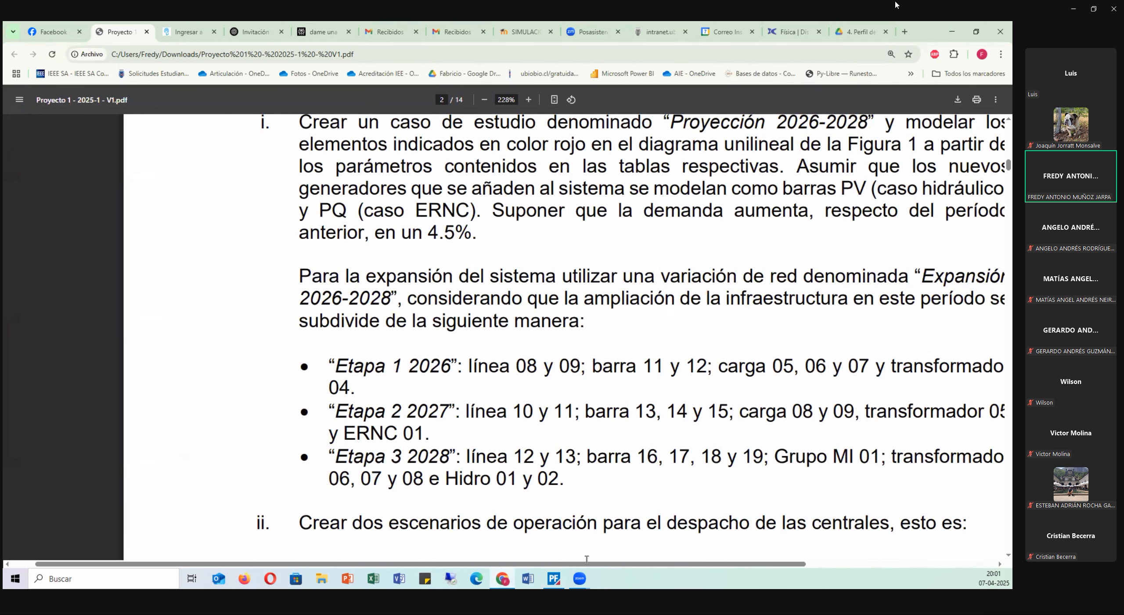
pyautogui.moveTo(581, 564); pyautogui.dragTo(630, 566)
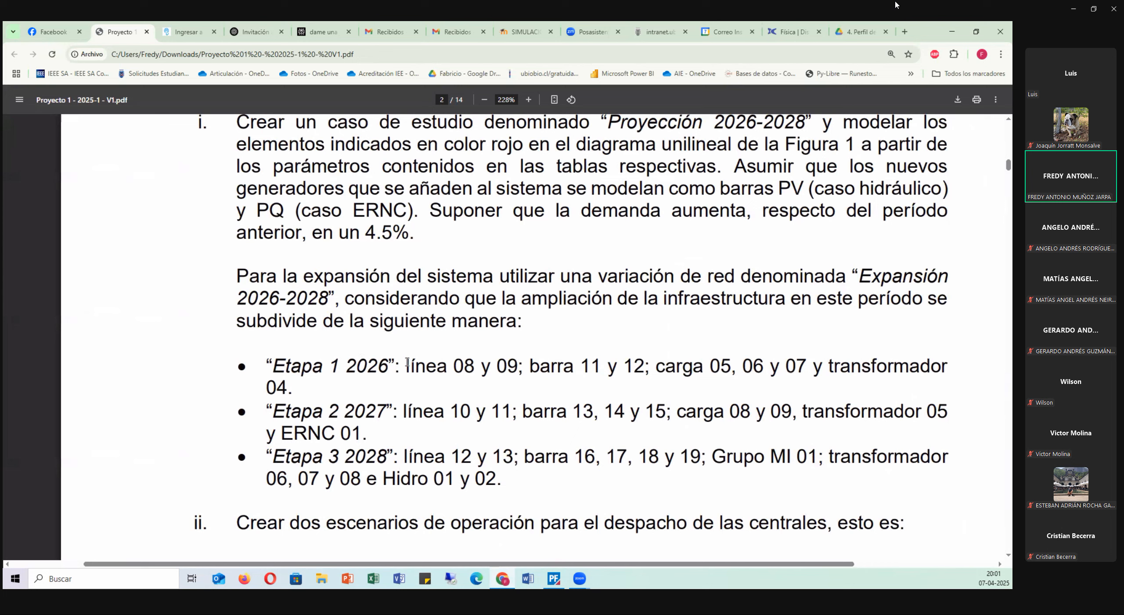
pyautogui.moveTo(408, 364); pyautogui.dragTo(301, 391)
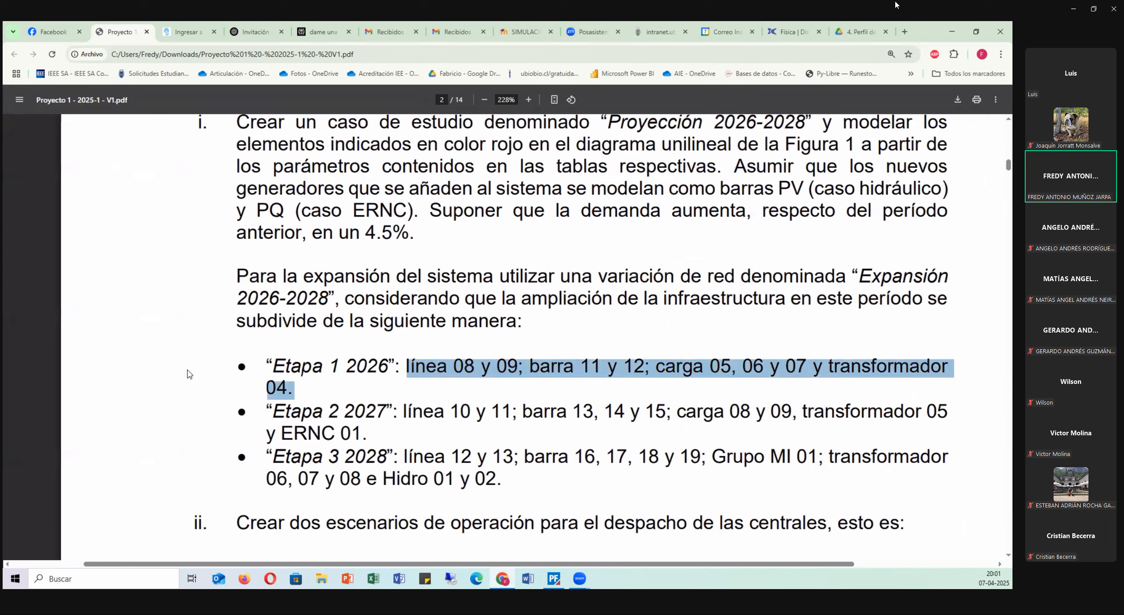
pyautogui.click(202, 375)
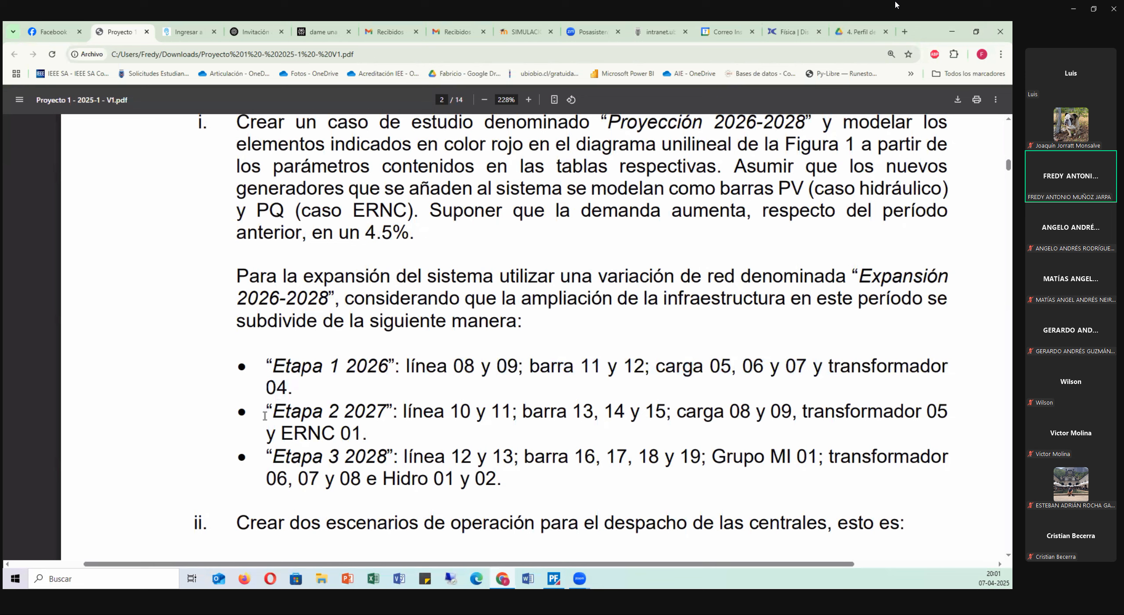
pyautogui.moveTo(268, 408); pyautogui.dragTo(371, 433)
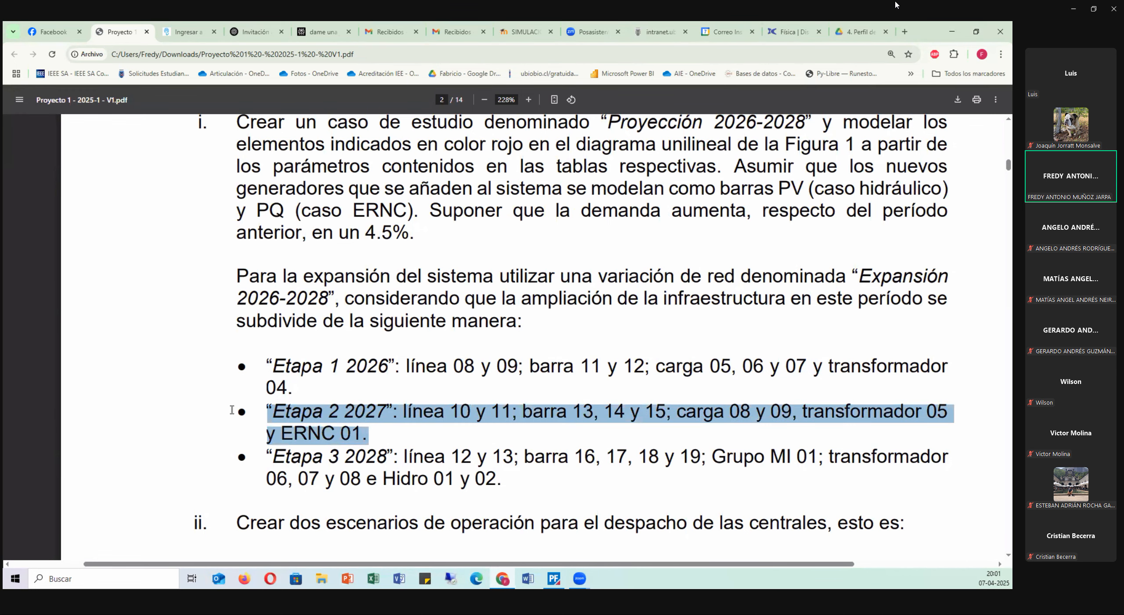
pyautogui.scroll(-1, 237, 410)
pyautogui.moveTo(265, 404); pyautogui.dragTo(475, 429)
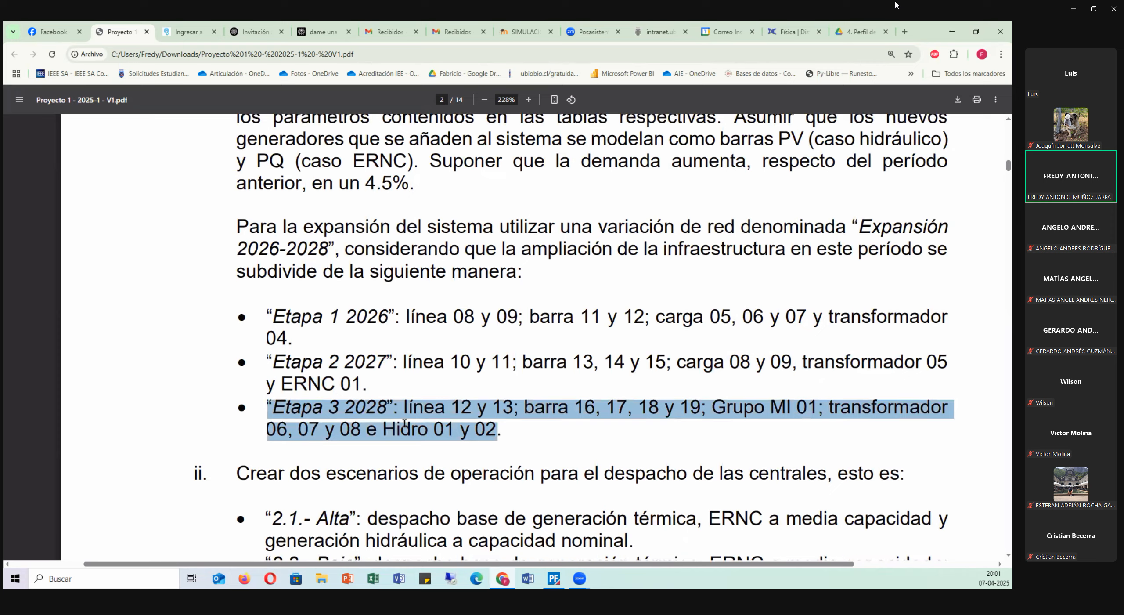
# - Review the 2026-2028 projection condition in the PDF, including the study case, the Expansión 2026-2028 variation, its stages and the operation scenarios
pyautogui.scroll(5, 444, 287)
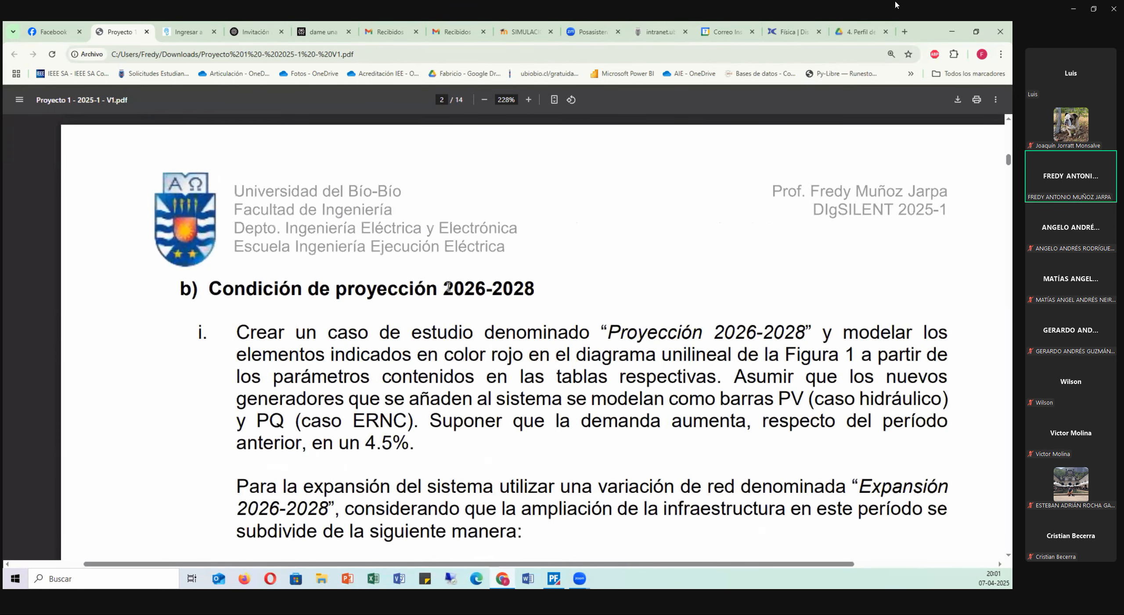
pyautogui.moveTo(429, 288); pyautogui.dragTo(547, 288)
pyautogui.scroll(-1, 237, 271)
pyautogui.scroll(-5, 237, 272)
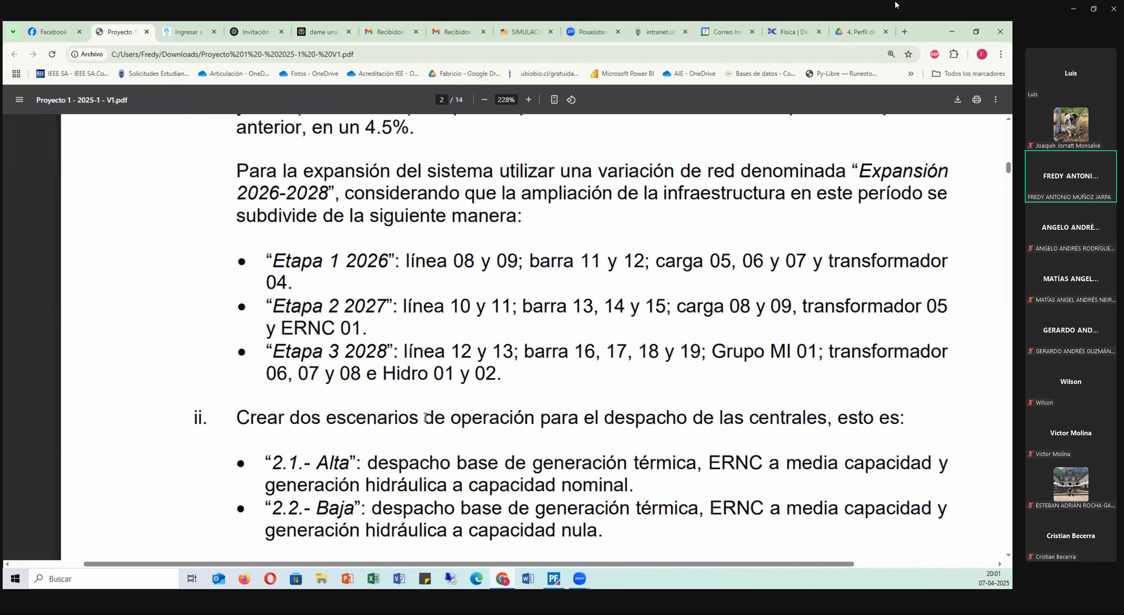
pyautogui.scroll(1, 417, 374)
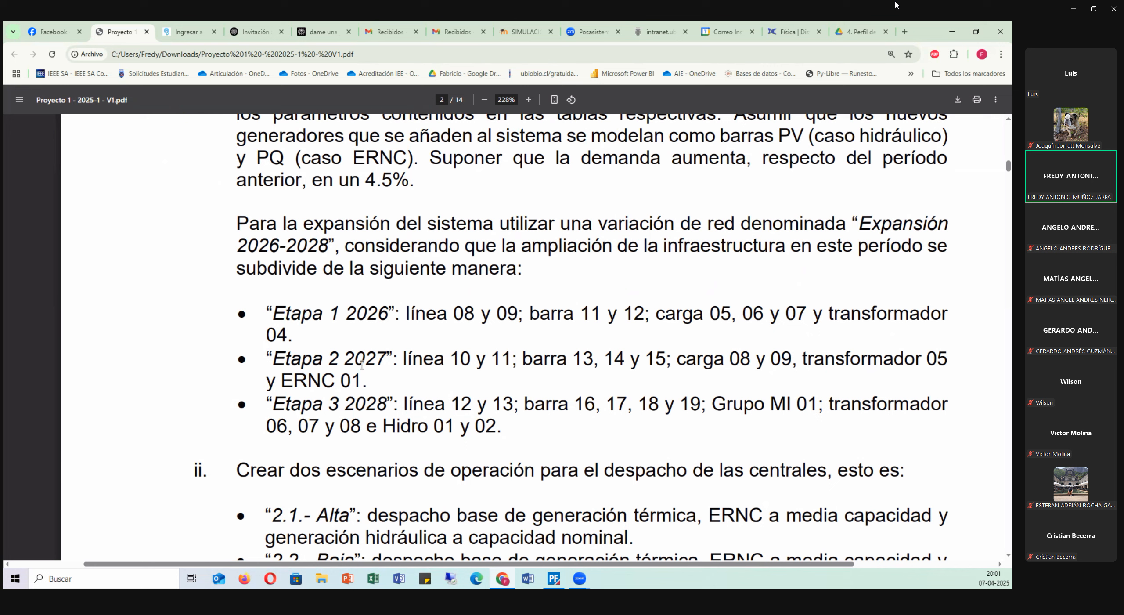
pyautogui.moveTo(512, 427); pyautogui.dragTo(236, 410)
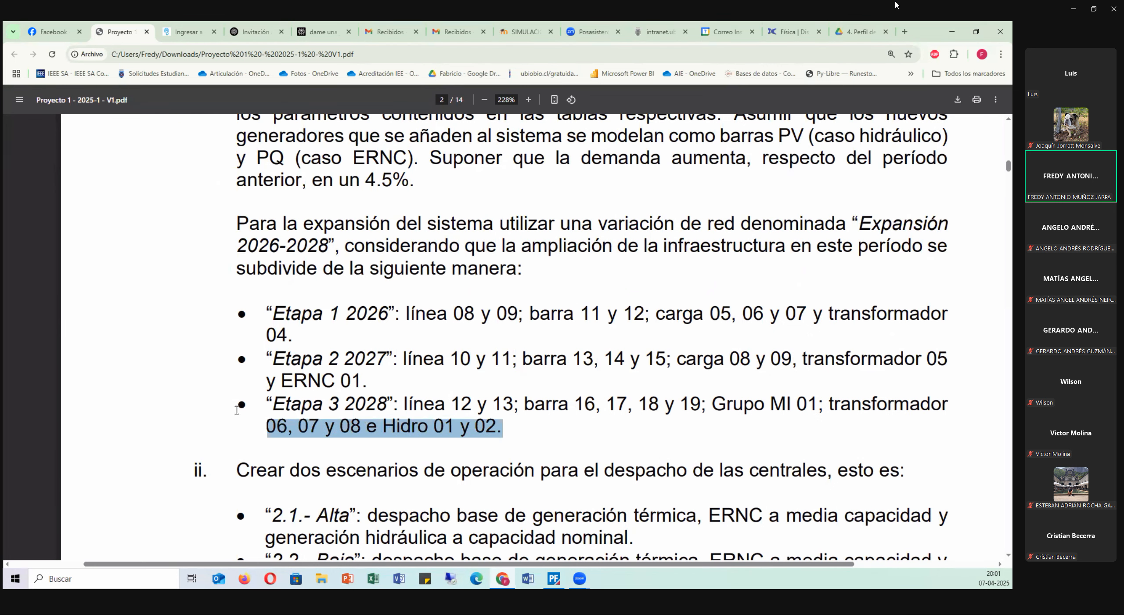
pyautogui.click(468, 378)
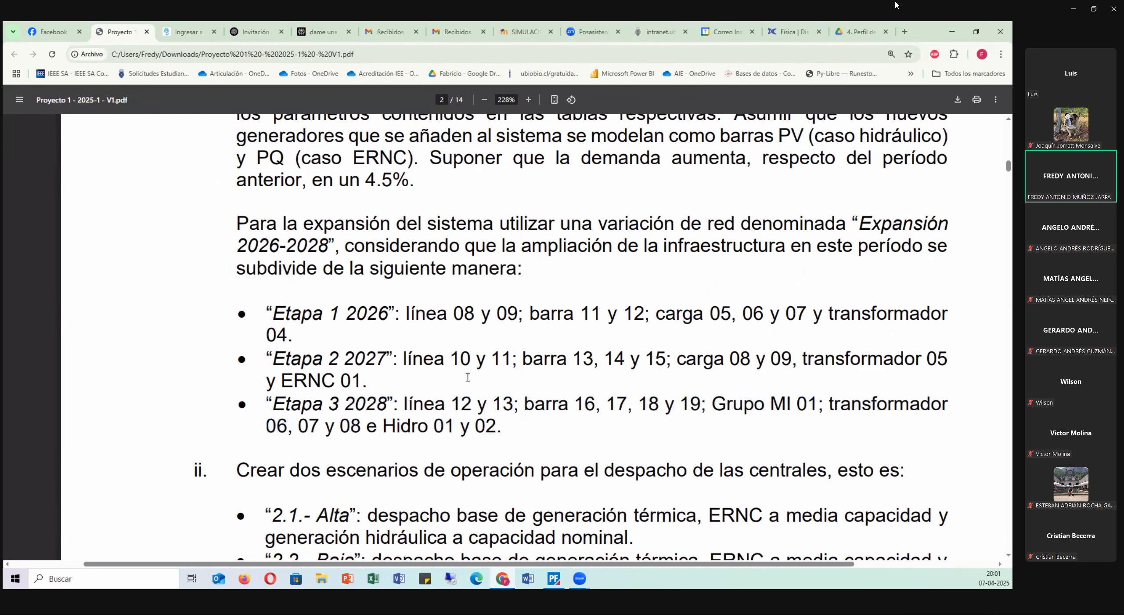
pyautogui.moveTo(307, 328); pyautogui.dragTo(270, 334)
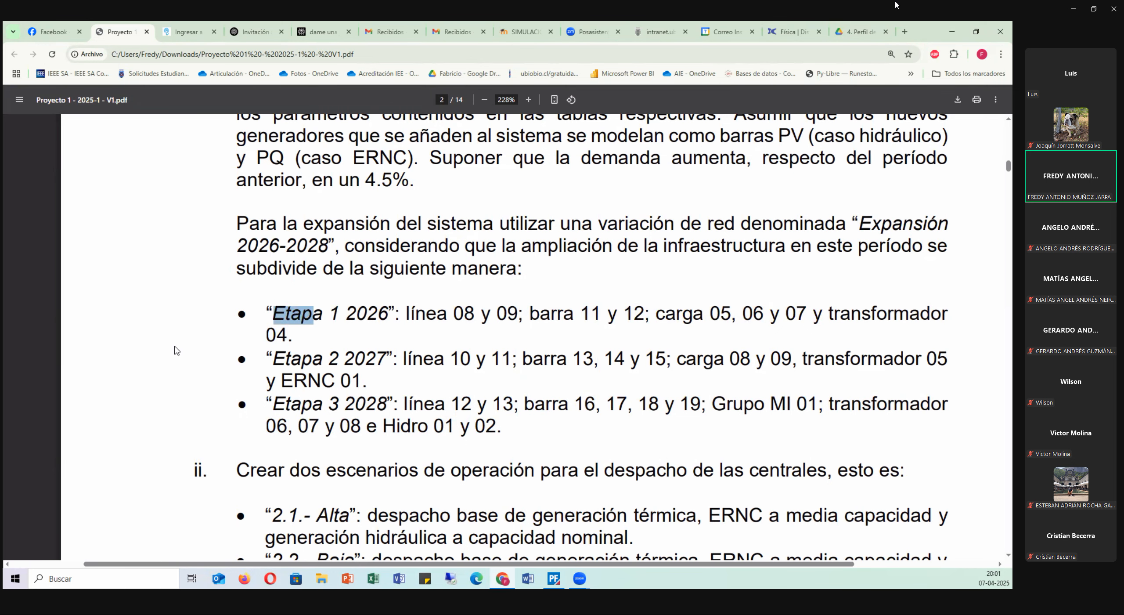
pyautogui.scroll(1, 212, 394)
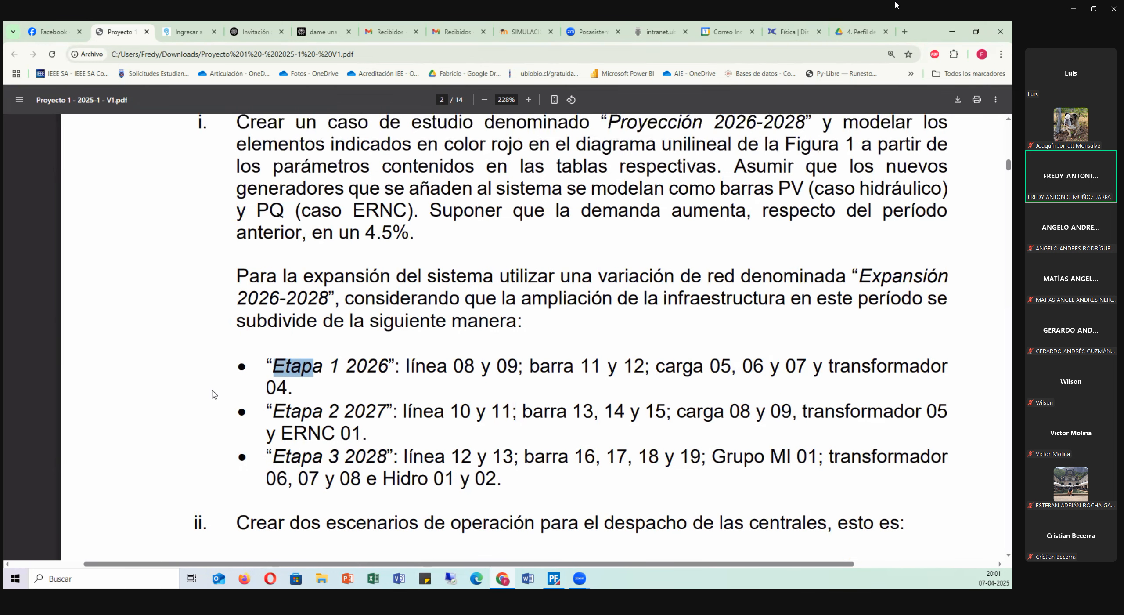
pyautogui.scroll(5, 536, 333)
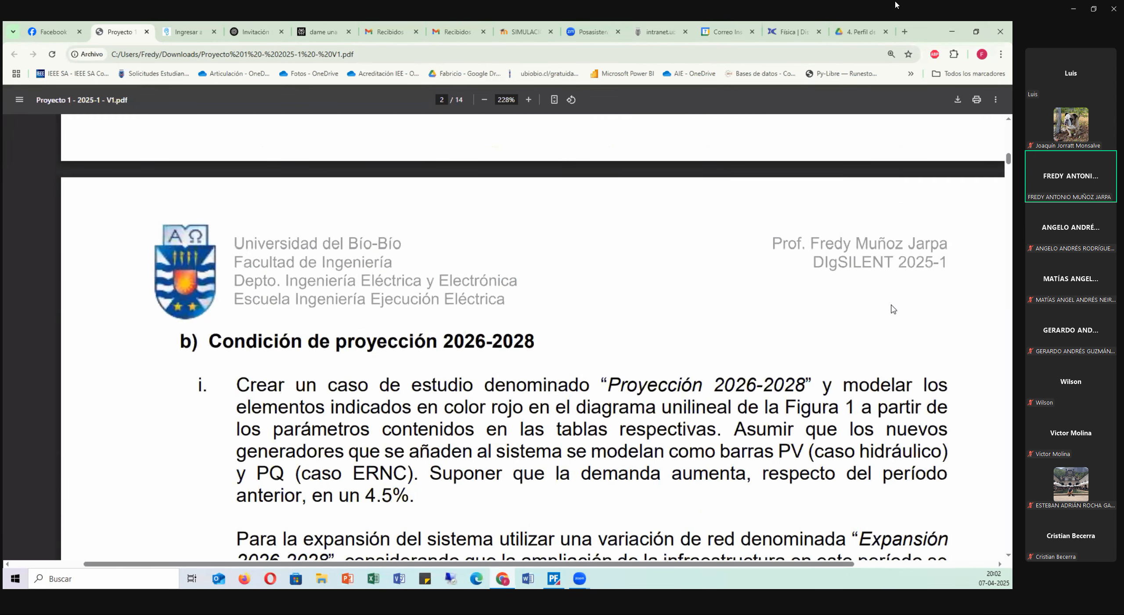
# - Look over the 2029-2030 stages and the single-line diagram in the project PDF, and return to the operation scenario requirements
pyautogui.scroll(-20, 642, 338)
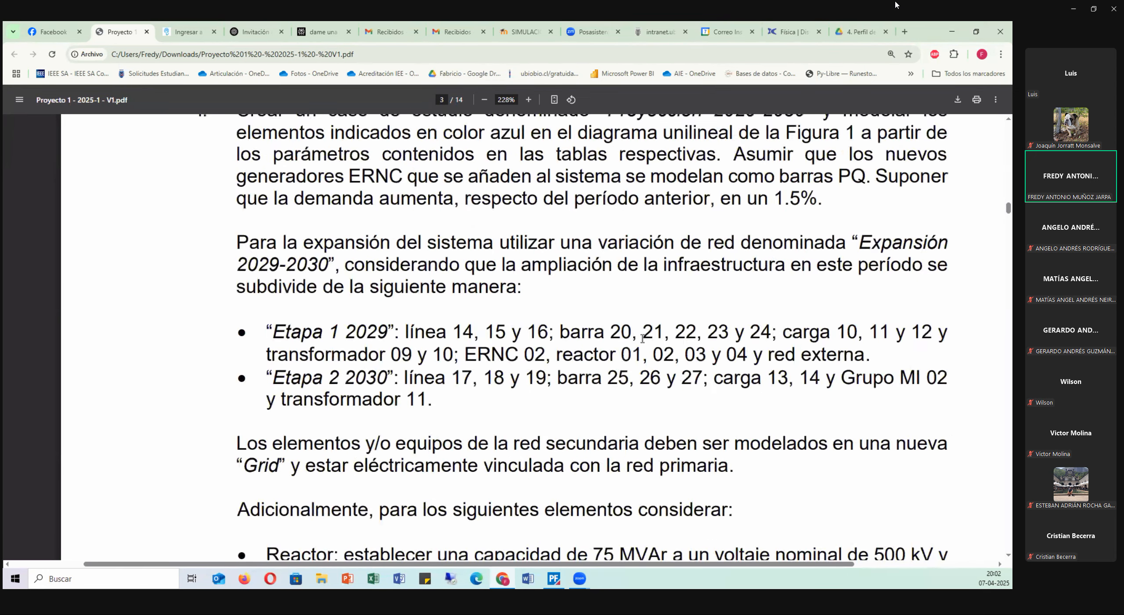
pyautogui.scroll(-20, 642, 338)
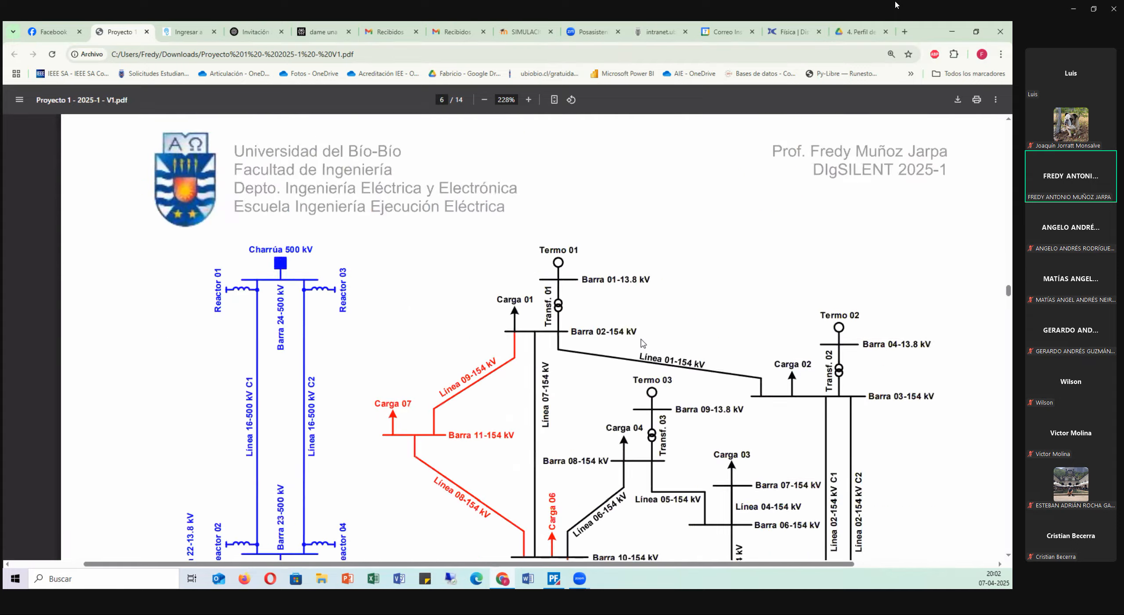
pyautogui.scroll(-5, 642, 343)
pyautogui.scroll(3, 643, 343)
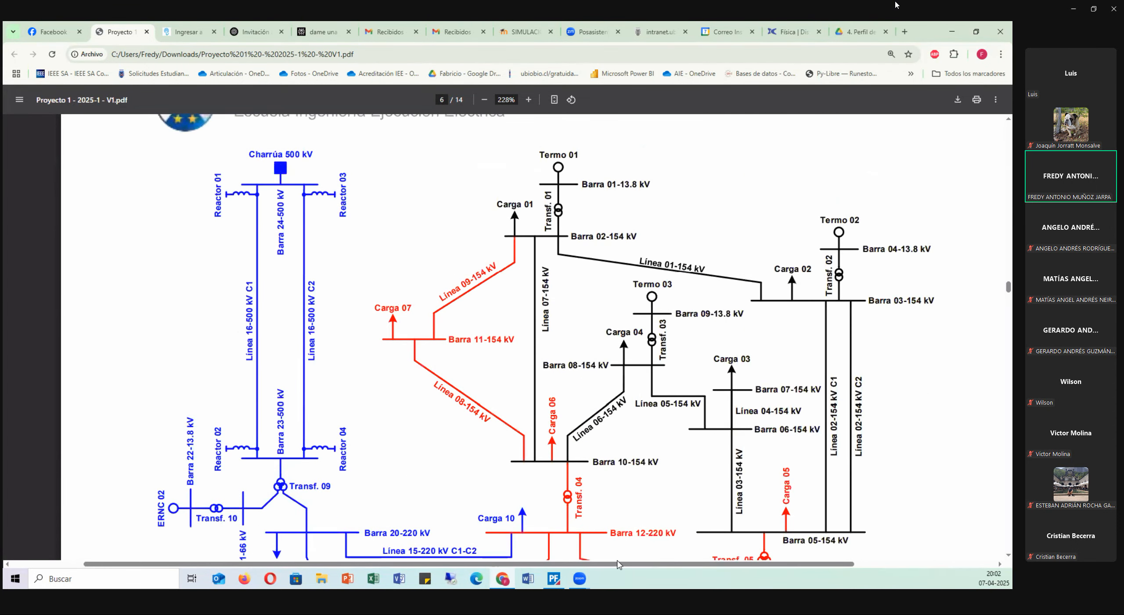
pyautogui.moveTo(618, 563); pyautogui.dragTo(650, 564)
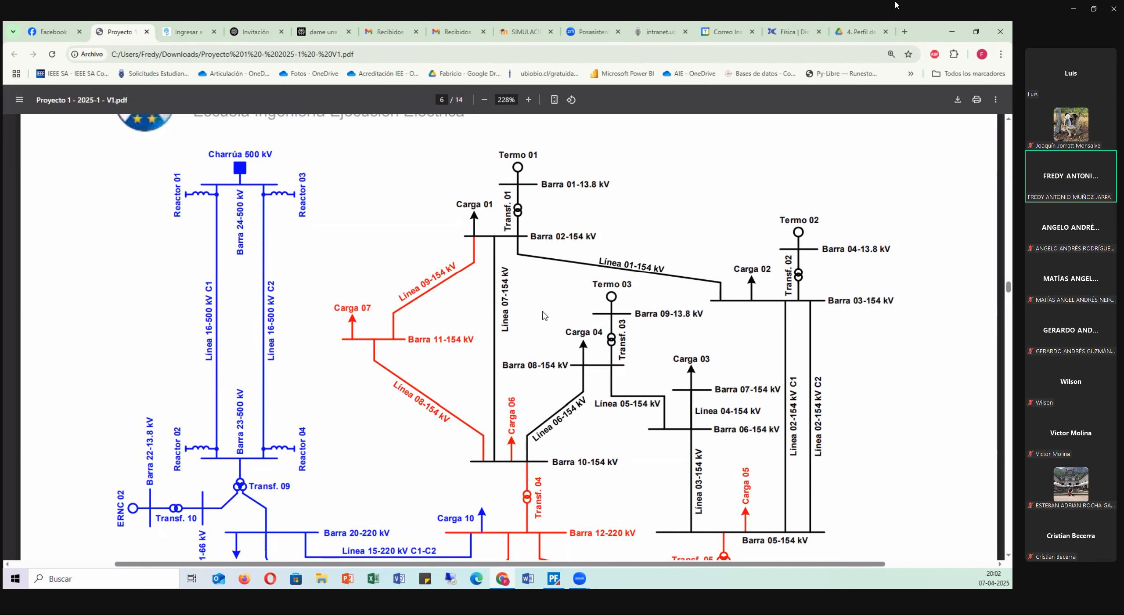
pyautogui.scroll(10, 854, 371)
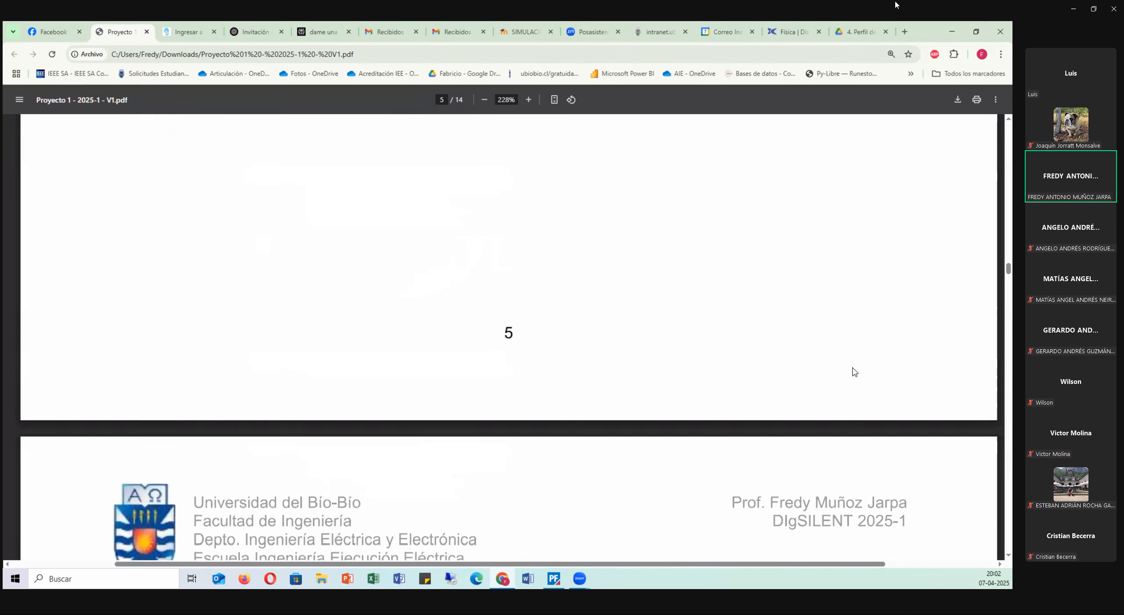
pyautogui.scroll(10, 854, 371)
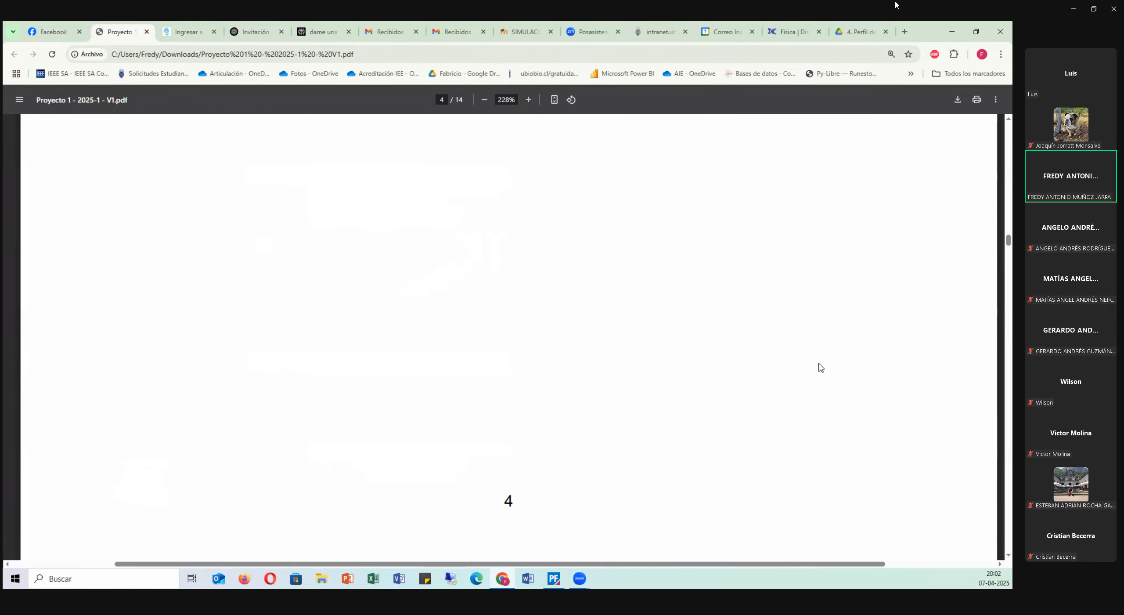
pyautogui.scroll(10, 817, 366)
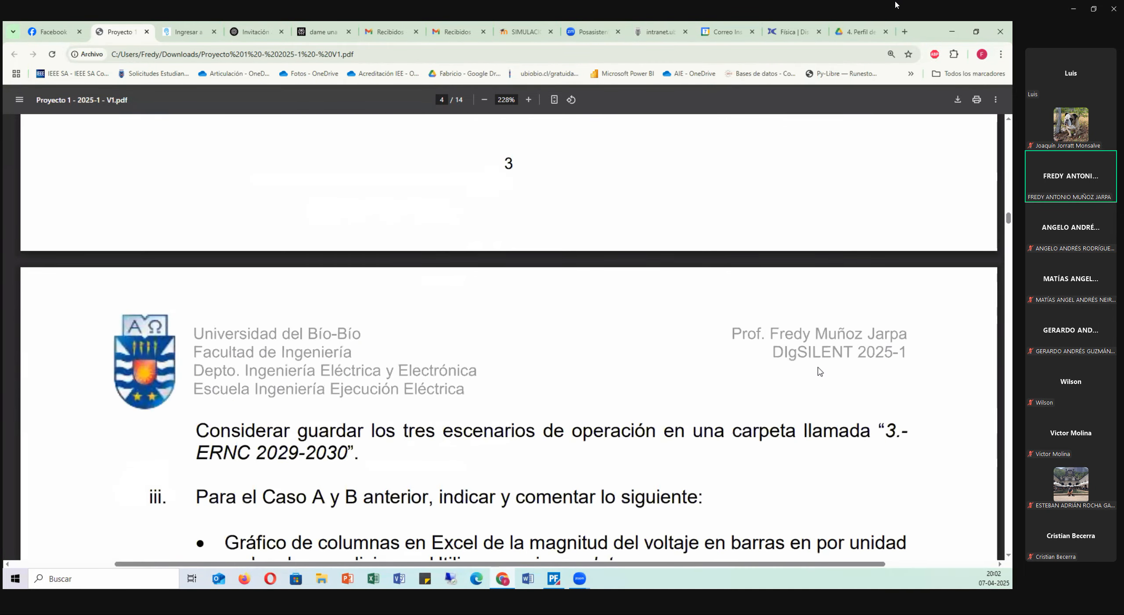
pyautogui.scroll(2, 819, 370)
pyautogui.scroll(12, 819, 369)
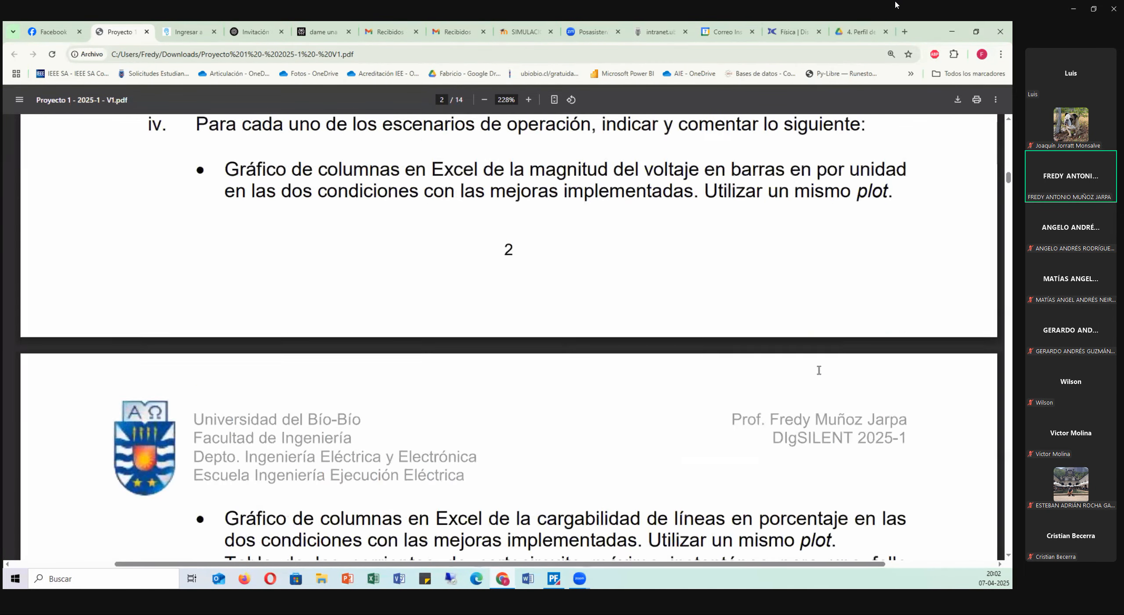
# - Switch to PowerFactory and examine the load flow voltages on the 154 kV busbars of the Red Primaria diagram
pyautogui.click(553, 579)
pyautogui.scroll(6, 756, 350)
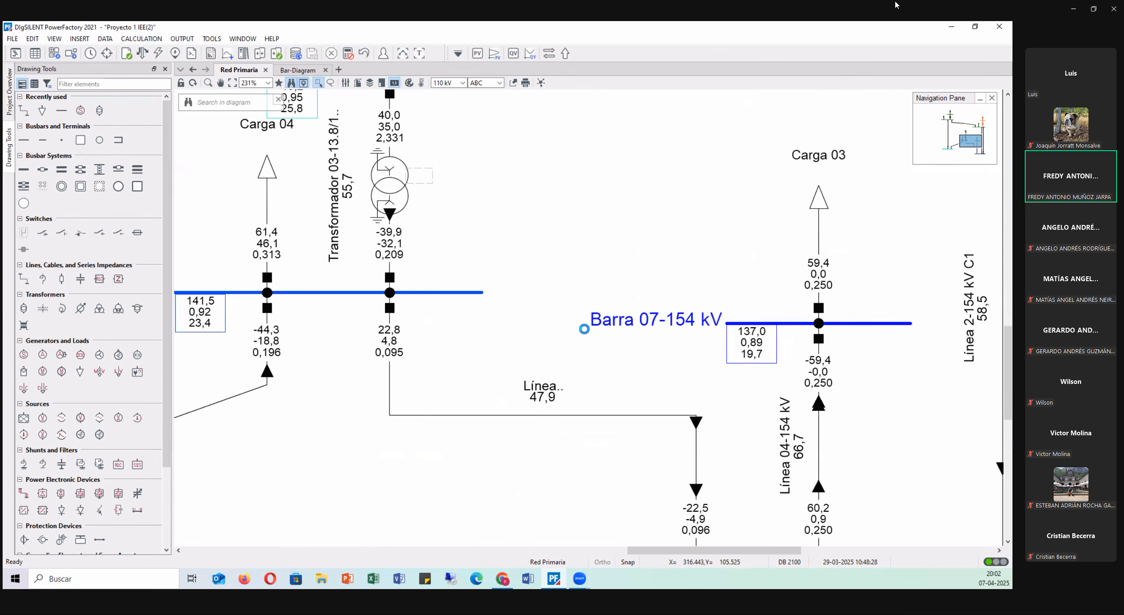
pyautogui.scroll(-2, 584, 329)
pyautogui.scroll(-1, 584, 329)
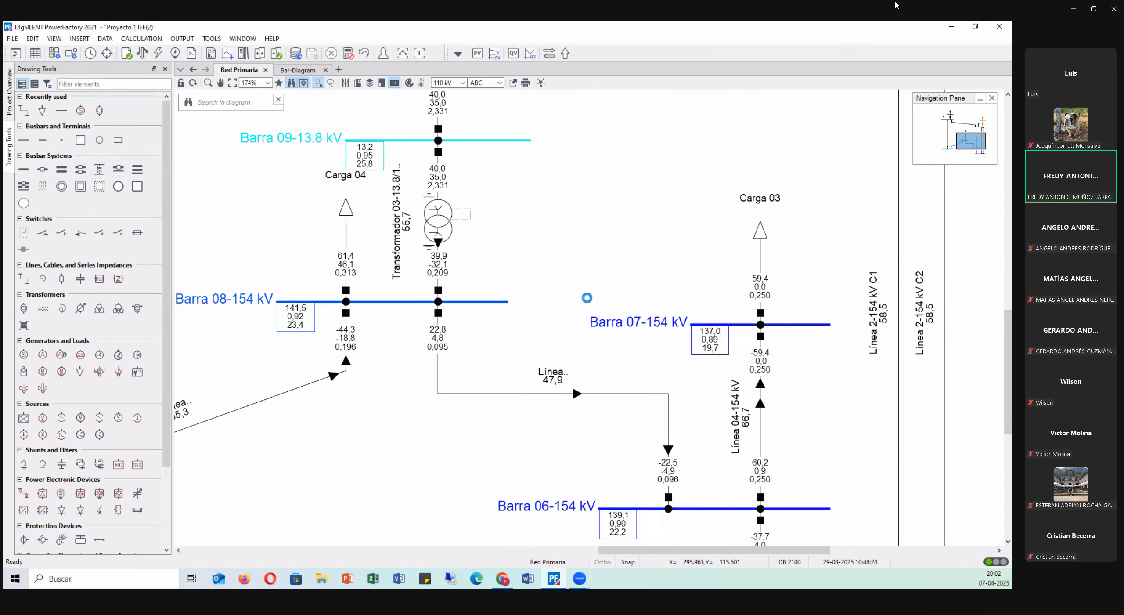
pyautogui.scroll(-5, 574, 299)
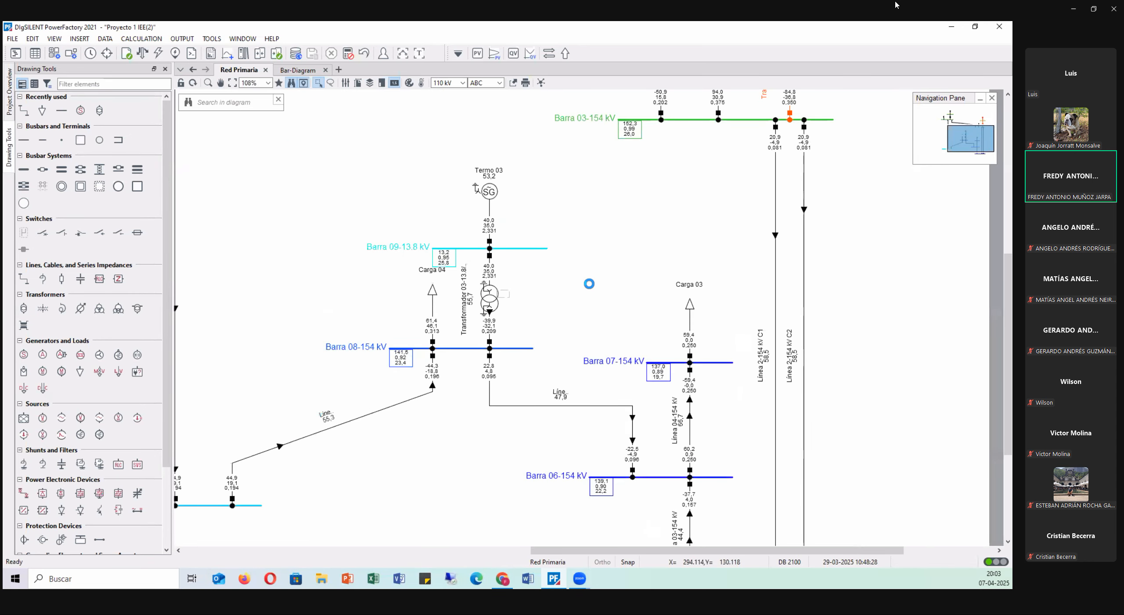
pyautogui.scroll(4, 663, 334)
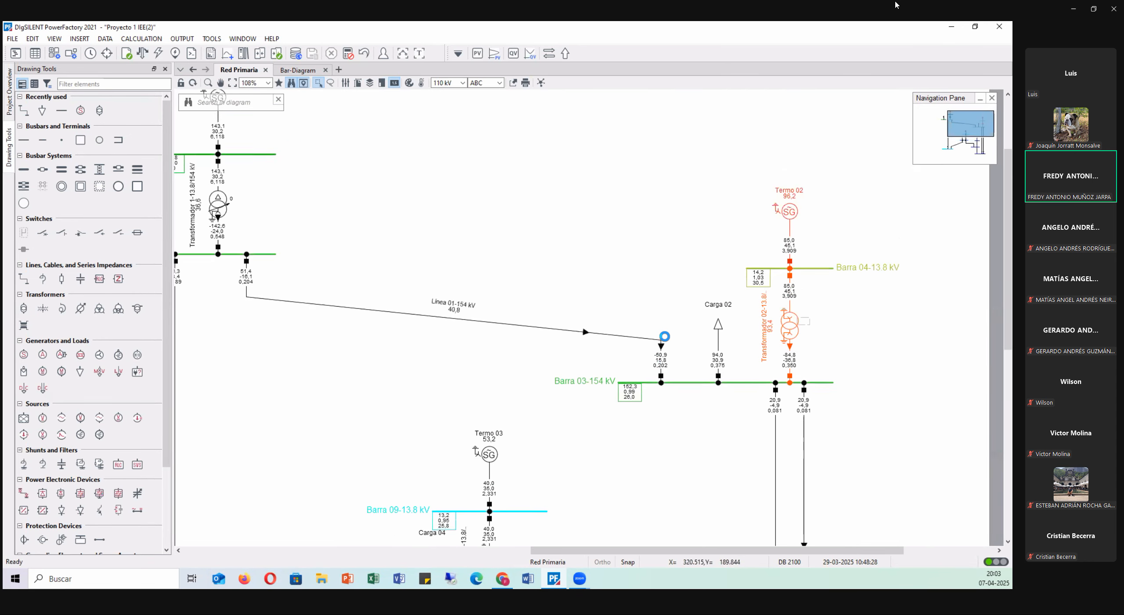
pyautogui.scroll(5, 829, 245)
pyautogui.scroll(-5, 799, 378)
# - Examine the load flow results of Barra 09-13.8 kV and its generator Termo 03
pyautogui.moveTo(732, 550); pyautogui.dragTo(546, 550)
pyautogui.scroll(-3, 592, 510)
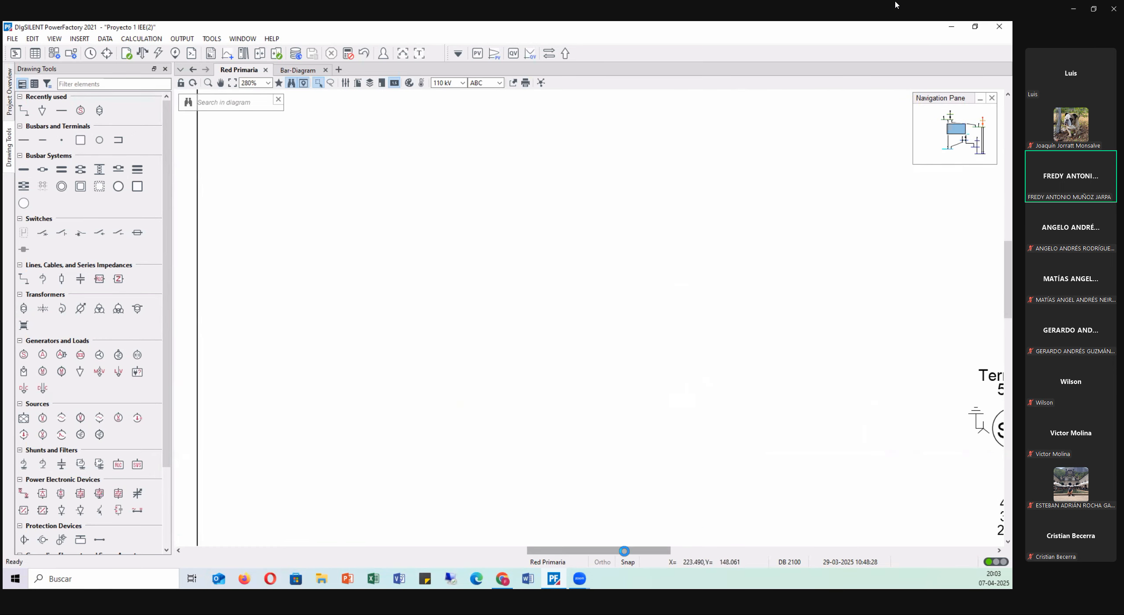
pyautogui.moveTo(625, 549); pyautogui.dragTo(585, 534)
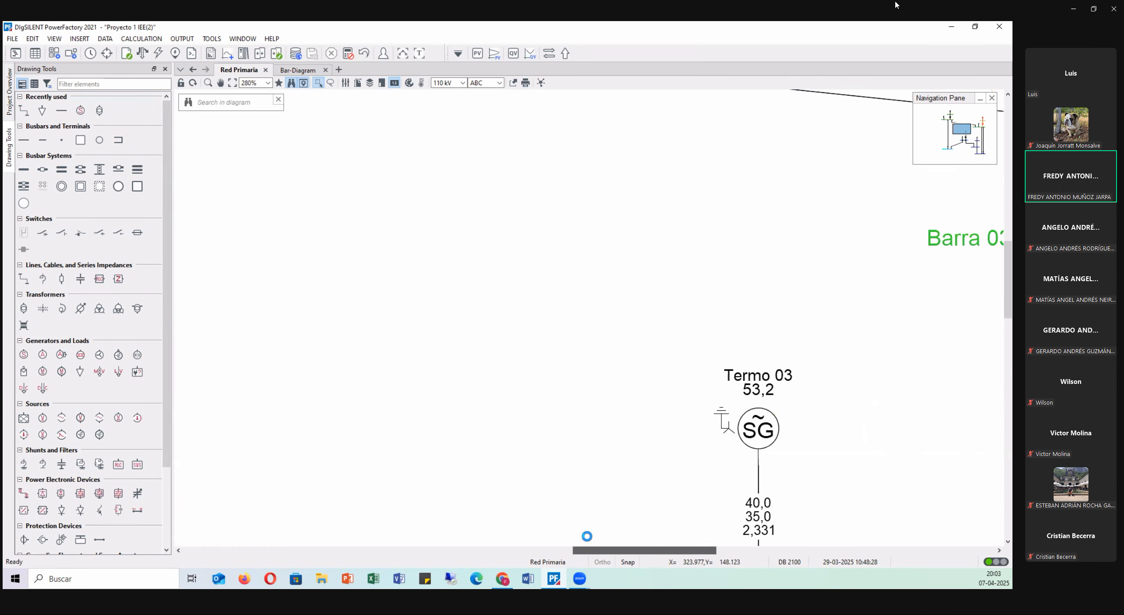
pyautogui.scroll(-2, 628, 424)
pyautogui.scroll(3, 628, 424)
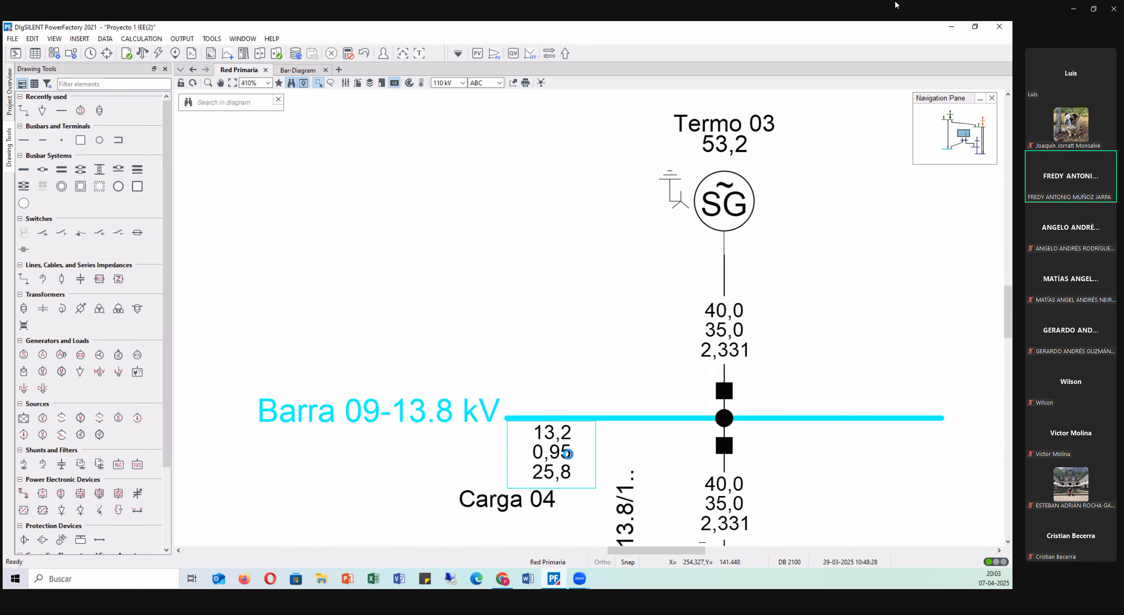
pyautogui.moveTo(561, 455)
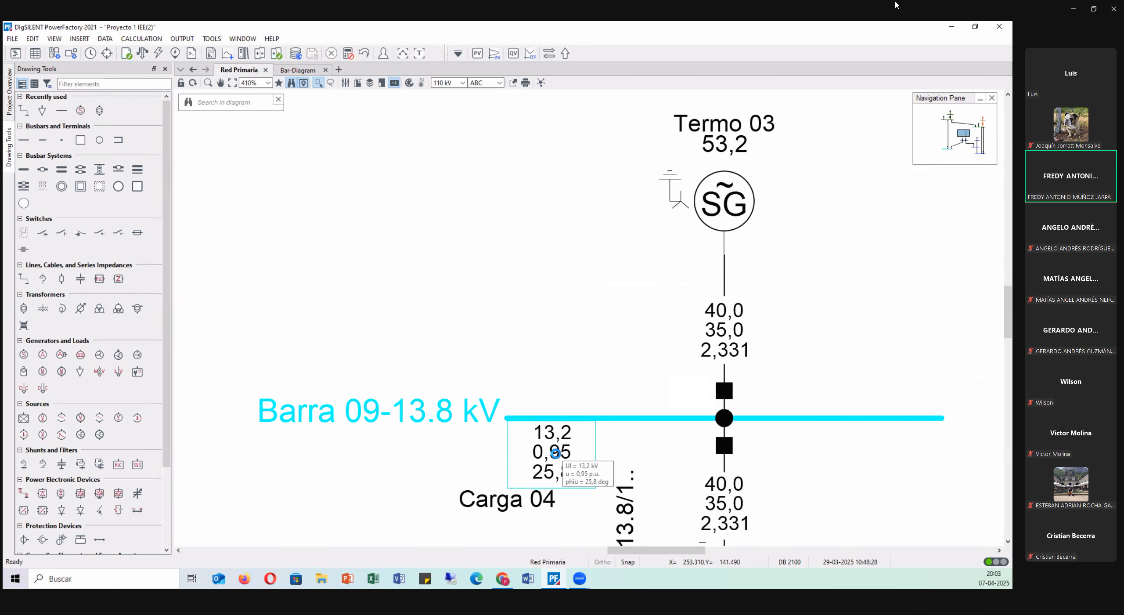
# - Check the load flow dispatch and voltage setpoint of synchronous machine Termo 03
pyautogui.doubleClick(713, 196)
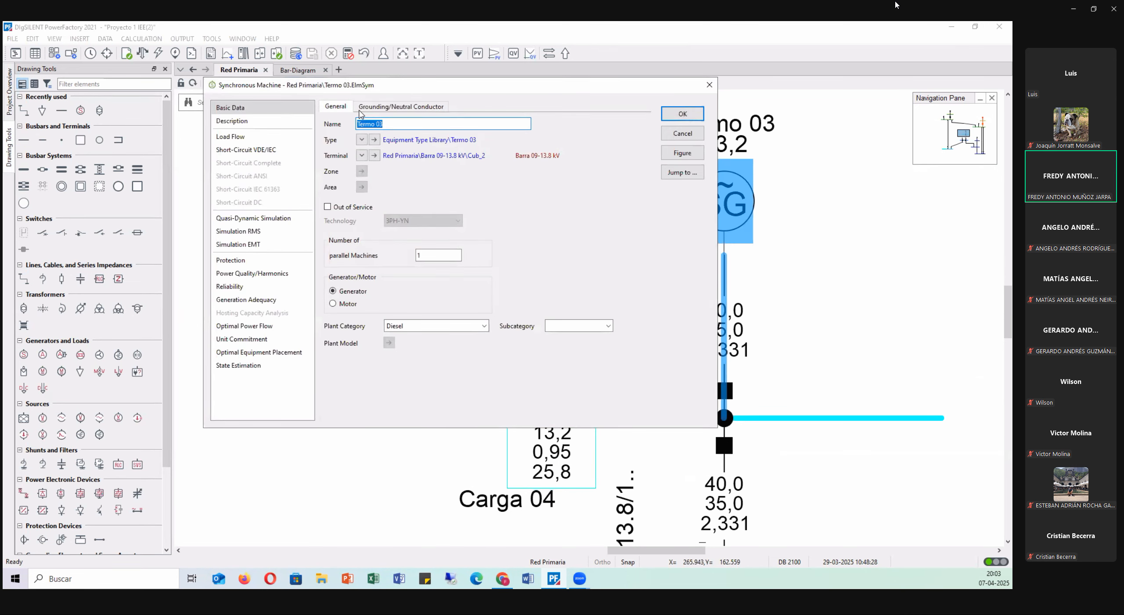
pyautogui.click(235, 140)
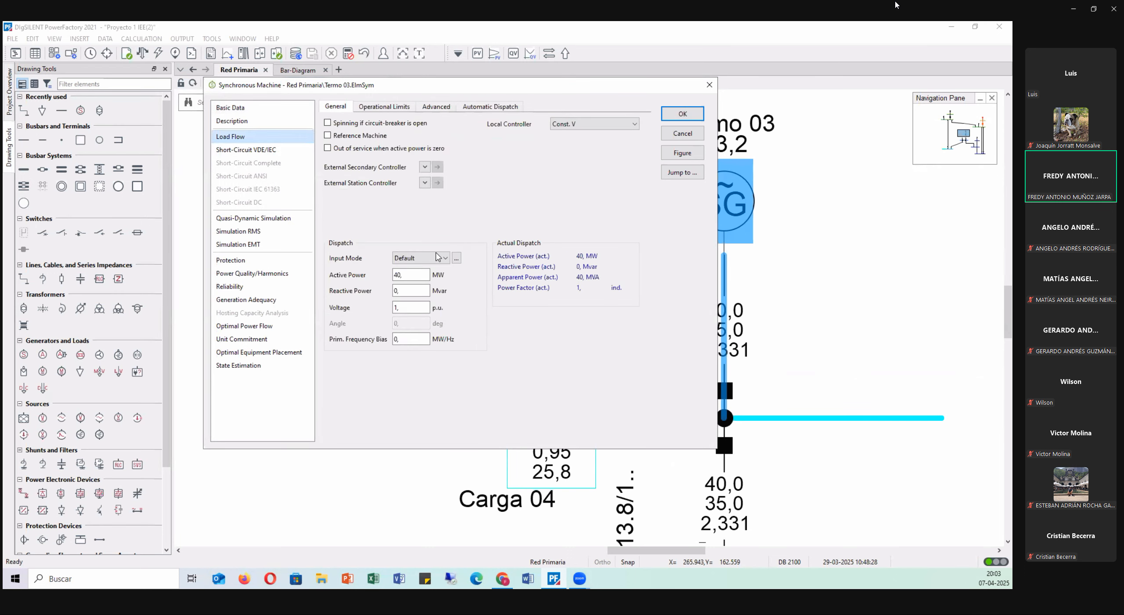
pyautogui.doubleClick(413, 310)
pyautogui.moveTo(439, 85); pyautogui.dragTo(309, 52)
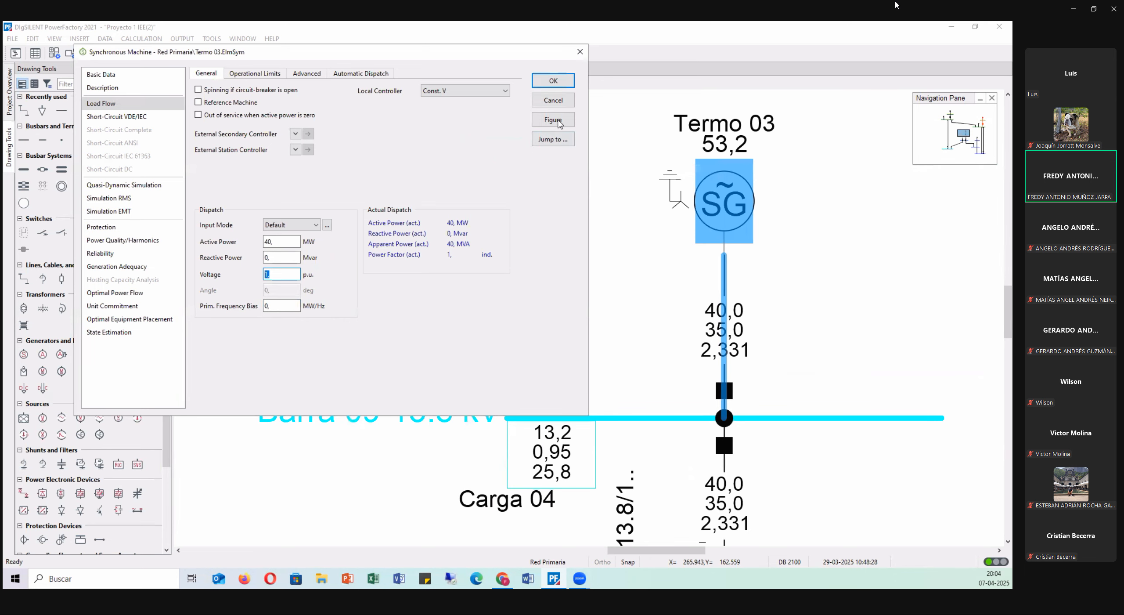
pyautogui.click(558, 102)
pyautogui.scroll(3, 548, 271)
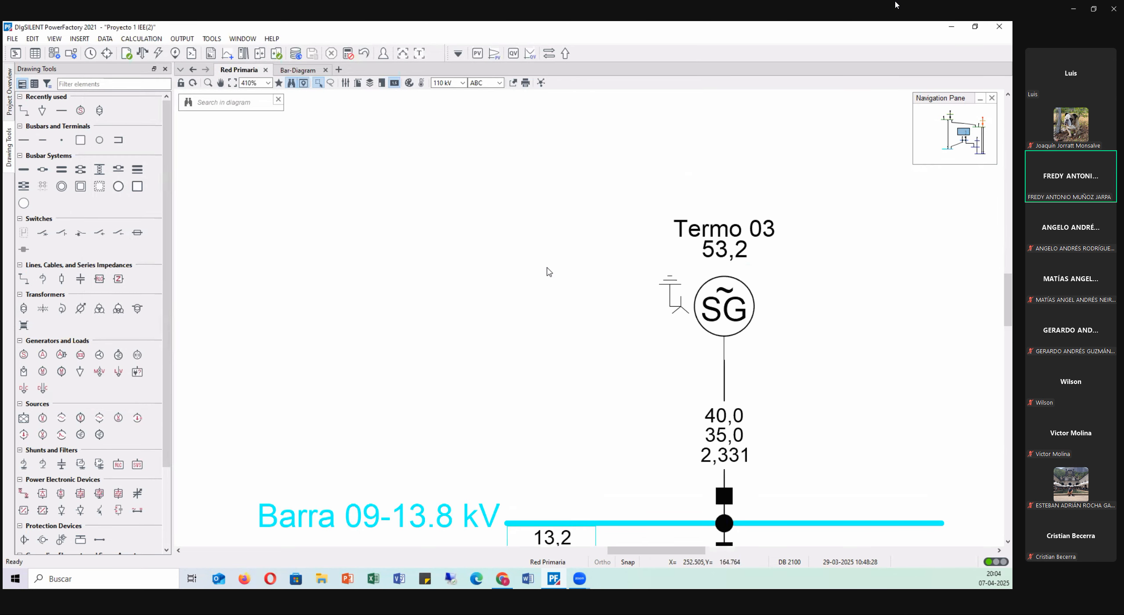
# - Check the load flow dispatch and the operational limits with the capability curve of synchronous machine Termo 01
pyautogui.scroll(-5, 549, 271)
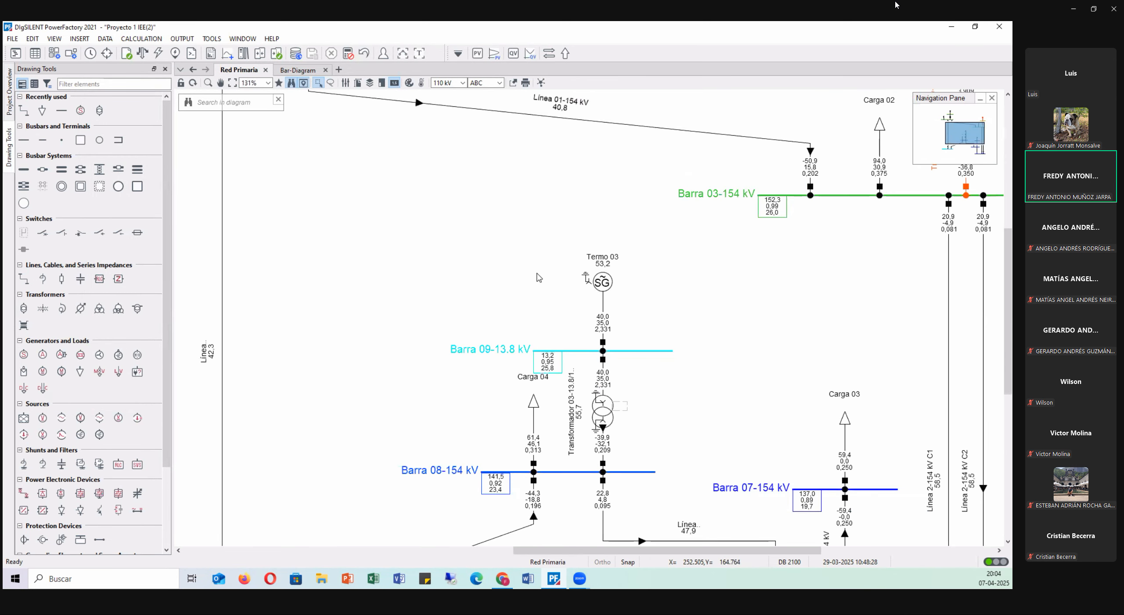
pyautogui.scroll(3, 390, 298)
pyautogui.click(452, 178)
pyautogui.click(254, 136)
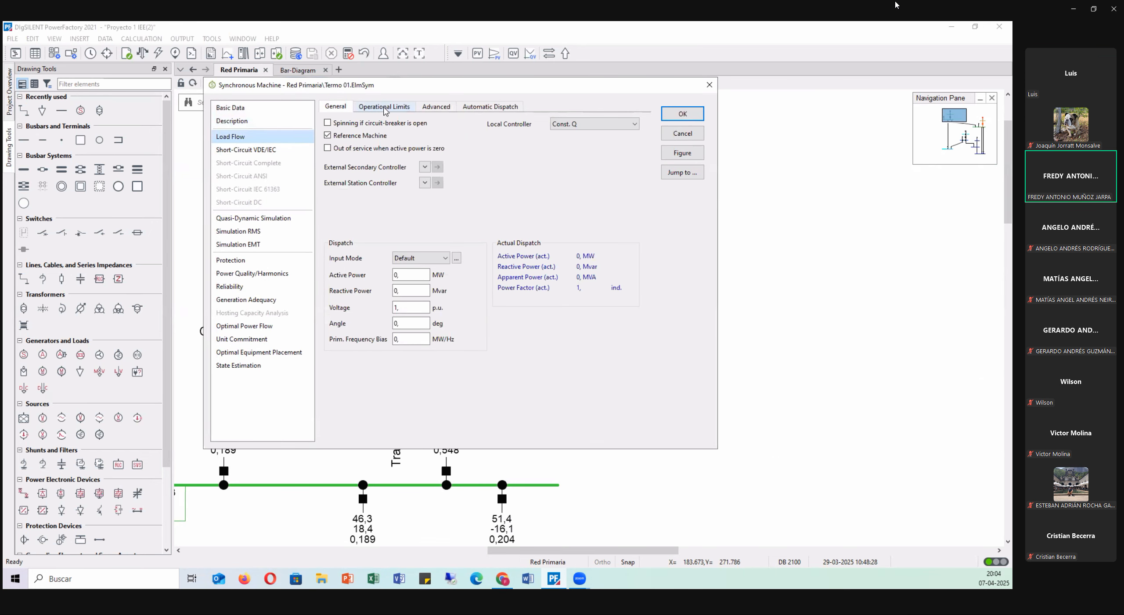
pyautogui.click(365, 108)
pyautogui.moveTo(439, 85)
pyautogui.mouseDown()
pyautogui.moveTo(448, 375)
pyautogui.moveTo(520, 361)
pyautogui.moveTo(688, 161)
pyautogui.mouseUp()
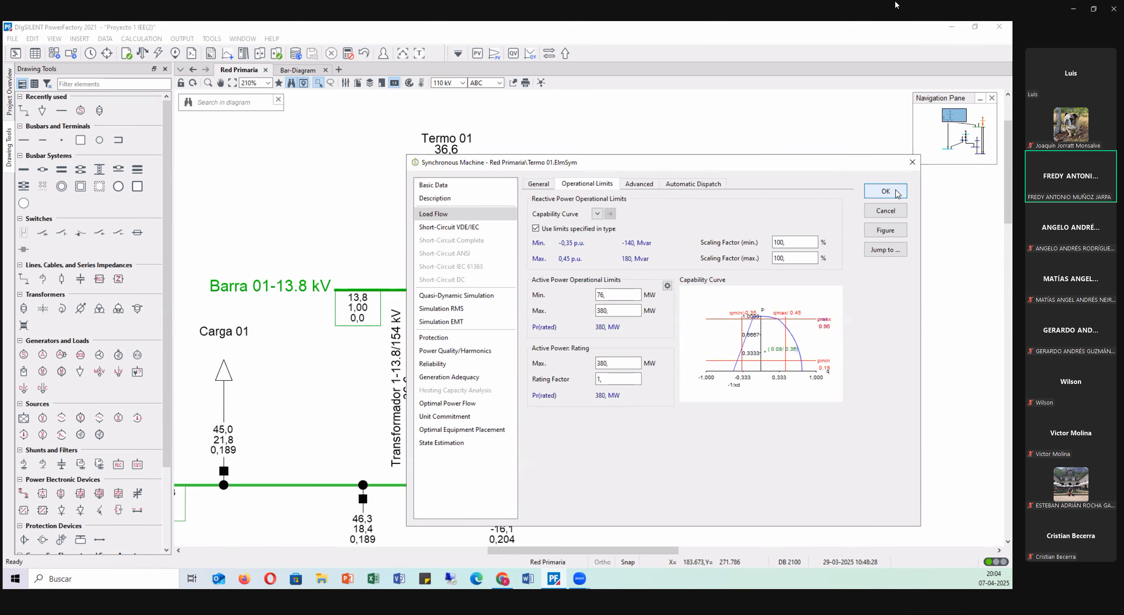
# - Set the load flow voltage setpoint of Termo 01 to 1,05 p.u. and recalculate the load flow
pyautogui.click(537, 184)
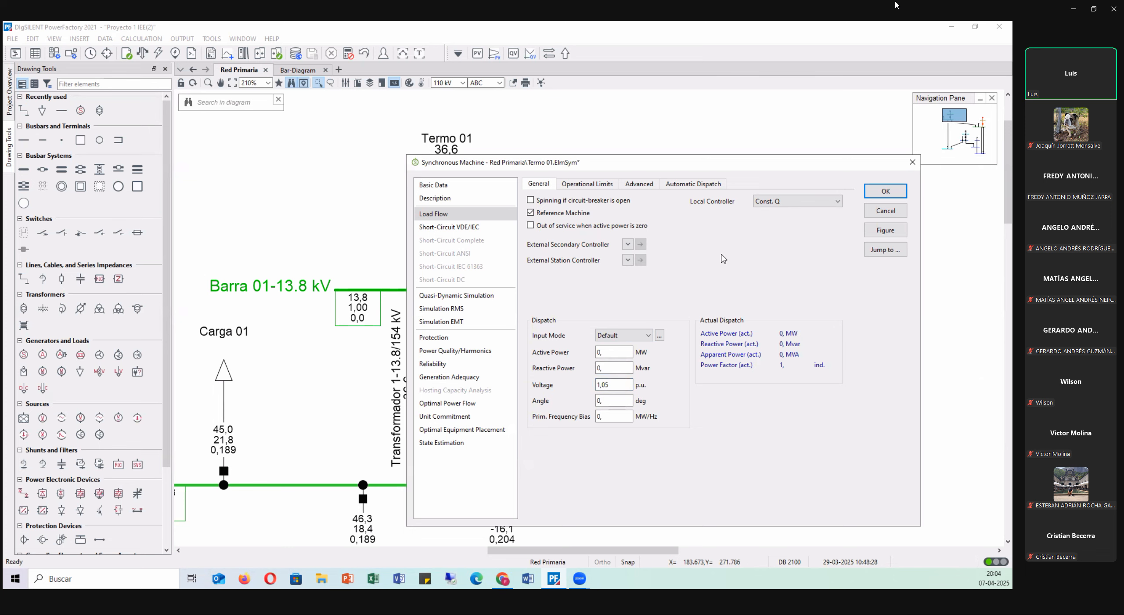
pyautogui.click(613, 385)
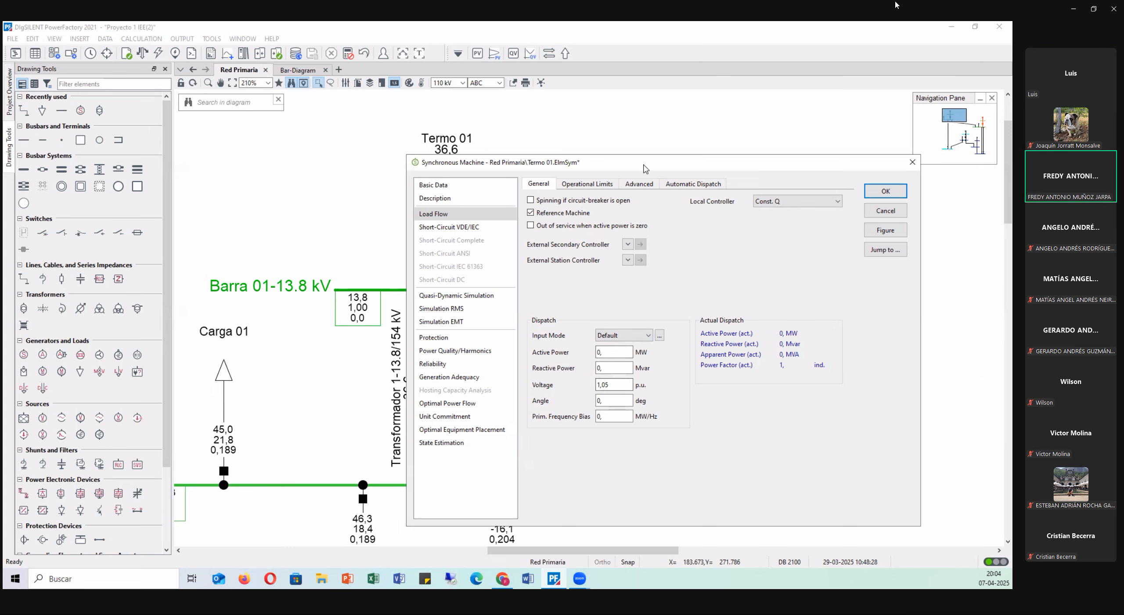
pyautogui.moveTo(646, 167); pyautogui.dragTo(657, 138)
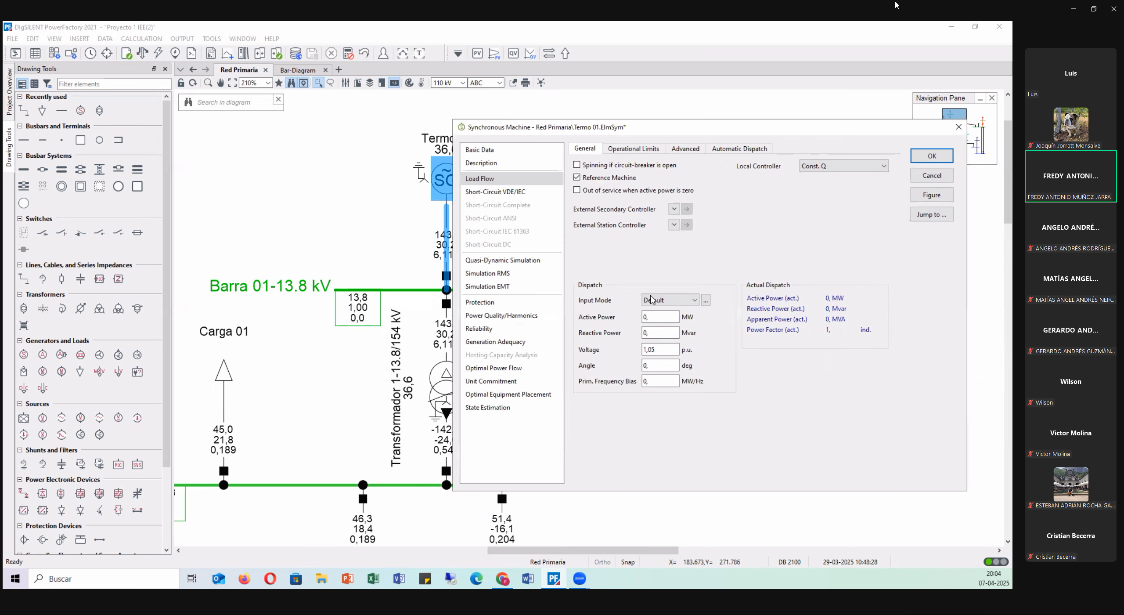
pyautogui.click(654, 354)
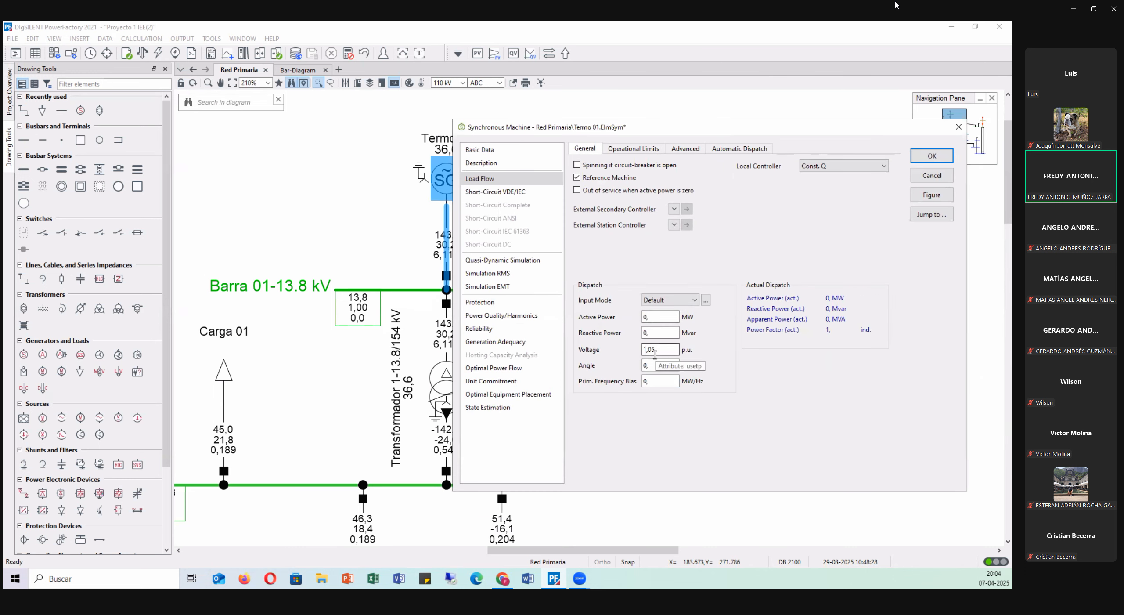
pyautogui.click(883, 165)
pyautogui.click(891, 165)
pyautogui.click(931, 156)
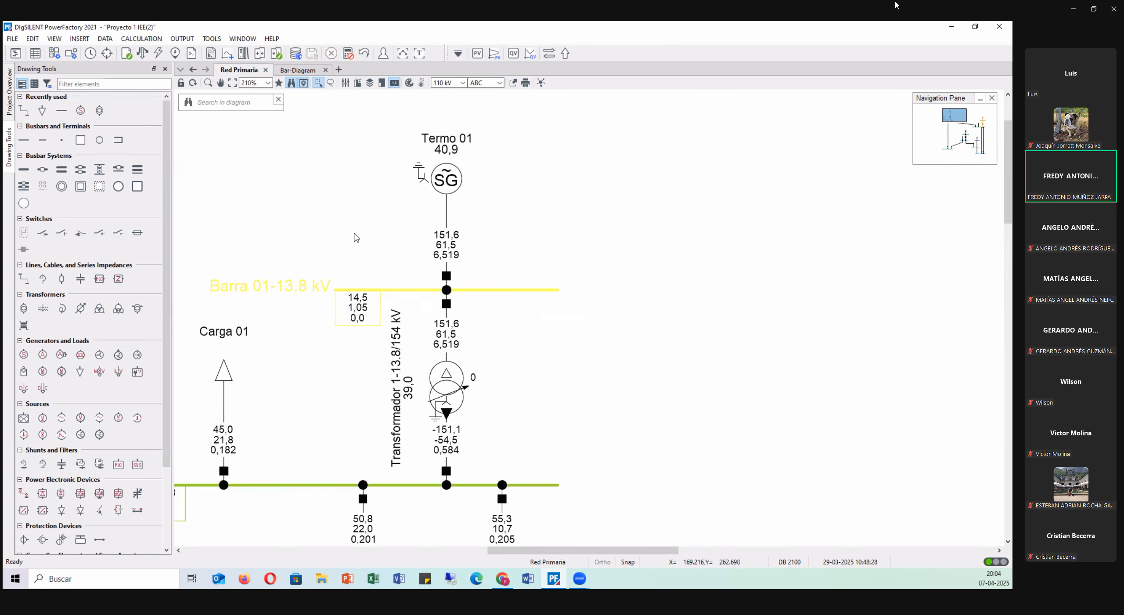
# - Examine the recalculated results at Termo 01 and the voltages of the 154 kV and 13.8 kV busbars across the diagram
pyautogui.scroll(1, 353, 238)
pyautogui.scroll(1, 477, 155)
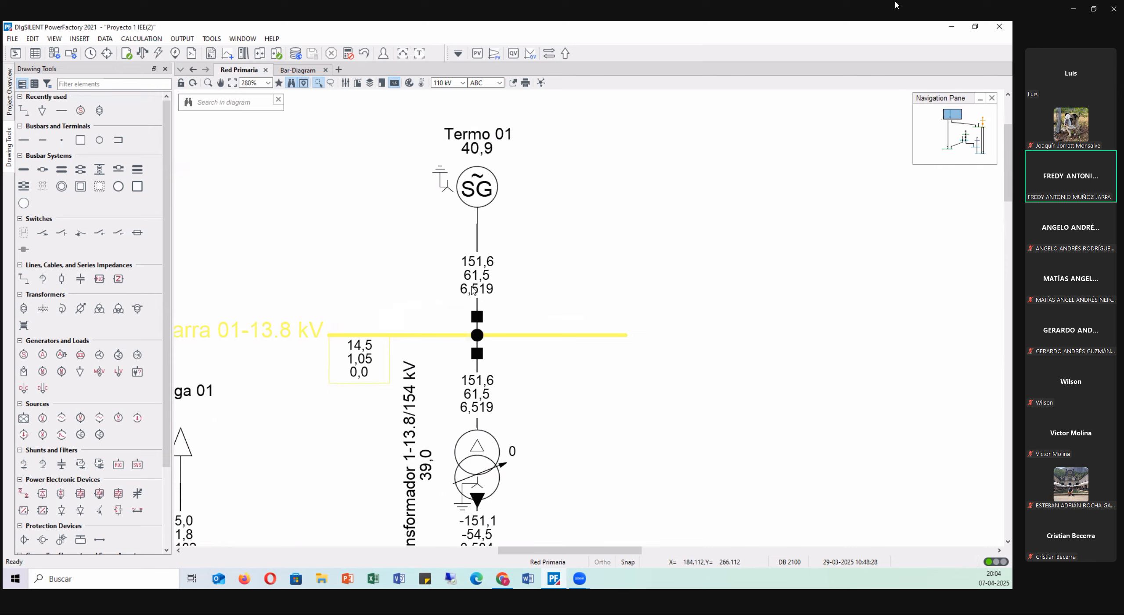
pyautogui.moveTo(466, 280)
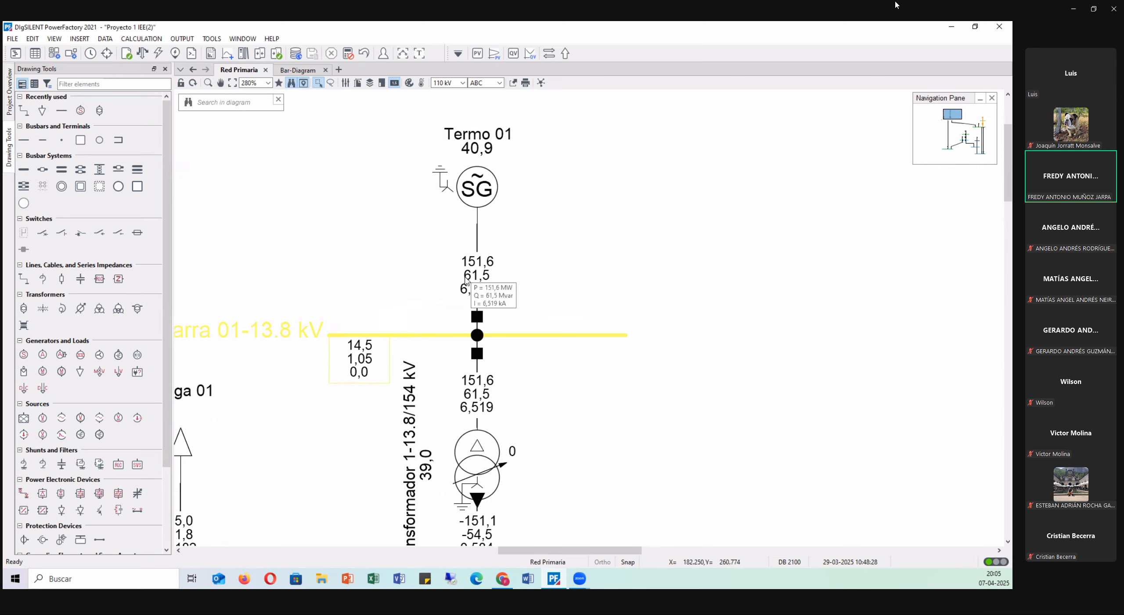
pyautogui.scroll(-5, 326, 249)
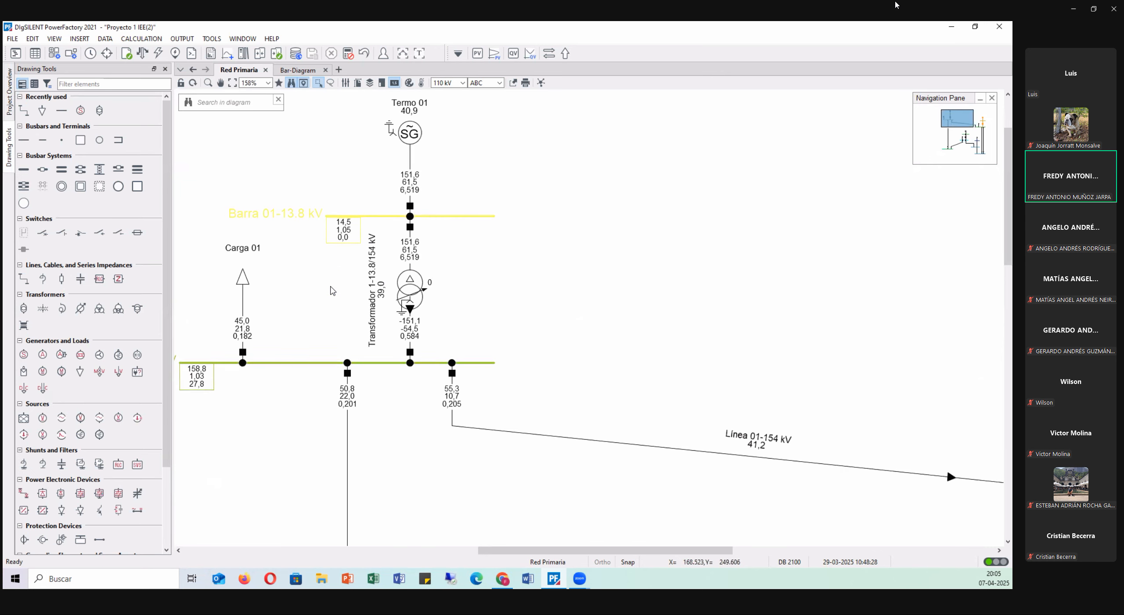
pyautogui.scroll(-2, 333, 290)
pyautogui.scroll(-2, 327, 272)
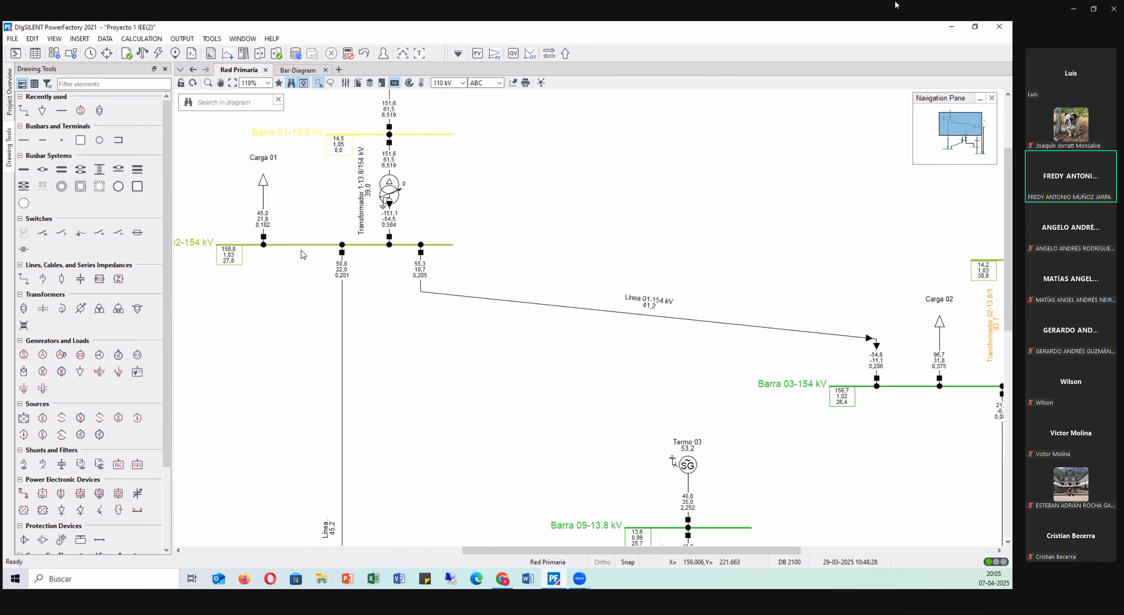
pyautogui.scroll(-5, 233, 288)
pyautogui.scroll(8, 939, 447)
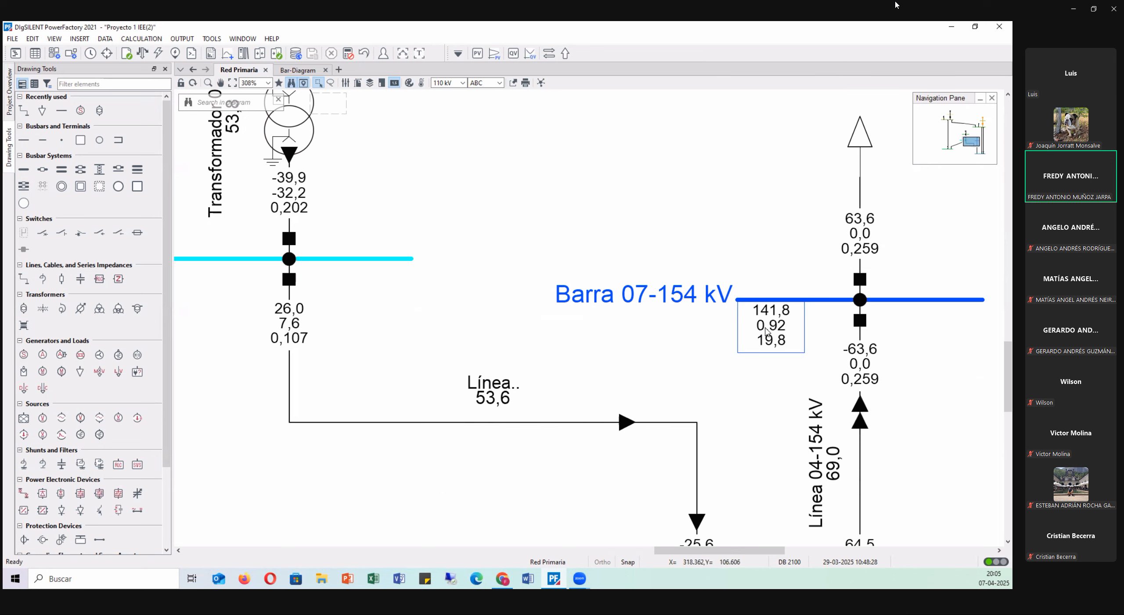
pyautogui.scroll(-6, 764, 343)
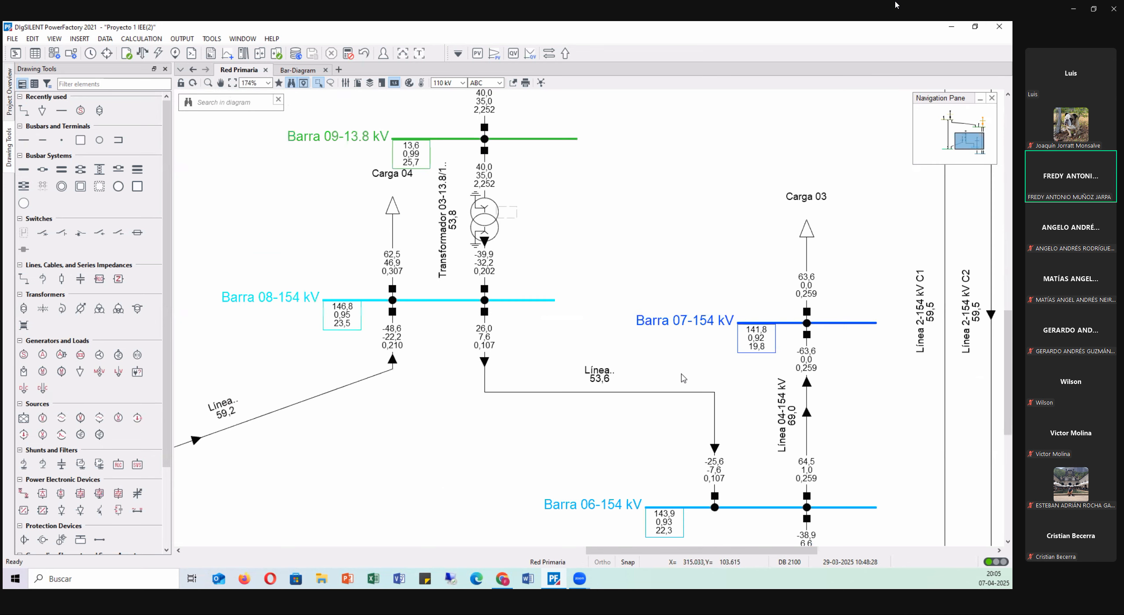
pyautogui.scroll(-1, 649, 391)
pyautogui.scroll(5, 514, 396)
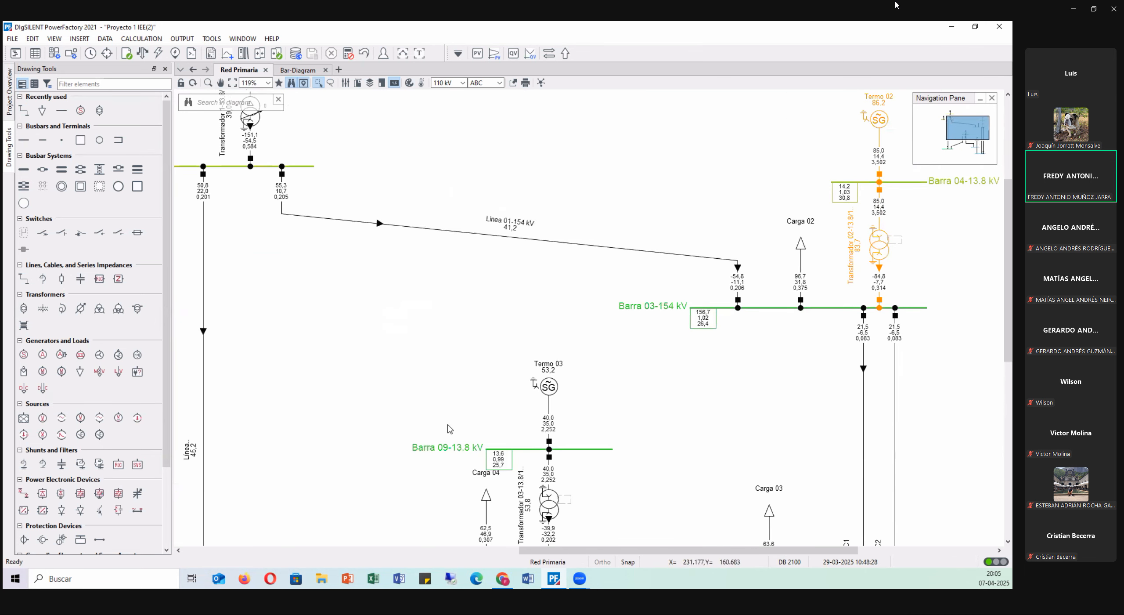
# - Examine the load flow voltages at busbars Barra 01-13.8 kV, Barra 02-154 kV and Barra 07-154 kV
pyautogui.scroll(5, 251, 126)
pyautogui.moveTo(250, 126); pyautogui.dragTo(656, 271)
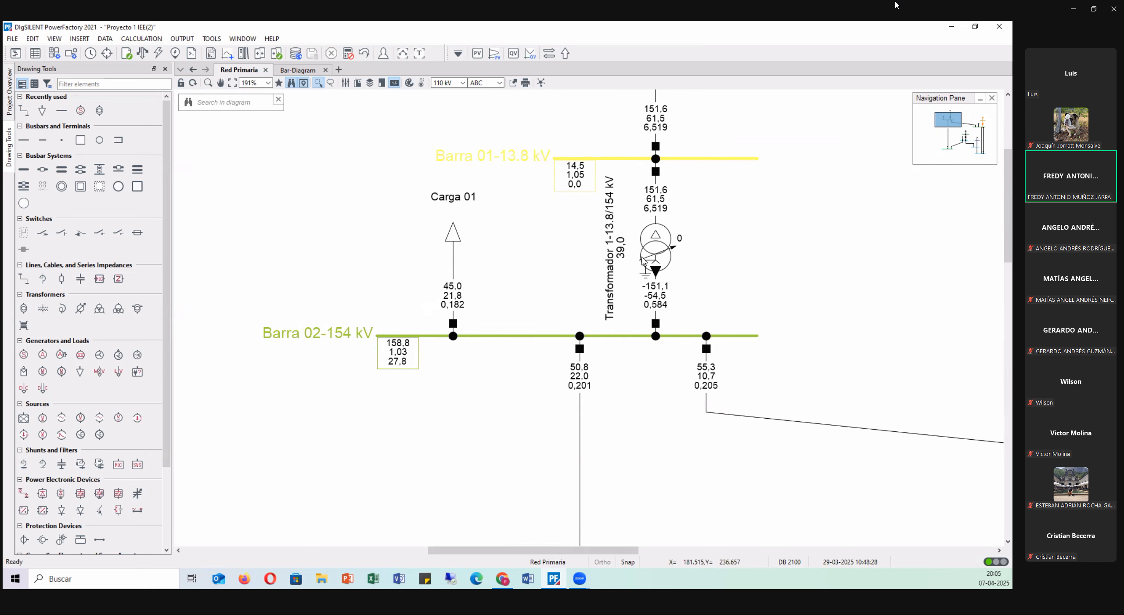
pyautogui.moveTo(574, 177)
pyautogui.click(496, 156)
pyautogui.click(475, 336)
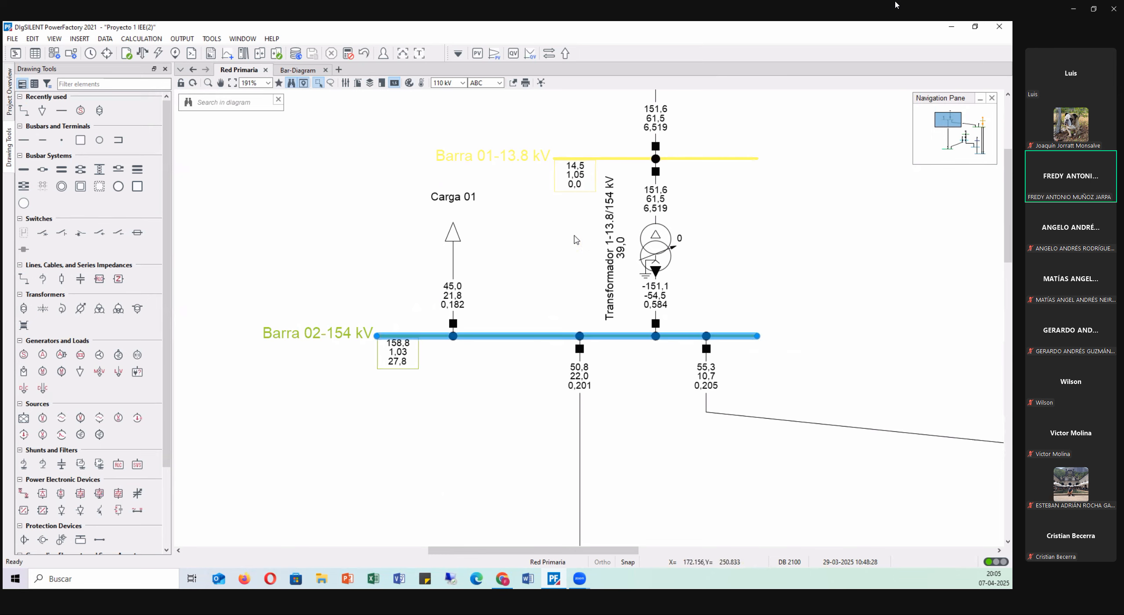
pyautogui.click(531, 310)
pyautogui.click(510, 336)
pyautogui.scroll(-5, 344, 336)
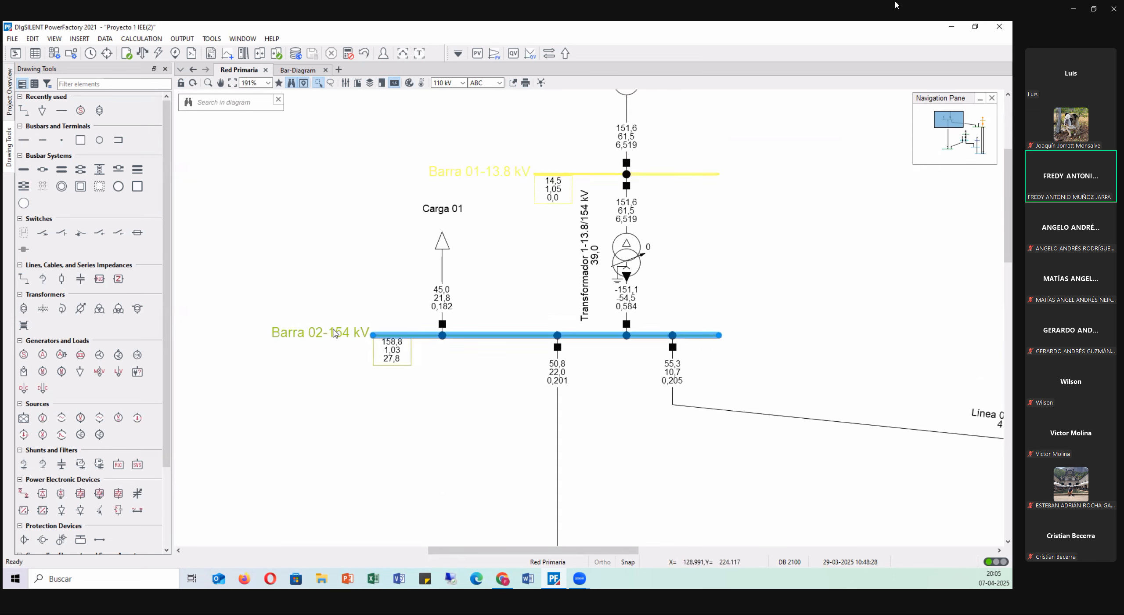
pyautogui.scroll(-2, 494, 329)
pyautogui.scroll(-5, 777, 418)
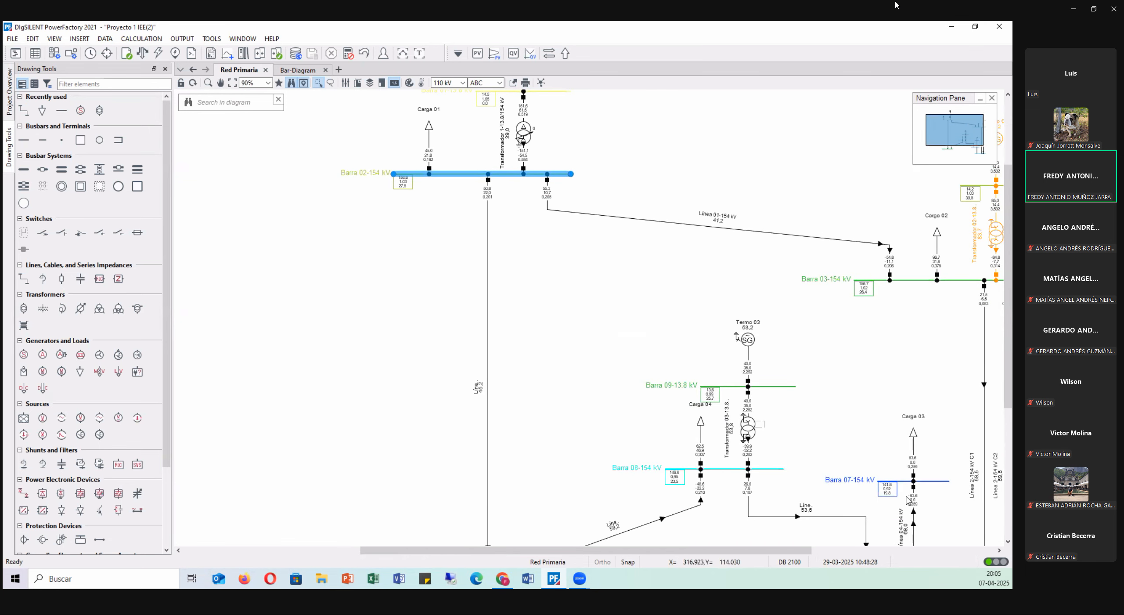
pyautogui.scroll(3, 917, 449)
pyautogui.scroll(3, 918, 452)
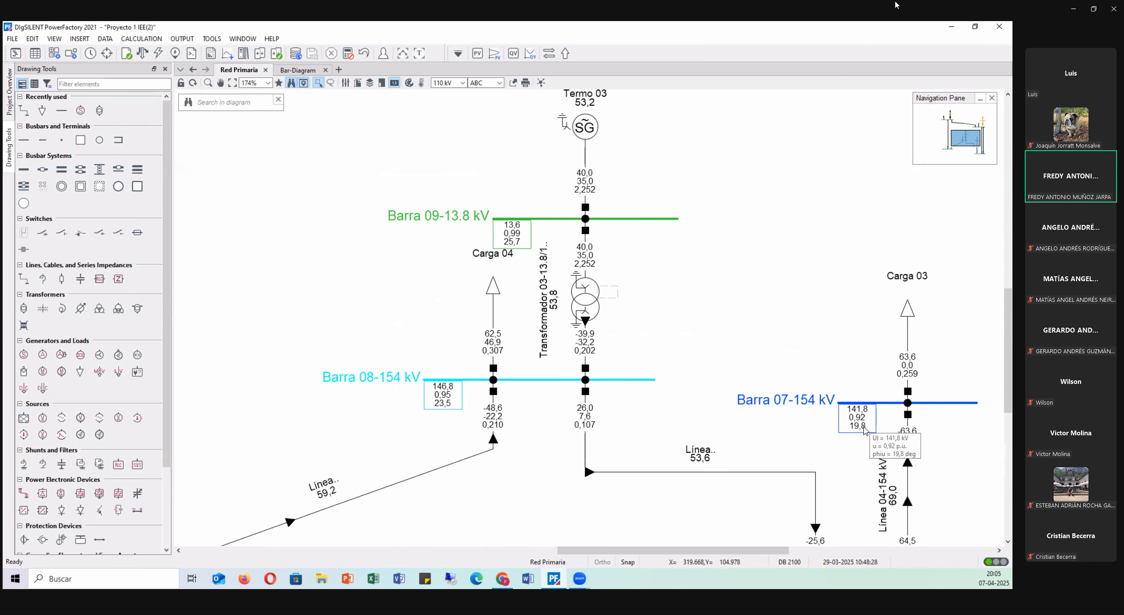
pyautogui.scroll(-3, 864, 430)
pyautogui.scroll(8, 326, 323)
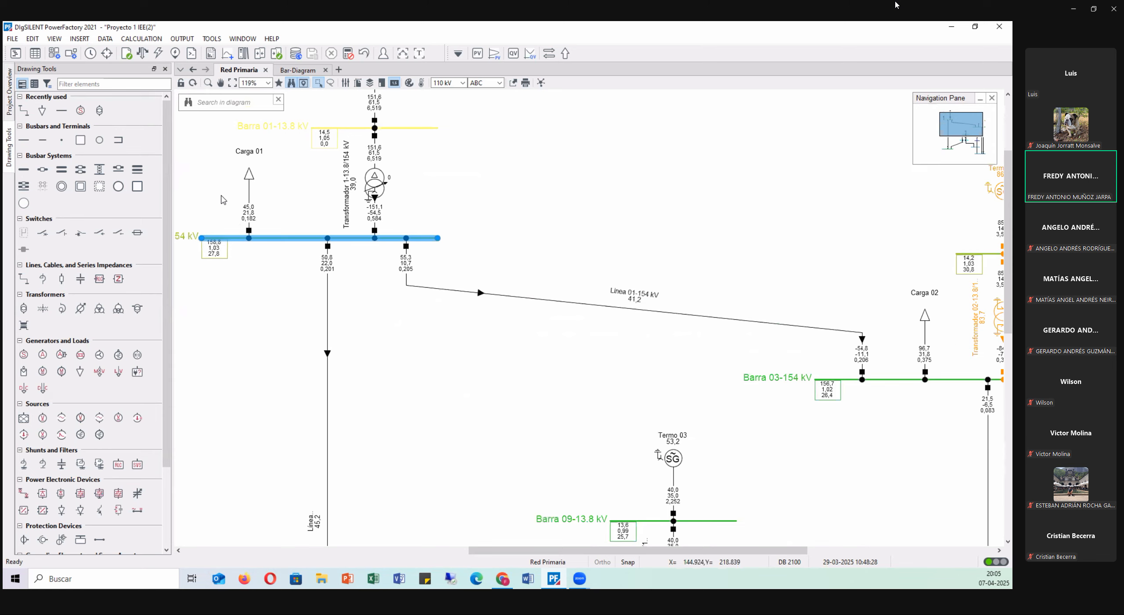
# - Set the load flow tap position of Transformador 1-13.8/154 kV to 2
pyautogui.scroll(6, 224, 198)
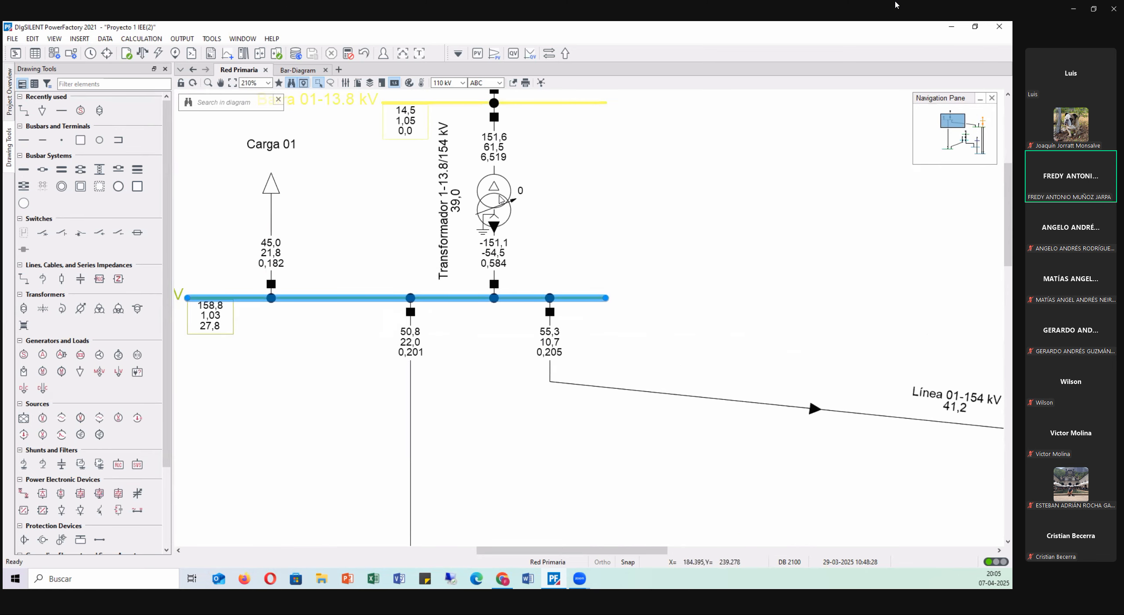
pyautogui.doubleClick(495, 196)
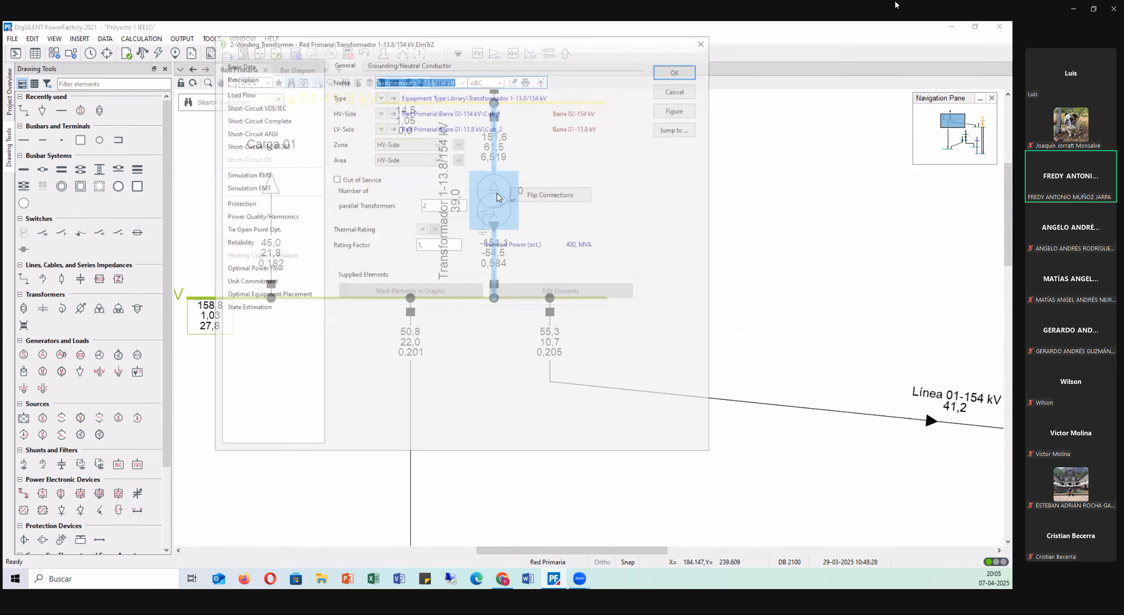
pyautogui.click(248, 94)
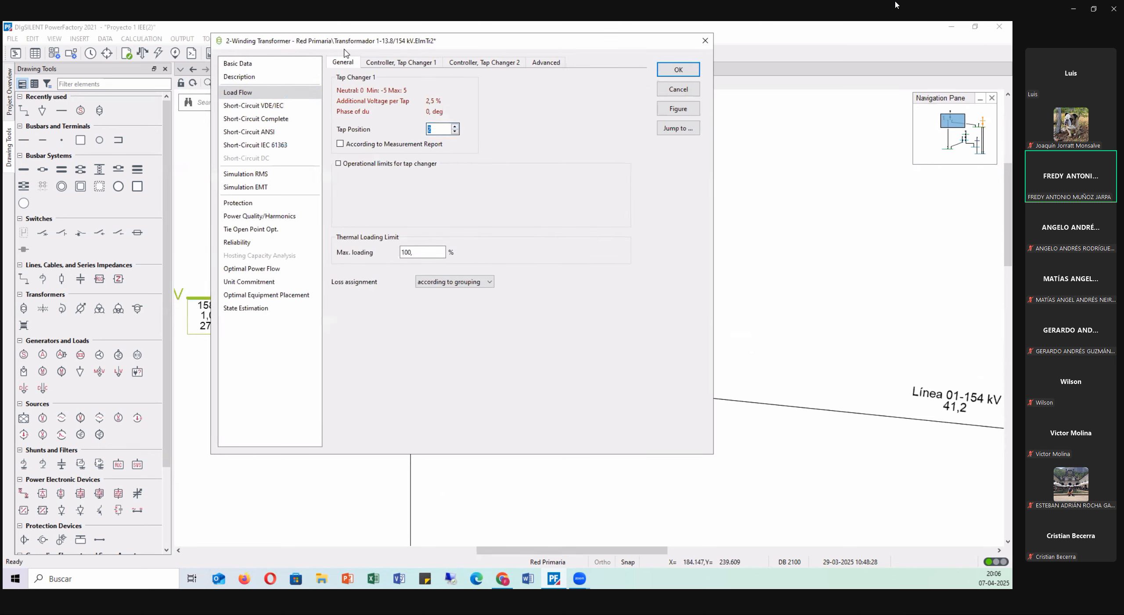
pyautogui.moveTo(347, 41); pyautogui.dragTo(358, 132)
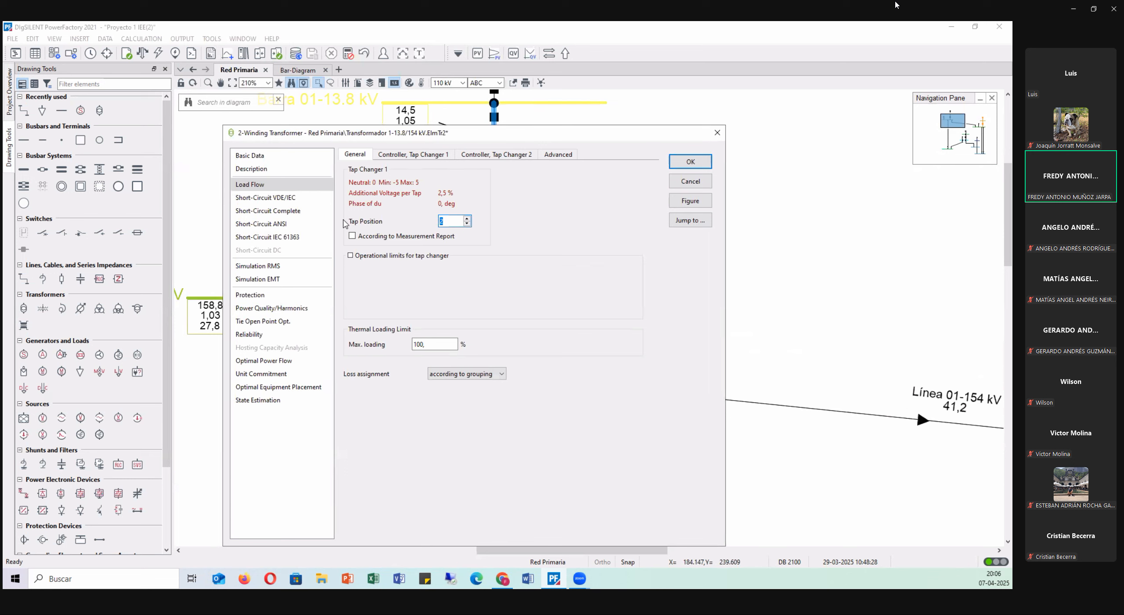
# - Check the HV-side voltage of each tap step in the transformer's RMS measurement report, leaving the measurement report option disabled
pyautogui.click(305, 271)
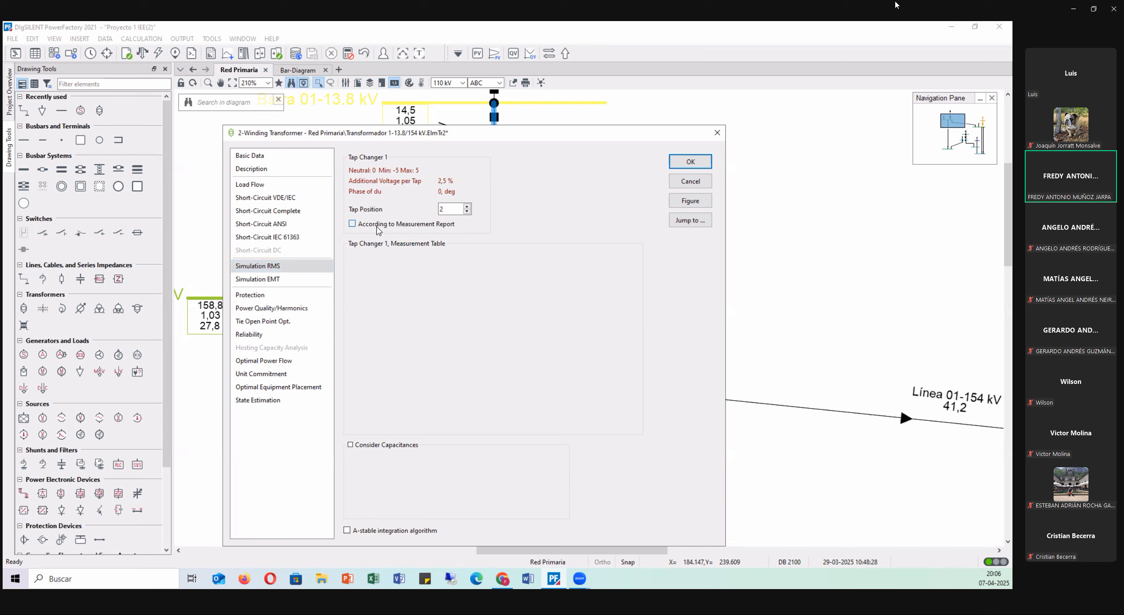
pyautogui.click(377, 225)
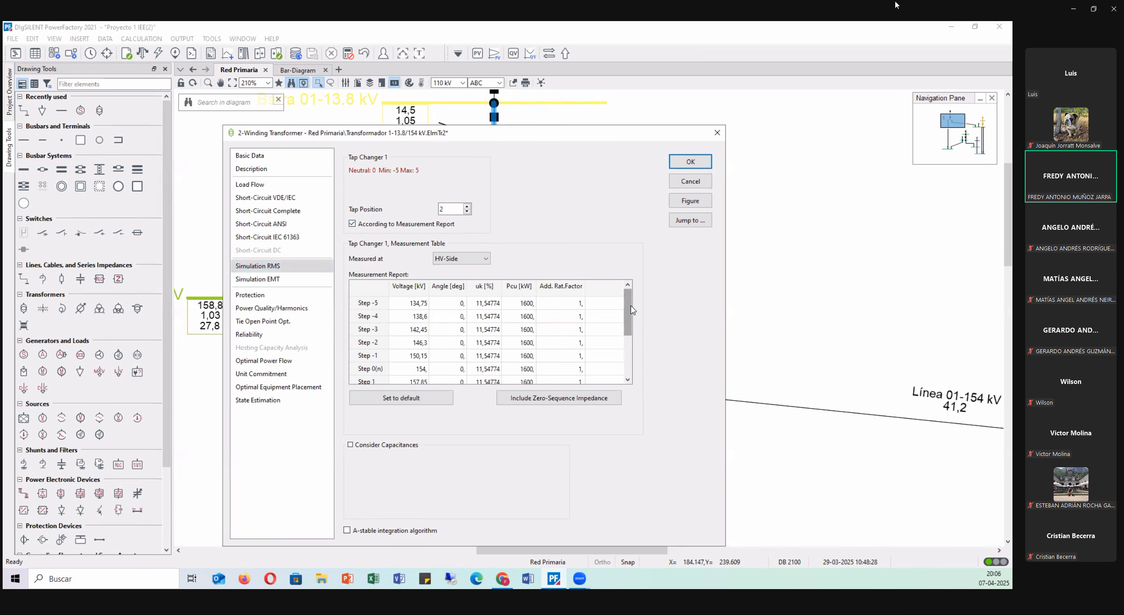
pyautogui.moveTo(629, 302); pyautogui.dragTo(621, 355)
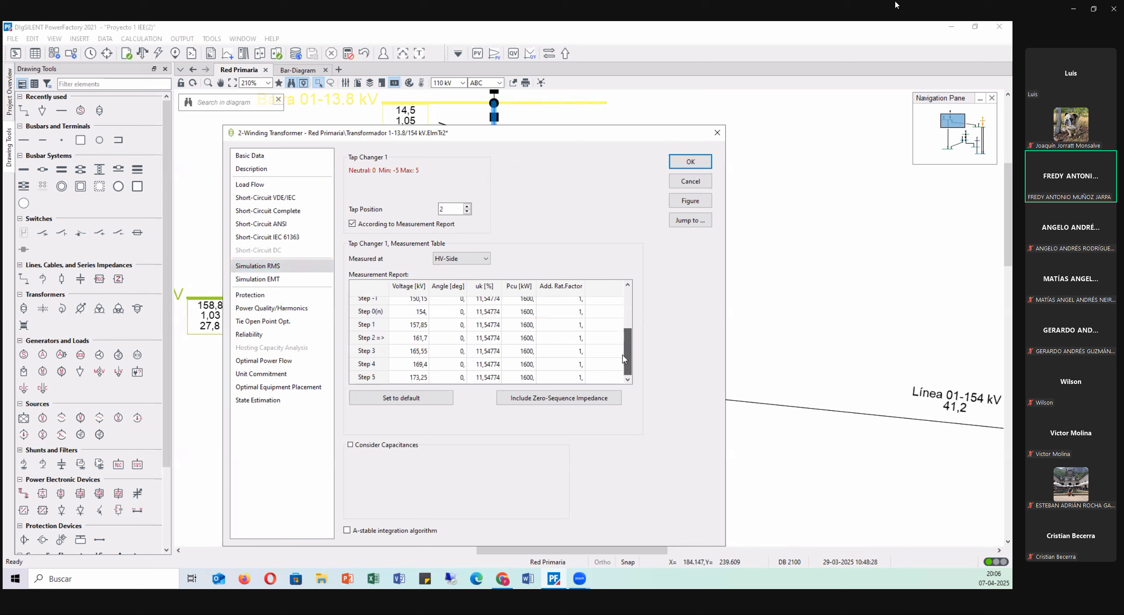
pyautogui.click(369, 327)
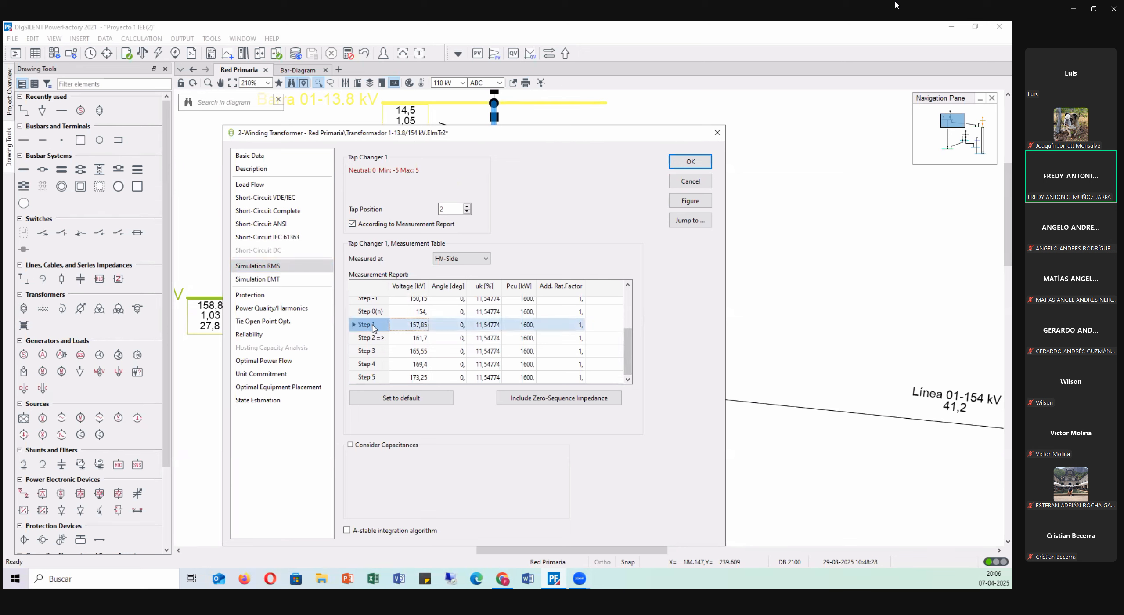
pyautogui.click(374, 312)
pyautogui.click(369, 327)
pyautogui.click(377, 313)
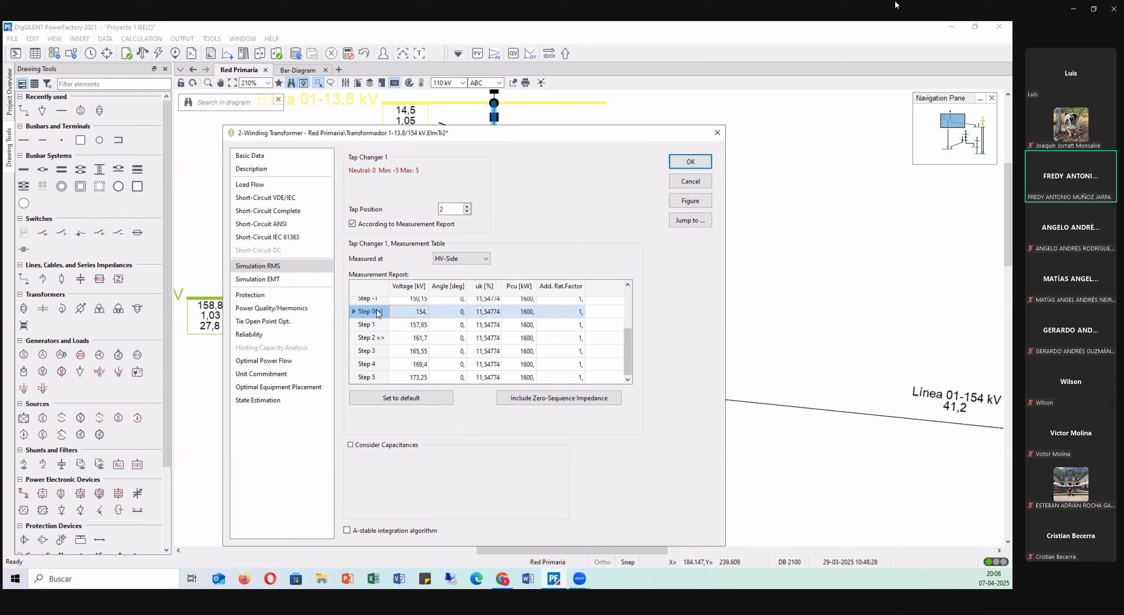
pyautogui.scroll(2, 386, 373)
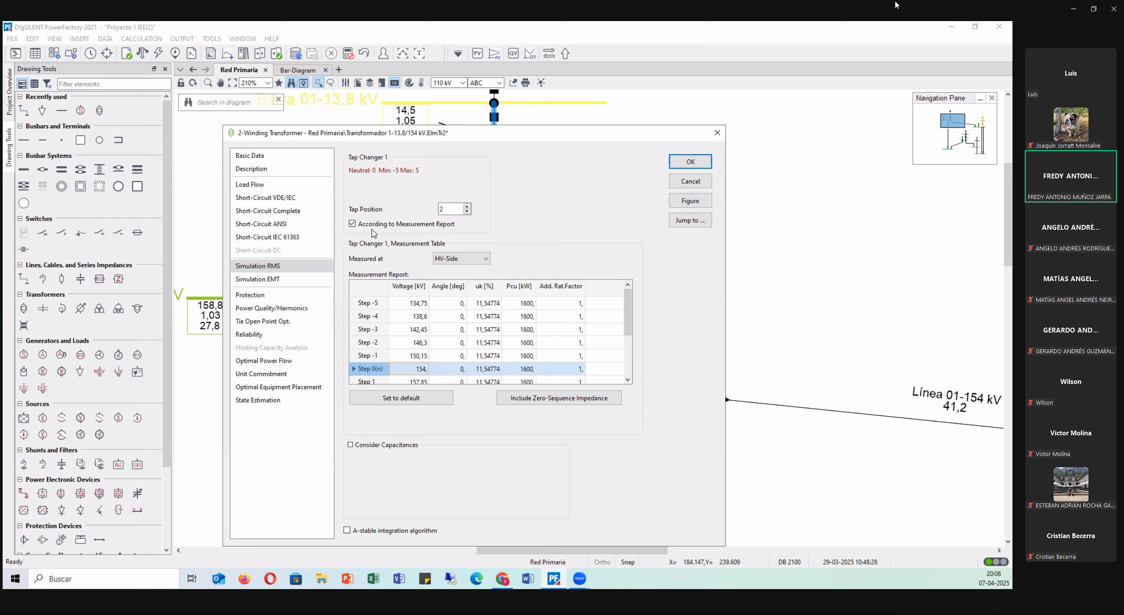
pyautogui.click(360, 224)
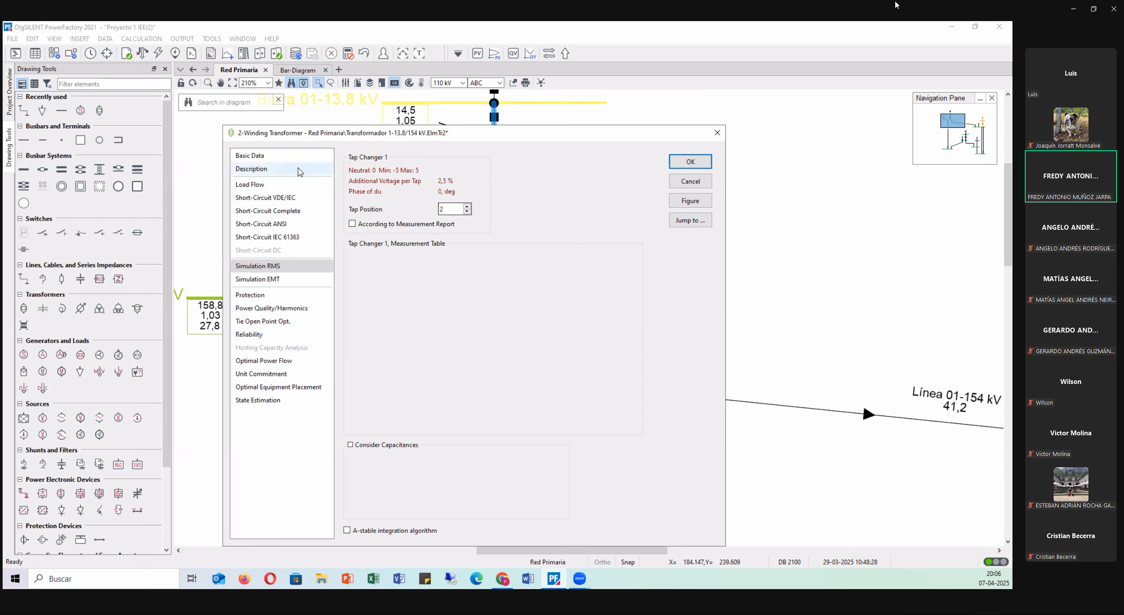
# - Apply load flow tap position 2 to Transformador 1-13.8/154 kV and recalculate the balanced AC load flow
pyautogui.click(290, 184)
pyautogui.doubleClick(446, 221)
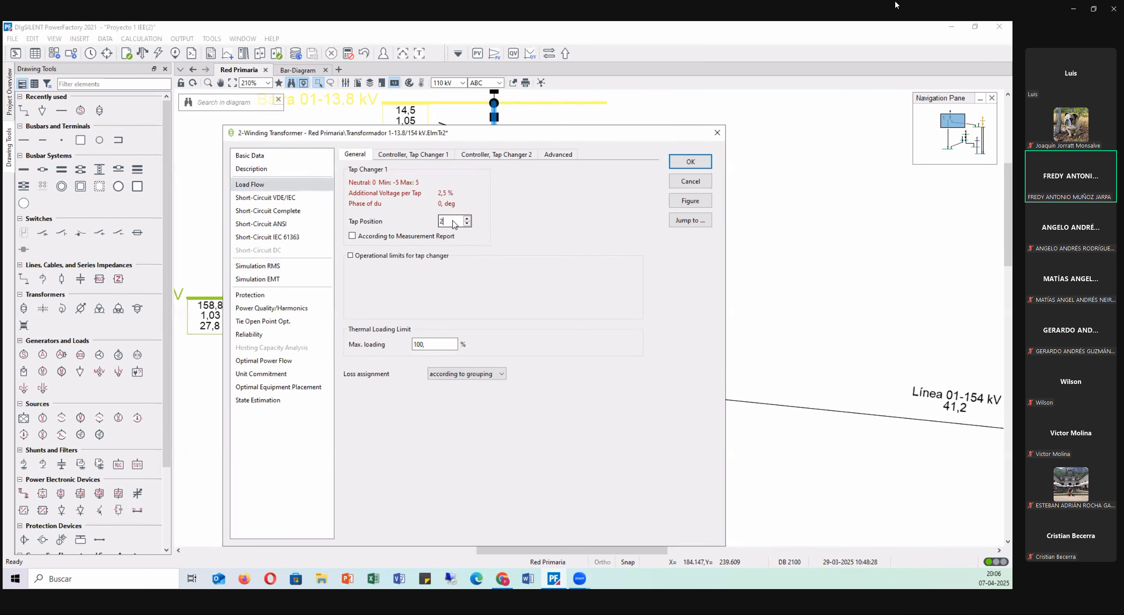
pyautogui.click(689, 163)
pyautogui.click(666, 196)
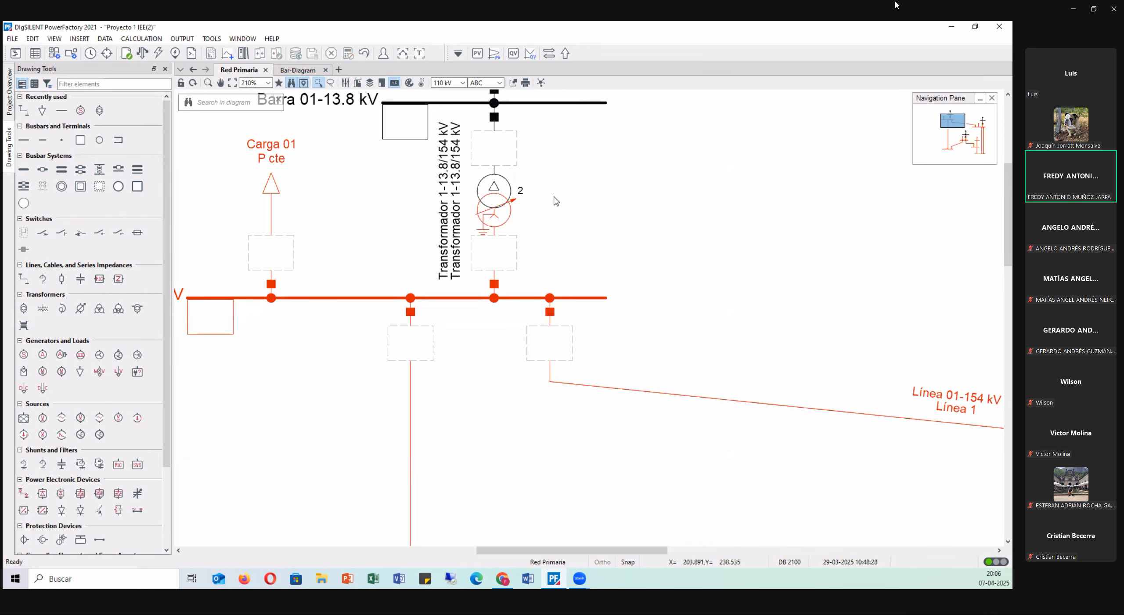
pyautogui.click(520, 191)
pyautogui.click(143, 53)
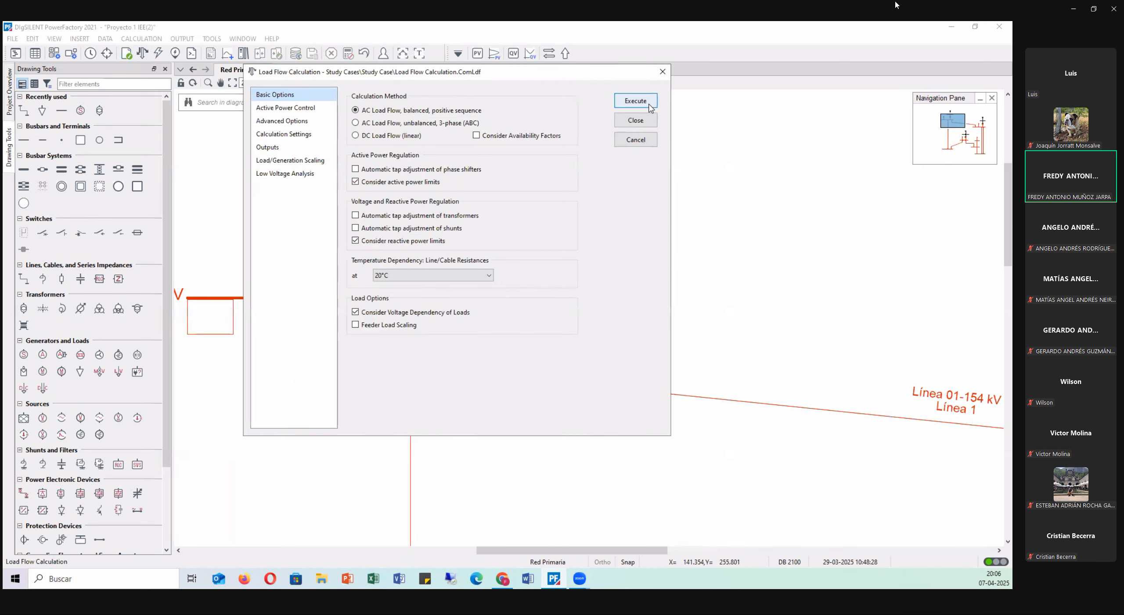
pyautogui.click(649, 104)
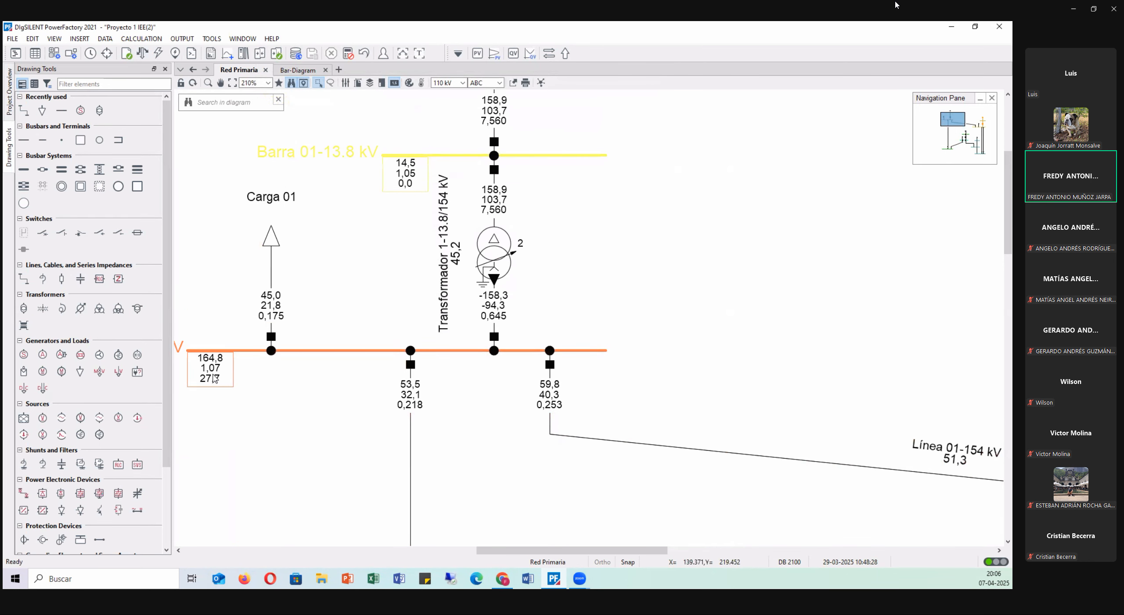
# - Examine the recalculated voltage at Barra 02-154 kV and the flows through the transformer and lines connected to it
pyautogui.moveTo(215, 379)
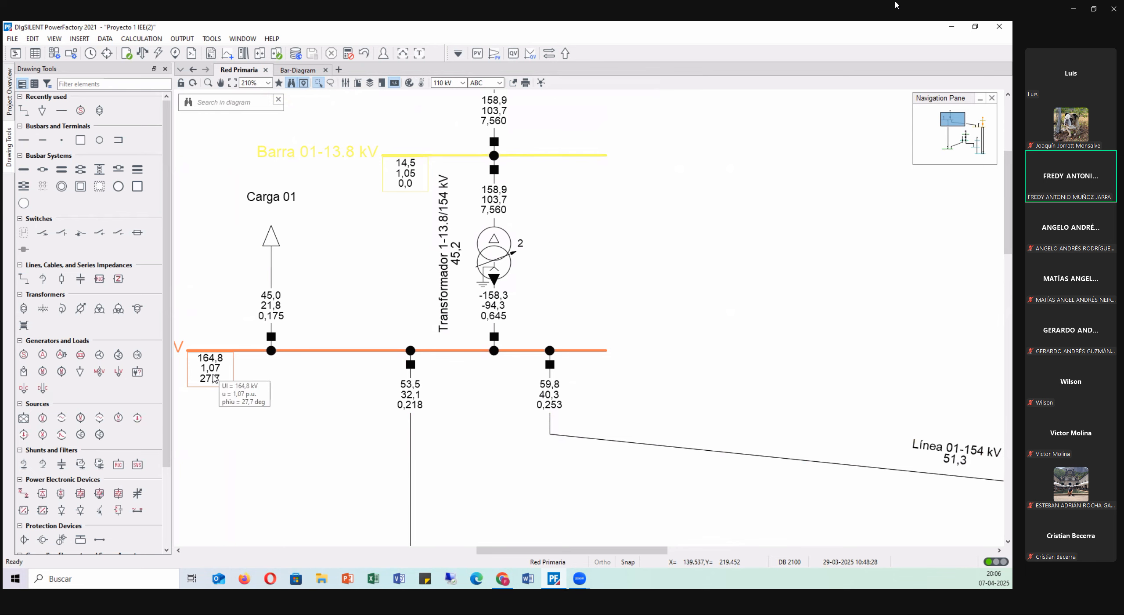
pyautogui.scroll(-3, 215, 378)
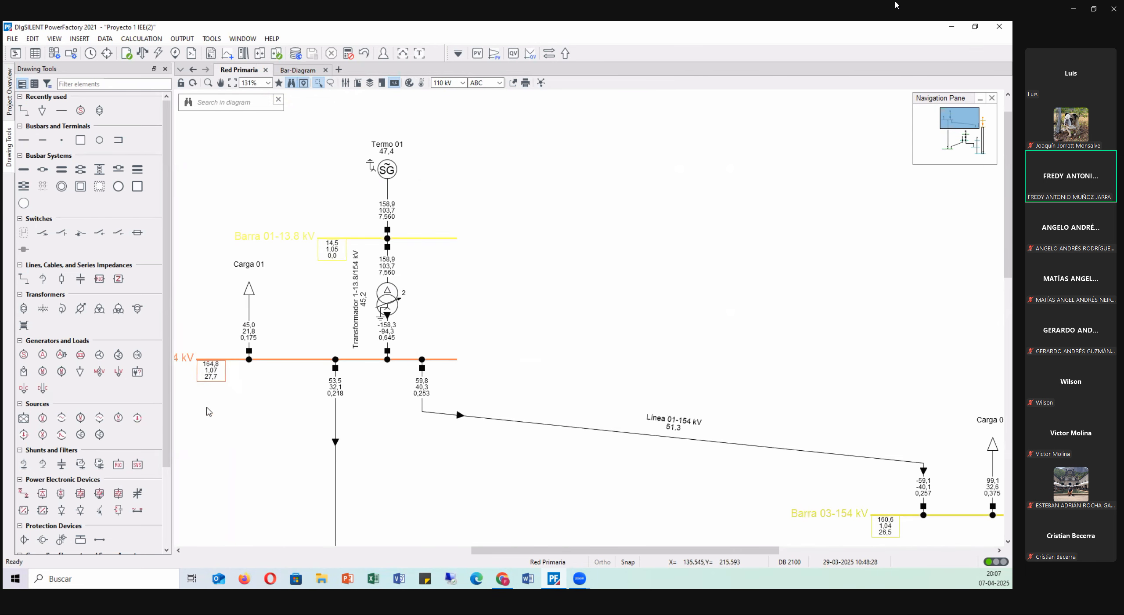
pyautogui.scroll(4, 453, 410)
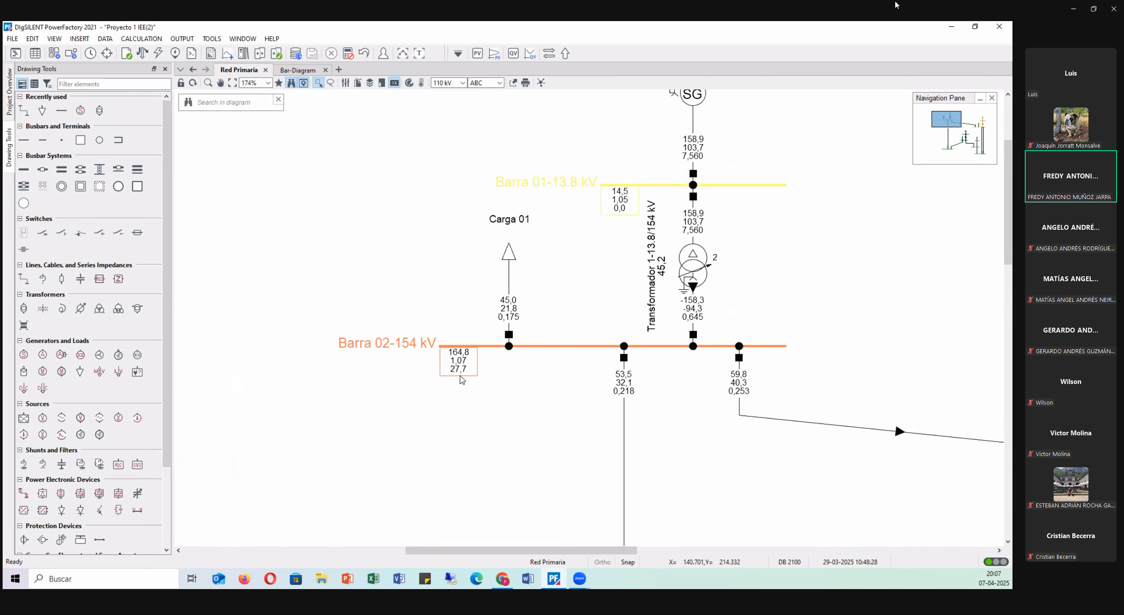
pyautogui.scroll(1, 464, 377)
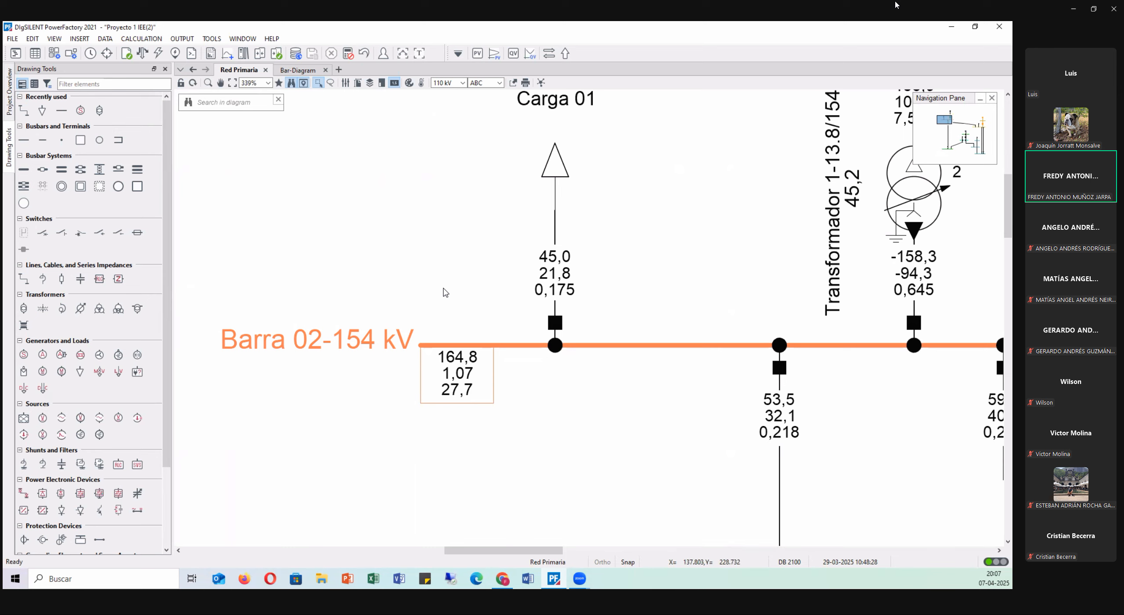
pyautogui.scroll(-1, 335, 338)
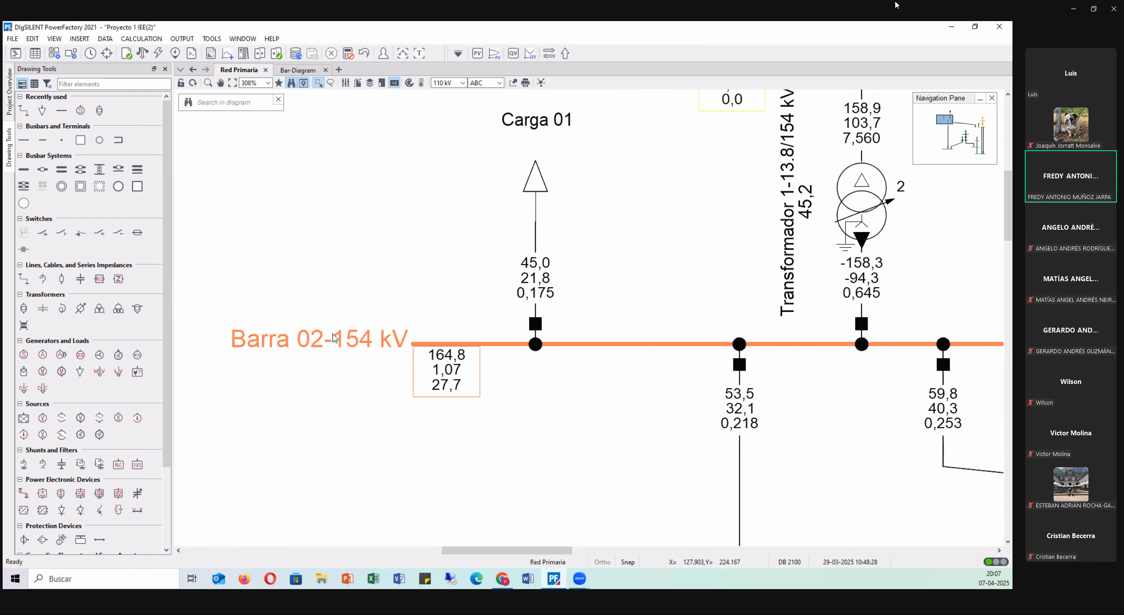
pyautogui.scroll(-10, 335, 338)
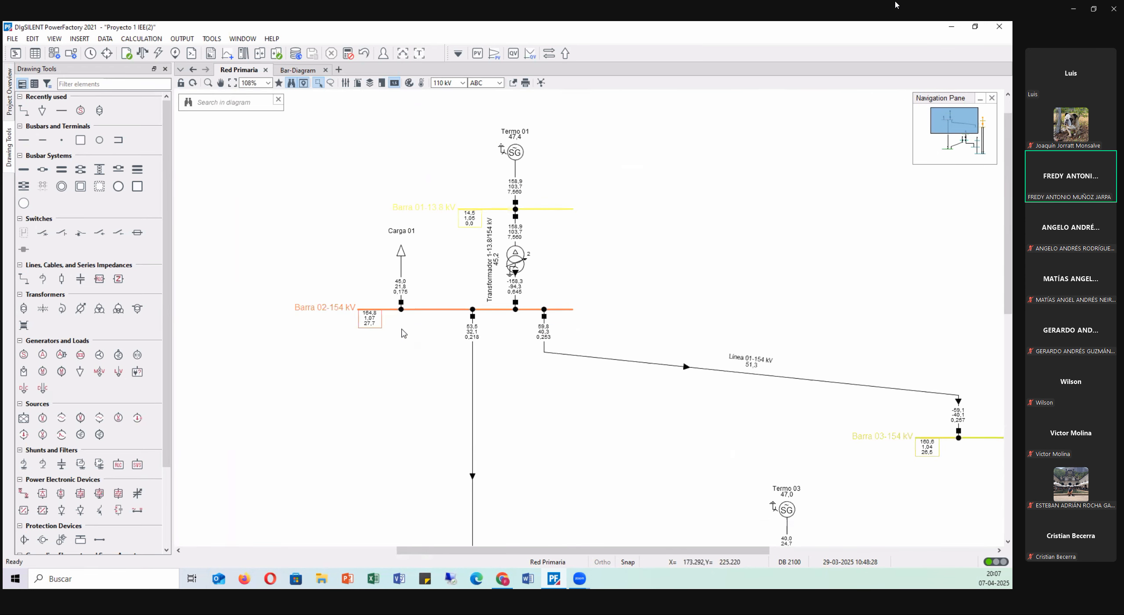
# - Examine the recalculated voltage at Barra 07-154 kV and compare the remaining busbars across the diagram
pyautogui.scroll(-1, 403, 334)
pyautogui.moveTo(612, 549); pyautogui.dragTo(713, 549)
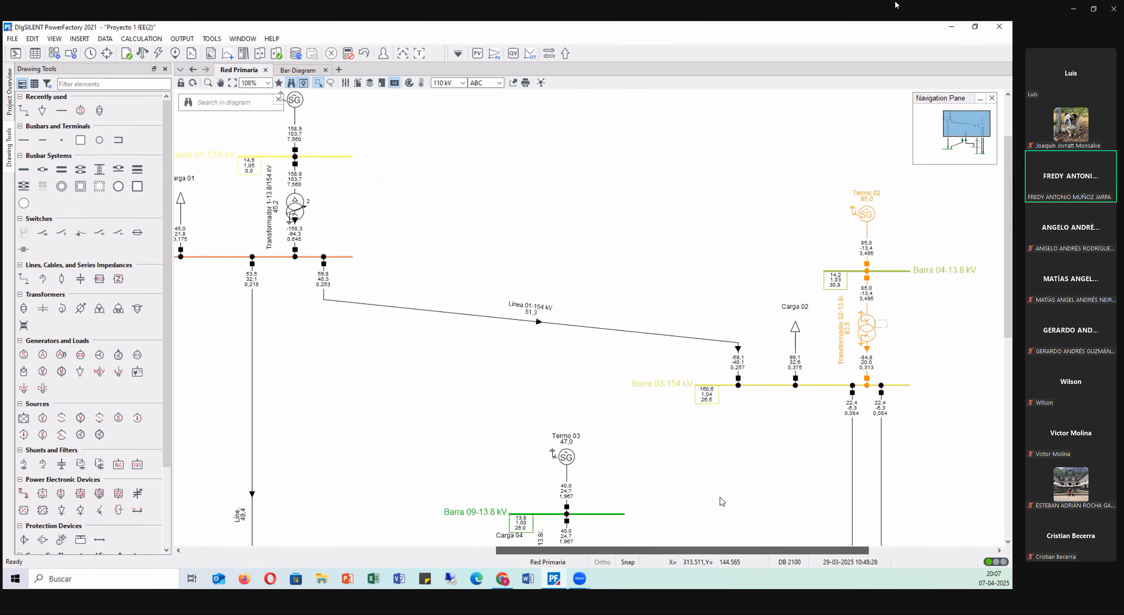
pyautogui.scroll(-5, 723, 502)
pyautogui.scroll(8, 742, 500)
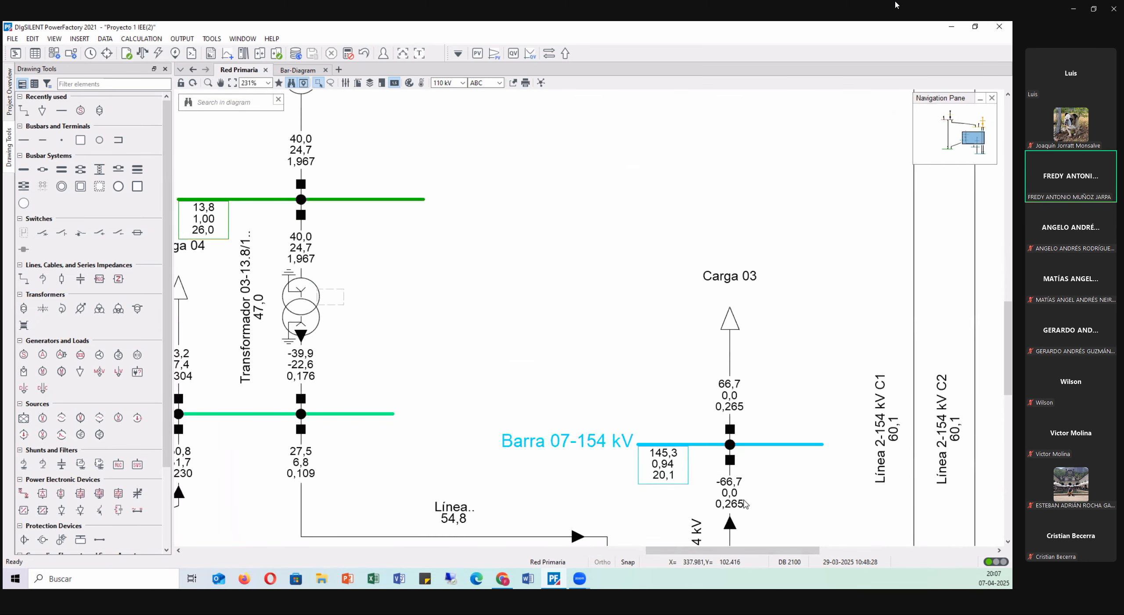
pyautogui.scroll(4, 653, 401)
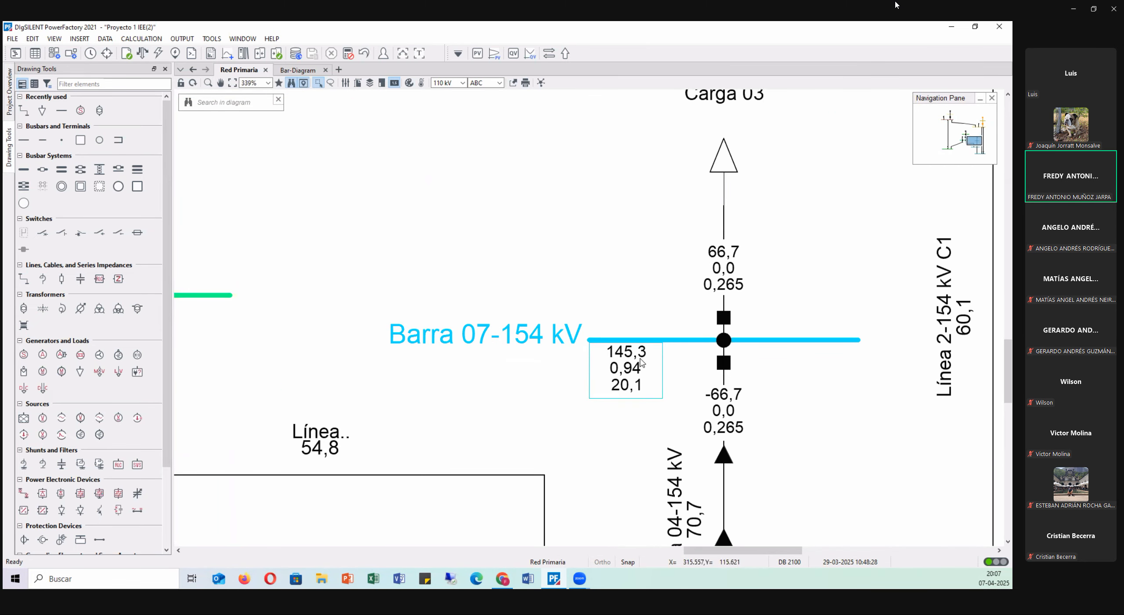
pyautogui.moveTo(640, 361)
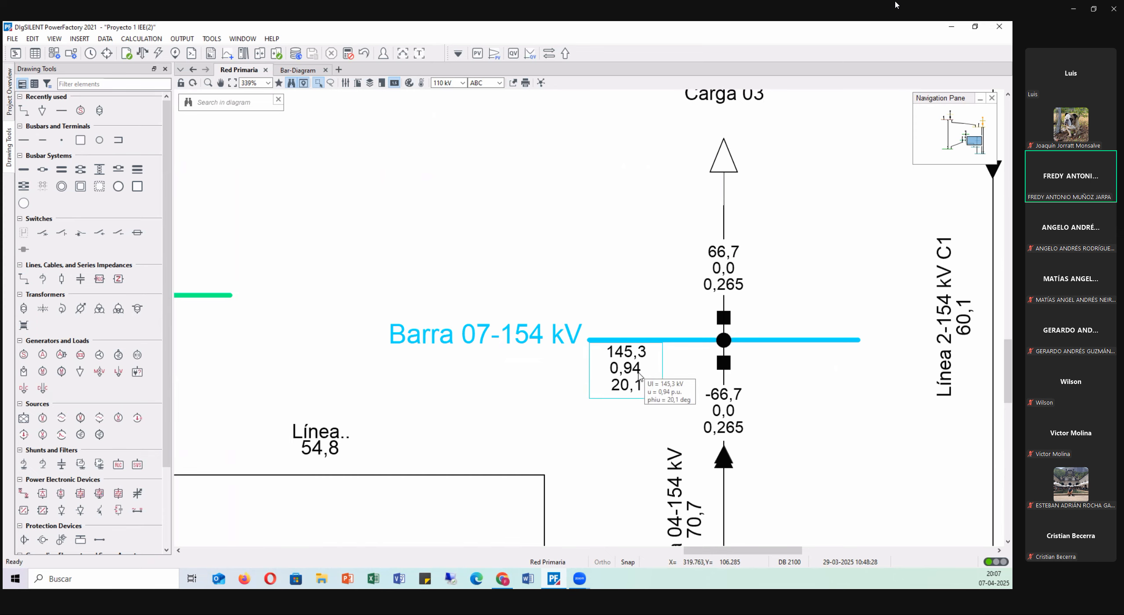
pyautogui.scroll(-3, 616, 271)
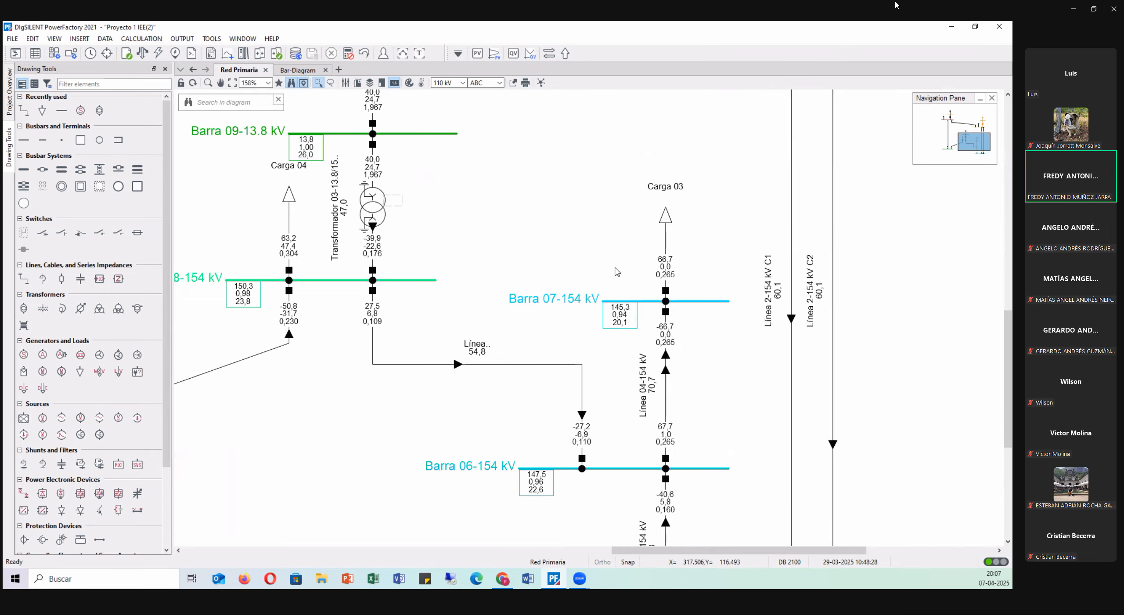
pyautogui.scroll(-2, 617, 271)
pyautogui.scroll(-2, 622, 321)
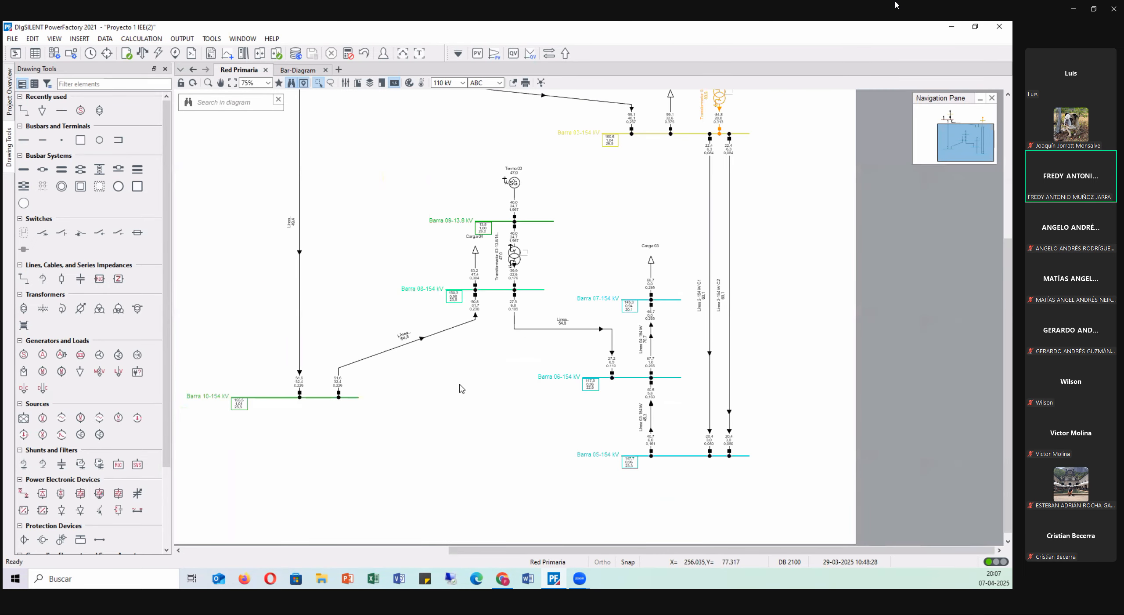
pyautogui.scroll(3, 461, 386)
pyautogui.scroll(1, 240, 345)
pyautogui.scroll(1, 241, 349)
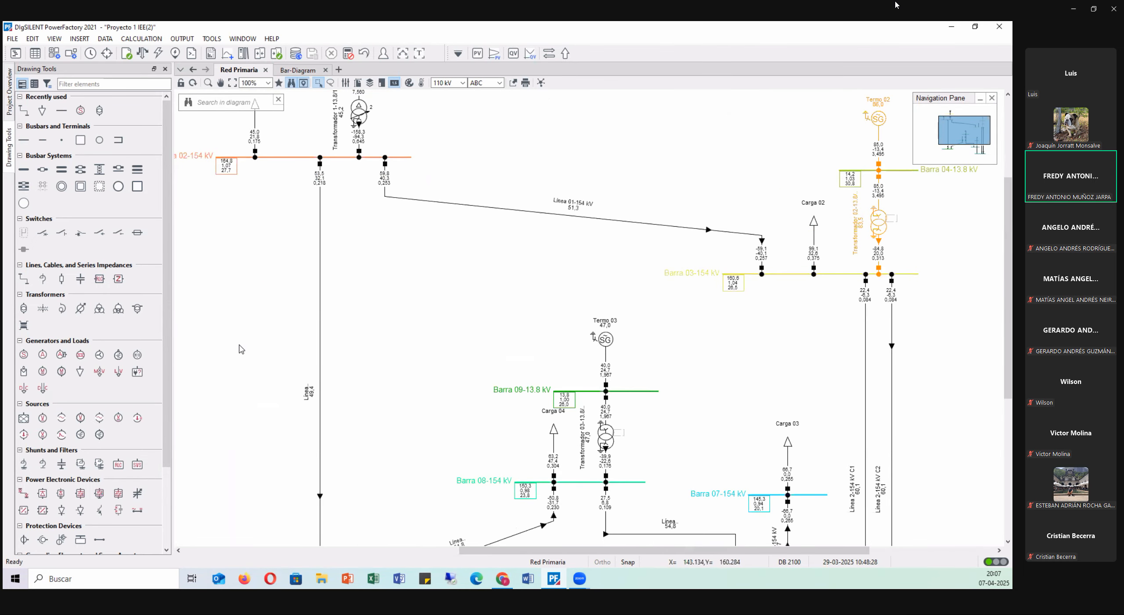
pyautogui.scroll(1, 250, 347)
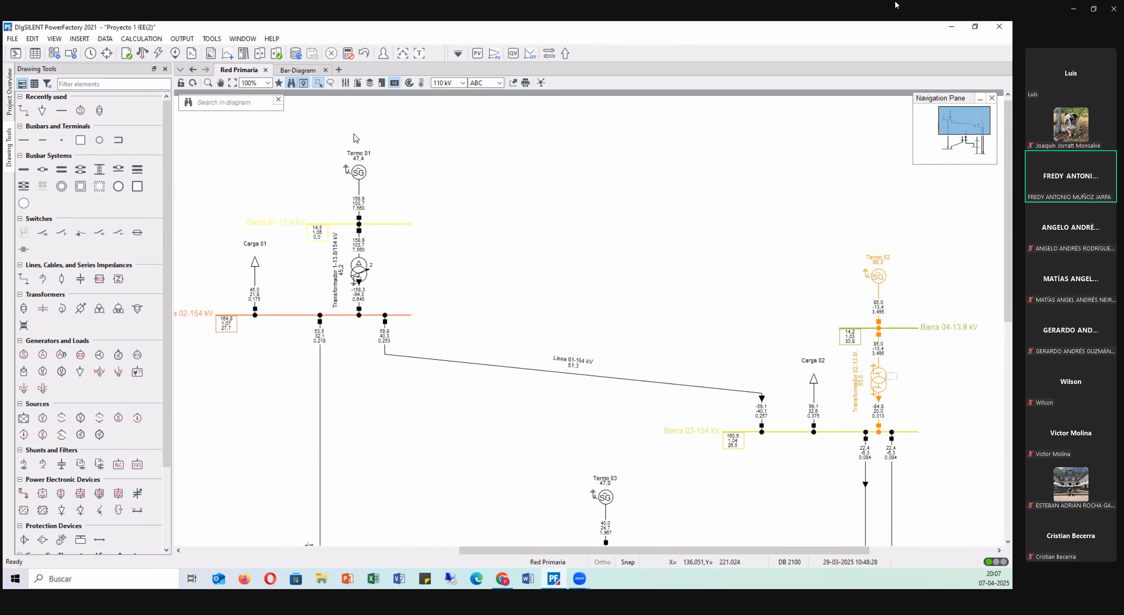
# - Set the load flow tap position of Transformador 1-13.8/154 kV to 0
pyautogui.scroll(2, 249, 347)
pyautogui.moveTo(349, 269)
pyautogui.doubleClick(364, 276)
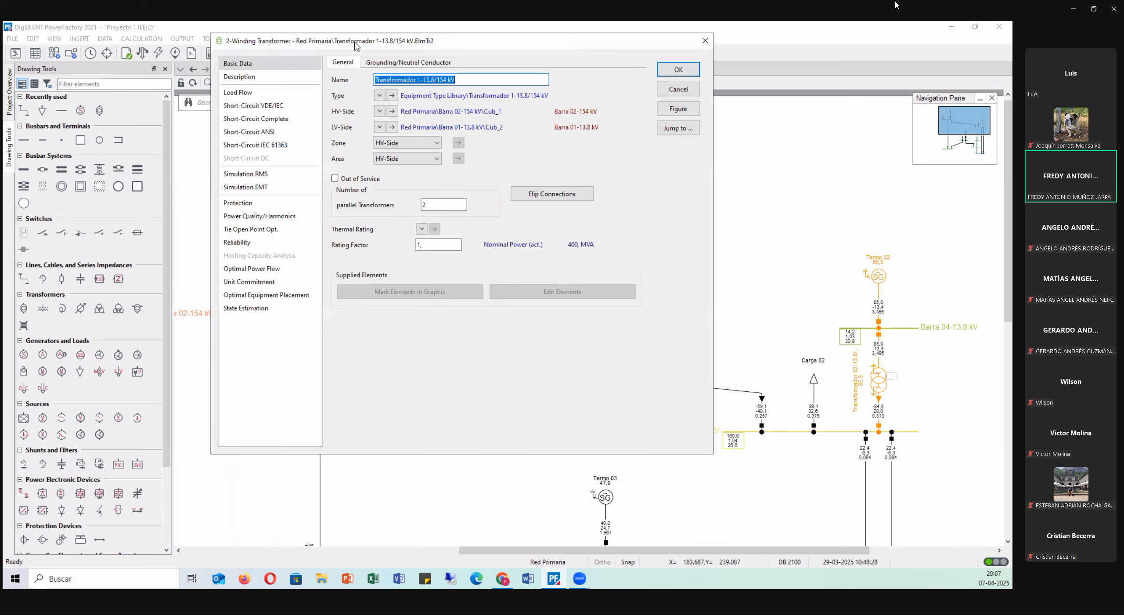
pyautogui.moveTo(357, 48); pyautogui.dragTo(351, 110)
pyautogui.click(231, 154)
pyautogui.doubleClick(424, 190)
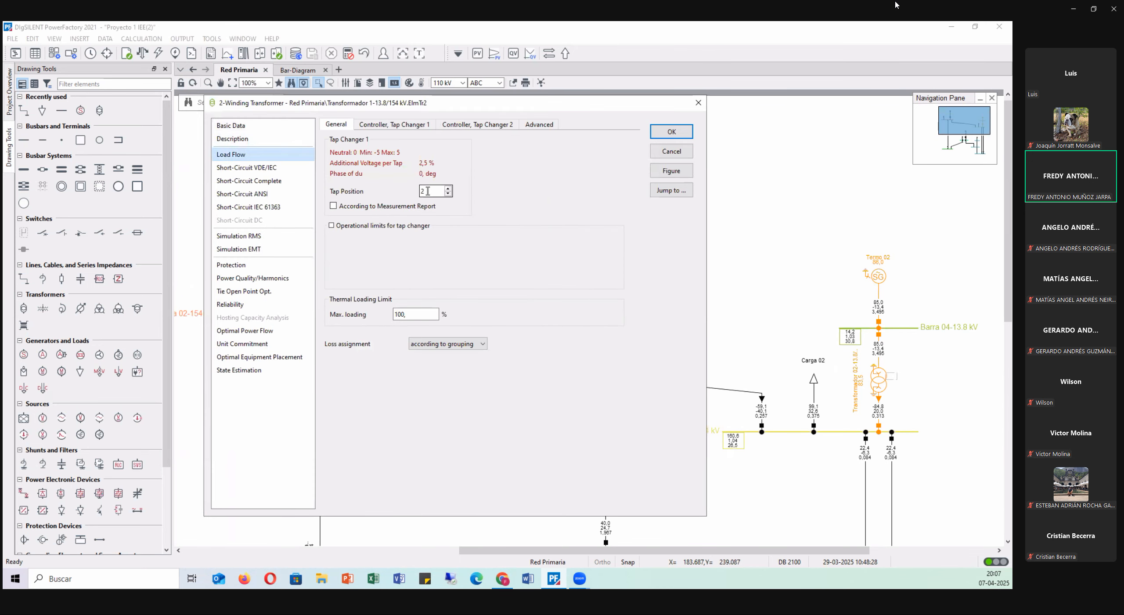
pyautogui.write('0')
pyautogui.click(671, 131)
# - Recalculate the load flow and examine the voltage at Barra 07-154 kV
pyautogui.scroll(-4, 710, 369)
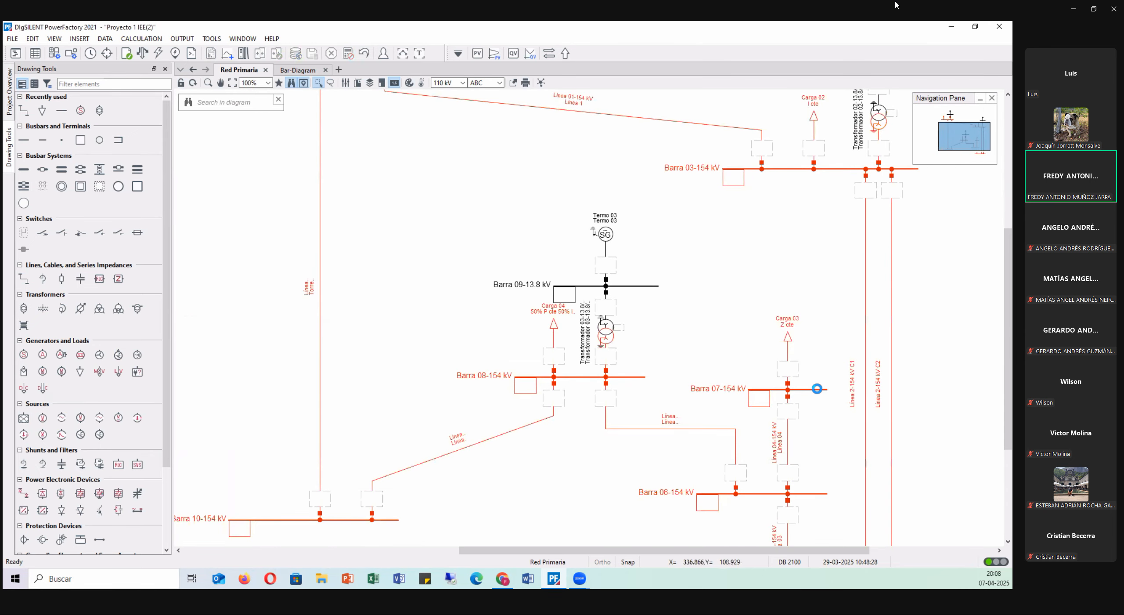
pyautogui.click(143, 53)
pyautogui.click(635, 101)
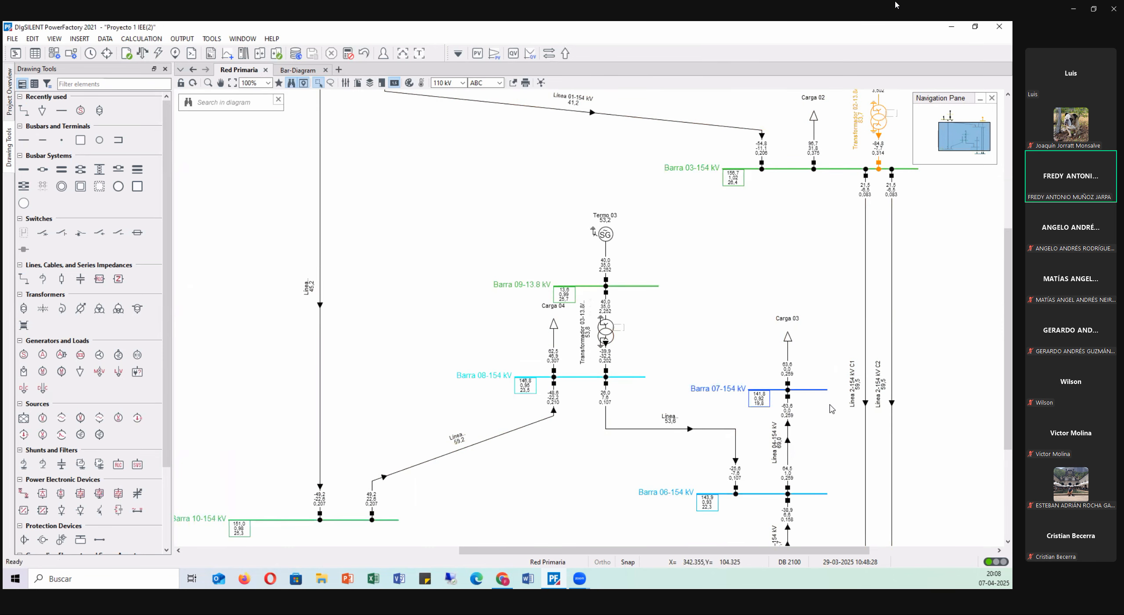
pyautogui.scroll(2, 829, 403)
pyautogui.scroll(2, 829, 403)
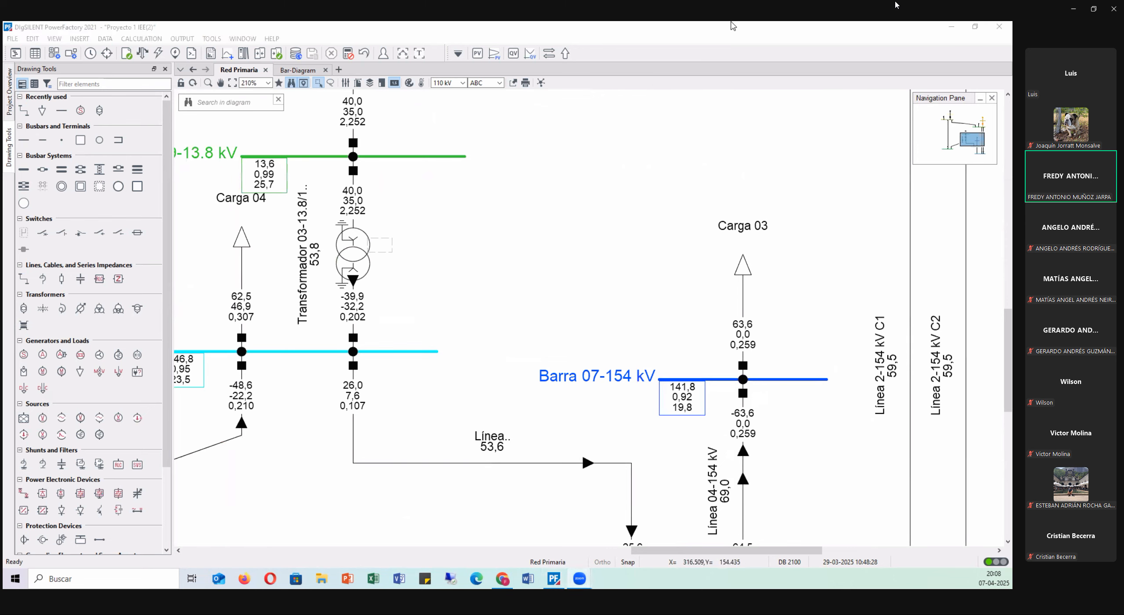
# - Reset the load flow calculation and select the Transmission Network Tools toolbox
pyautogui.press('F12')
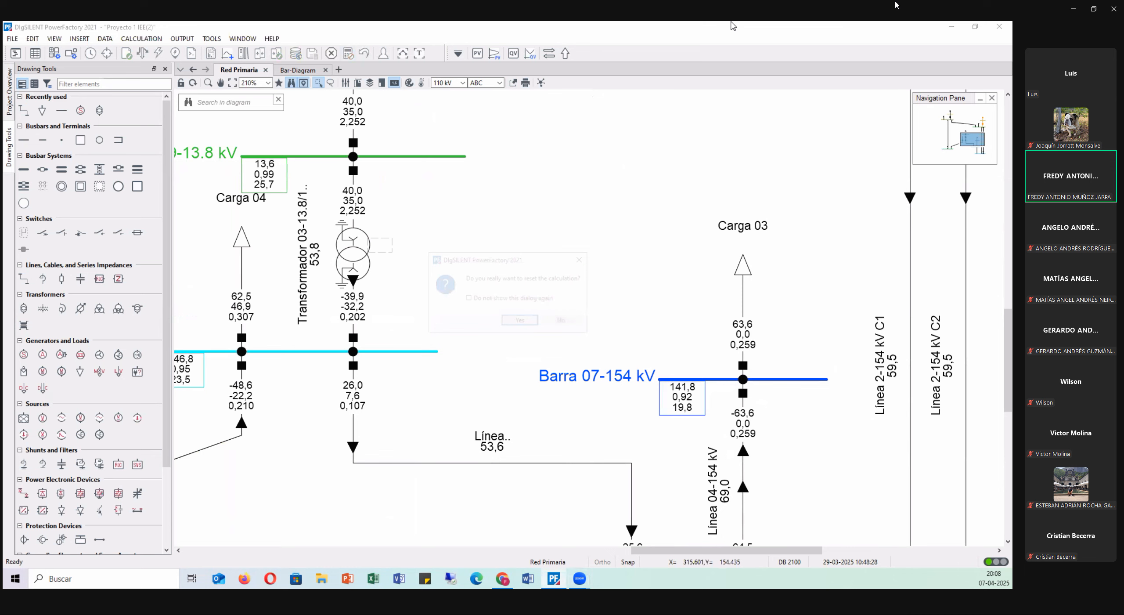
pyautogui.press('Return')
pyautogui.click(458, 54)
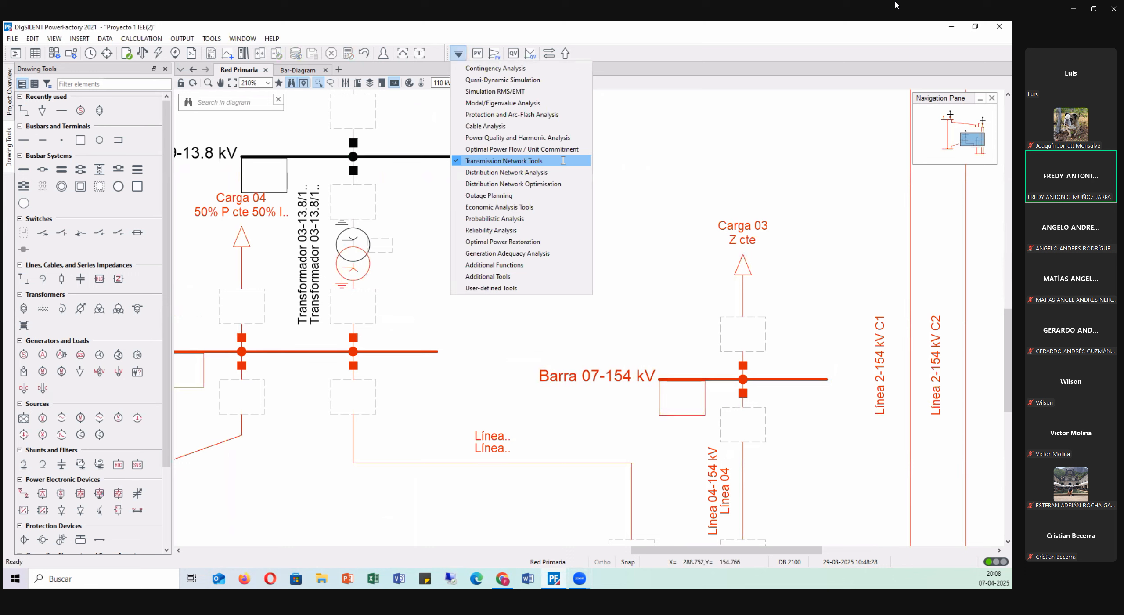
pyautogui.click(563, 161)
pyautogui.click(561, 163)
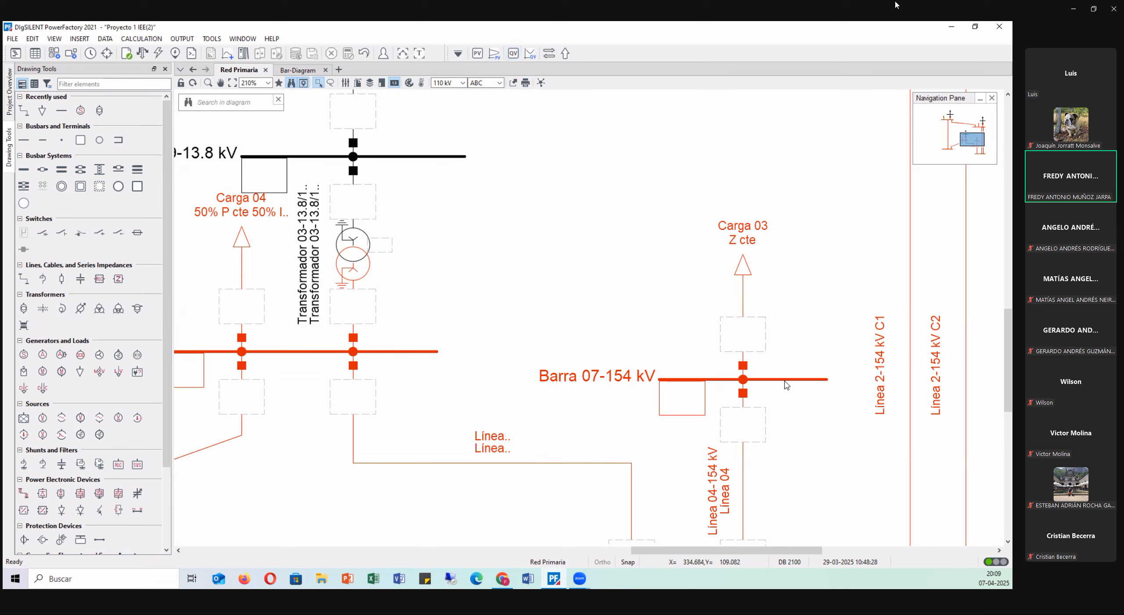
# - Open the QV Curves calculation with Barra 07-154 kV as the analysed node
pyautogui.click(786, 385)
pyautogui.scroll(-1, 782, 374)
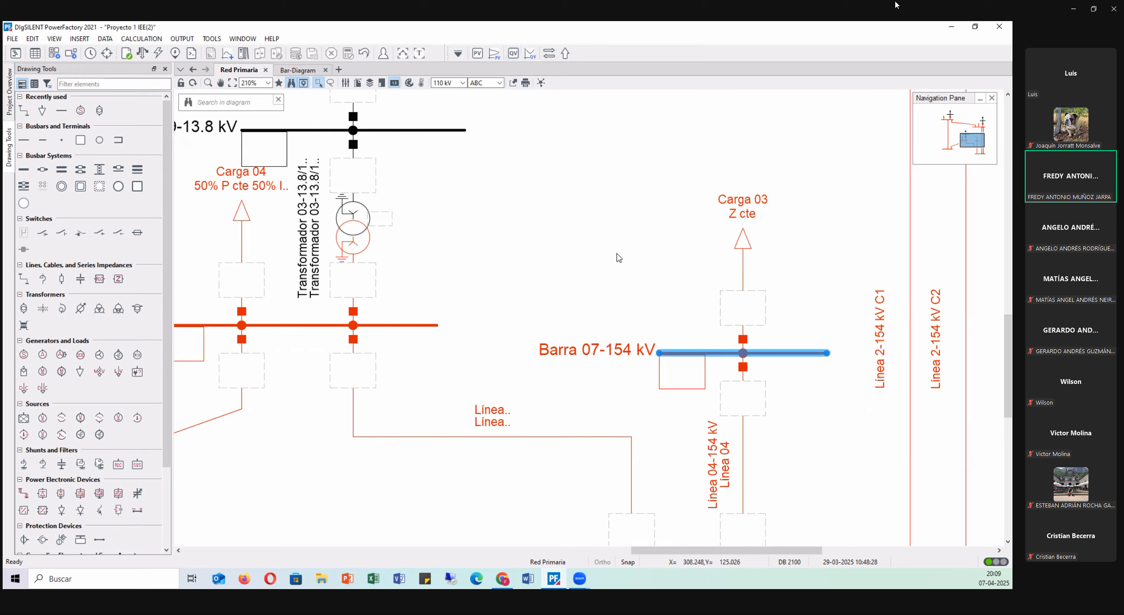
pyautogui.click(618, 256)
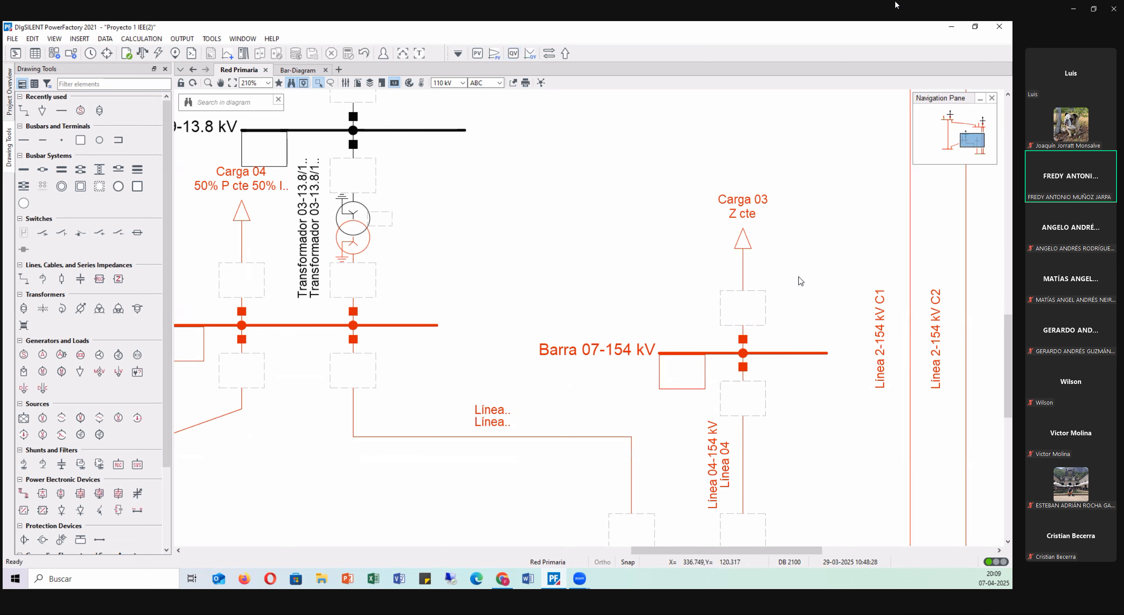
pyautogui.scroll(-2, 799, 281)
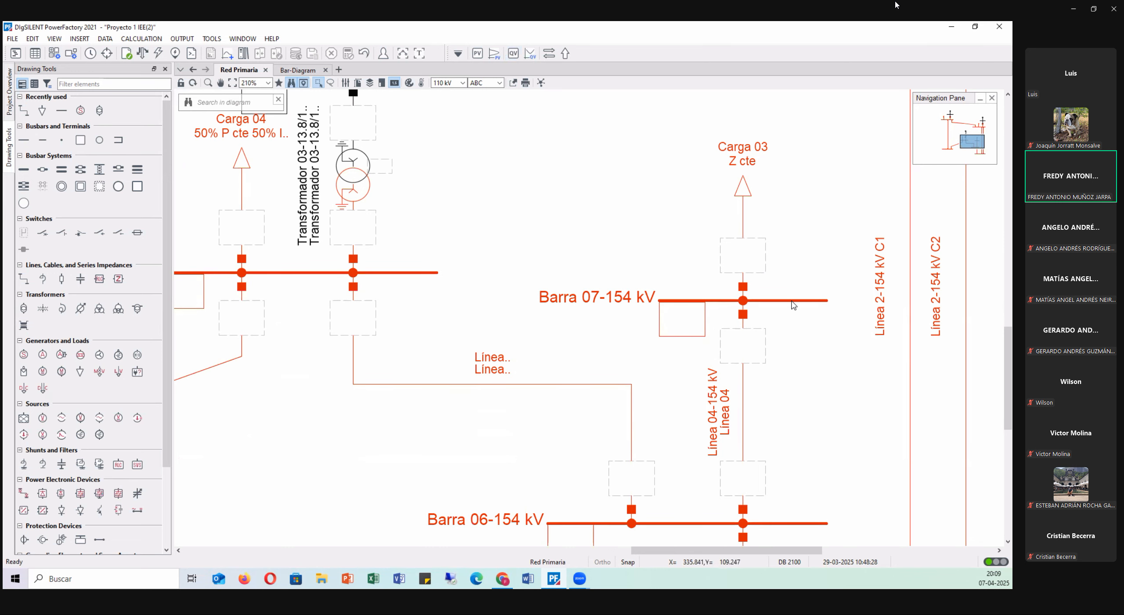
pyautogui.rightClick(791, 302)
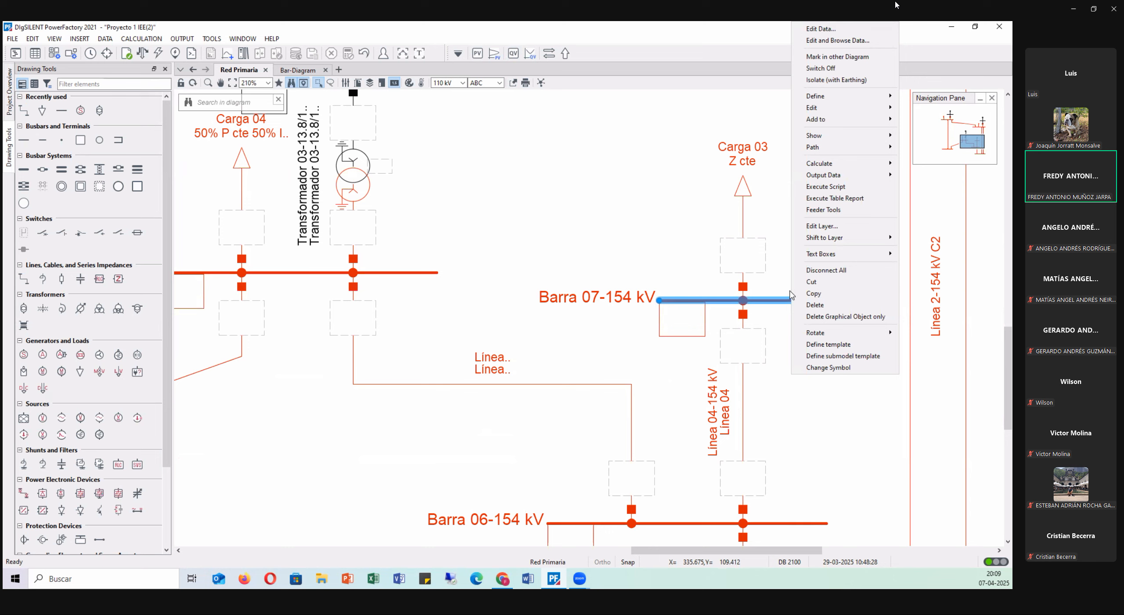
pyautogui.moveTo(855, 101)
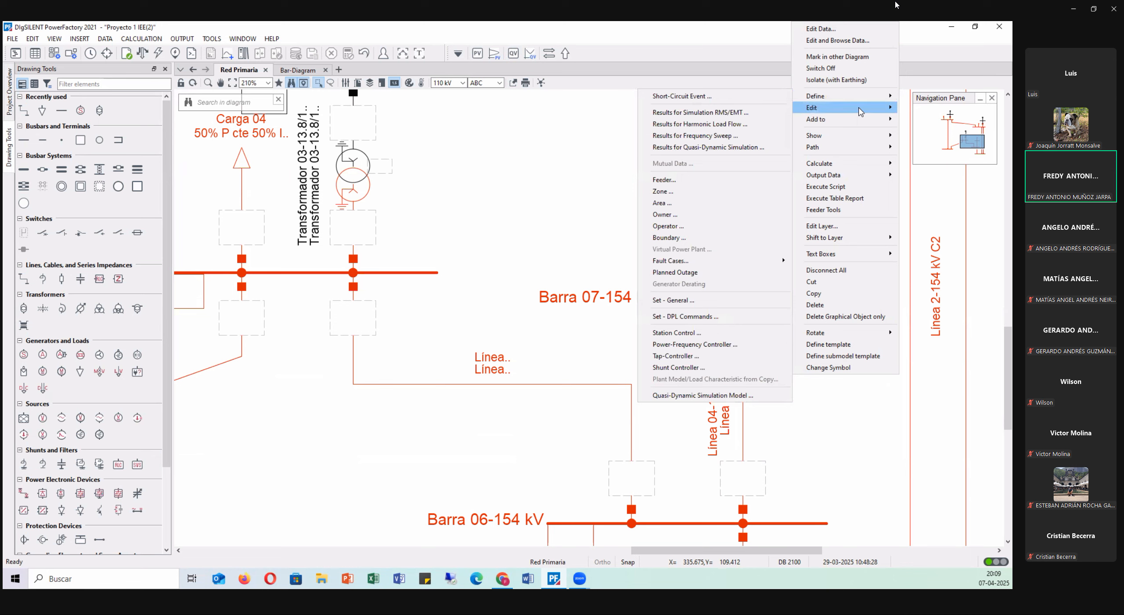
pyautogui.moveTo(861, 168)
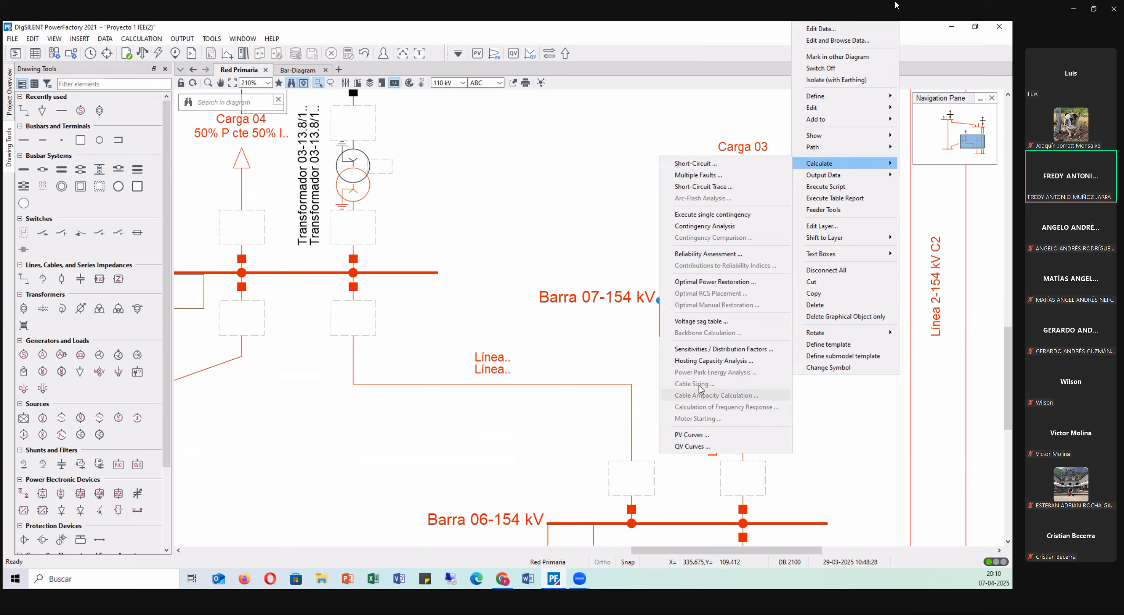
pyautogui.click(687, 447)
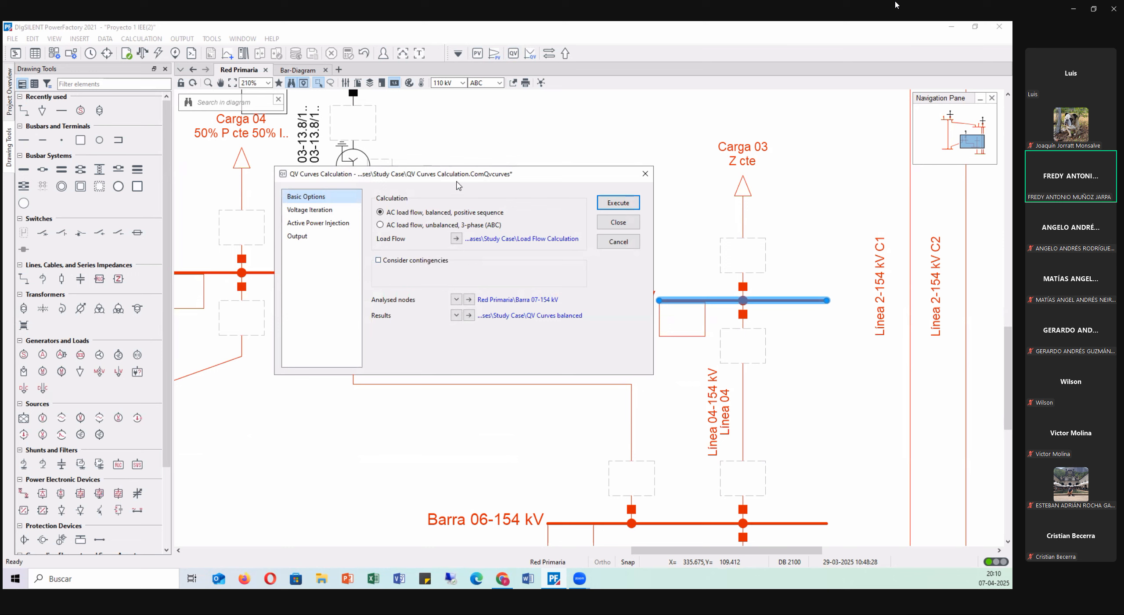
pyautogui.moveTo(463, 176); pyautogui.dragTo(532, 181)
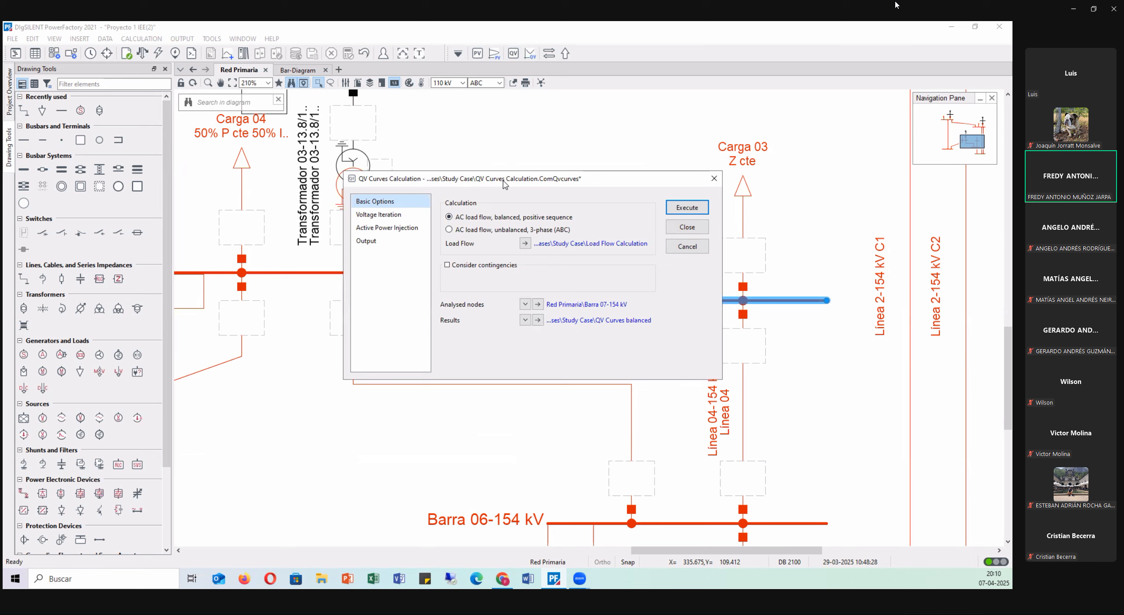
# - Set the voltage iteration maximum to base case voltage plus 0,6 p.u. and execute the QV curves calculation
pyautogui.click(393, 217)
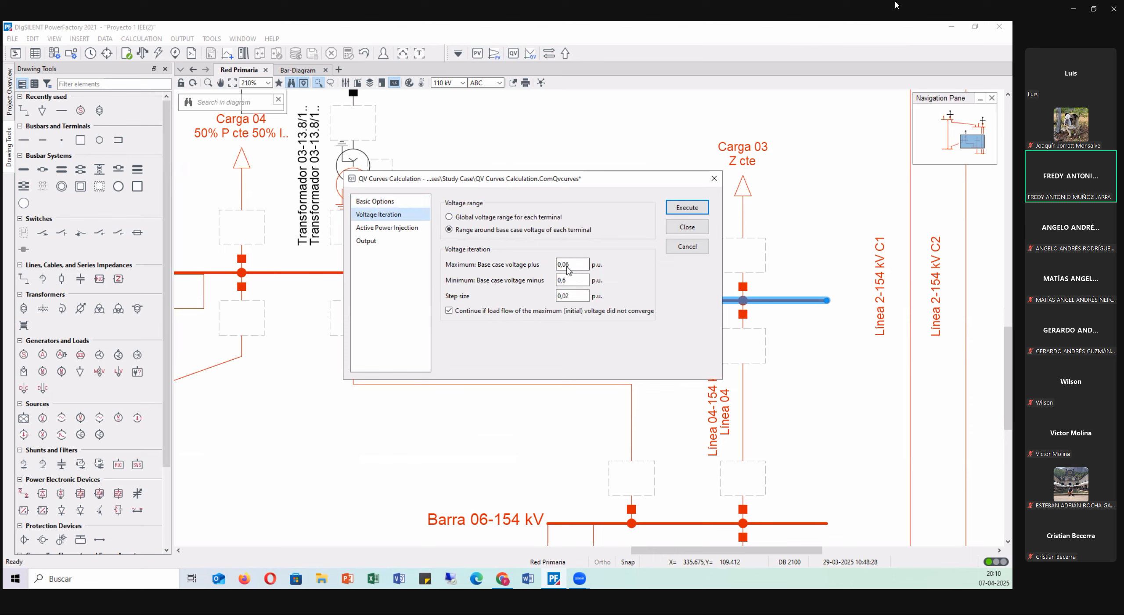
pyautogui.click(568, 267)
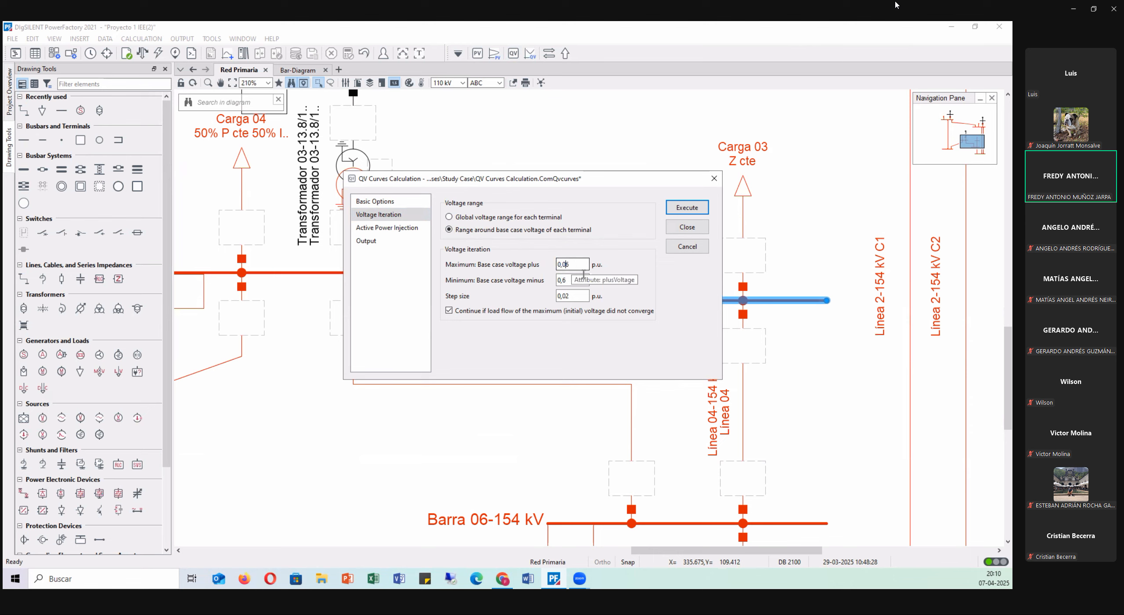
pyautogui.click(567, 267)
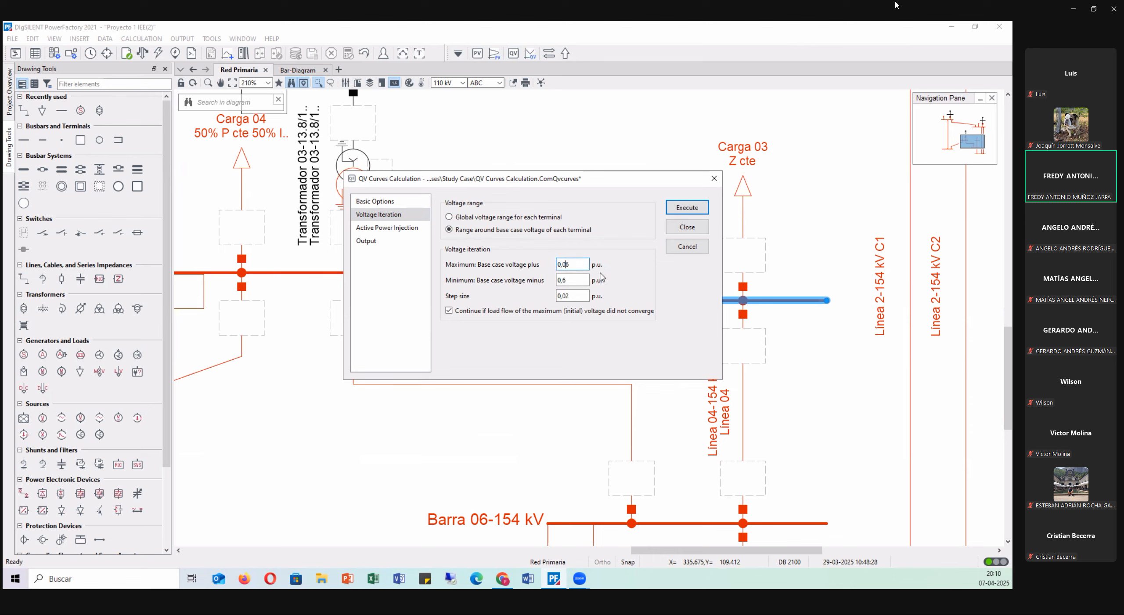
pyautogui.press('BackSpace')
pyautogui.moveTo(613, 182); pyautogui.dragTo(459, 182)
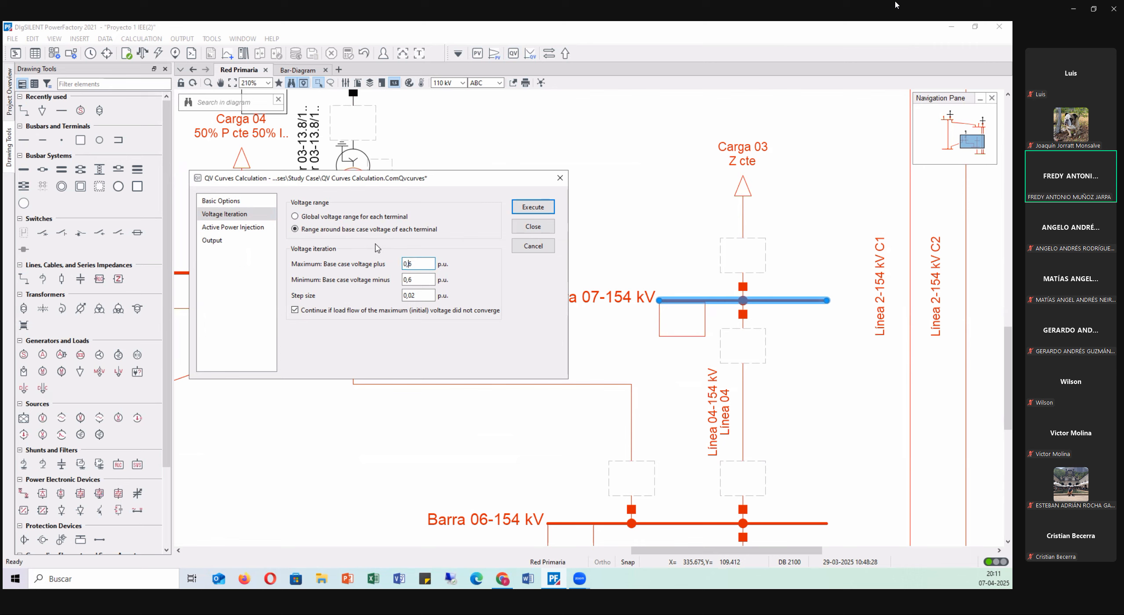
pyautogui.click(526, 210)
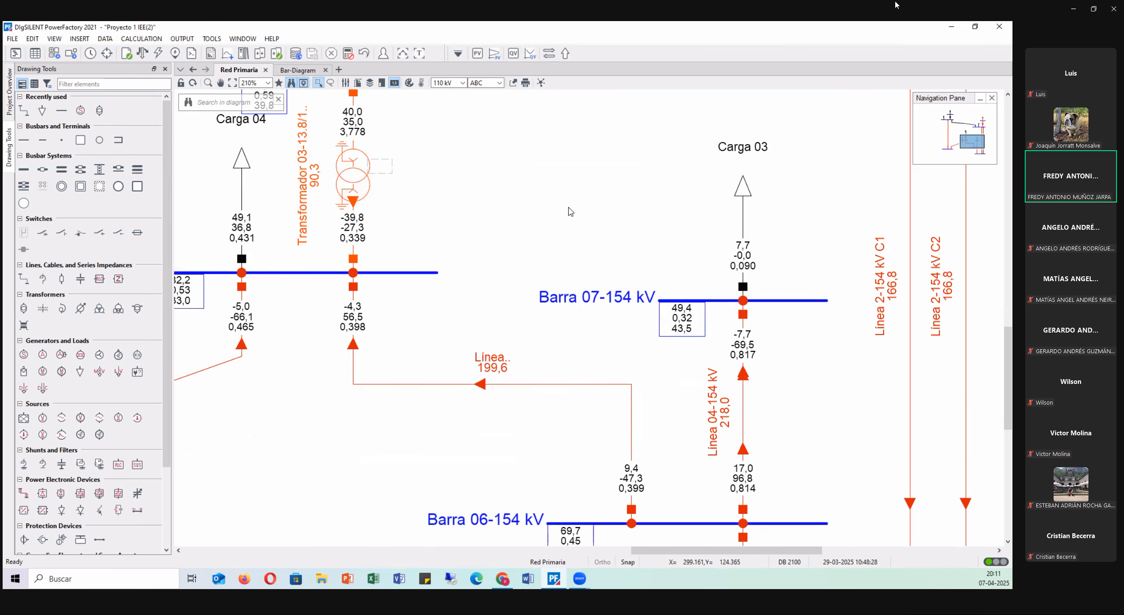
# - Plot the balanced QV curve for the critical case only, at Barra 07-154 kV
pyautogui.click(530, 54)
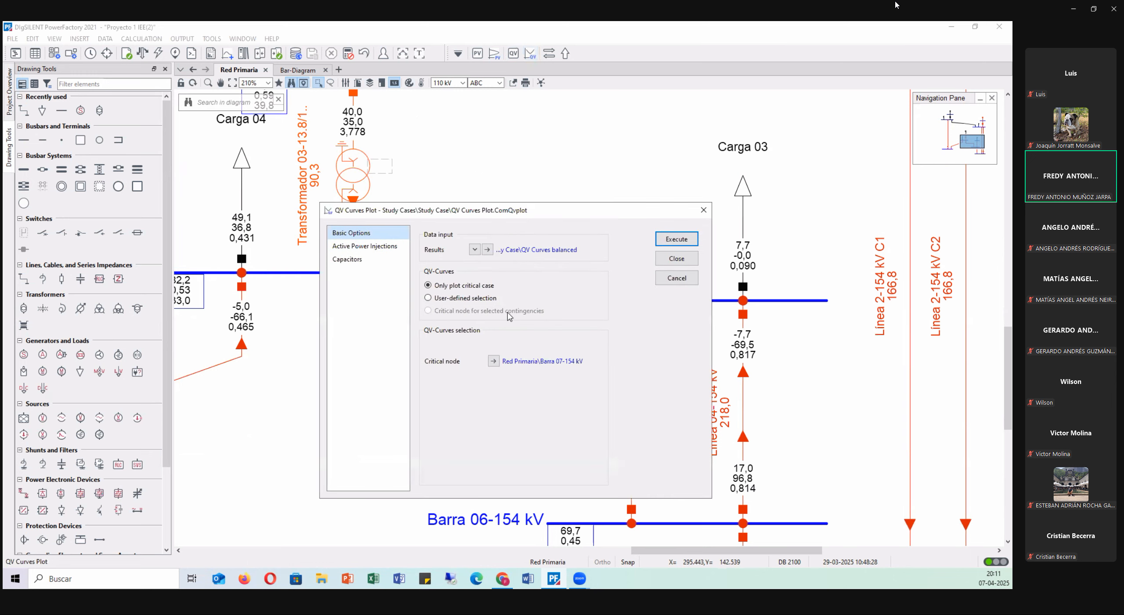
pyautogui.click(679, 242)
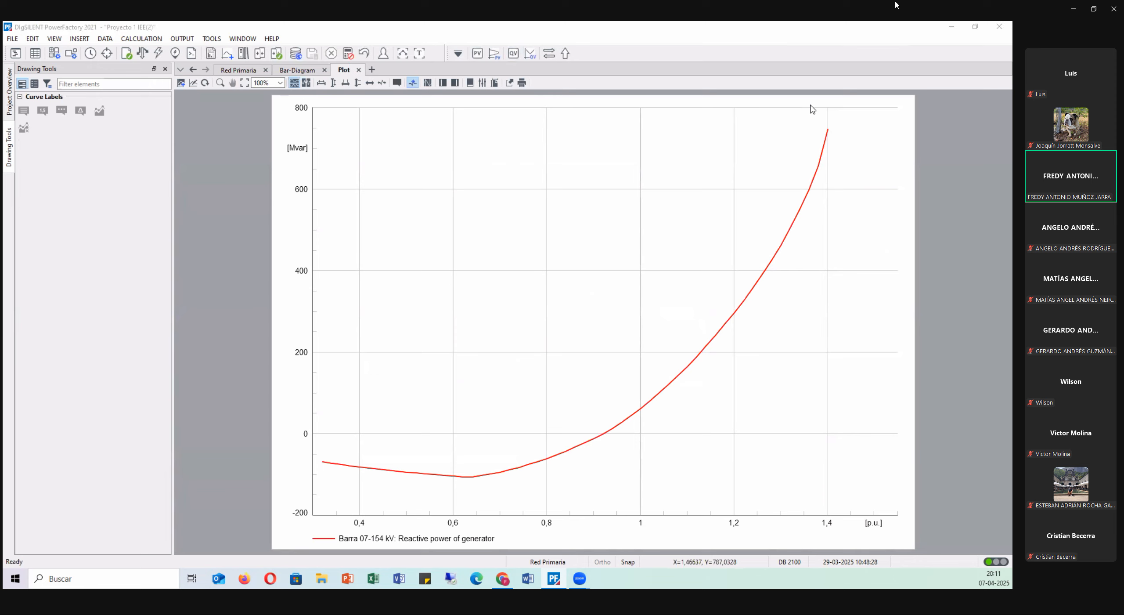
pyautogui.moveTo(446, 475)
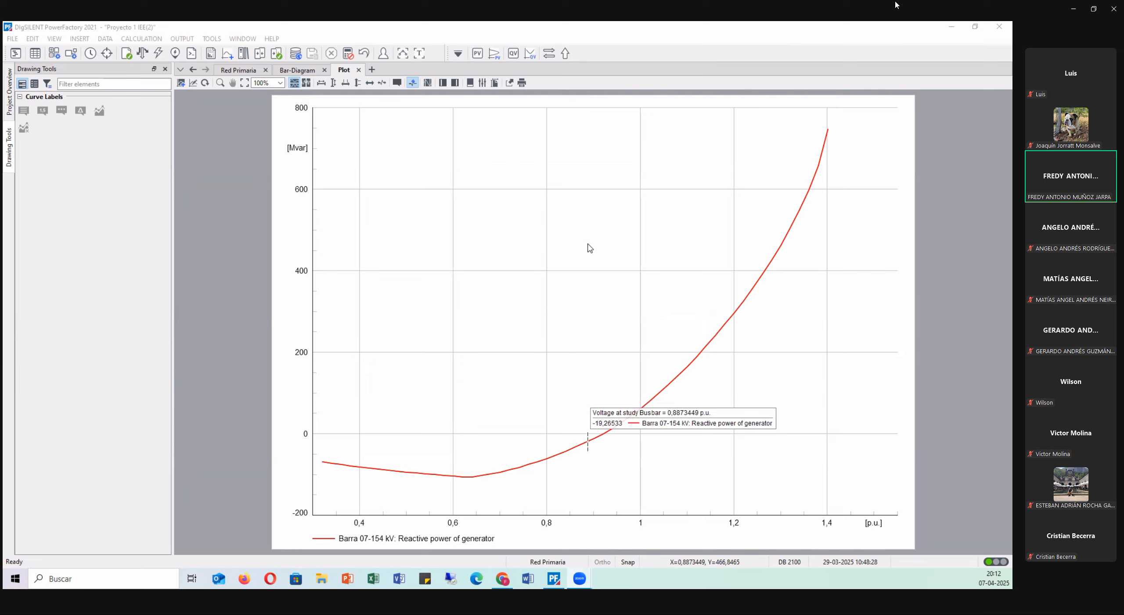
# - Add an x-constant intersection line at 1 p.u. to the QV curve and read the reactive power where it crosses
pyautogui.rightClick(595, 212)
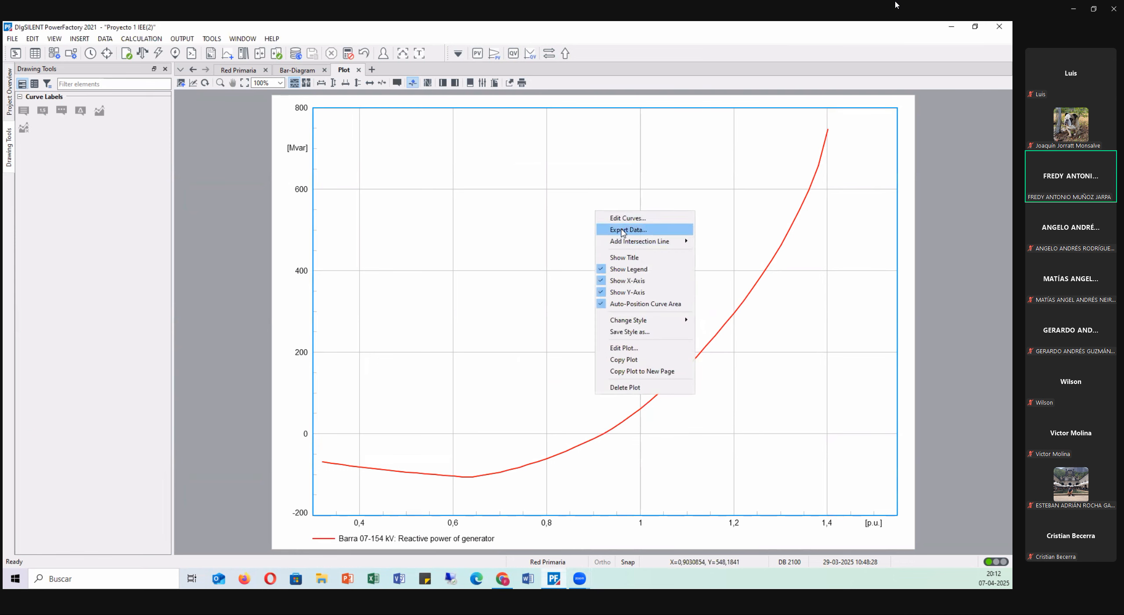
pyautogui.moveTo(628, 245)
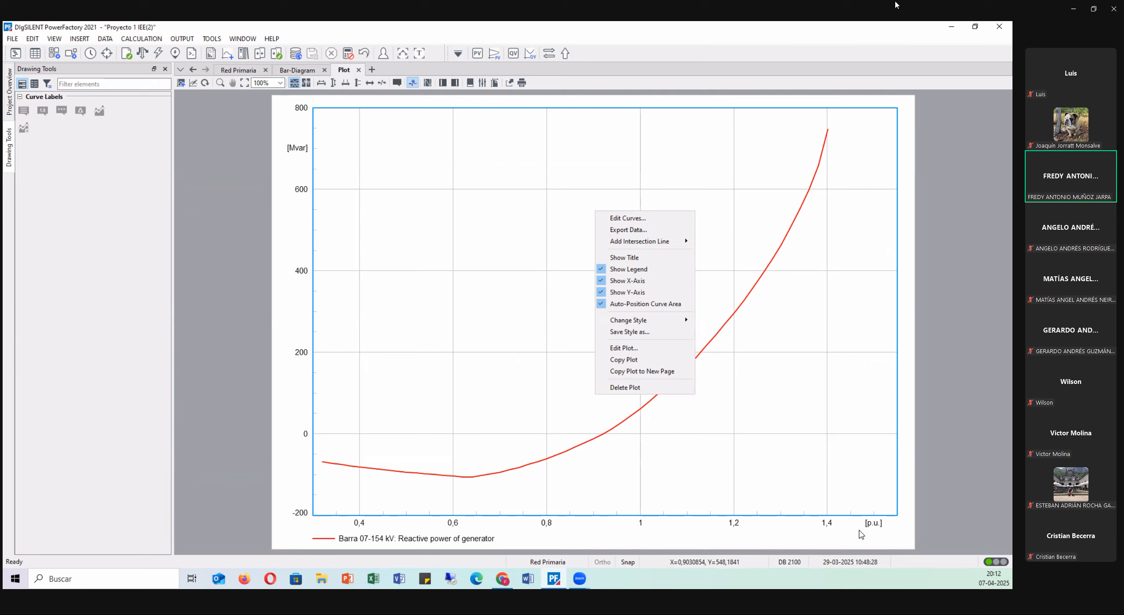
pyautogui.moveTo(668, 243)
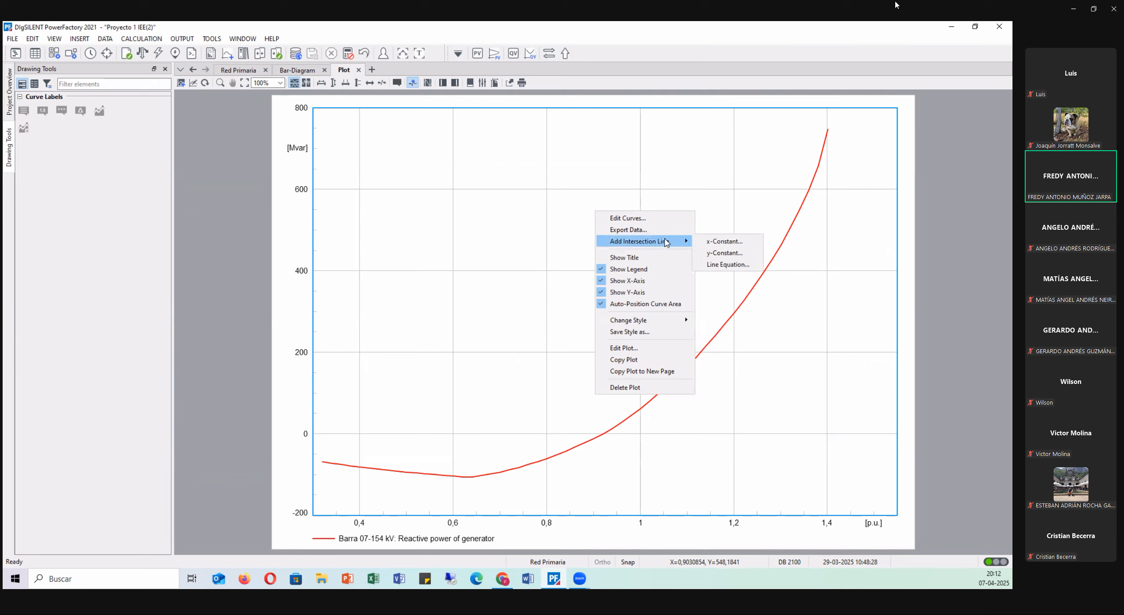
pyautogui.click(735, 245)
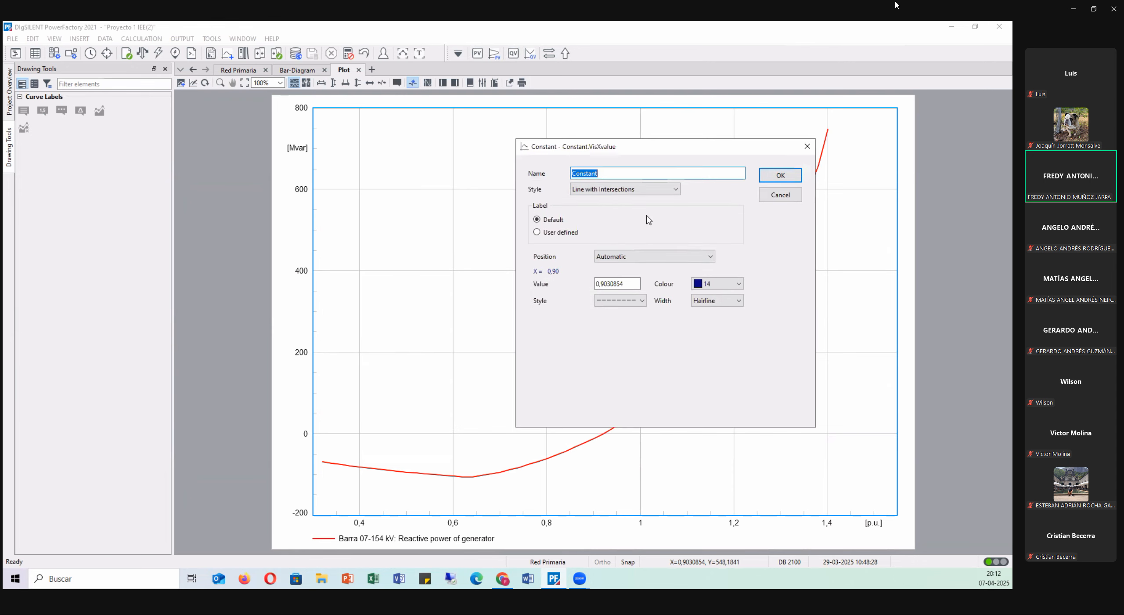
pyautogui.doubleClick(623, 283)
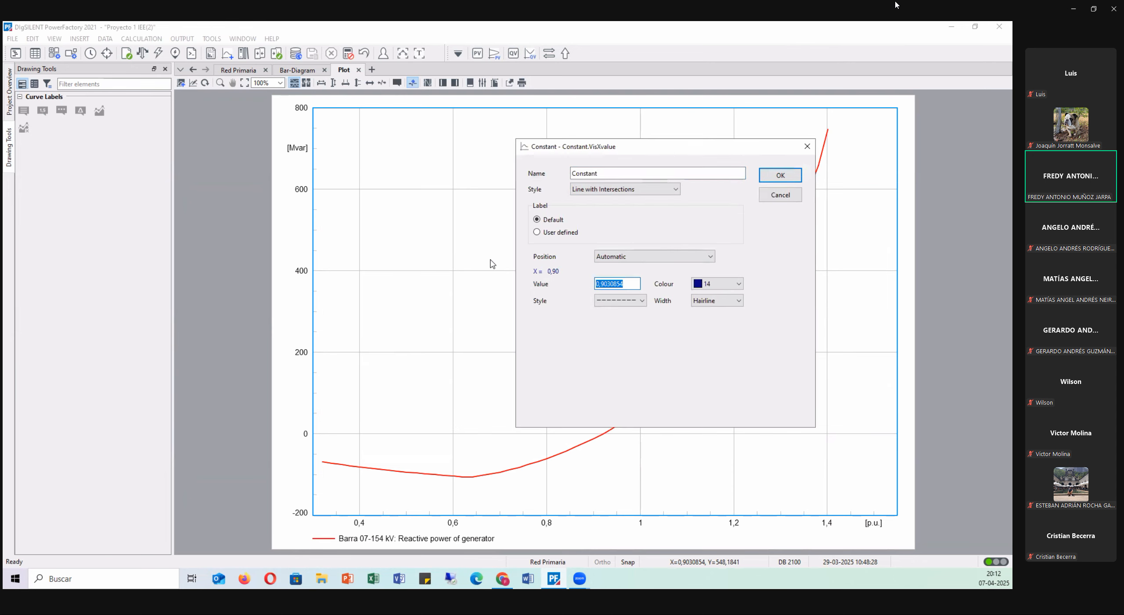
pyautogui.write('1')
pyautogui.click(784, 175)
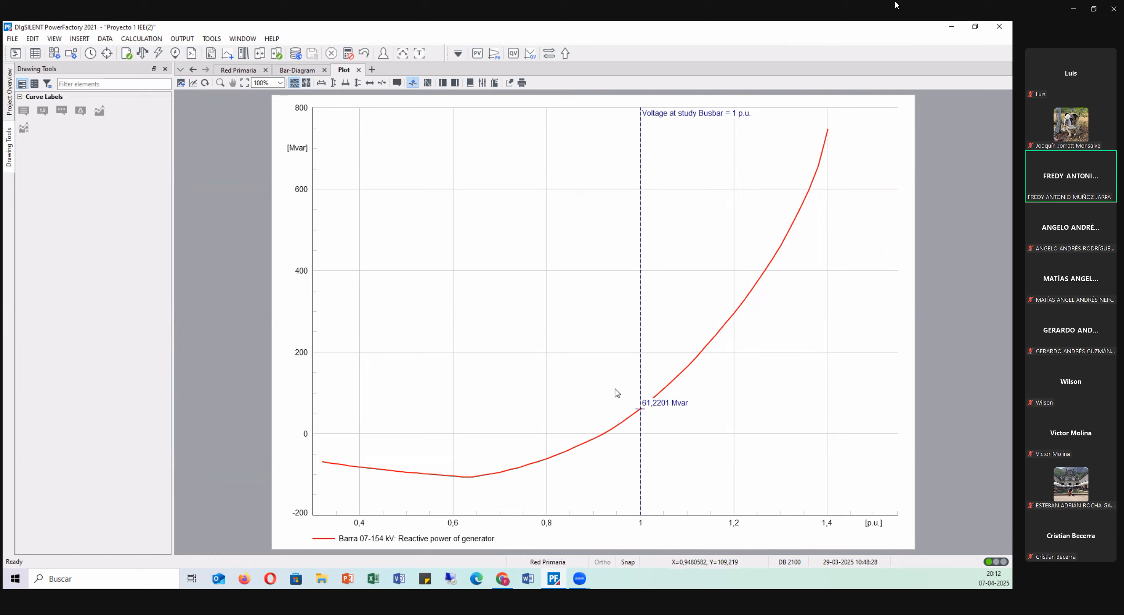
pyautogui.moveTo(615, 392)
# - Reset the calculation in the Red Primaria diagram and connect a Shunt/Filter C to Barra 07-154 kV
pyautogui.click(239, 72)
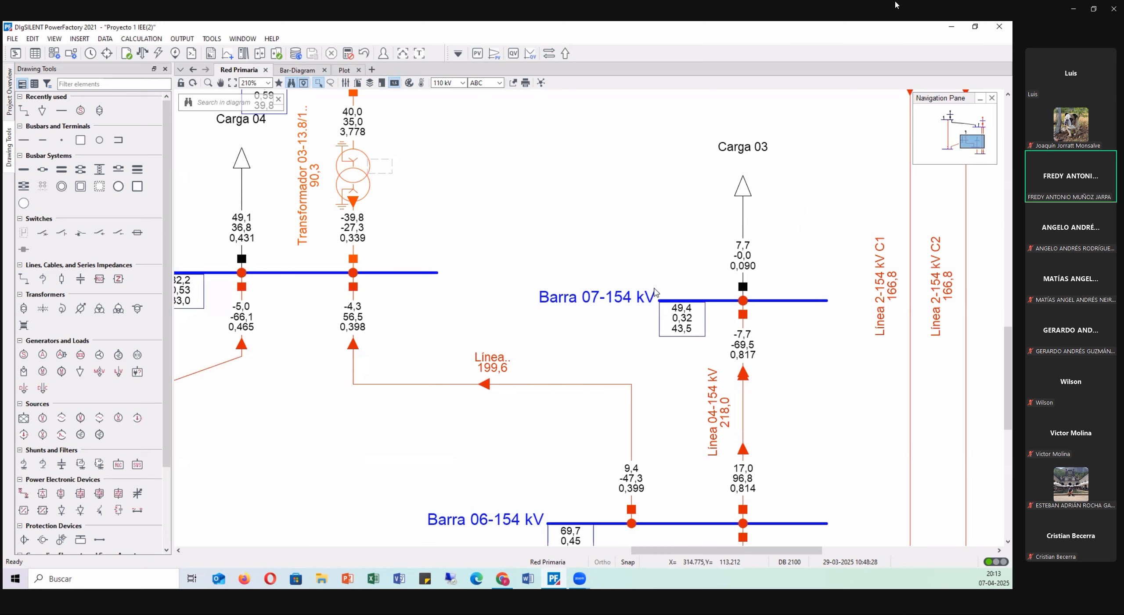
pyautogui.click(349, 54)
pyautogui.click(518, 321)
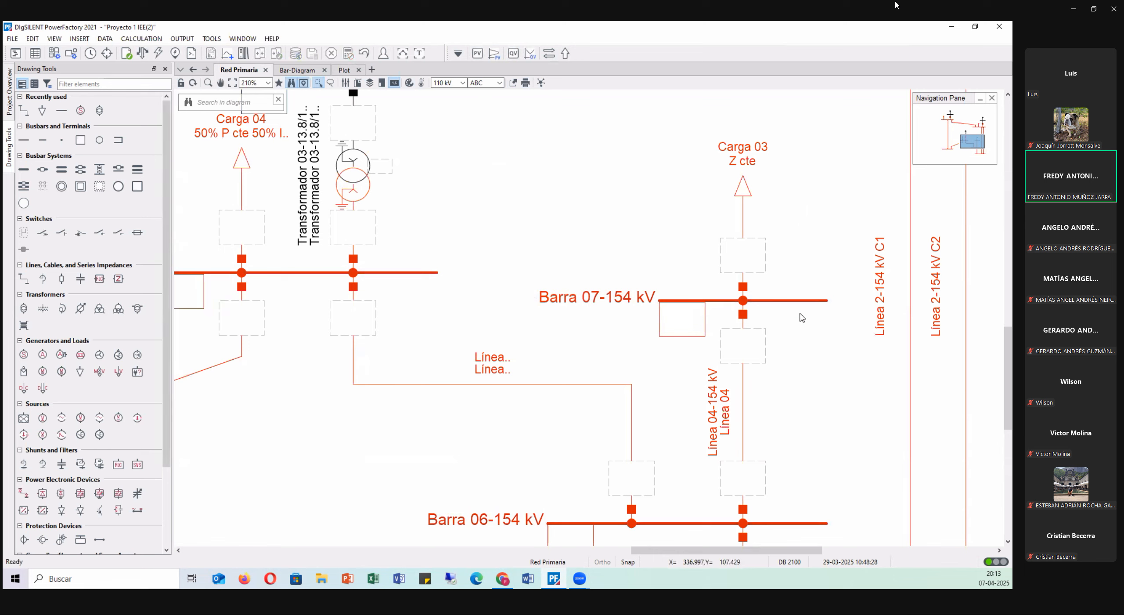
pyautogui.scroll(-3, 59, 255)
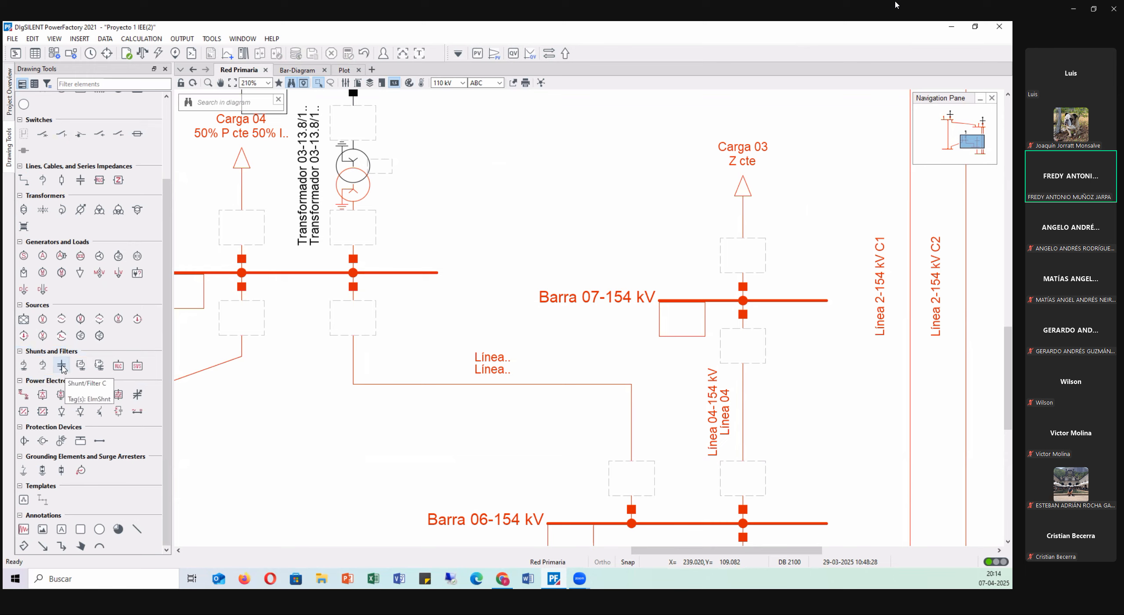
pyautogui.click(62, 366)
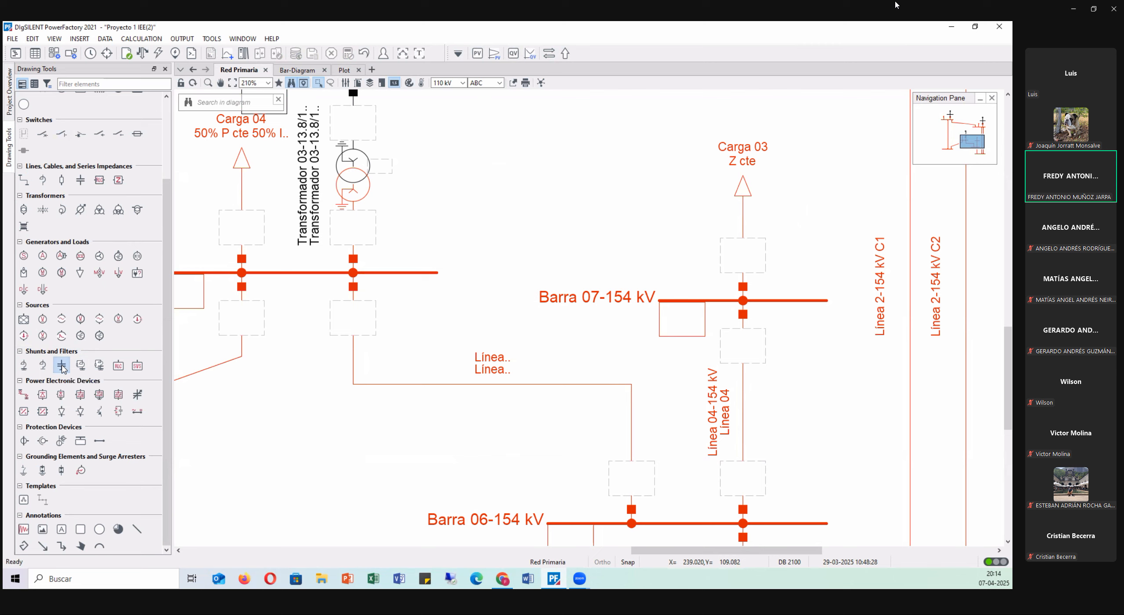
pyautogui.click(799, 301)
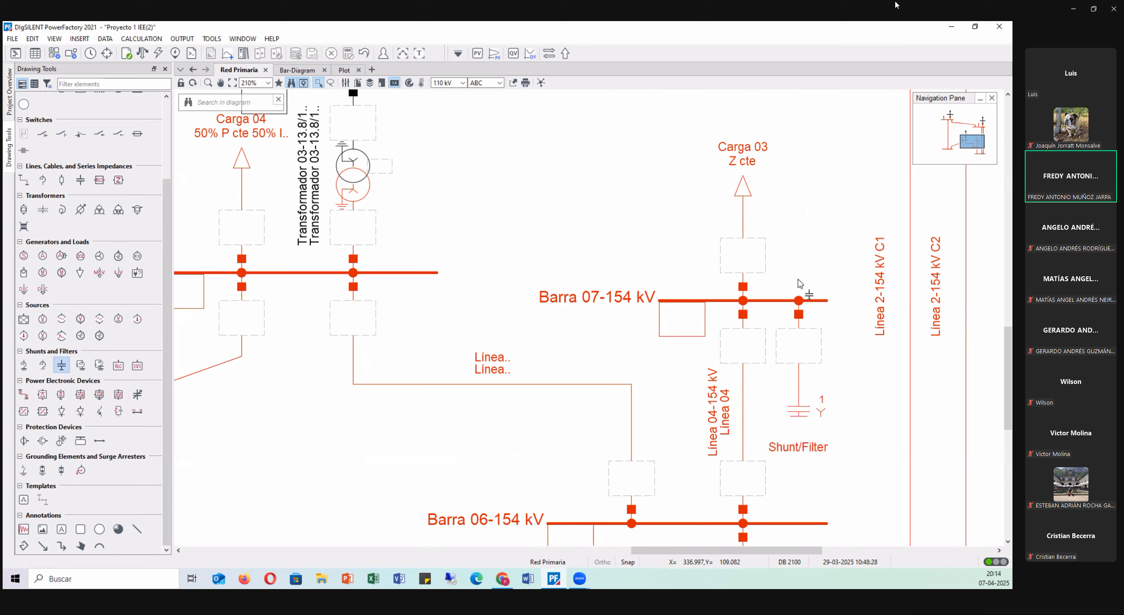
# - Name the new shunt at Barra 07-154 kV Banco 1, with 154 kV rated voltage and 61 Mvar rated reactive power
pyautogui.press('Escape')
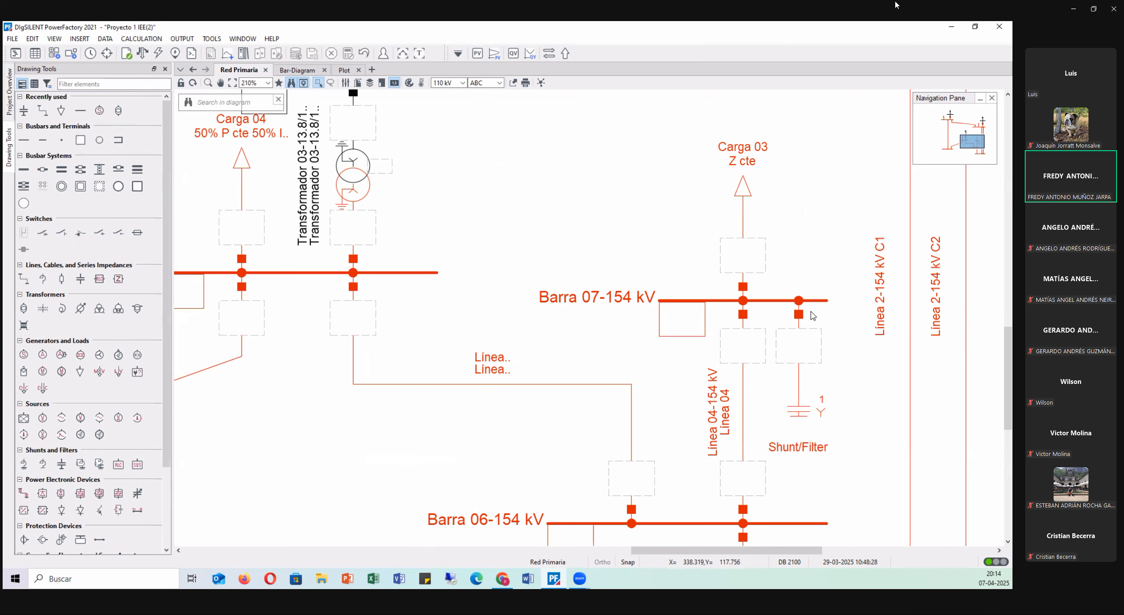
pyautogui.doubleClick(799, 414)
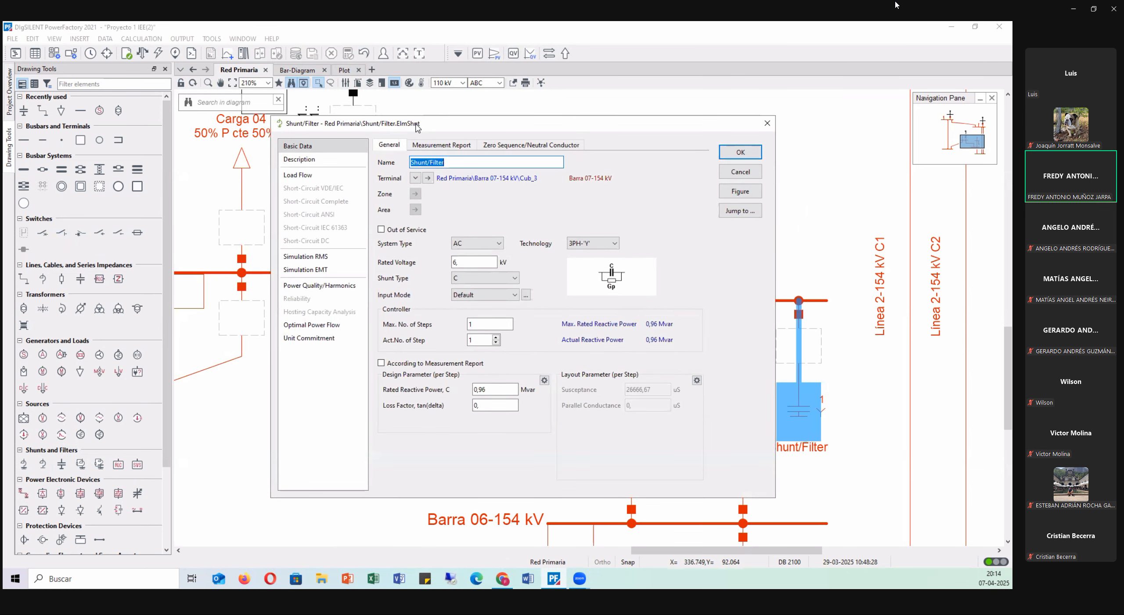
pyautogui.write('Banco 1')
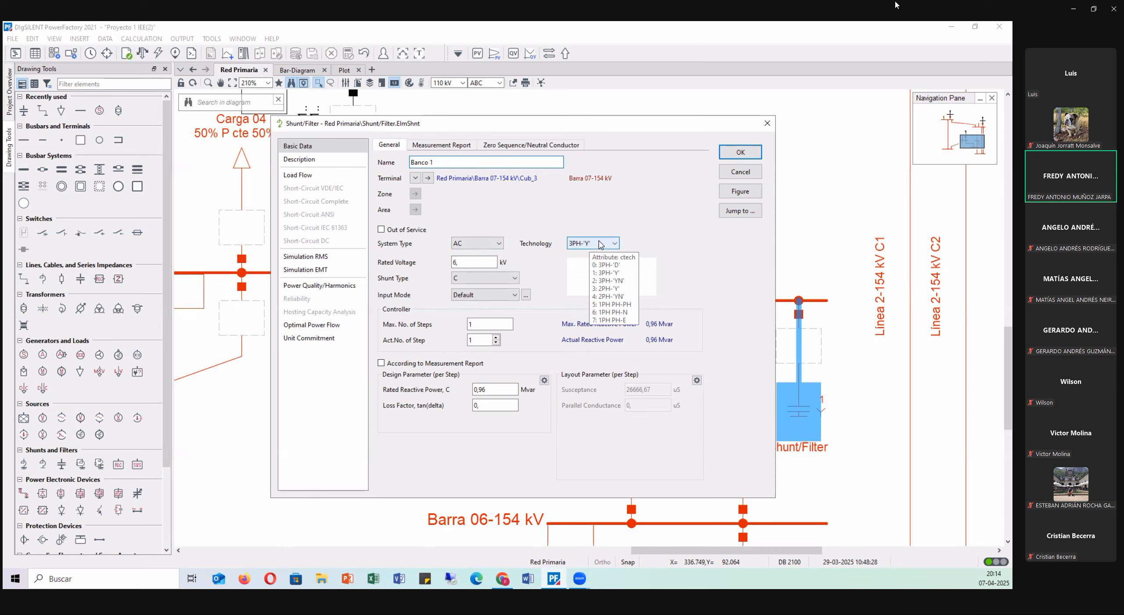
pyautogui.moveTo(477, 262); pyautogui.dragTo(421, 263)
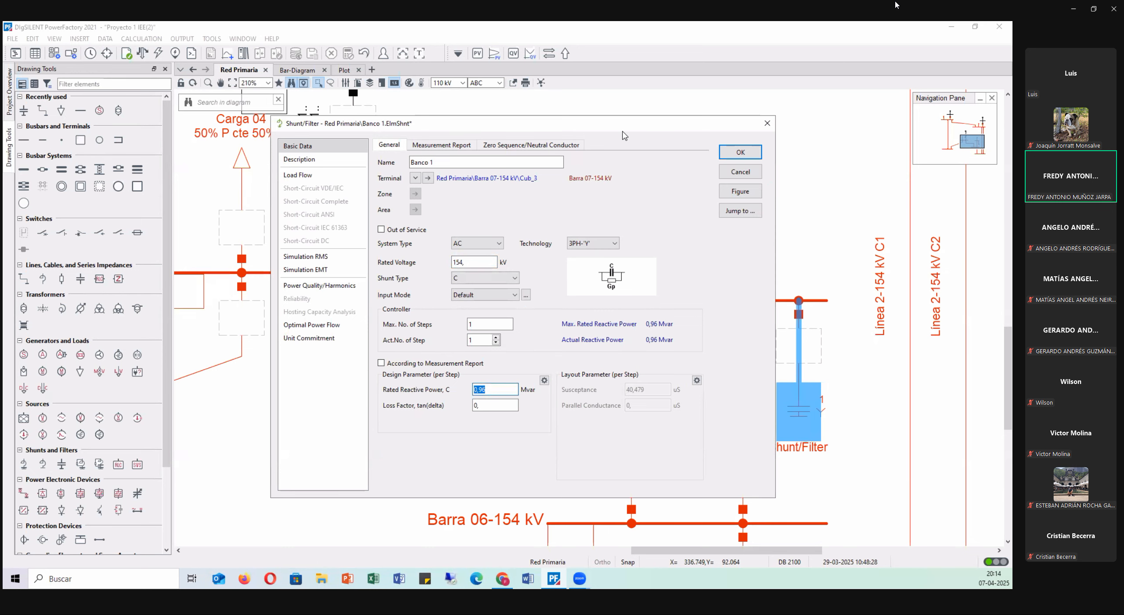
pyautogui.moveTo(623, 132); pyautogui.dragTo(552, 152)
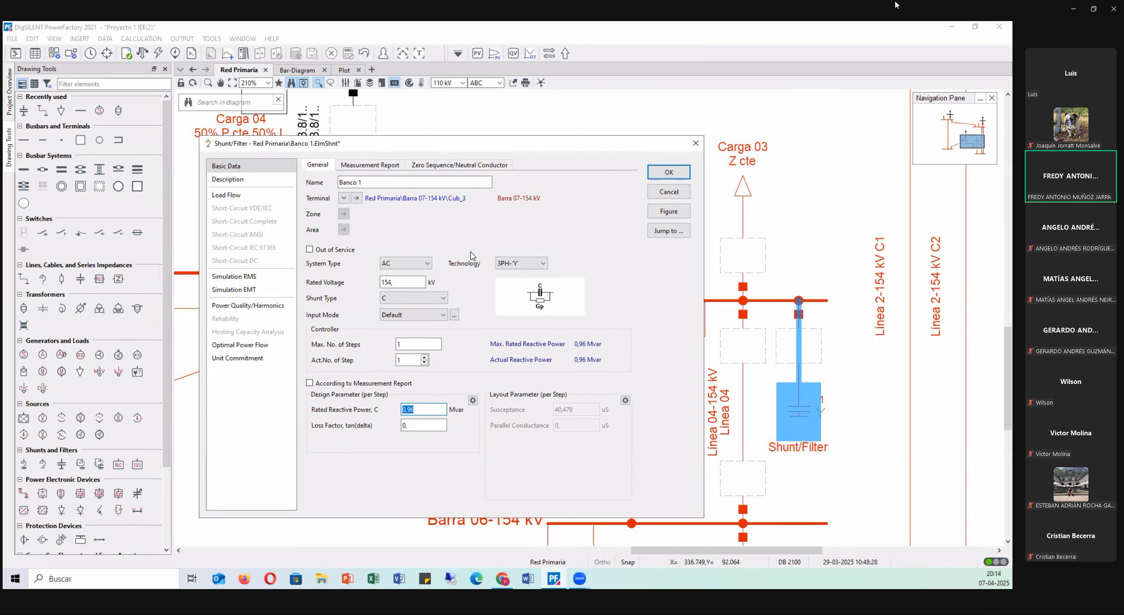
pyautogui.click(441, 425)
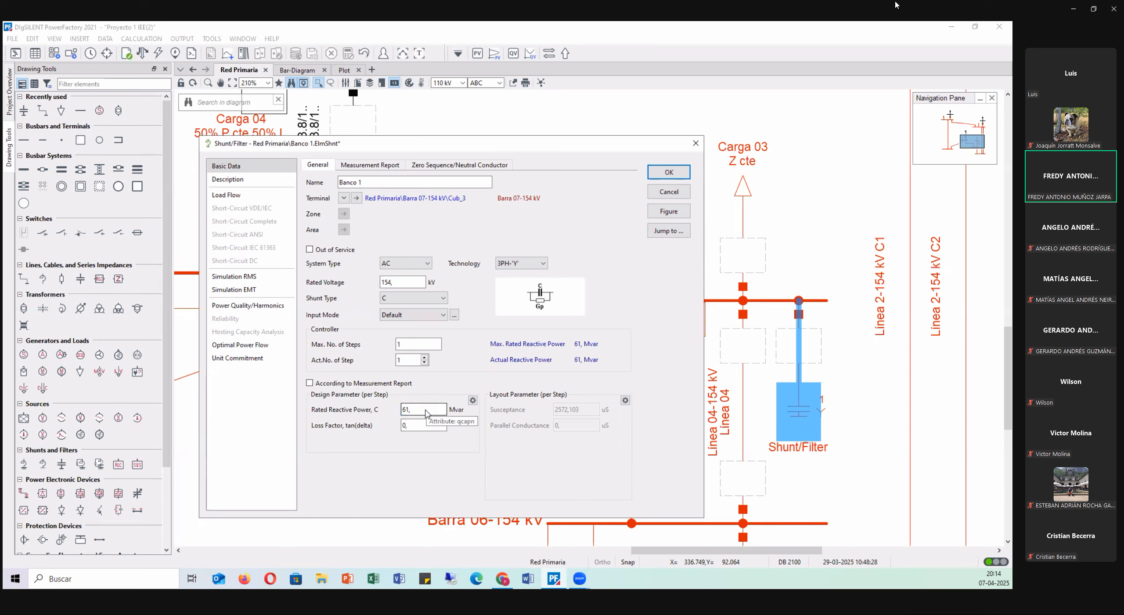
pyautogui.click(668, 172)
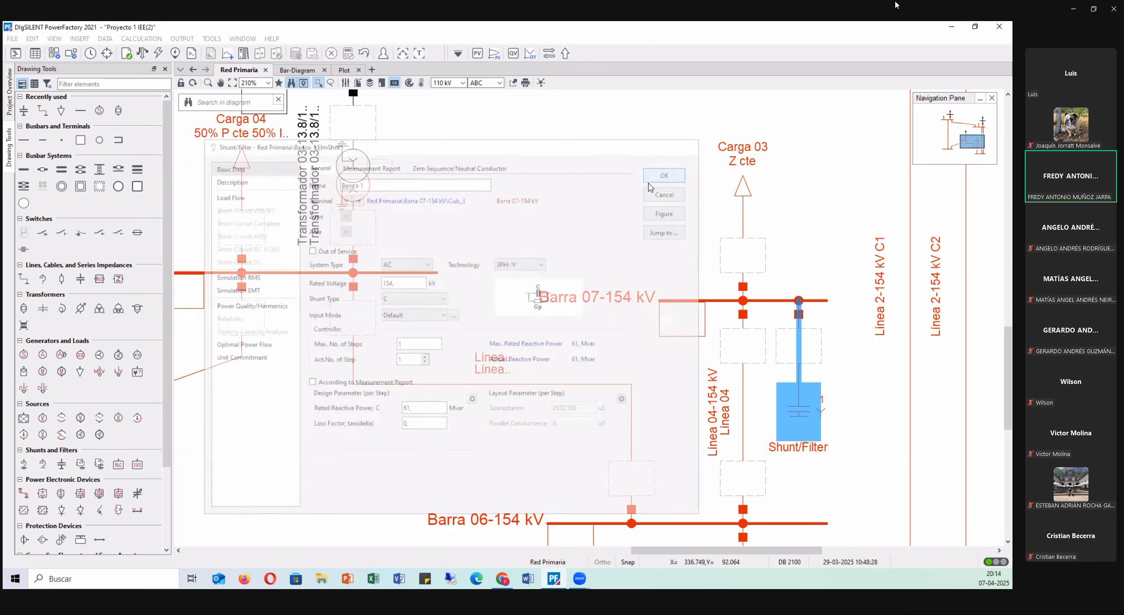
# - Review the rated voltage and rated reactive power entered for Banco 1
pyautogui.doubleClick(802, 405)
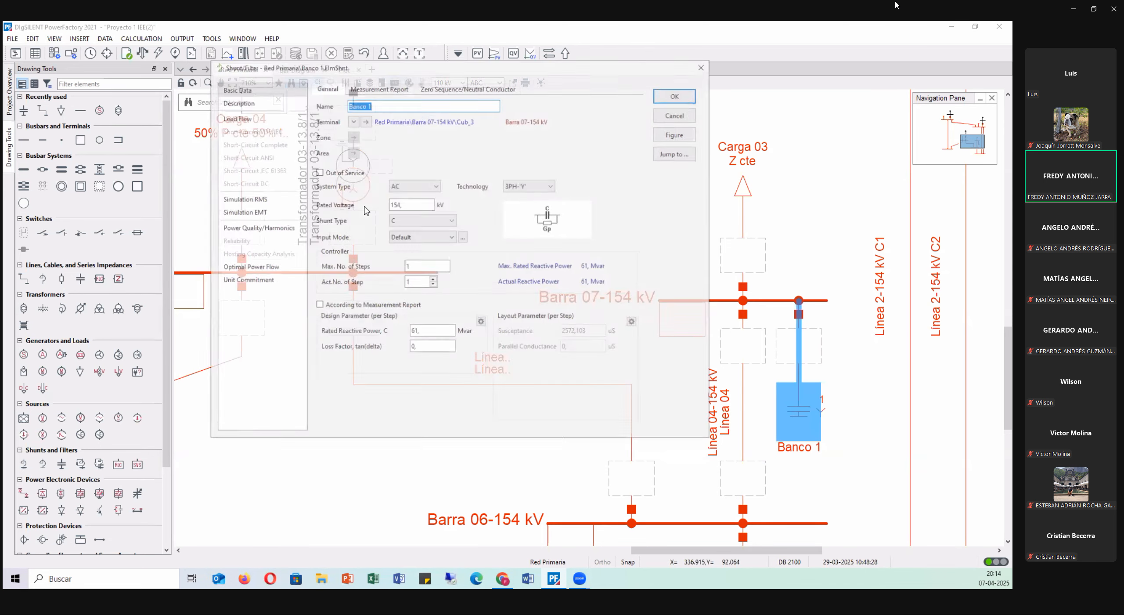
pyautogui.moveTo(422, 204); pyautogui.dragTo(288, 200)
pyautogui.moveTo(436, 333); pyautogui.dragTo(326, 330)
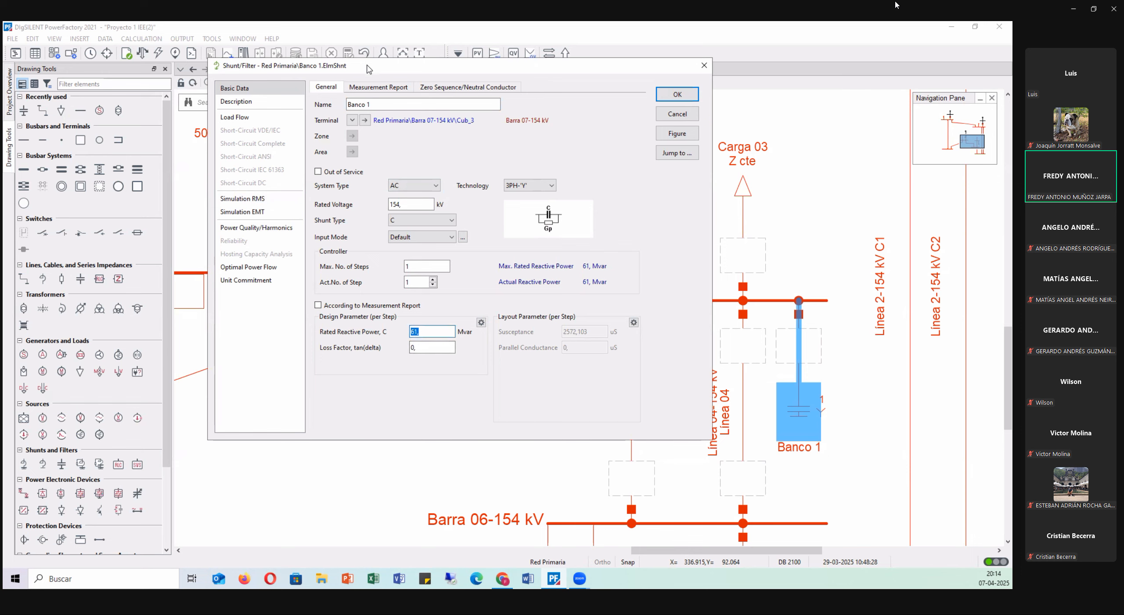
pyautogui.moveTo(367, 66); pyautogui.dragTo(354, 147)
pyautogui.click(662, 175)
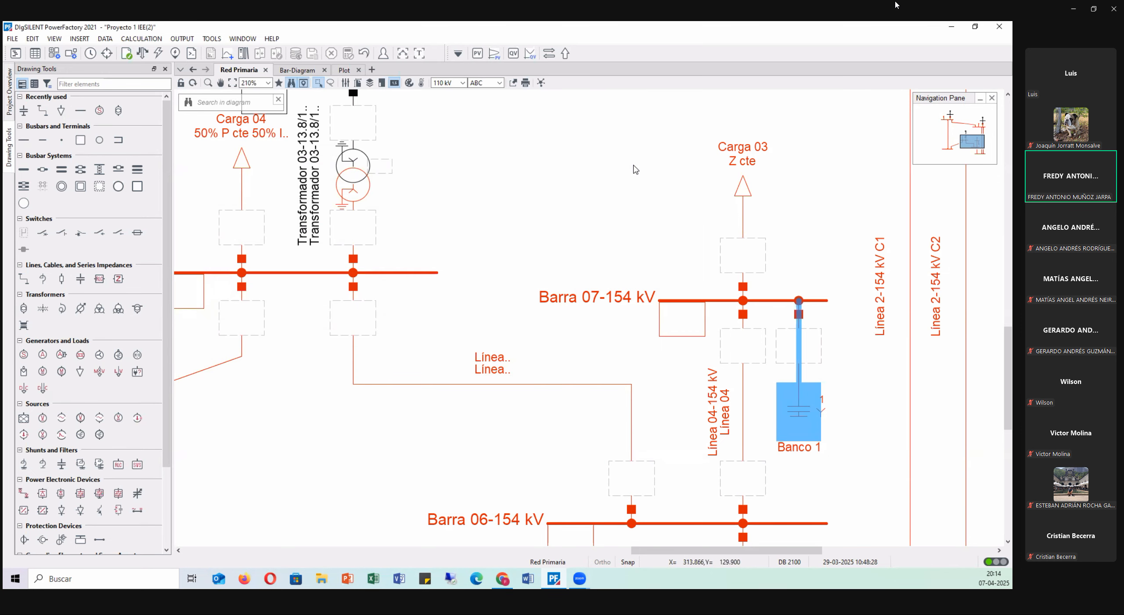
pyautogui.click(636, 169)
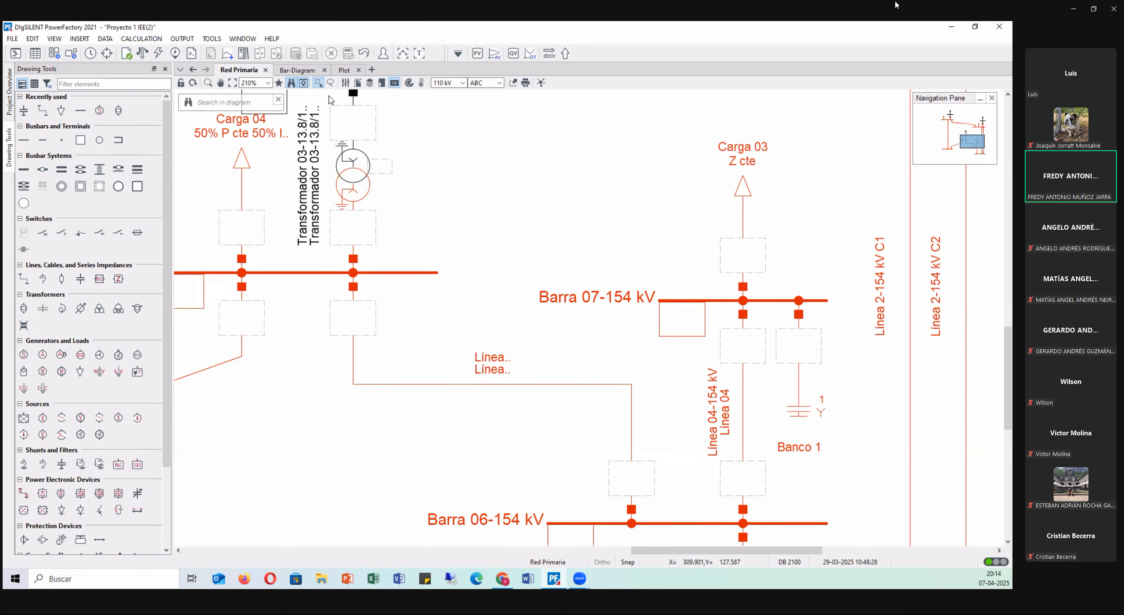
# - Execute the balanced AC load flow and examine the voltages and flows around Barra 07-154 kV and Banco 1
pyautogui.click(147, 53)
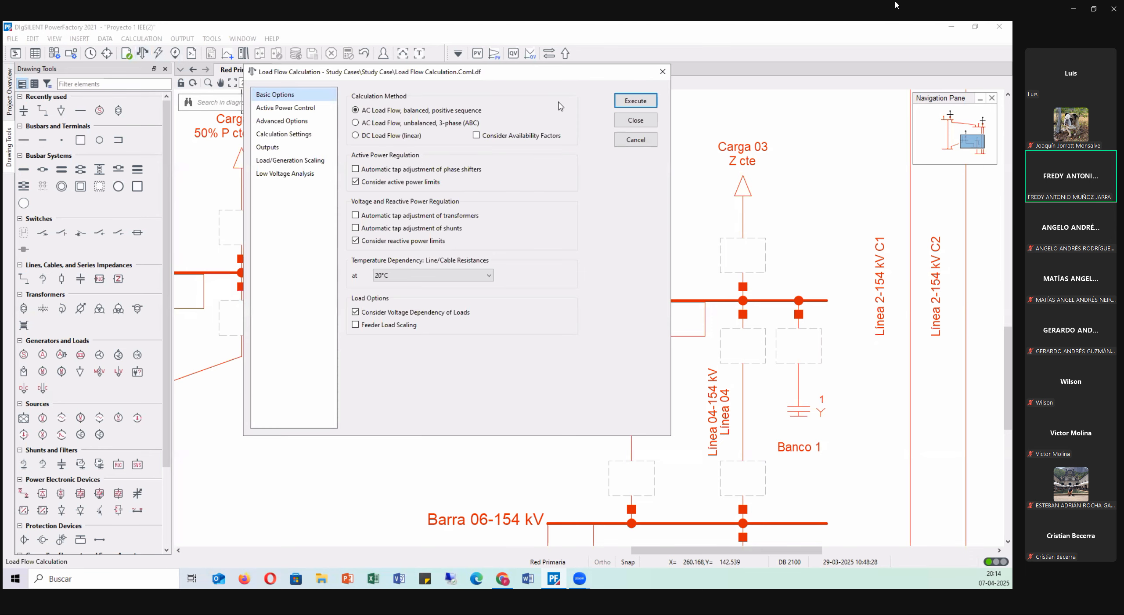
pyautogui.click(635, 101)
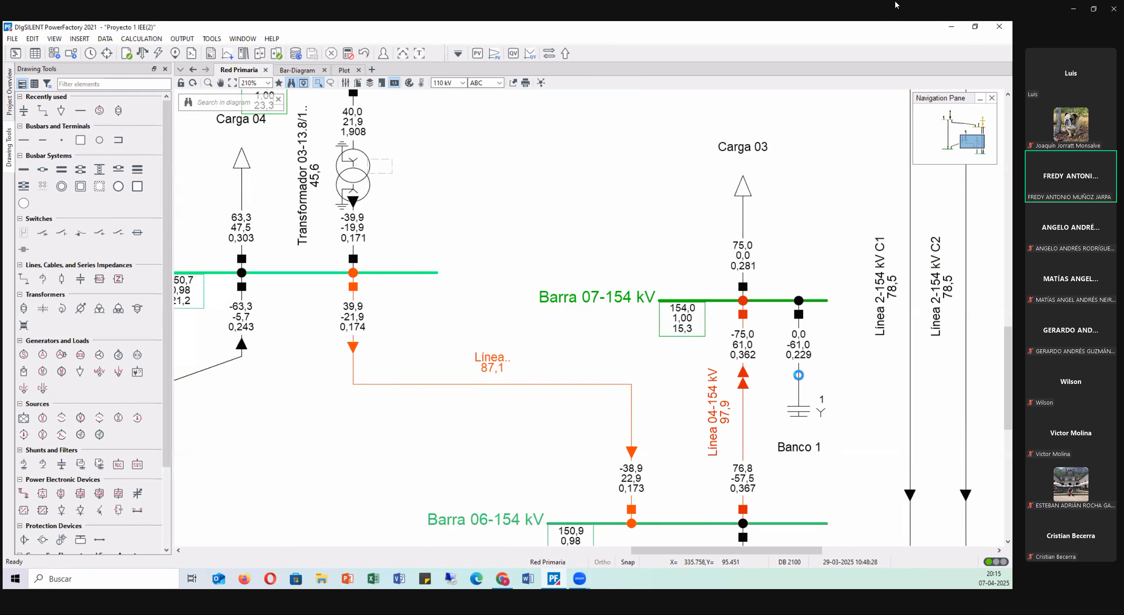
pyautogui.moveTo(801, 351)
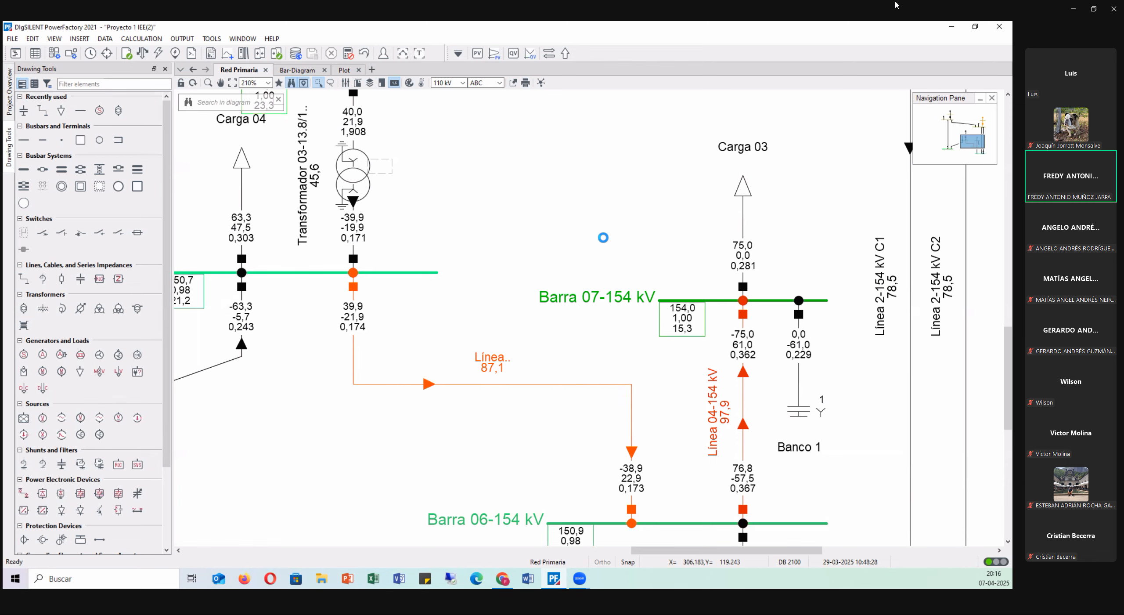
pyautogui.scroll(-5, 665, 232)
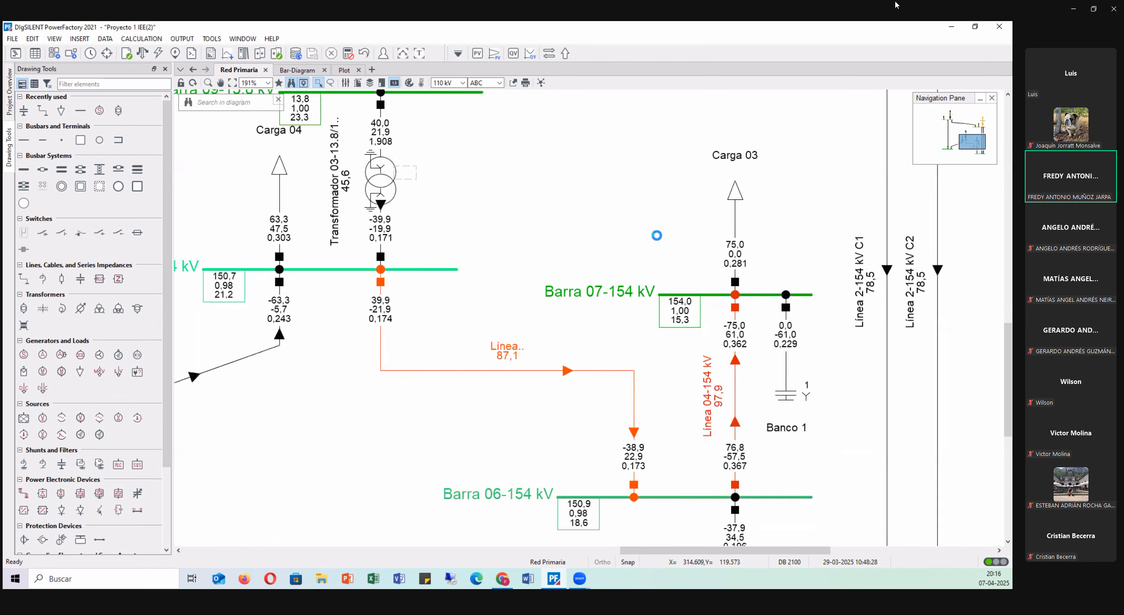
pyautogui.scroll(3, 673, 289)
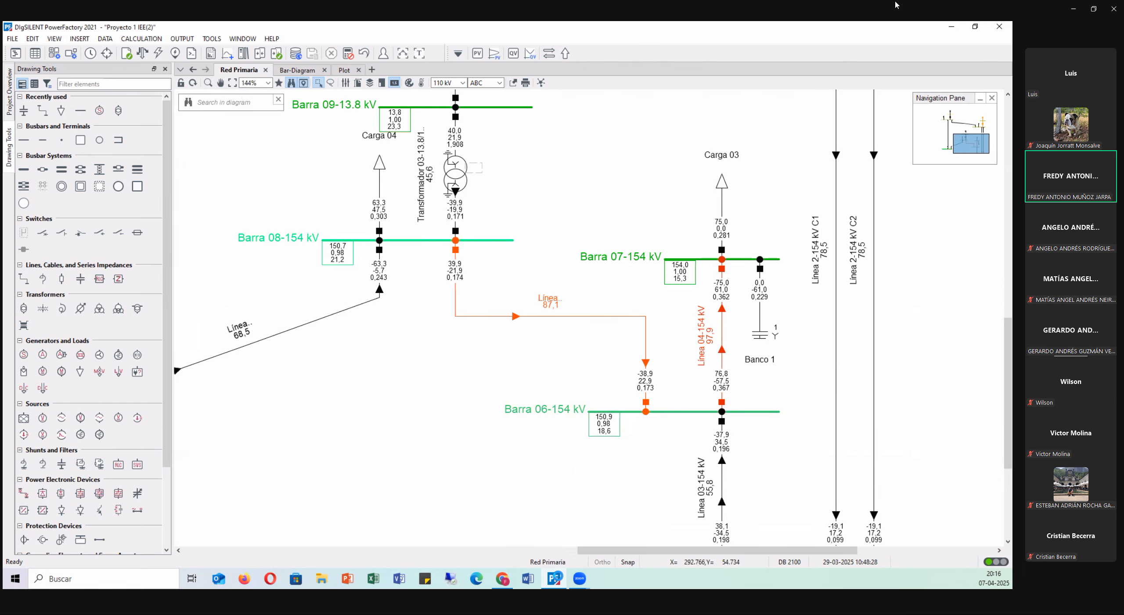
# - Take Línea 07-154 kV out of service, rerun the balanced load flow and examine the bus voltages and line loadings
pyautogui.moveTo(633, 550); pyautogui.dragTo(421, 422)
pyautogui.scroll(3, 411, 306)
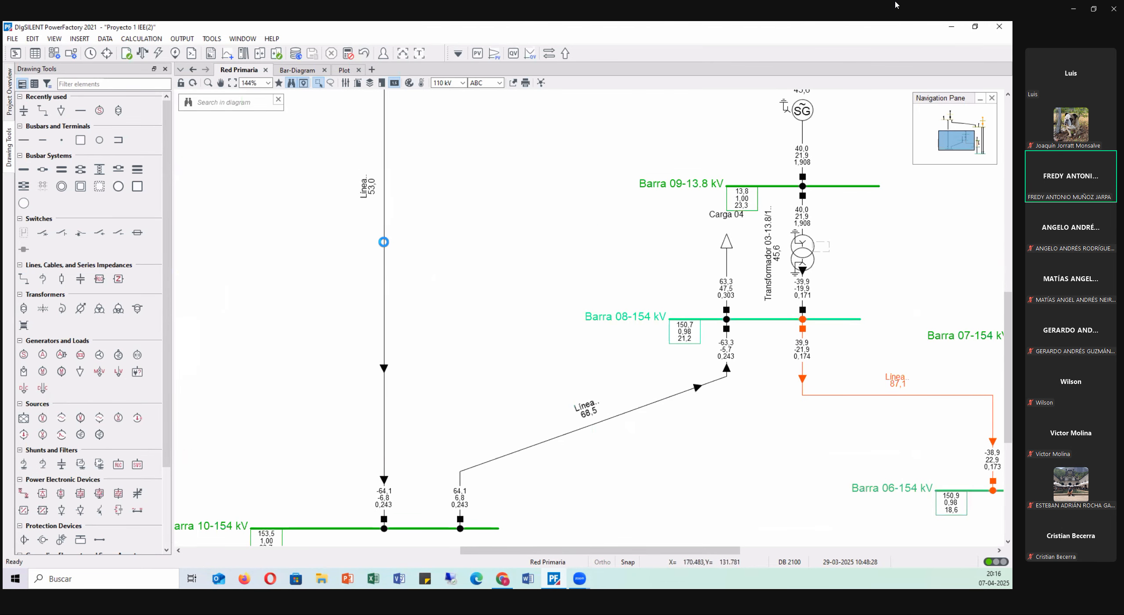
pyautogui.doubleClick(386, 245)
pyautogui.click(346, 172)
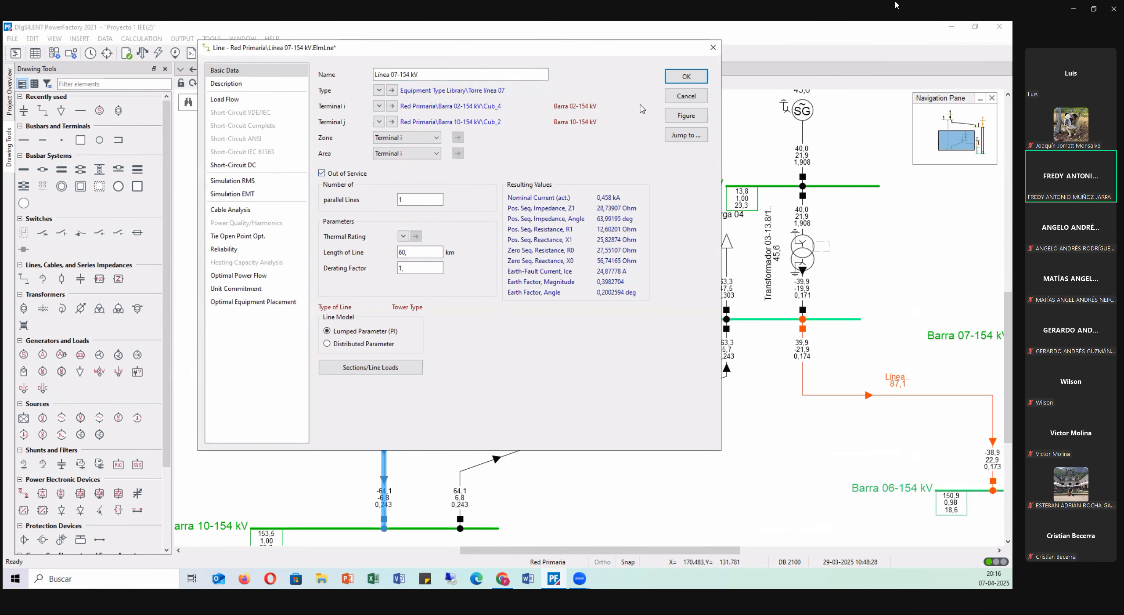
pyautogui.press('Return')
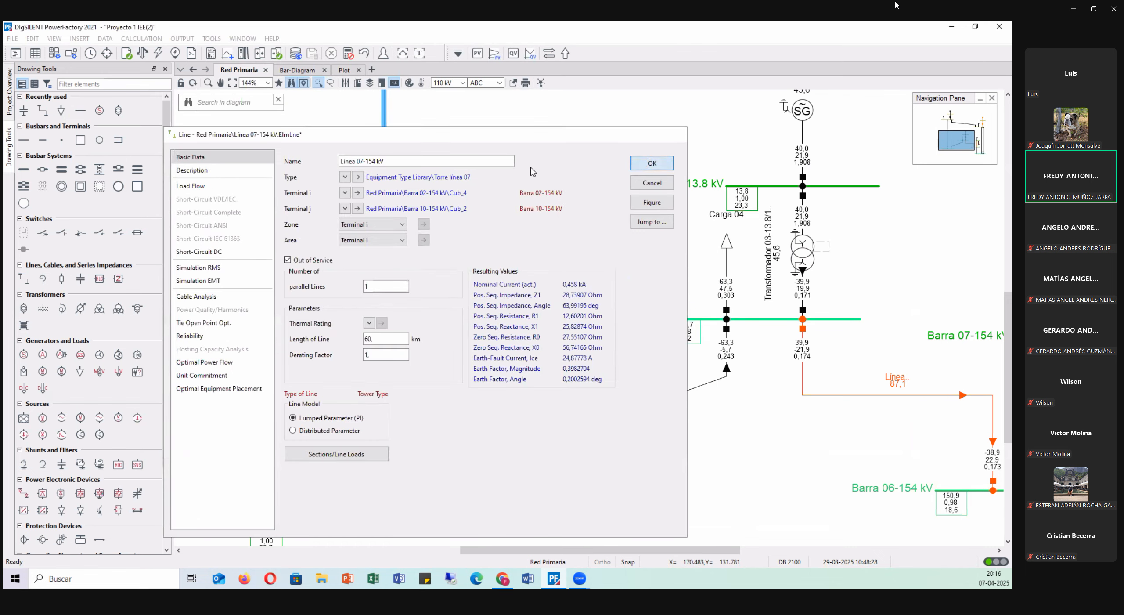
pyautogui.click(142, 53)
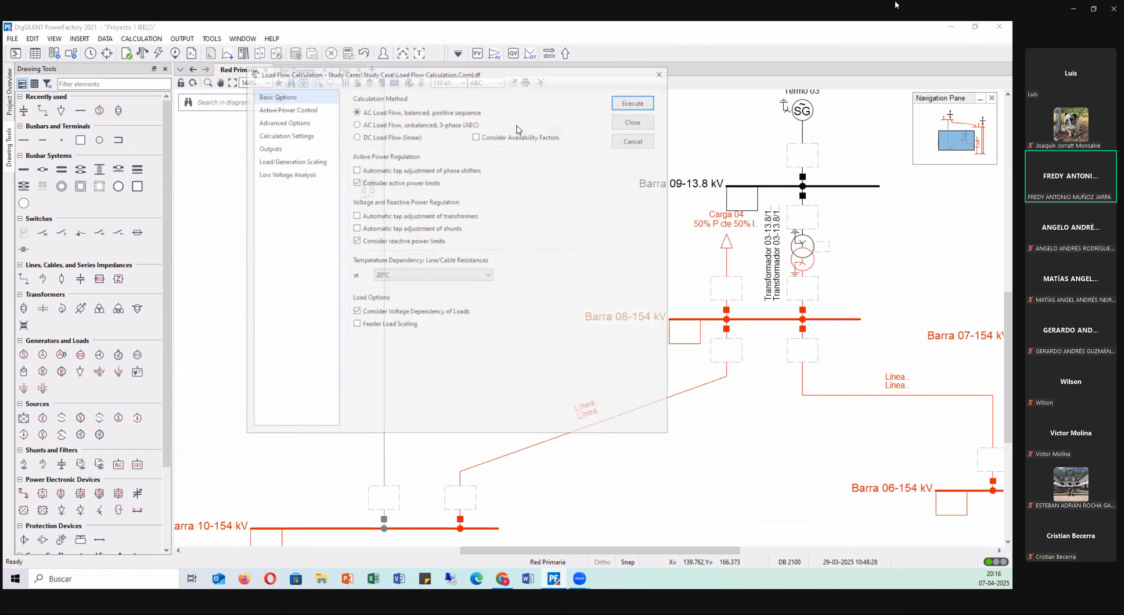
pyautogui.click(625, 106)
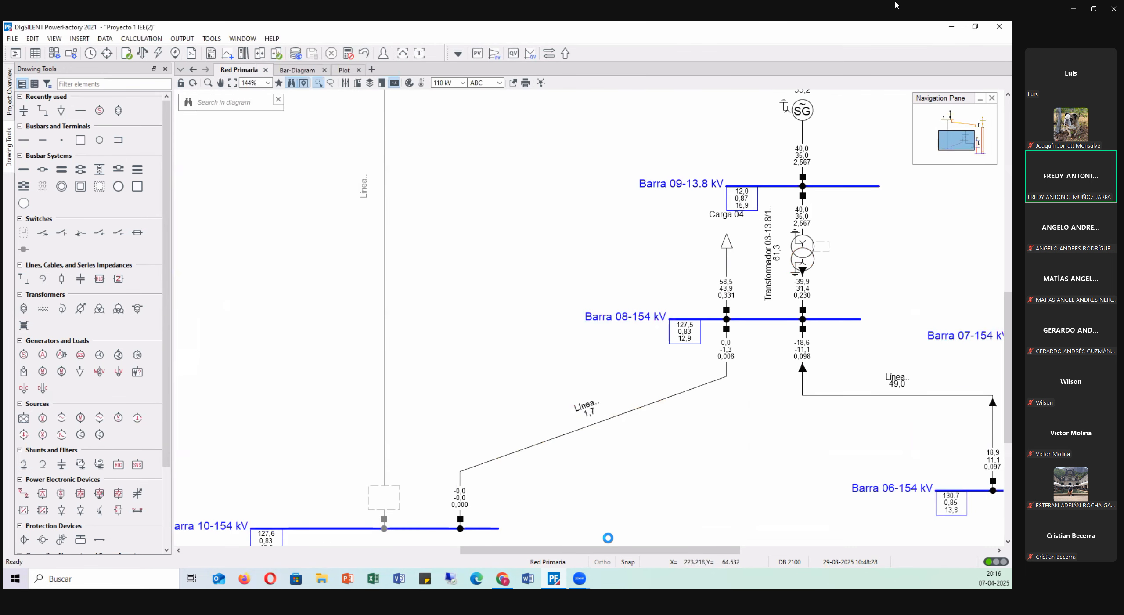
pyautogui.moveTo(614, 549); pyautogui.dragTo(747, 541)
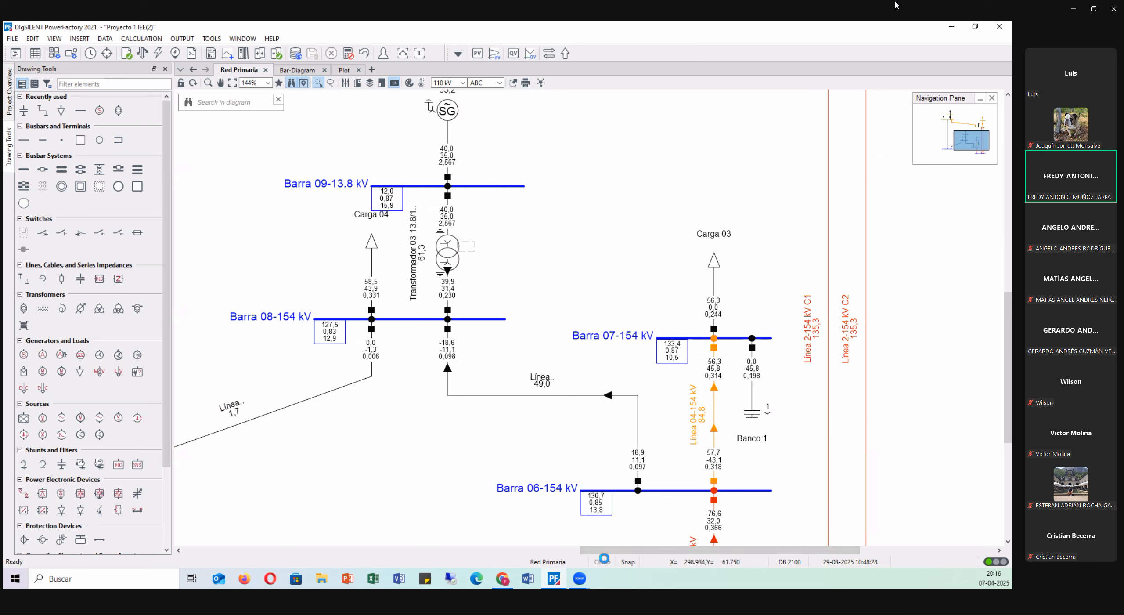
# - Put Línea 07-154 kV back in service
pyautogui.hscroll(-5, 291, 321)
pyautogui.doubleClick(270, 248)
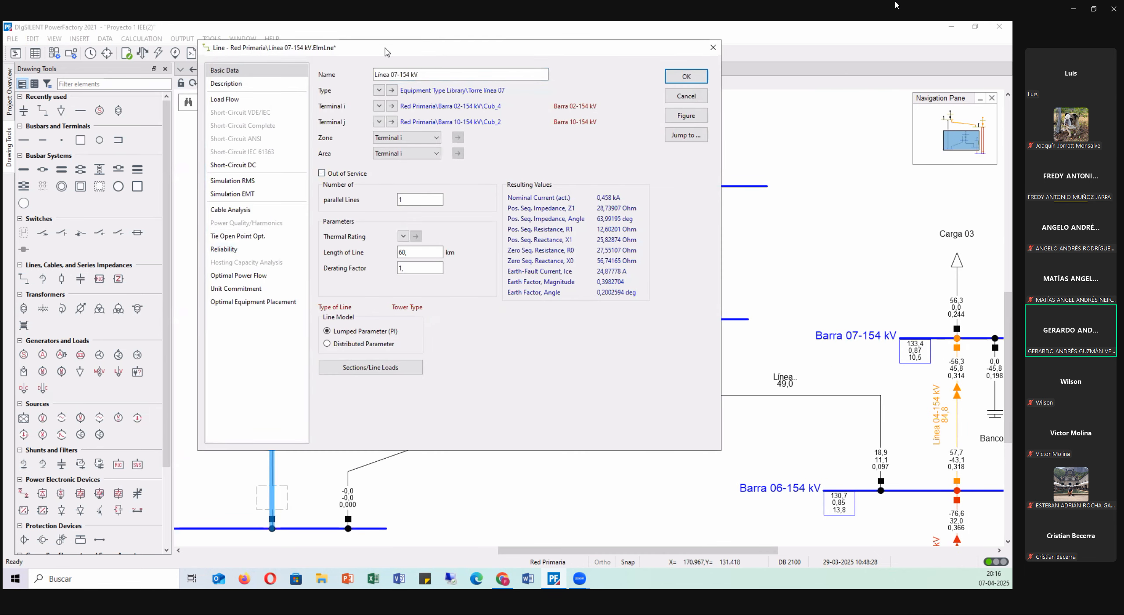
pyautogui.click(686, 76)
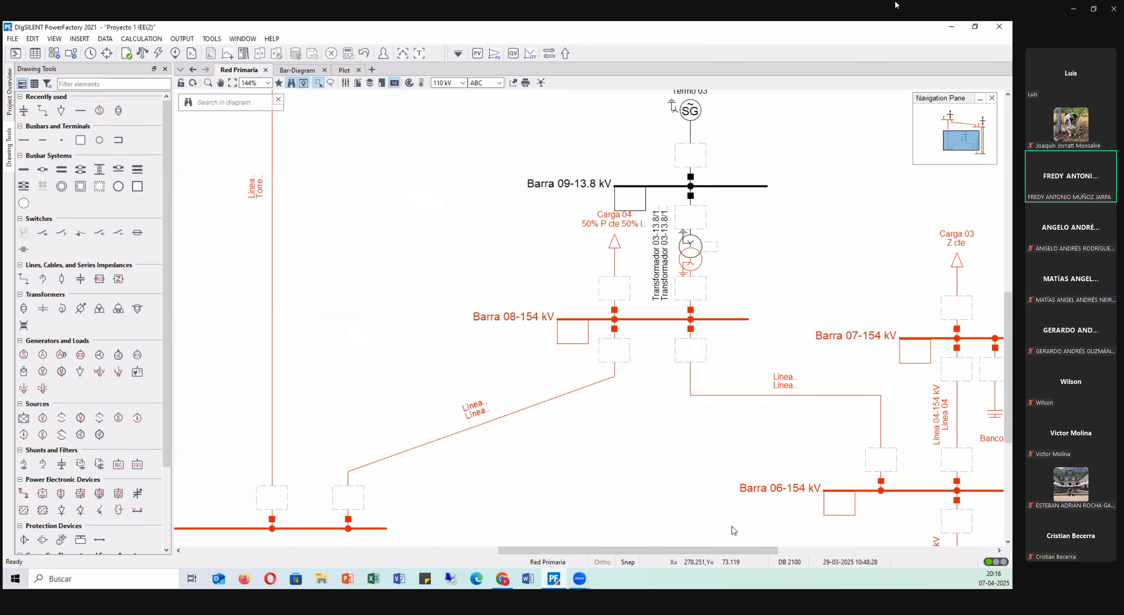
# - Configure Banco 1 with a maximum of 10 steps, 6 Mvar rated reactive power per step and actual step 1
pyautogui.moveTo(728, 550); pyautogui.dragTo(833, 550)
pyautogui.click(684, 402)
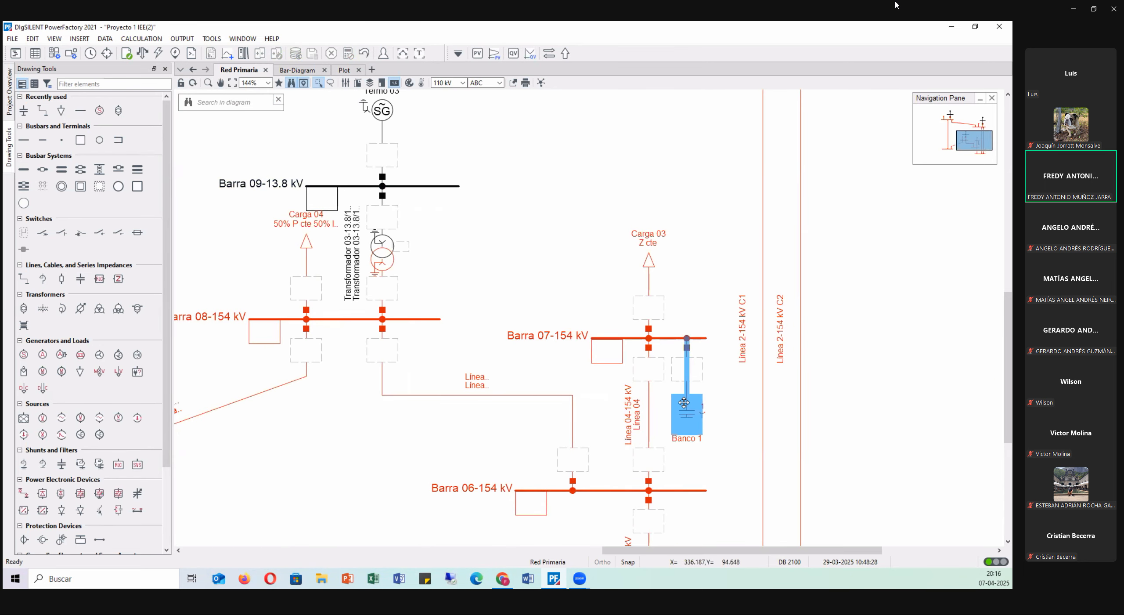
pyautogui.doubleClick(684, 403)
pyautogui.moveTo(411, 90); pyautogui.dragTo(508, 113)
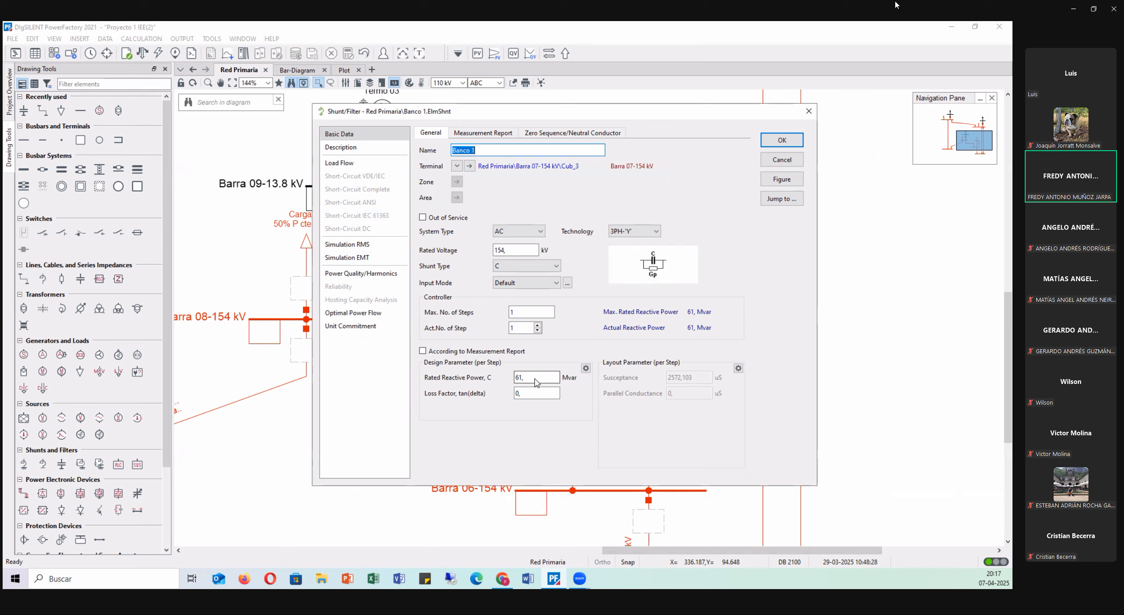
pyautogui.moveTo(536, 382); pyautogui.dragTo(443, 381)
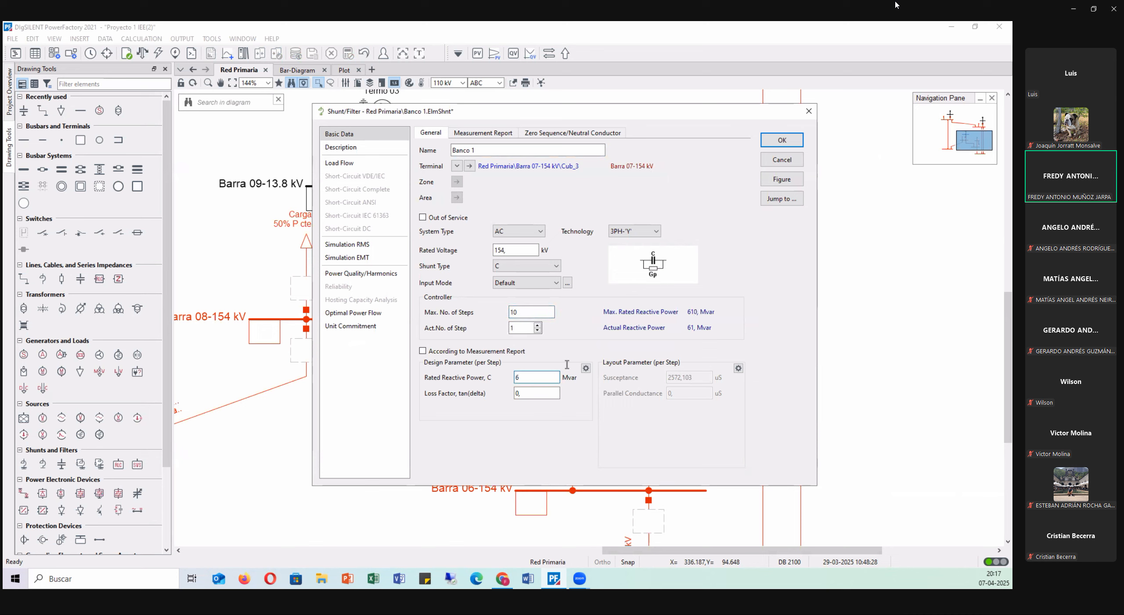
pyautogui.press('Tab')
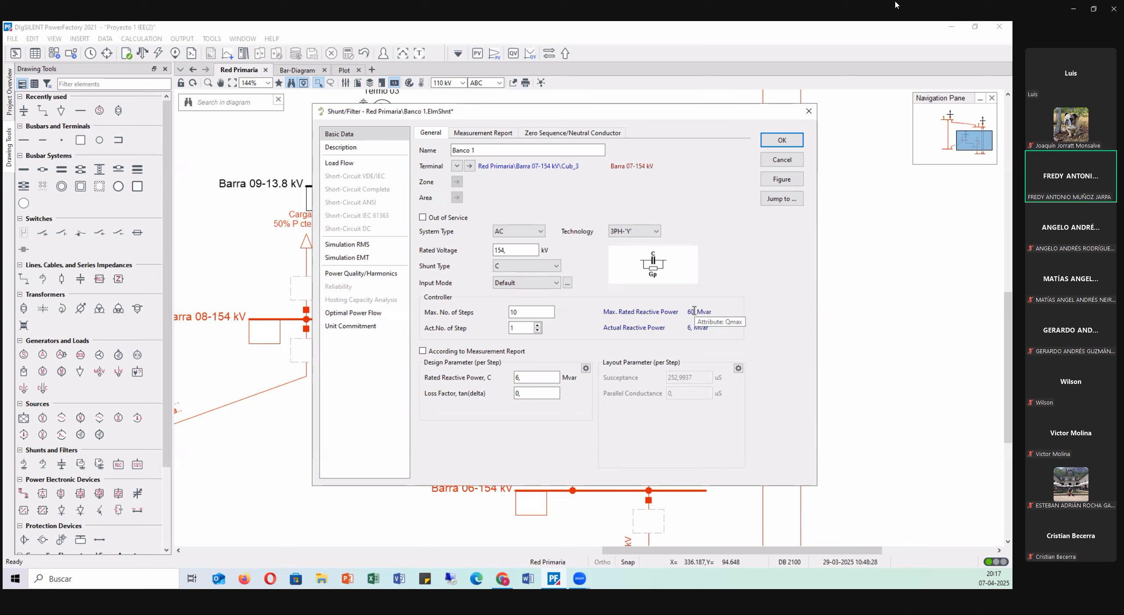
pyautogui.click(538, 331)
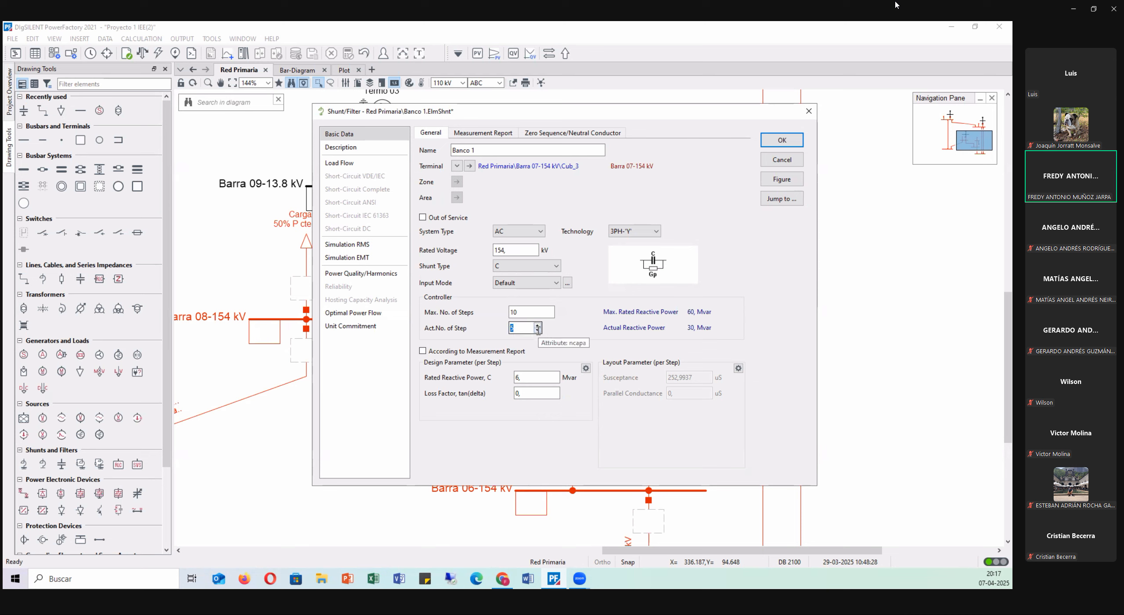
pyautogui.click(538, 330)
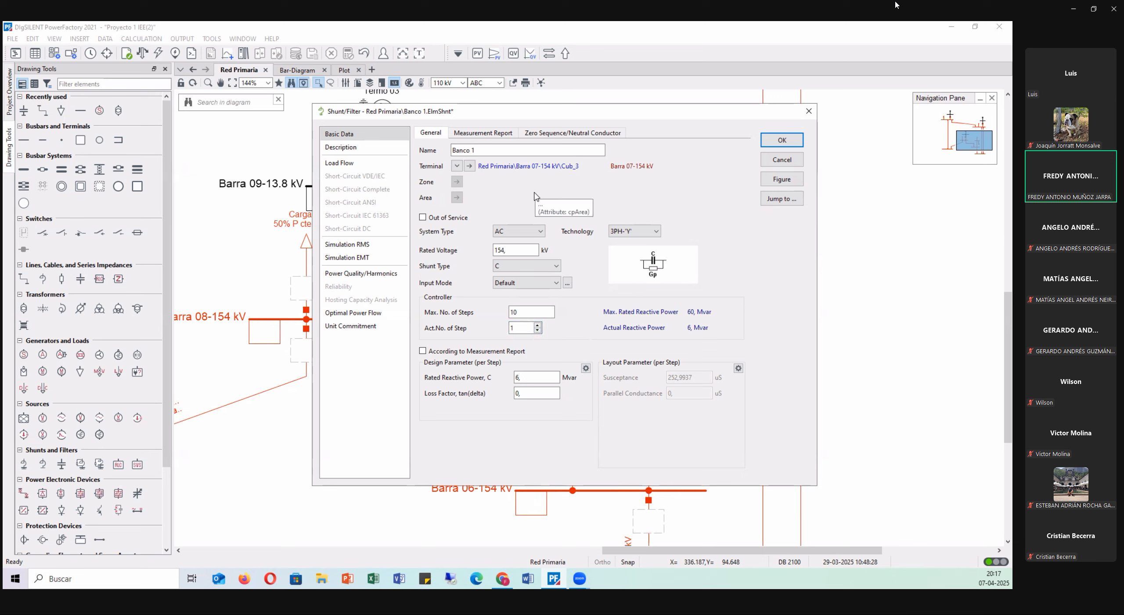
# - Make Banco 1 switchable in its load flow data, with discrete voltage control and voltage limits of 1,05 and 0,95 p.u
pyautogui.click(358, 167)
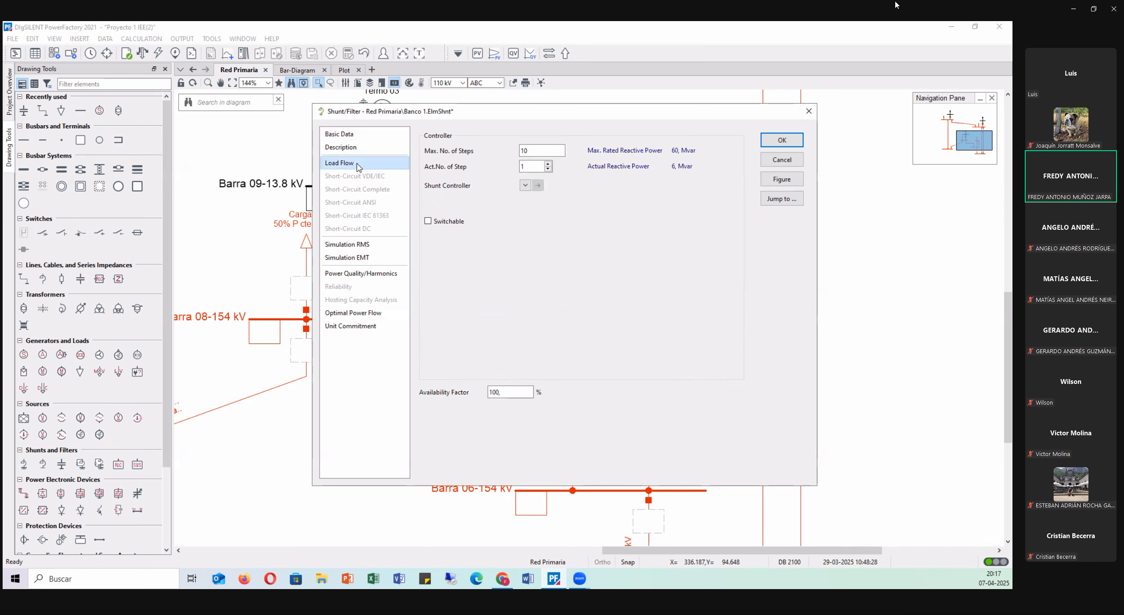
pyautogui.click(443, 226)
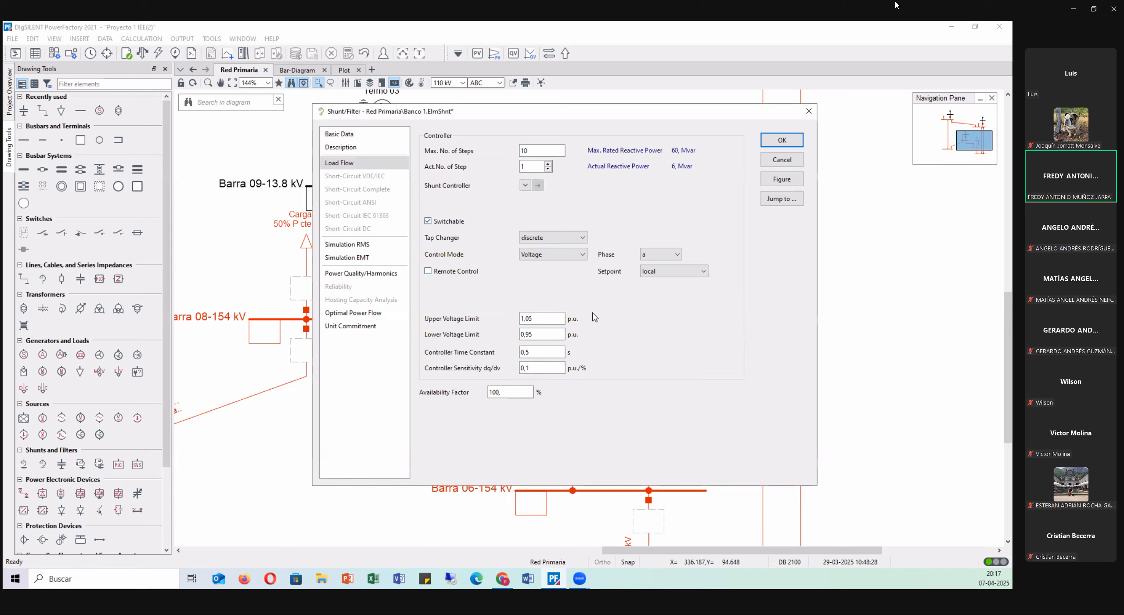
pyautogui.click(533, 321)
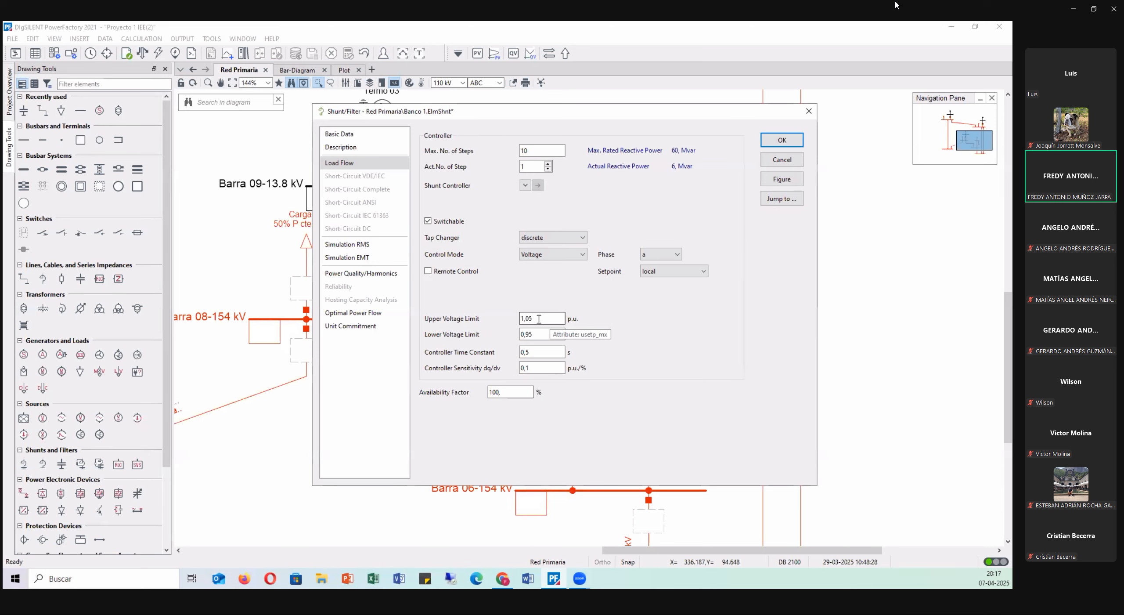
pyautogui.click(539, 335)
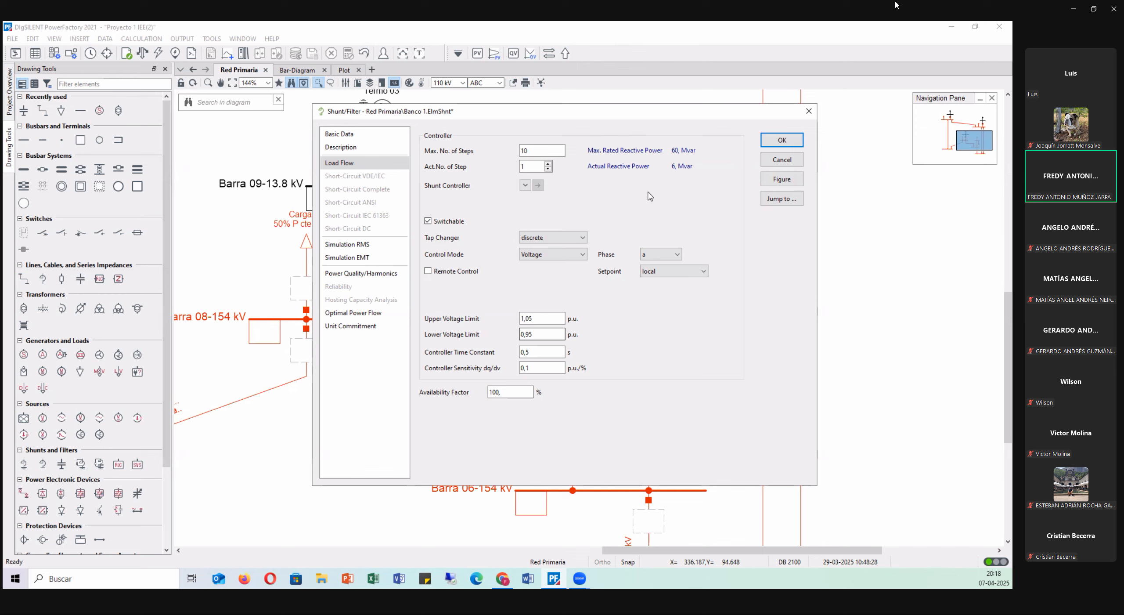
pyautogui.click(529, 316)
pyautogui.click(775, 140)
pyautogui.click(560, 222)
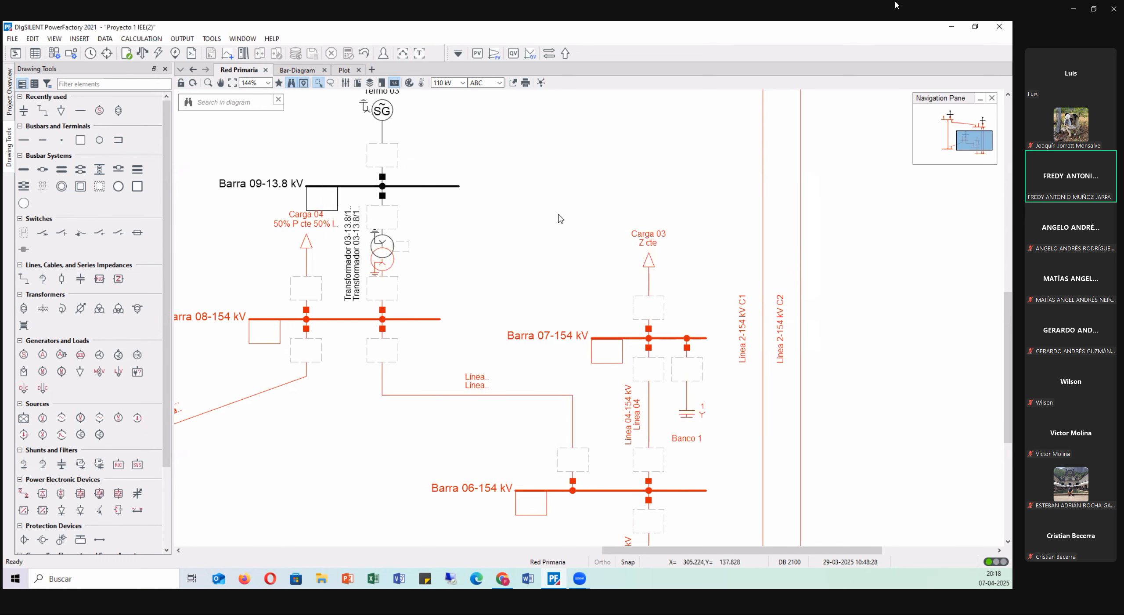
# - Run the balanced load flow with automatic tap adjustment of shunts enabled and examine Banco 1's step and the bus voltages across the network
pyautogui.click(143, 53)
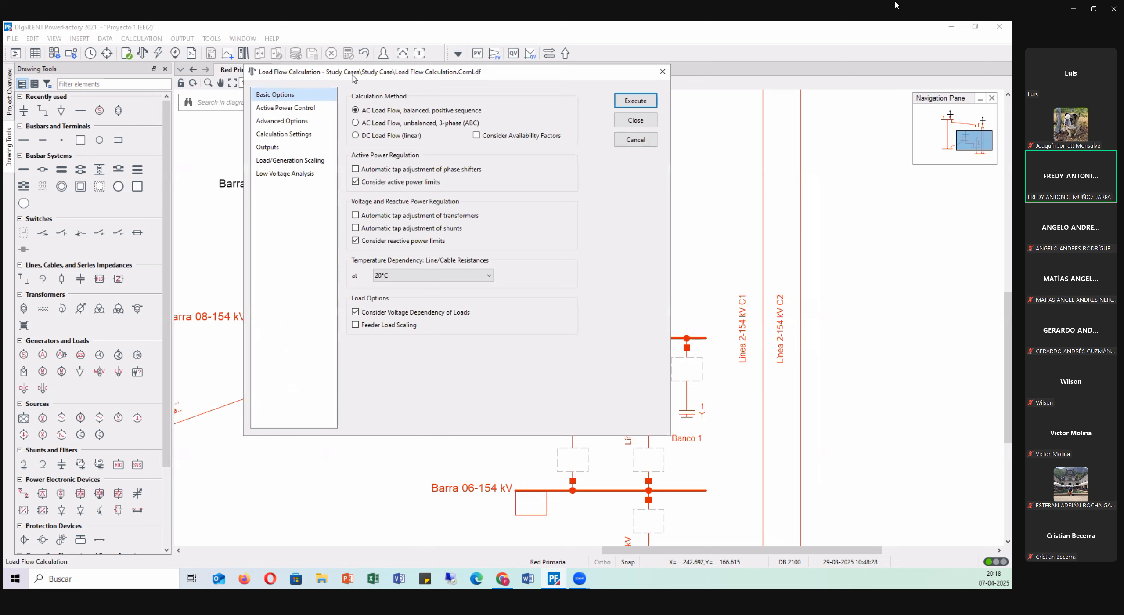
pyautogui.moveTo(352, 75); pyautogui.dragTo(321, 135)
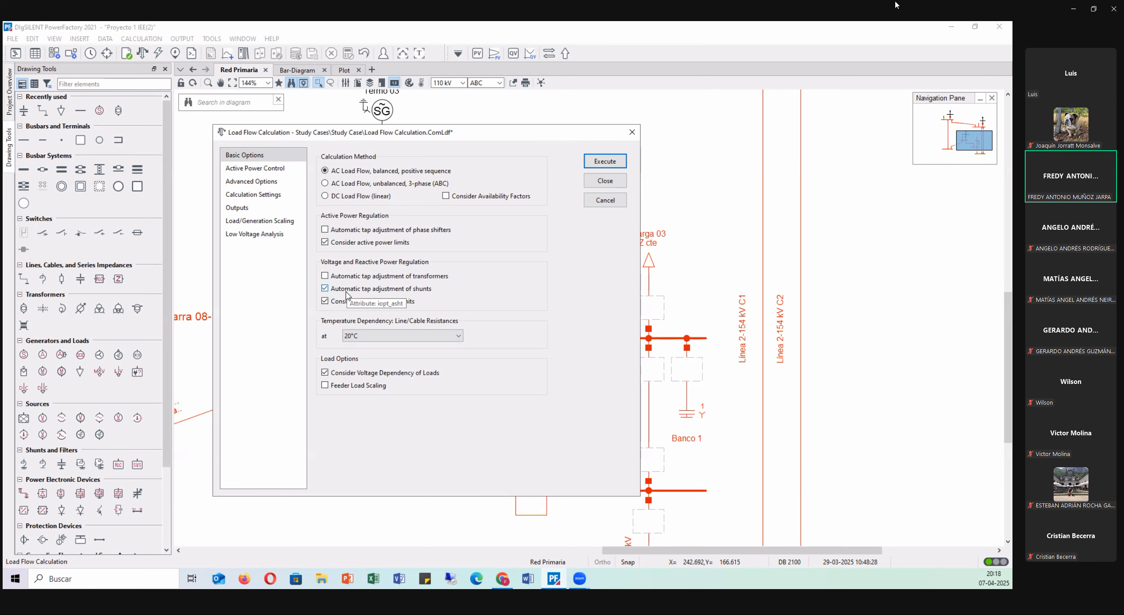
pyautogui.click(591, 162)
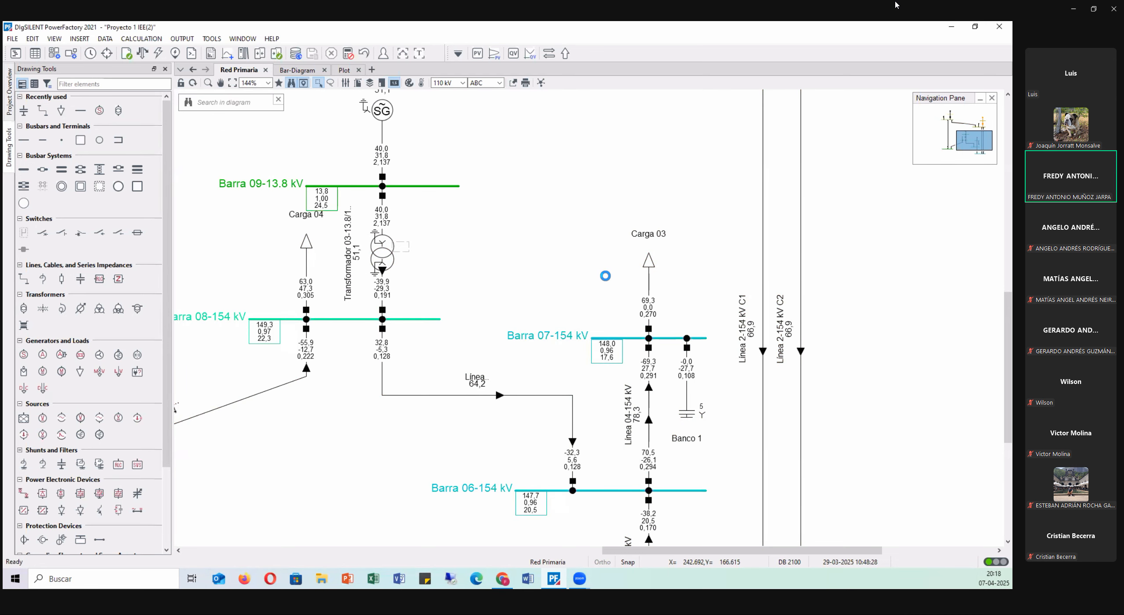
pyautogui.scroll(-3, 687, 272)
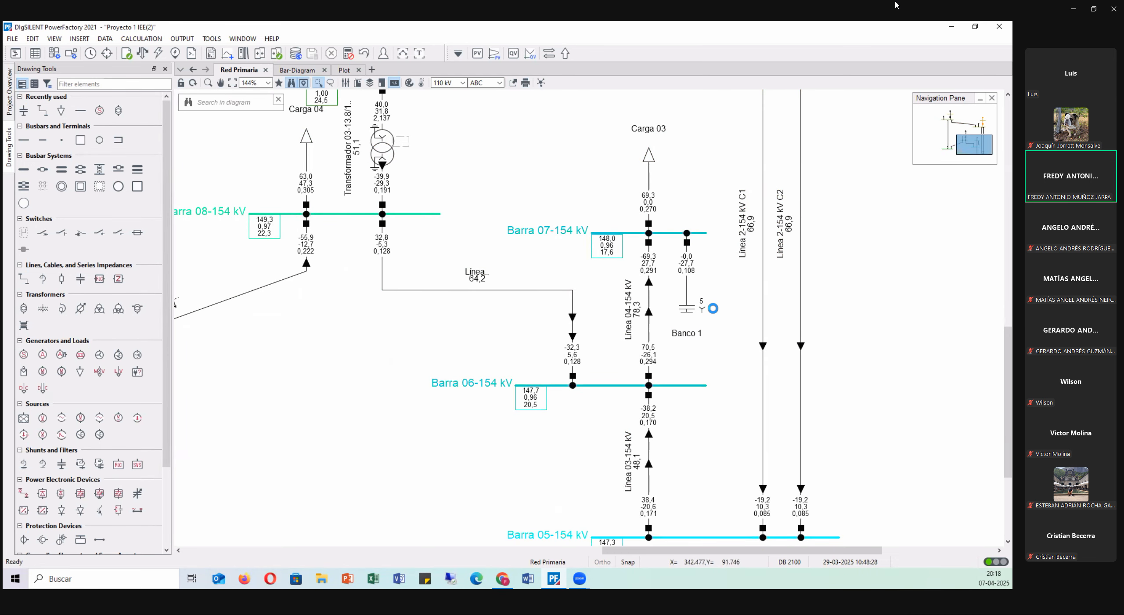
pyautogui.scroll(3, 696, 318)
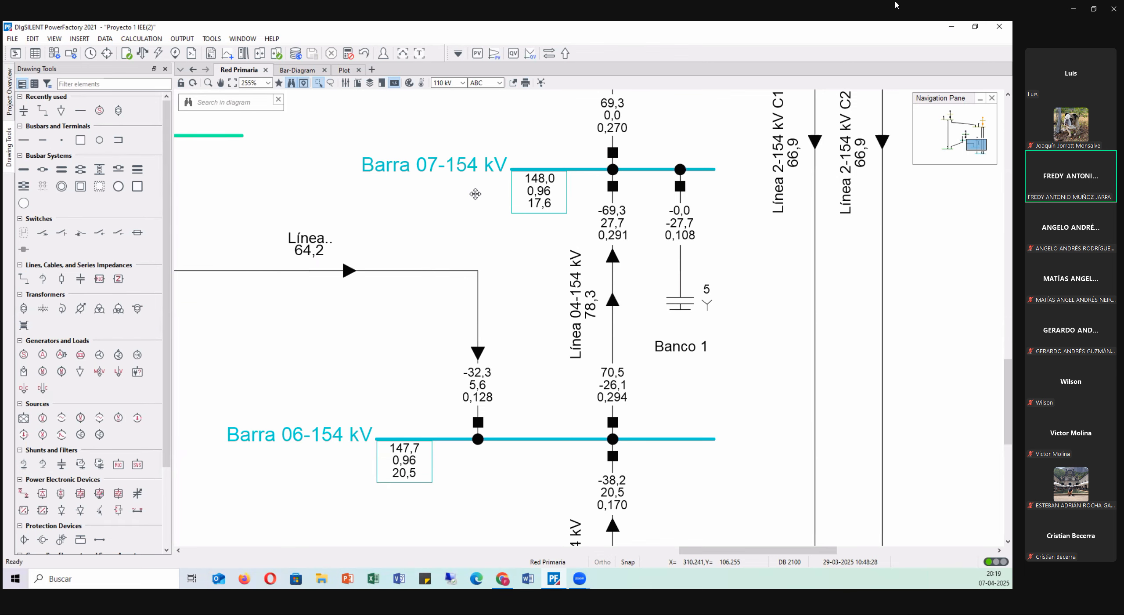
pyautogui.scroll(-6, 576, 267)
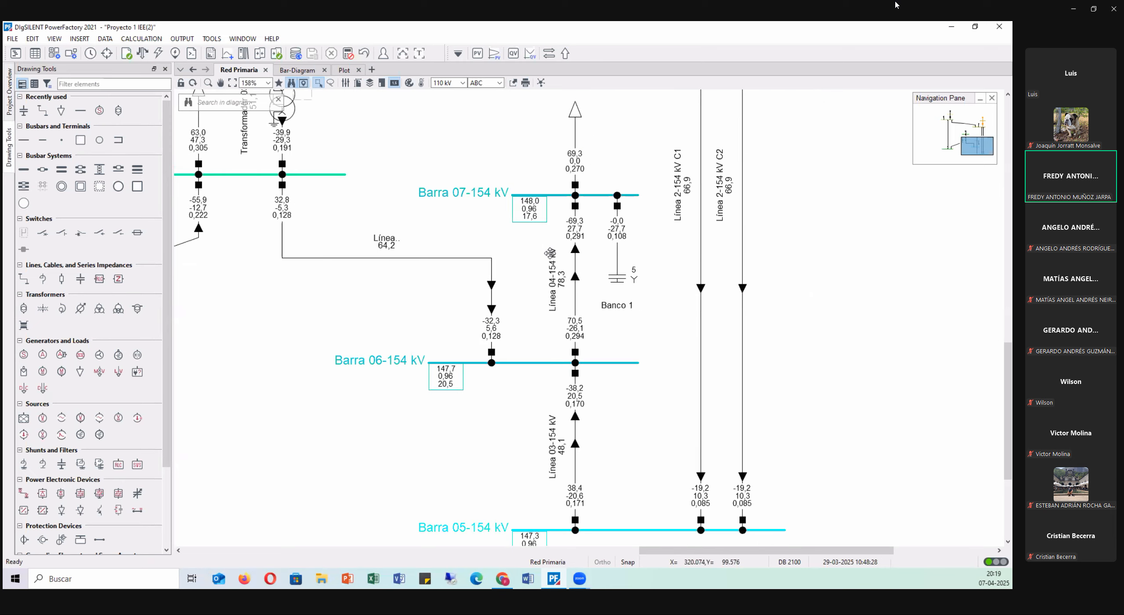
pyautogui.scroll(-2, 577, 267)
pyautogui.moveTo(471, 166); pyautogui.dragTo(470, 240)
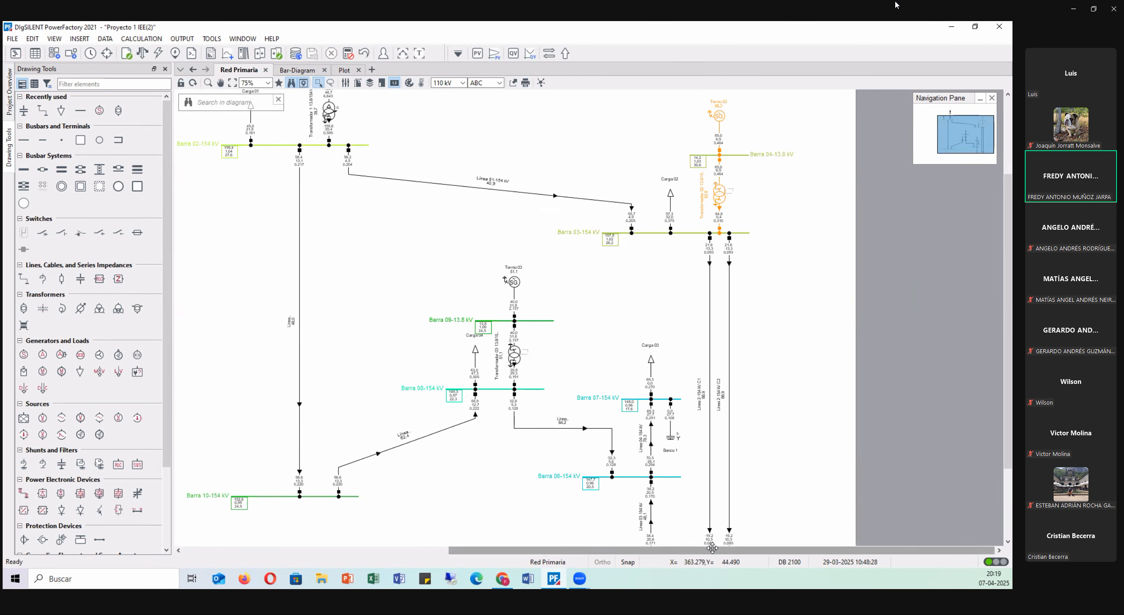
pyautogui.moveTo(711, 549); pyautogui.dragTo(636, 547)
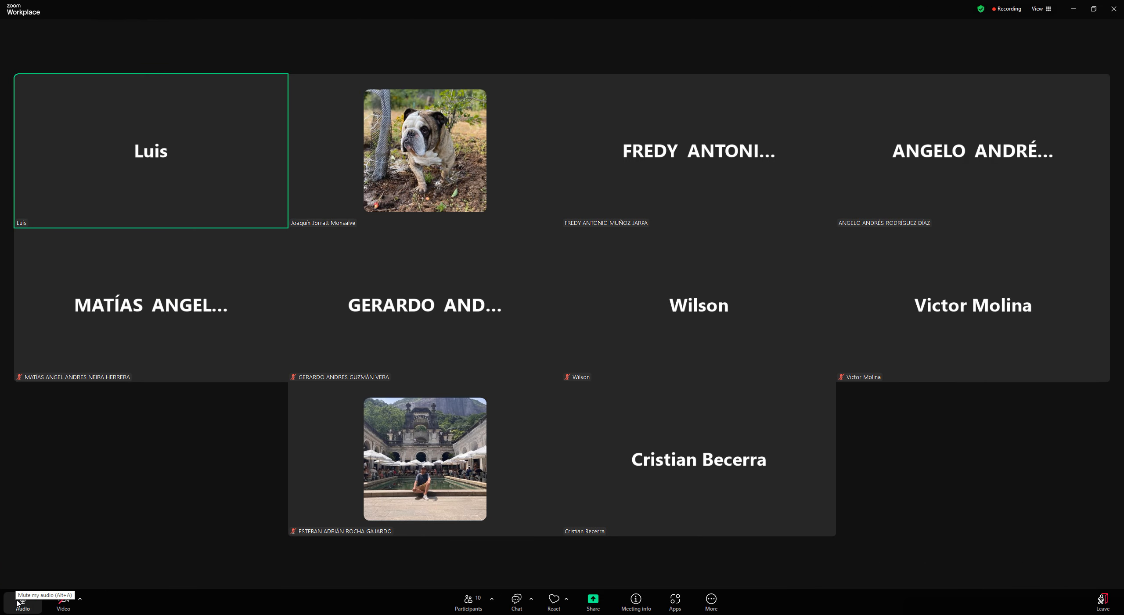
pyautogui.click(20, 602)
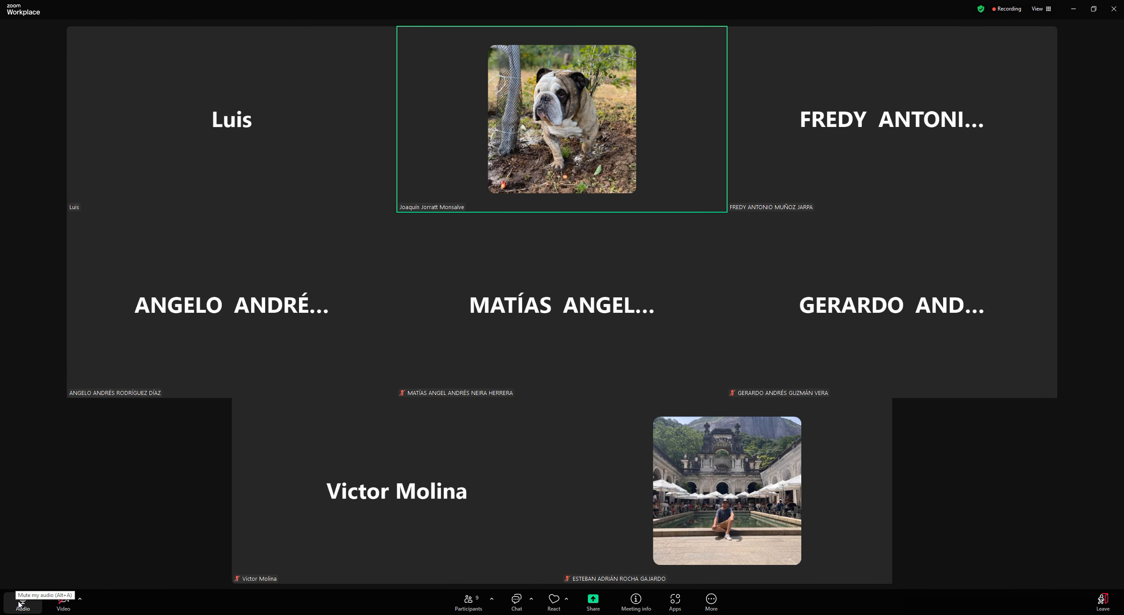
pyautogui.click(20, 602)
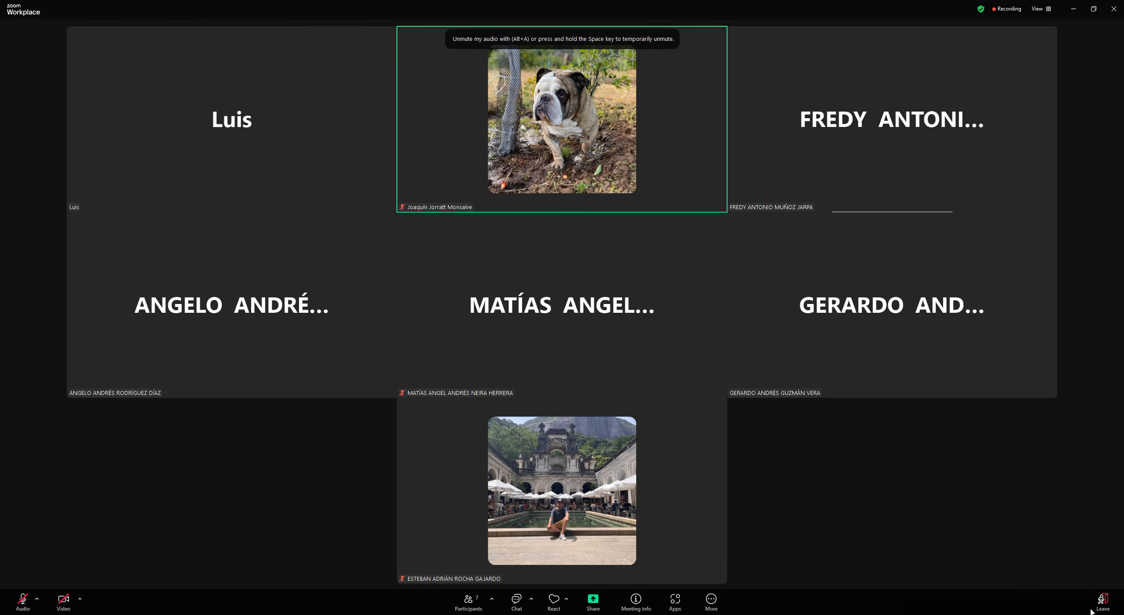